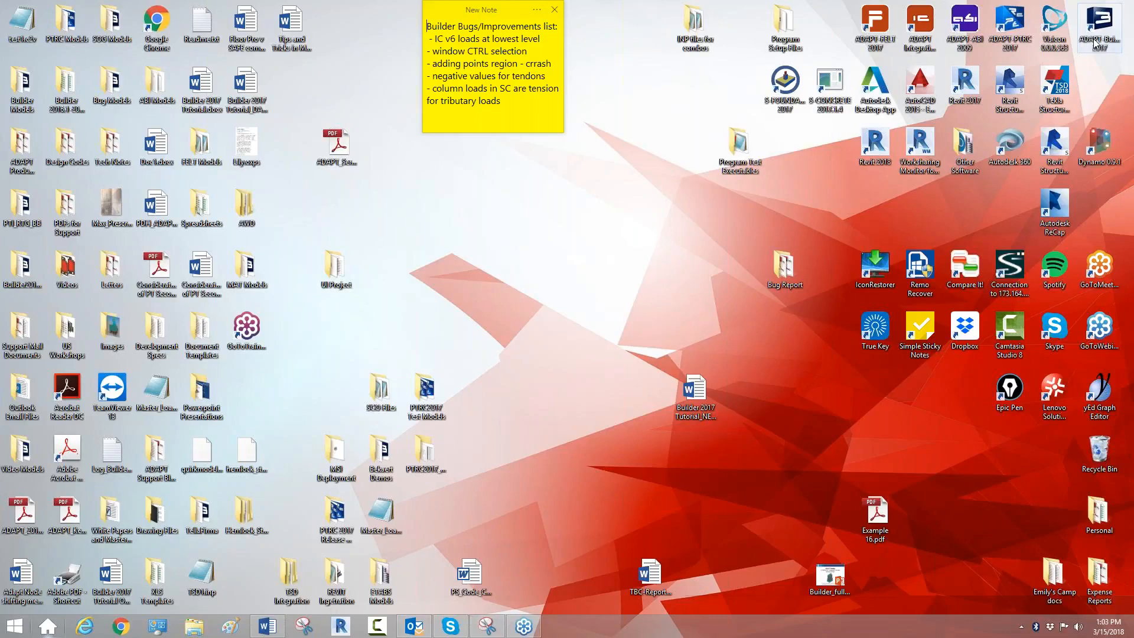
Step: Launch ADAPT-Builder 2017, choose the design scope, and start in Floor Pro mode with American units
click(1095, 43)
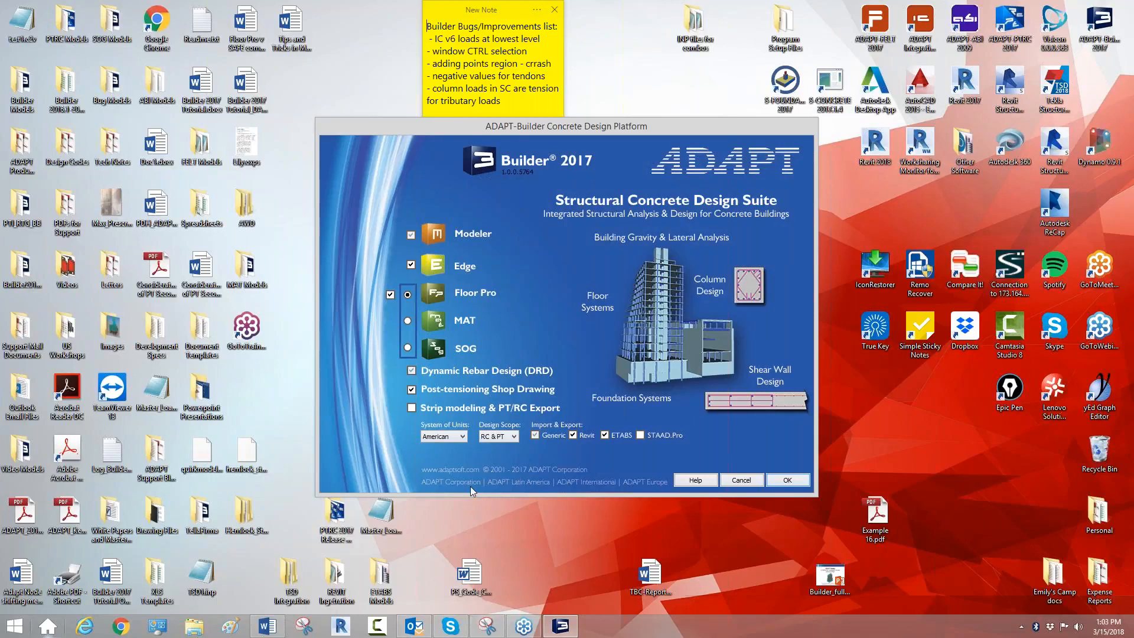
click(513, 437)
click(504, 450)
click(789, 481)
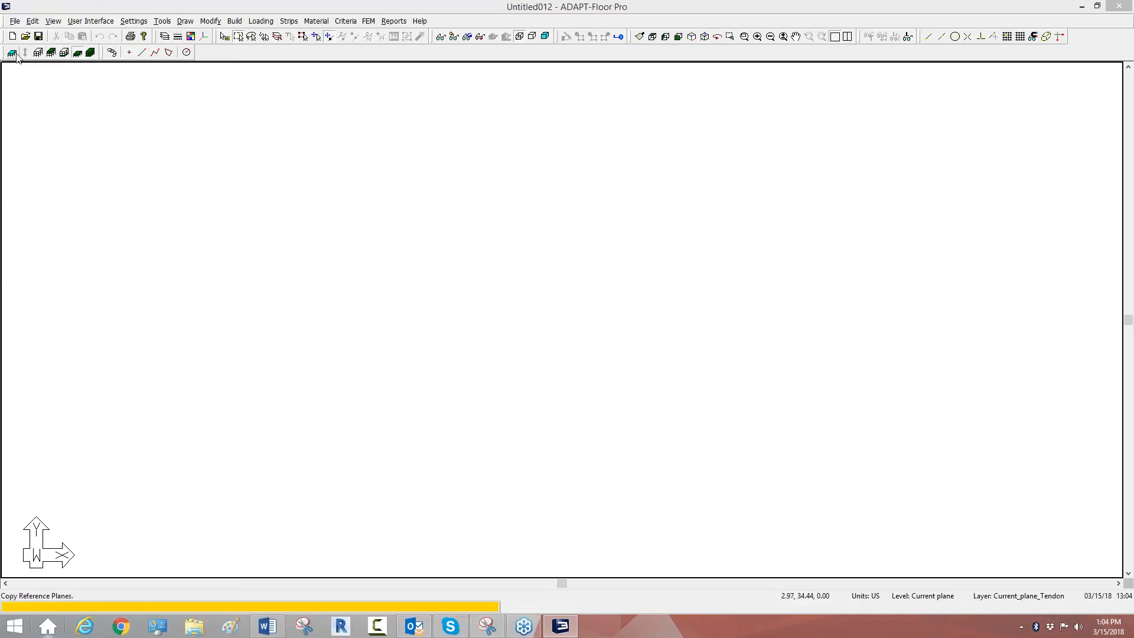
Step: Undock the Story Manager tools and add five reference planes above the top plane, each with a height of 10 ft
drag(6, 55, 231, 125)
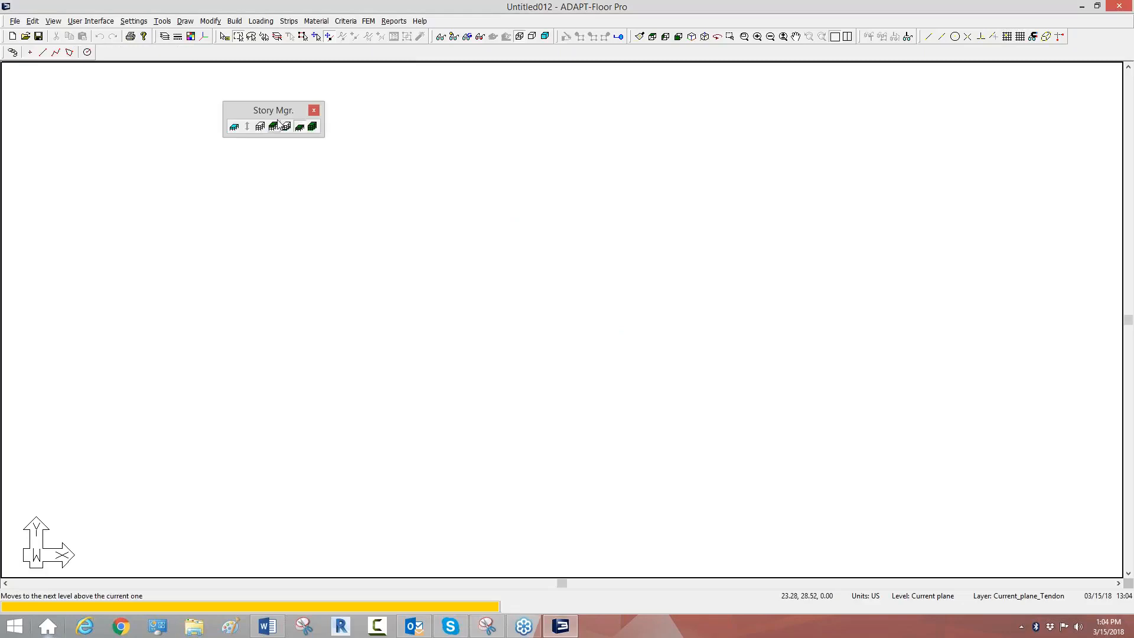
click(259, 128)
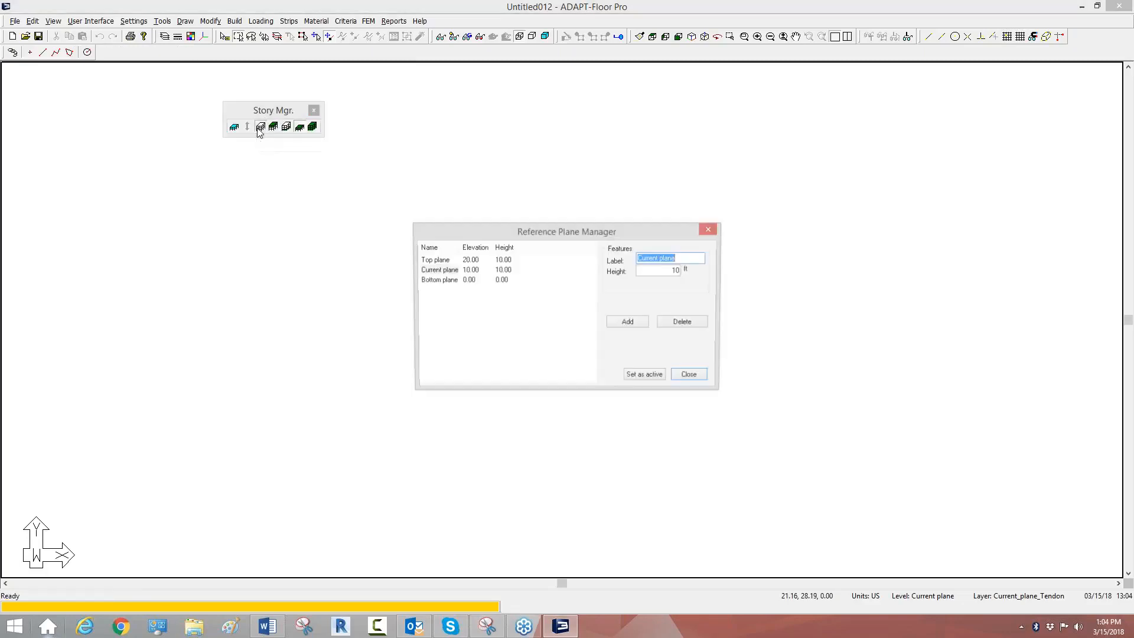
click(434, 260)
click(635, 325)
click(636, 326)
click(637, 326)
click(638, 327)
click(638, 327)
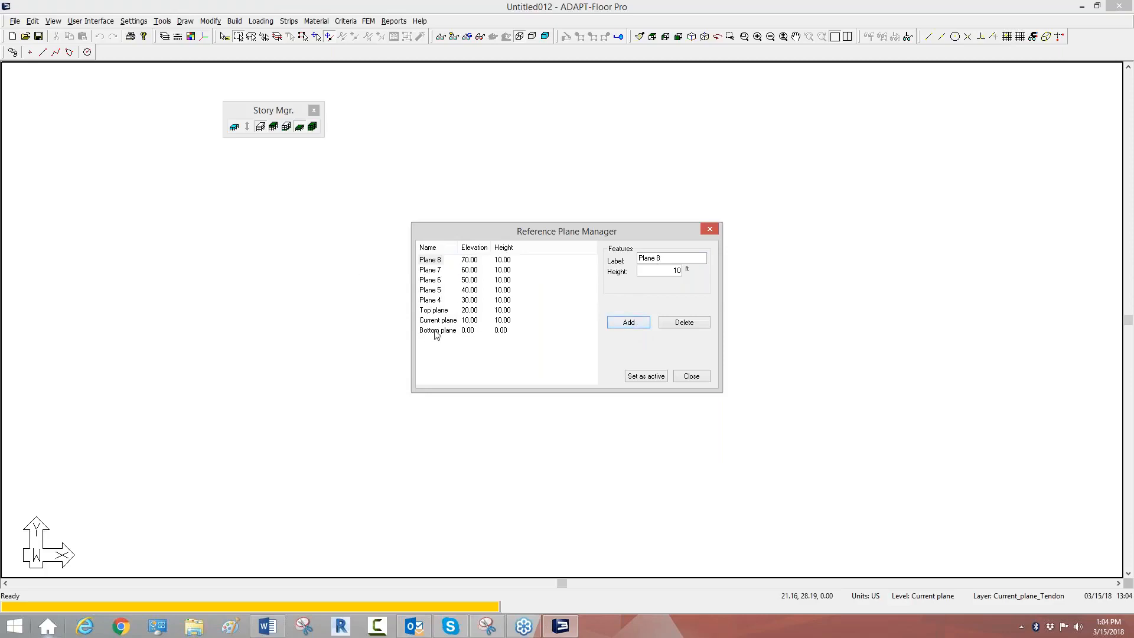
Step: Rename the top reference plane as Plane 3
click(433, 312)
key(Tab)
text(JPa)
key(BackSpace)
key(BackSpace)
text(Plane)
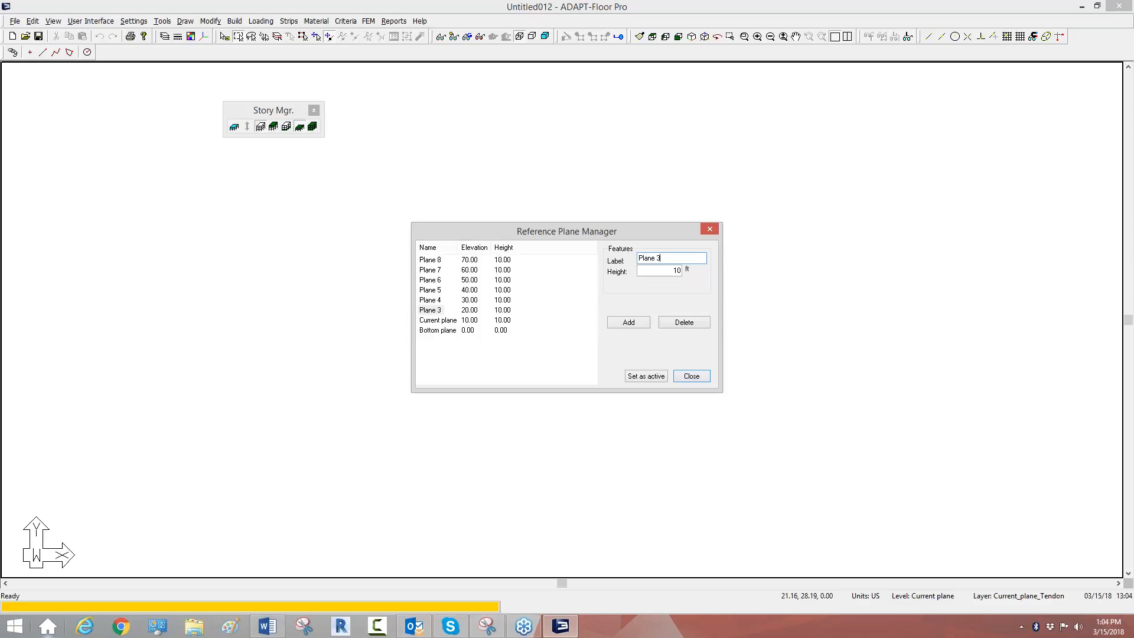
Step: Rename the current reference plane as Plane 2 and the bottom plane as Base, and close the Reference Plane Manager
click(440, 320)
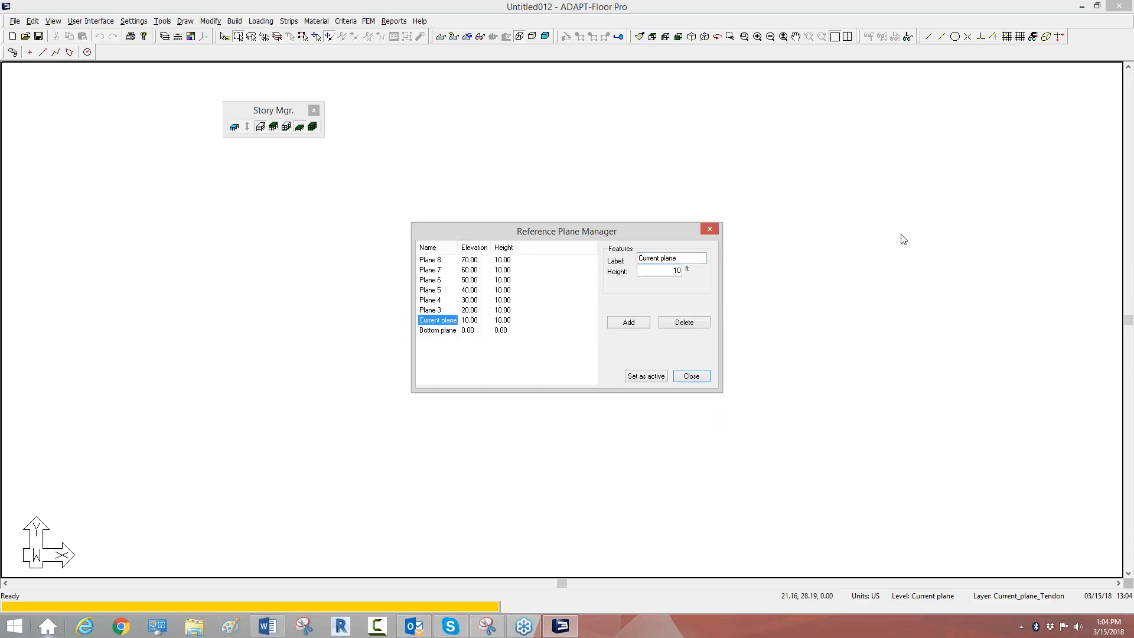
click(703, 258)
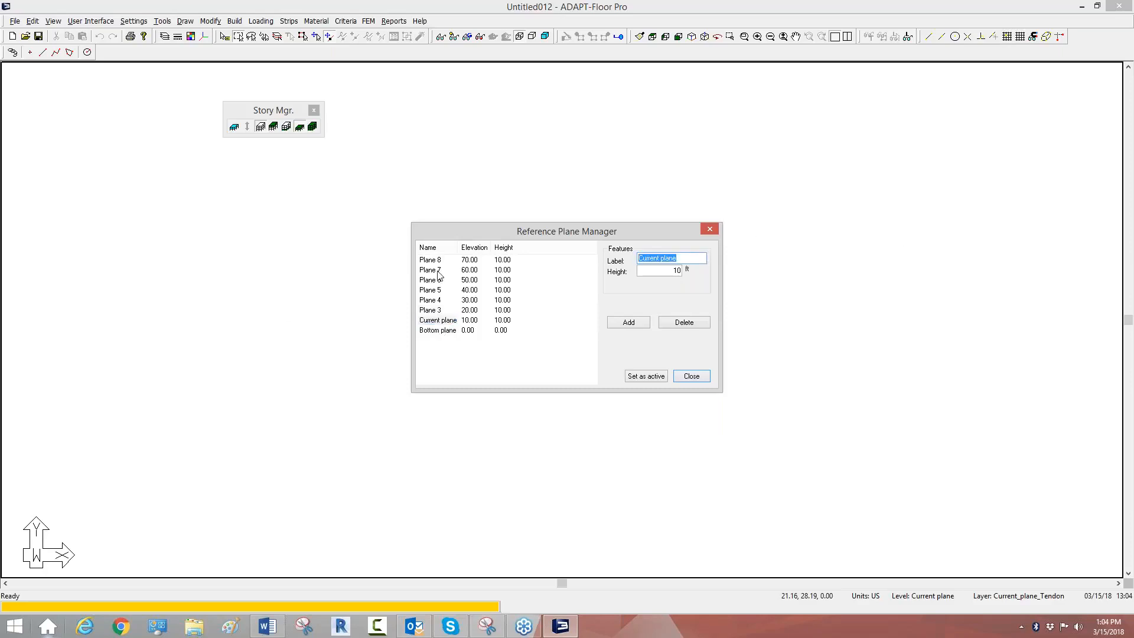
text(Plane 2)
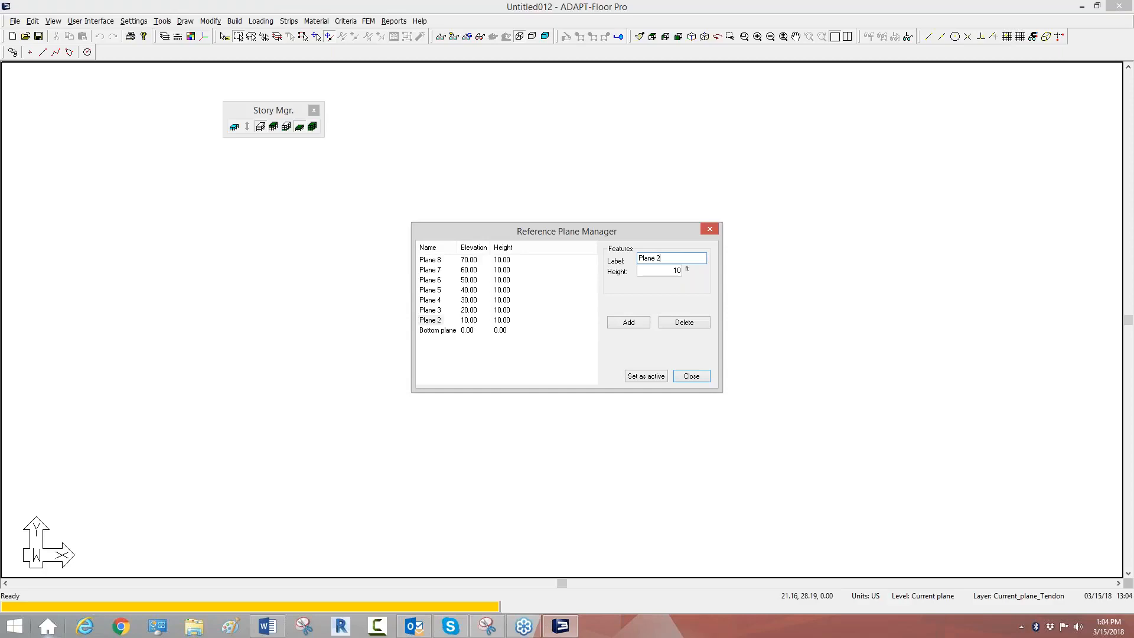
click(445, 330)
click(688, 259)
text(Base)
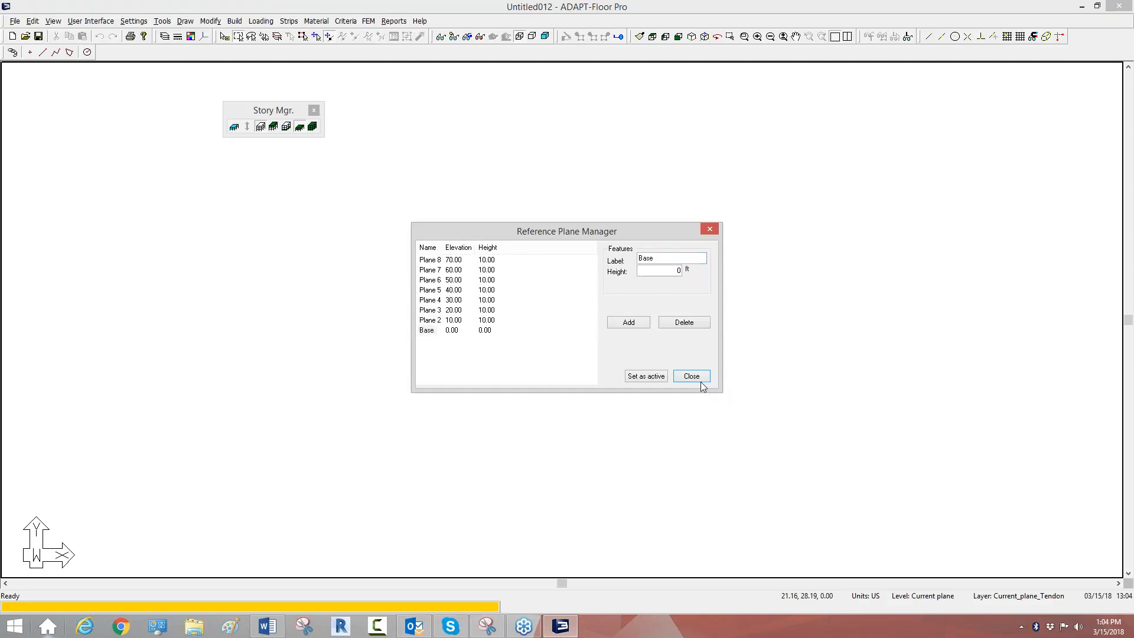
click(692, 377)
Step: Save the model as Webinar_Walldesign in the Builder Models folder
click(14, 21)
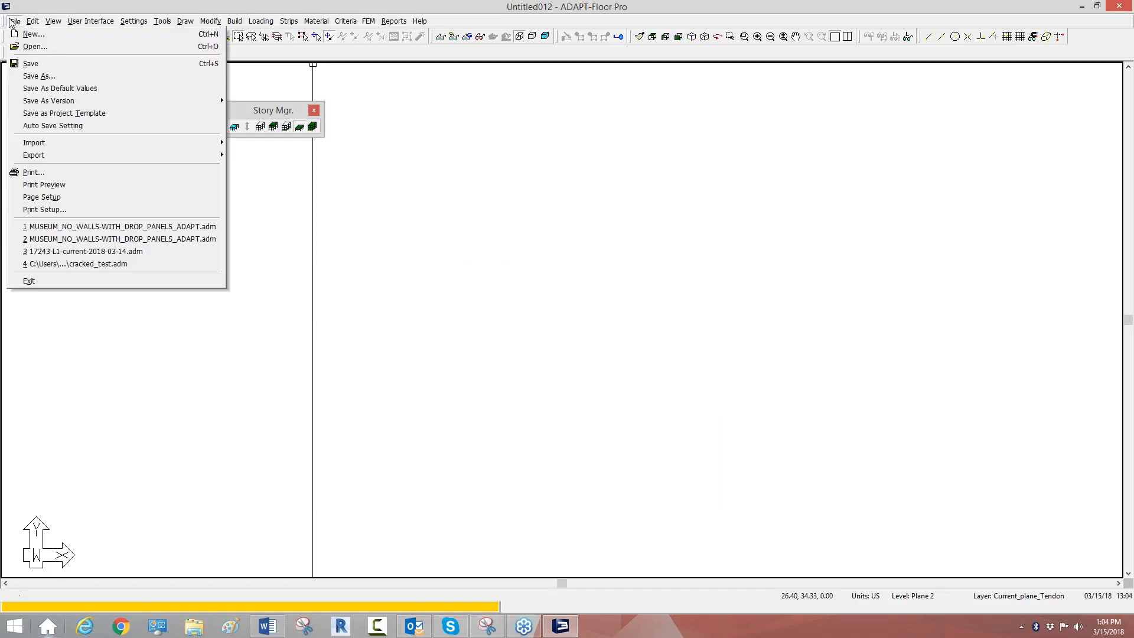
click(35, 64)
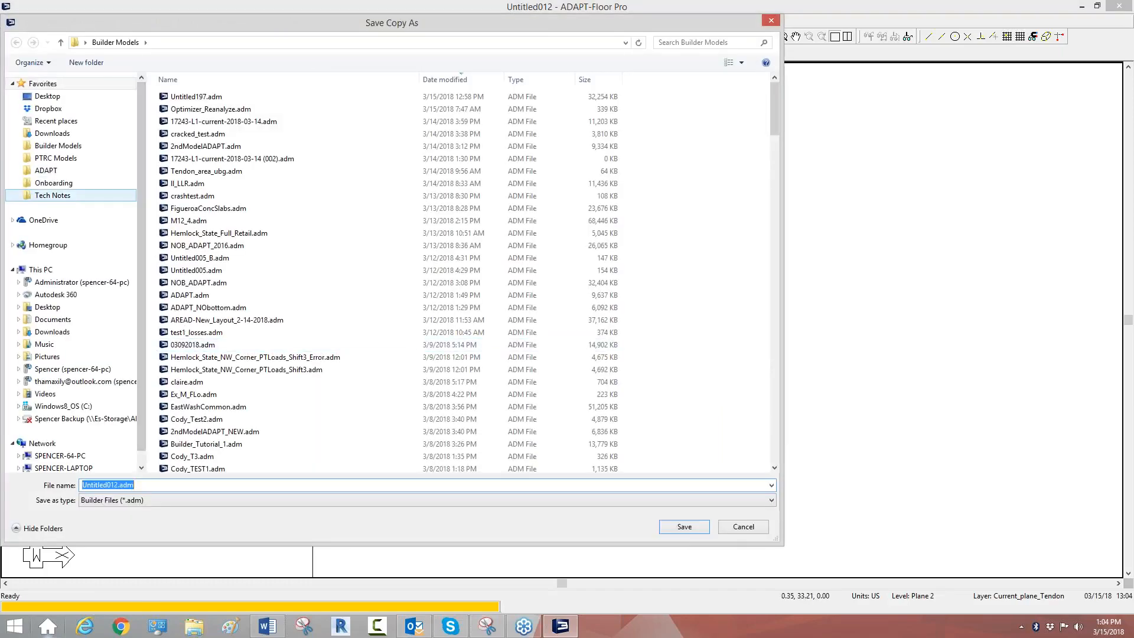
text(Webinar)
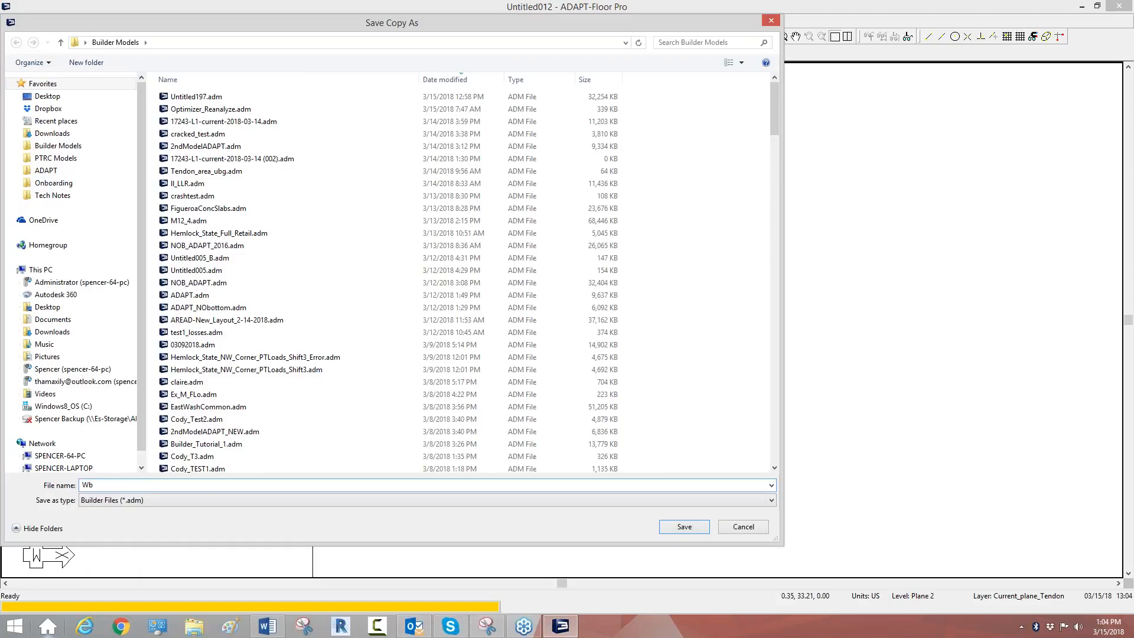
text(_Walldesign)
key(Return)
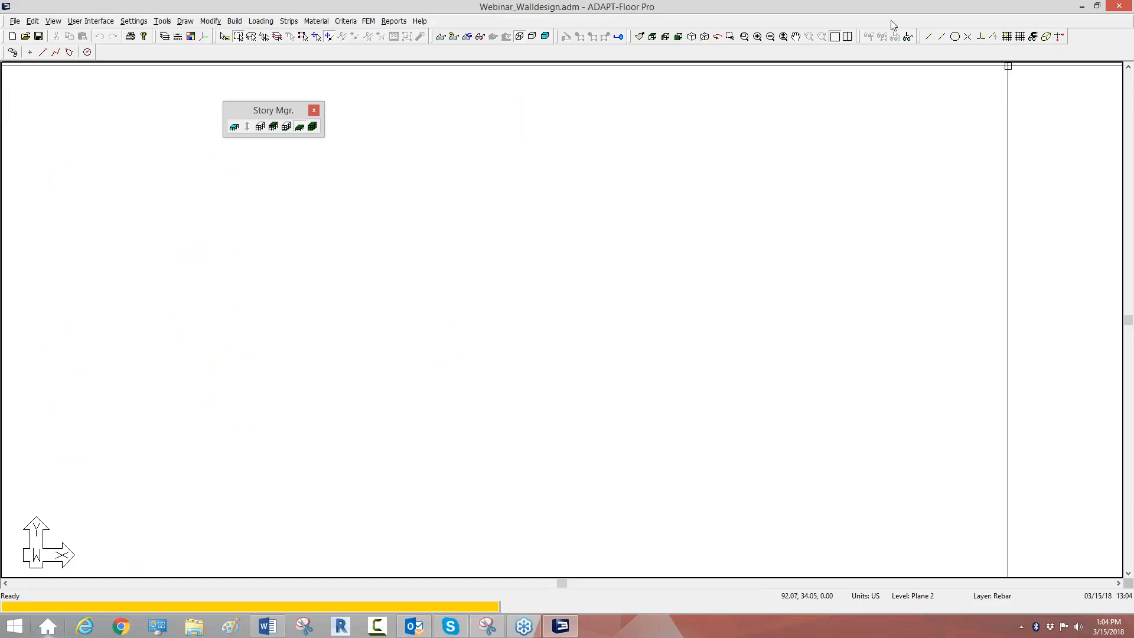
Step: Display the toolbar for modeling slabs, columns and walls
right_click(887, 53)
click(1085, 291)
right_click(892, 51)
click(916, 258)
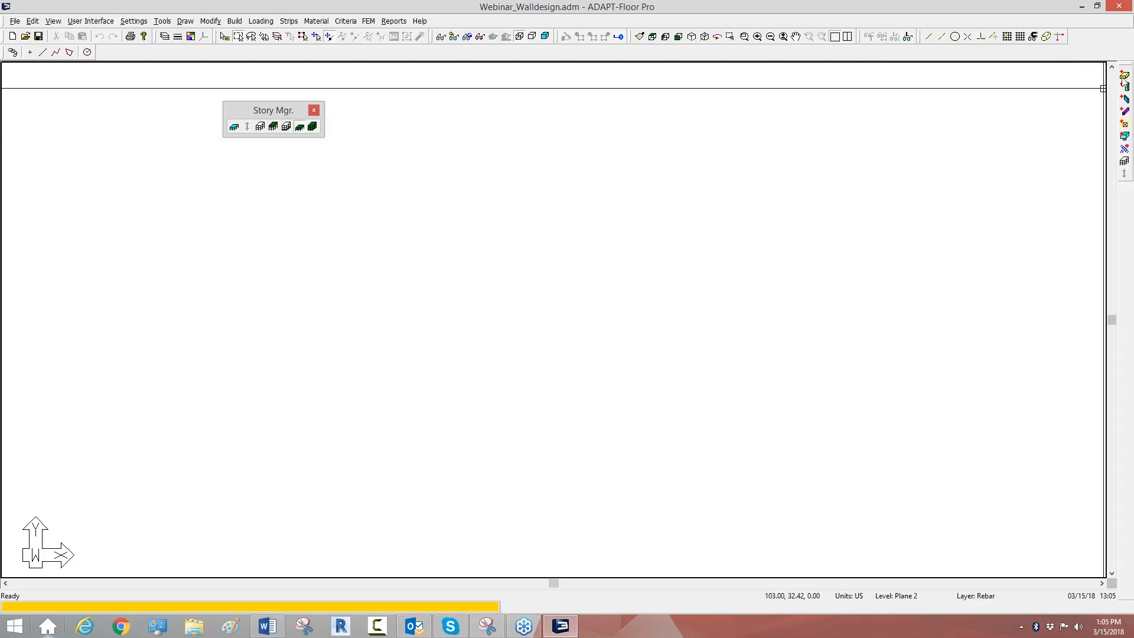
Step: Draw an elongated slab region on Plane 2 as a closed 16-corner polygon with a straight left edge and rounded right end
click(1125, 75)
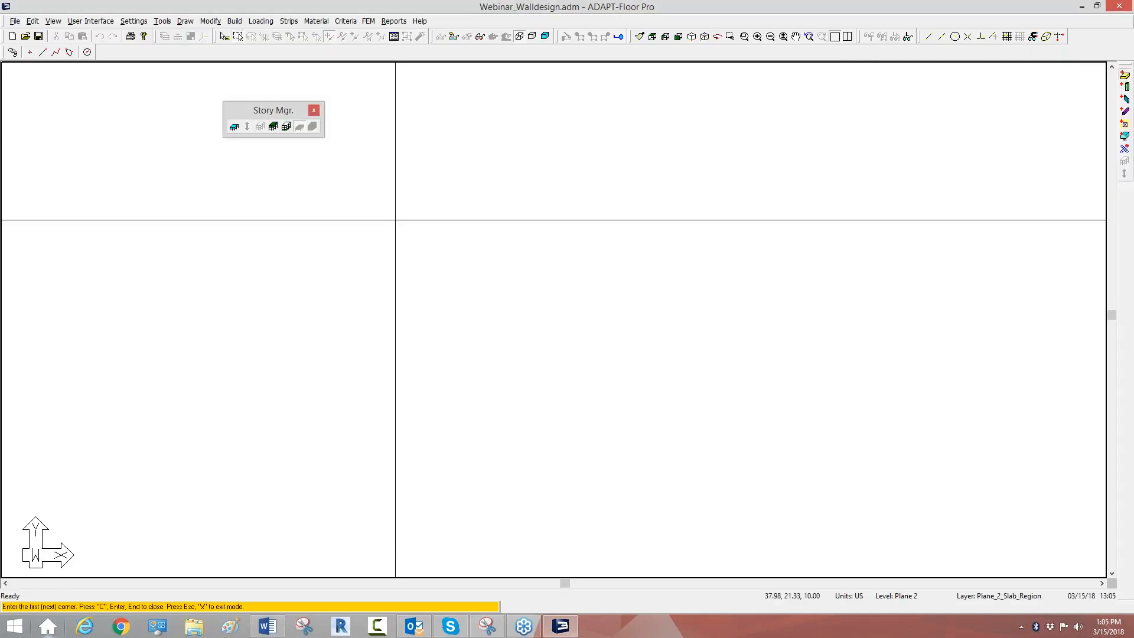
click(312, 215)
click(591, 176)
click(731, 204)
click(801, 234)
click(831, 256)
click(848, 343)
click(832, 396)
click(794, 434)
click(734, 449)
click(633, 464)
click(416, 450)
click(248, 437)
click(178, 406)
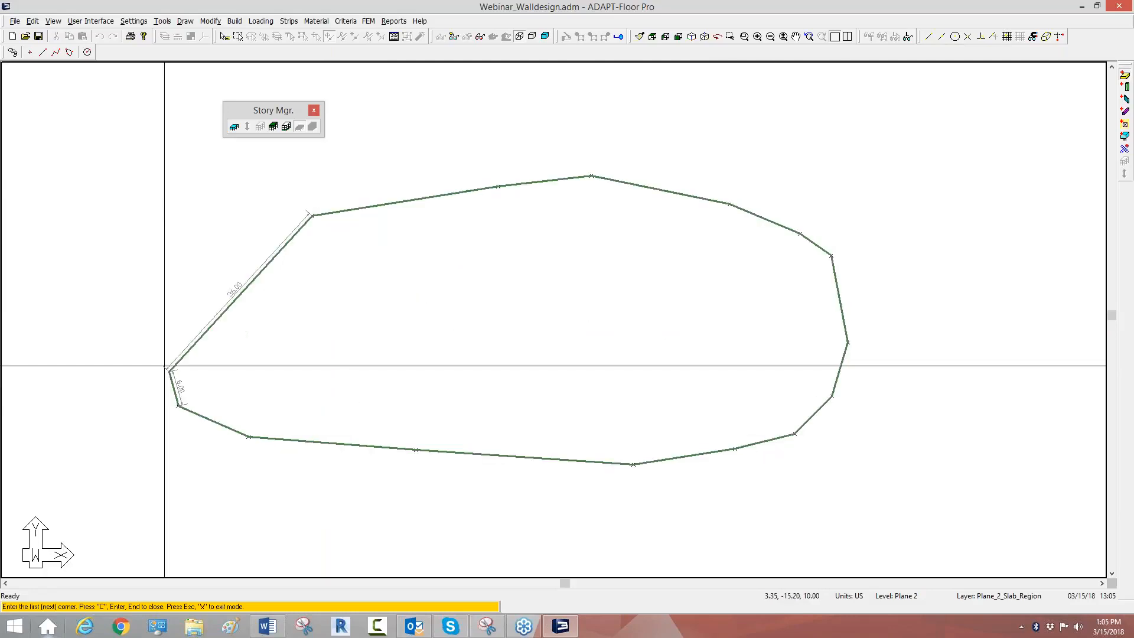
click(174, 244)
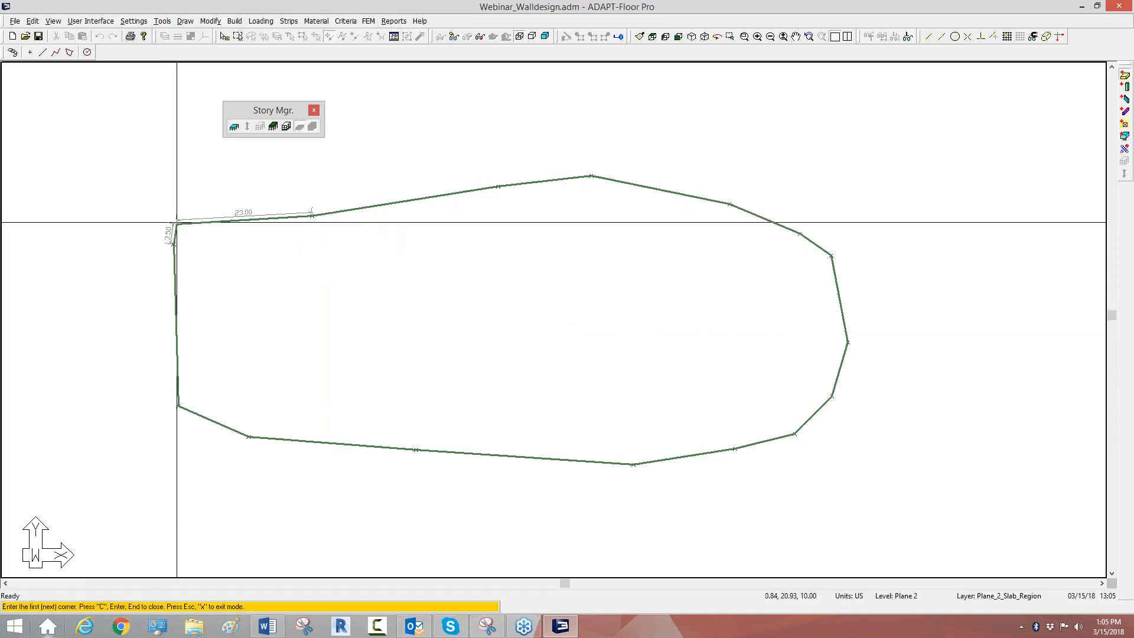
click(178, 224)
right_click(265, 229)
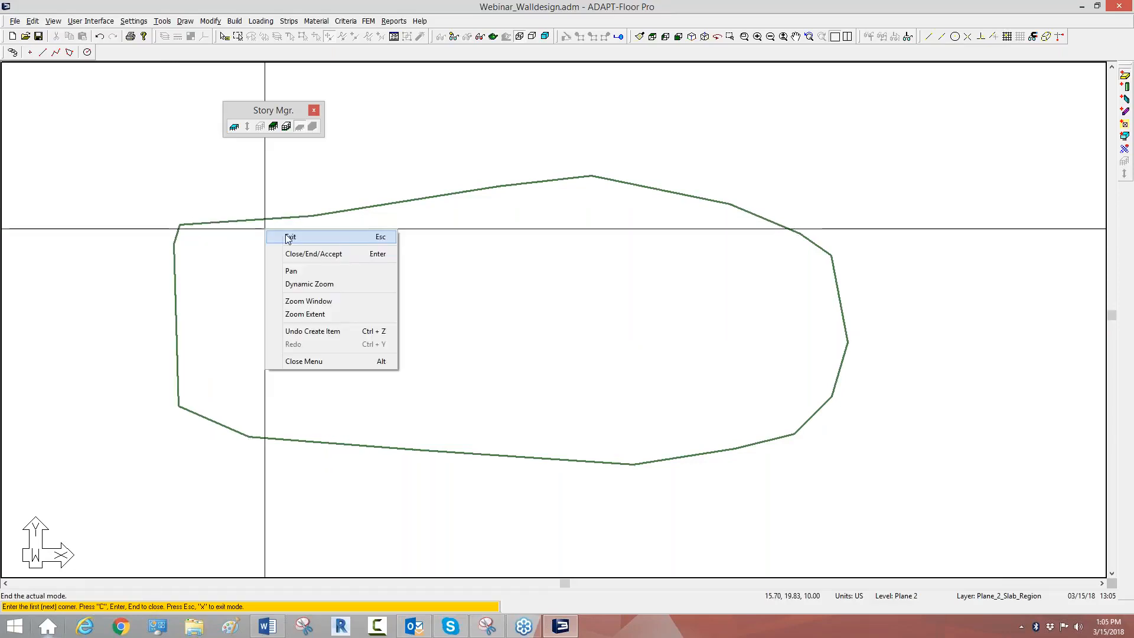
click(288, 237)
Step: Place seven rectangular 20 x 20 in columns on Plane 2, spaced around the inside of the slab's perimeter
click(1125, 88)
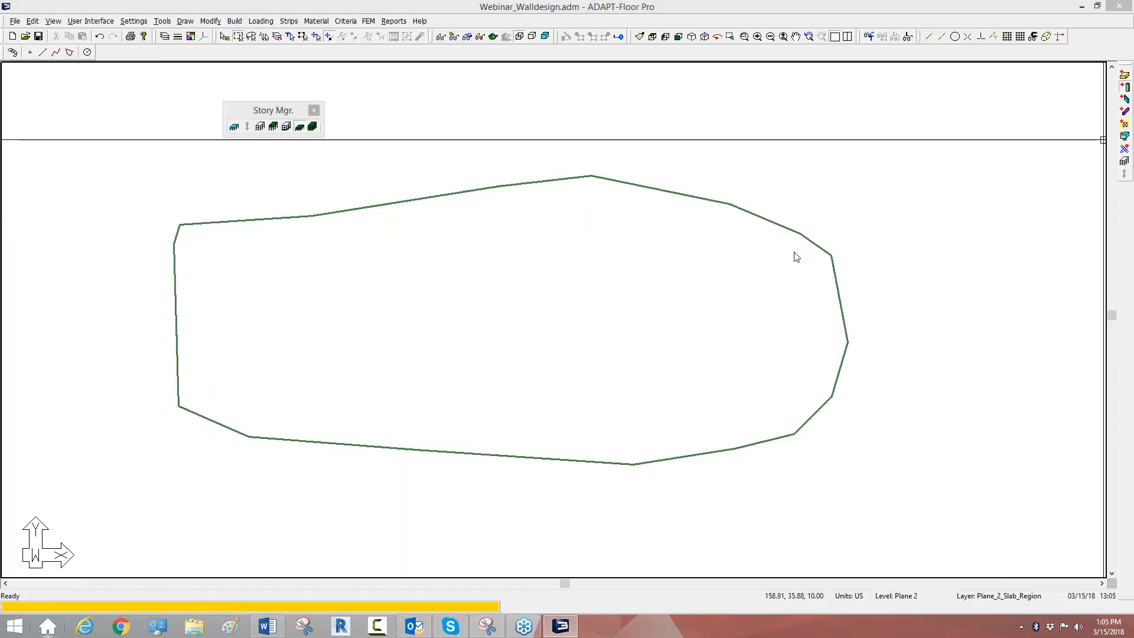
click(394, 37)
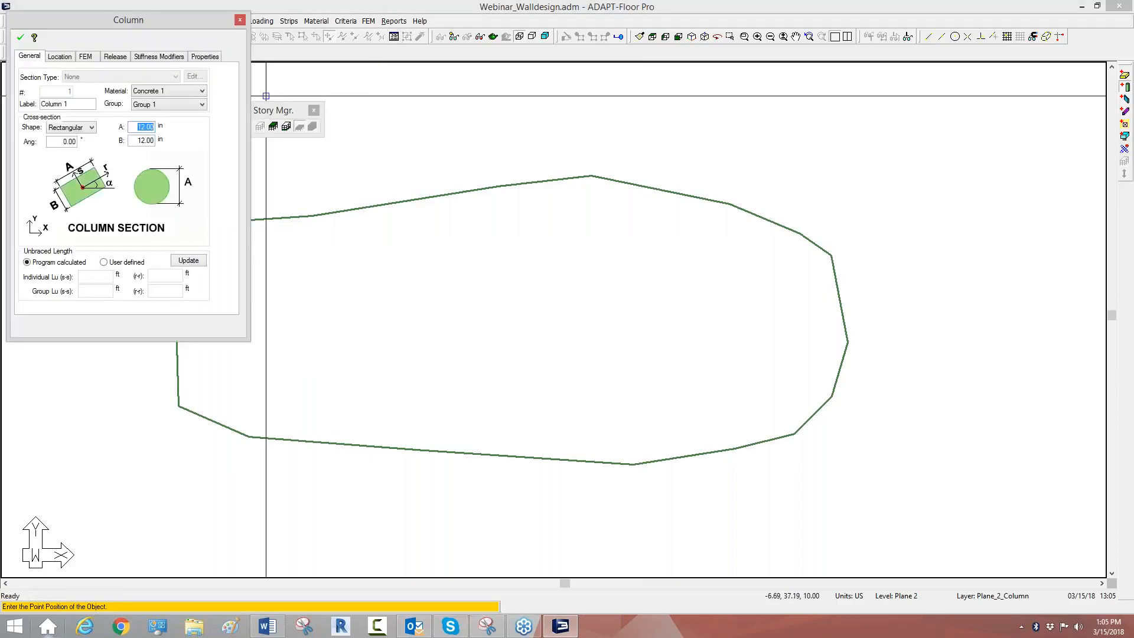
click(20, 39)
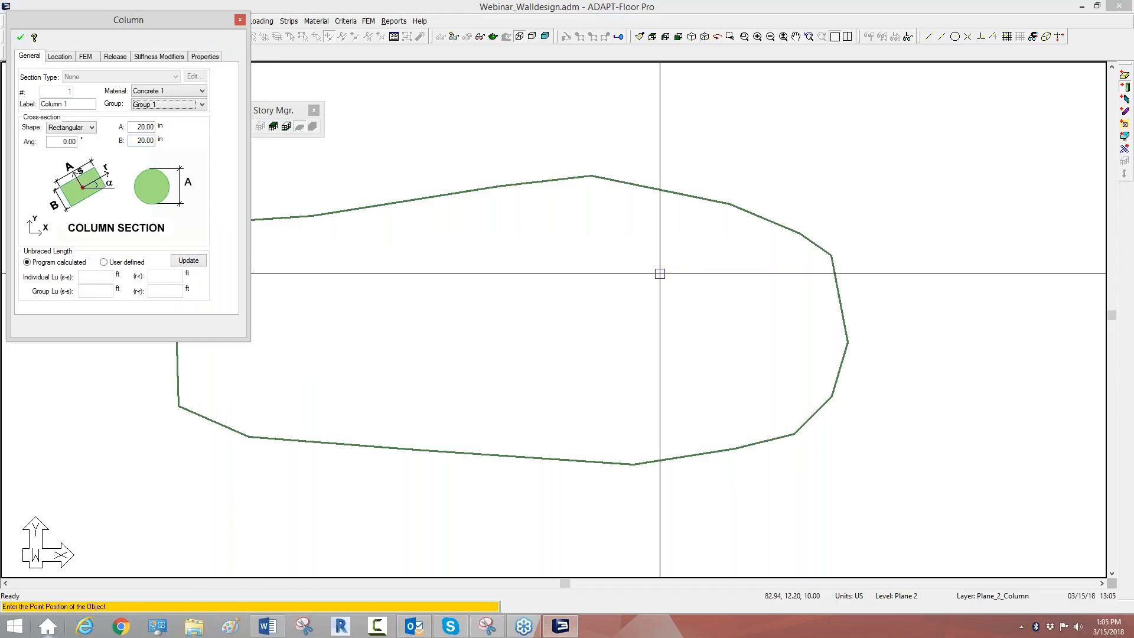
click(616, 202)
click(205, 235)
click(200, 378)
click(388, 431)
click(604, 449)
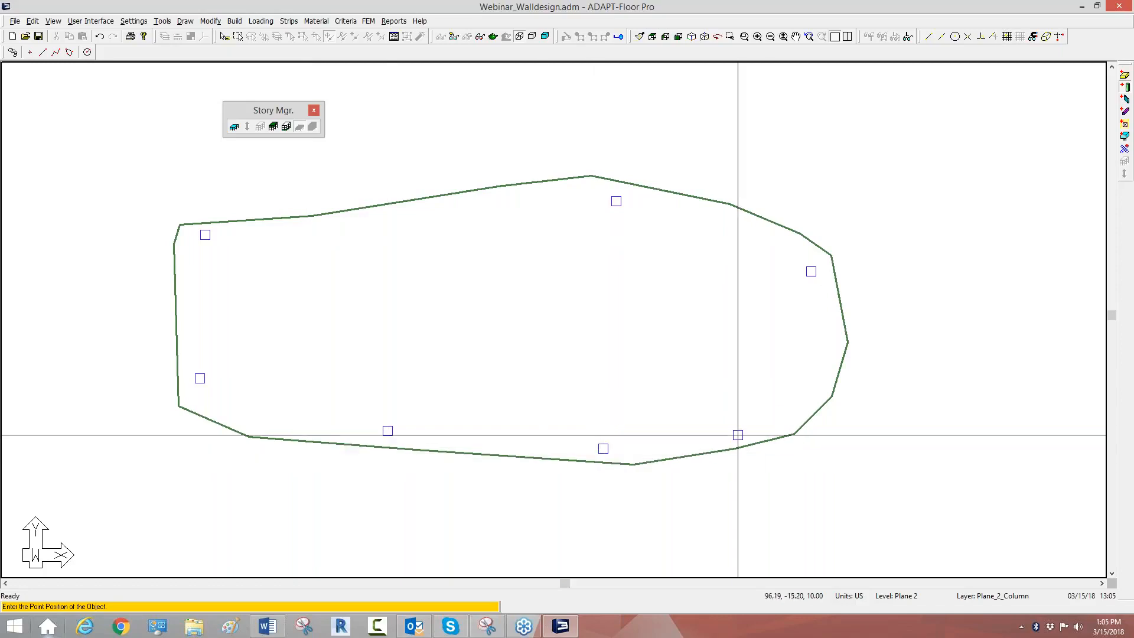
click(790, 401)
right_click(768, 167)
click(785, 175)
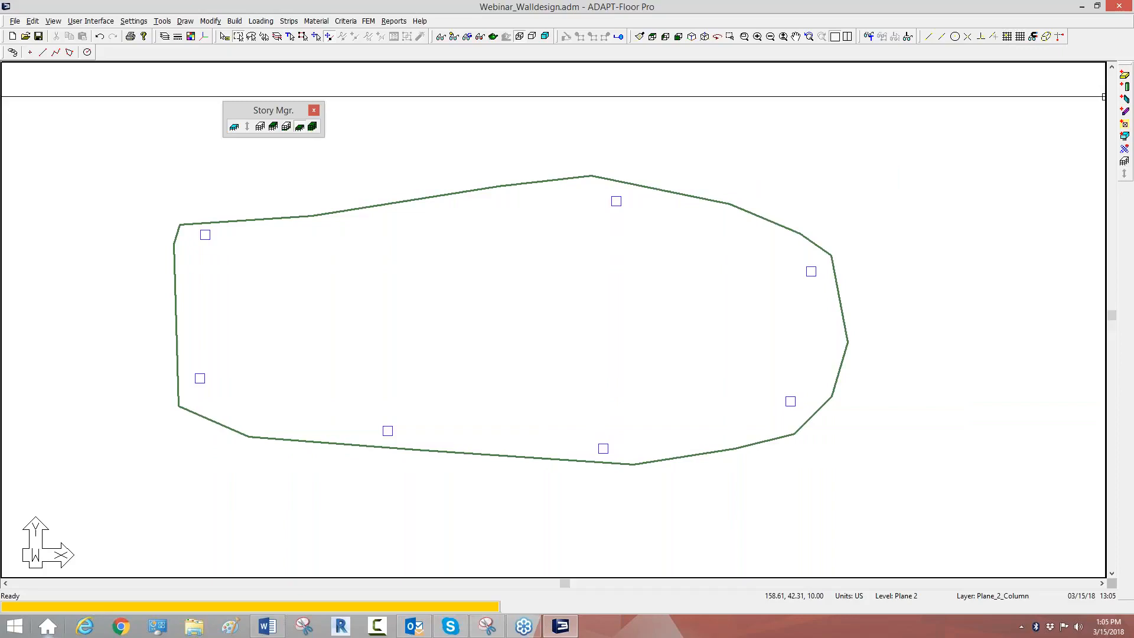
Step: Draw a straight sloped wall just inside the slab's upper edge, left of the top column and roughly parallel to the edge
click(361, 227)
click(469, 208)
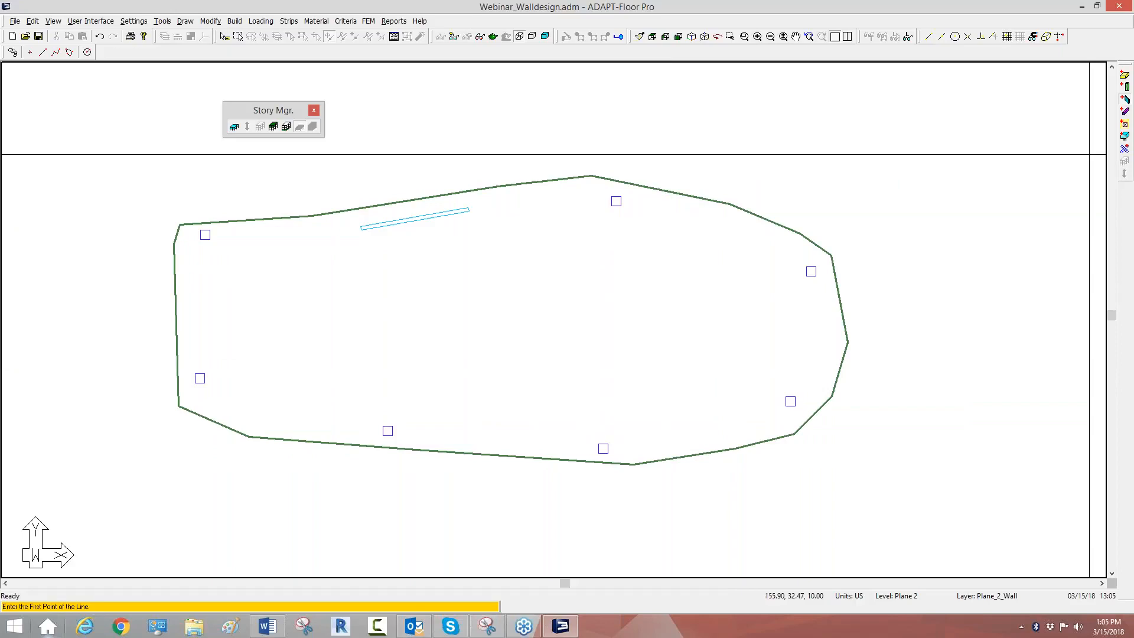
scroll(583, 309, down, 2)
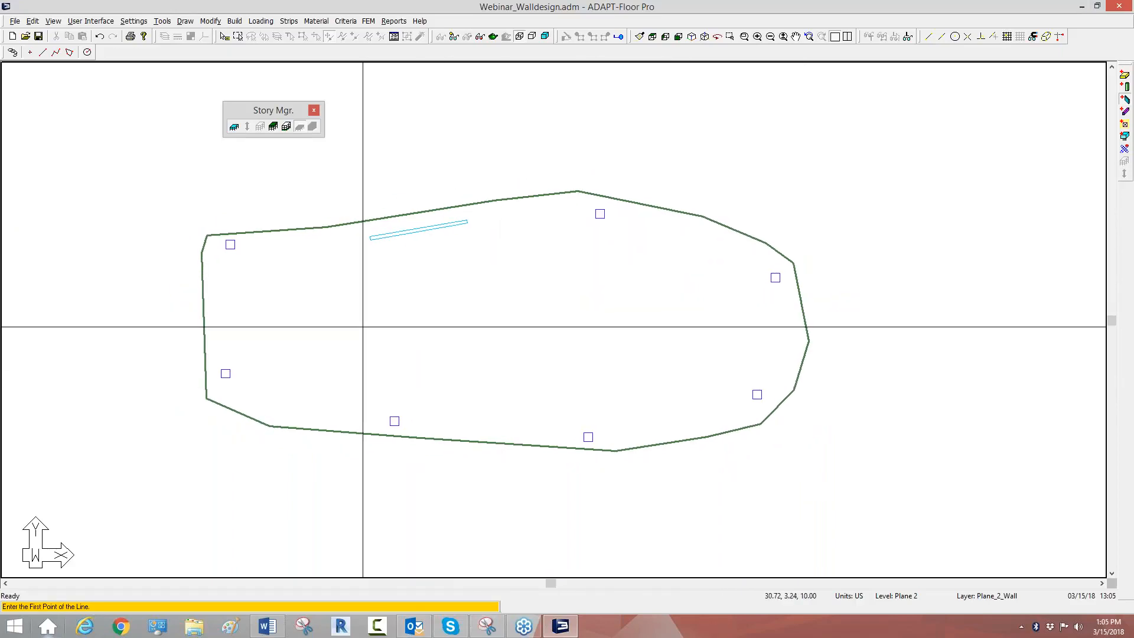
Step: Draw a U-shaped wall group open upward in the slab's right half, about 18 ft wide with orthogonal returns about 6 ft long
click(579, 323)
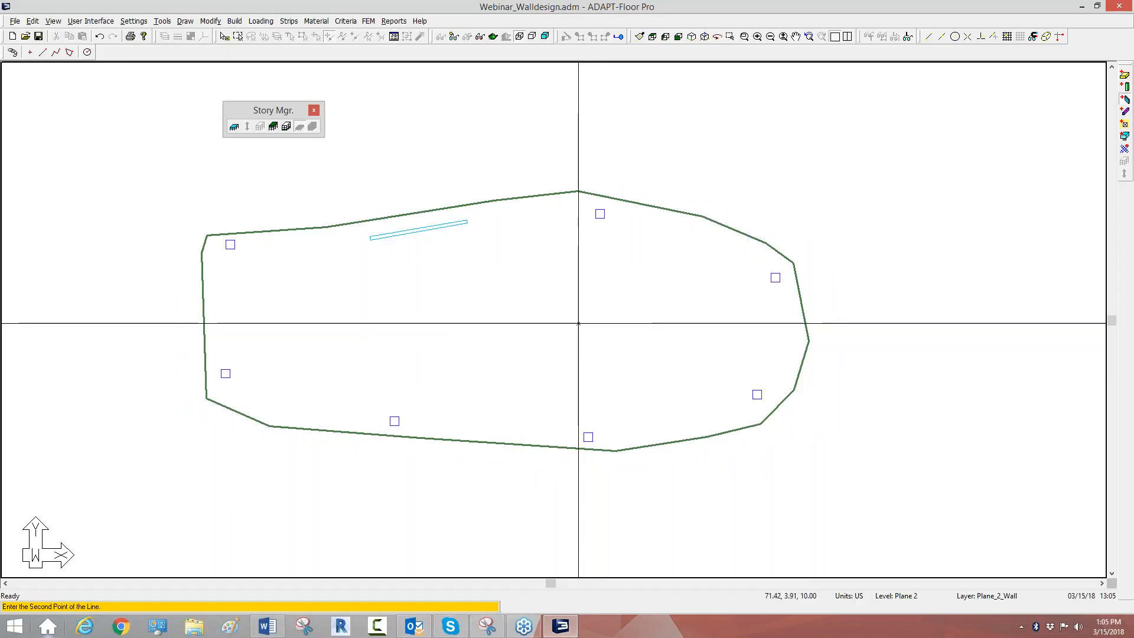
click(672, 323)
scroll(689, 309, up, 1)
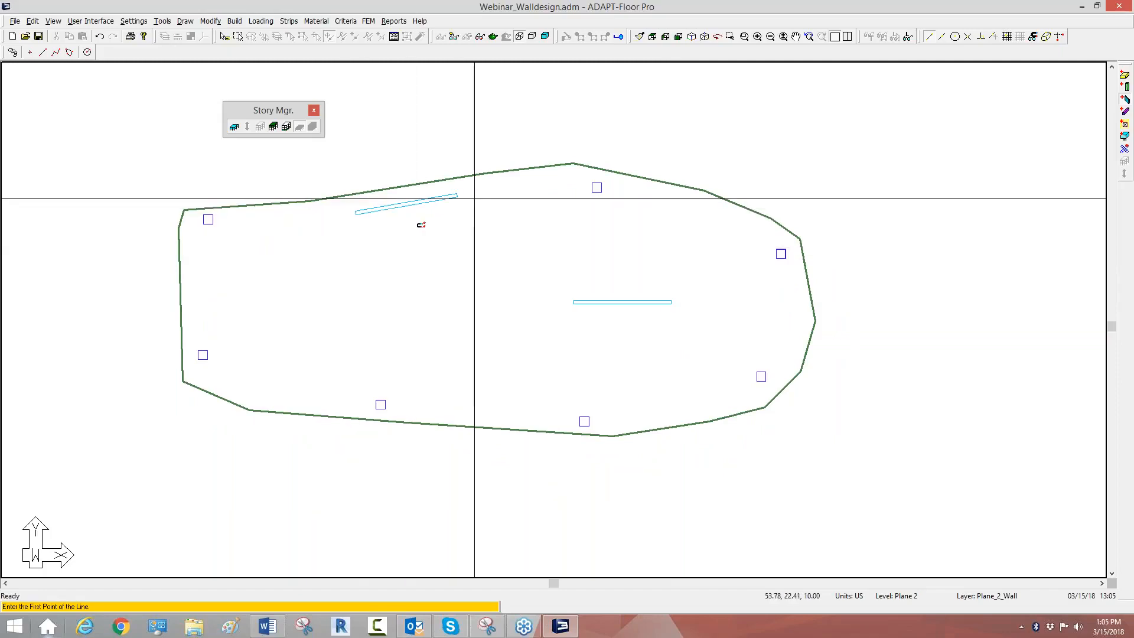
click(671, 302)
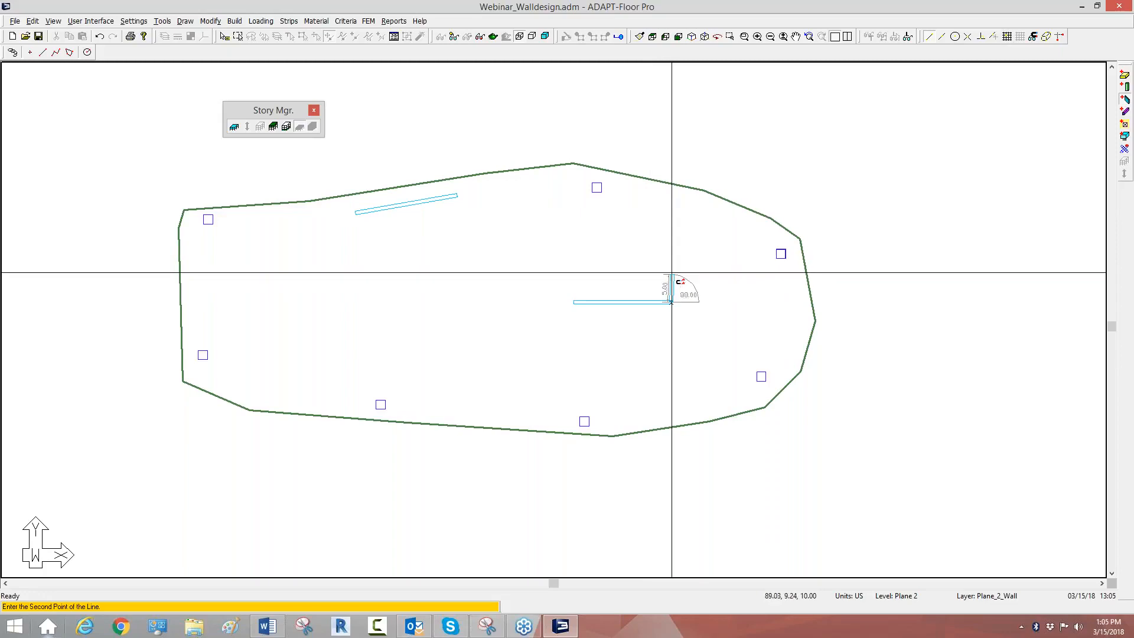
click(1060, 36)
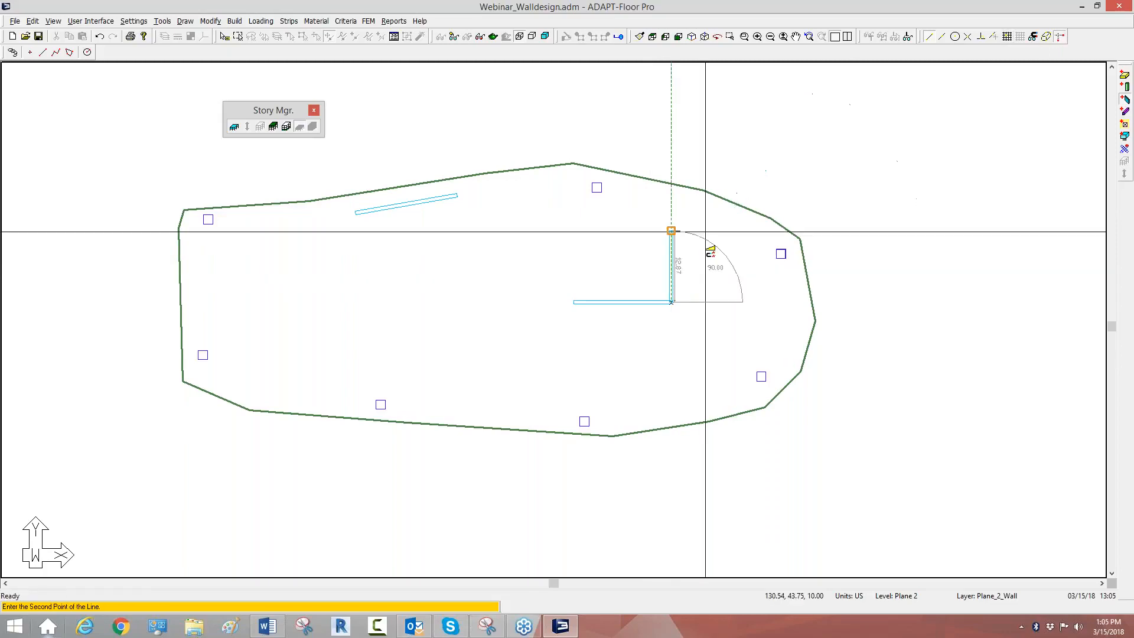
click(676, 270)
click(574, 302)
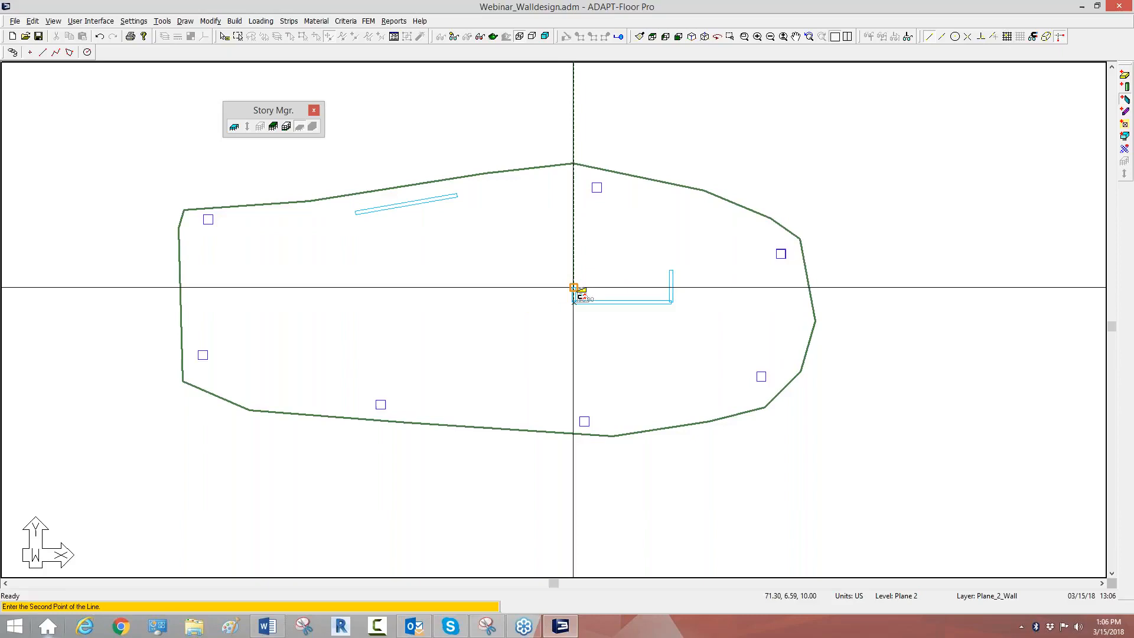
click(575, 270)
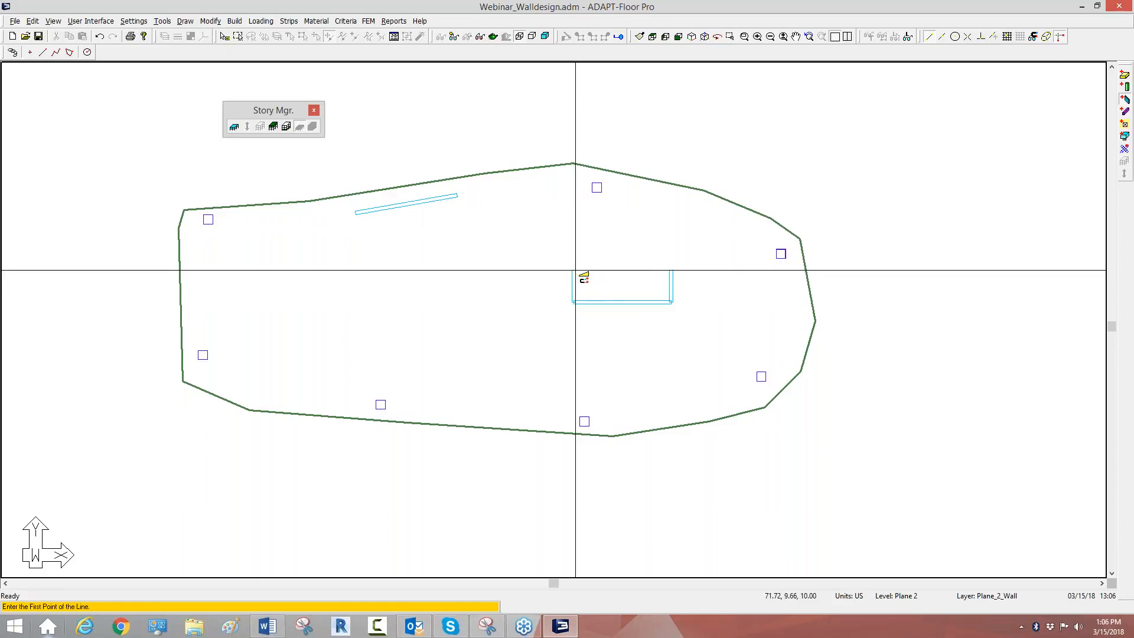
Step: Draw a horizontal wall about 18 ft long in the slab's left half, with a perpendicular return running upward from its right end
middle_drag(405, 305, 469, 261)
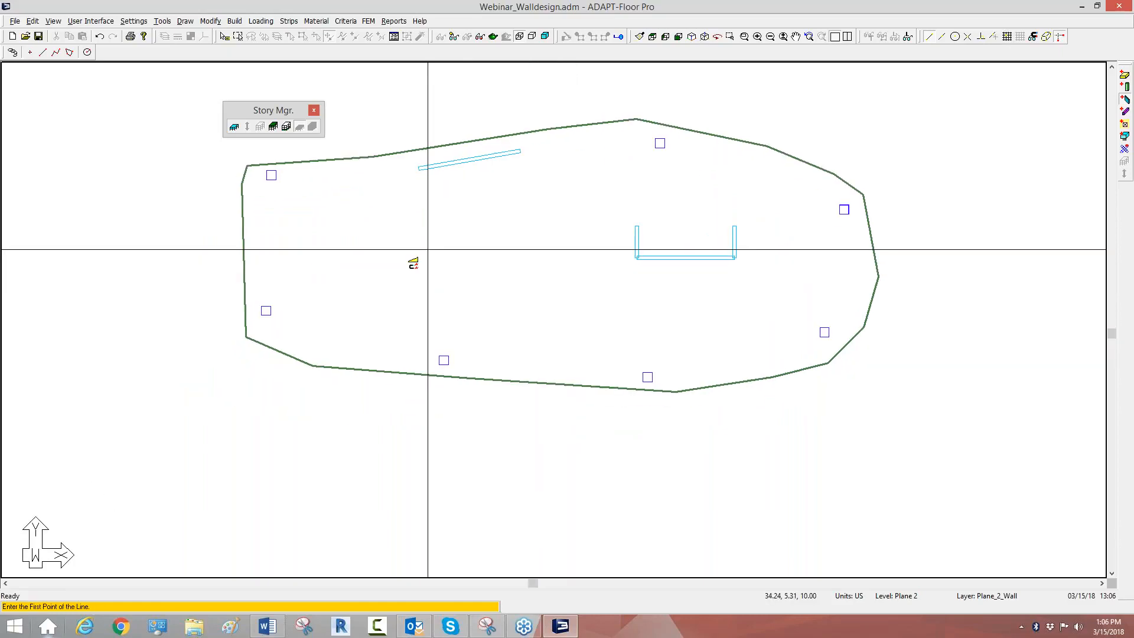
click(372, 270)
click(472, 270)
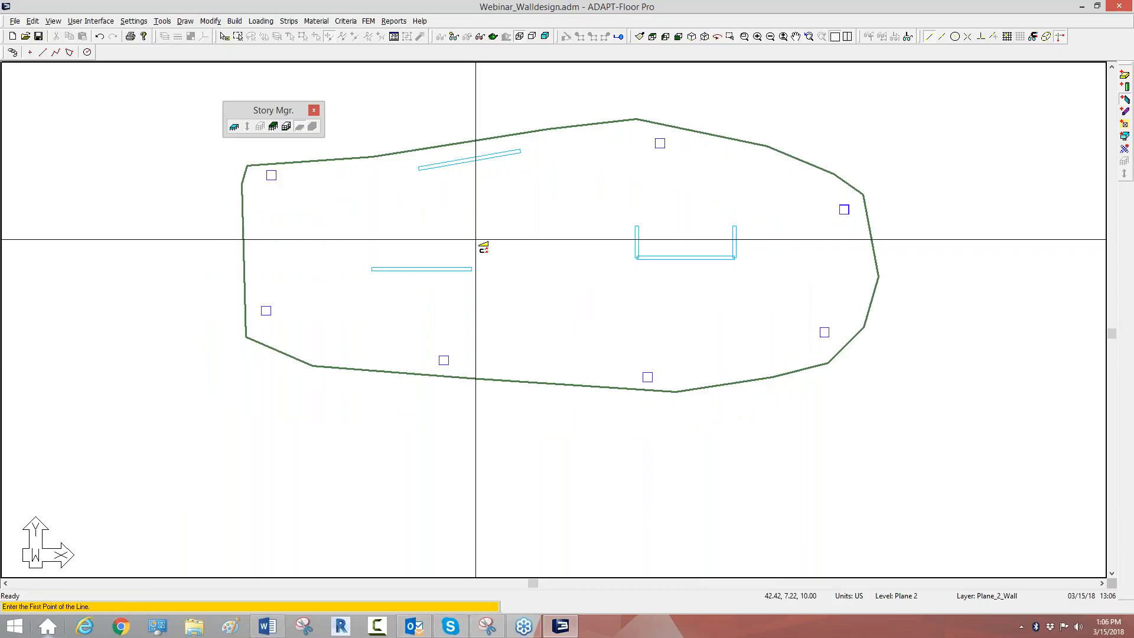
click(471, 269)
click(472, 229)
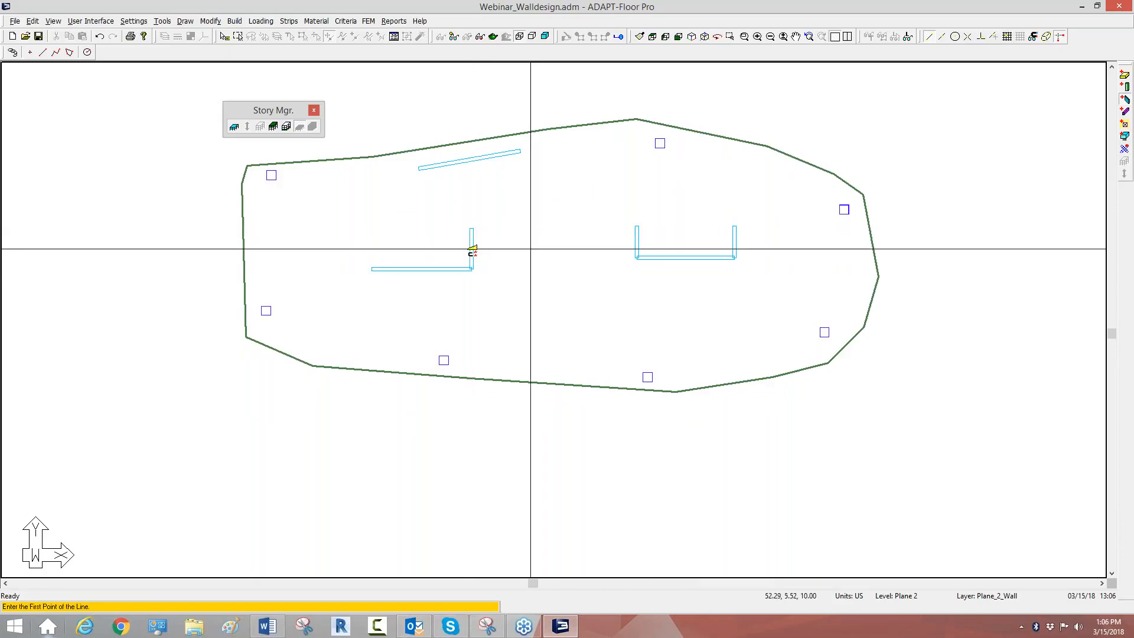
Step: End wall drawing, select the slab on Plane 2 and create an automatic patch load of 0.020 ksf for the Dead load case
right_click(490, 114)
click(511, 122)
middle_drag(511, 225, 454, 241)
scroll(530, 329, up, 1)
scroll(607, 276, down, 2)
scroll(562, 206, up, 1)
click(538, 150)
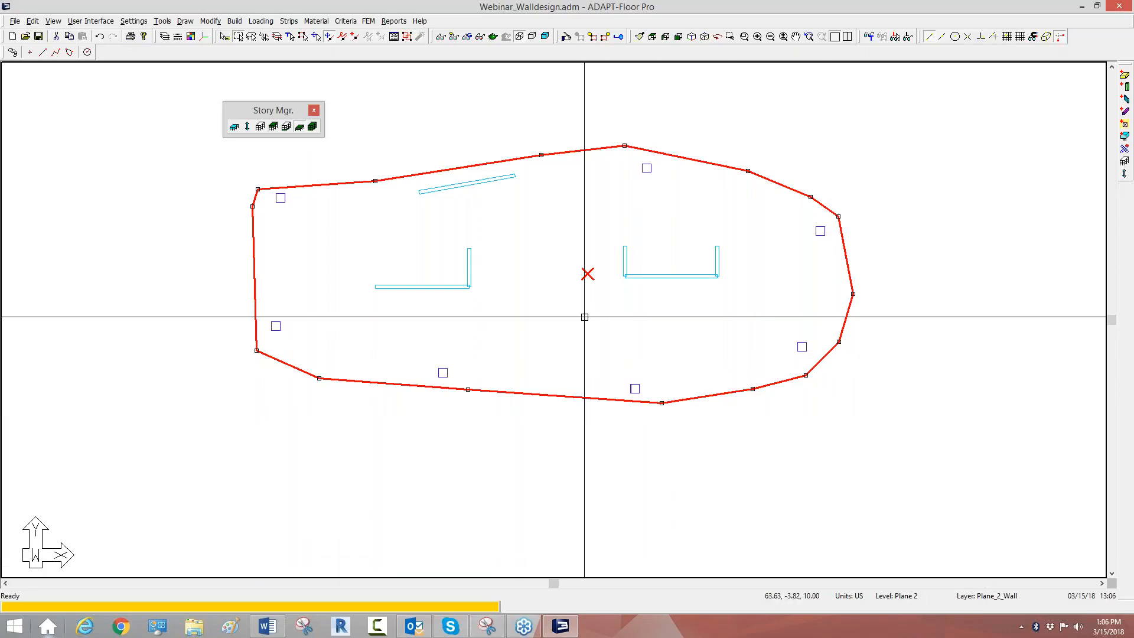
click(261, 21)
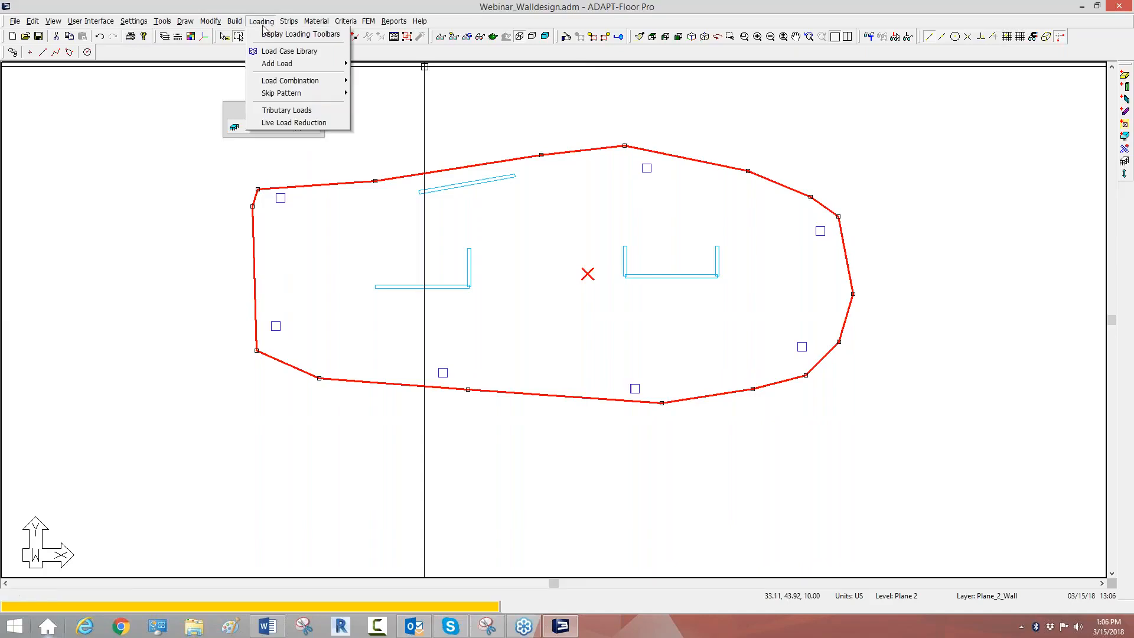
mouse_move(269, 63)
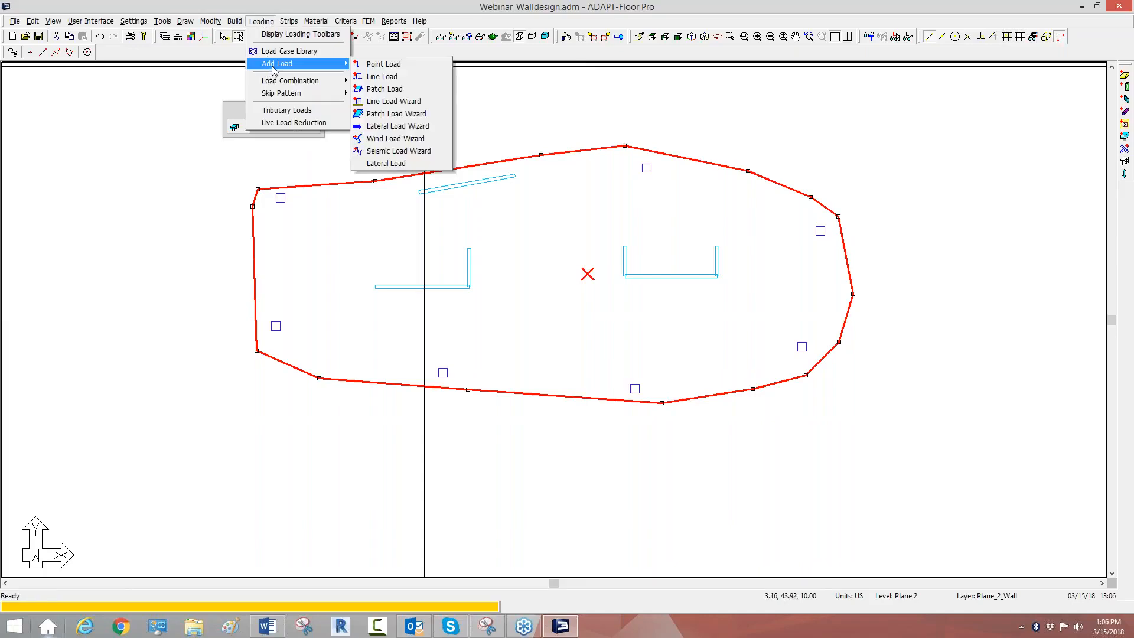
click(390, 113)
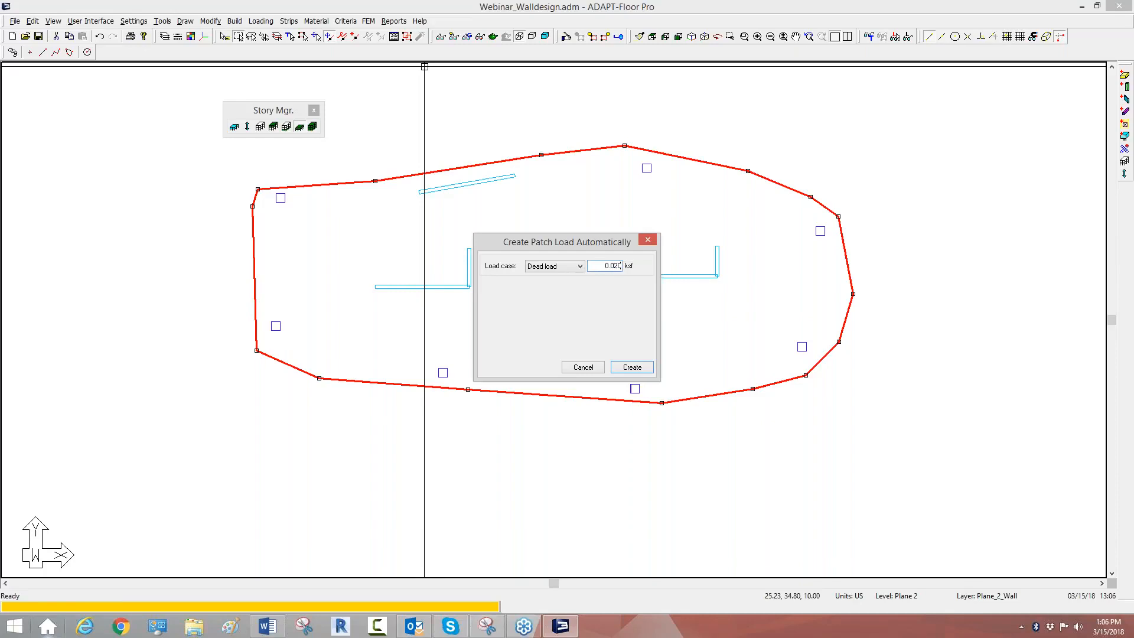
key(Return)
Step: Create a second automatic patch load over the same slab, assigning it to a load case other than Dead load
click(235, 21)
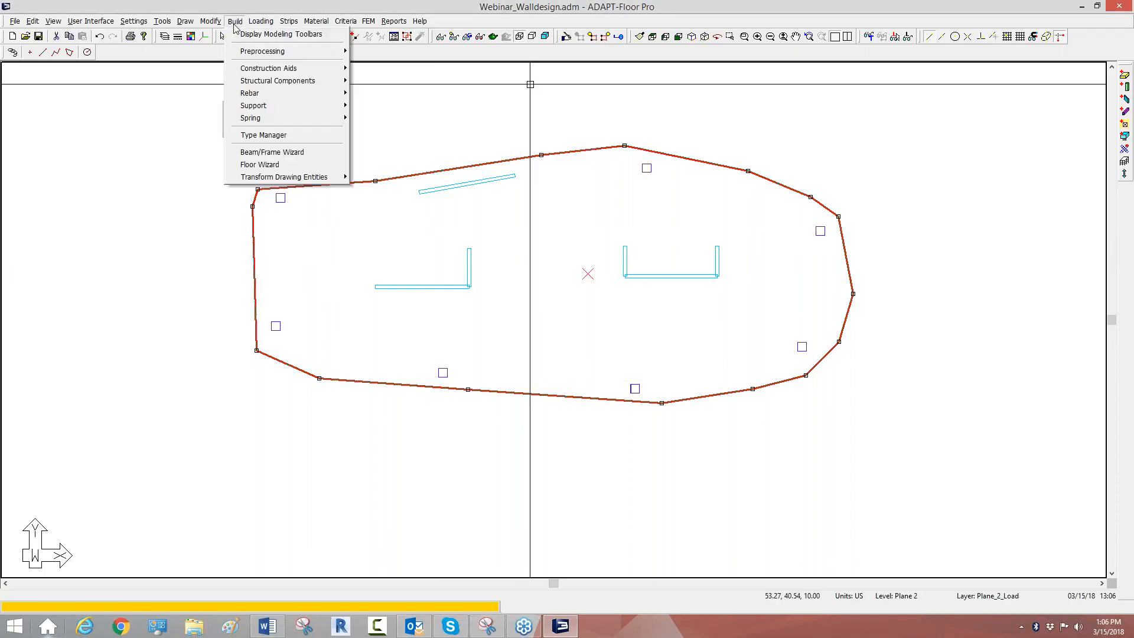
mouse_move(261, 21)
mouse_move(277, 64)
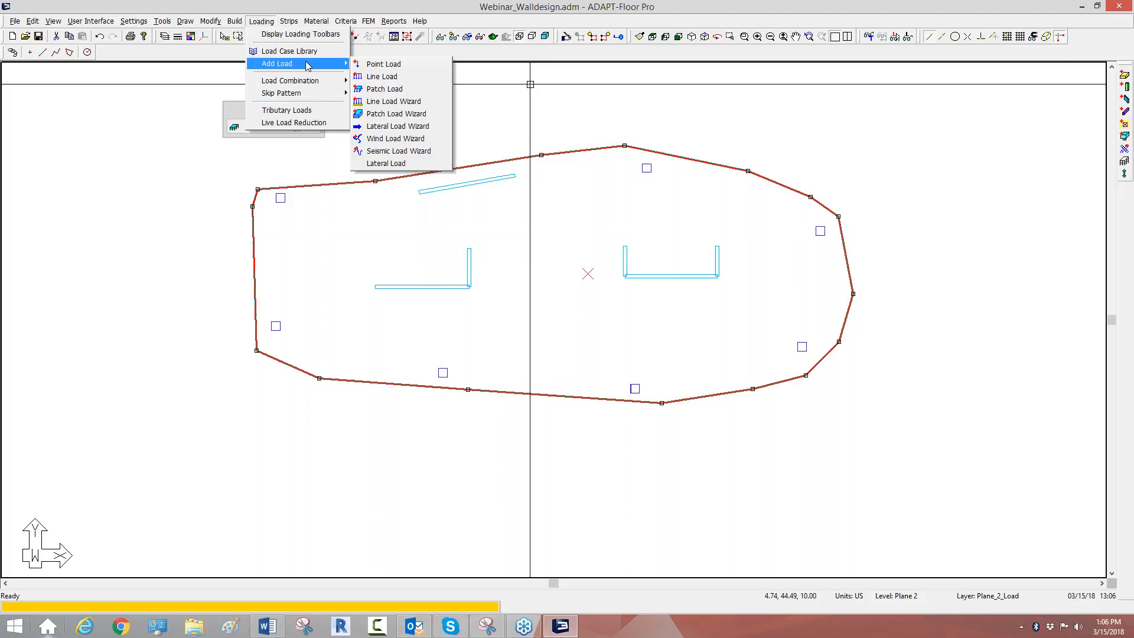
click(378, 115)
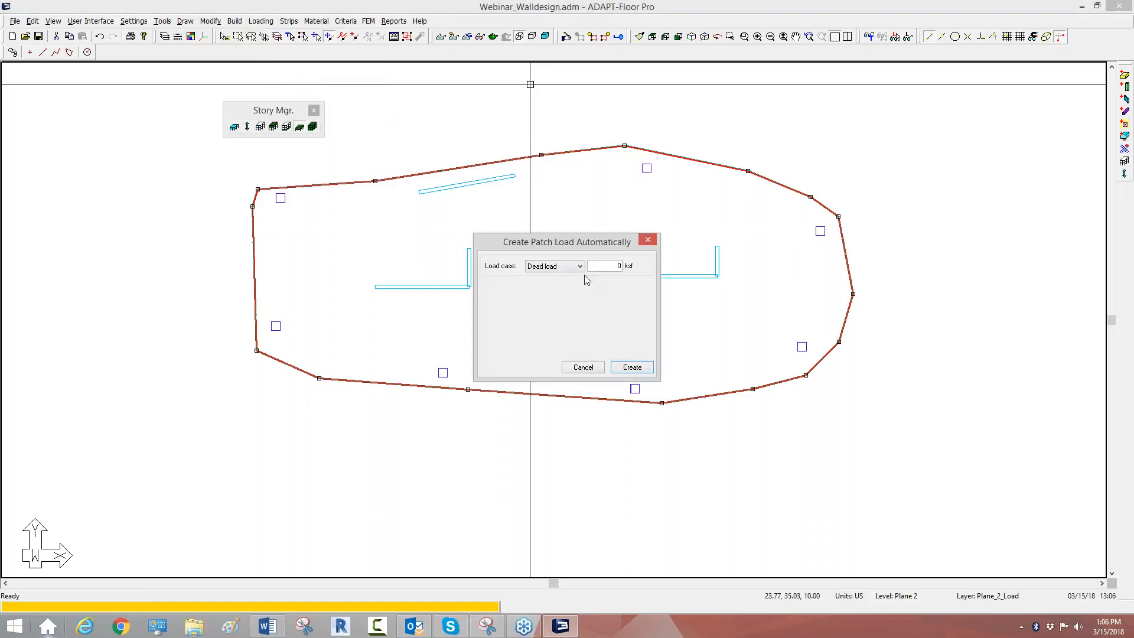
click(572, 266)
click(552, 284)
key(Return)
key(Escape)
scroll(580, 270, down, 3)
drag(825, 420, 298, 172)
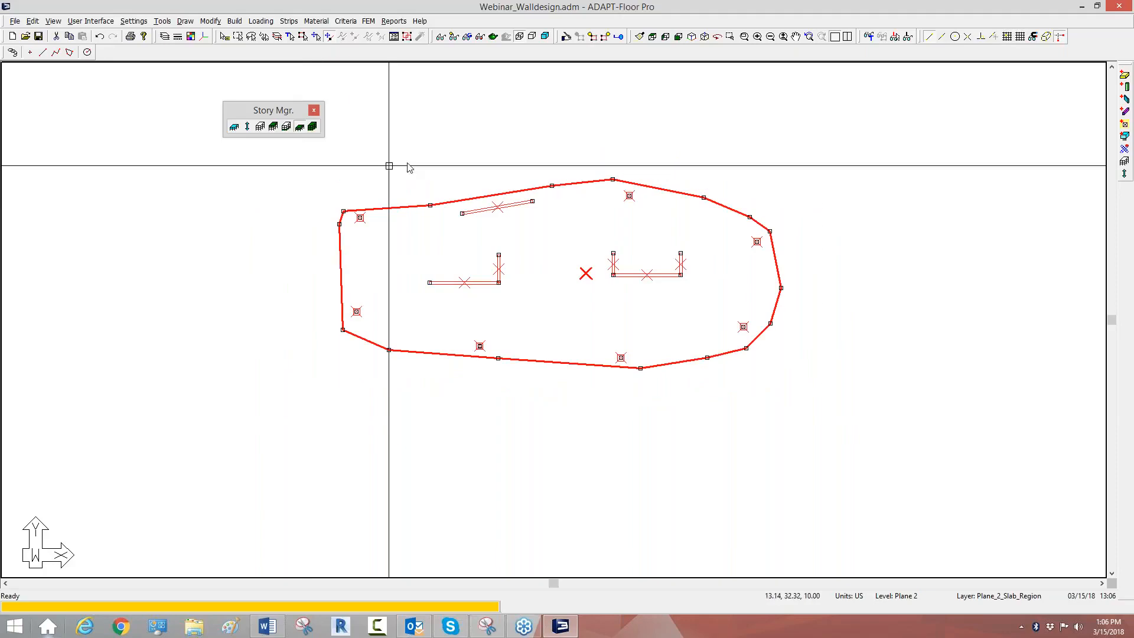
key(Escape)
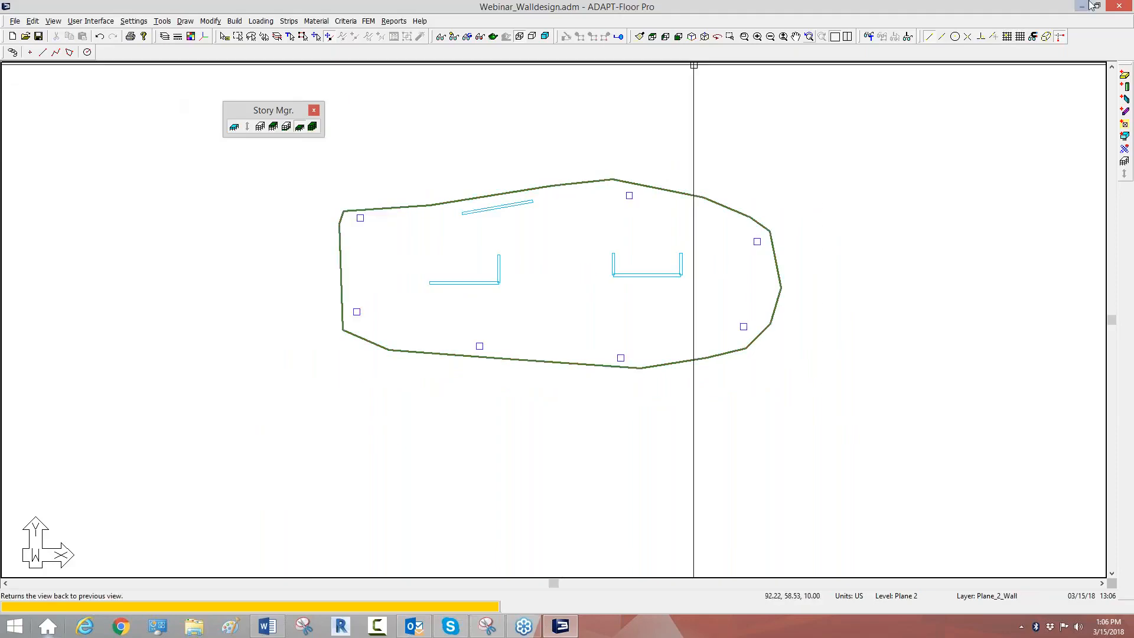
Step: Draw a rectangular slab opening inside the U-shaped wall group, with its upper edge straight across the ends of the two returns
click(1125, 123)
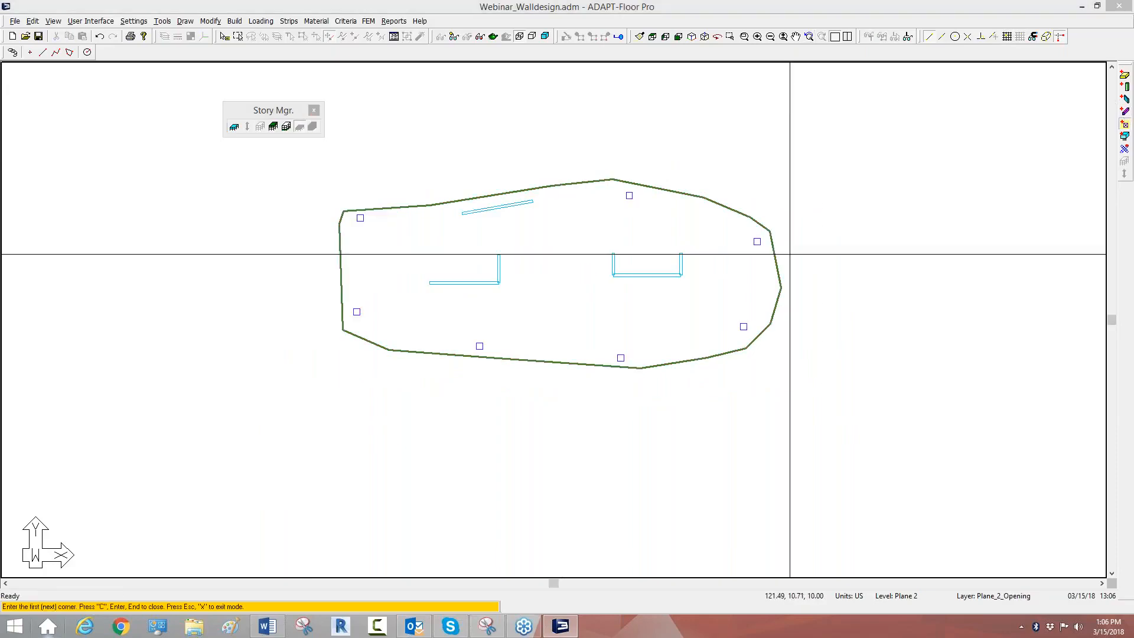
scroll(761, 255, up, 1)
click(591, 278)
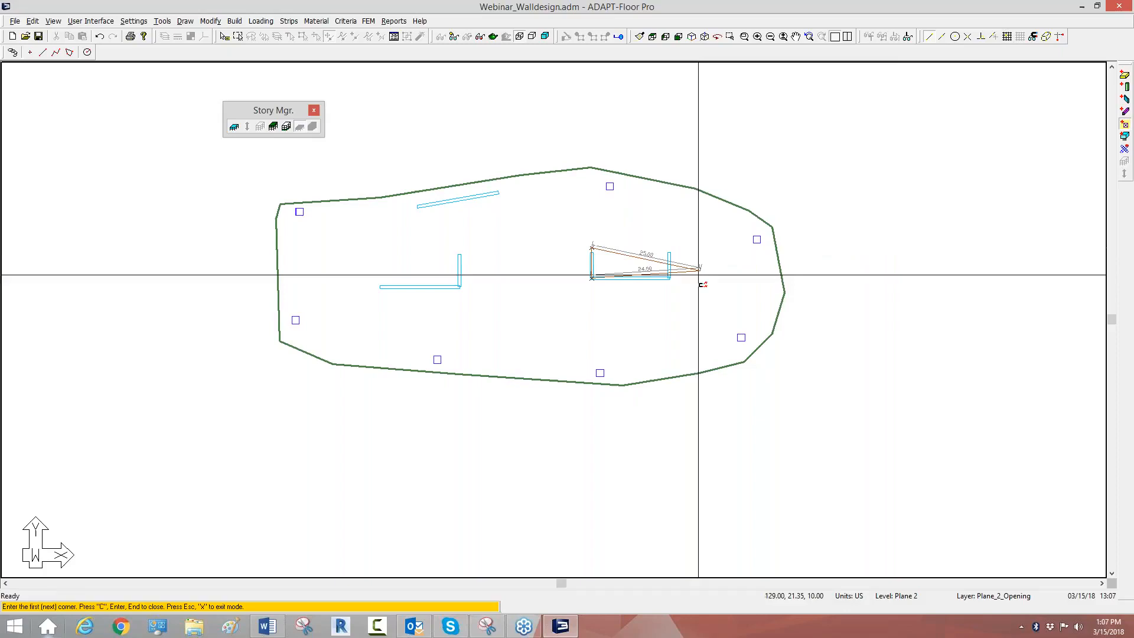
right_click(604, 214)
click(617, 221)
scroll(588, 272, up, 3)
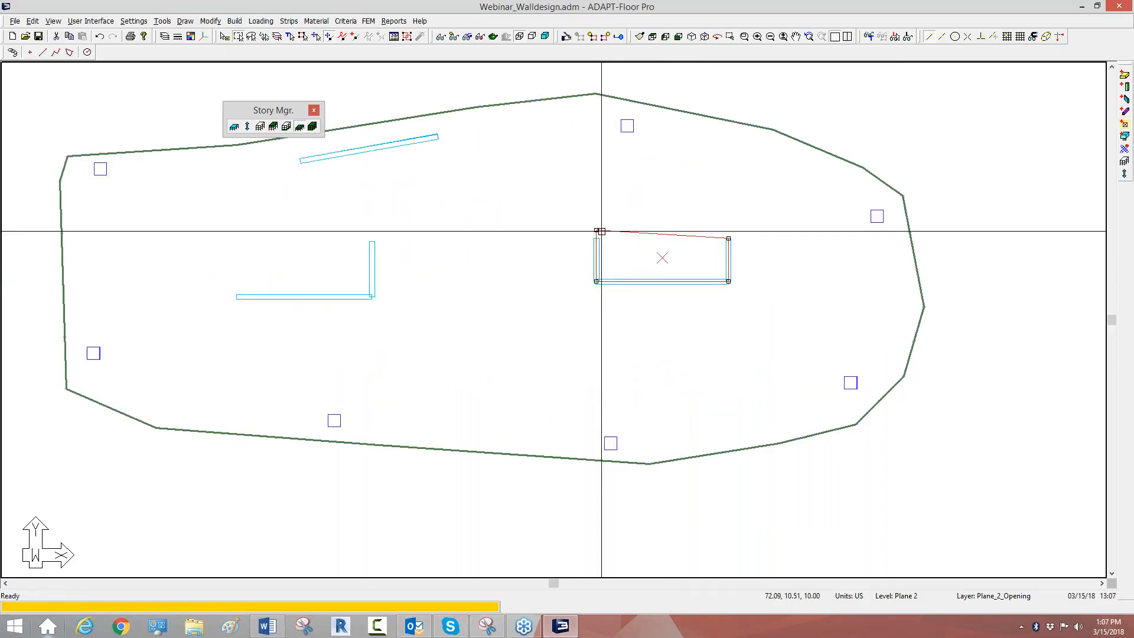
scroll(729, 255, down, 2)
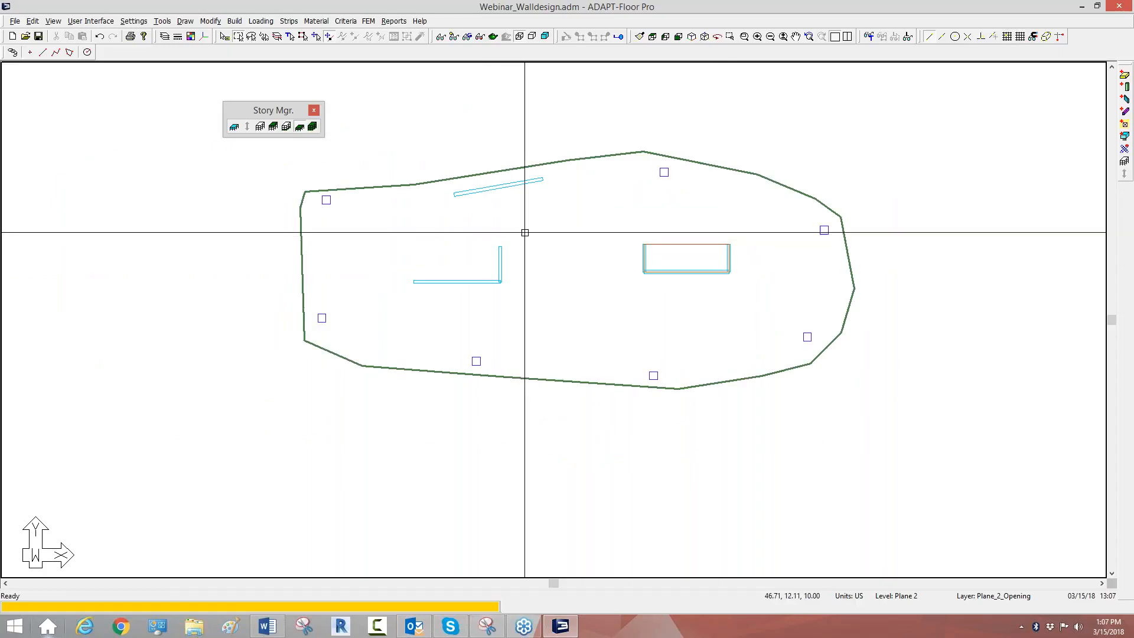
Step: Select all components and loads on Plane 2 and, in the isometric view, copy them vertically up 7 times to the existing planes
middle_drag(520, 238, 504, 247)
scroll(689, 278, up, 1)
scroll(590, 254, down, 1)
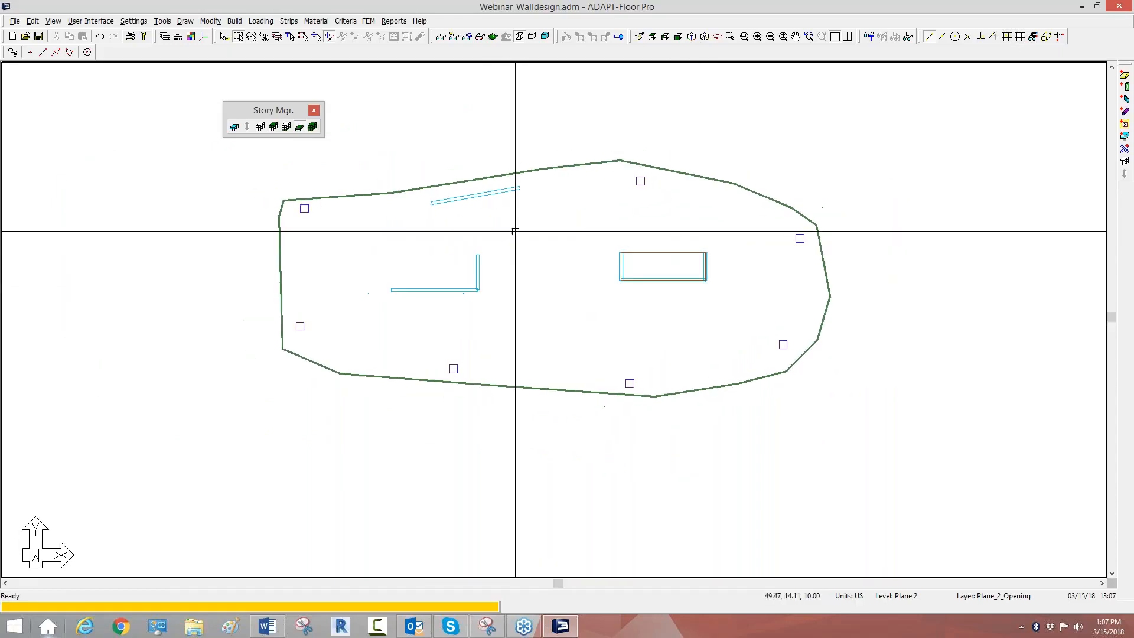
drag(885, 477, 236, 134)
click(692, 36)
scroll(569, 324, up, 3)
scroll(568, 324, down, 2)
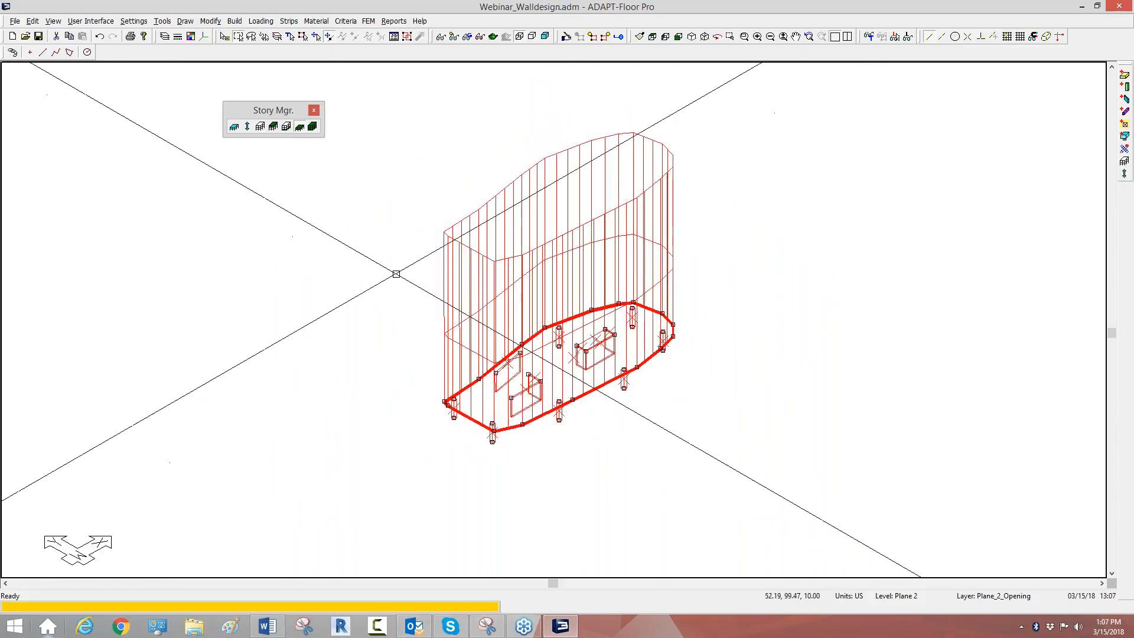
click(249, 127)
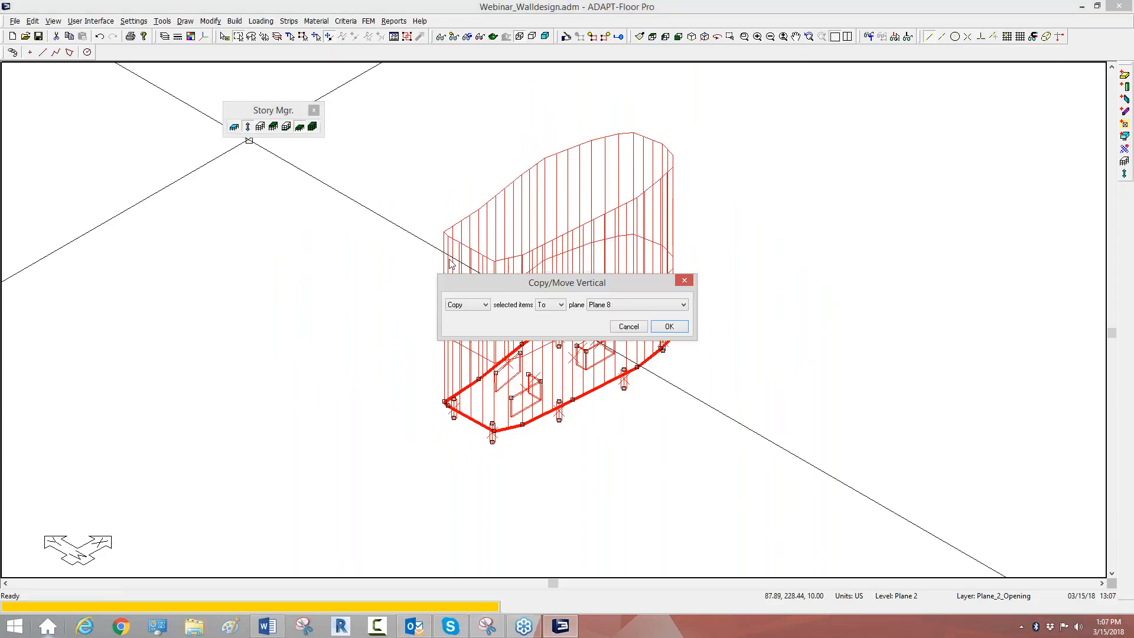
click(544, 311)
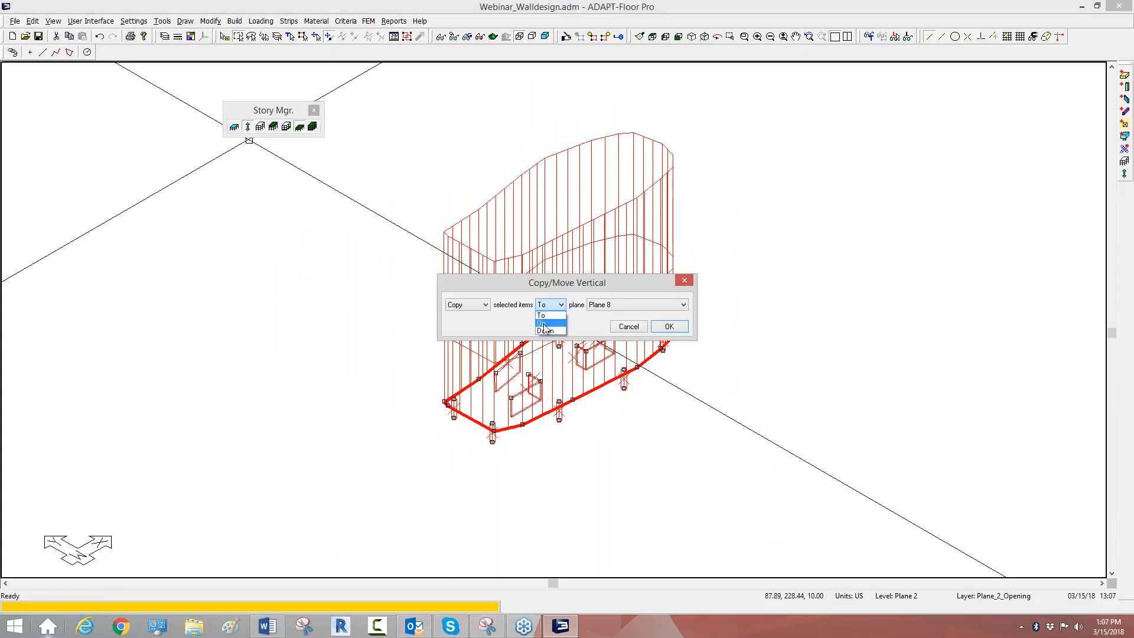
click(545, 324)
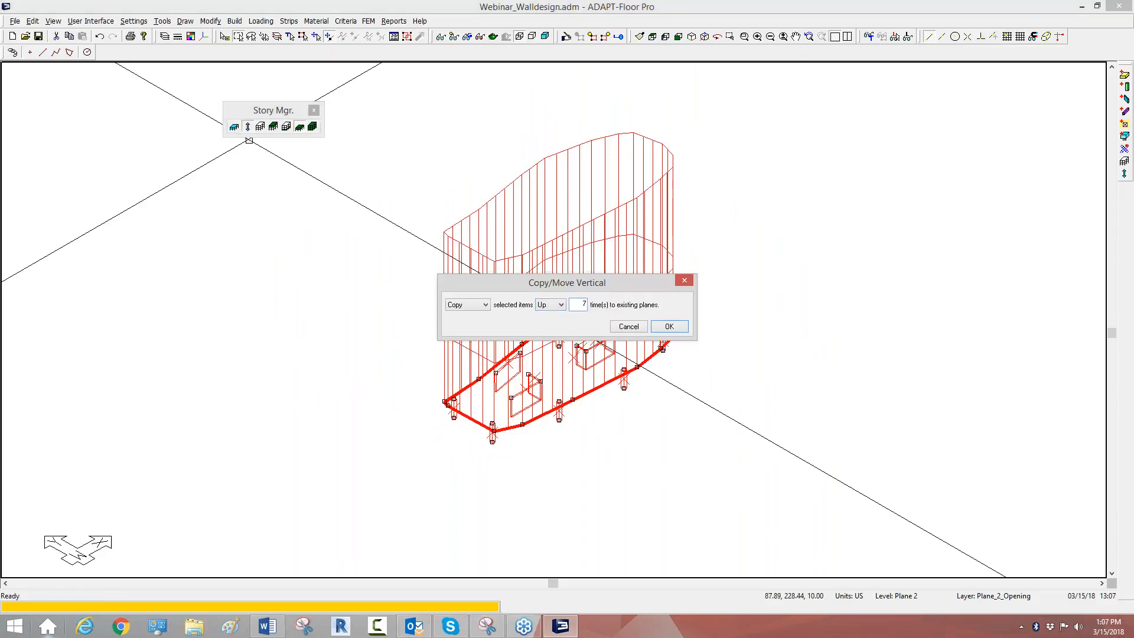
click(669, 327)
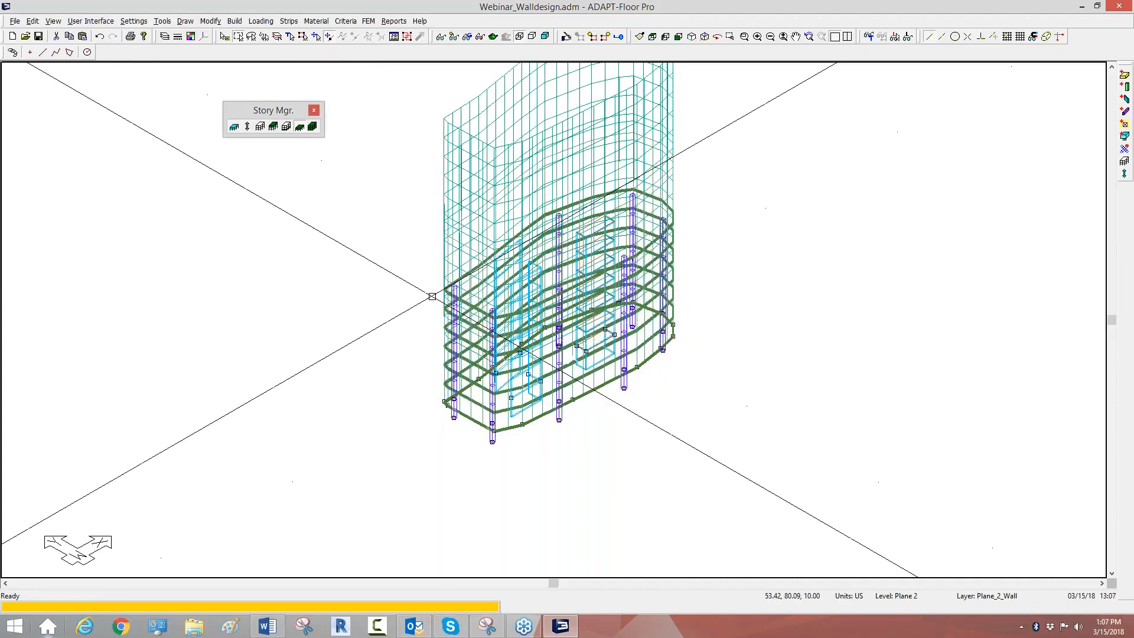
Step: Switch the model to the multi-level display and look over the full building in the isometric view
scroll(433, 296, down, 3)
scroll(292, 83, up, 1)
click(312, 127)
scroll(523, 291, up, 5)
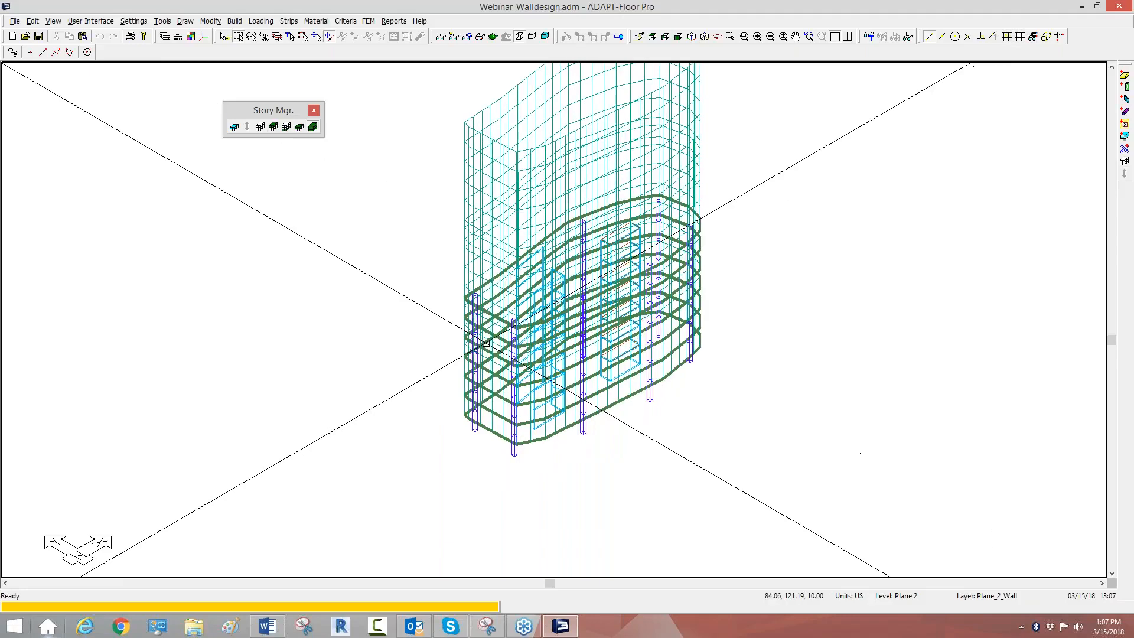
scroll(443, 379, down, 5)
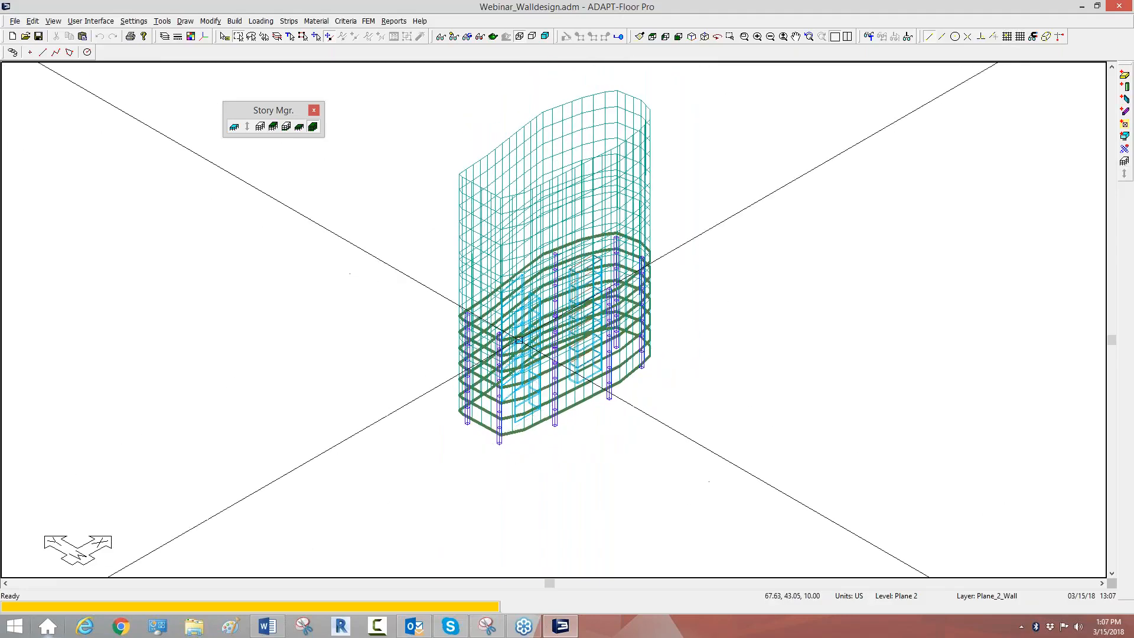
scroll(509, 361, up, 3)
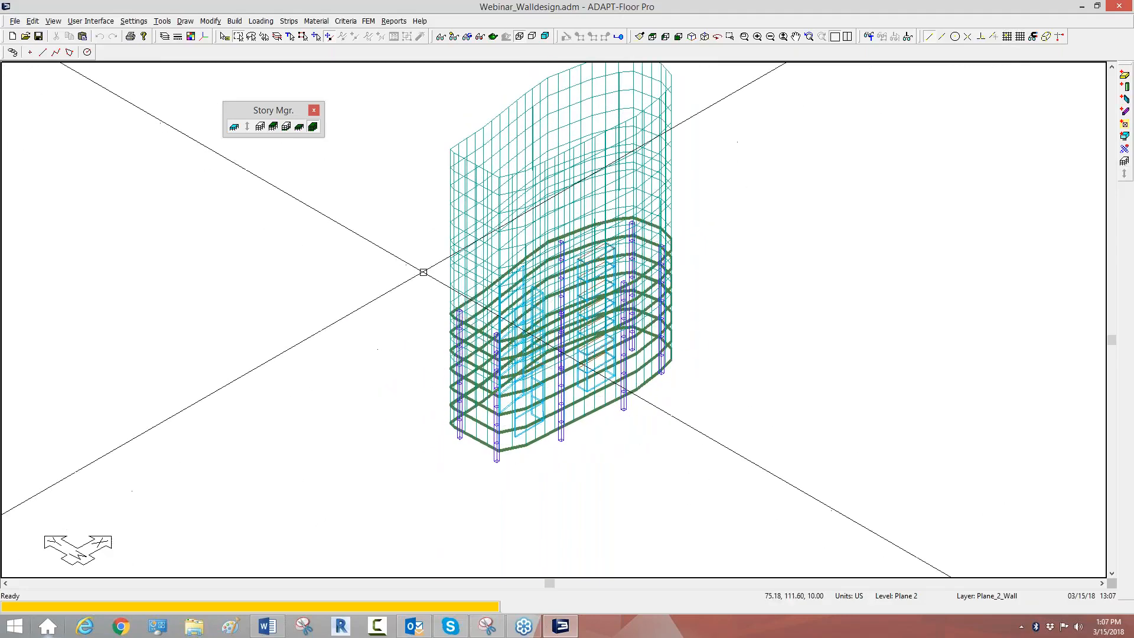
Step: Return the model to the default display without the patch loads and save the file
click(453, 37)
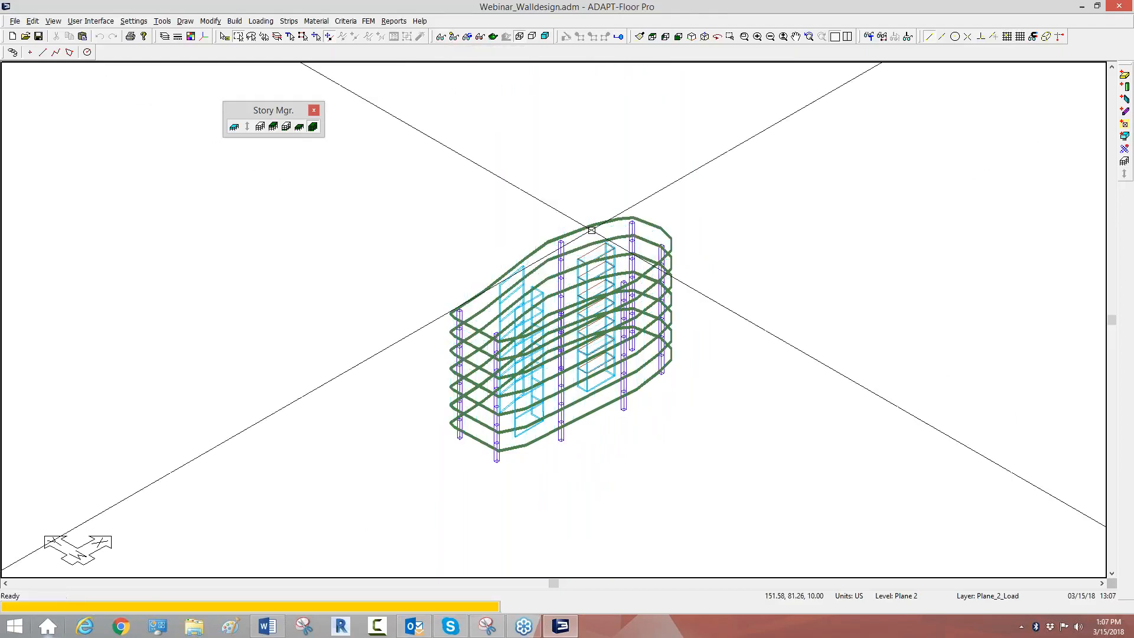
middle_drag(593, 228, 565, 198)
scroll(489, 281, up, 2)
middle_drag(494, 260, 510, 264)
scroll(493, 274, down, 1)
scroll(494, 274, up, 1)
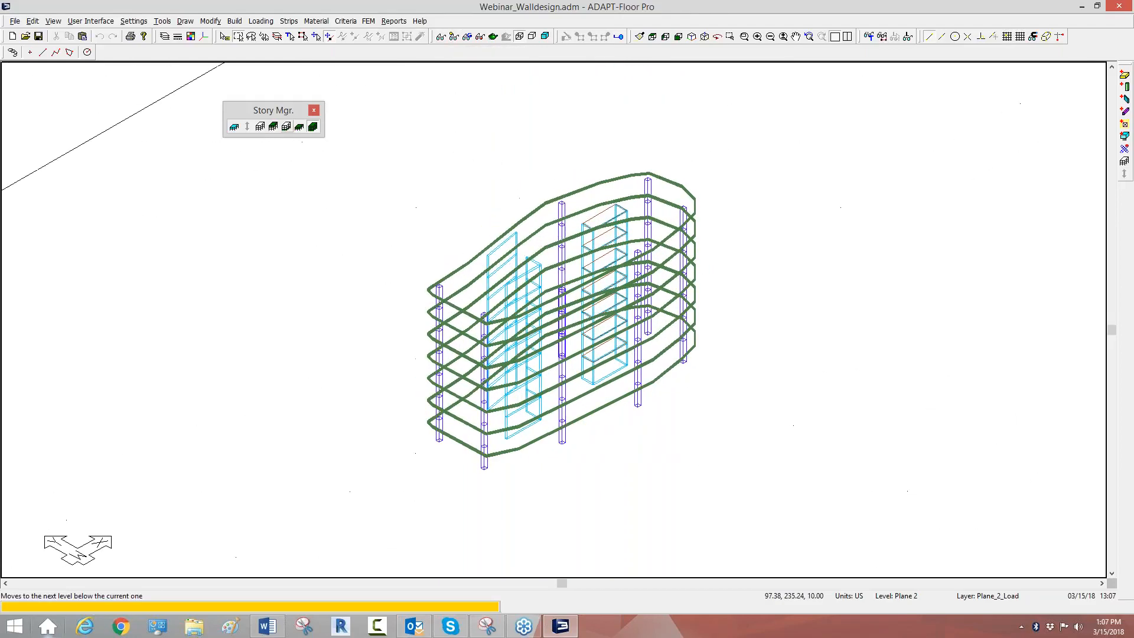
click(39, 36)
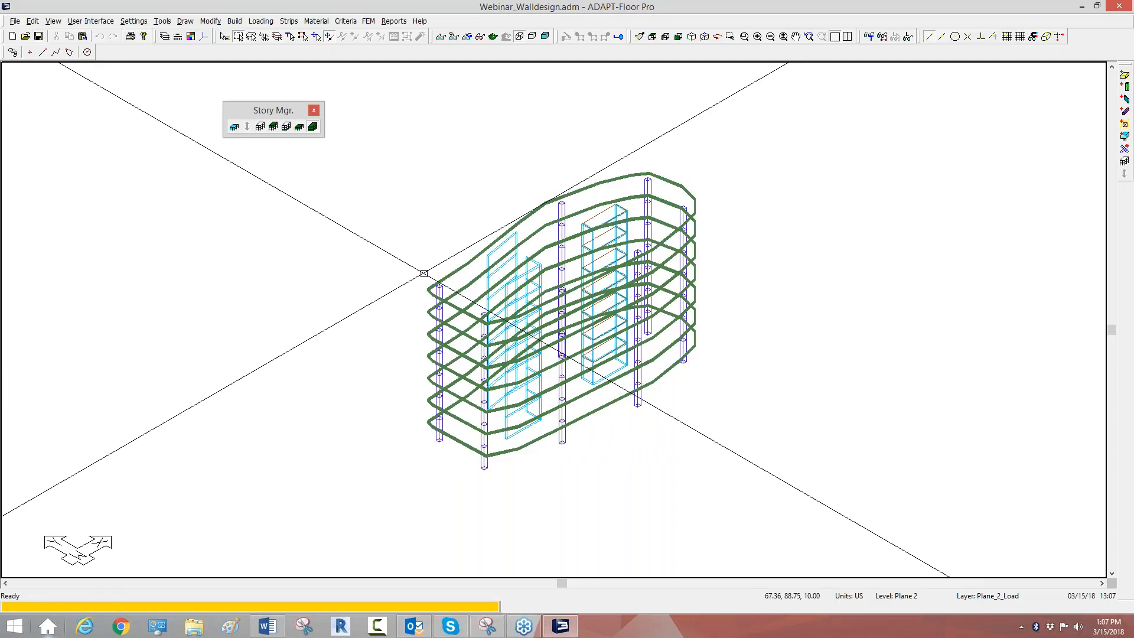
Step: Switch the multi-level model to the front elevation view
middle_drag(435, 242, 402, 235)
scroll(394, 196, up, 1)
scroll(394, 196, down, 1)
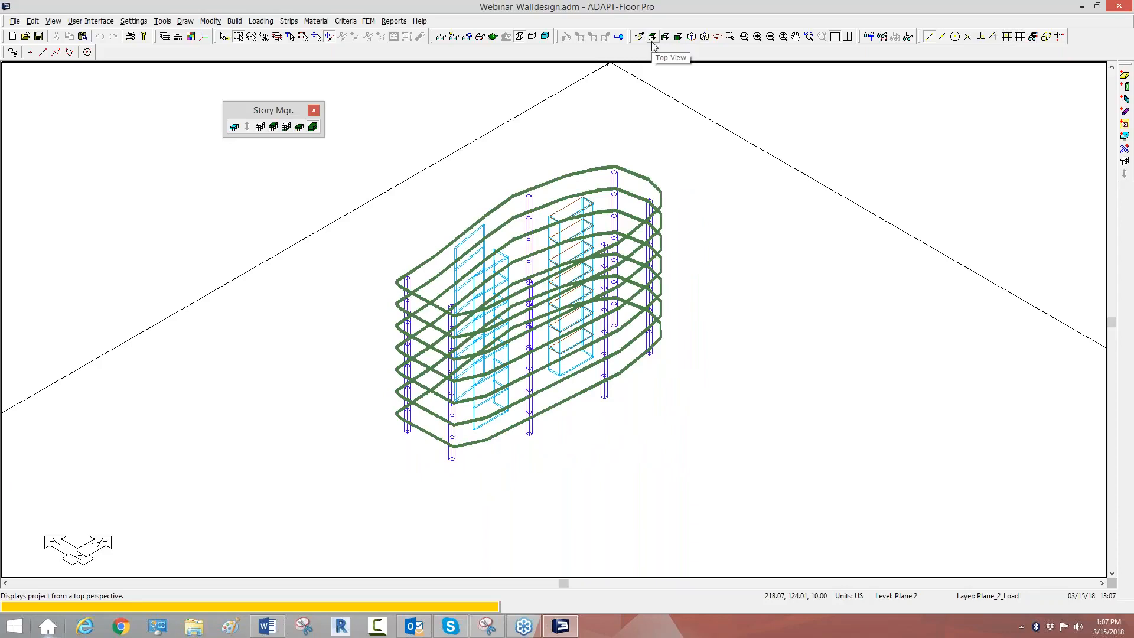
click(678, 37)
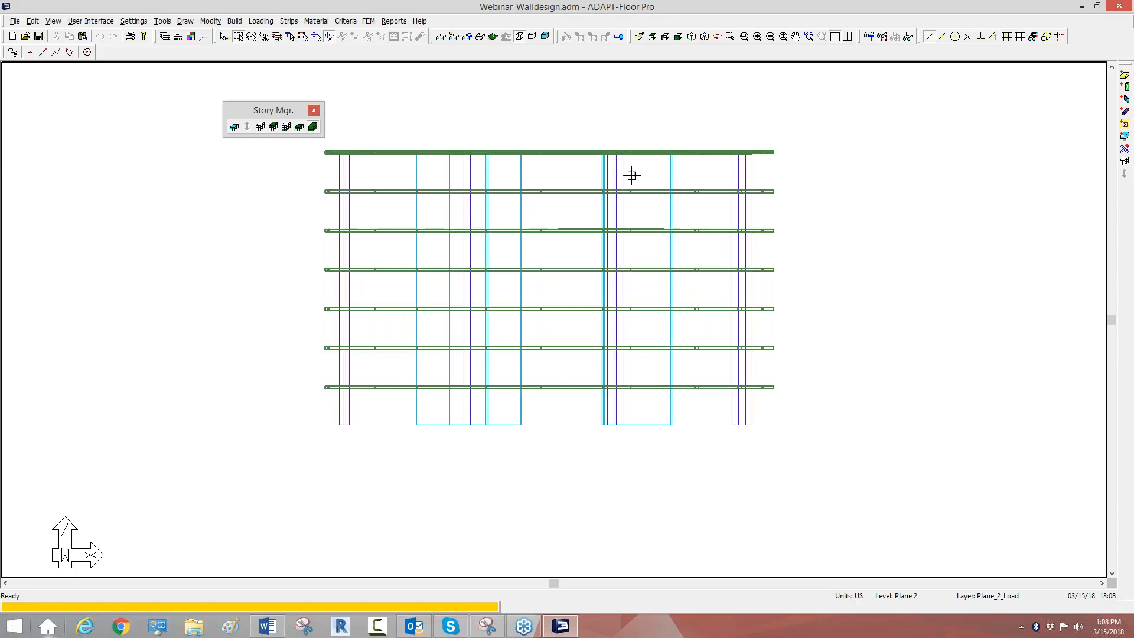
Step: Show the Structural Component/Aids Display toolbar and hide the slabs, columns and openings so only the walls are displayed
right_click(165, 57)
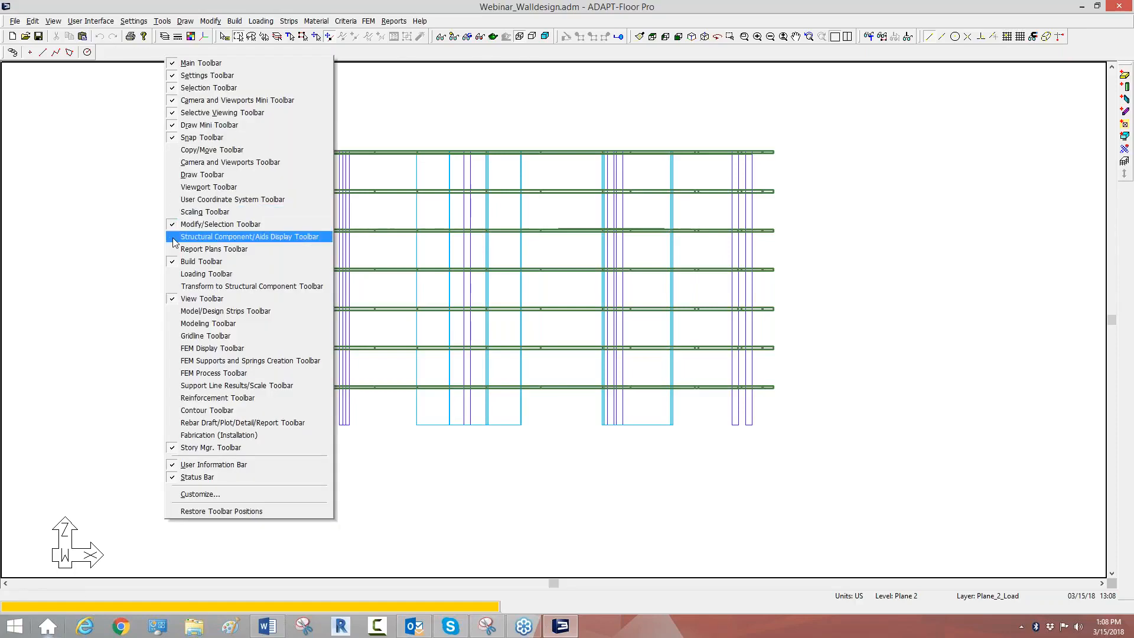
click(249, 236)
click(7, 76)
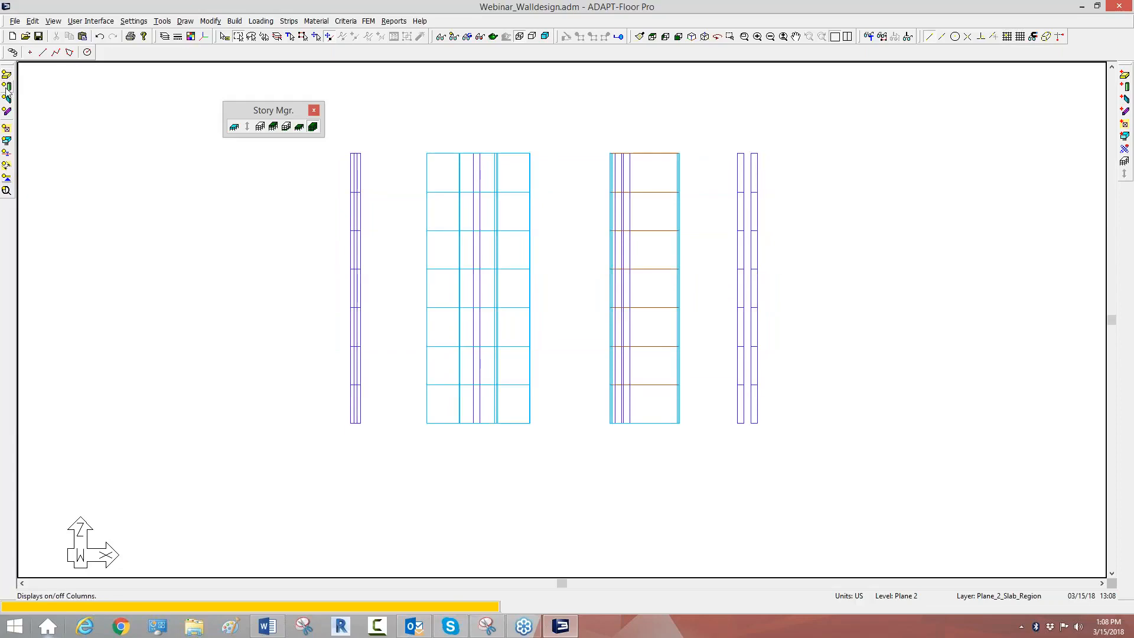
click(6, 86)
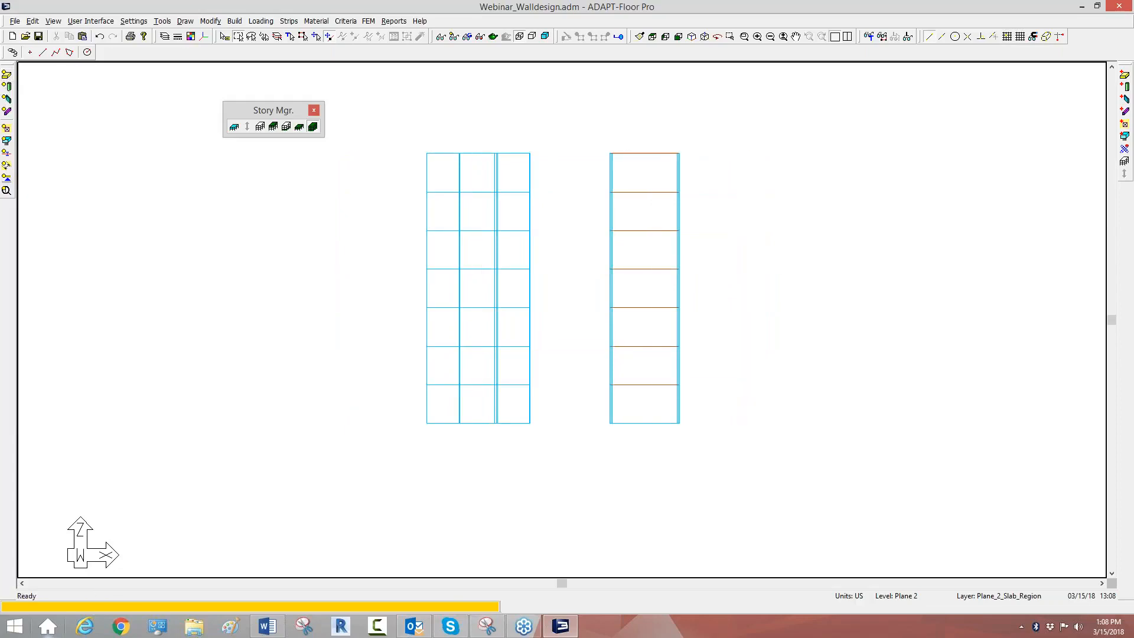
click(7, 140)
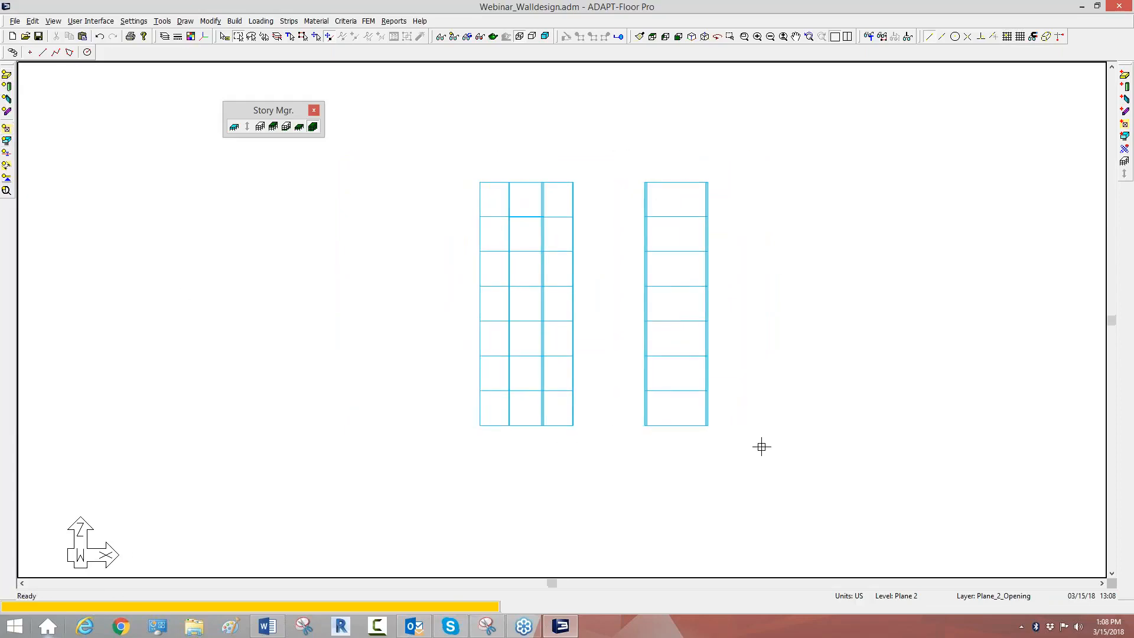
Step: Add three concrete materials to the concrete material definitions and select Concrete 1
click(317, 22)
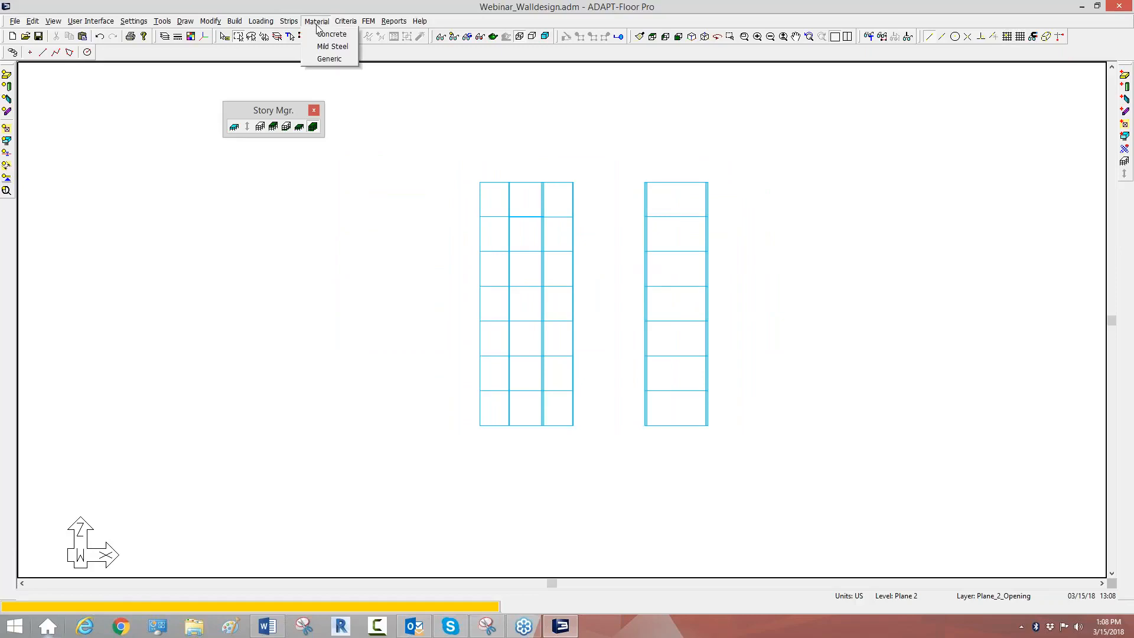
click(330, 34)
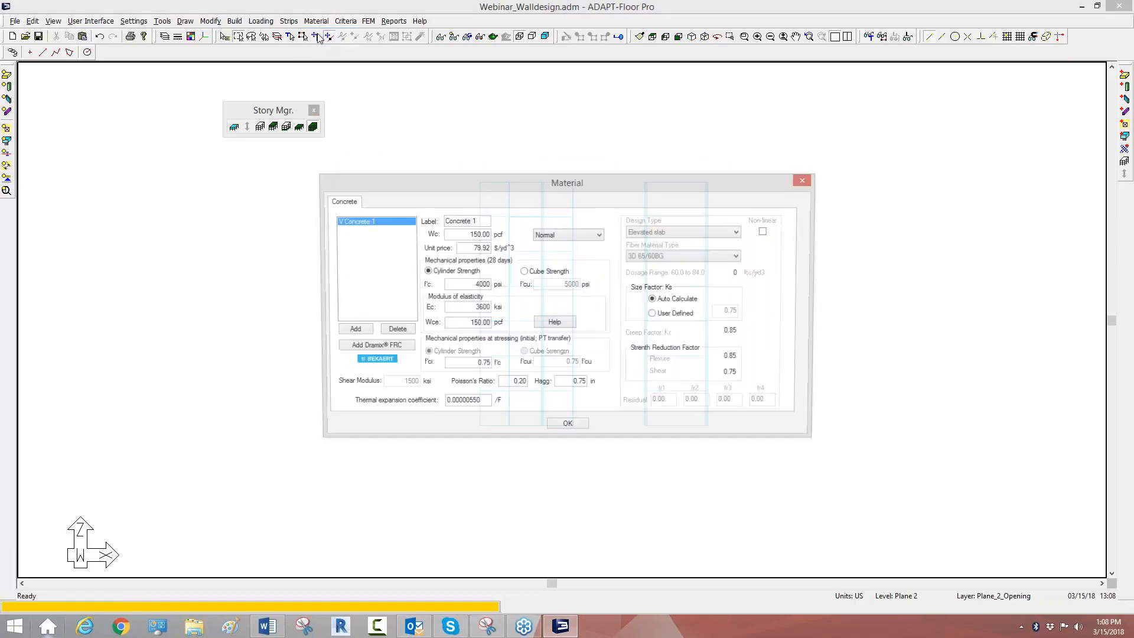
click(357, 334)
click(356, 334)
click(357, 332)
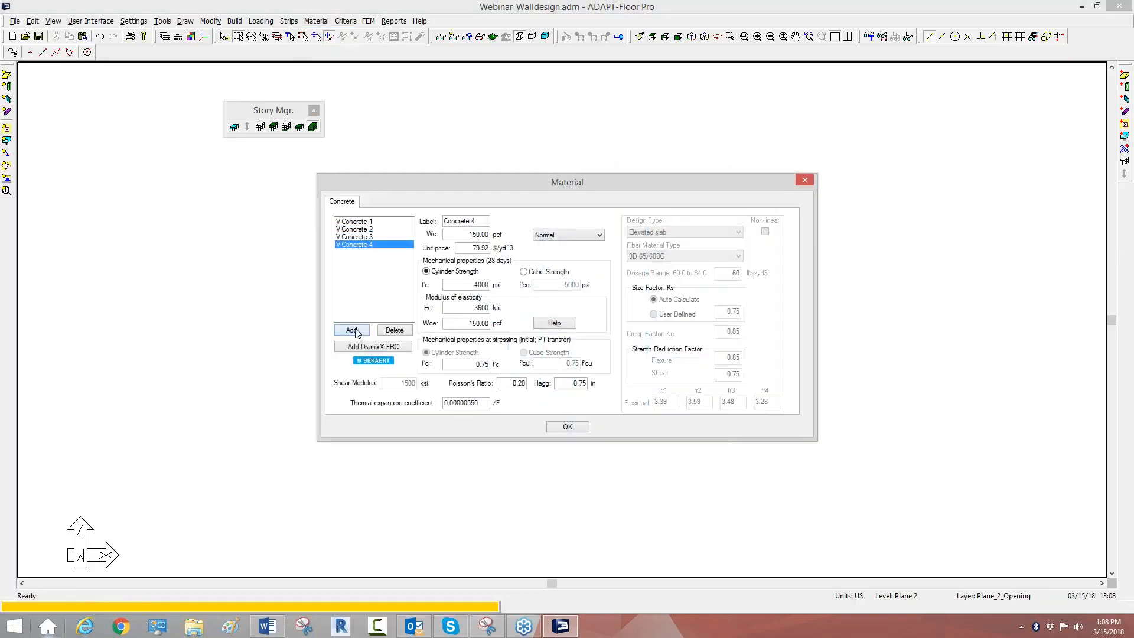
click(353, 222)
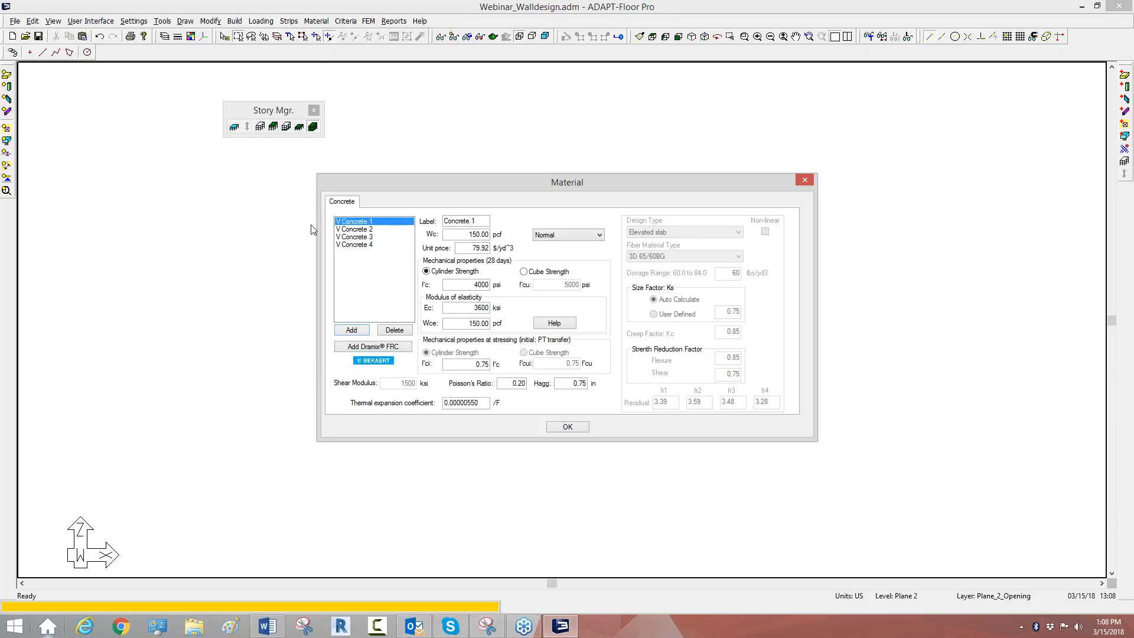
Step: Rename the Concrete 2, Concrete 3 and Concrete 4 materials as 5000, 6000 and 7000
click(366, 229)
drag(481, 221, 443, 221)
text(50)
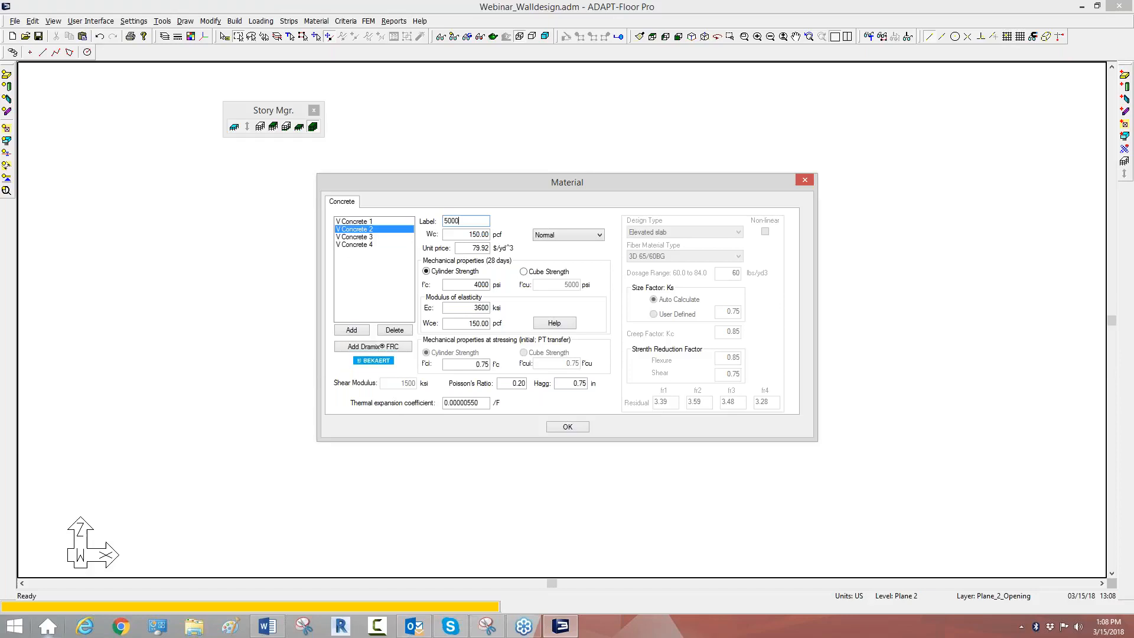
text(00)
click(343, 237)
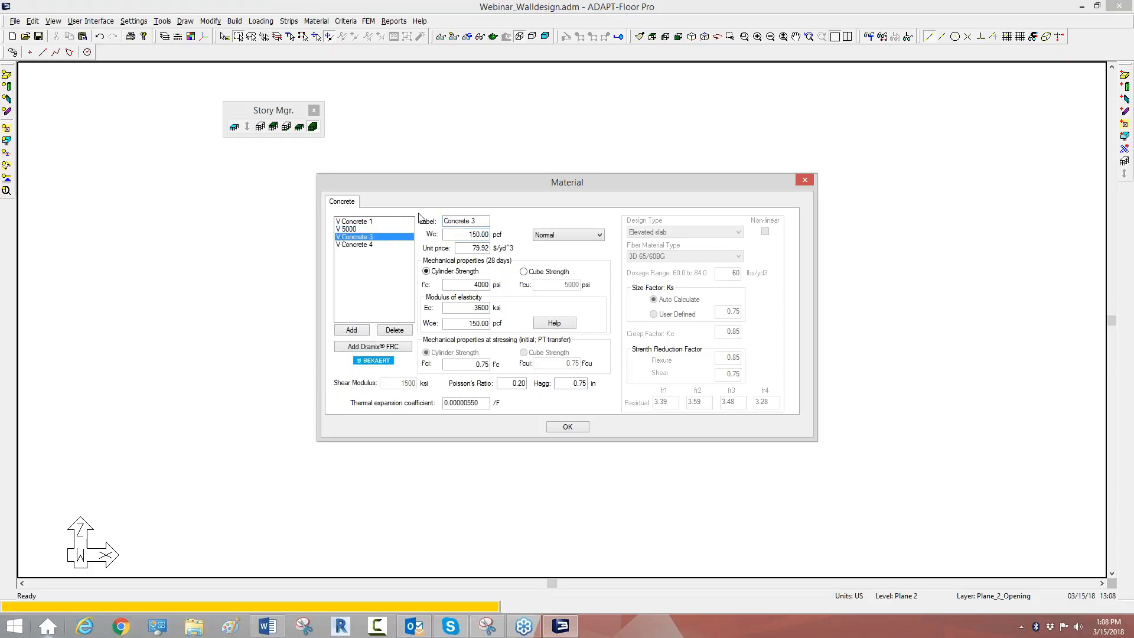
drag(482, 221, 443, 222)
text(6000)
click(367, 245)
drag(481, 221, 364, 211)
text(700)
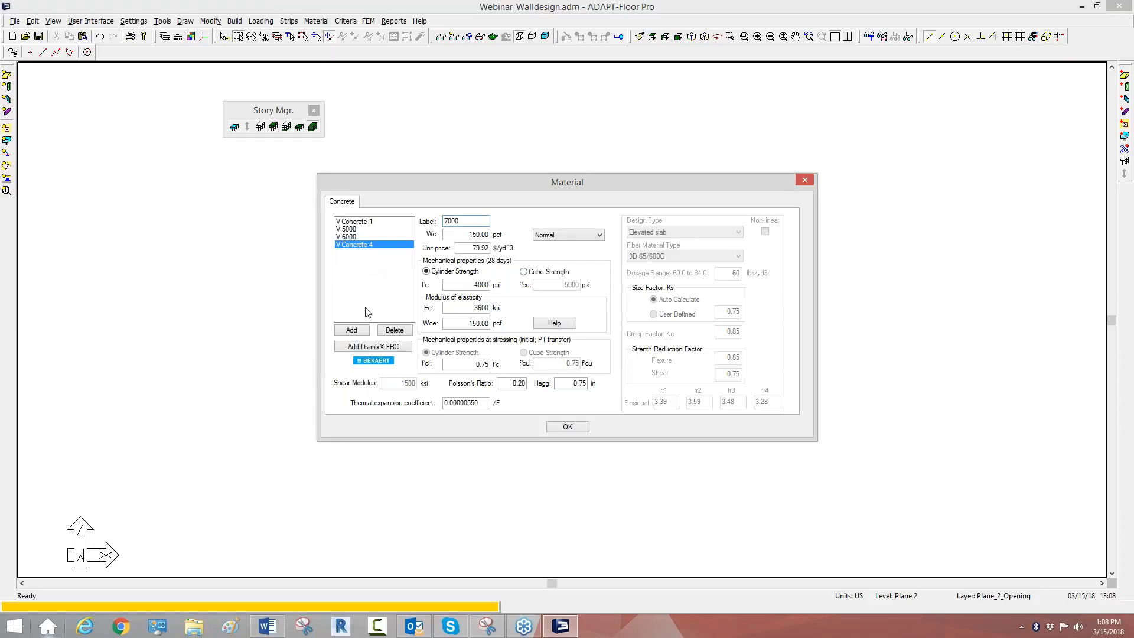
Step: Set the 28-day cylinder strength of materials 5000, 6000 and 7000 to 5000, 6000 and 7000 psi respectively and accept the definitions
click(355, 238)
click(355, 229)
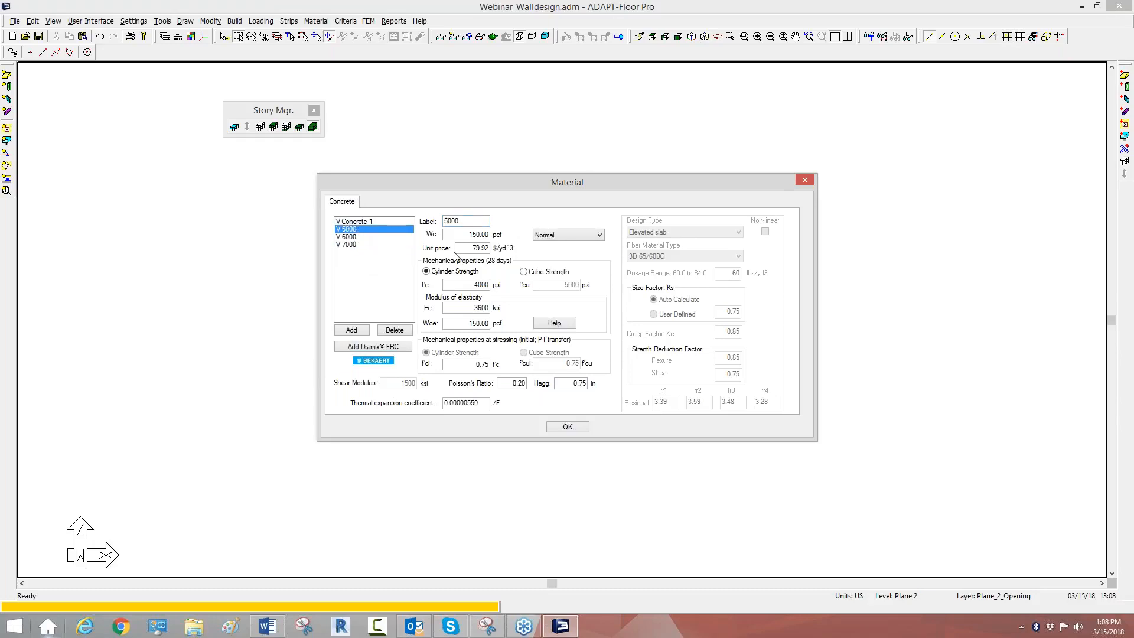
drag(465, 285, 543, 298)
text(5)
click(351, 237)
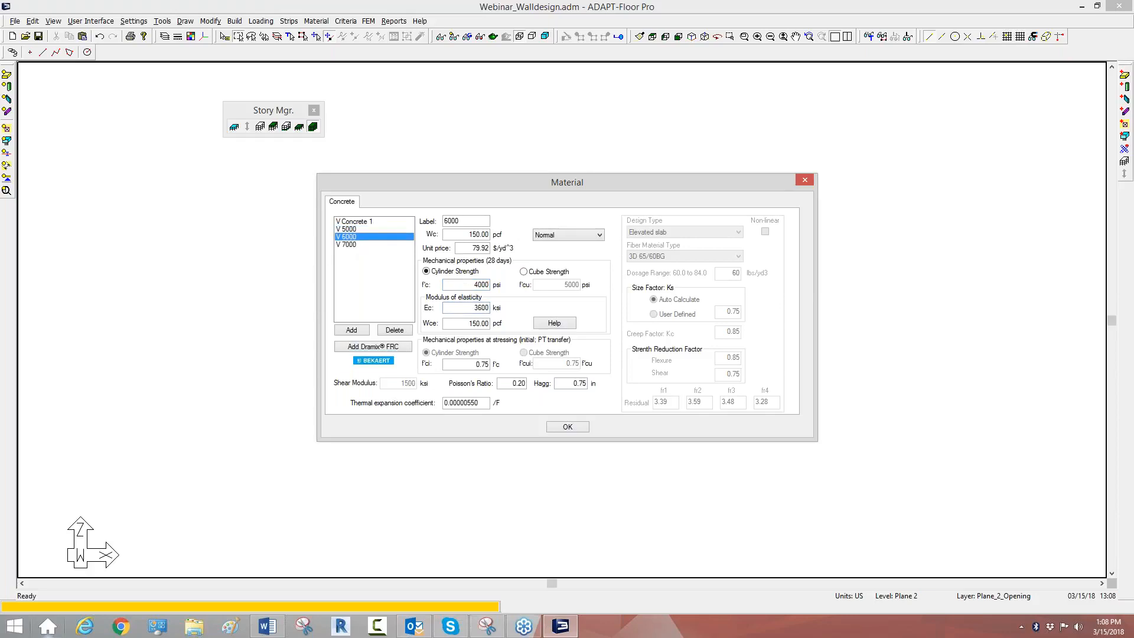
double_click(465, 285)
text(6)
click(336, 245)
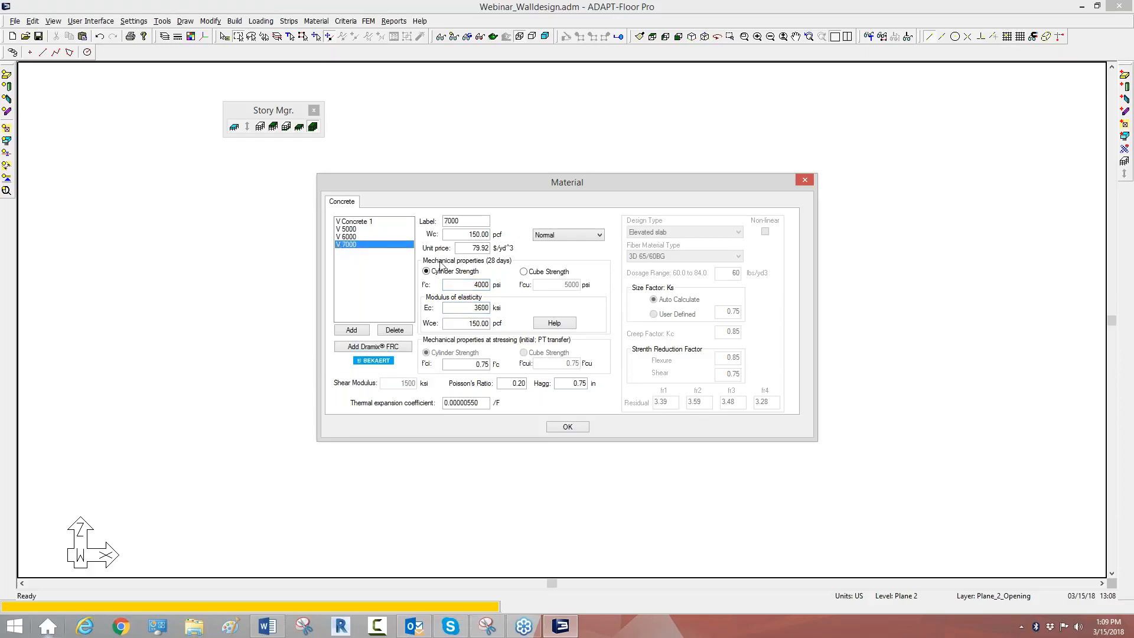
drag(469, 287, 492, 287)
text(7)
click(473, 307)
click(558, 429)
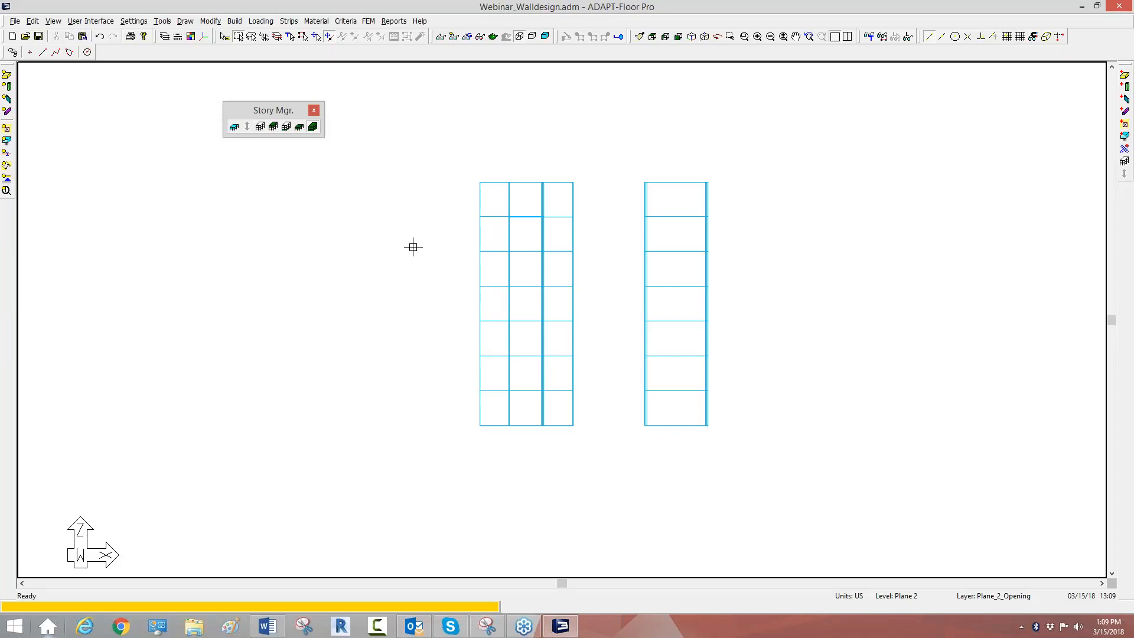
Step: Set the walls on the lowest three levels to 12 in thickness and material 7000
scroll(414, 245, down, 1)
drag(698, 417, 413, 329)
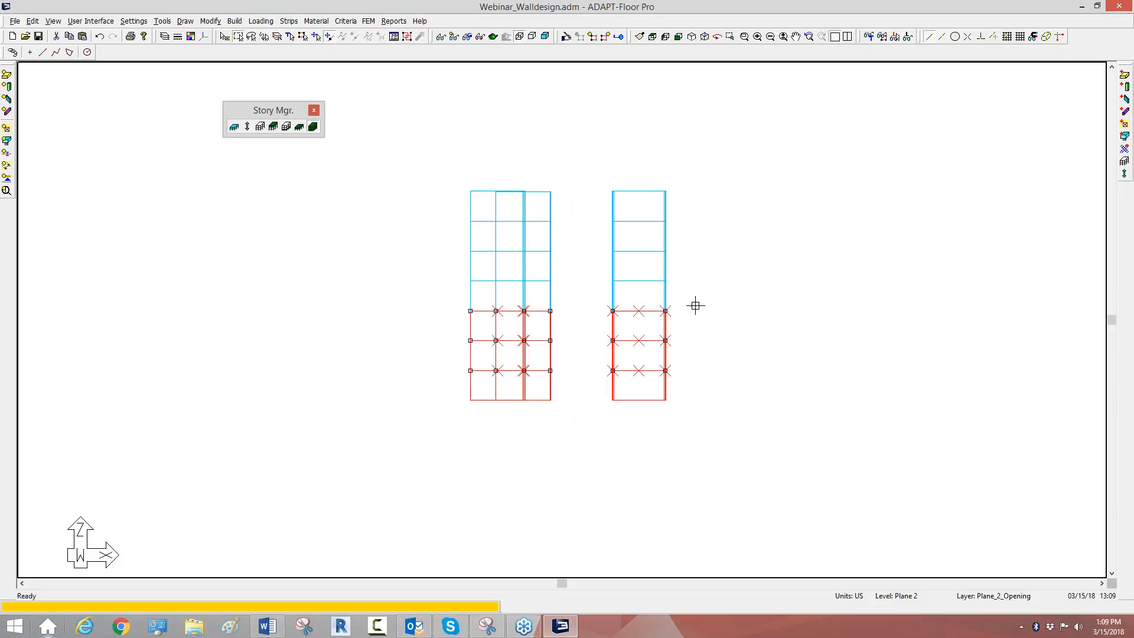
click(566, 37)
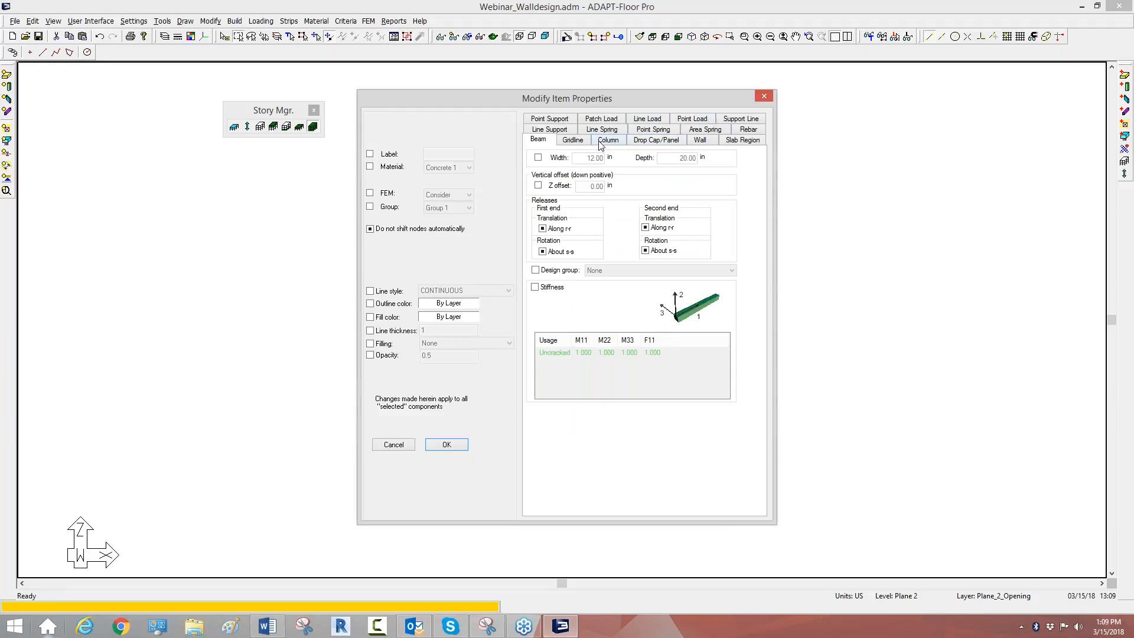
click(700, 140)
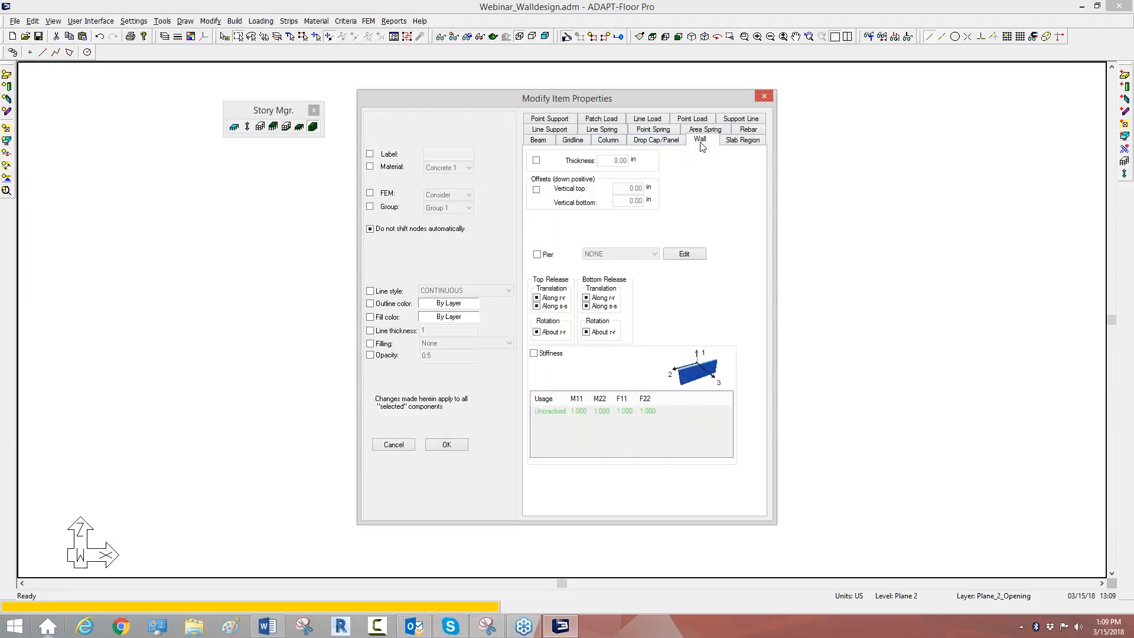
click(537, 160)
double_click(614, 159)
text(12)
click(370, 167)
click(438, 170)
click(433, 201)
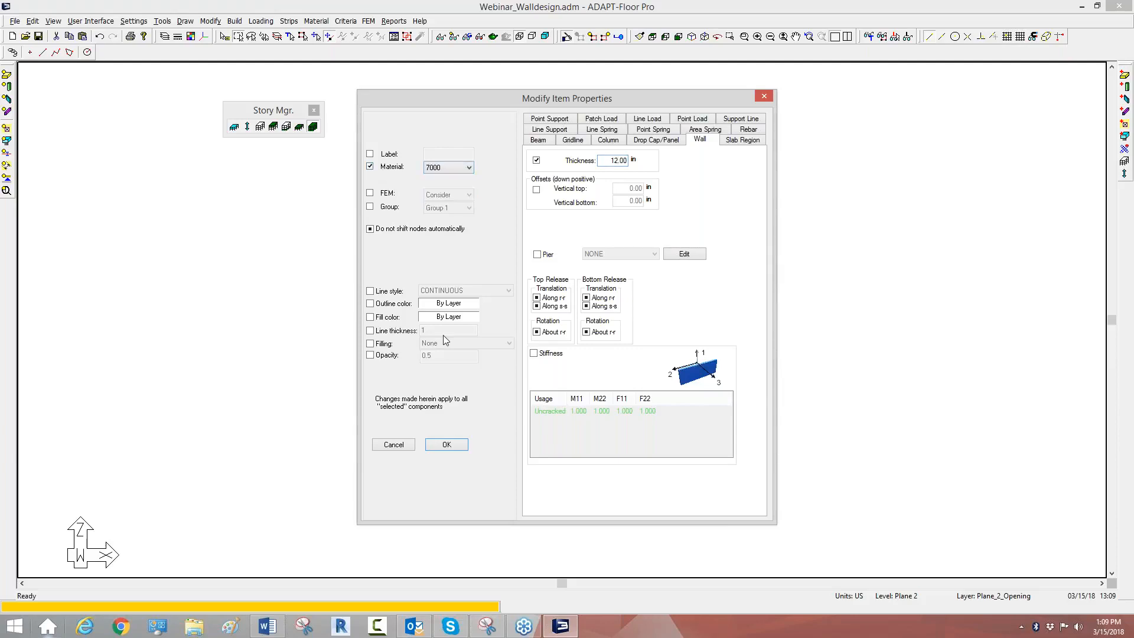
click(446, 444)
key(Escape)
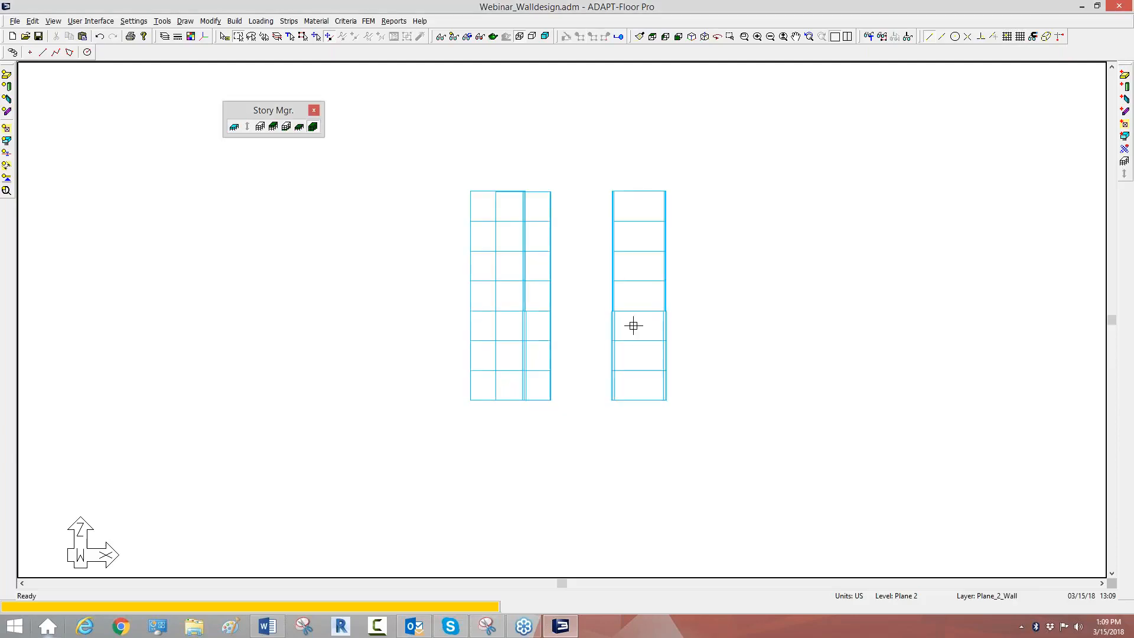
Step: Set the walls on the two levels above the lowest three to 10 in thickness and material 6000
drag(686, 305, 443, 264)
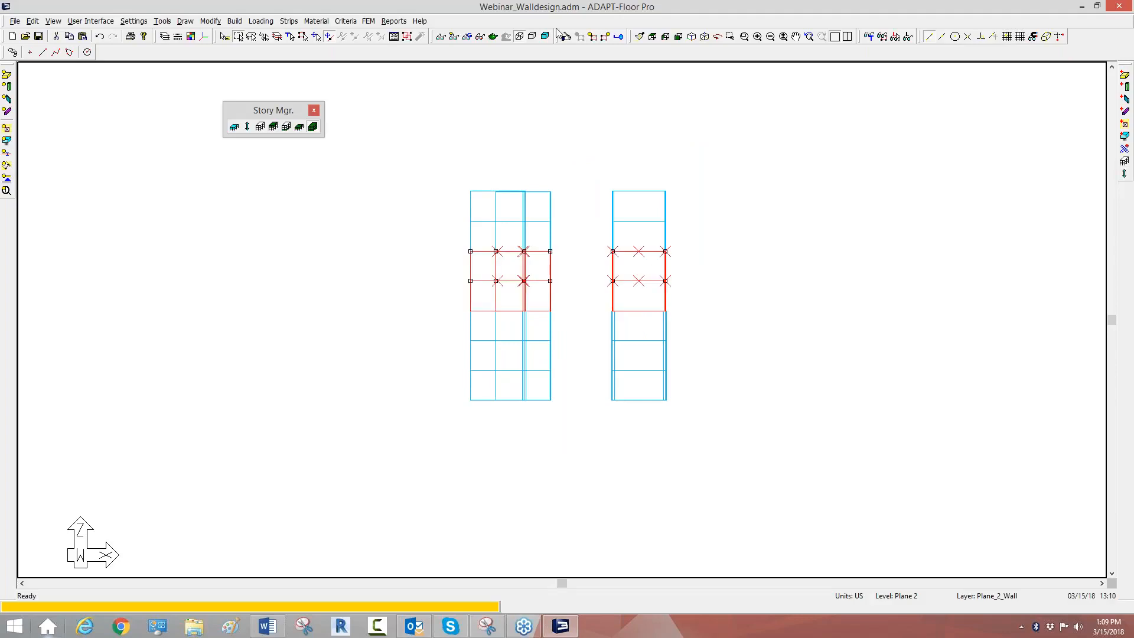
double_click(645, 194)
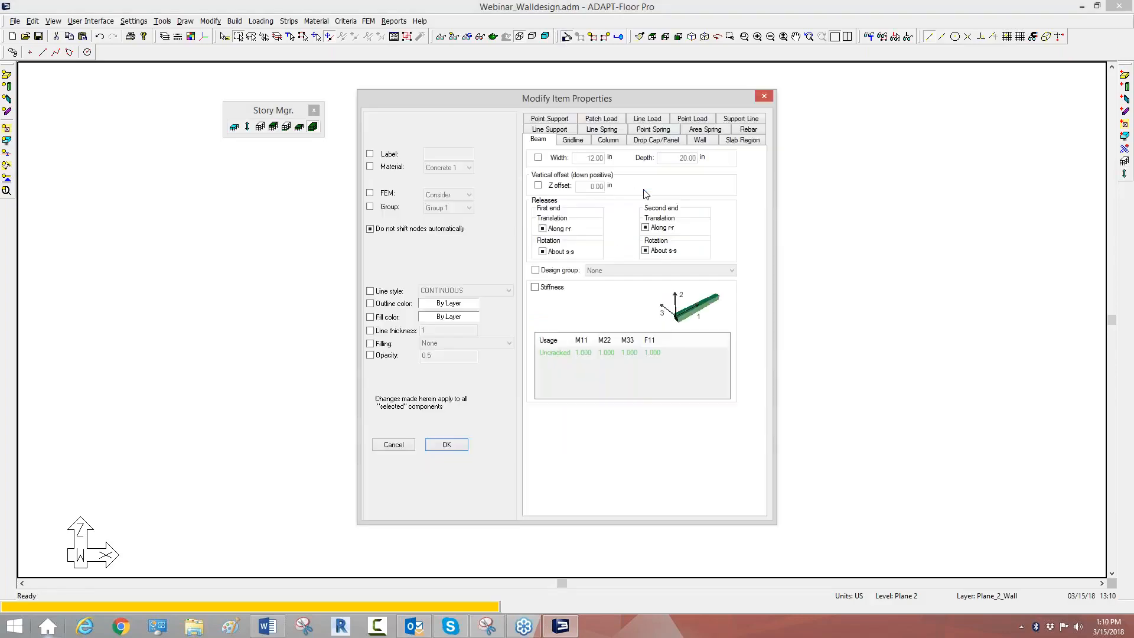
click(700, 141)
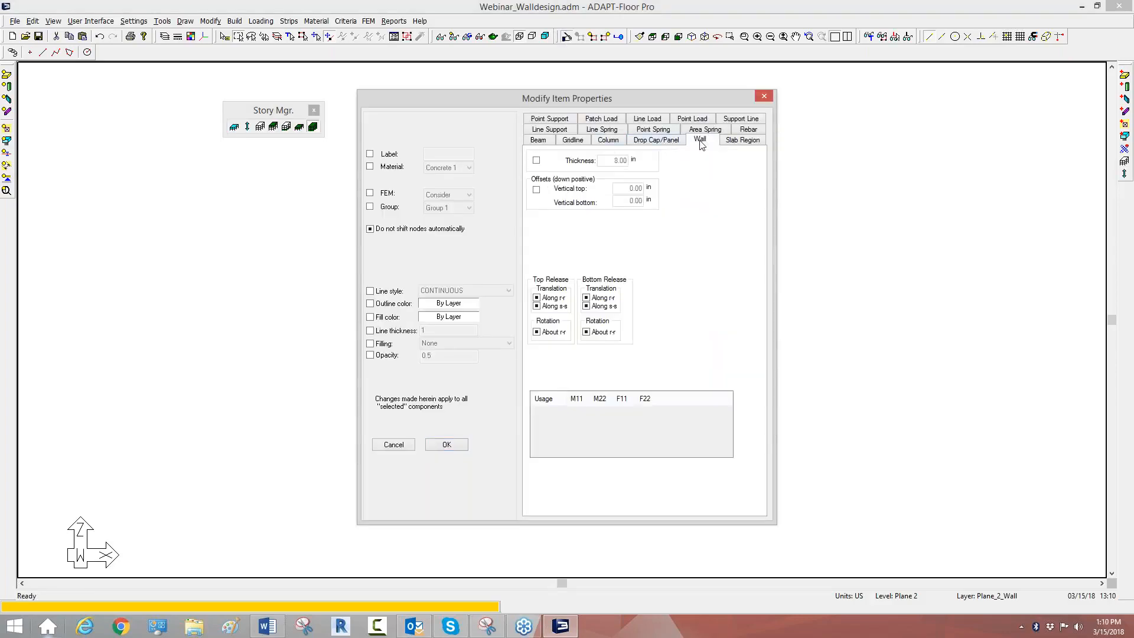
click(537, 160)
double_click(620, 161)
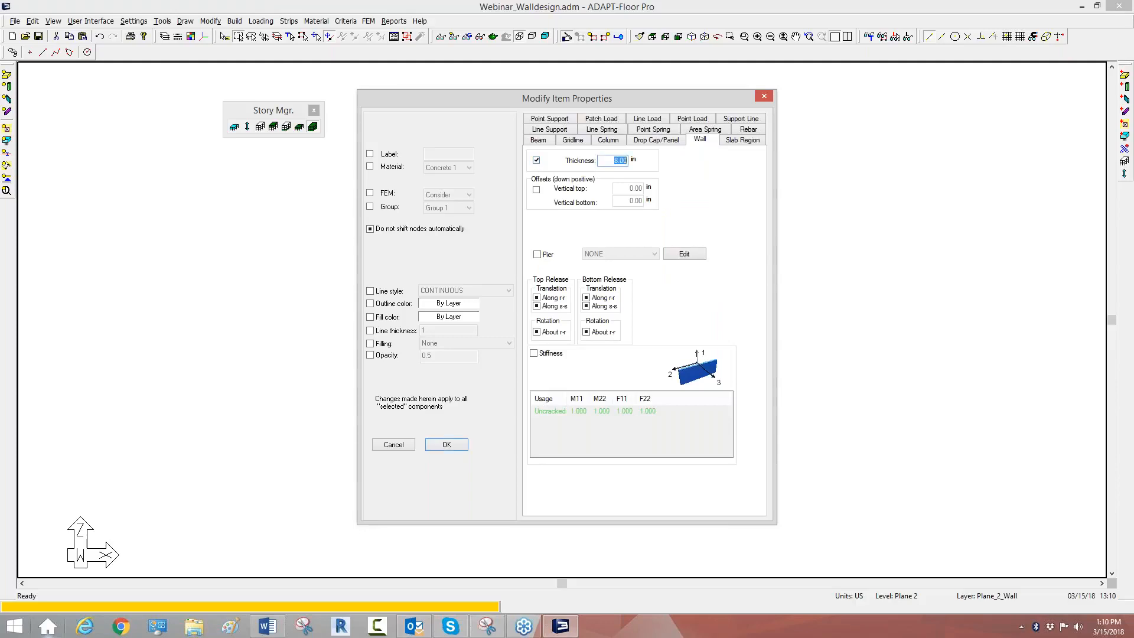
text(10.00)
click(370, 166)
click(449, 168)
click(433, 194)
click(446, 445)
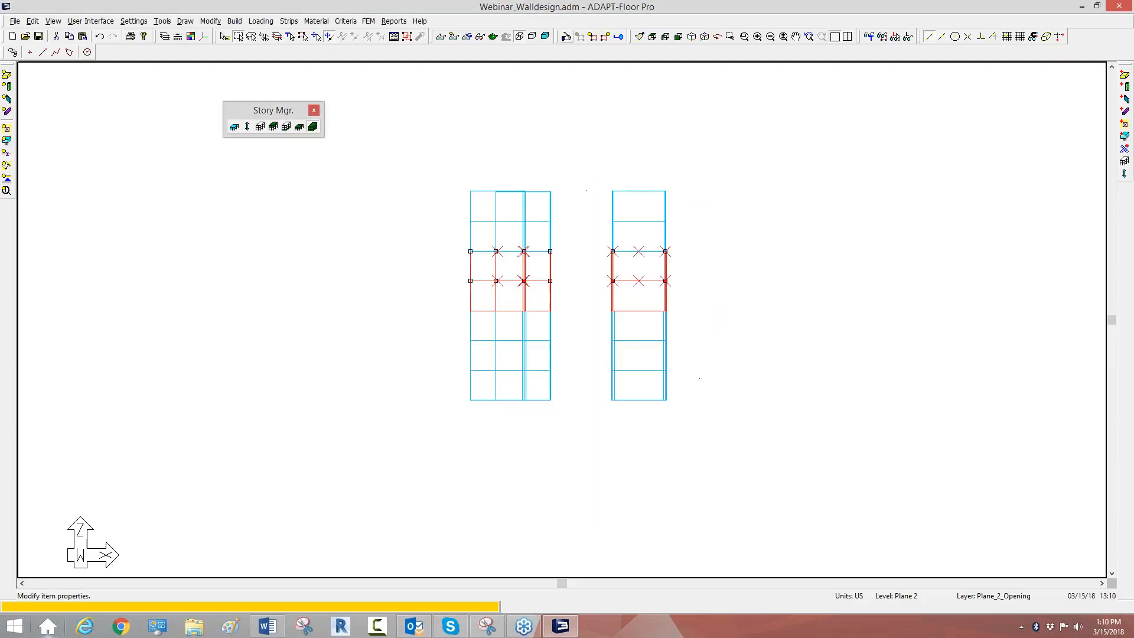
Step: Assign material 5000 to the walls on the top two levels
drag(695, 242, 469, 150)
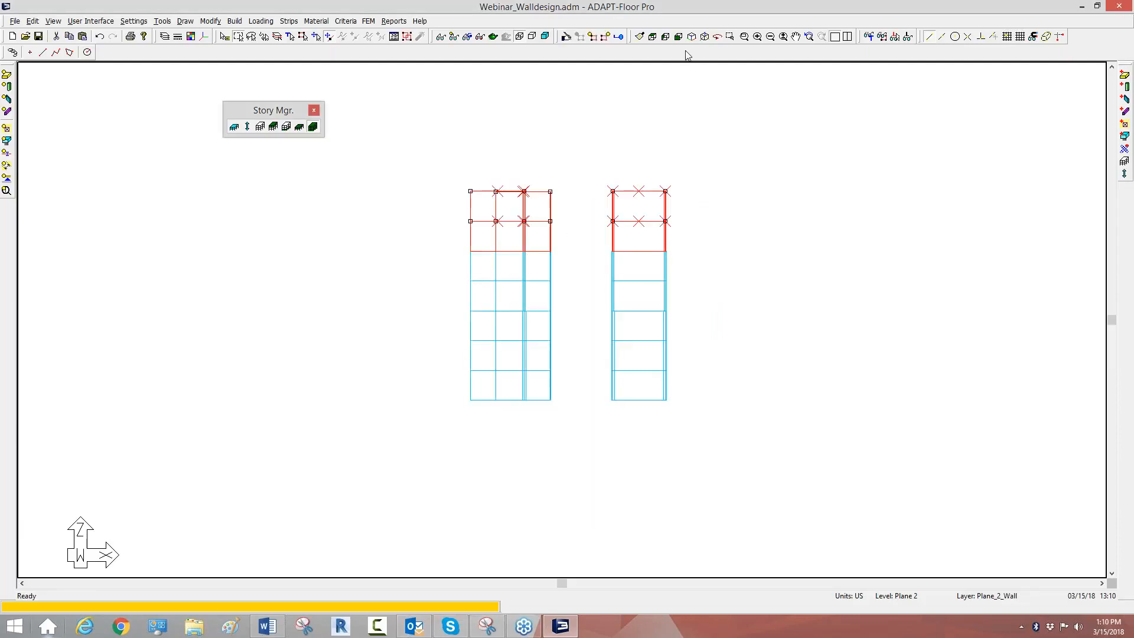
click(572, 38)
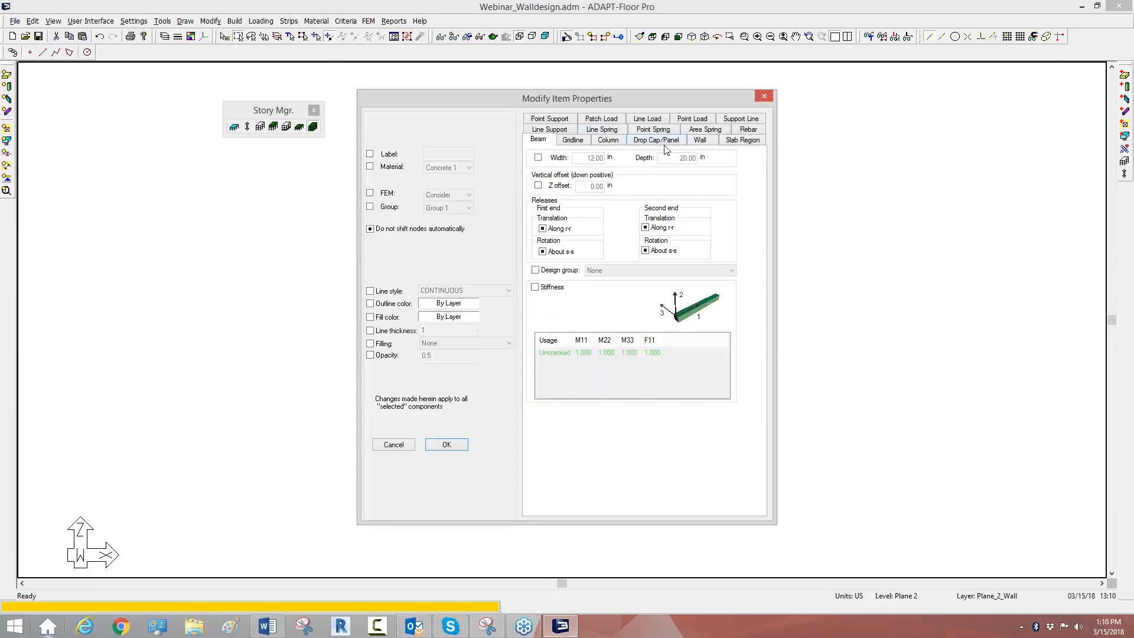
click(706, 142)
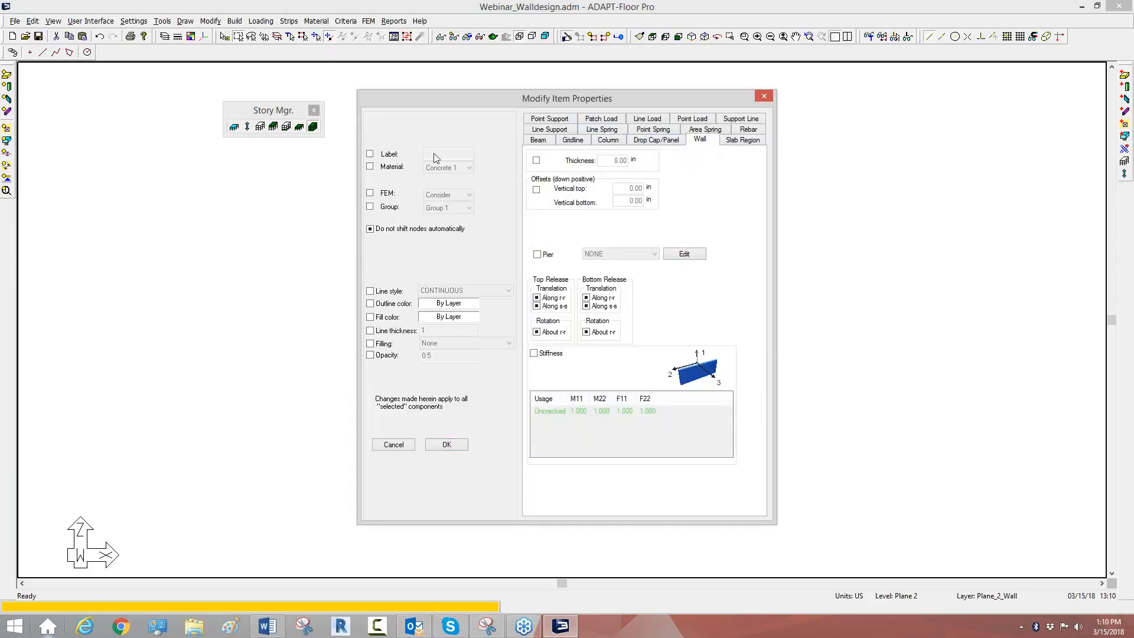
click(370, 166)
click(438, 169)
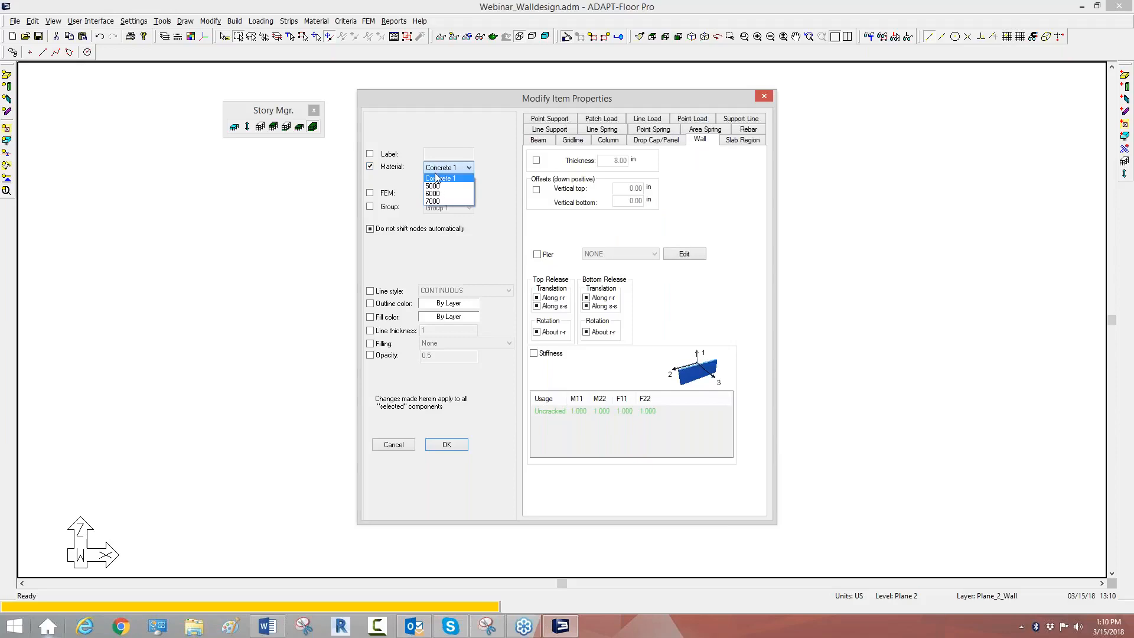
click(434, 185)
click(446, 445)
Step: Switch the wall model from front elevation to an isometric view
scroll(390, 381, up, 2)
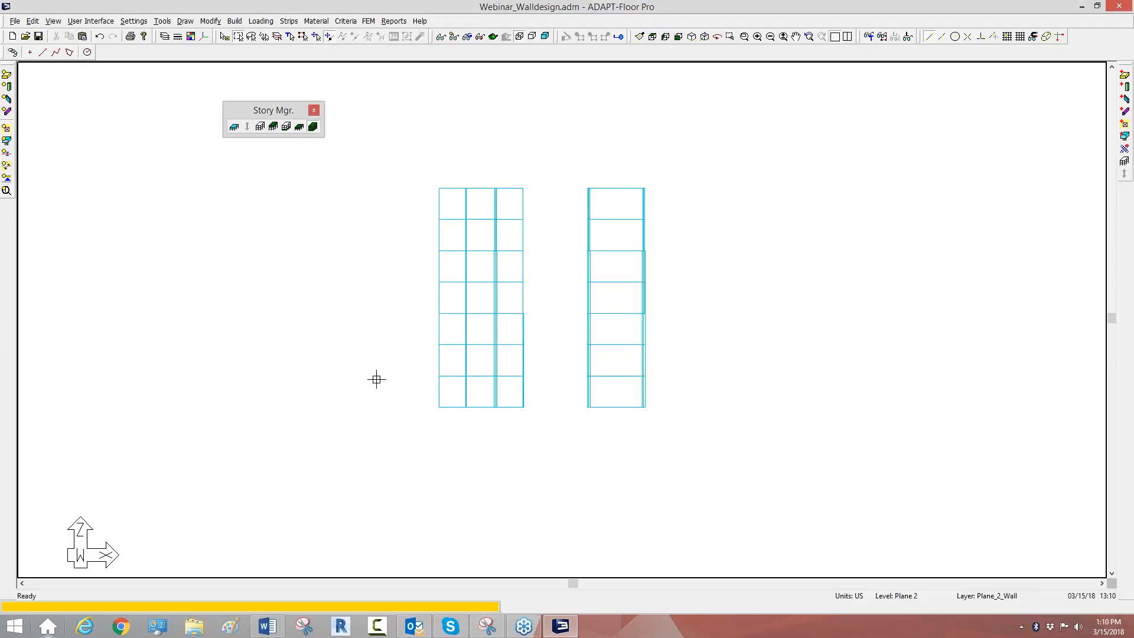
click(700, 37)
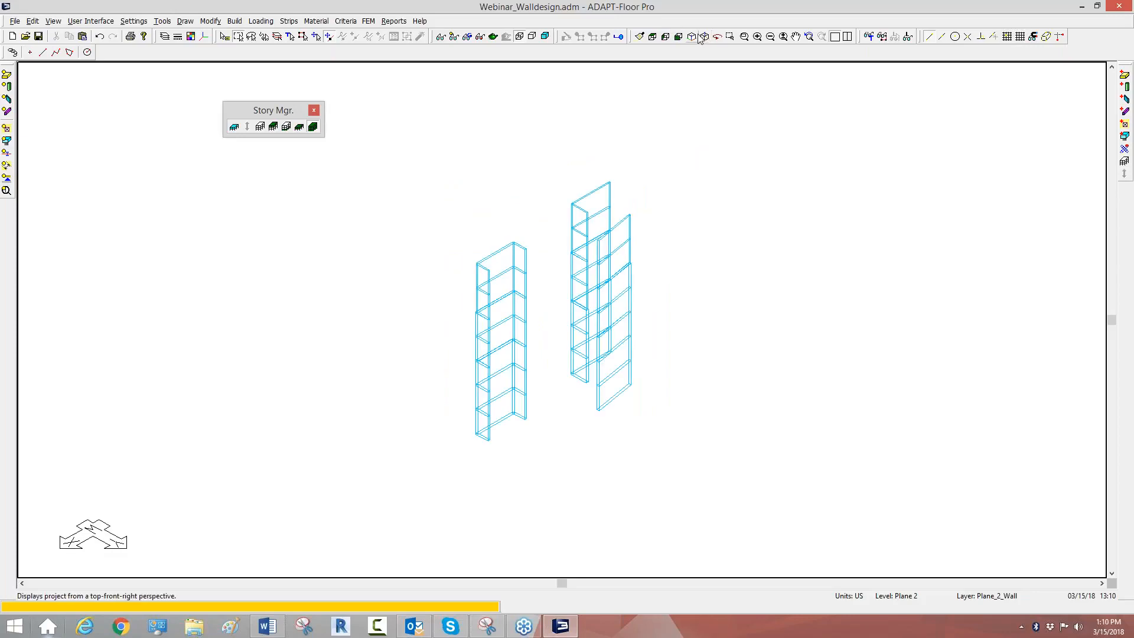
click(700, 37)
scroll(580, 245, up, 1)
scroll(483, 238, up, 2)
scroll(615, 337, down, 2)
scroll(600, 381, up, 3)
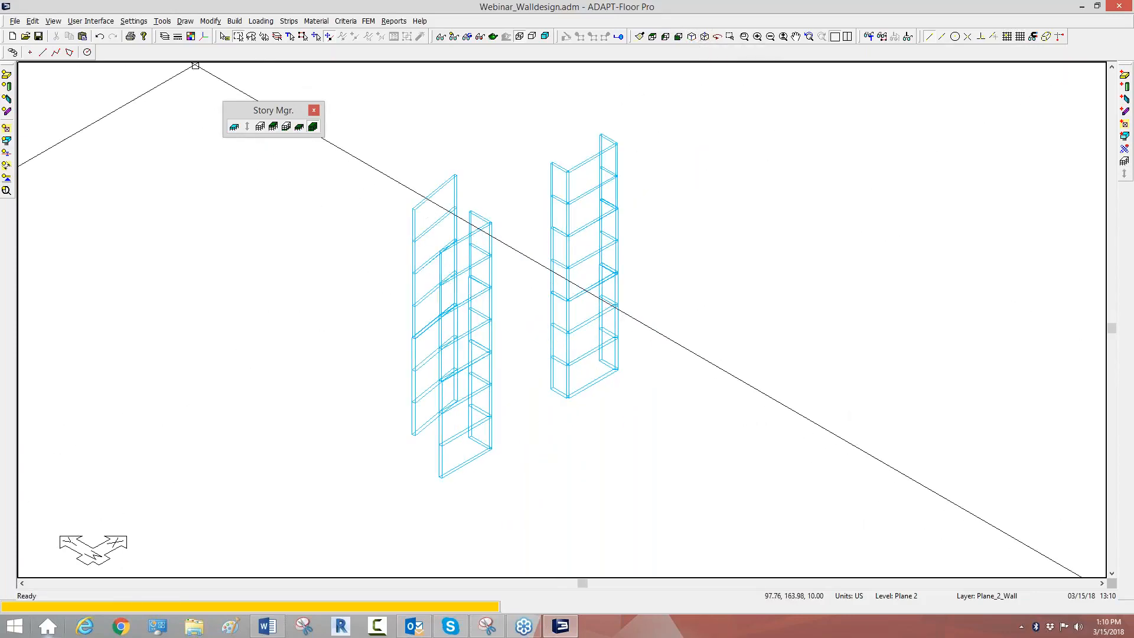
Step: Colorize the walls by thickness in the result display settings
click(481, 37)
drag(1016, 104, 876, 101)
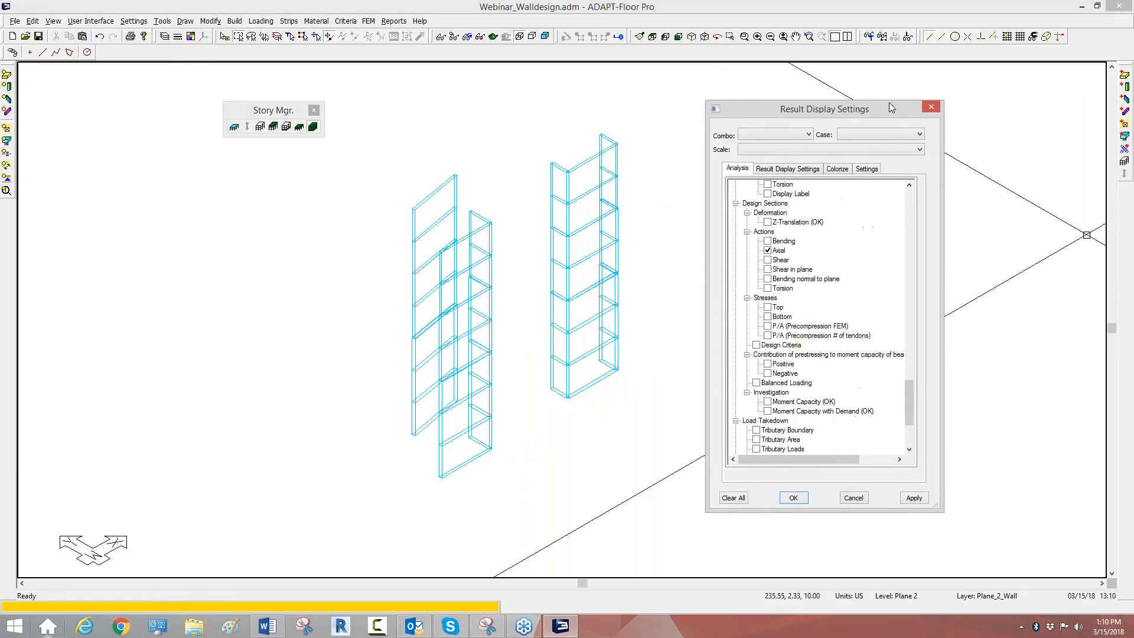
click(839, 164)
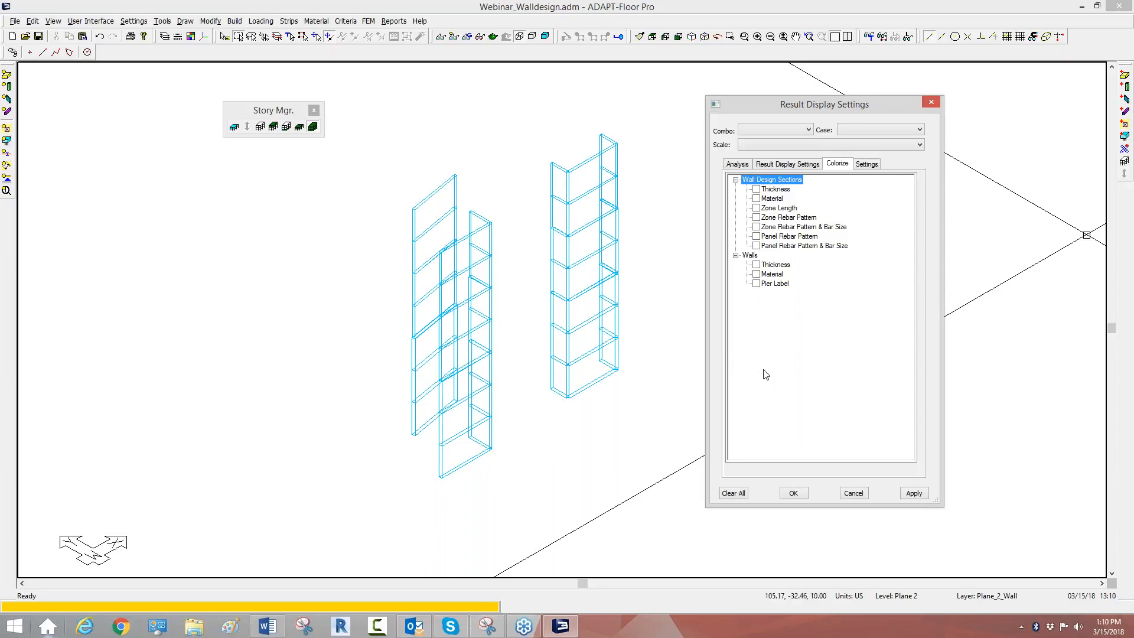
click(756, 265)
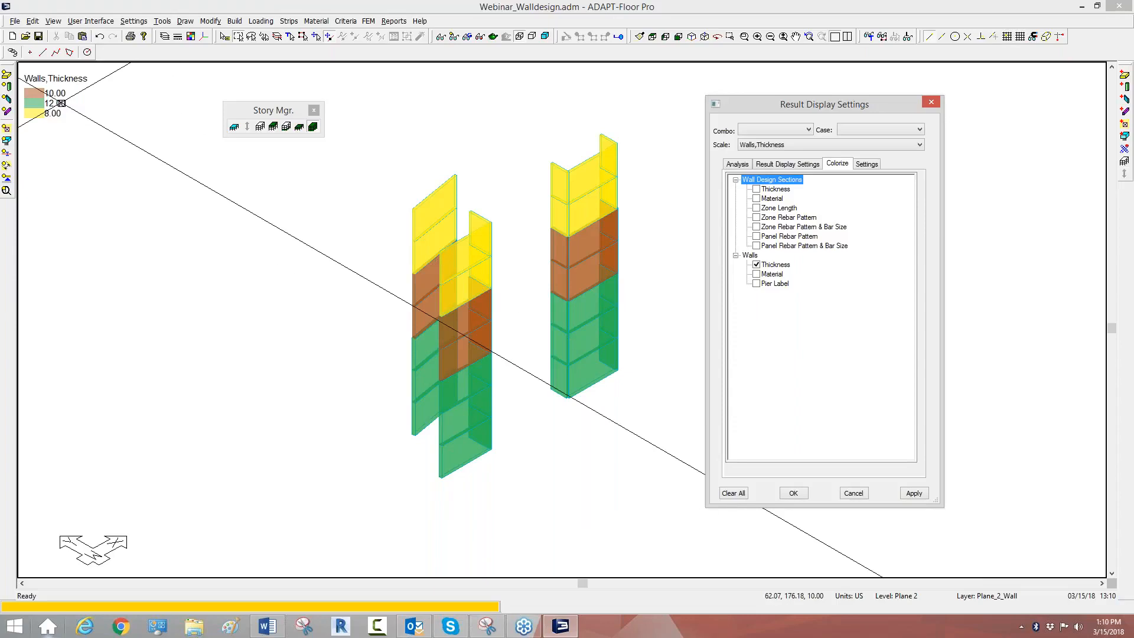
Step: Colorize the walls by material and then by pier label to review their assignments
click(765, 275)
click(757, 274)
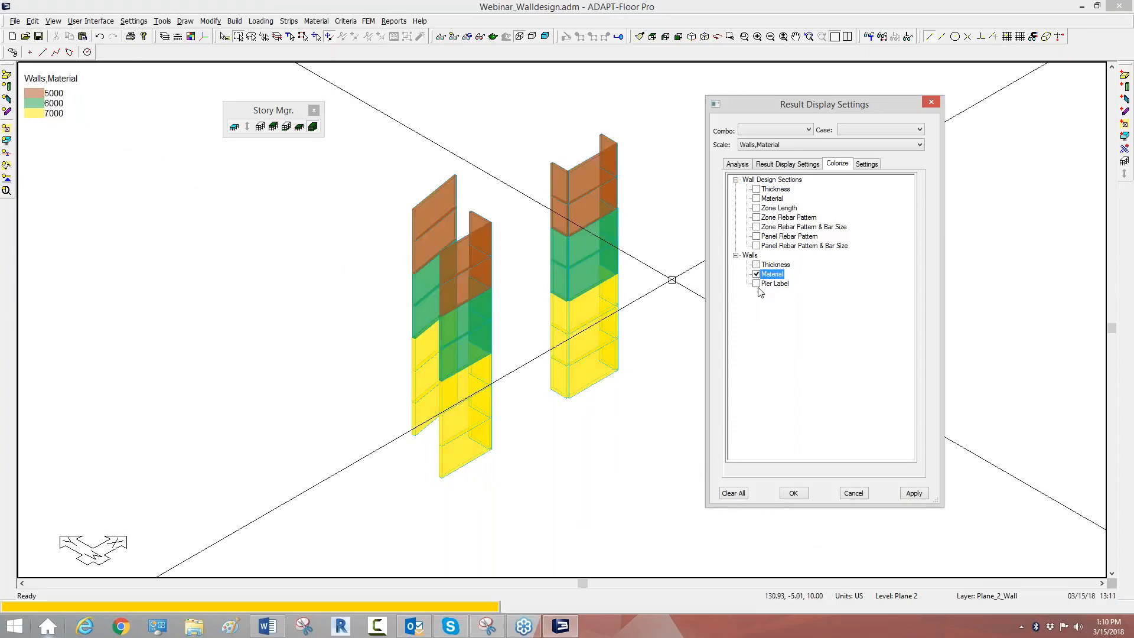
click(757, 284)
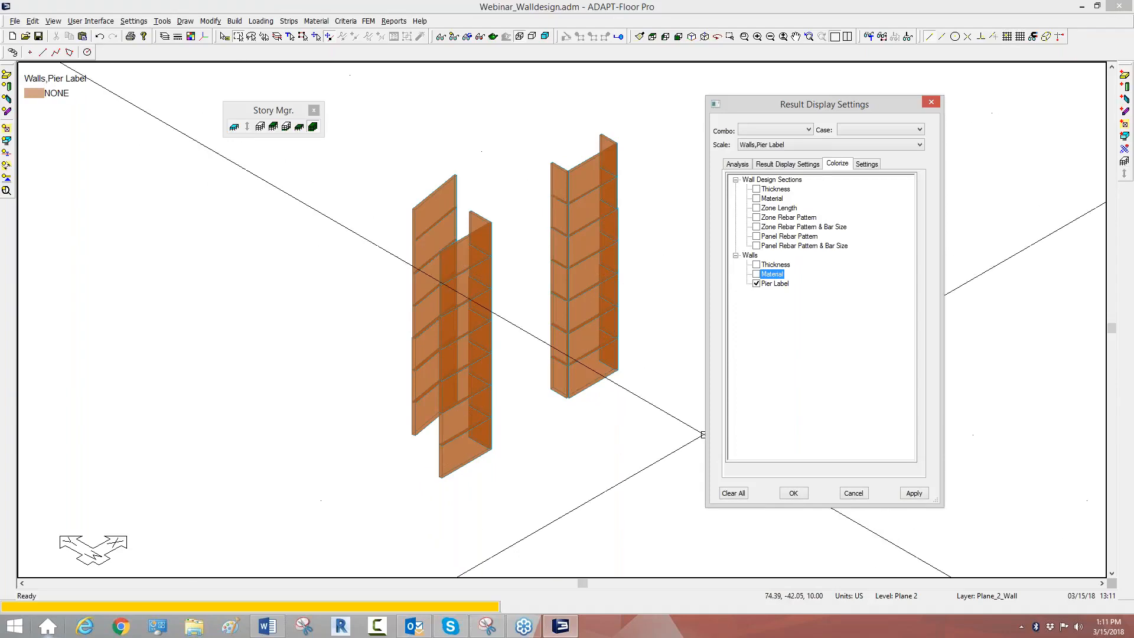
Step: Turn off the pier label coloring and display all structural components of the multi-level model again
click(757, 284)
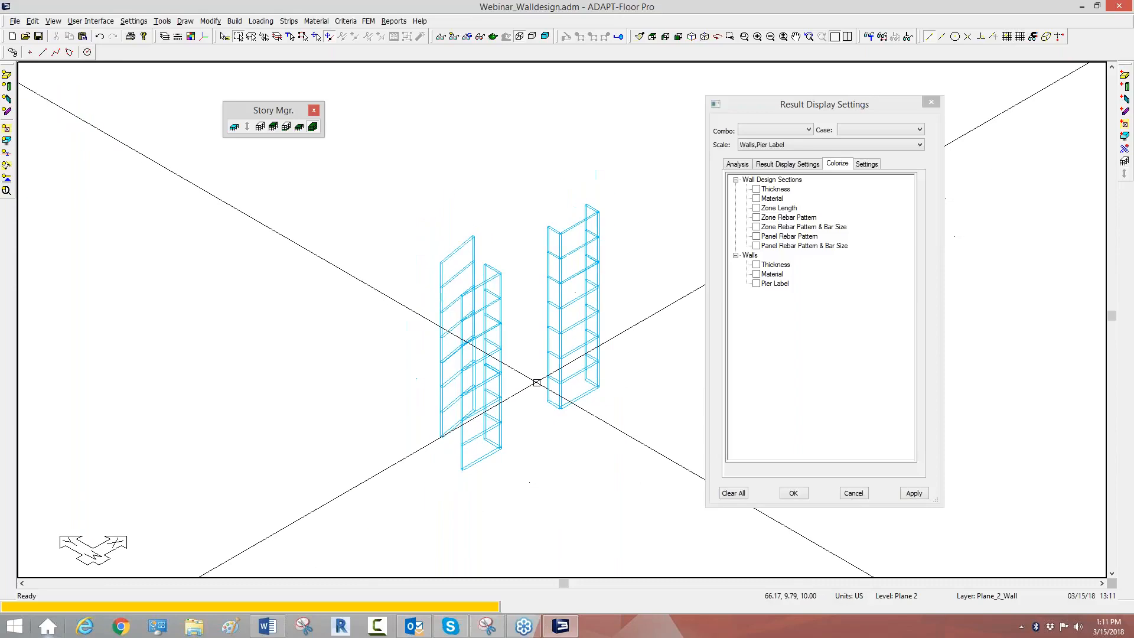
scroll(482, 307, up, 1)
click(693, 38)
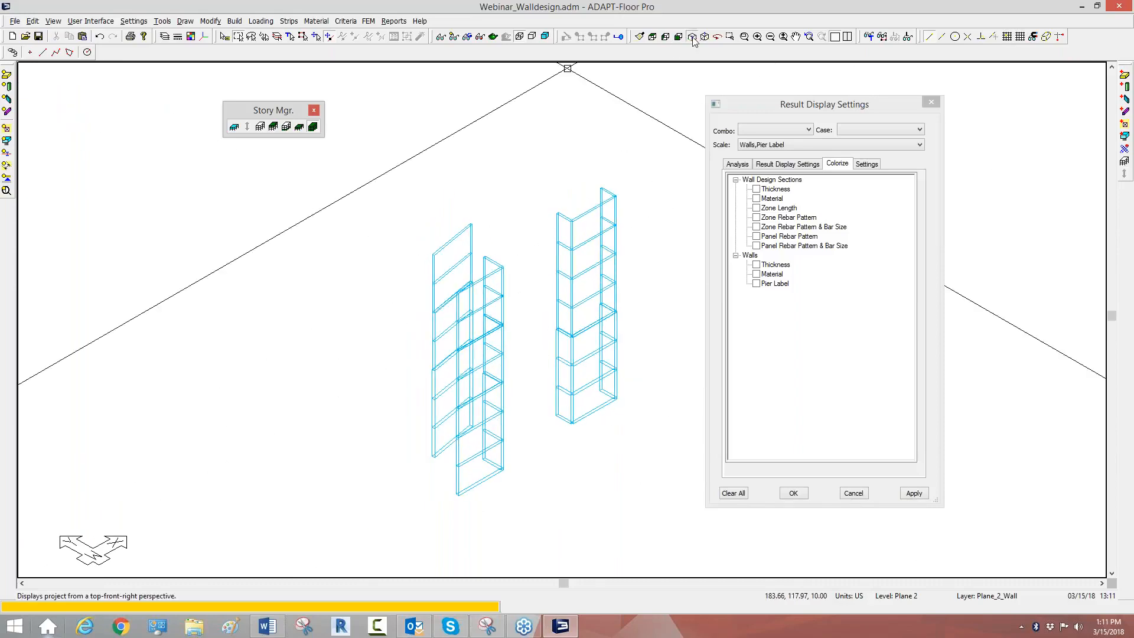
click(314, 127)
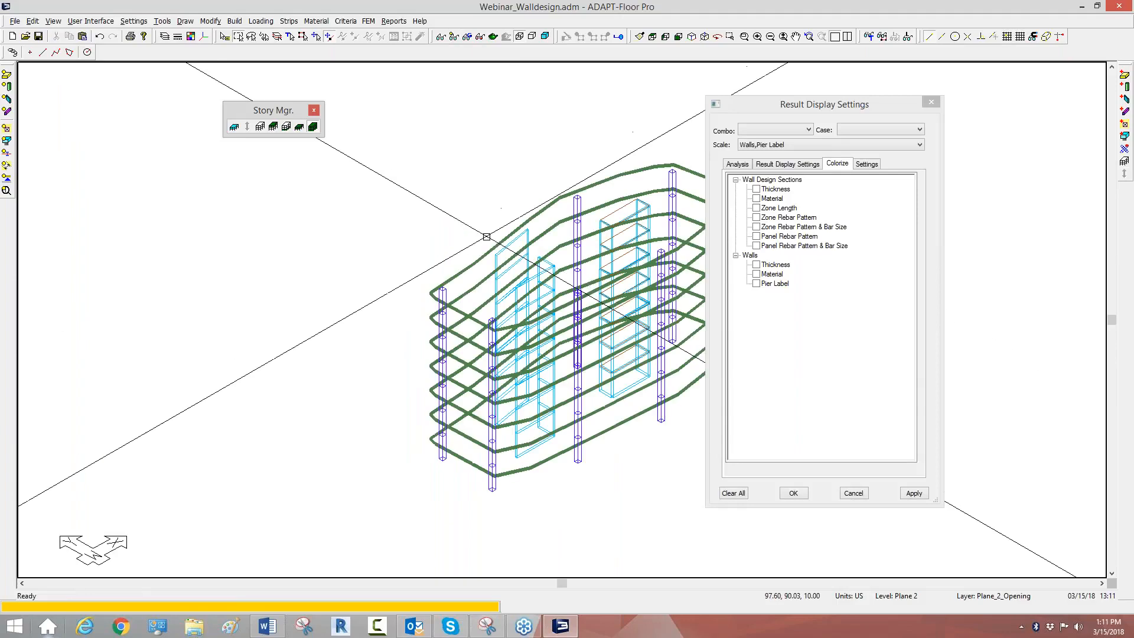
scroll(486, 237, up, 1)
middle_drag(487, 237, 389, 223)
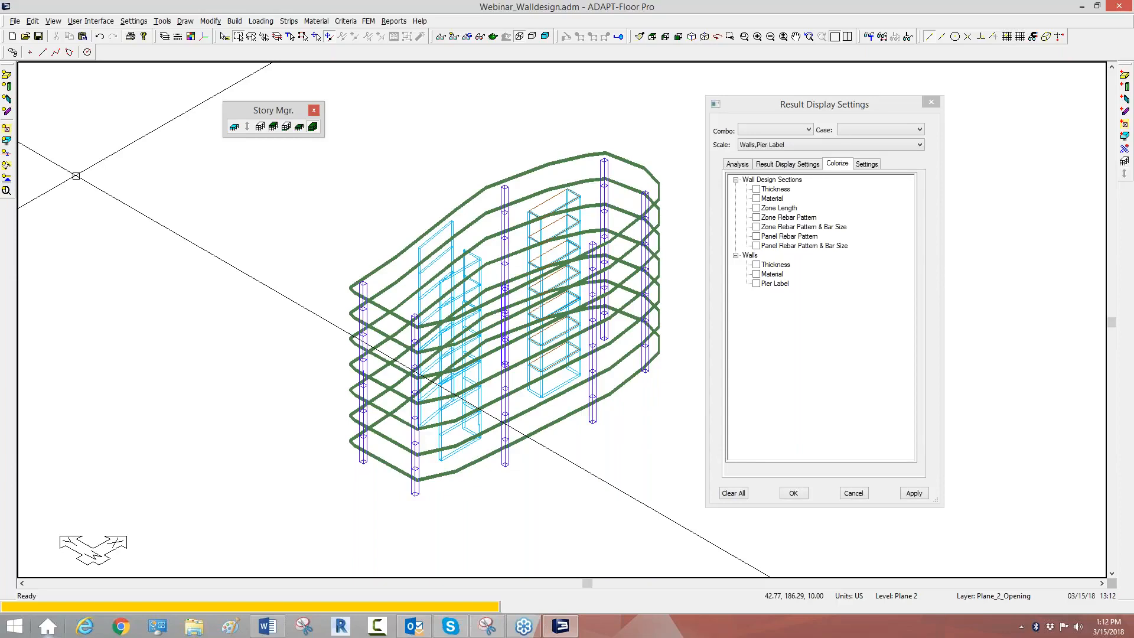
Step: Create a seismic load case EQX at 0 degrees with a response modification factor R of 4 using the Seismic Load Wizard
click(265, 22)
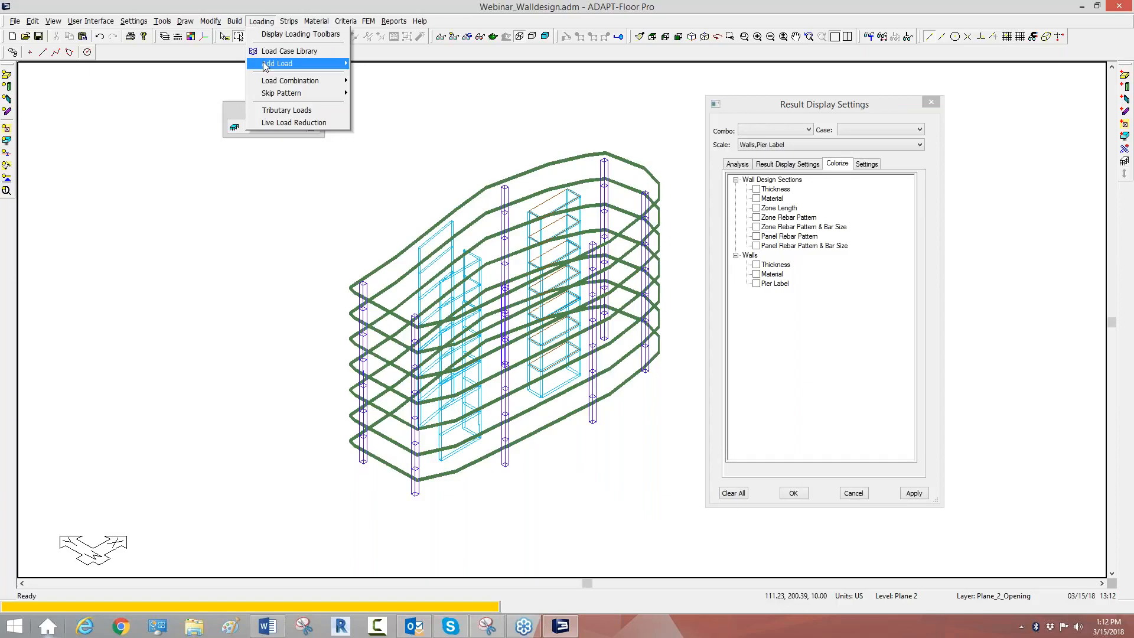
mouse_move(266, 65)
click(434, 152)
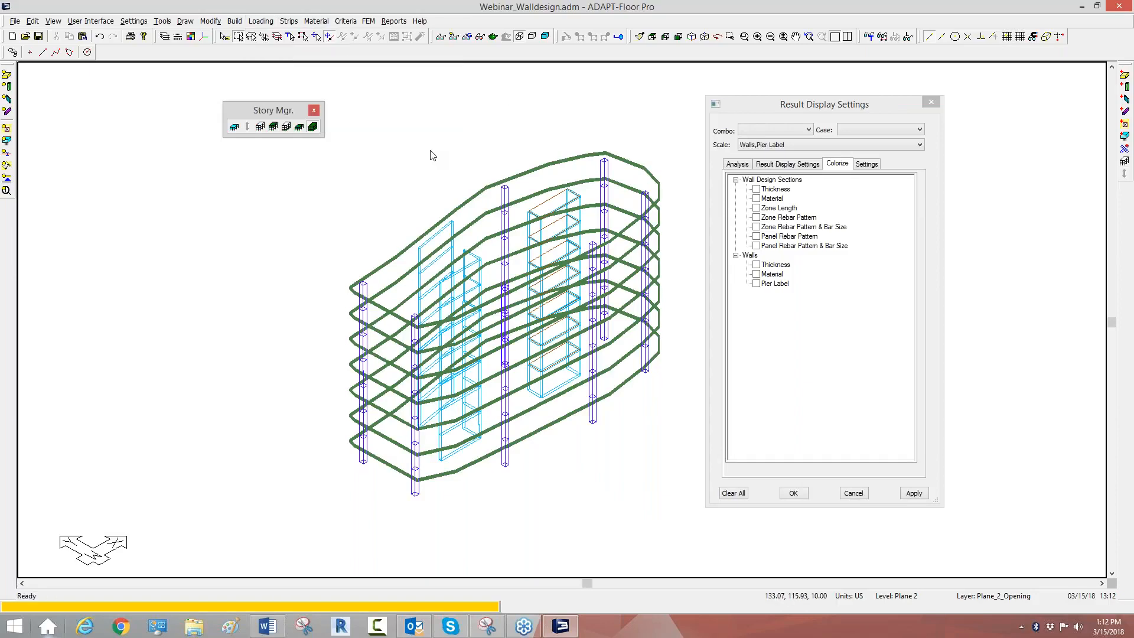
click(429, 216)
text(EQX)
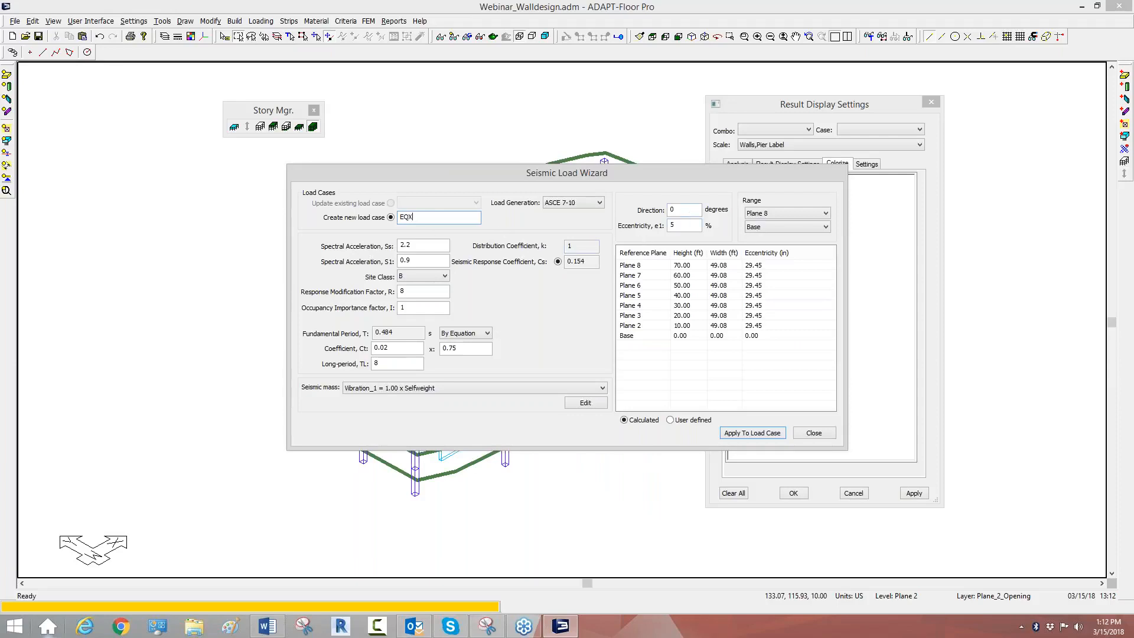
double_click(401, 291)
text(4)
click(733, 434)
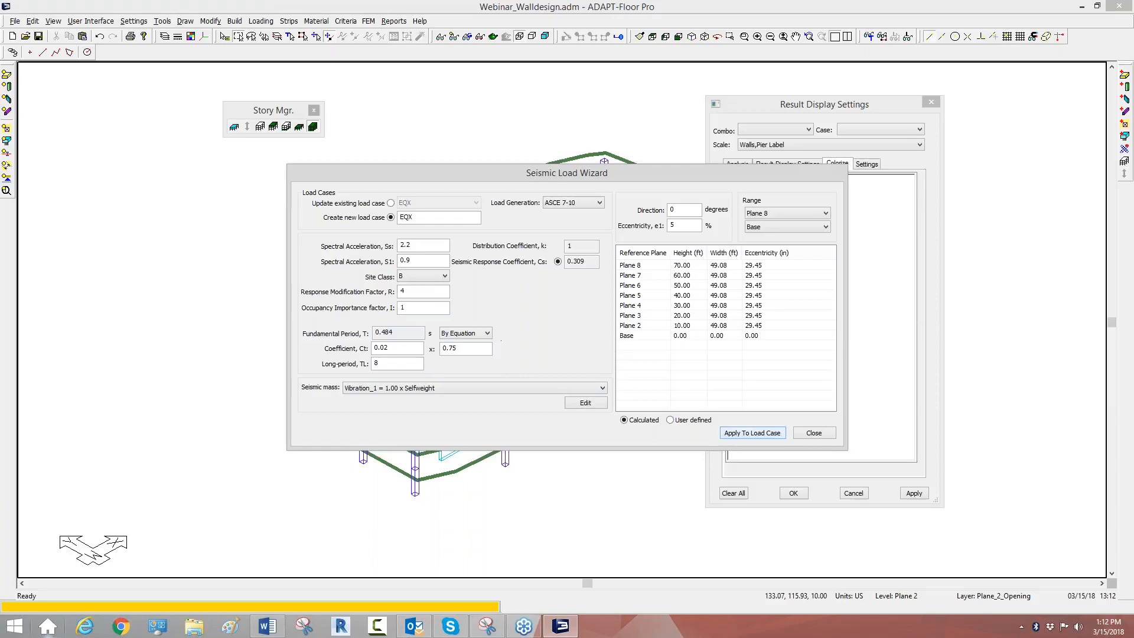
Step: Create a second seismic load case EQY with a direction of 90 degrees and close the wizard
key(BackSpace)
text(Y)
click(677, 209)
key(BackSpace)
text(90)
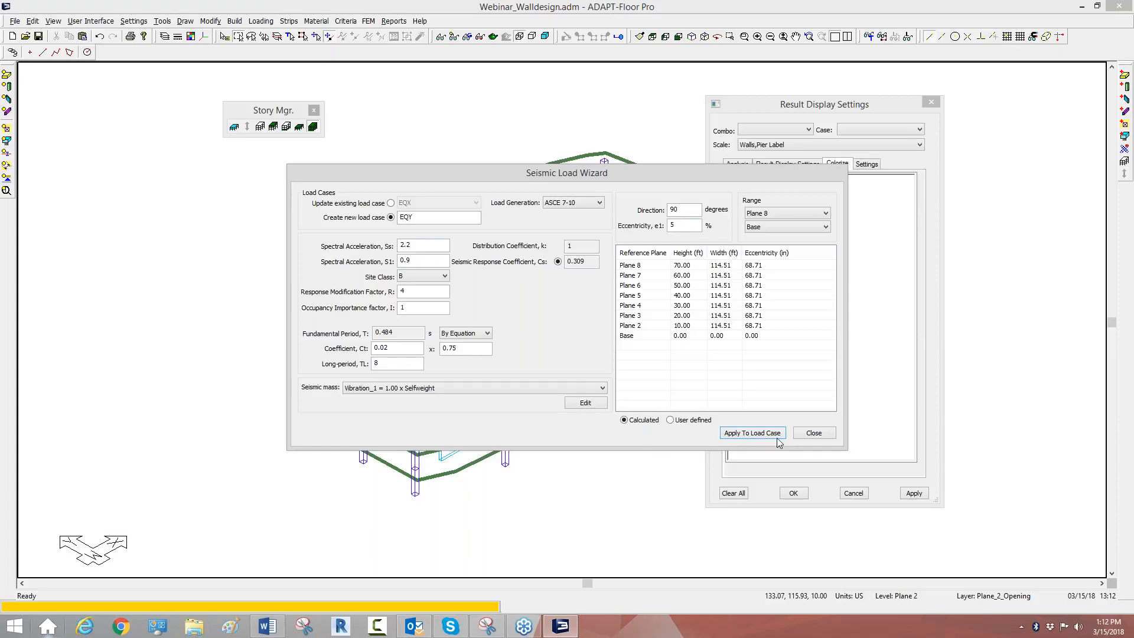
click(815, 433)
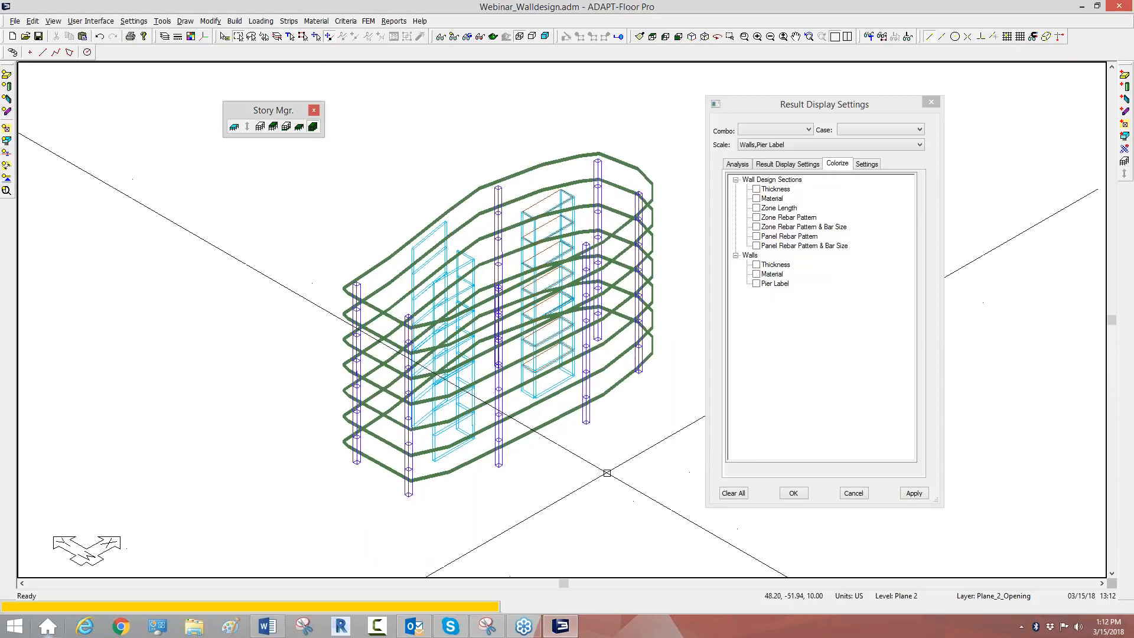
Step: Review the load cases in the Load Case Library and the existing load combinations without changing them
click(259, 21)
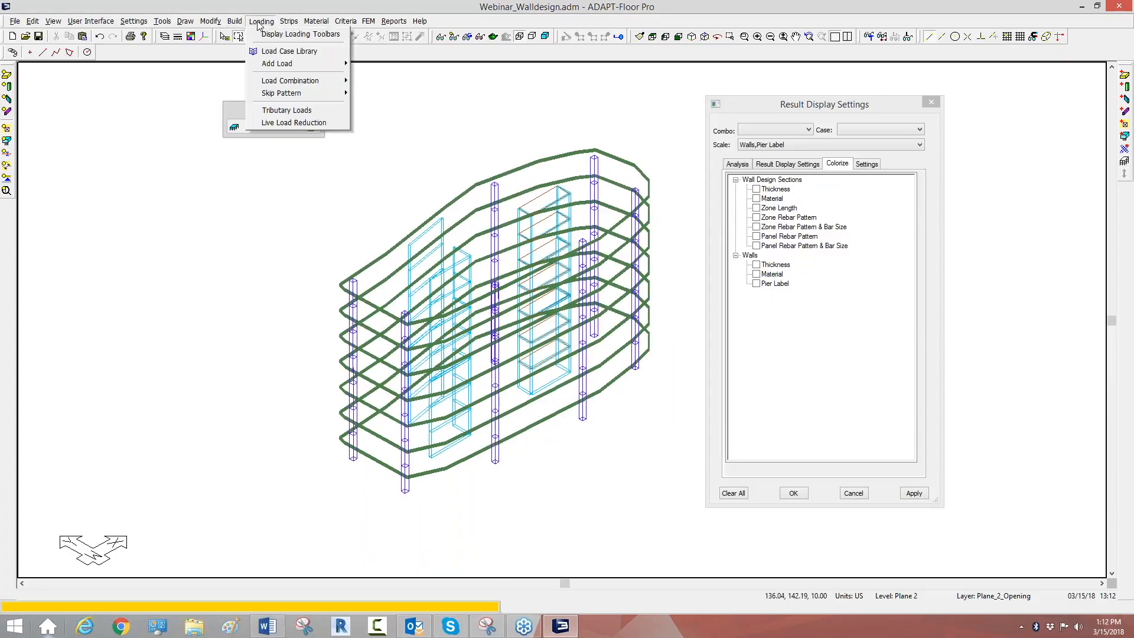
click(266, 52)
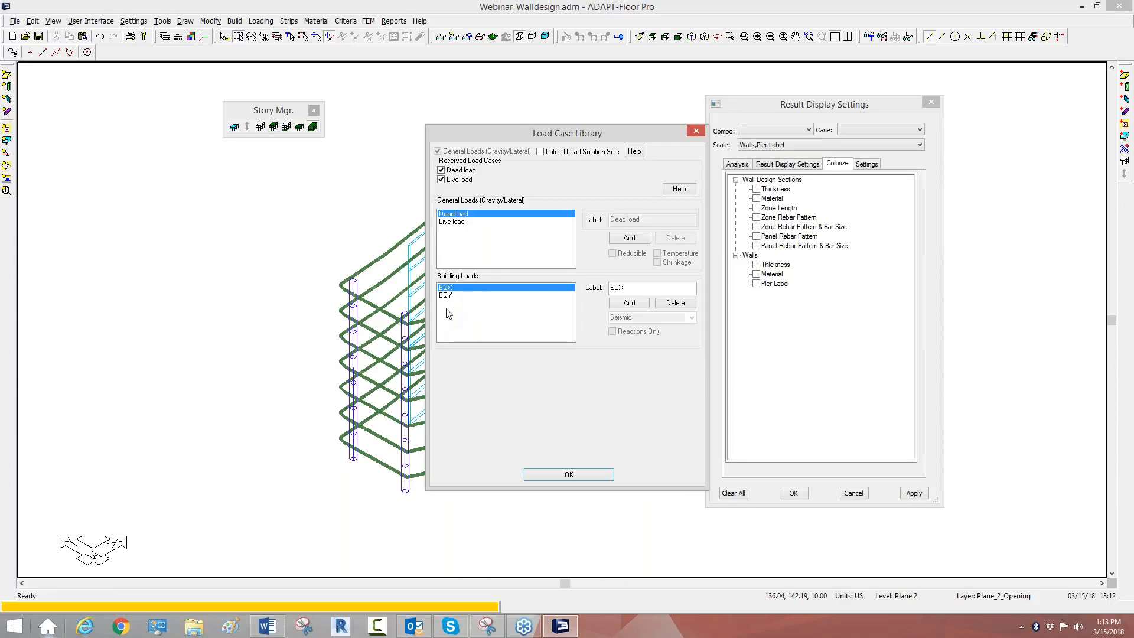
click(696, 131)
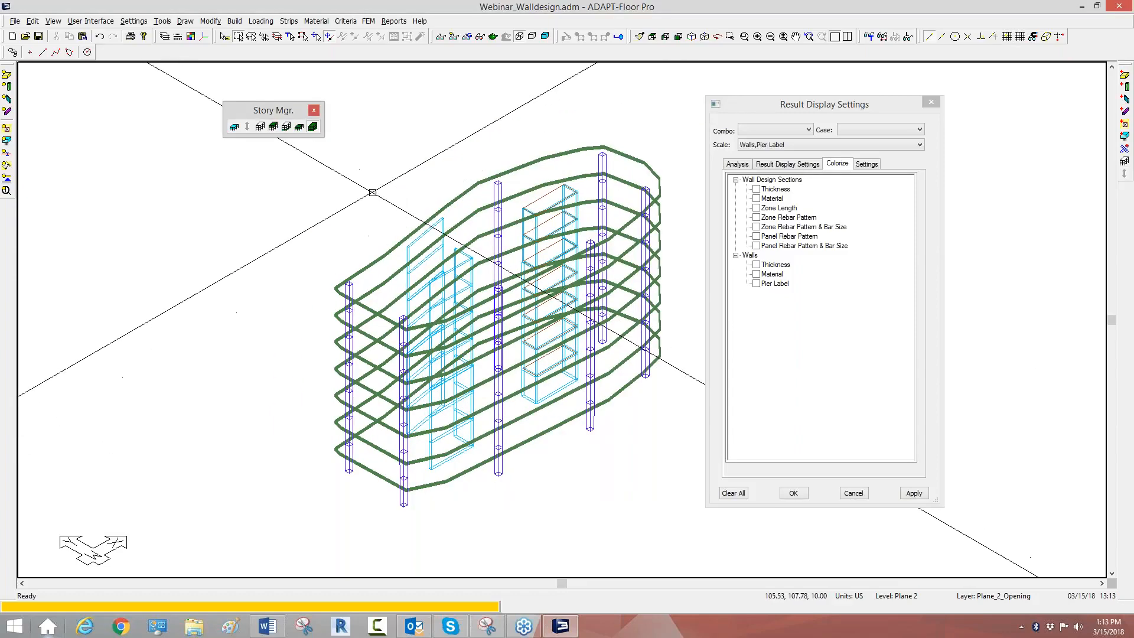
scroll(496, 222, down, 3)
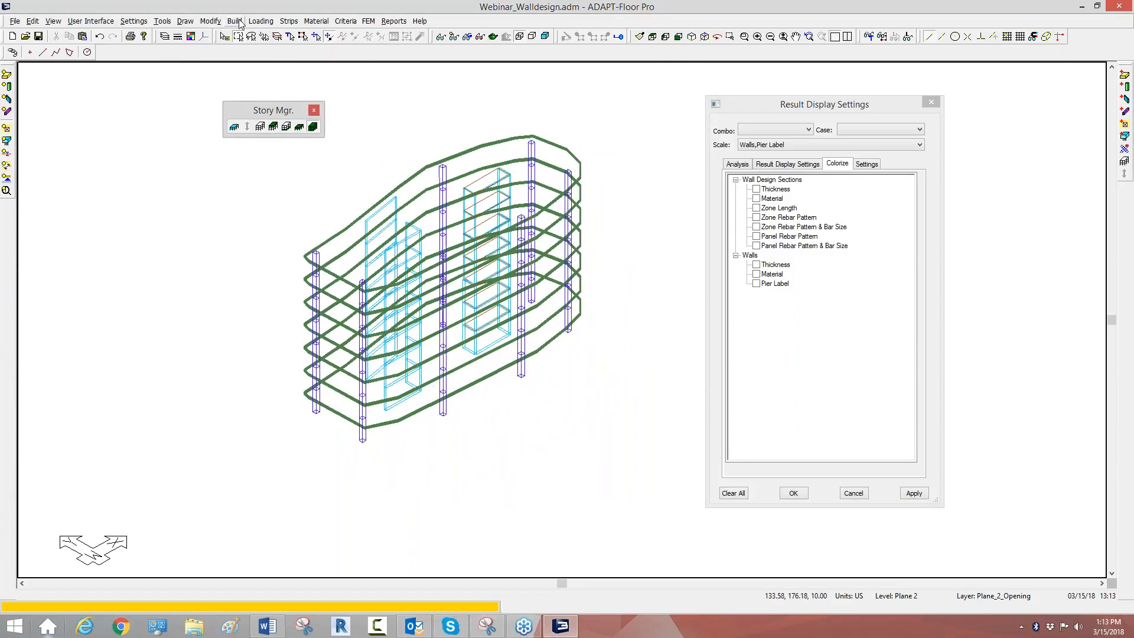
click(262, 20)
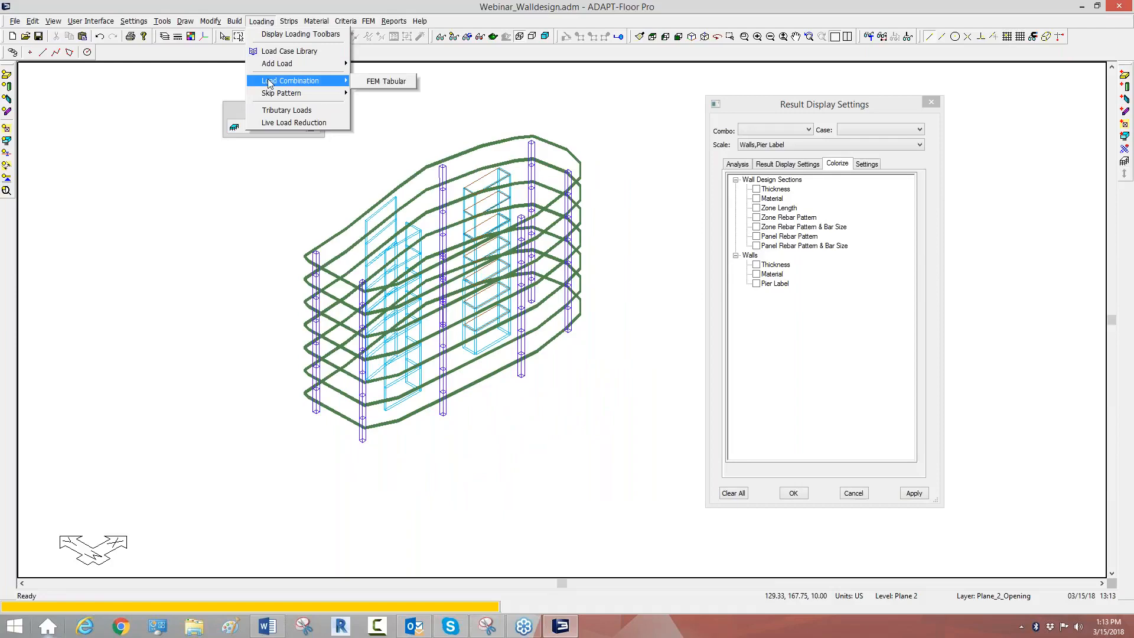
click(371, 87)
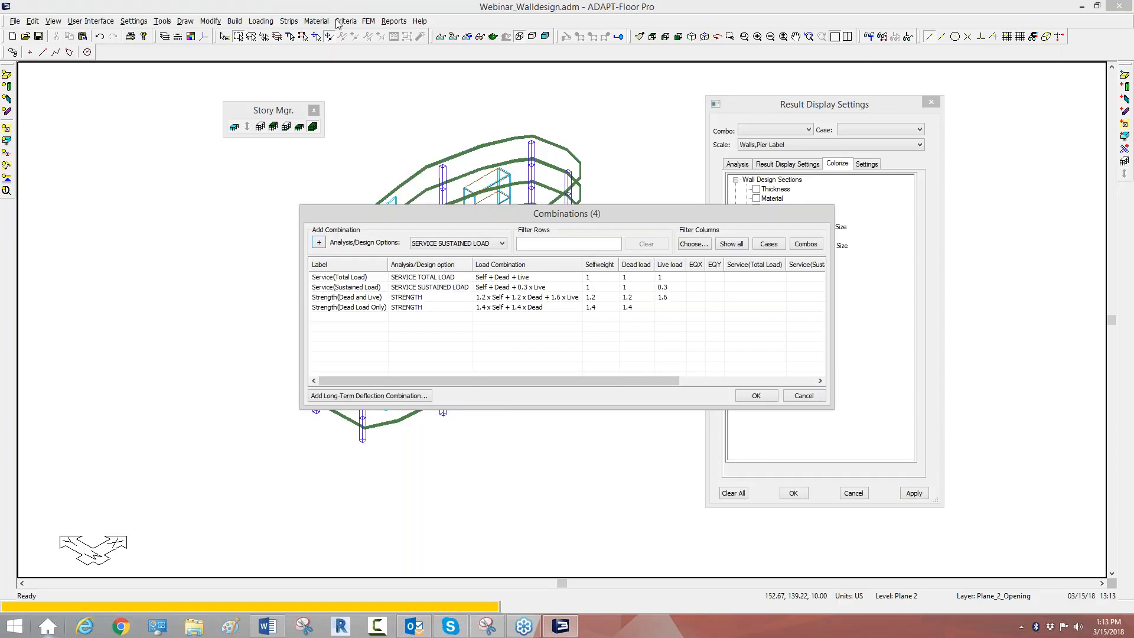
click(804, 395)
Step: Set the design code to ACI 2014/IBC 2015 in the criteria
click(338, 22)
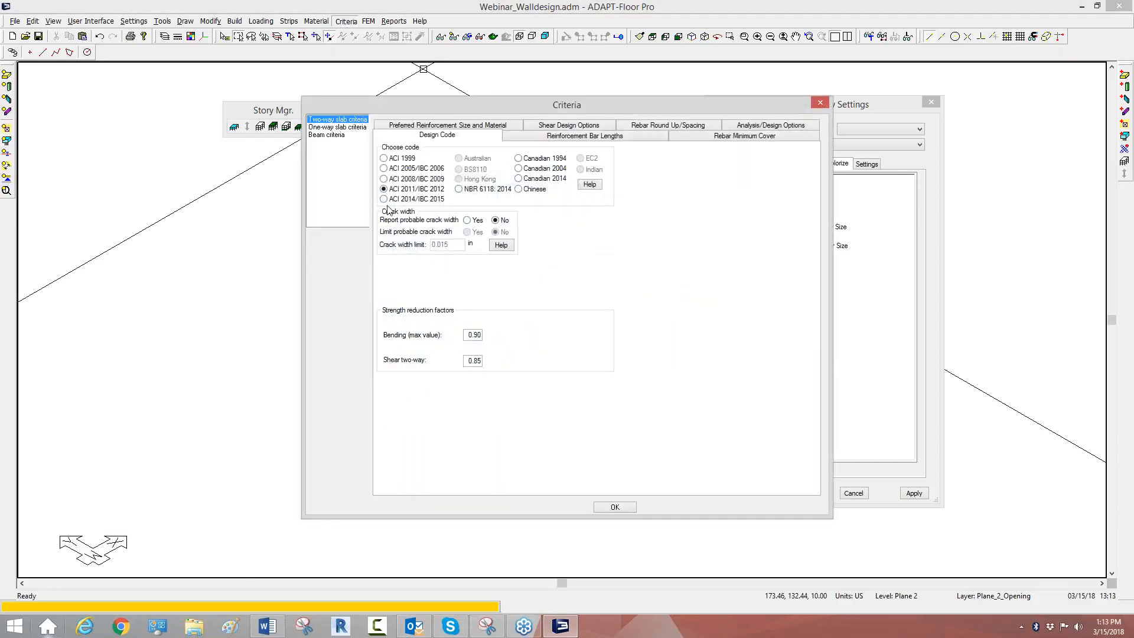
click(386, 199)
click(615, 507)
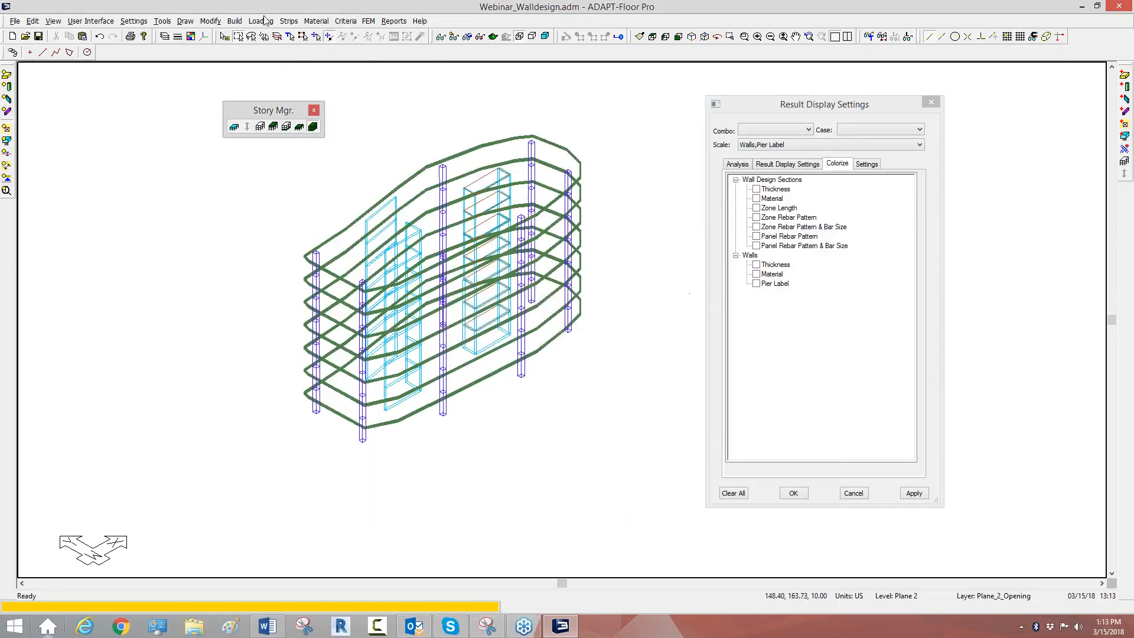
Step: Check the load combination table again and close it without changes
click(263, 20)
mouse_move(283, 81)
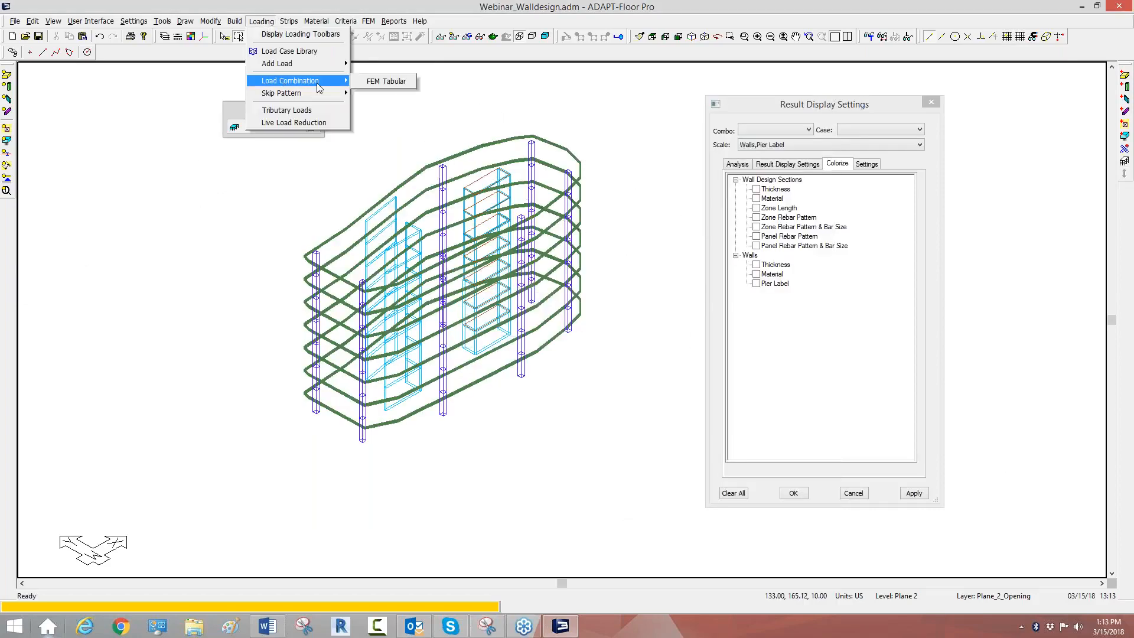
click(367, 82)
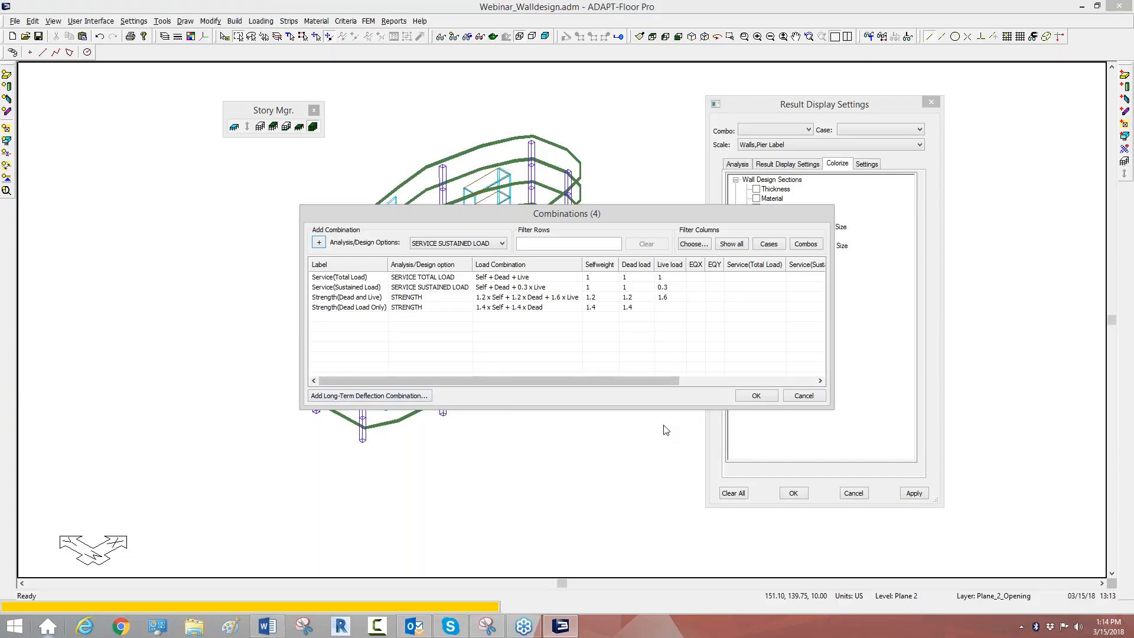
click(804, 396)
Step: Import the generic ADAPT file Master_Loading_ACI.INP from the Desktop
click(15, 21)
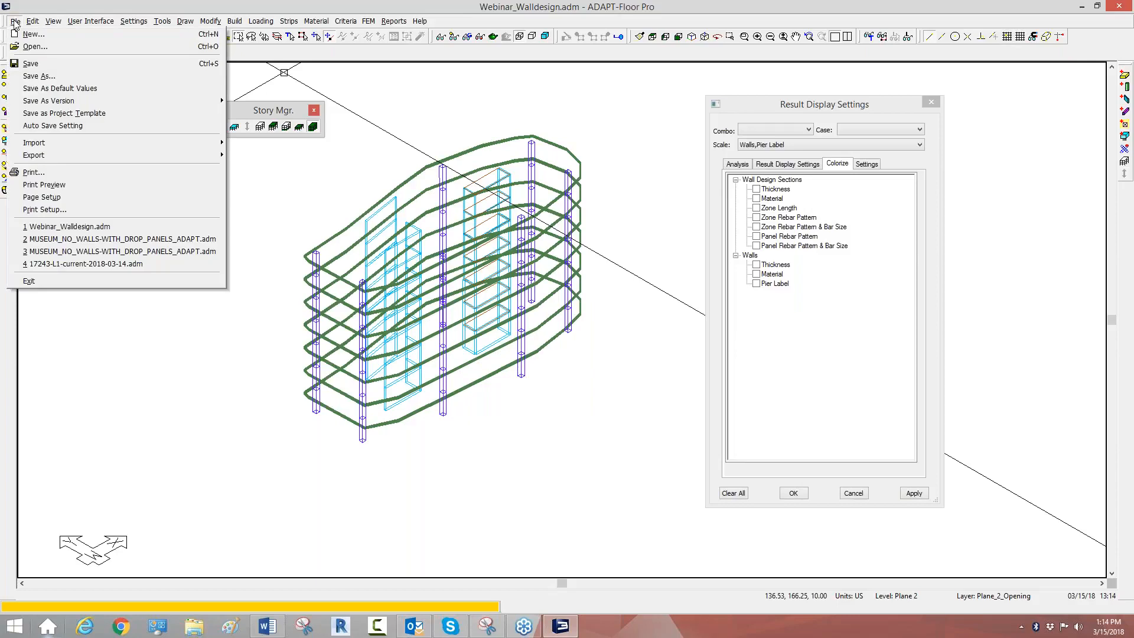
mouse_move(34, 148)
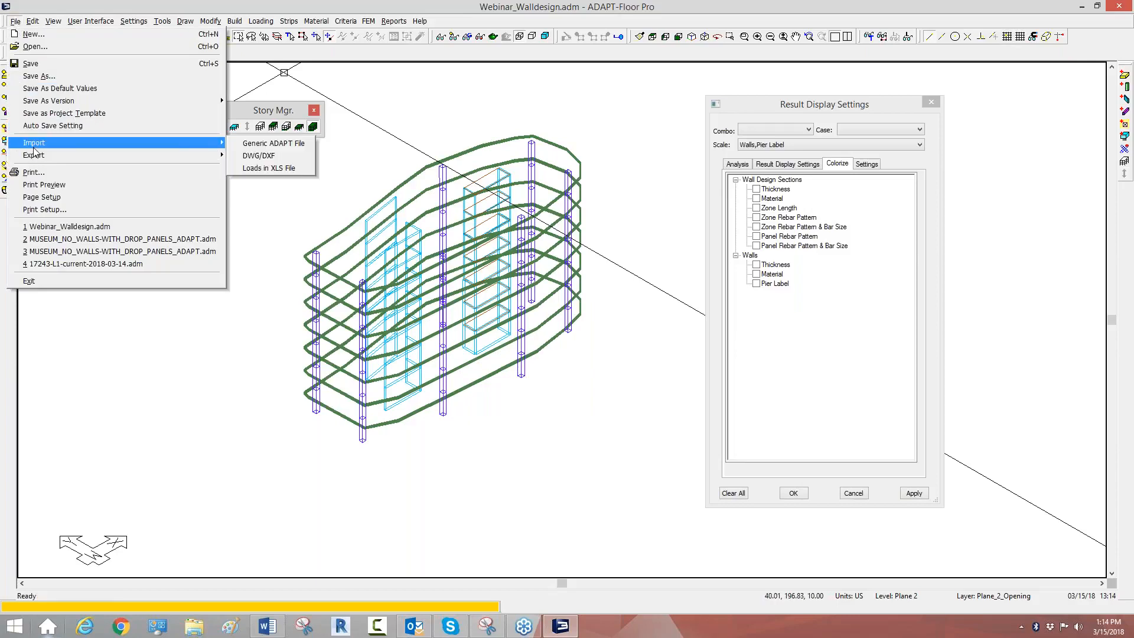
click(284, 144)
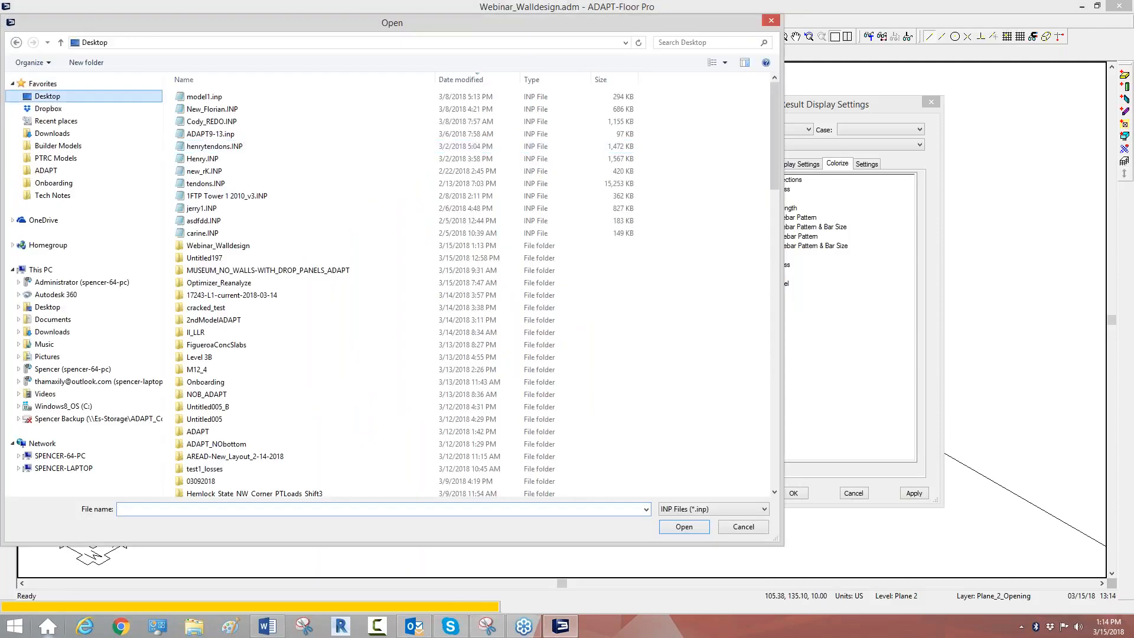
drag(776, 203, 777, 382)
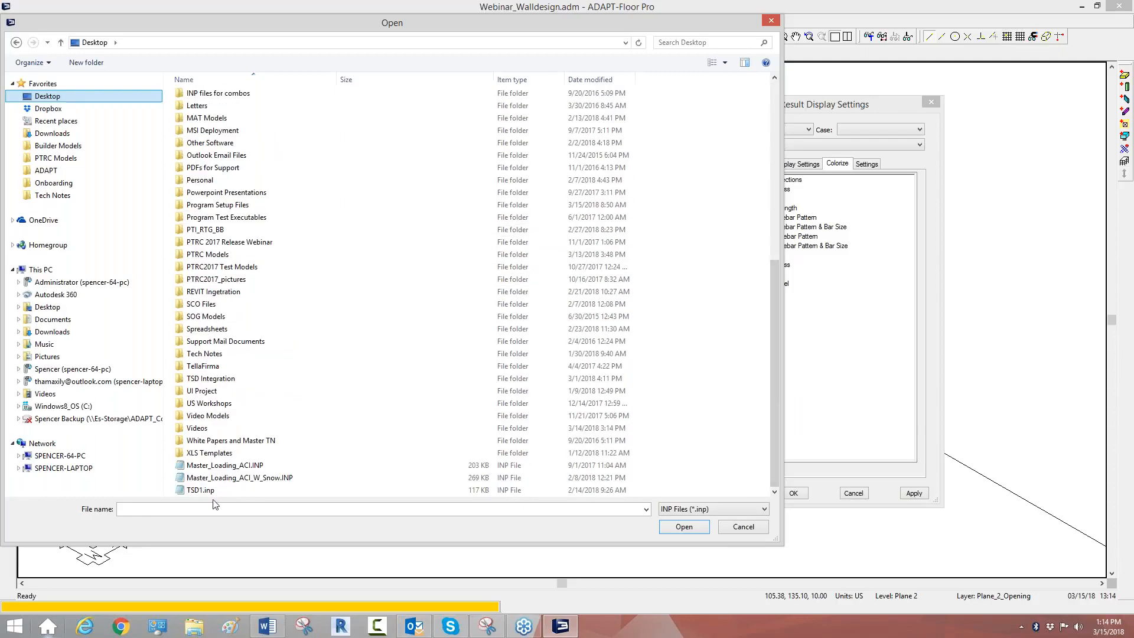
click(225, 468)
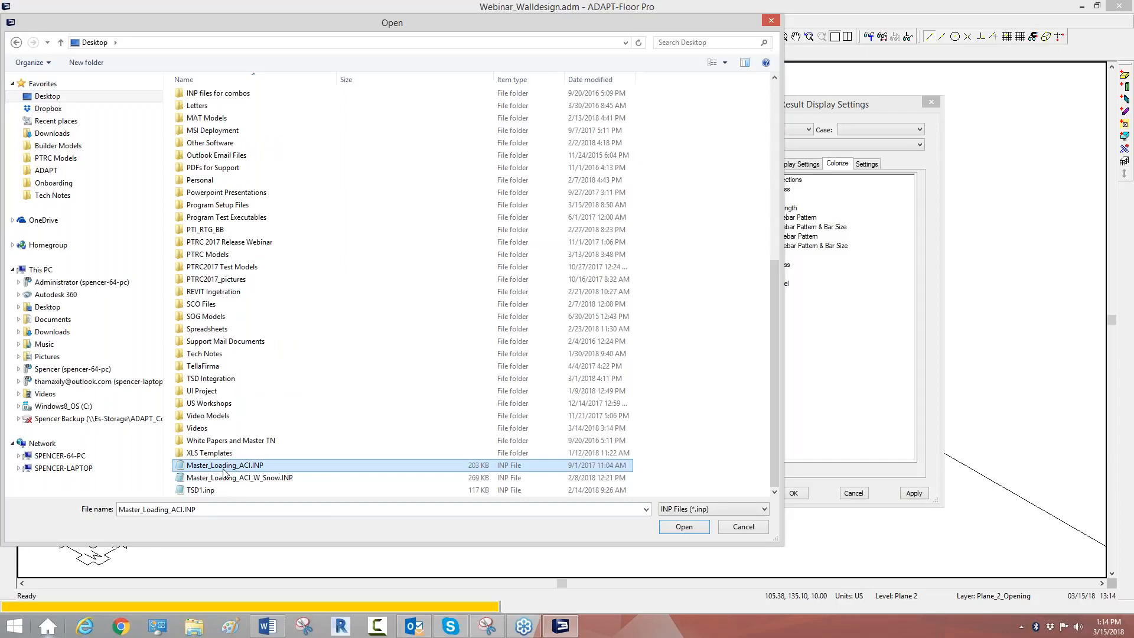
double_click(224, 470)
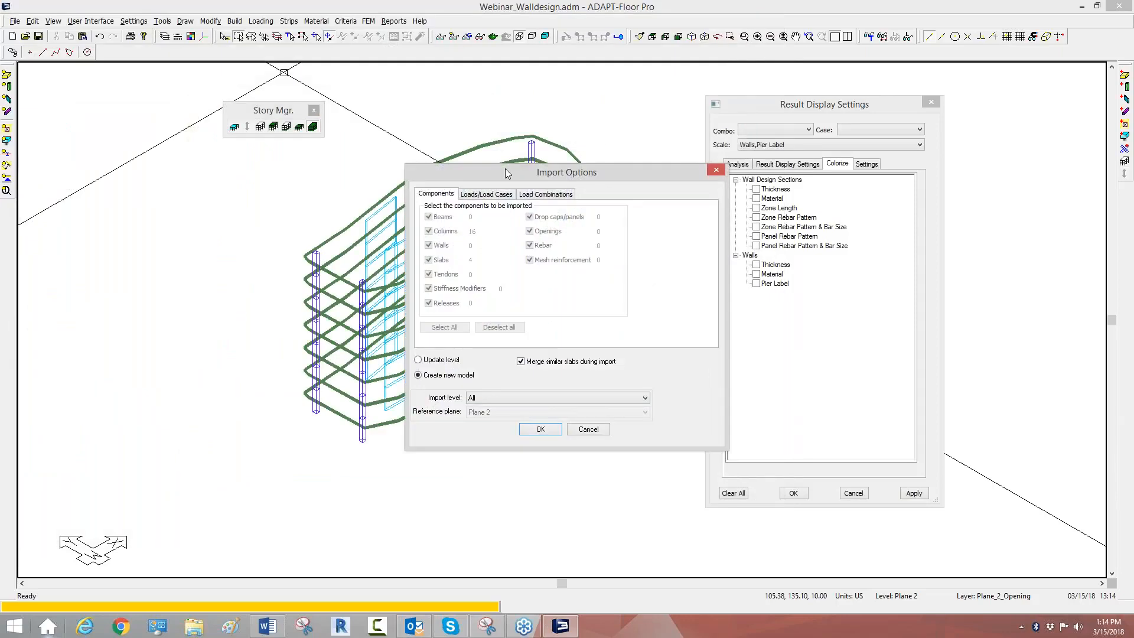
Step: Set the import to update a level, turn off merging of similar slabs, and deselect all components
drag(505, 172, 156, 123)
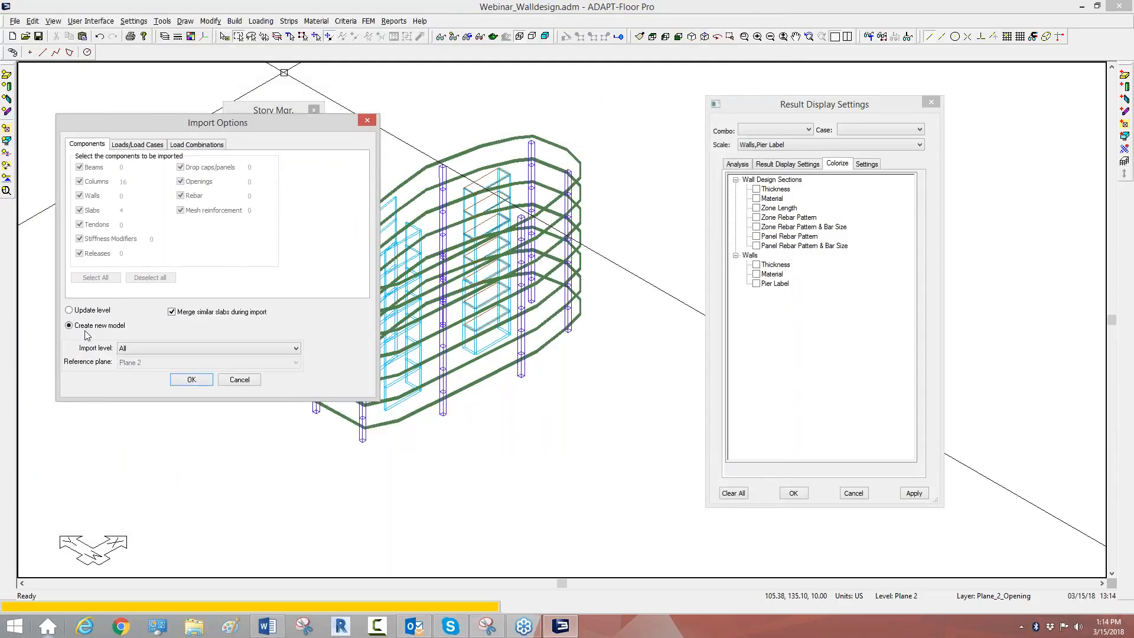
click(86, 314)
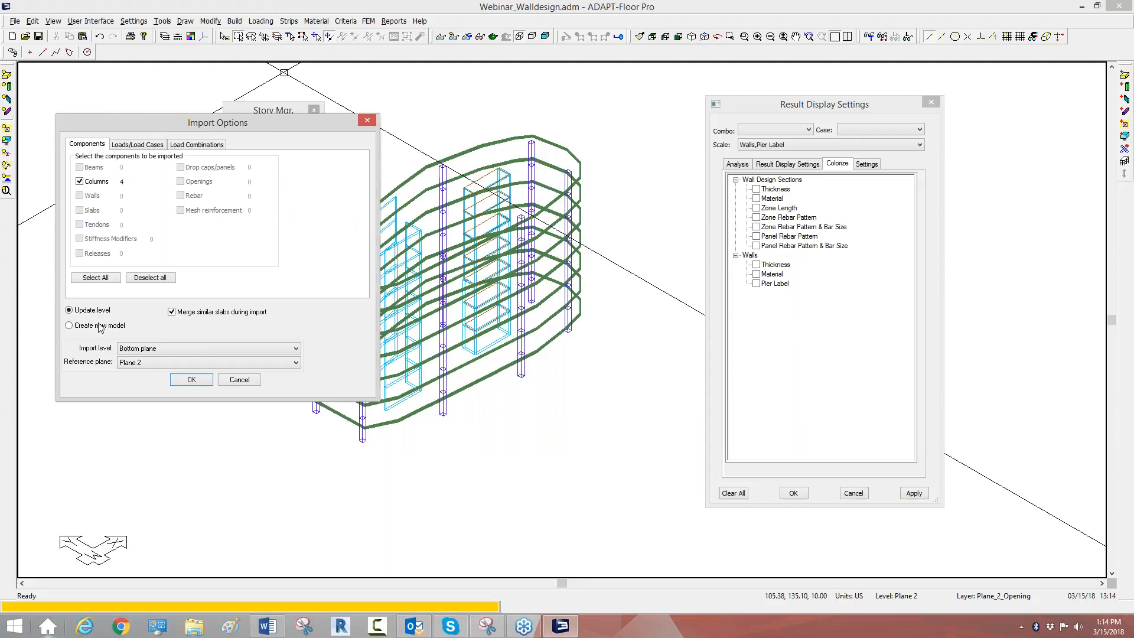
click(175, 314)
click(139, 279)
Step: Exclude all load cases, import all load combinations from the file, and replace the existing combinations
click(144, 148)
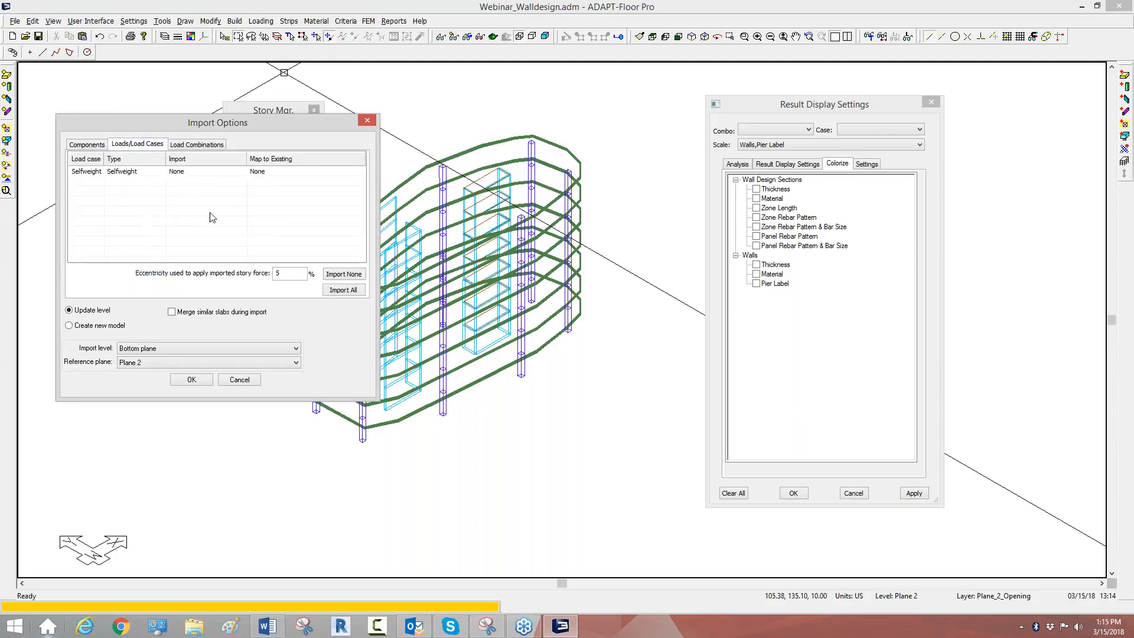
click(338, 275)
click(196, 146)
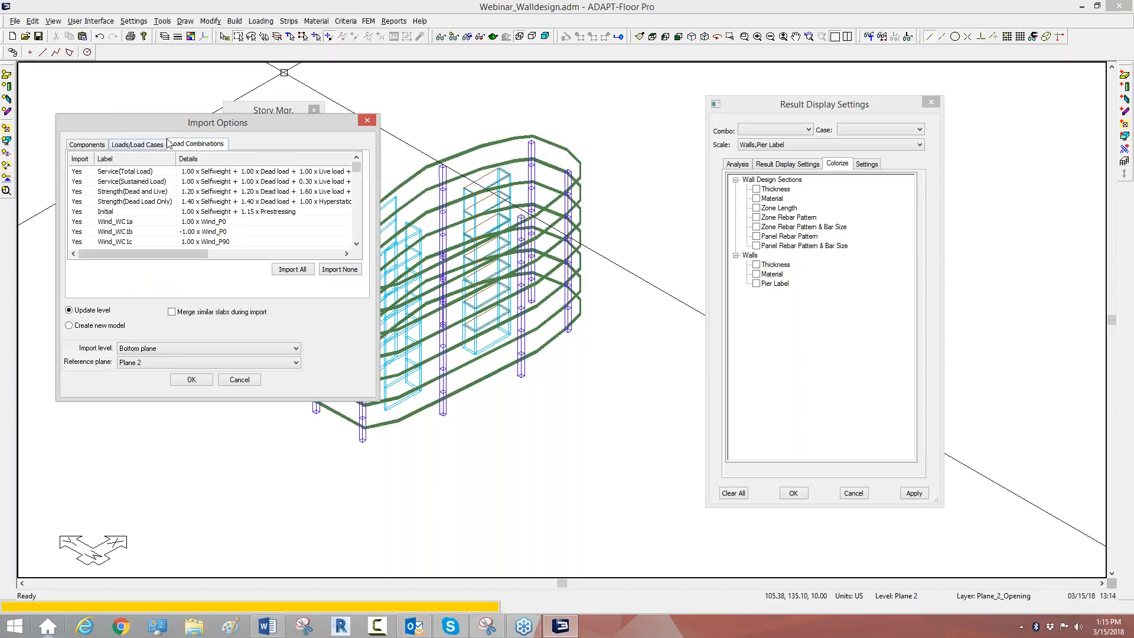
click(286, 273)
click(188, 380)
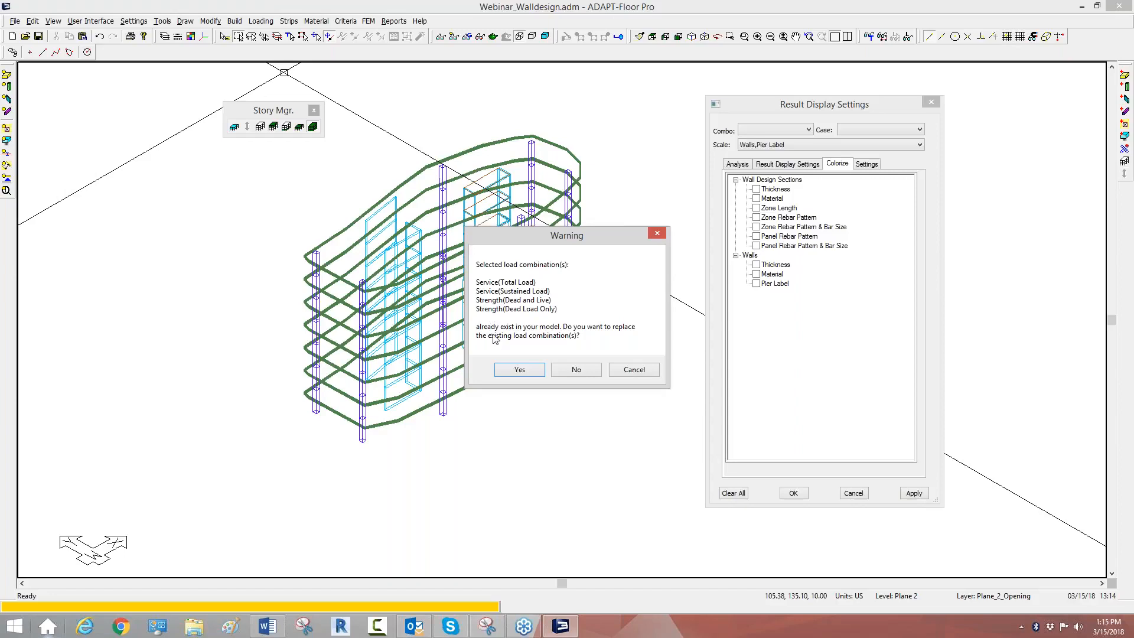
click(515, 369)
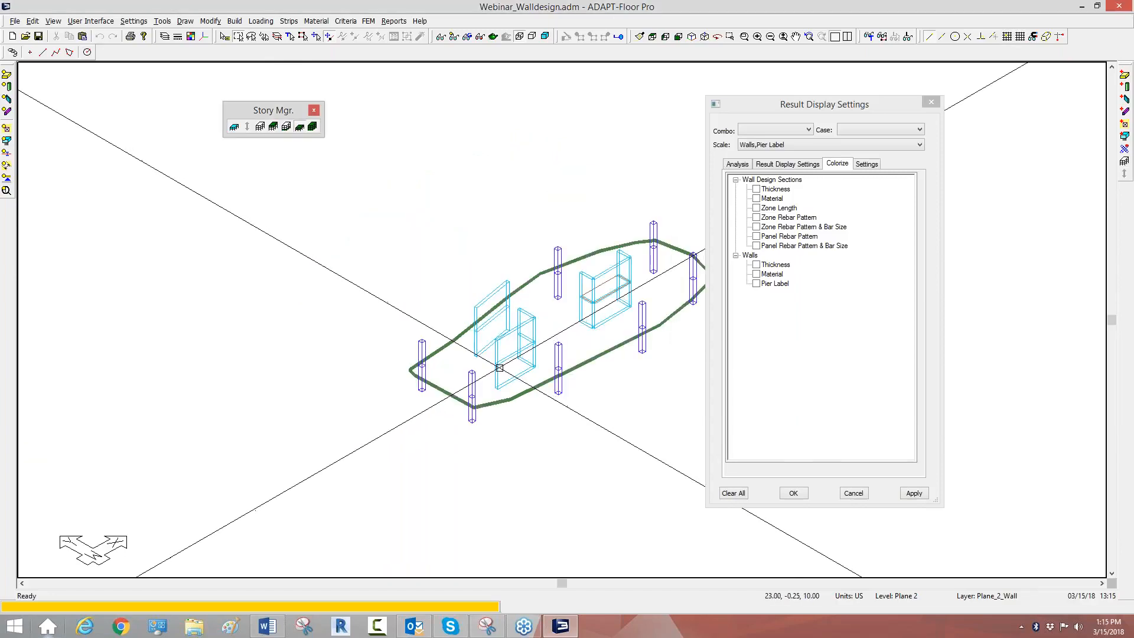
Step: Display all levels of the model and check the load combination table after the import
scroll(463, 310, up, 1)
middle_drag(463, 310, 353, 313)
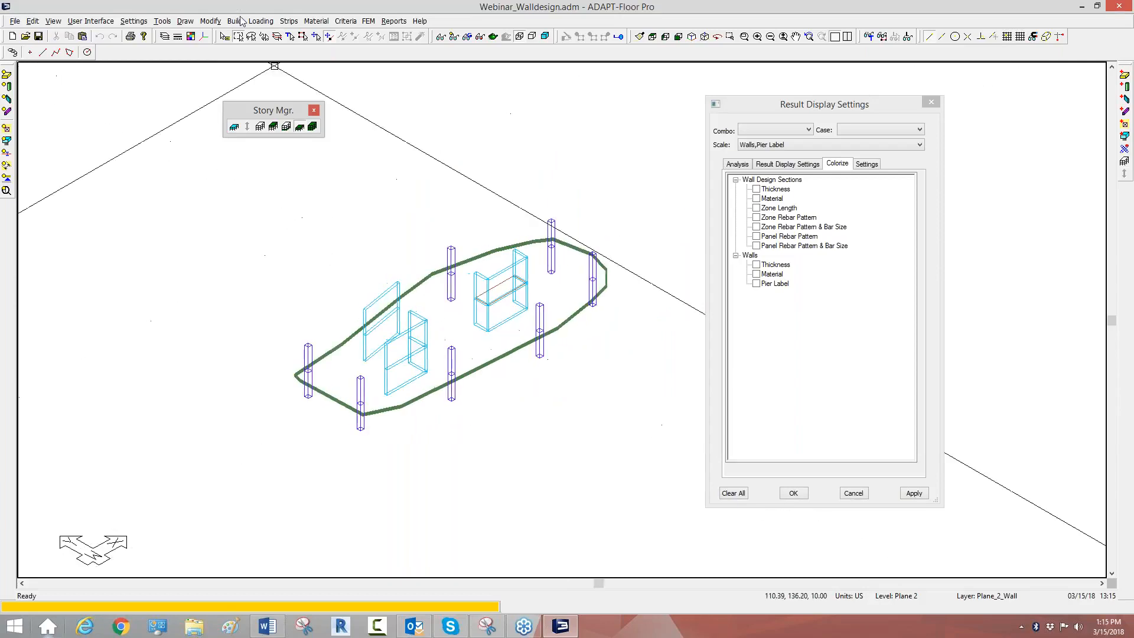
click(314, 127)
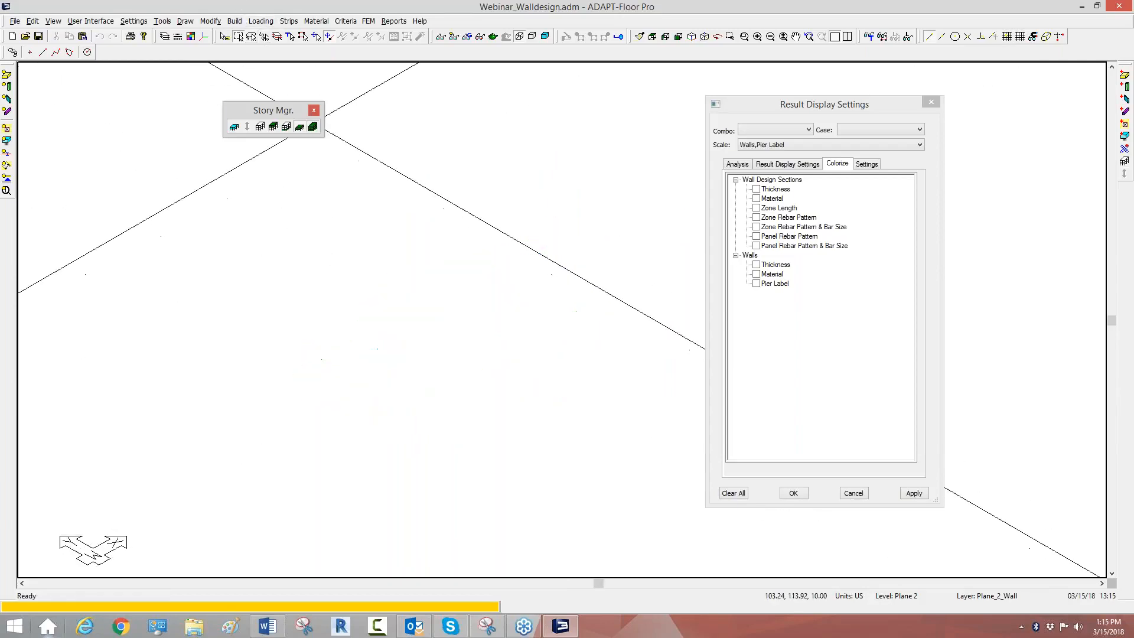
click(261, 21)
mouse_move(265, 83)
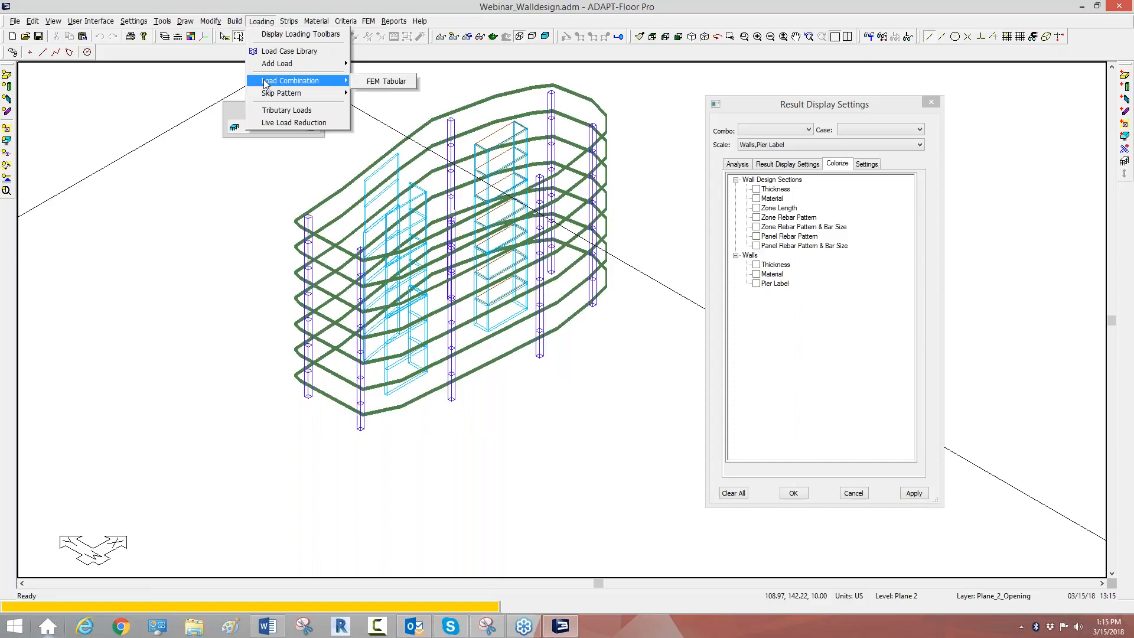
click(378, 81)
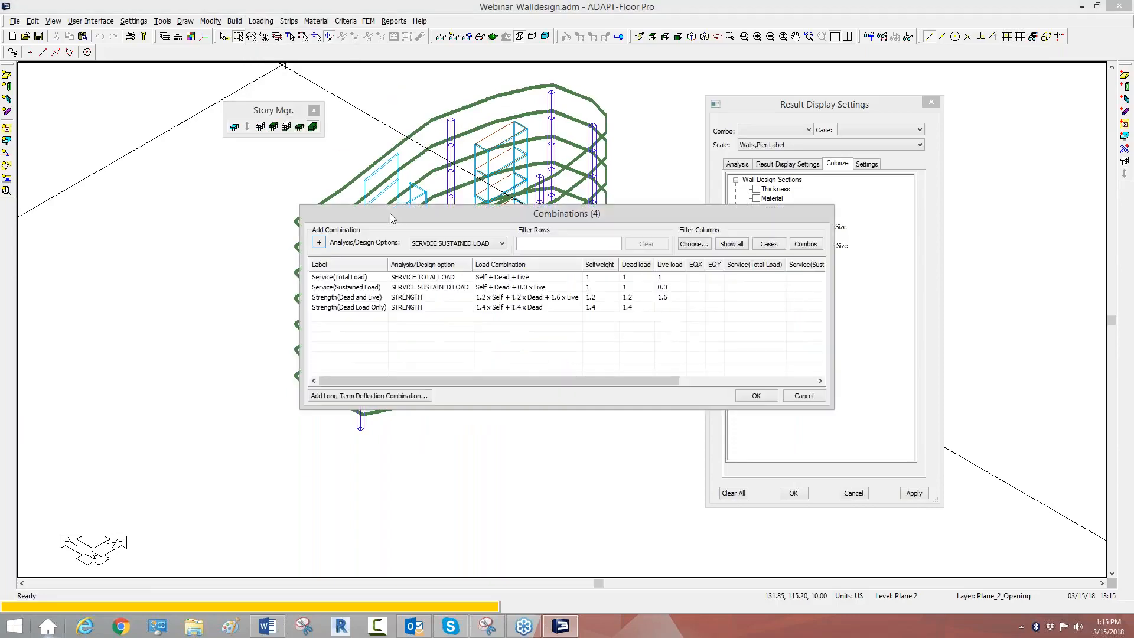
click(804, 395)
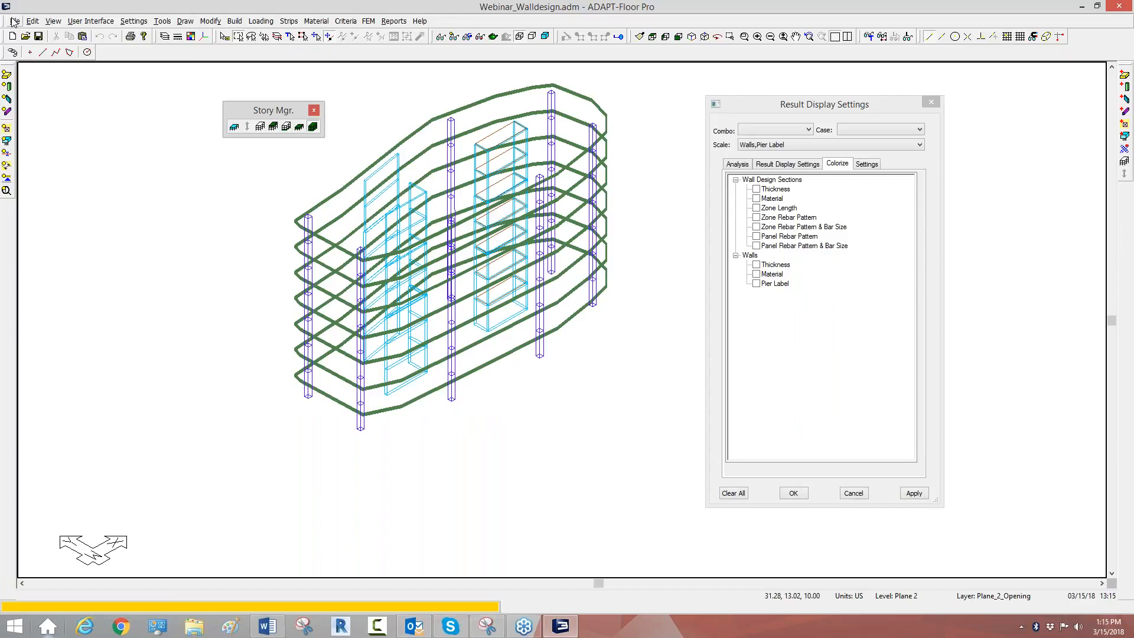
click(15, 21)
mouse_move(34, 144)
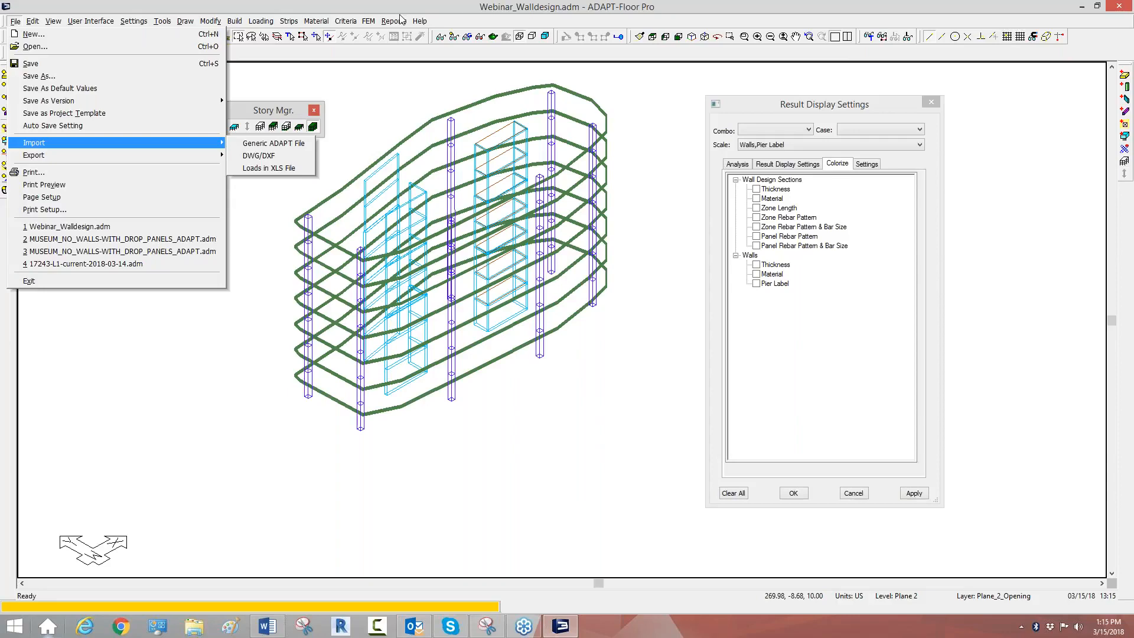
mouse_move(421, 24)
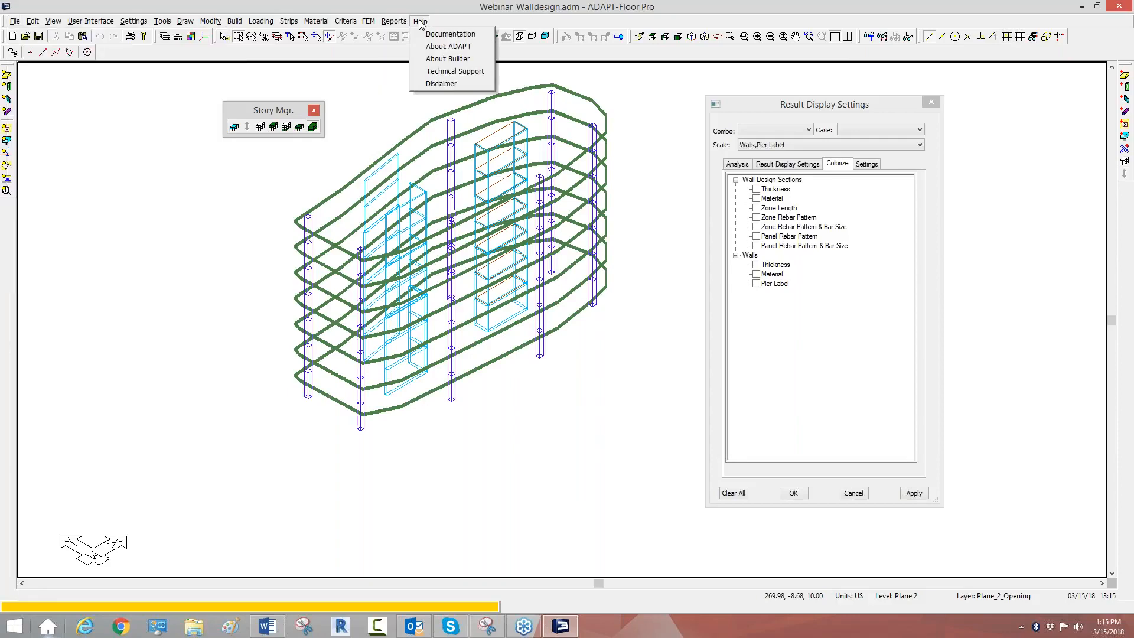
Step: Check the program's version and build information
click(431, 59)
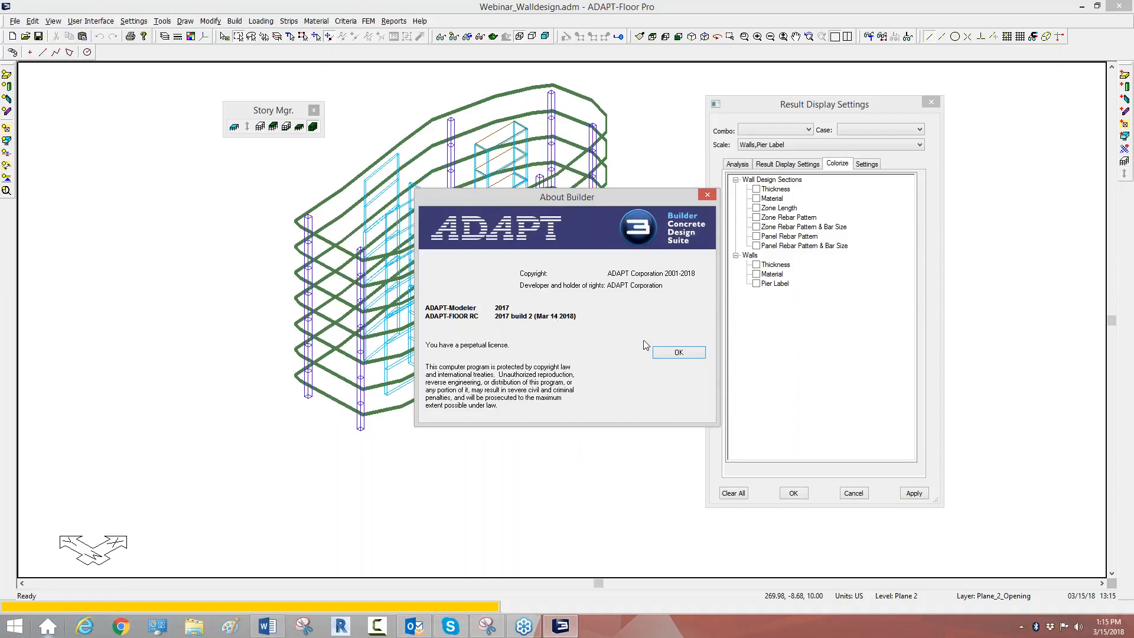
click(673, 354)
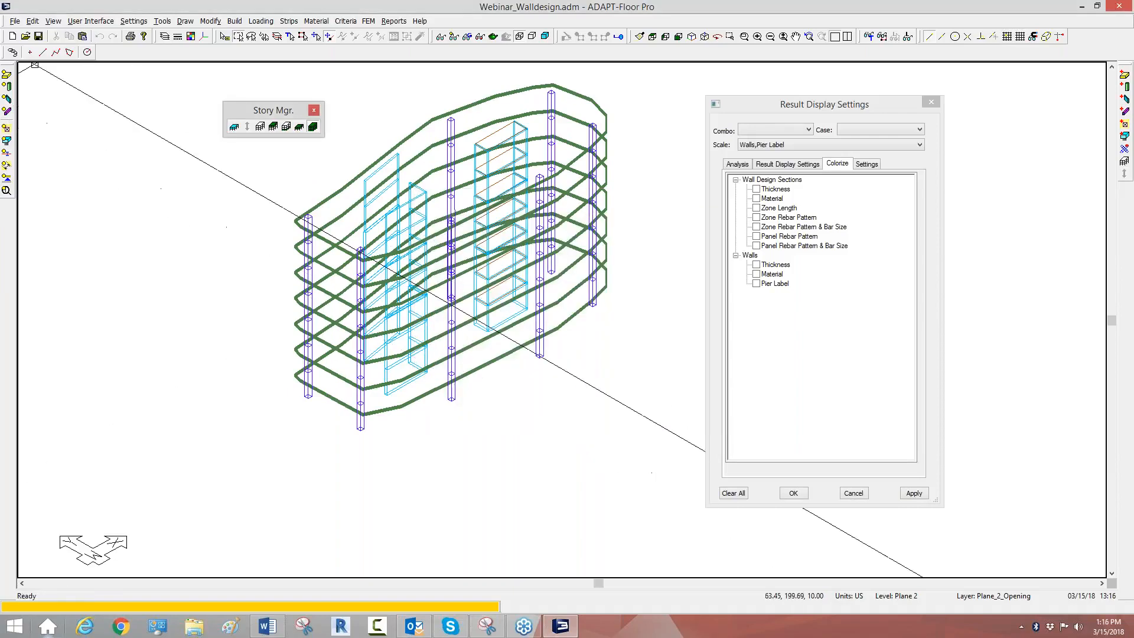
Step: Try to import the generic ADAPT file Master_Loading_ACI.INP from the Desktop again
click(15, 22)
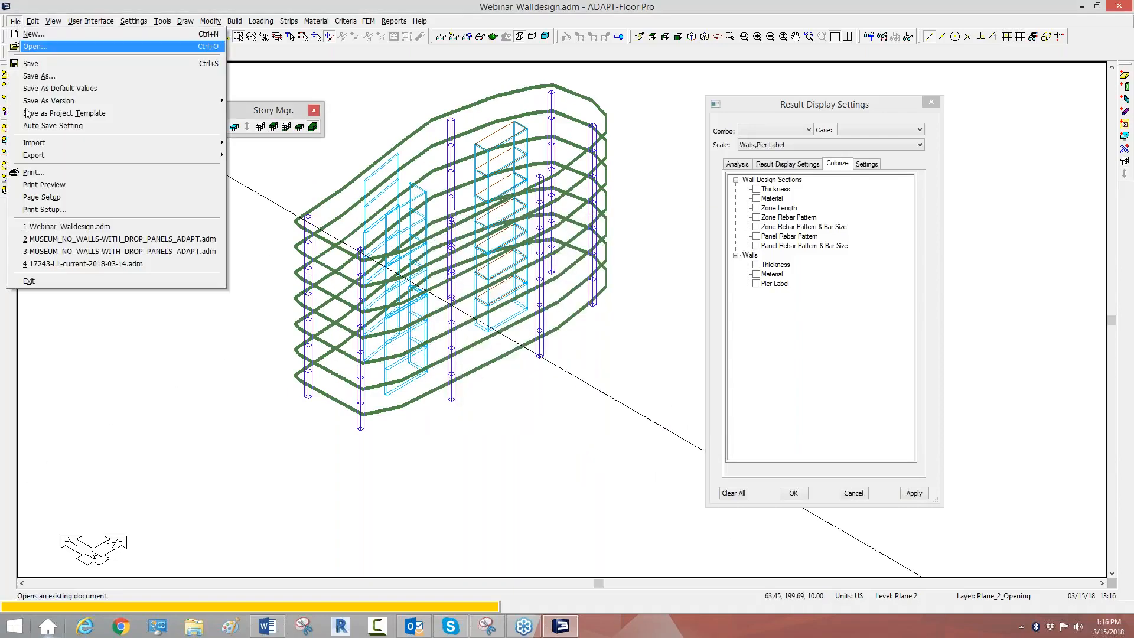
mouse_move(106, 148)
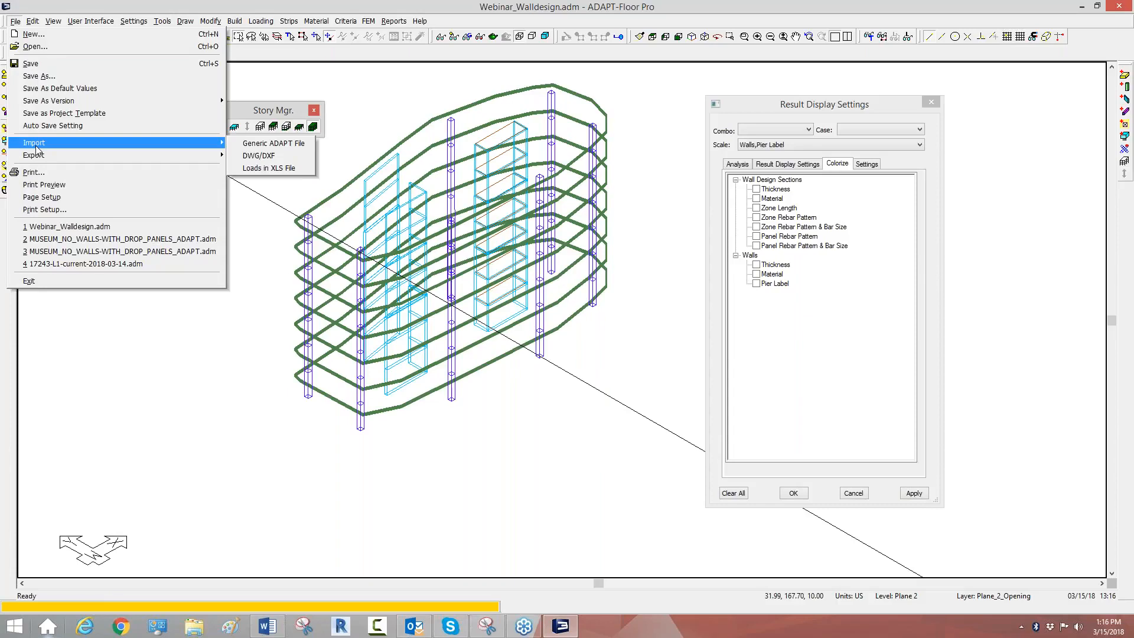
click(290, 145)
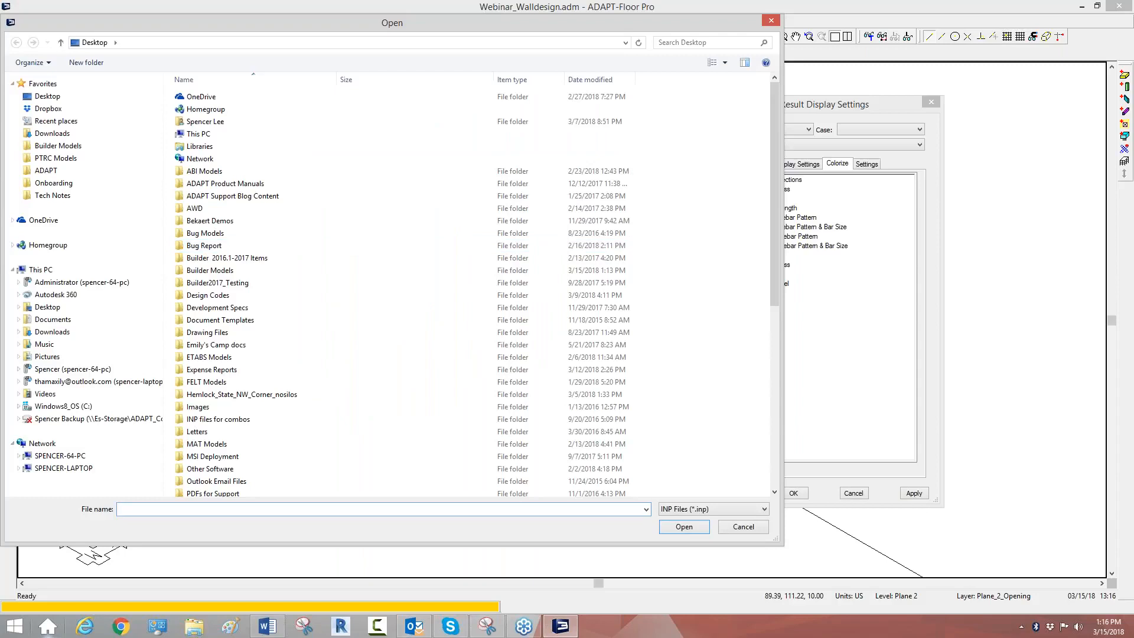
scroll(195, 462, down, 9)
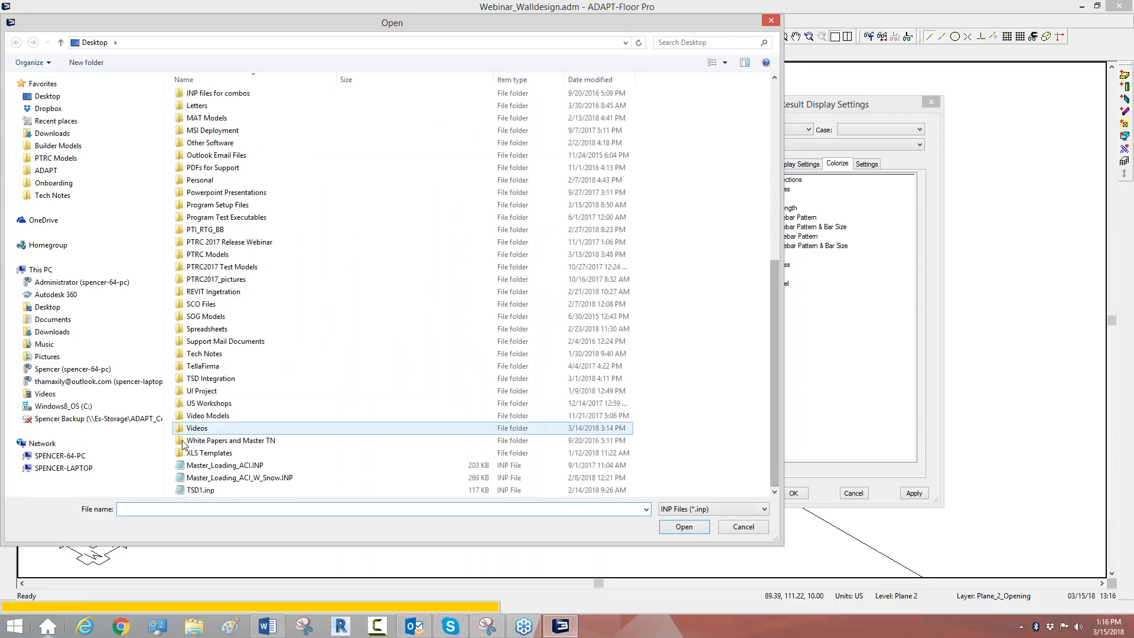
click(198, 466)
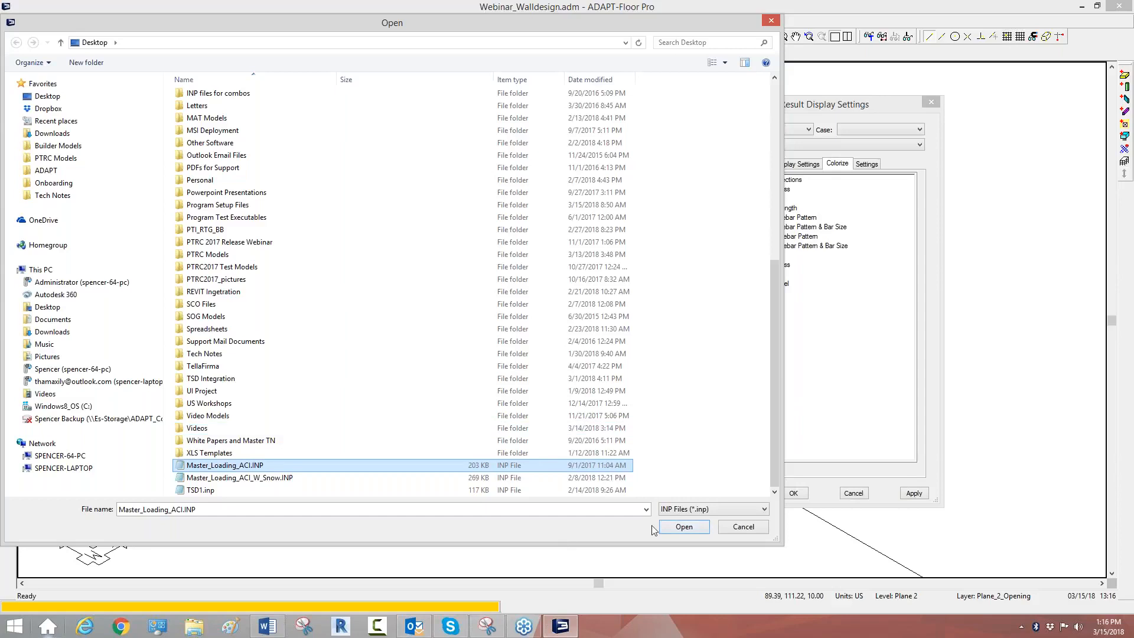
click(674, 527)
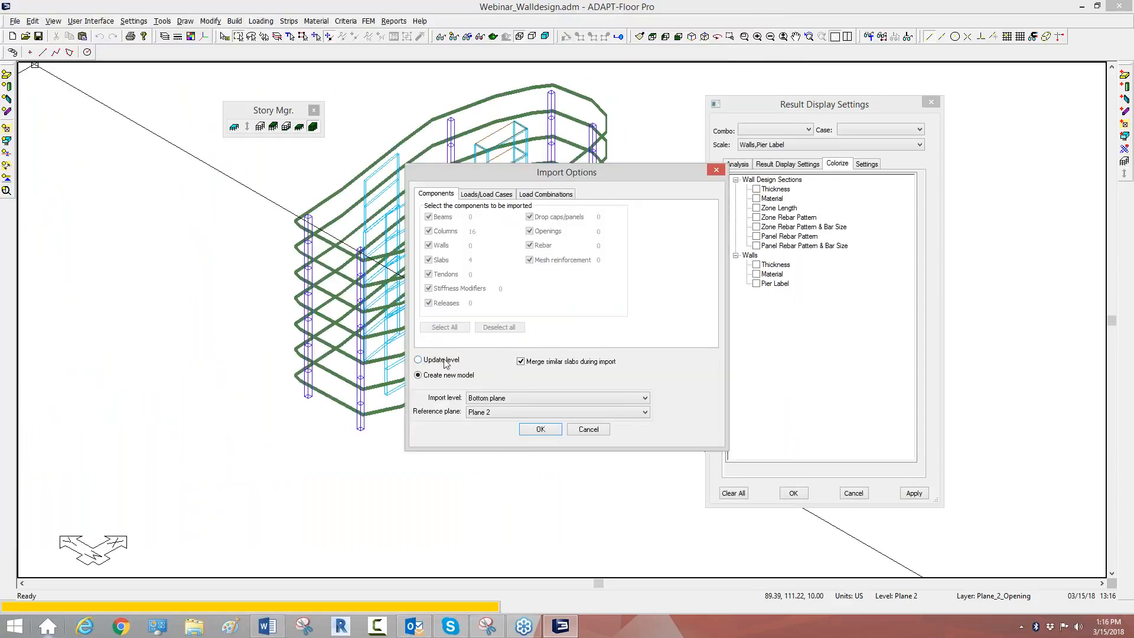
Step: Set the import to update a level, with all components deselected and merging of similar slabs turned off
click(426, 376)
click(421, 359)
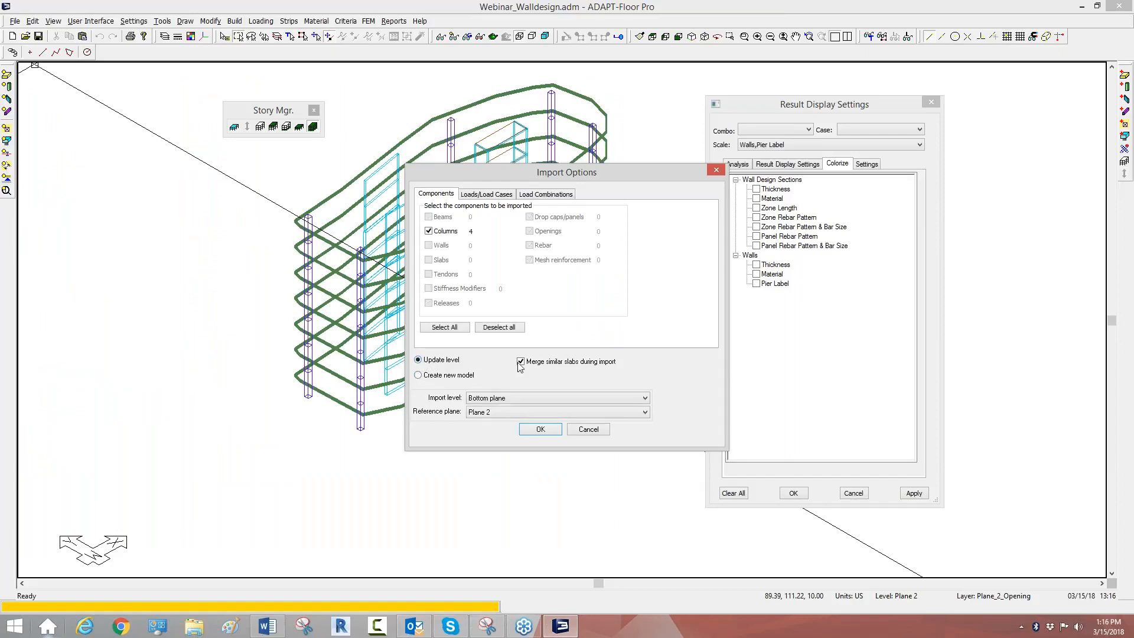
click(500, 327)
Step: Try to import all load combinations without any load cases, replacing the combinations that already exist in the model
click(501, 195)
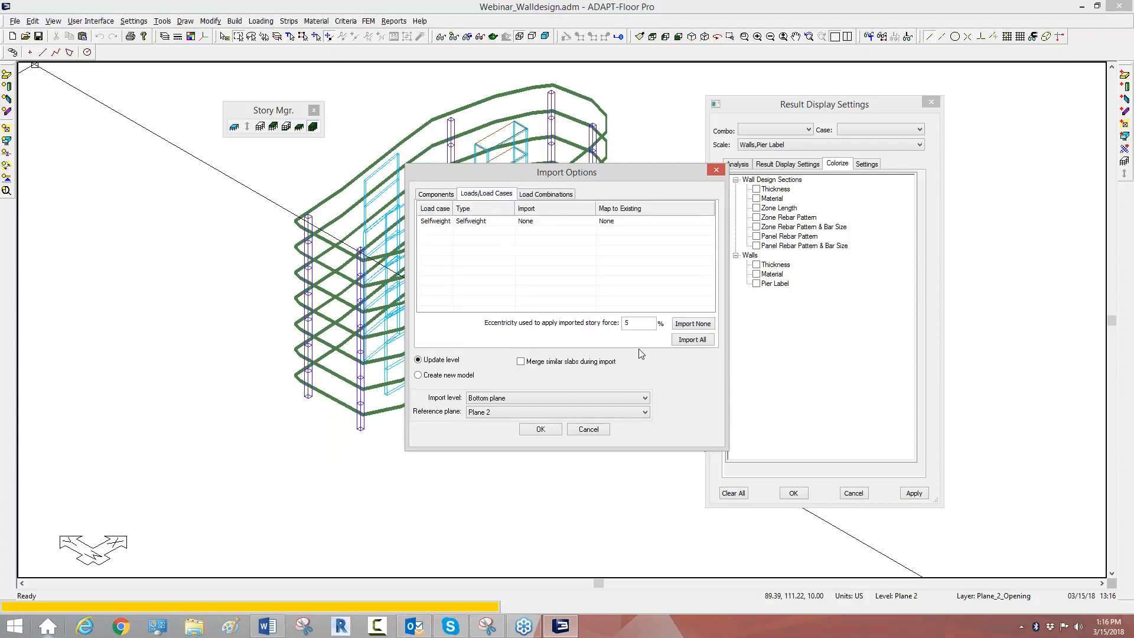
click(692, 324)
click(551, 195)
click(657, 319)
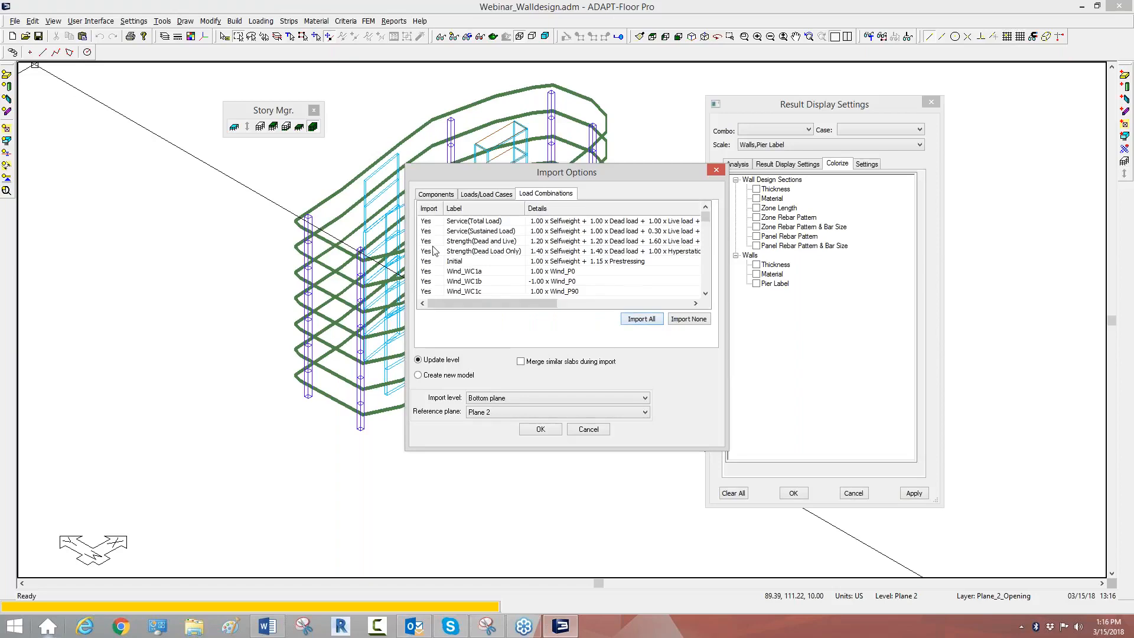
click(541, 430)
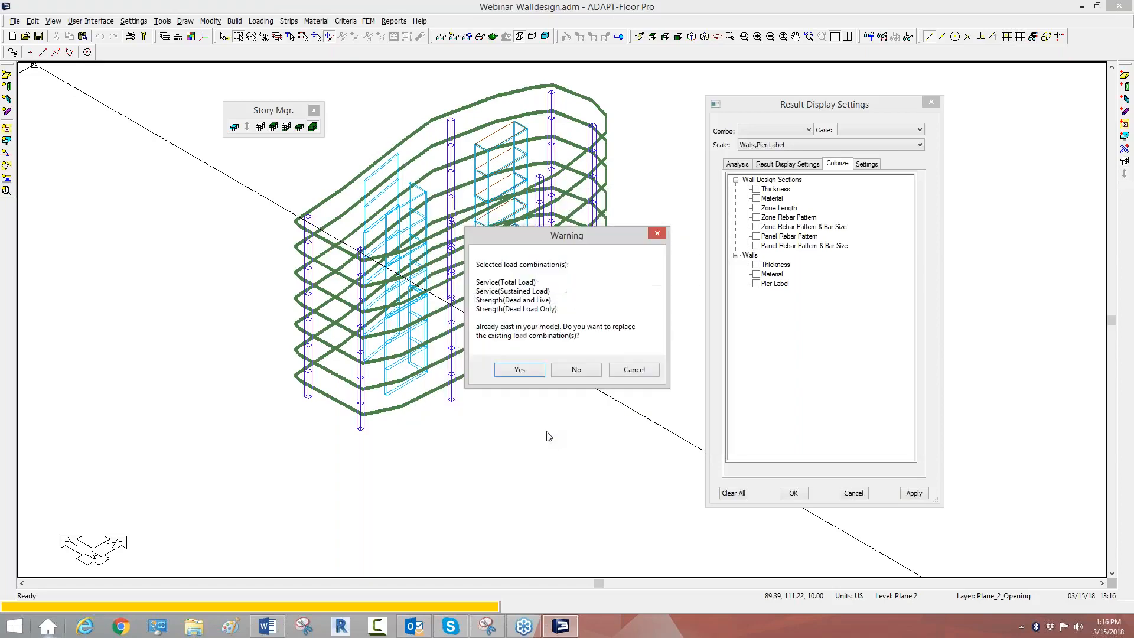
click(519, 370)
Step: Open the load combination table and review its combinations and the available analysis/design options
click(261, 21)
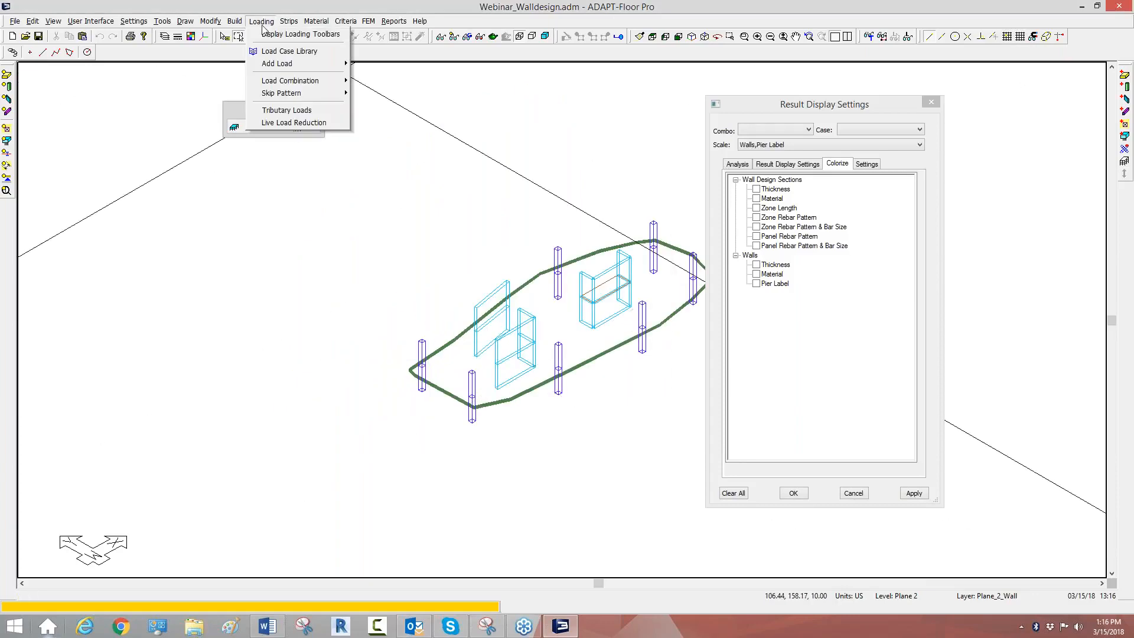
mouse_move(302, 81)
click(372, 82)
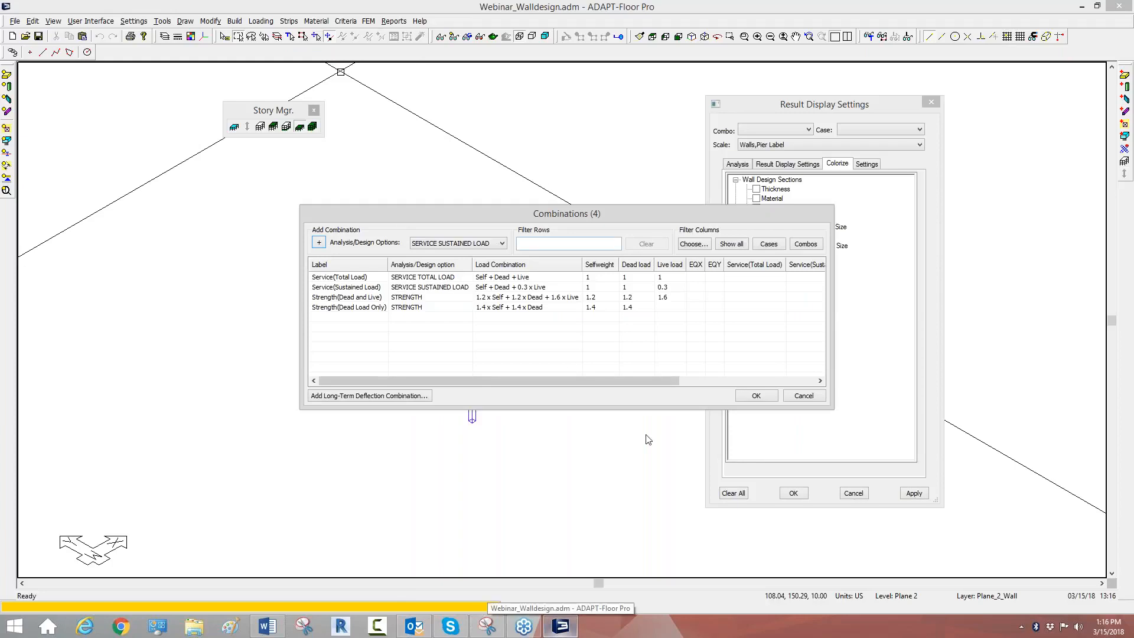
click(503, 243)
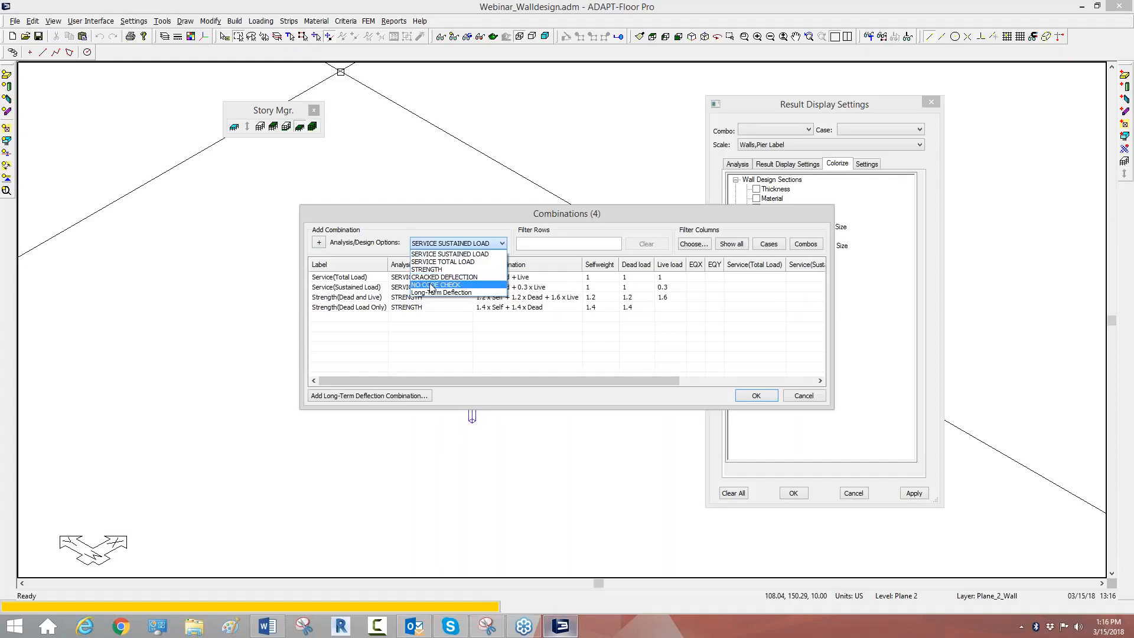
click(347, 306)
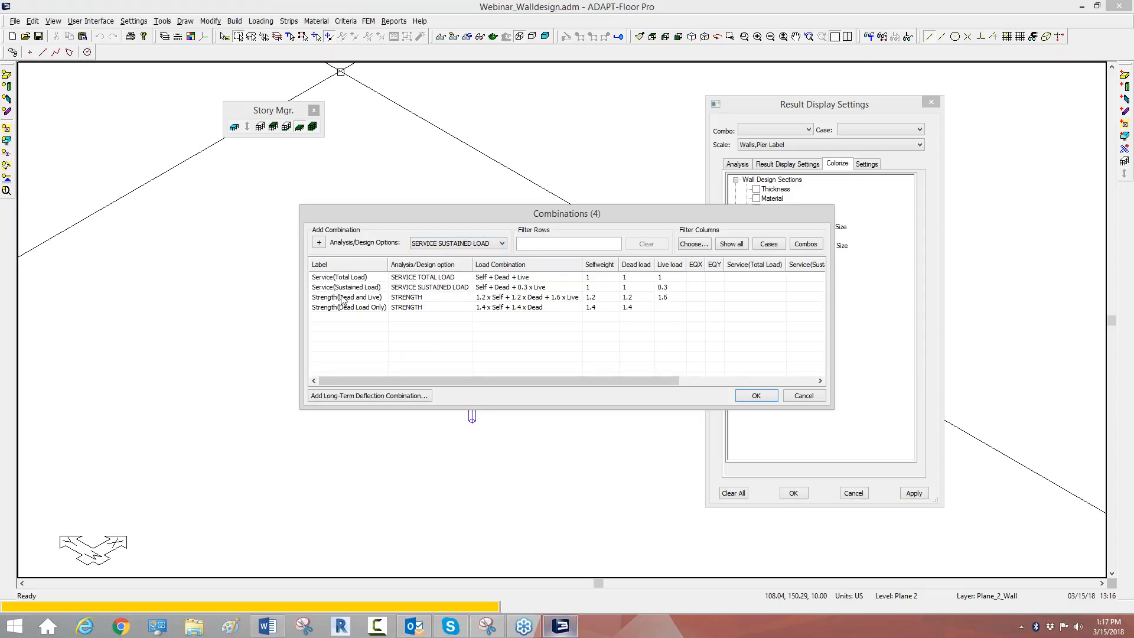
click(341, 307)
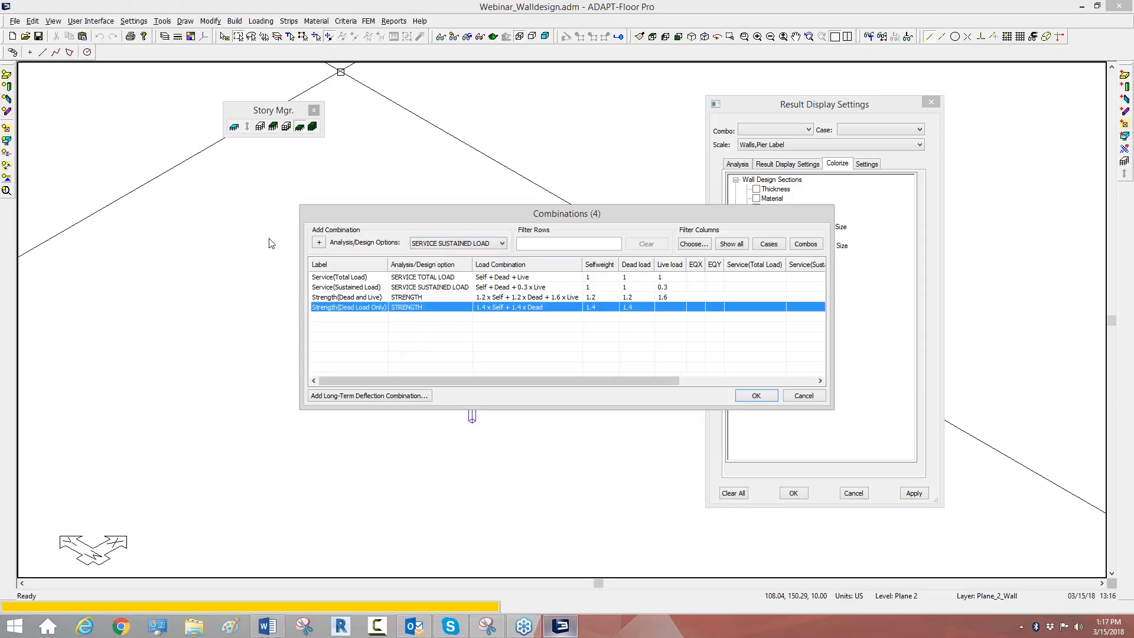
Step: Add four new load combinations with the SERVICE SUSTAINED LOAD option
click(318, 243)
click(319, 243)
click(319, 243)
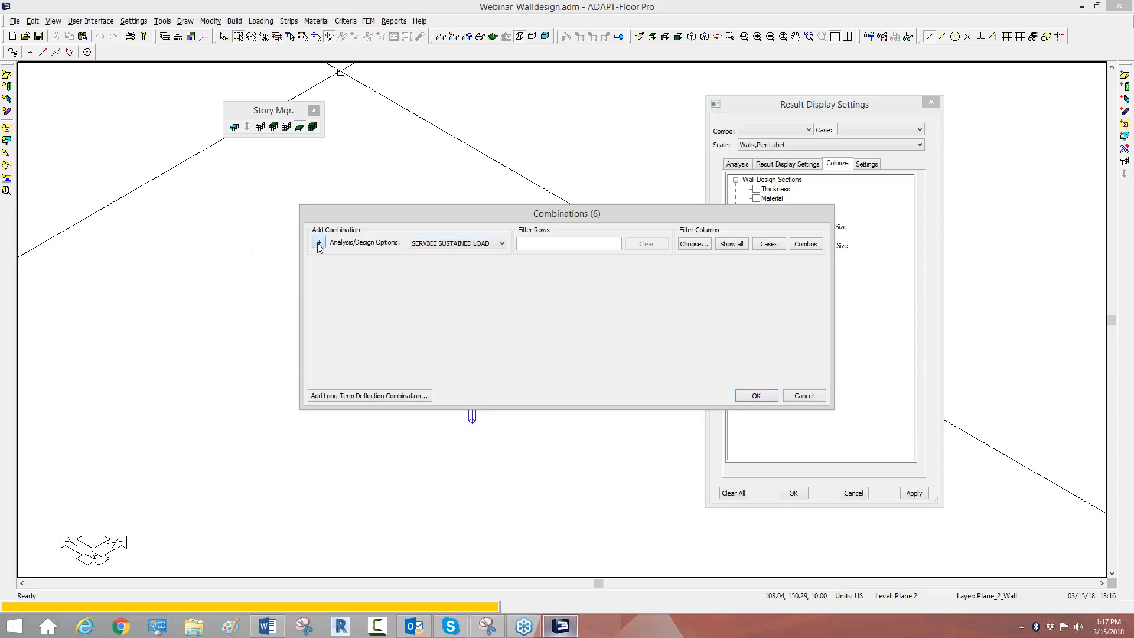
click(318, 242)
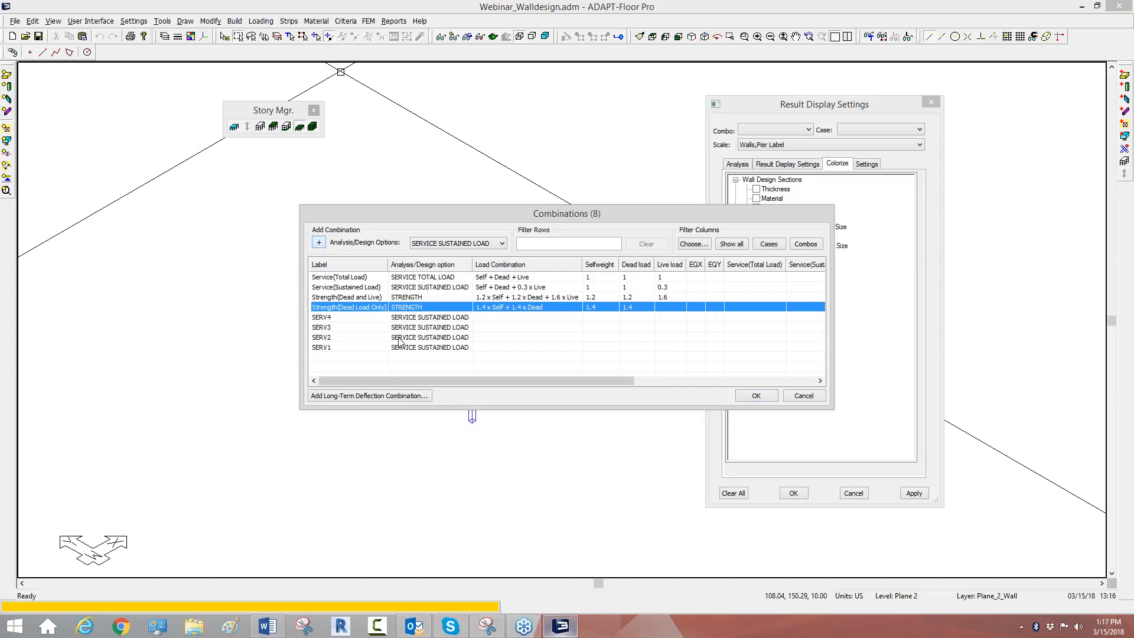
Step: Change the analysis/design option of the four new combinations, SERV4 through SERV1, to STRENGTH
double_click(430, 319)
click(430, 322)
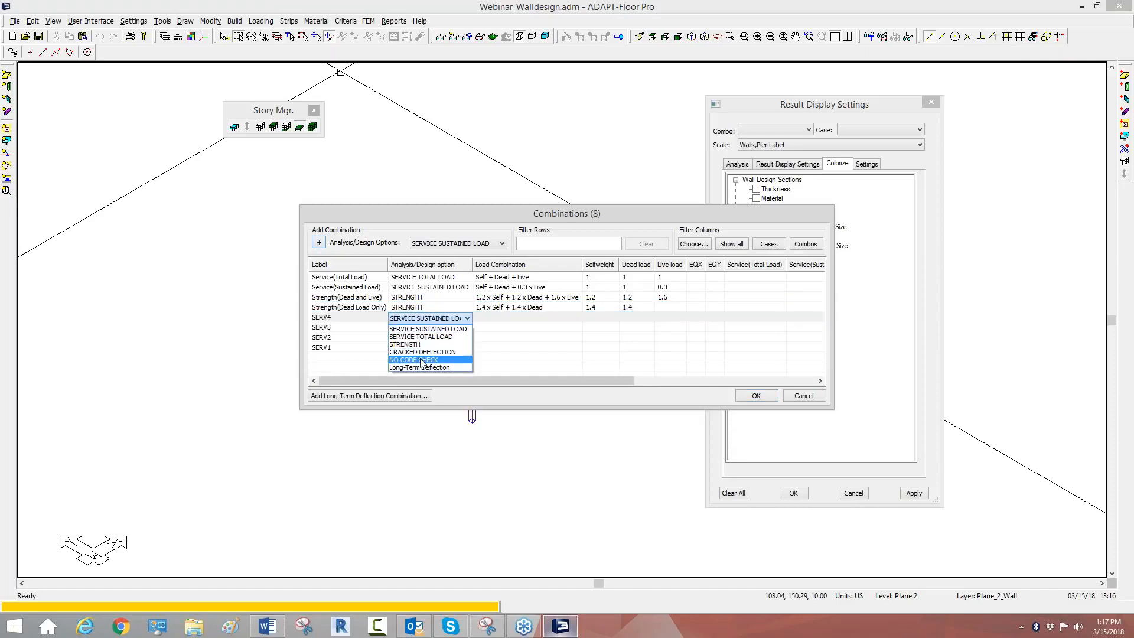
click(420, 344)
click(423, 328)
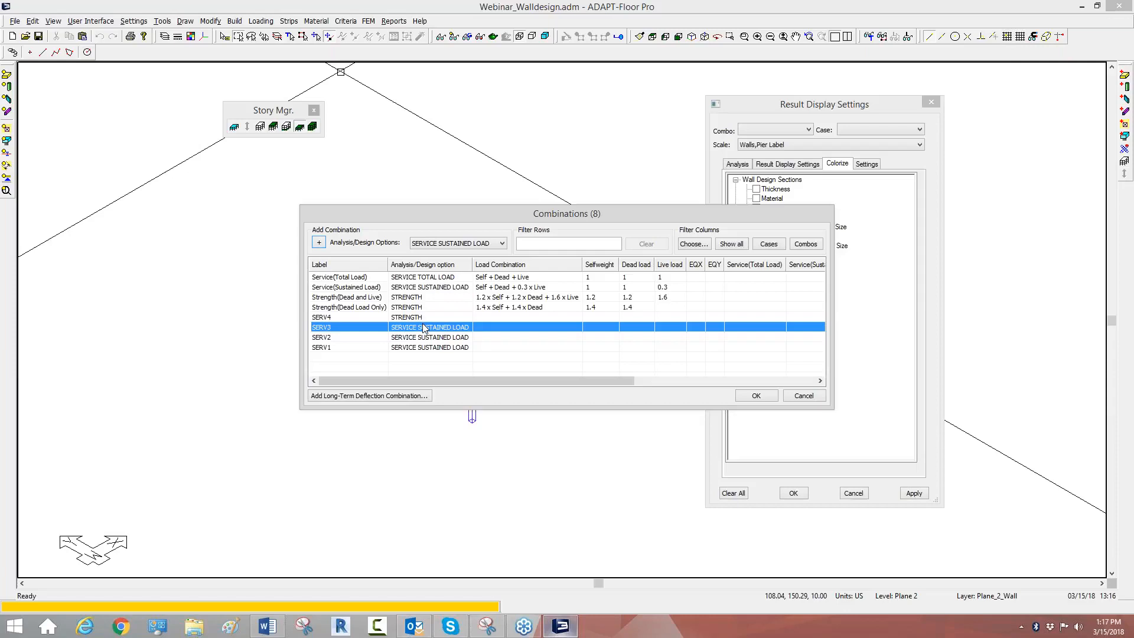
double_click(423, 328)
click(424, 328)
click(418, 349)
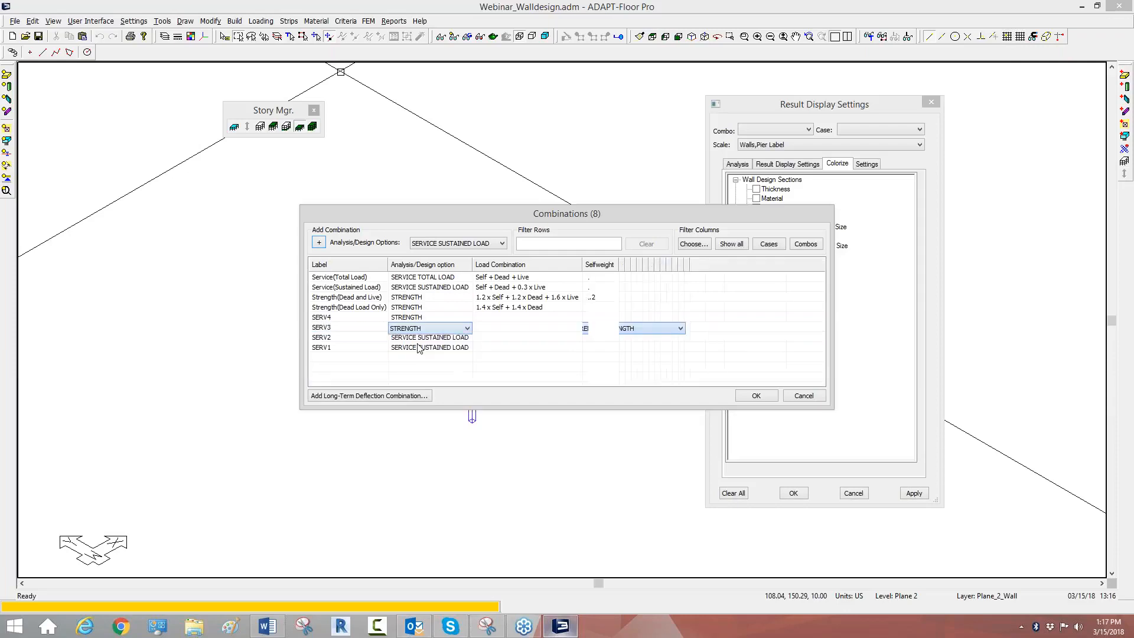
click(421, 337)
click(420, 338)
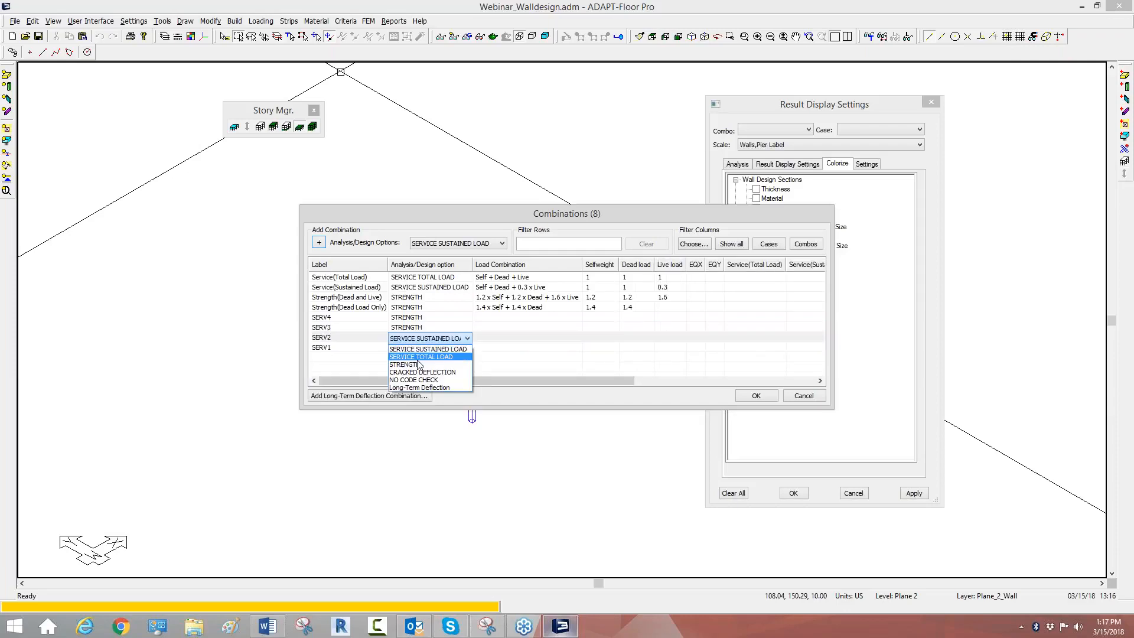
click(419, 364)
click(423, 349)
click(423, 349)
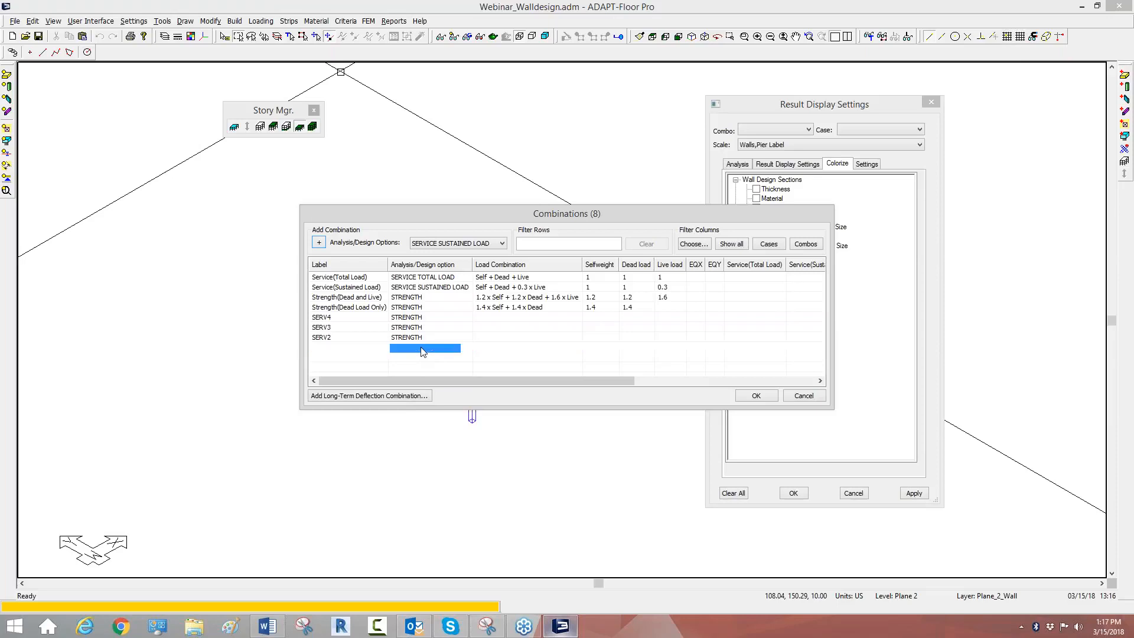
click(423, 350)
click(425, 370)
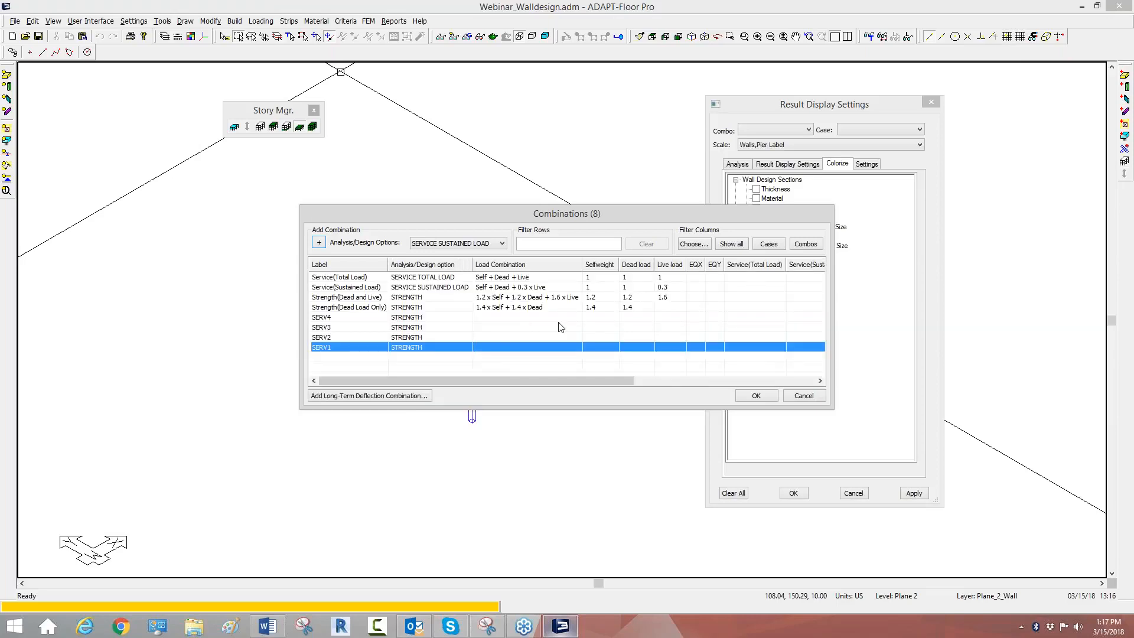
Step: Set the selfweight factor to 1 for combinations SERV4, SERV3, SERV2 and SERV1
click(593, 318)
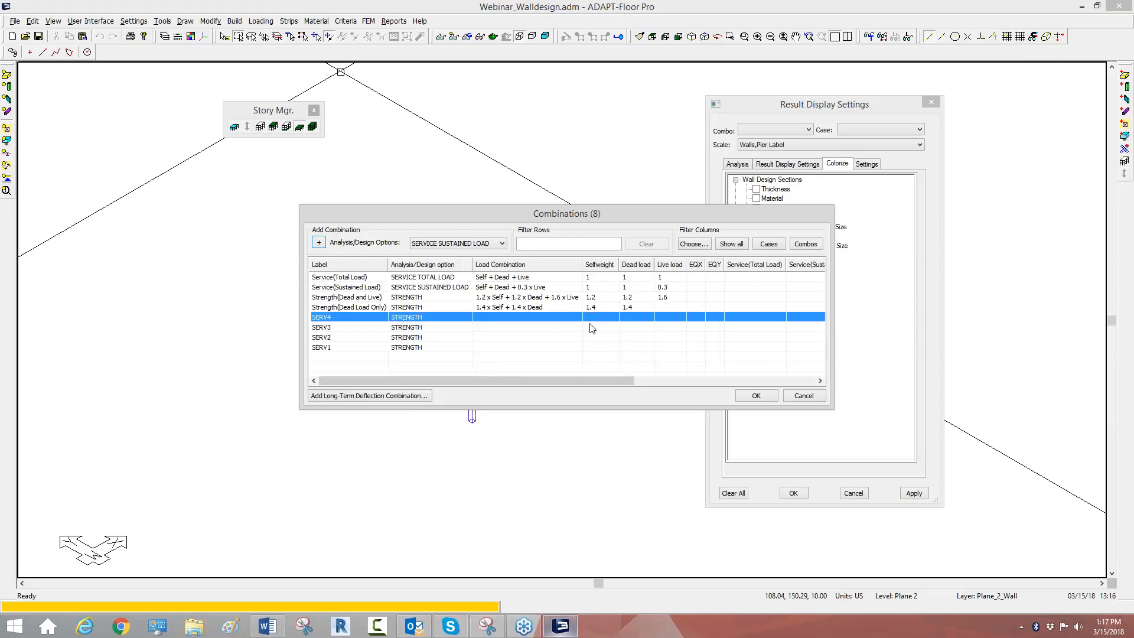
click(593, 321)
text(1)
click(594, 327)
click(593, 327)
text(1)
click(596, 337)
click(596, 337)
text(1)
click(596, 346)
click(596, 347)
text(1)
Step: Set the dead load factor to 1 for combinations SERV4, SERV3, SERV2 and SERV1
double_click(627, 317)
text(1)
click(627, 327)
click(626, 326)
text(1)
click(623, 337)
click(623, 337)
click(625, 347)
text(1)
Step: Set the live load factor to 1.6 for combinations SERV4, SERV3, SERV2 and SERV1
click(664, 317)
click(664, 317)
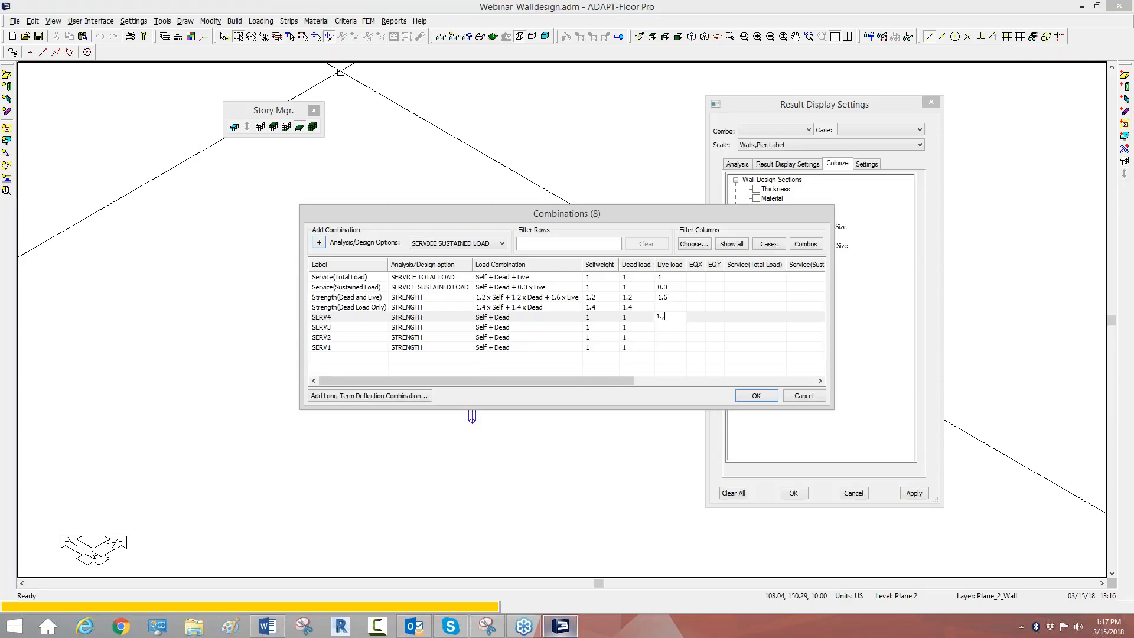
text(1.6)
click(669, 328)
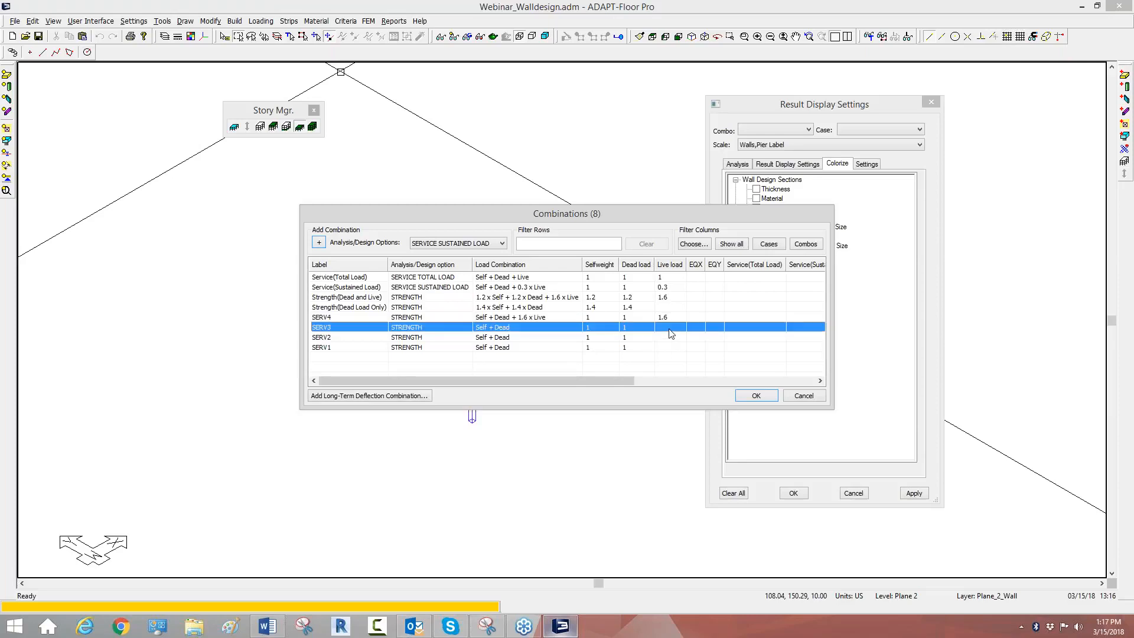
click(670, 329)
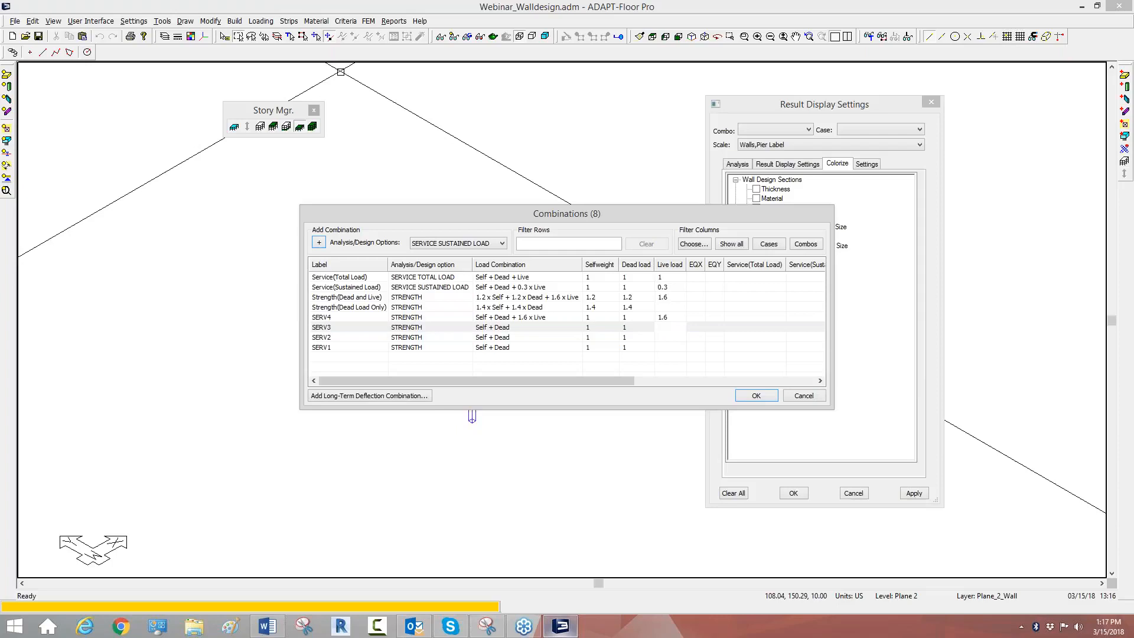
click(669, 337)
click(669, 337)
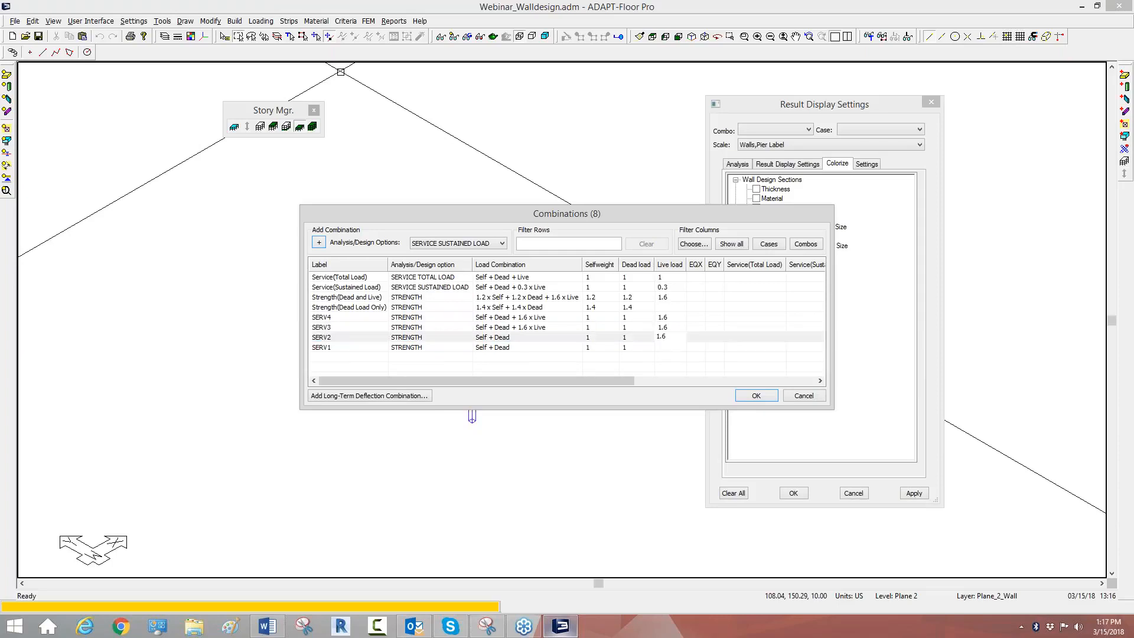
click(671, 348)
click(671, 347)
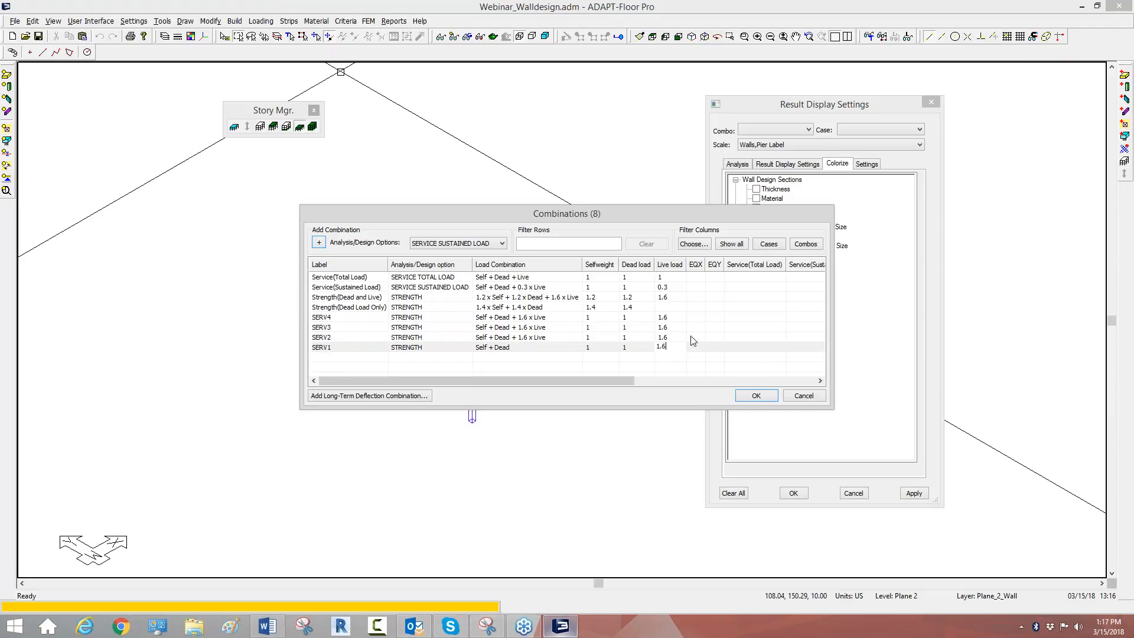
Step: Set the EQX factor to 1 for combination SERV4 and to -1 for SERV3
click(689, 317)
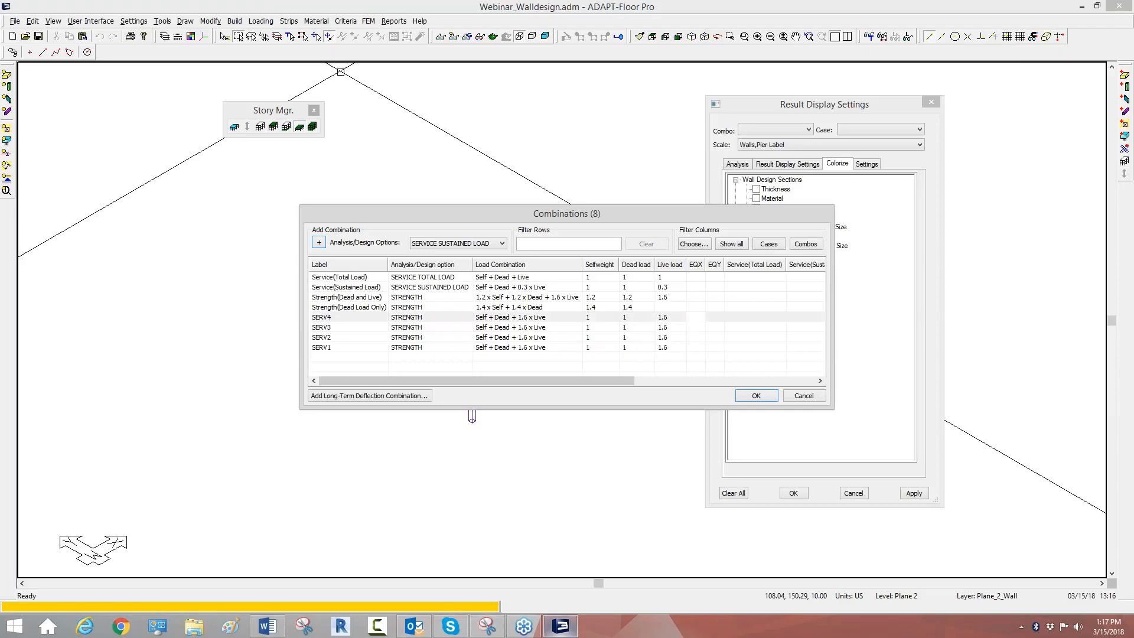
click(690, 327)
click(689, 326)
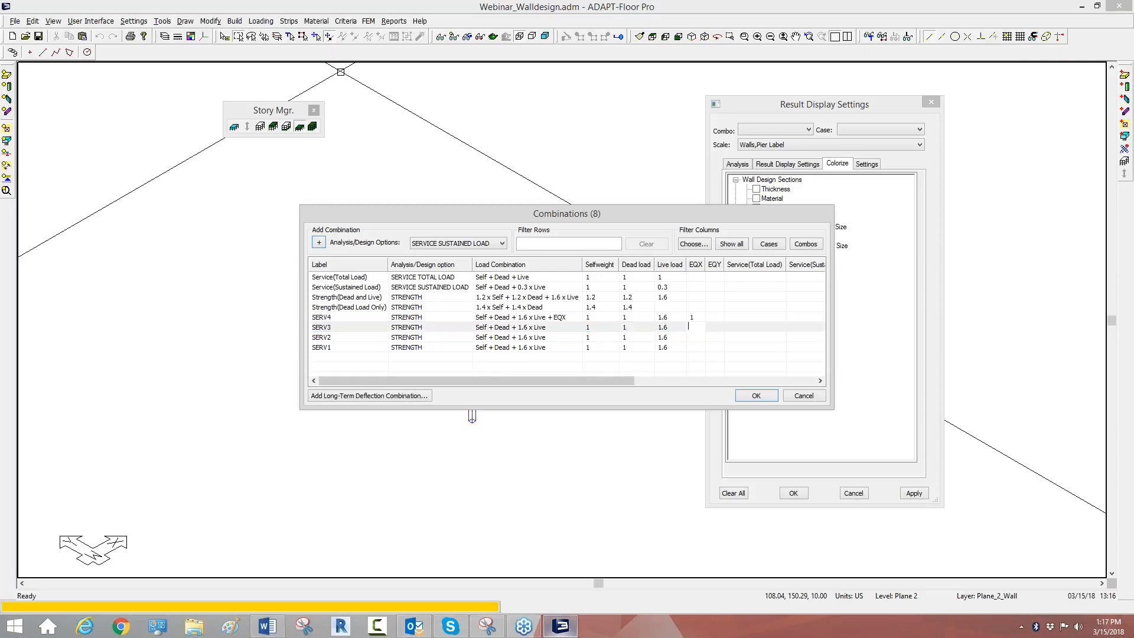
text(-1)
Step: Set the EQY factor to 1 for combination SERV2 and to -1 for SERV1
click(713, 337)
click(712, 336)
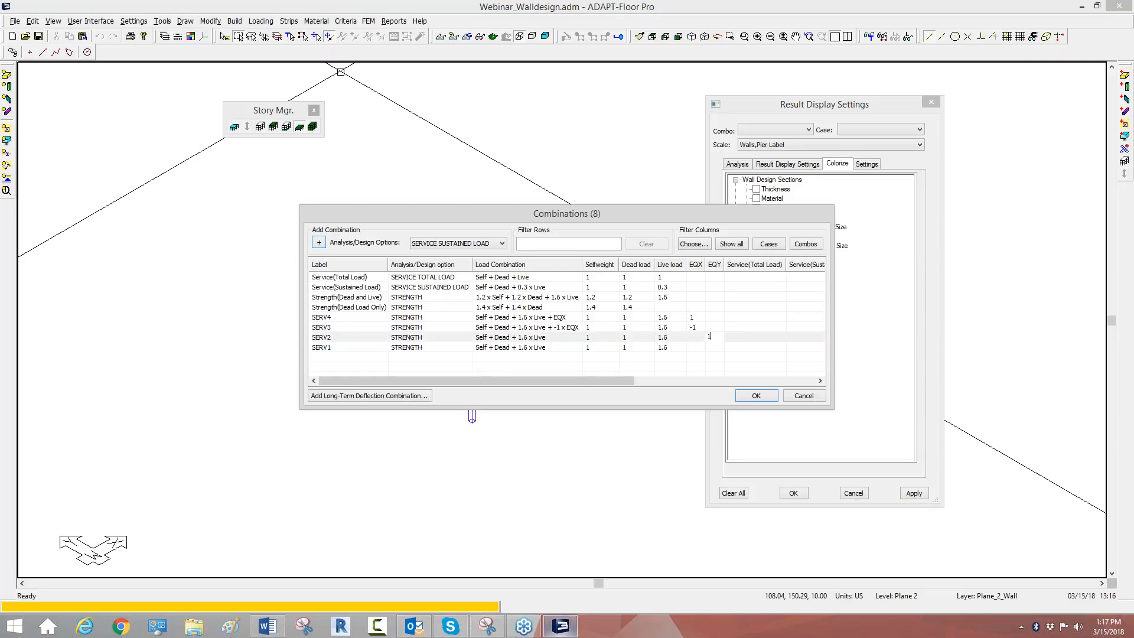
click(709, 347)
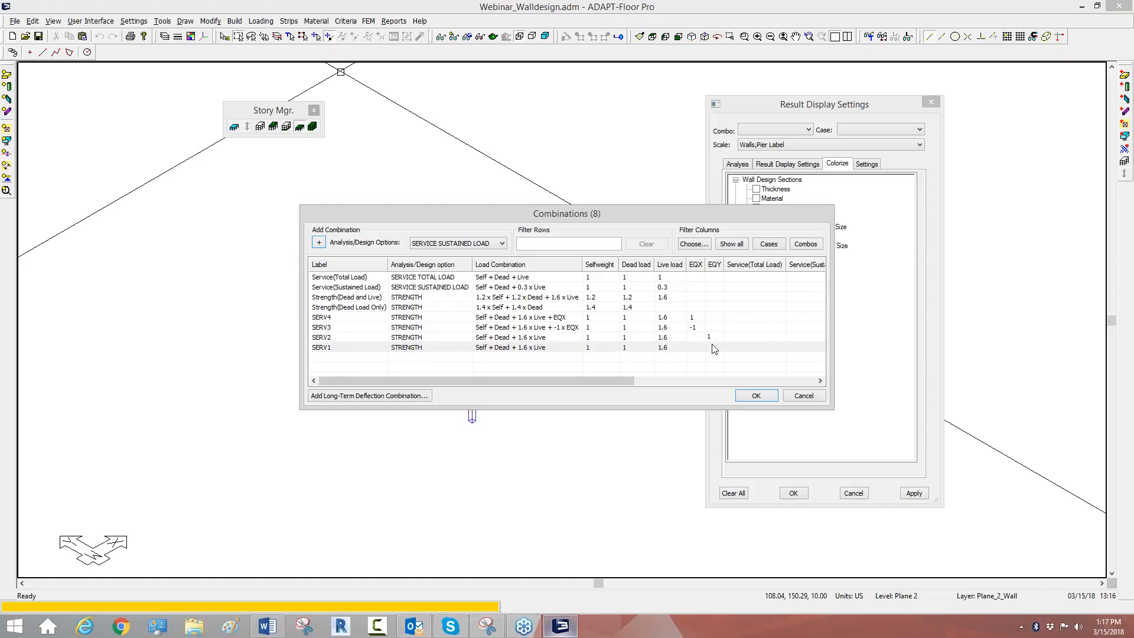
click(708, 346)
Step: Rename combination SERV4 as STR_EX_+ and SERV3 as STR_EX_-
click(329, 320)
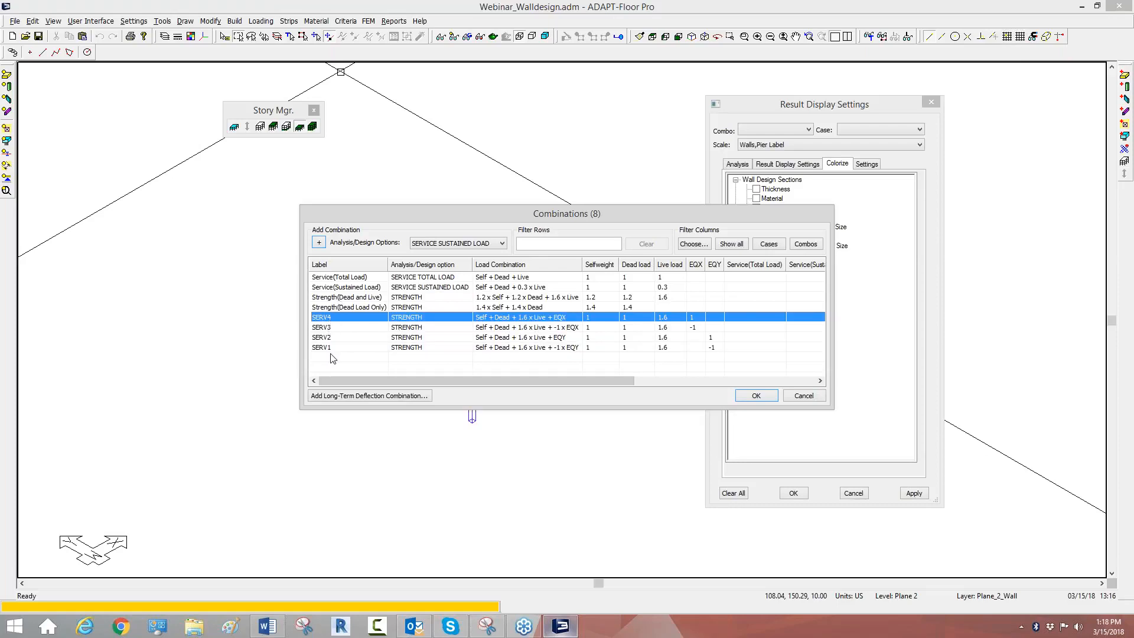
click(336, 319)
text(STR_EX_+)
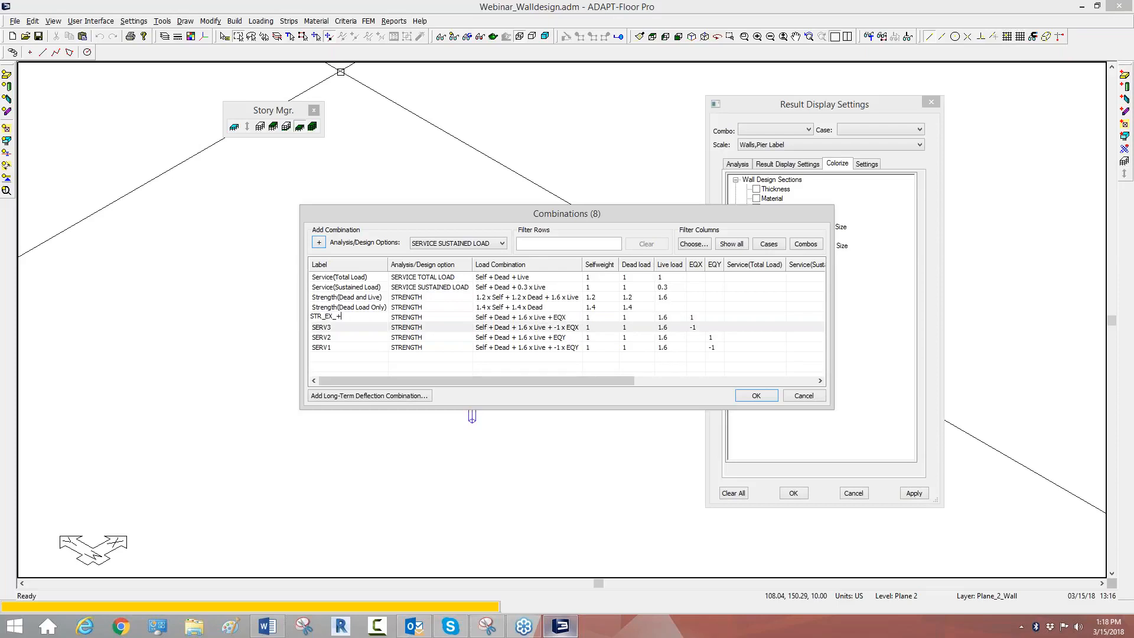
click(331, 329)
click(331, 329)
text(STR)
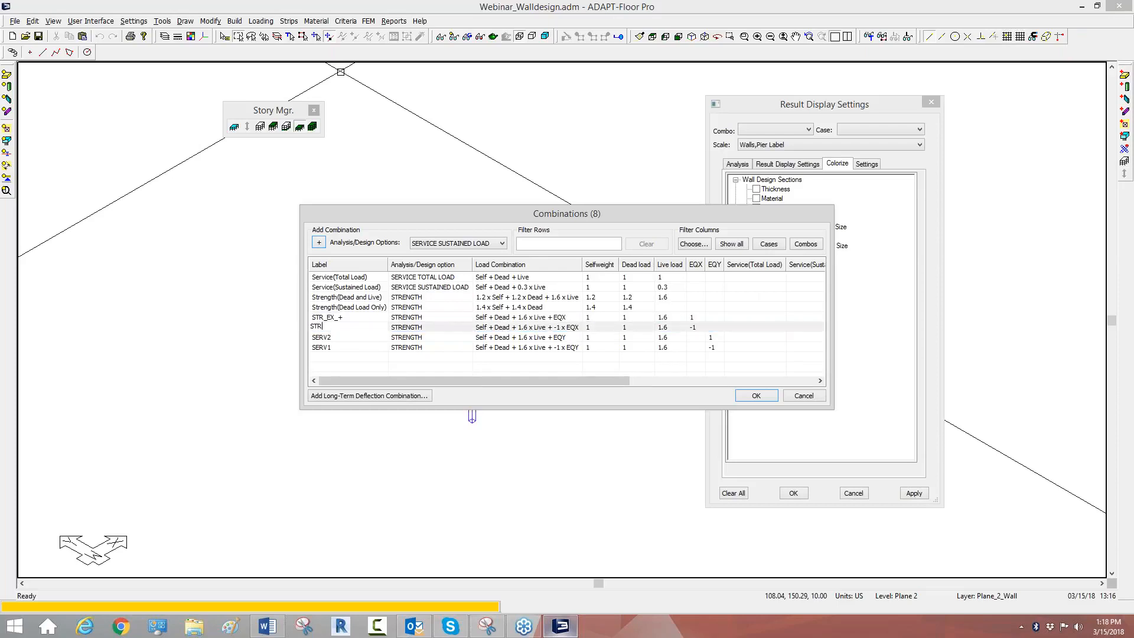
text(_EX_-)
Step: Rename combination SERV2 as STR_EY_+ and SERV1 as STR_EY_-, and accept the combinations
click(326, 334)
click(326, 335)
text(STR_EY_+)
click(322, 348)
click(322, 348)
text(STR_EY)
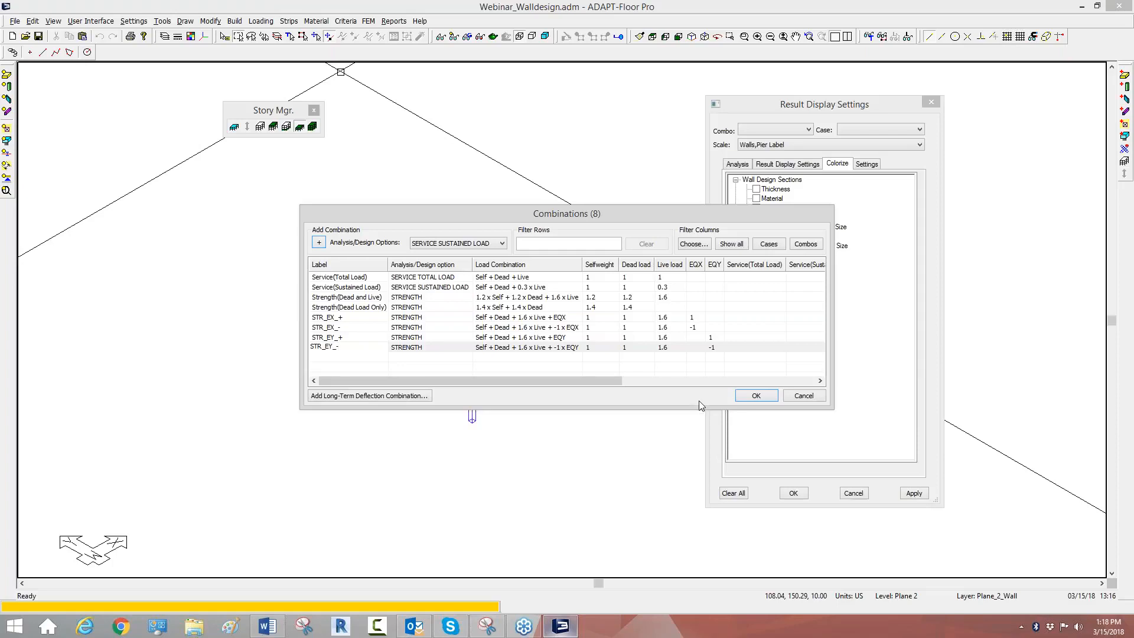
click(747, 396)
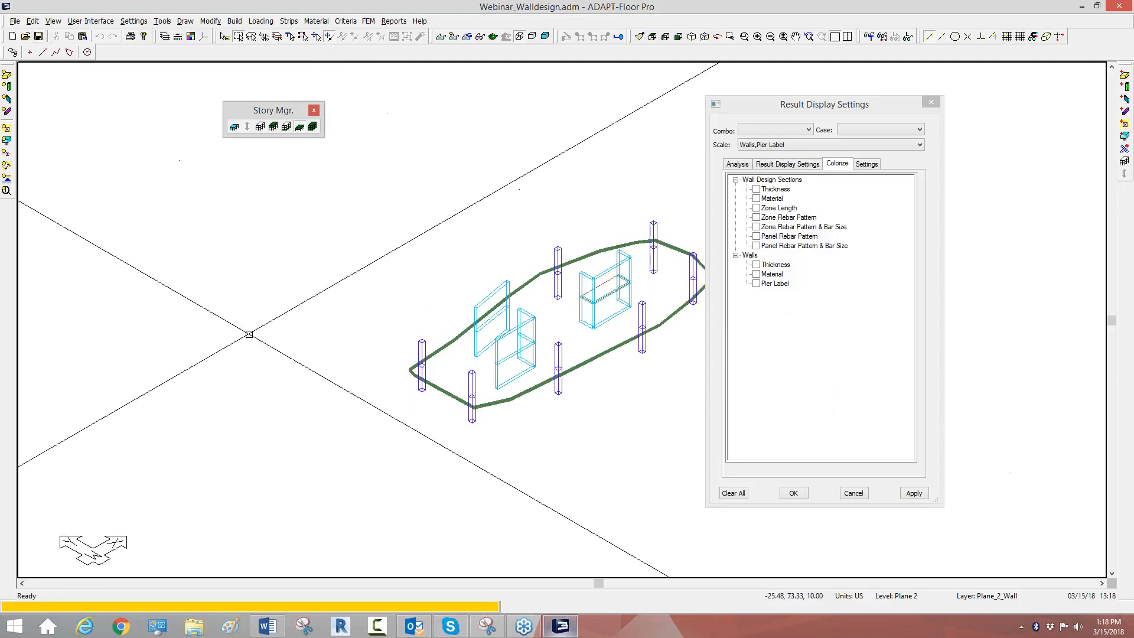
Step: Display all levels of the structure together
click(313, 126)
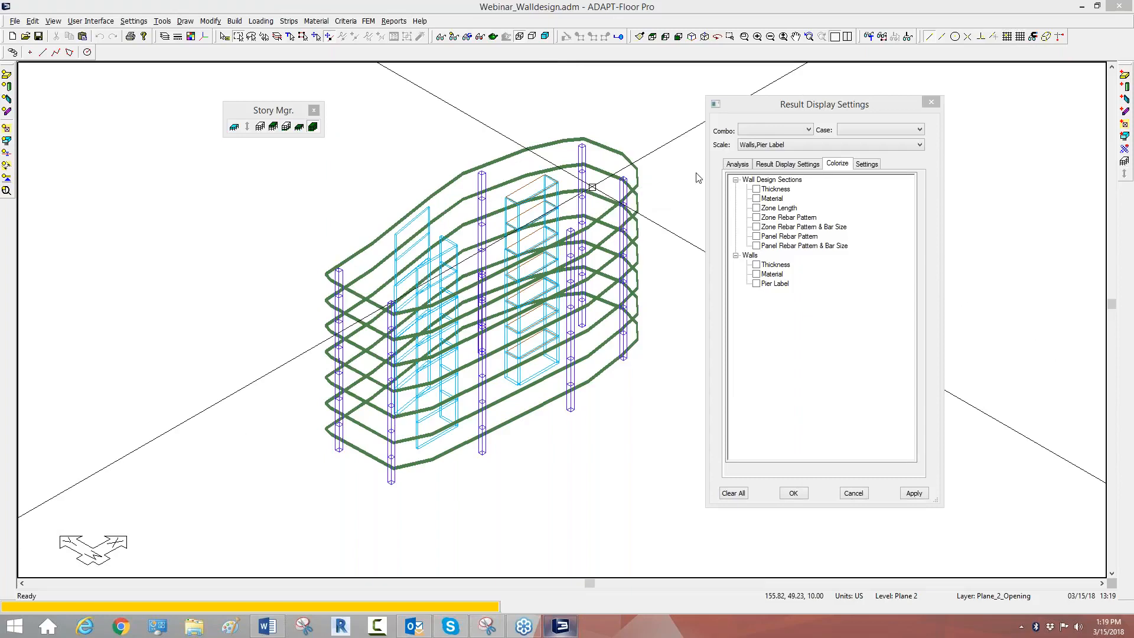
Step: Open the ADAPT Integration Console wizard to view its modeling program options, cancel it and return to ADAPT-Floor Pro
click(1081, 8)
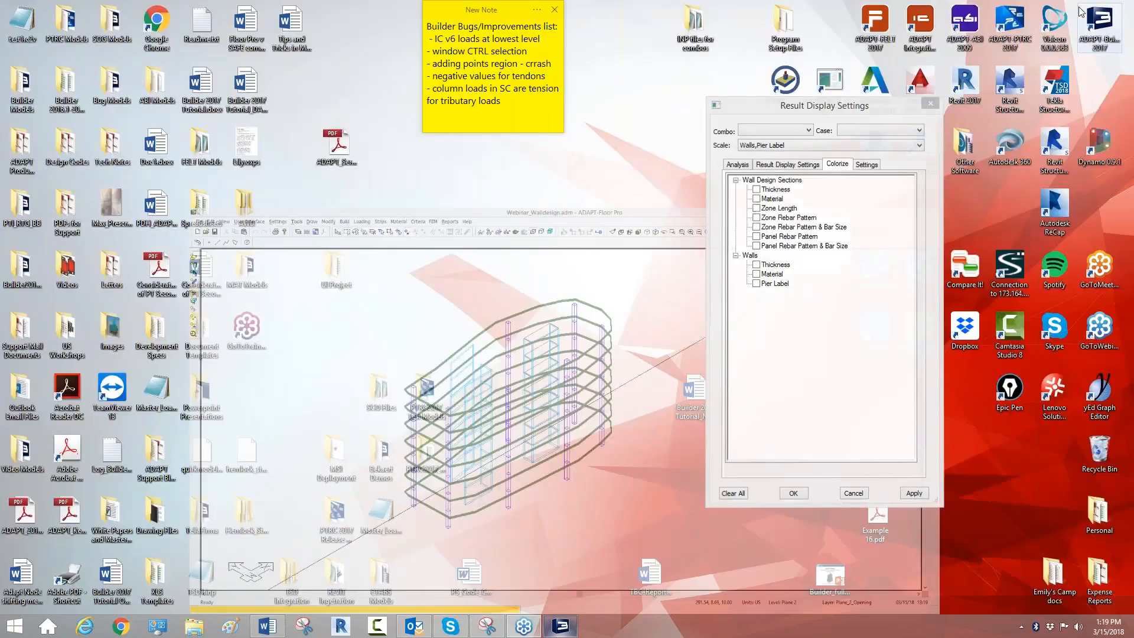
double_click(921, 24)
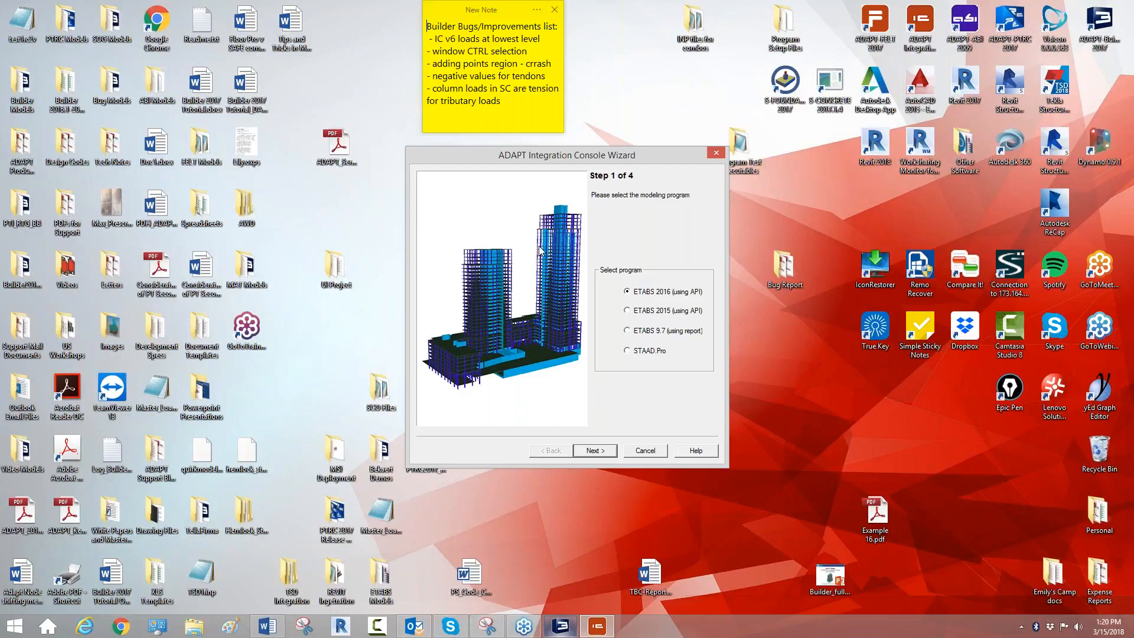
click(652, 453)
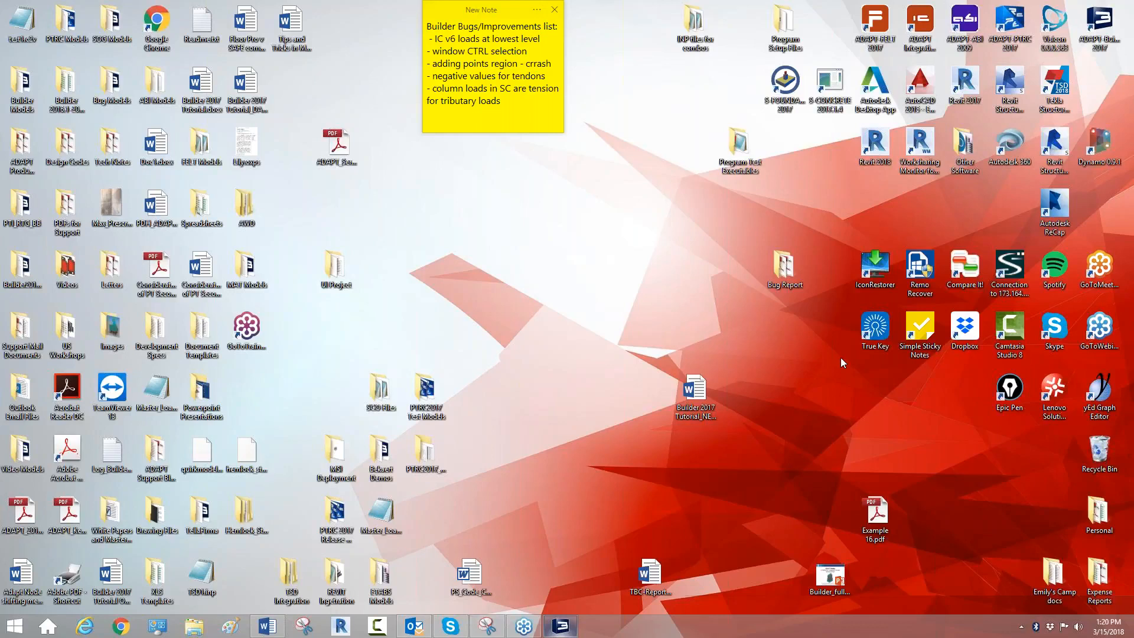
click(562, 628)
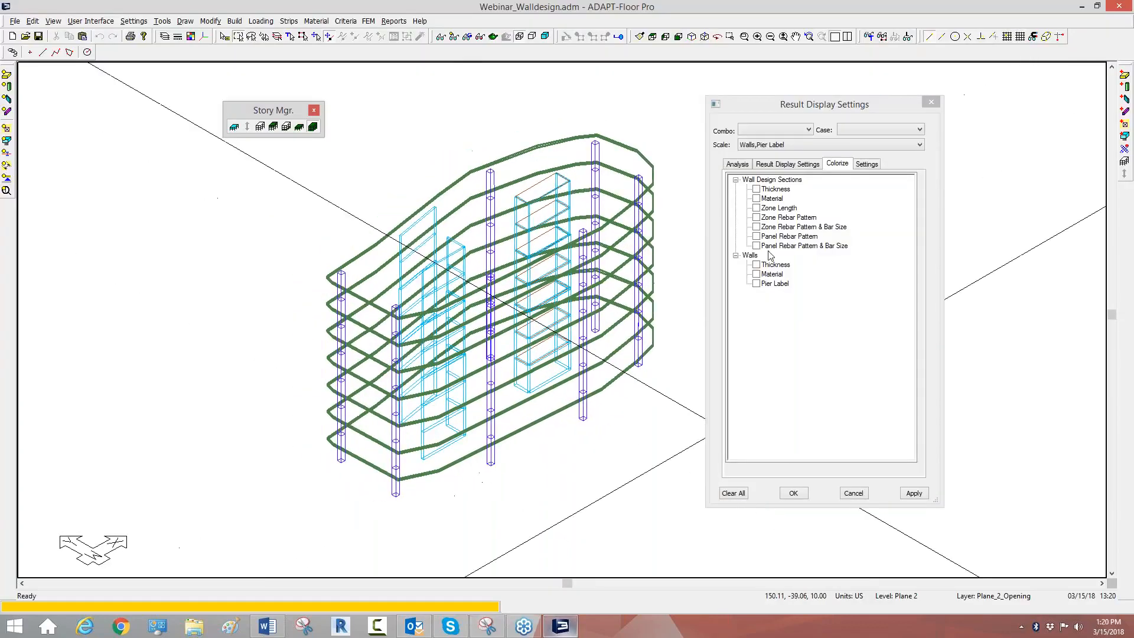
Step: Hide the slabs, openings and columns of the full structure and show the remaining walls in plan view
middle_drag(529, 344, 469, 347)
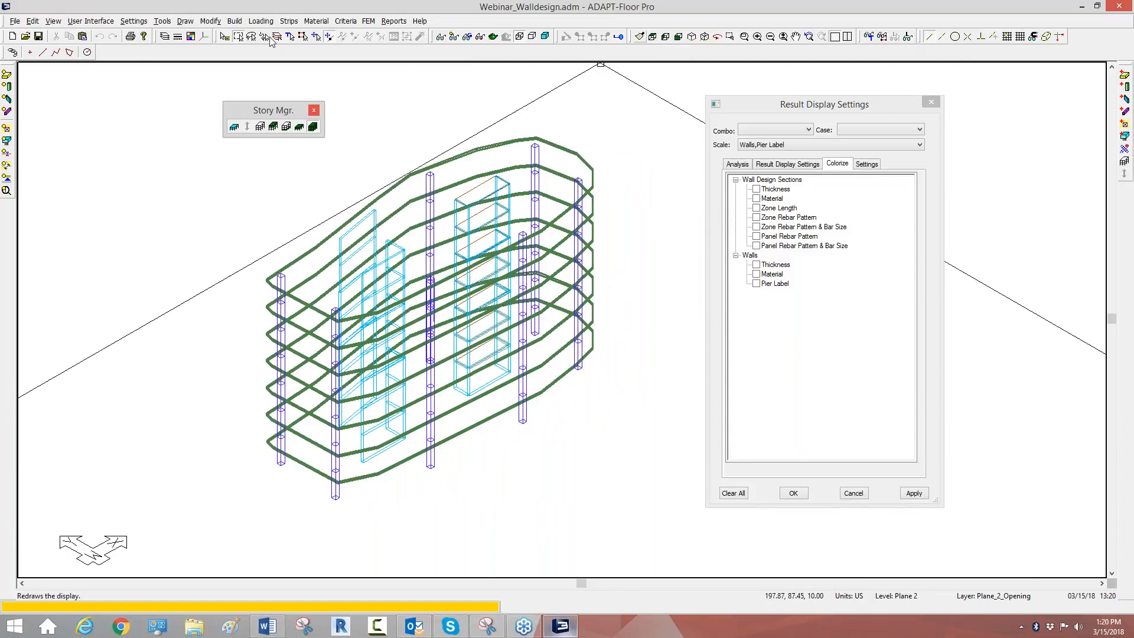
click(6, 75)
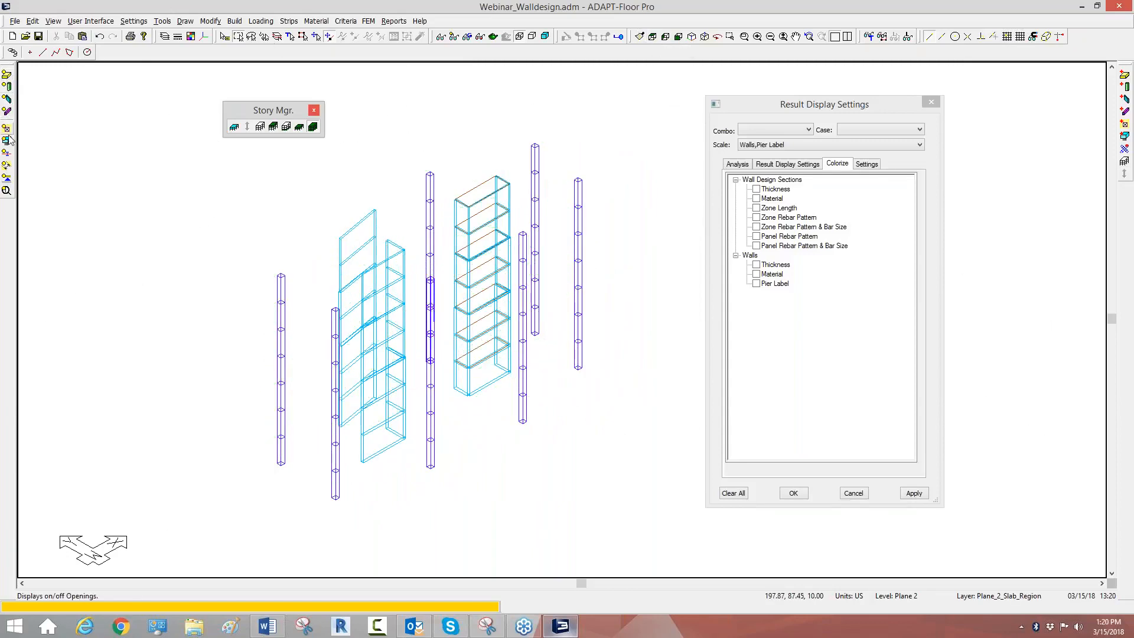
click(6, 128)
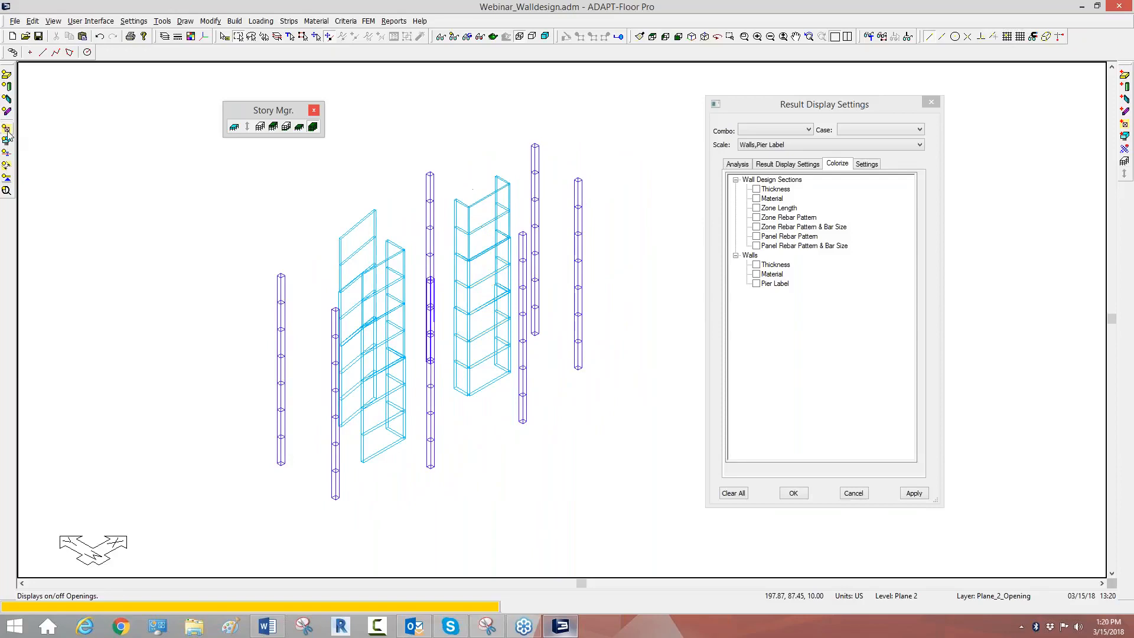
click(6, 86)
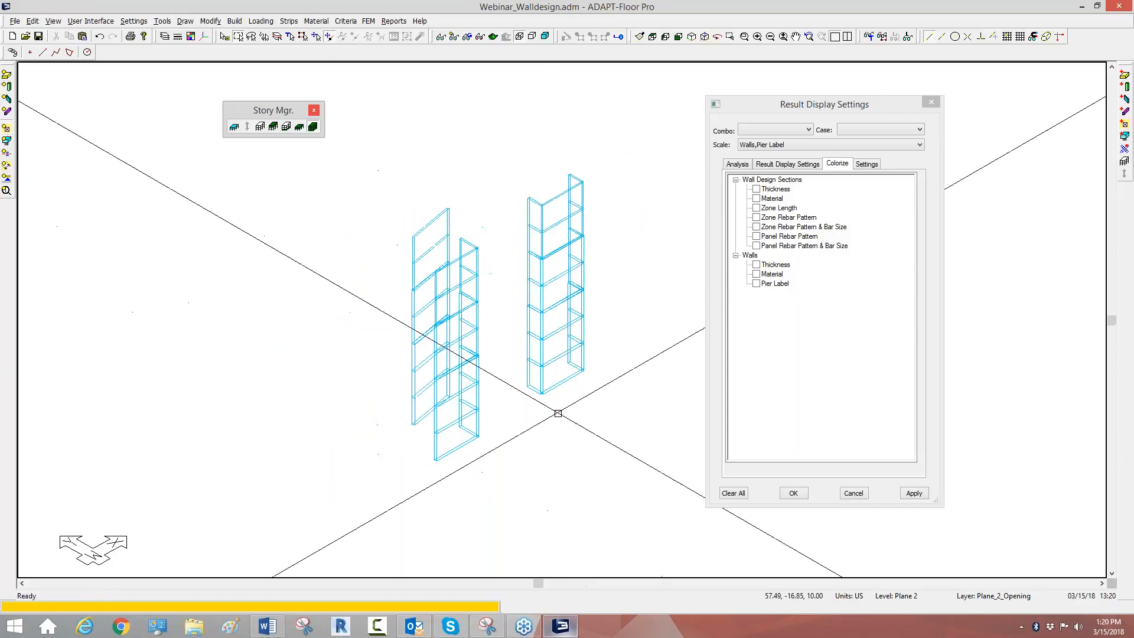
click(654, 38)
scroll(314, 270, down, 3)
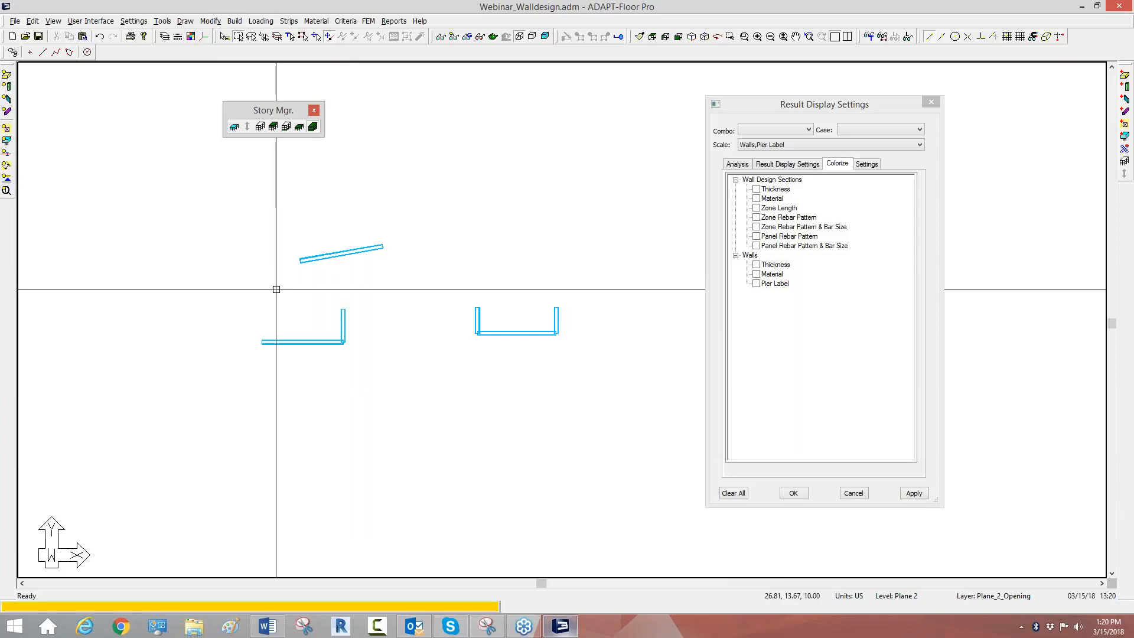
Step: With the single inclined wall selected, add pier labels P2 and P3 to the pier label list
click(381, 248)
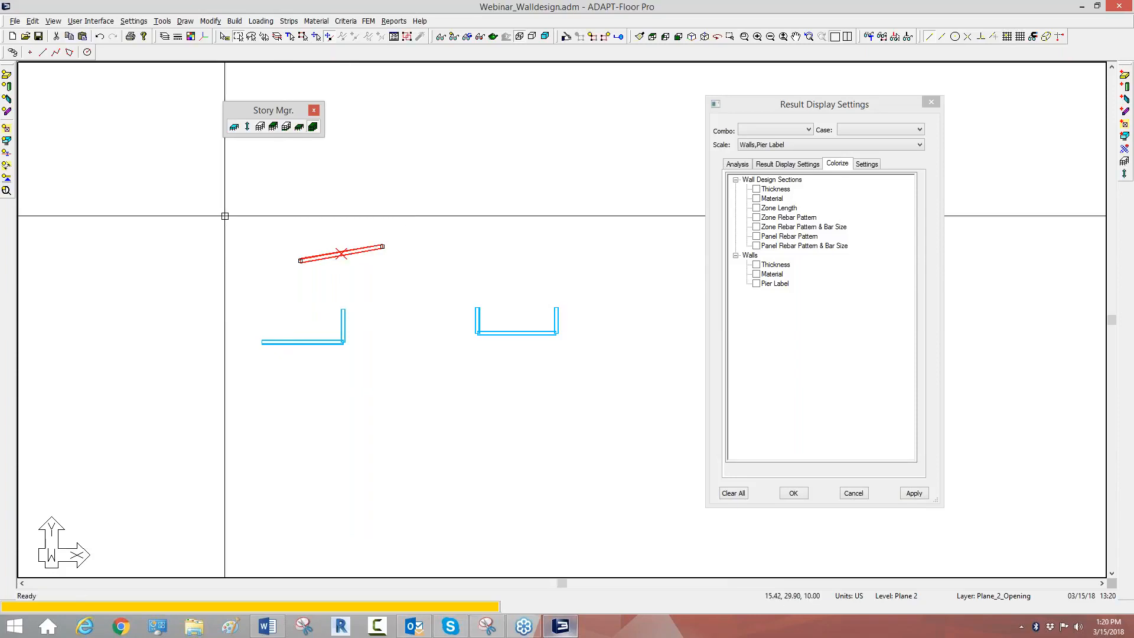
click(368, 21)
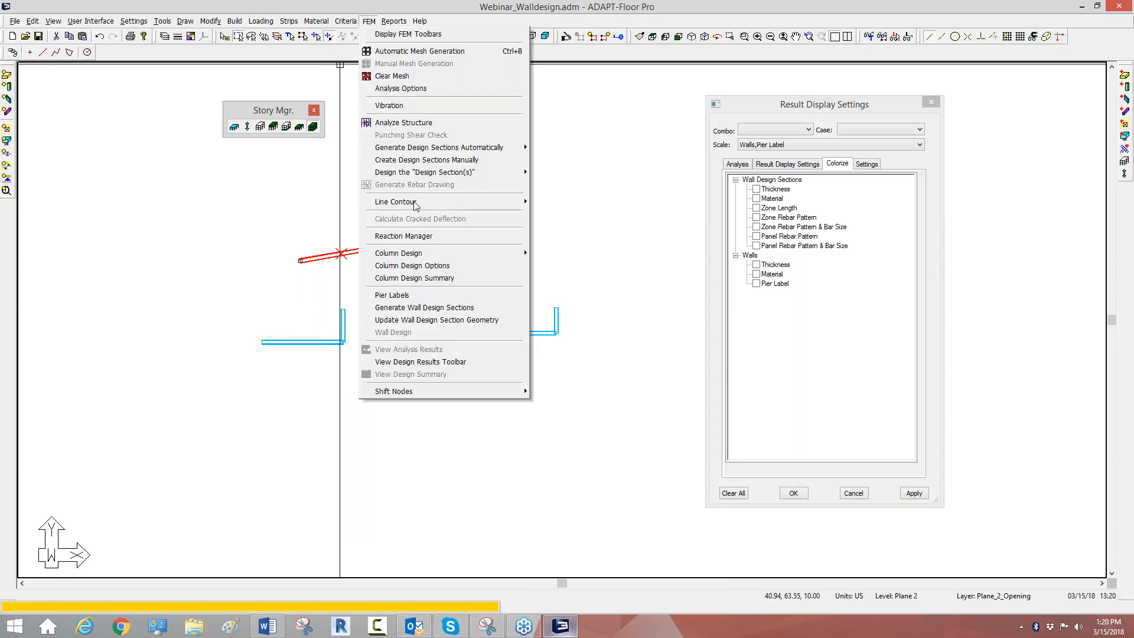
click(414, 295)
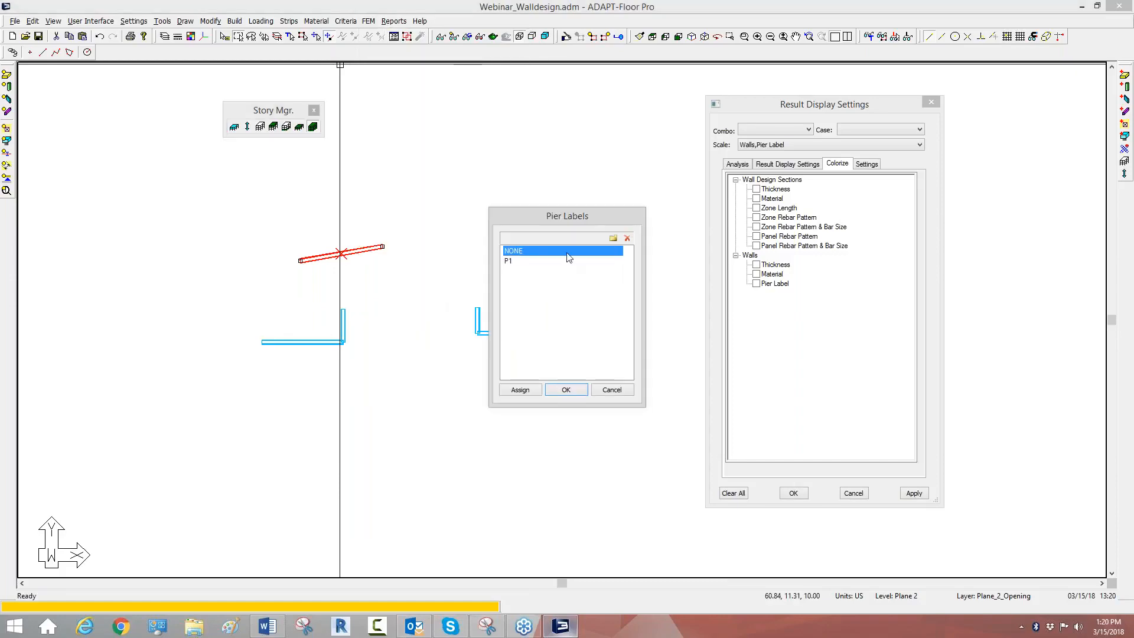
click(613, 238)
text(P2)
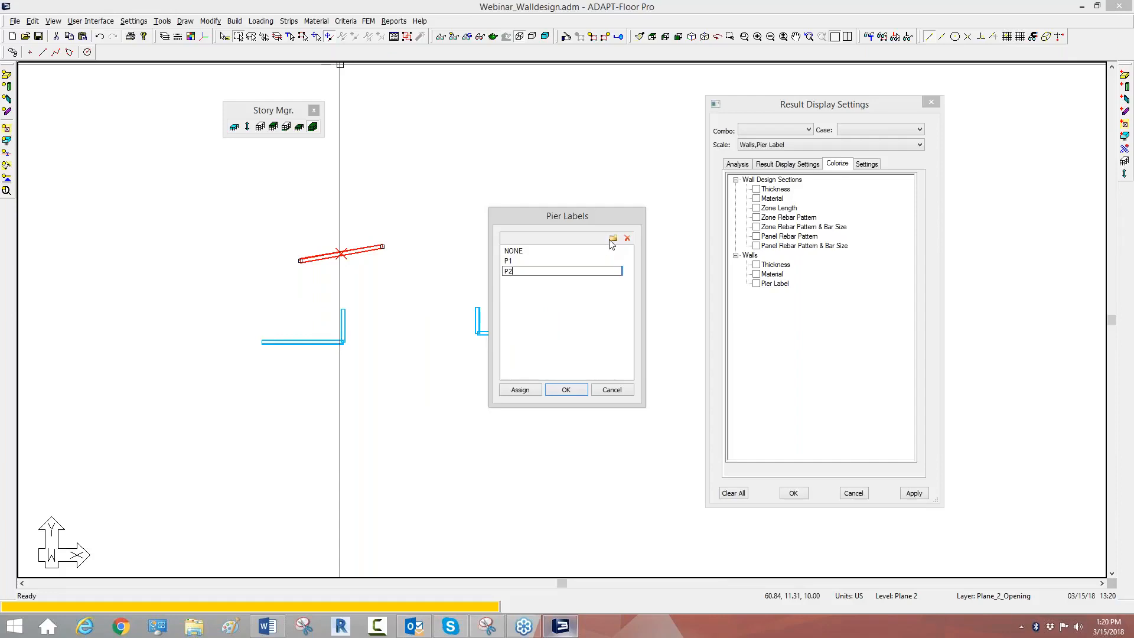
key(Return)
click(614, 239)
text(P3)
key(Return)
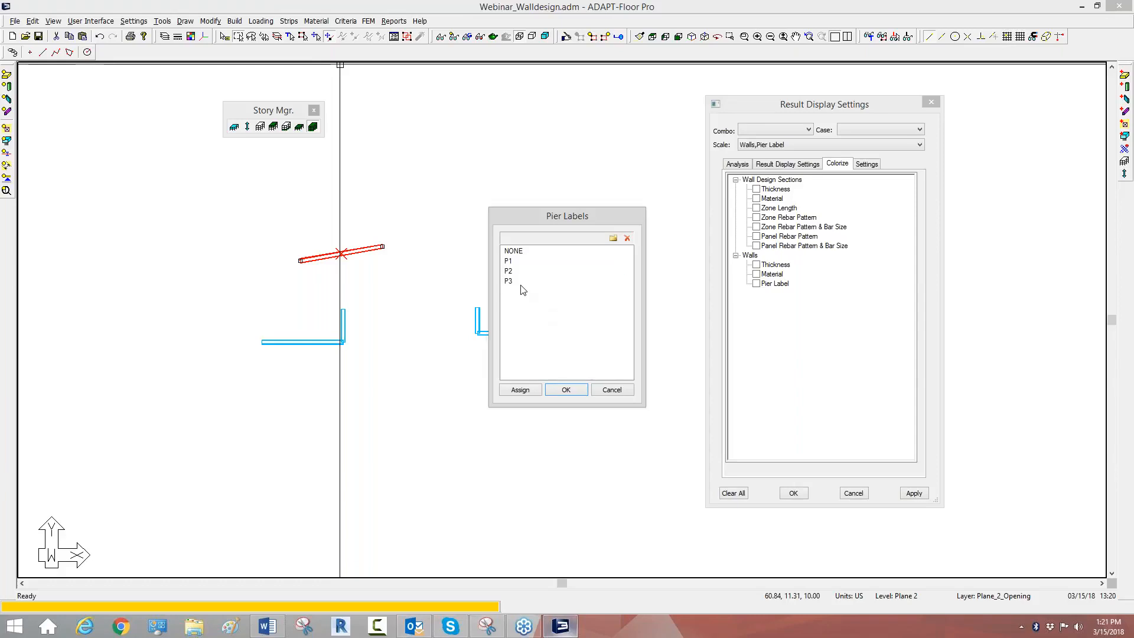
Step: Assign pier label P1 to the selected inclined wall and accept the assignment
click(512, 261)
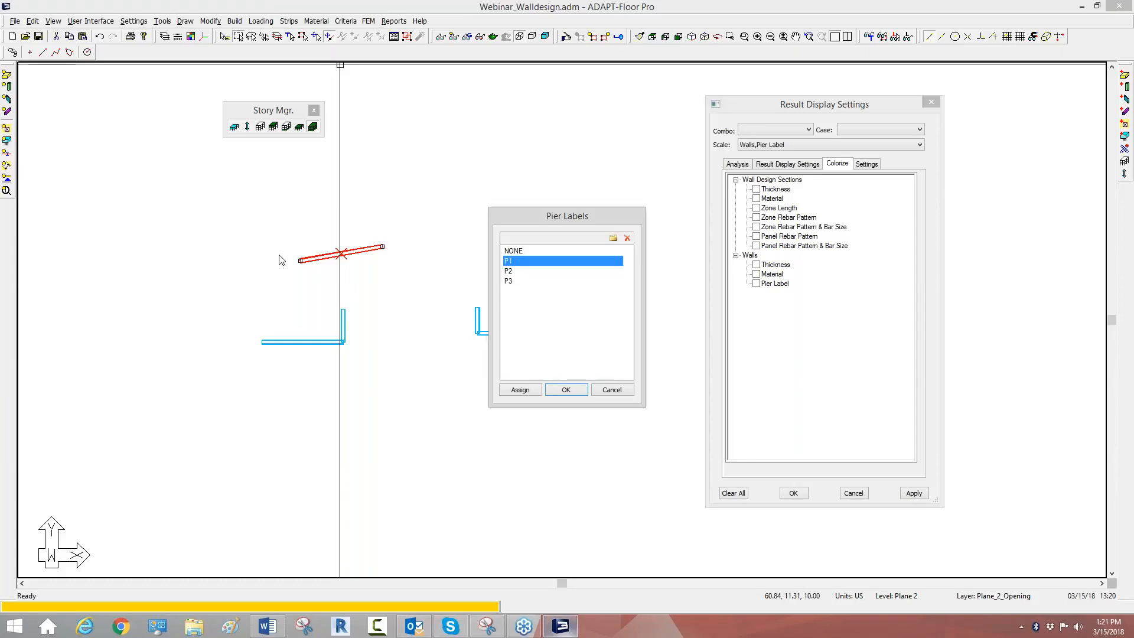
click(520, 390)
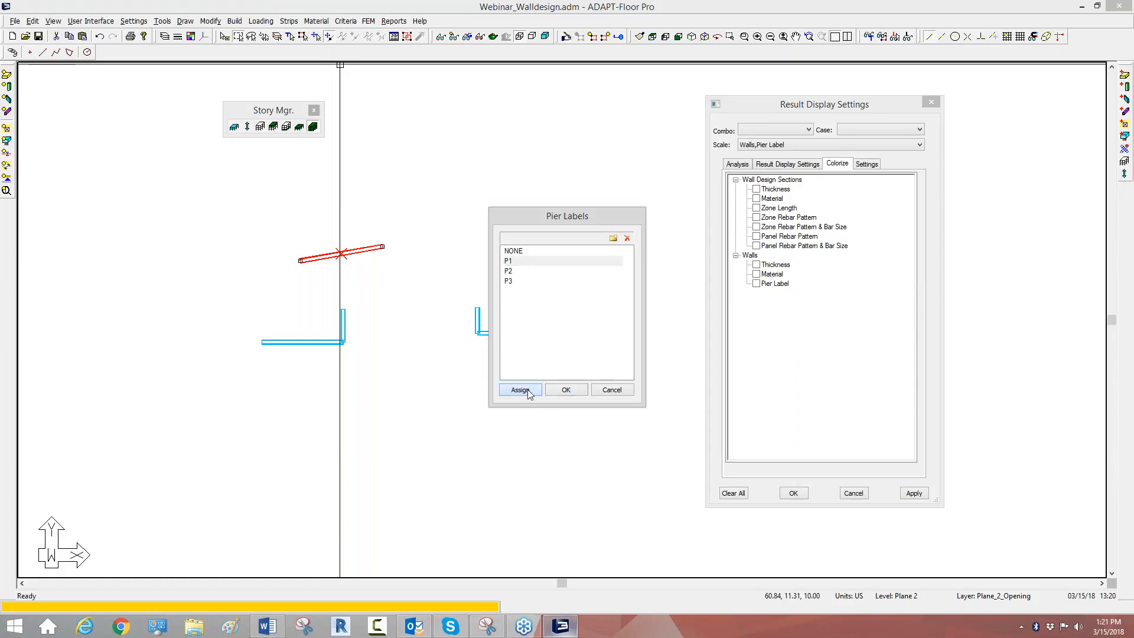
click(565, 390)
Step: Assign pier label P2 to both walls of the L-shaped group
drag(342, 393, 226, 301)
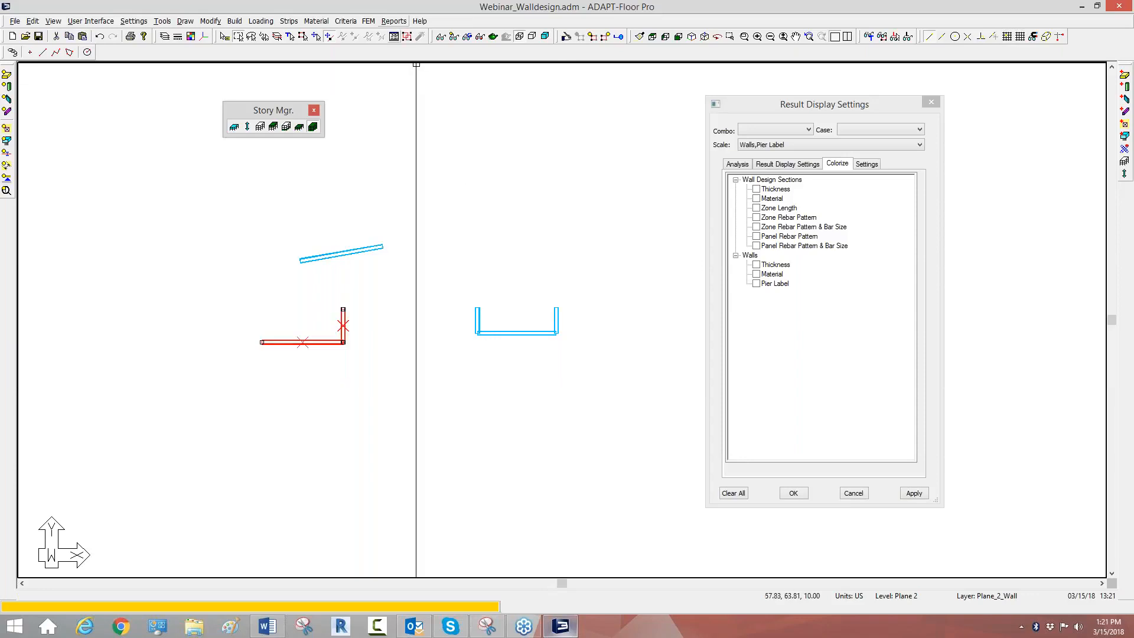
click(368, 21)
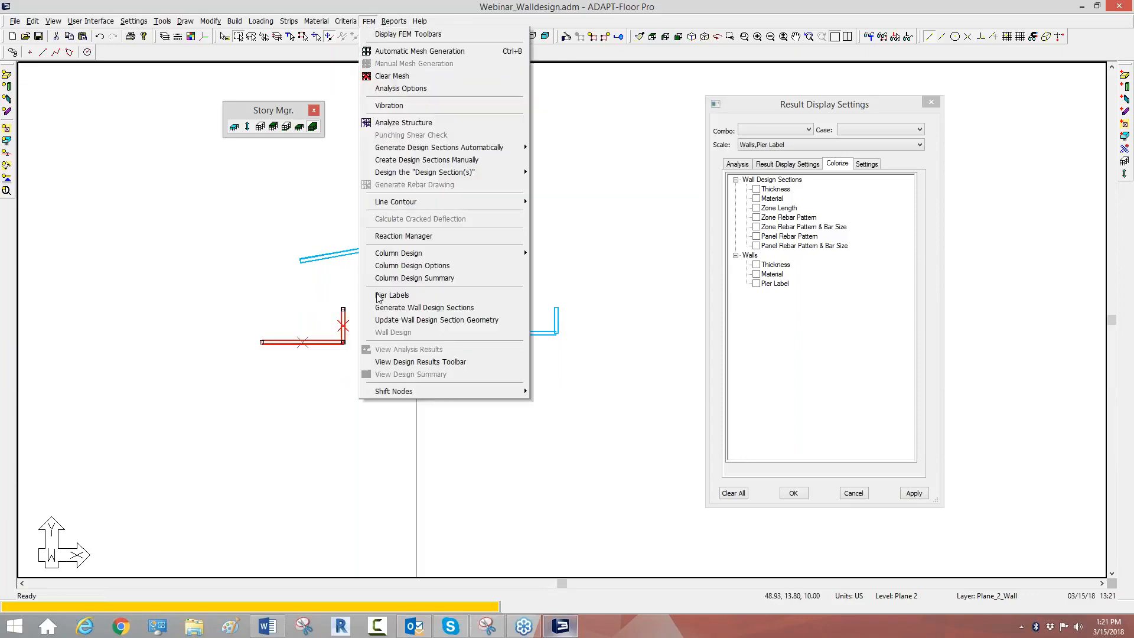
click(379, 295)
click(511, 271)
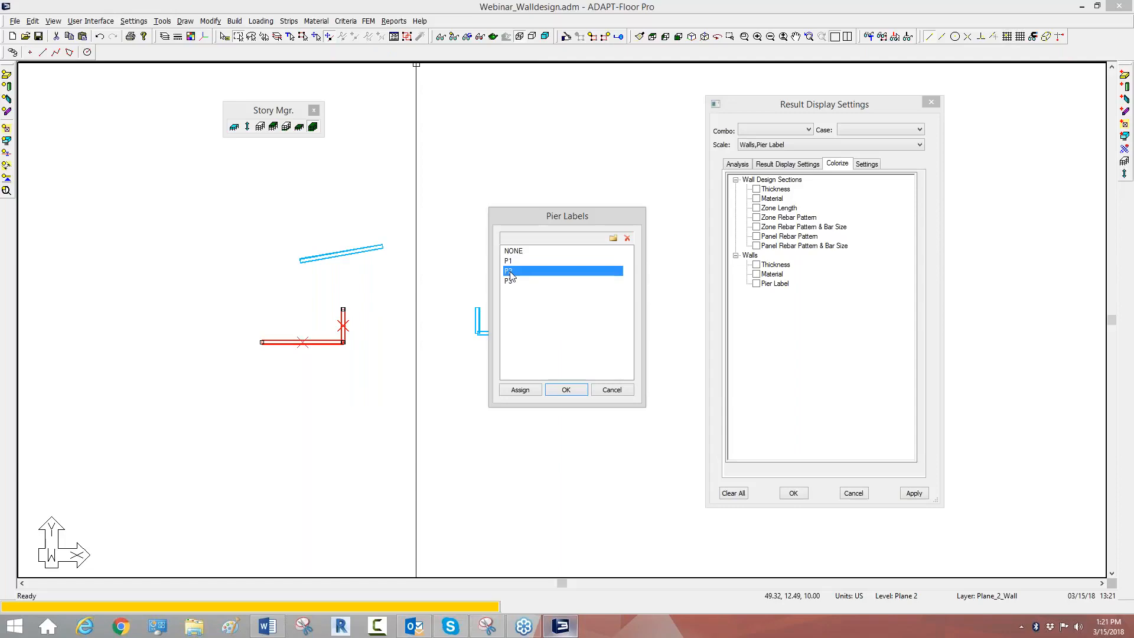
click(522, 391)
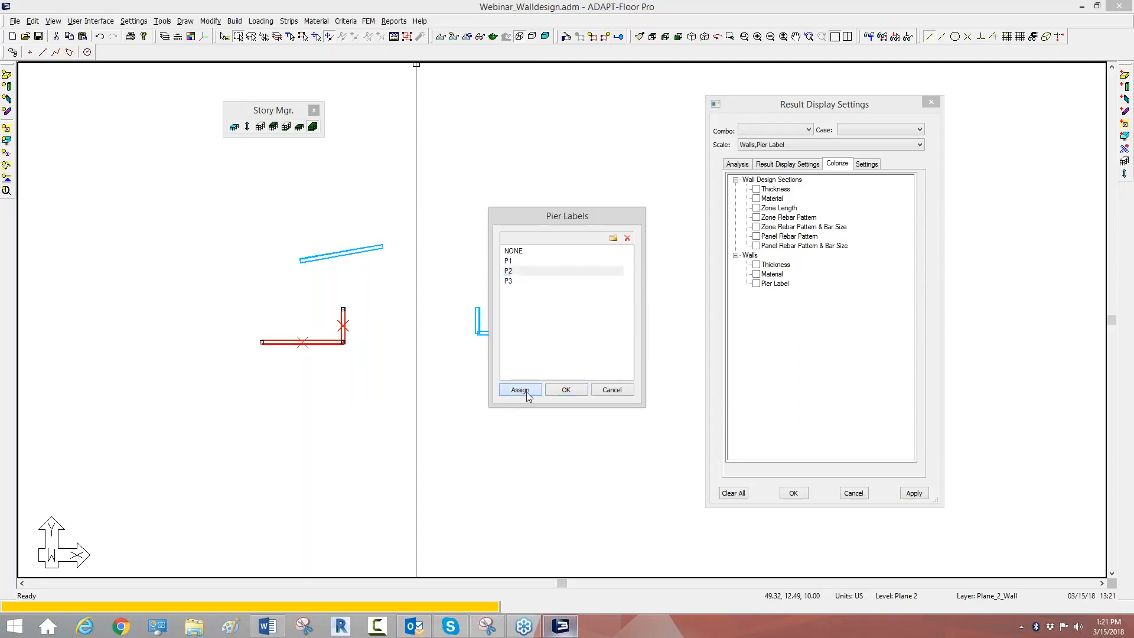
click(564, 391)
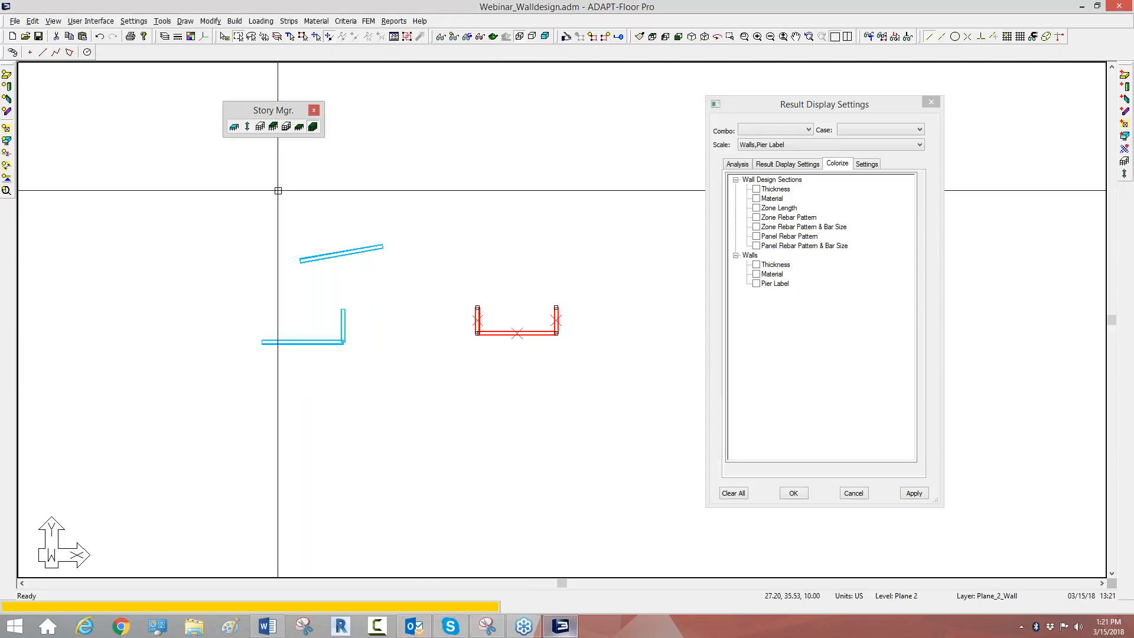
Step: Set the pier of the three walls in the U-shaped group to P3 through their item properties
click(566, 38)
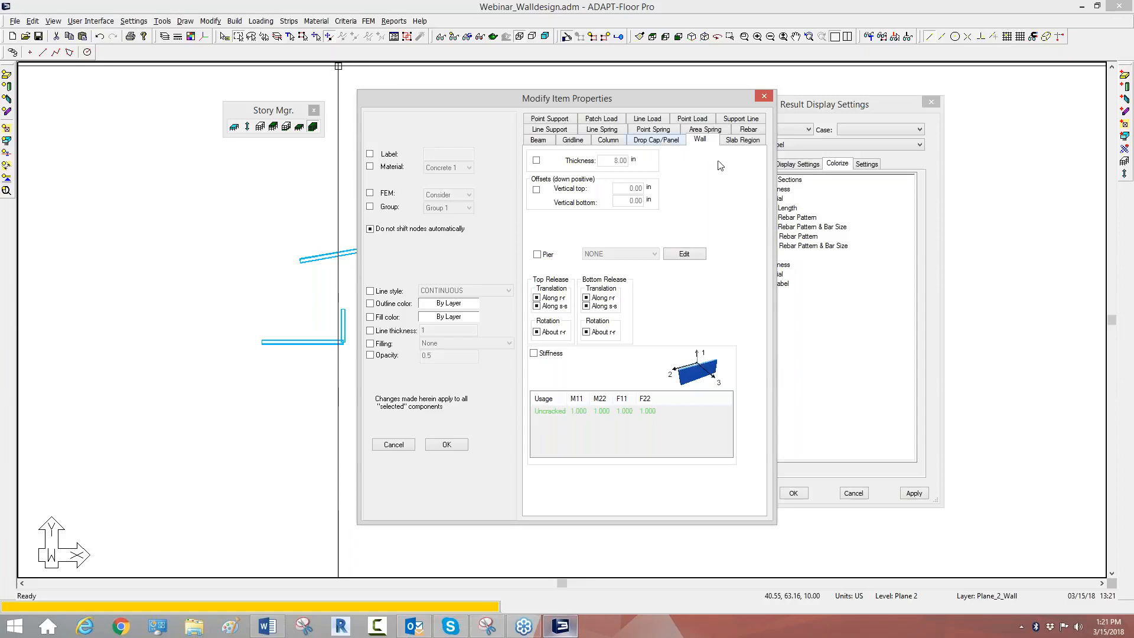
click(547, 255)
click(603, 255)
click(604, 290)
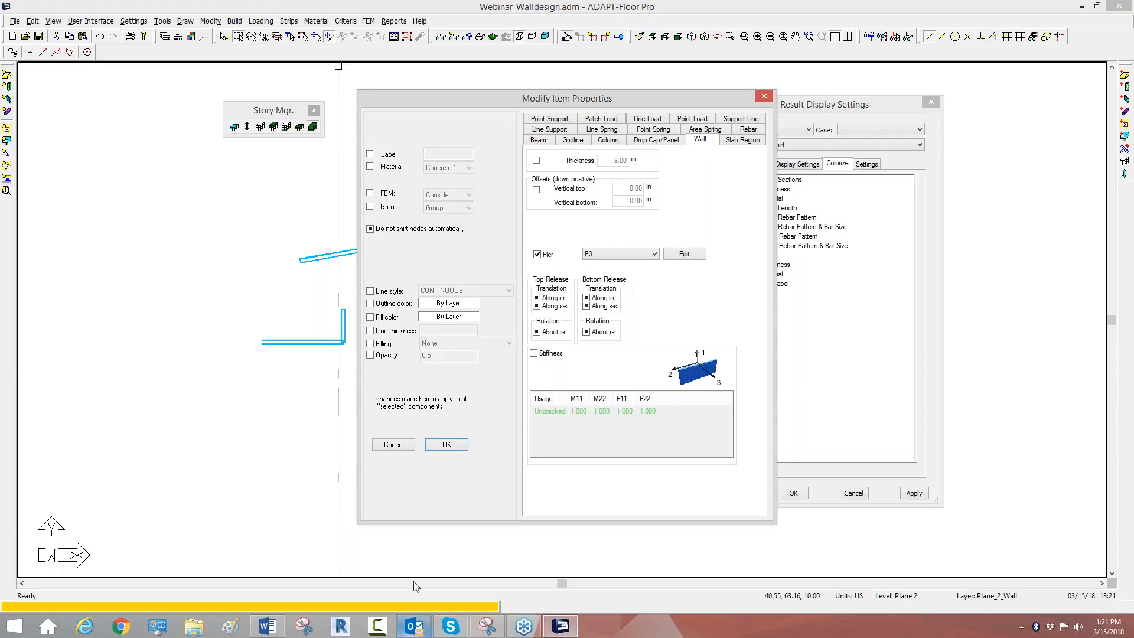
click(456, 447)
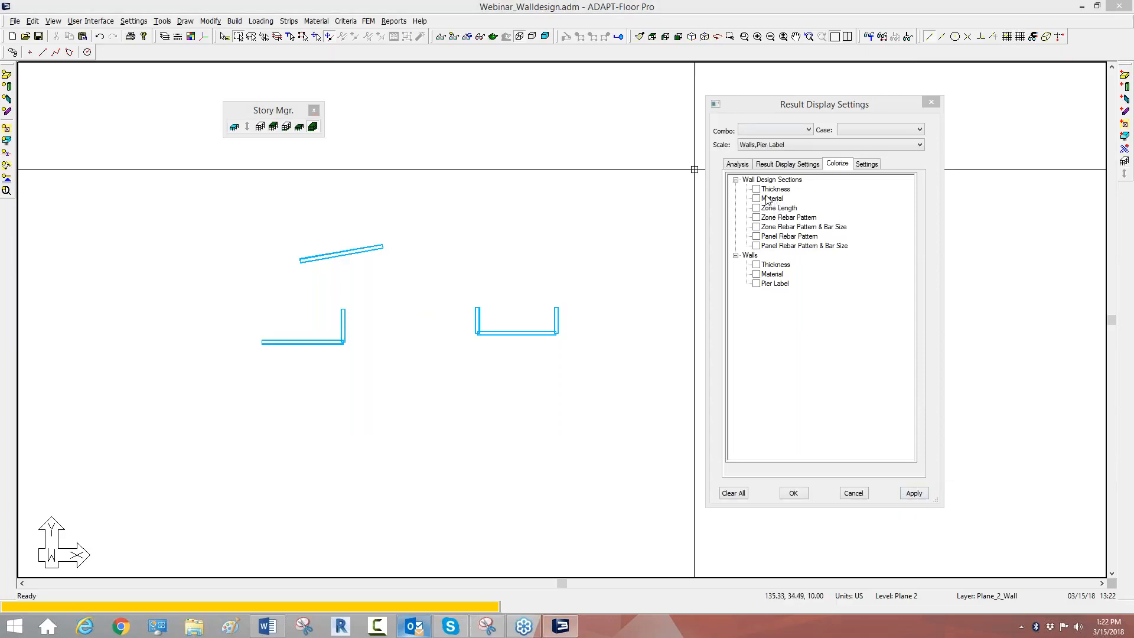
Step: Switch to the desktop, open Master_Loading_ACI.INP in Notepad and examine its list of load combinations
click(1080, 9)
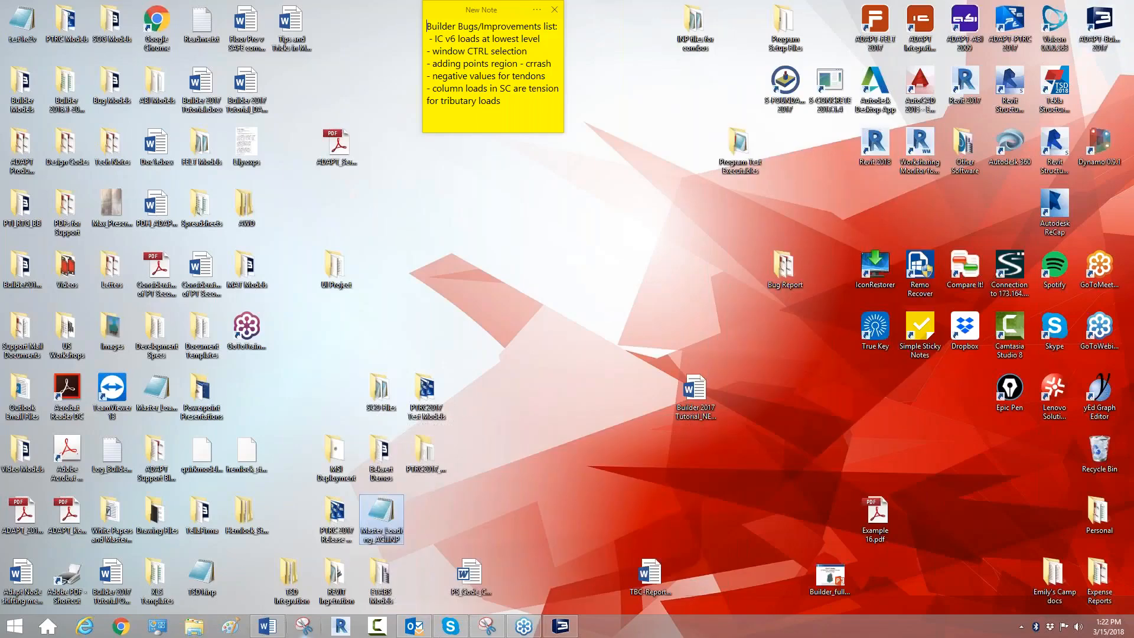
double_click(381, 518)
scroll(433, 329, down, 4)
scroll(421, 314, up, 3)
scroll(378, 254, down, 3)
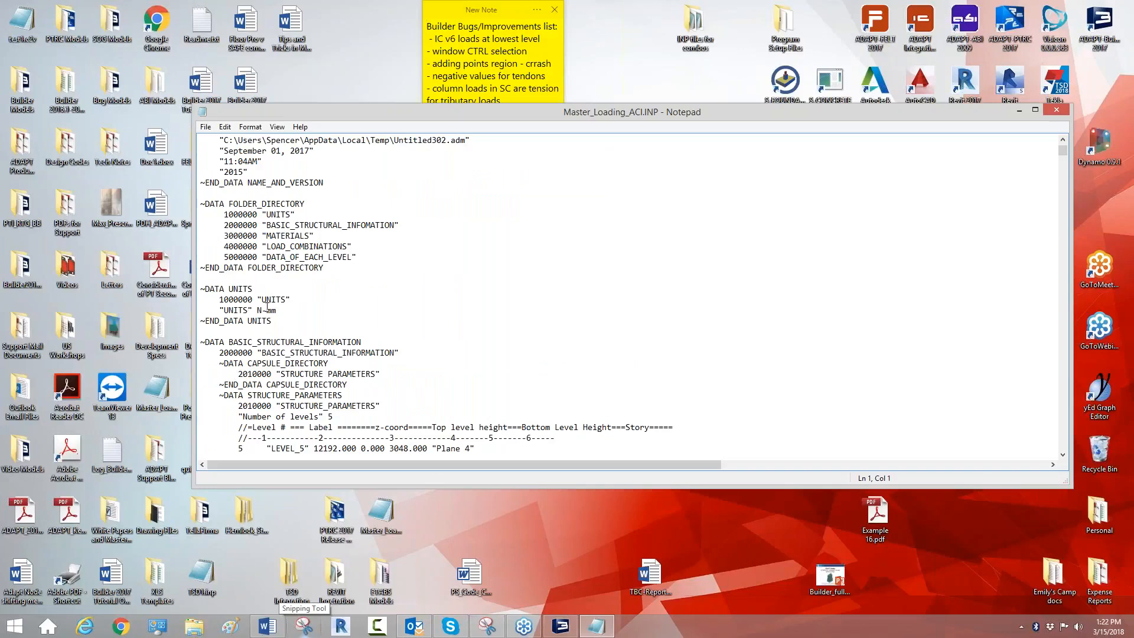
scroll(268, 306, down, 4)
scroll(320, 350, down, 8)
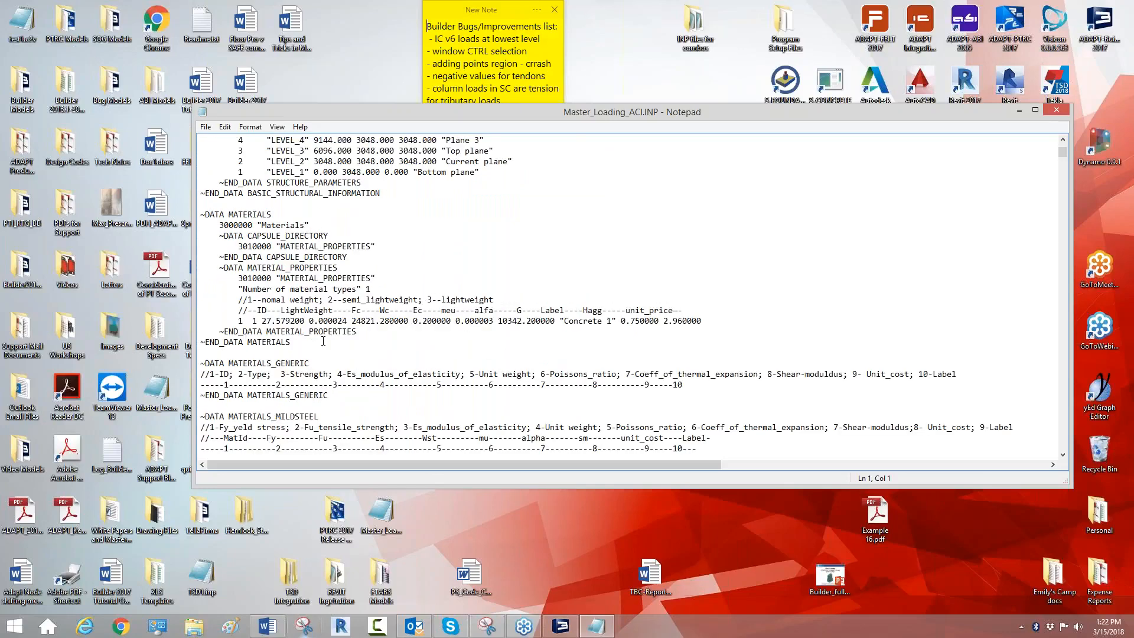
scroll(206, 289, down, 11)
scroll(254, 278, up, 4)
scroll(286, 309, down, 5)
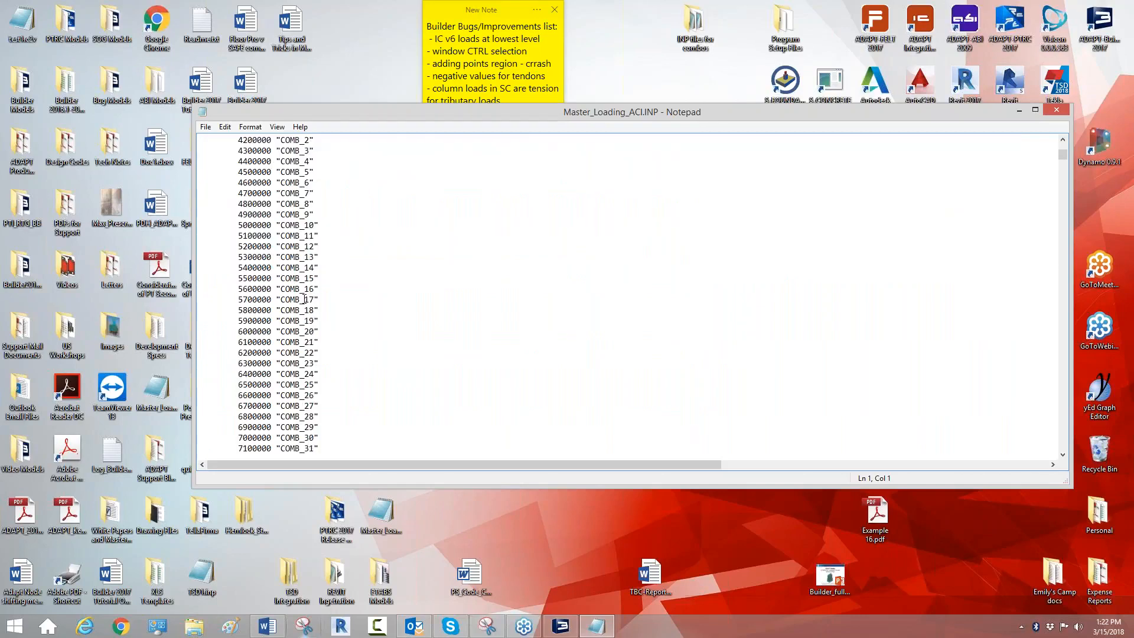
scroll(309, 280, down, 20)
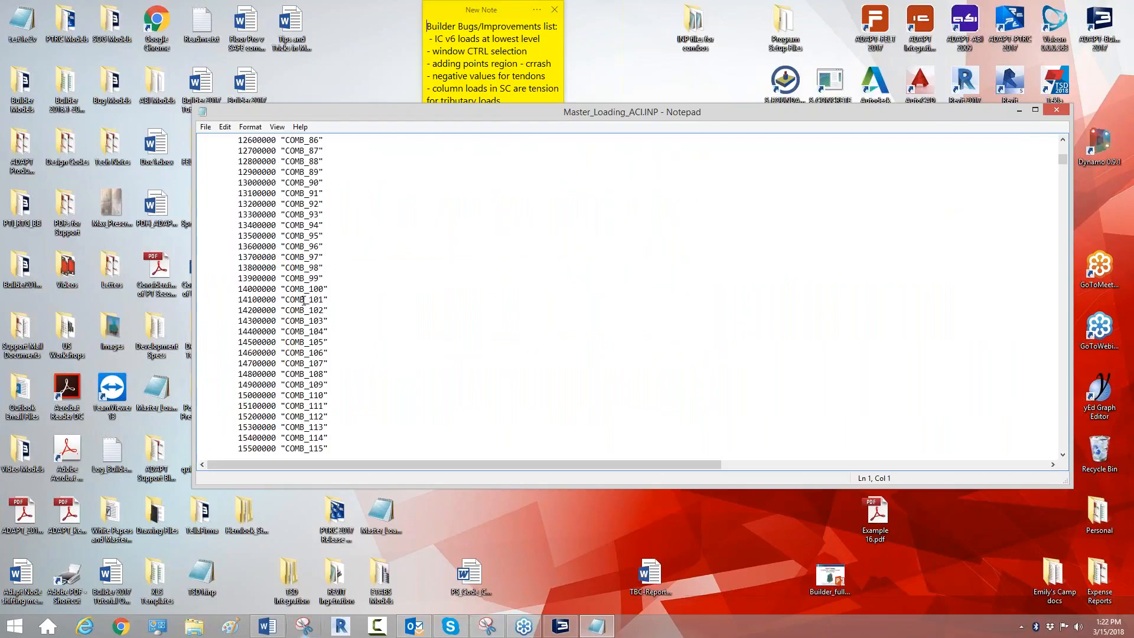
scroll(303, 299, down, 12)
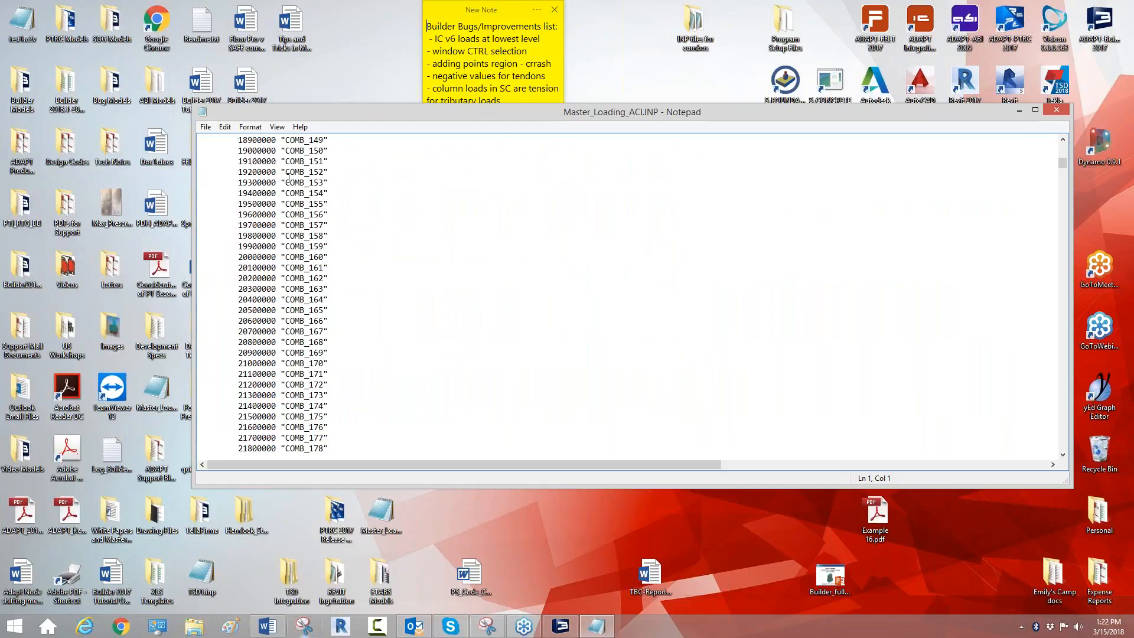
scroll(287, 188, up, 5)
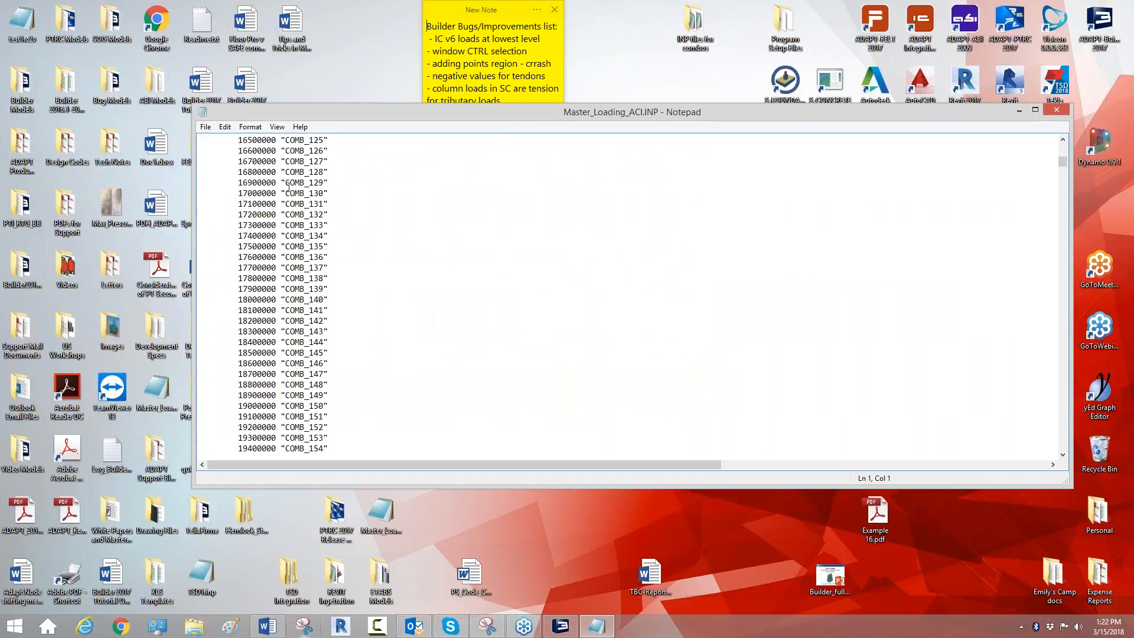
scroll(288, 188, down, 20)
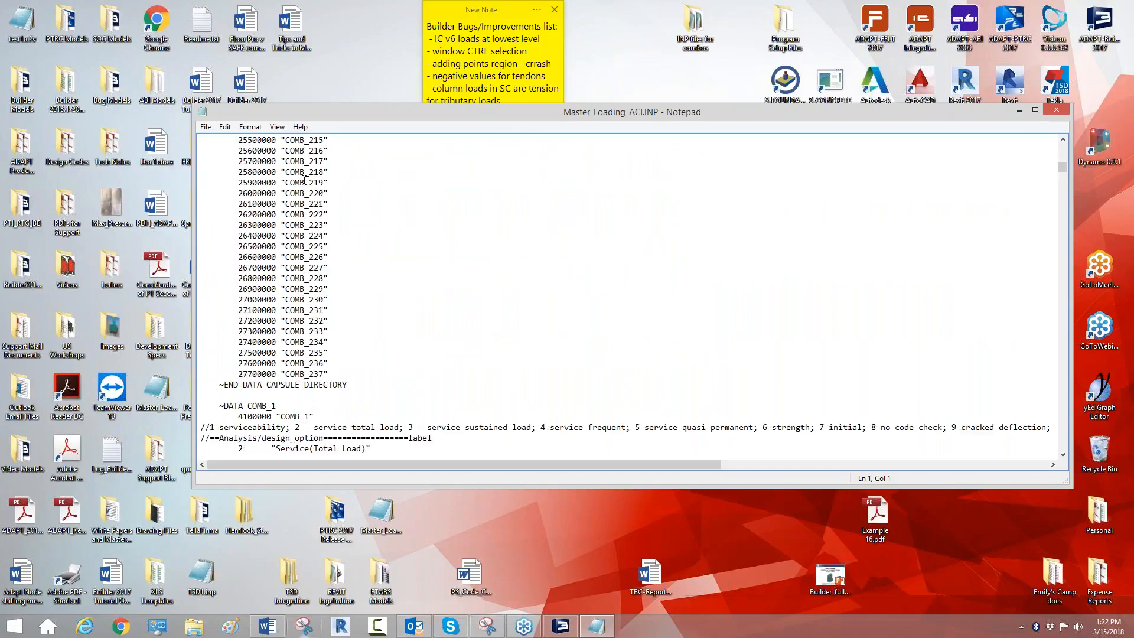
Step: Examine the load factors in the combination definitions, including COMB_2's live load factor, close the file and switch back to ADAPT-Floor Pro
scroll(259, 304, down, 3)
drag(314, 226, 300, 225)
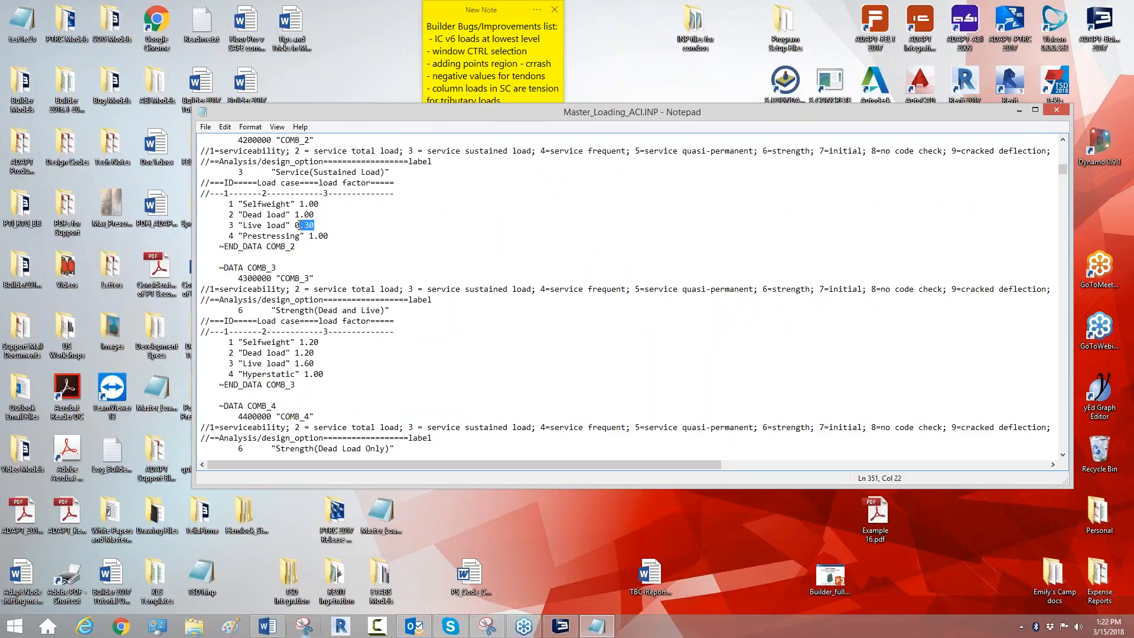
click(348, 233)
scroll(347, 248, down, 20)
scroll(347, 255, down, 13)
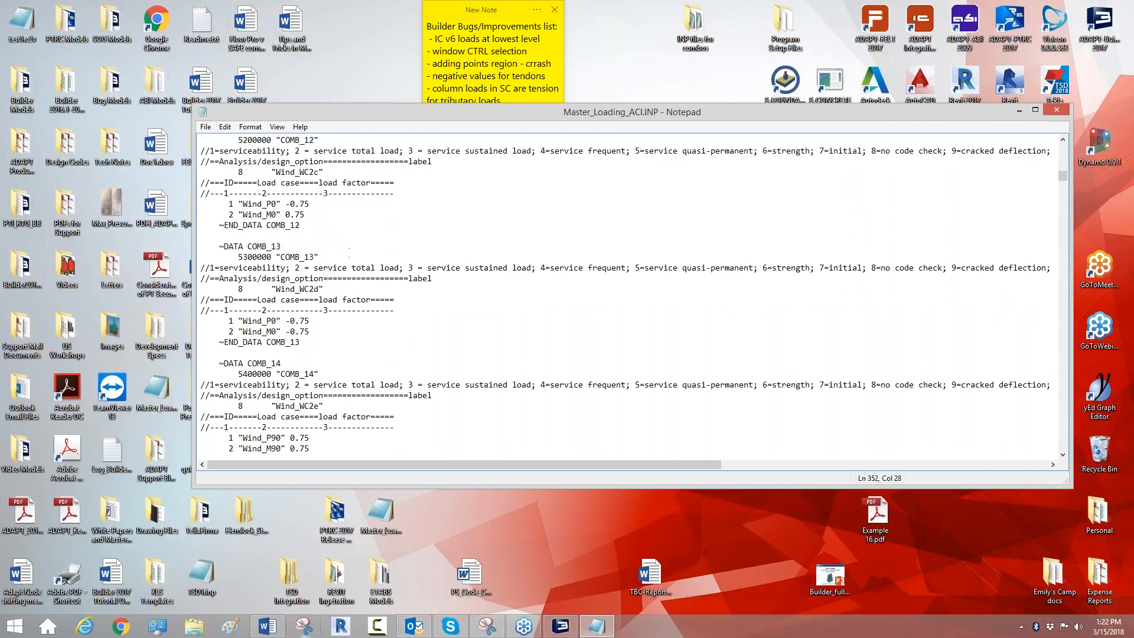
click(1058, 111)
click(561, 625)
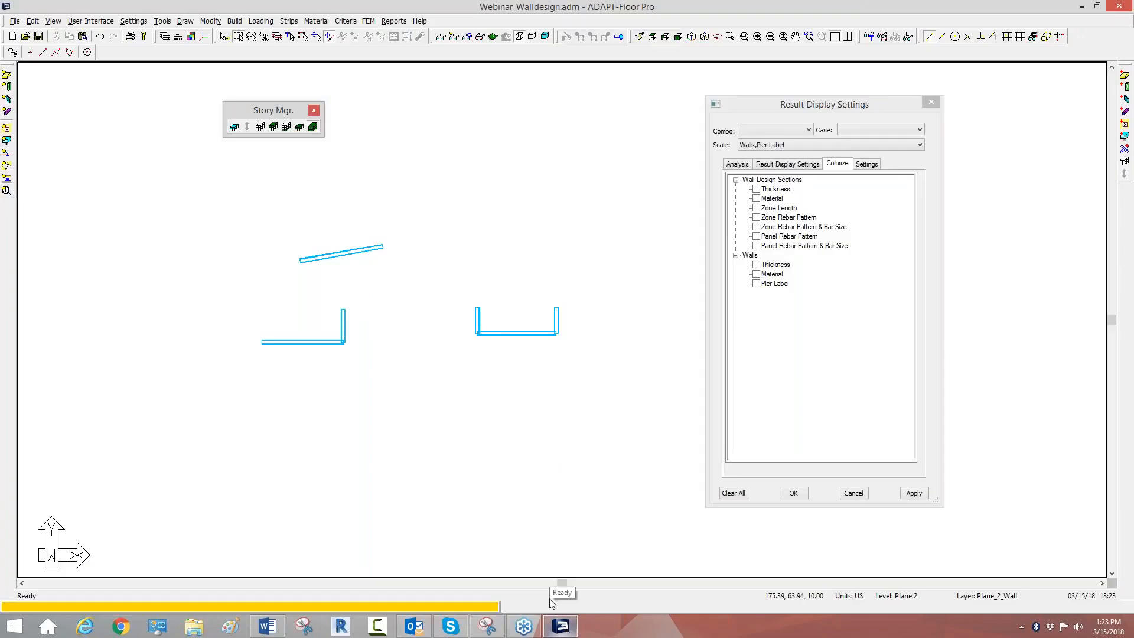
Step: Turn on Display Label under the pier actions in the analysis results to show the walls' pier labels
click(748, 169)
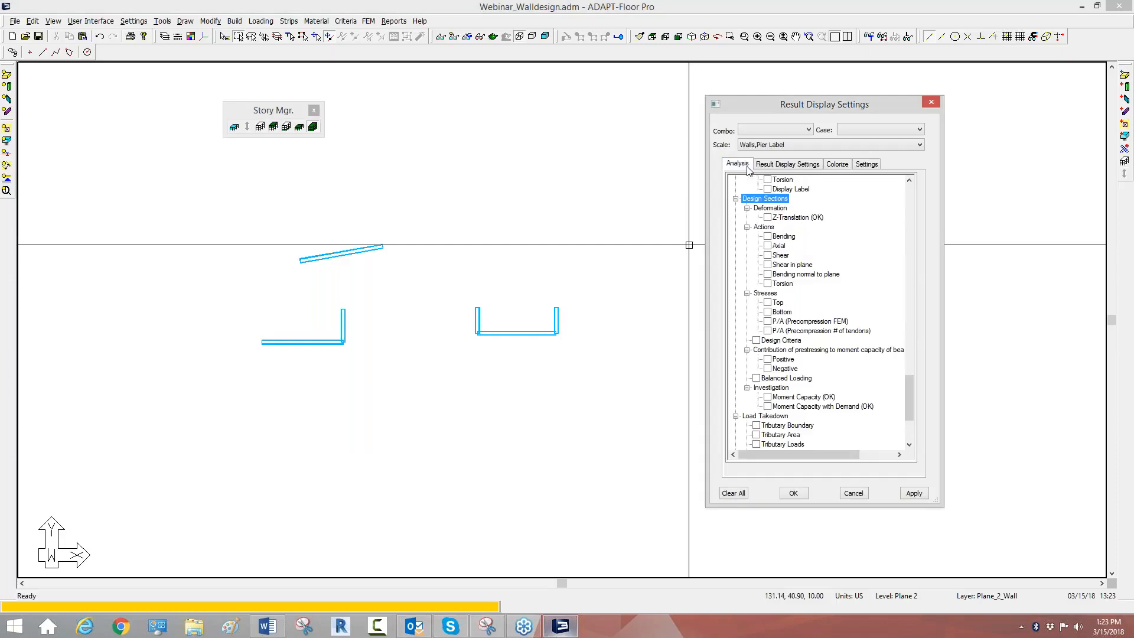
drag(910, 384, 905, 345)
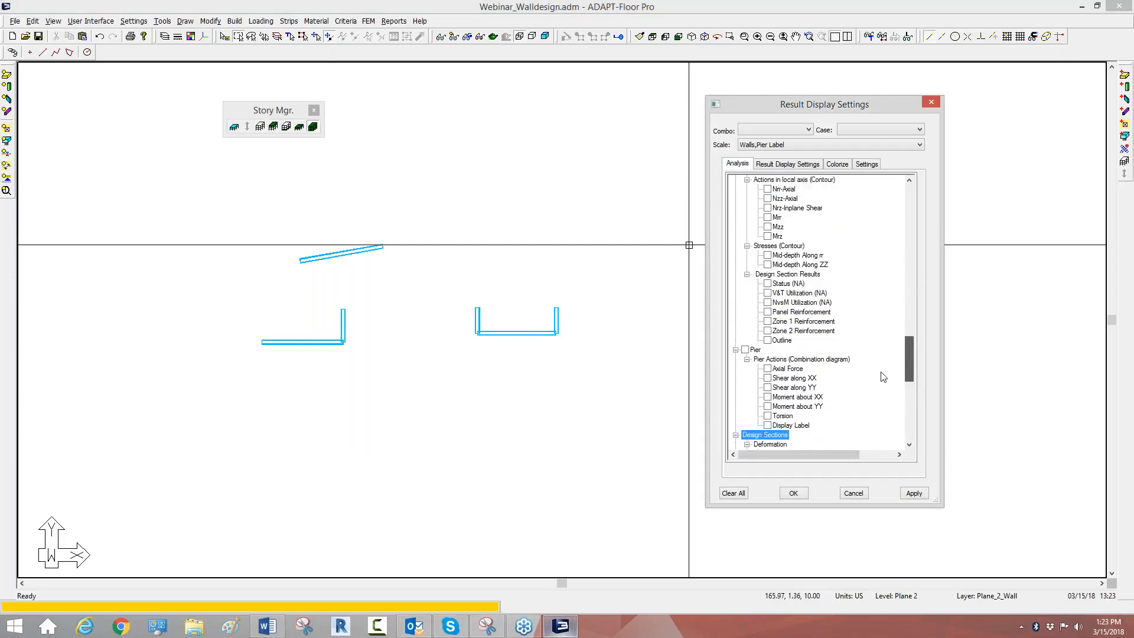
click(767, 426)
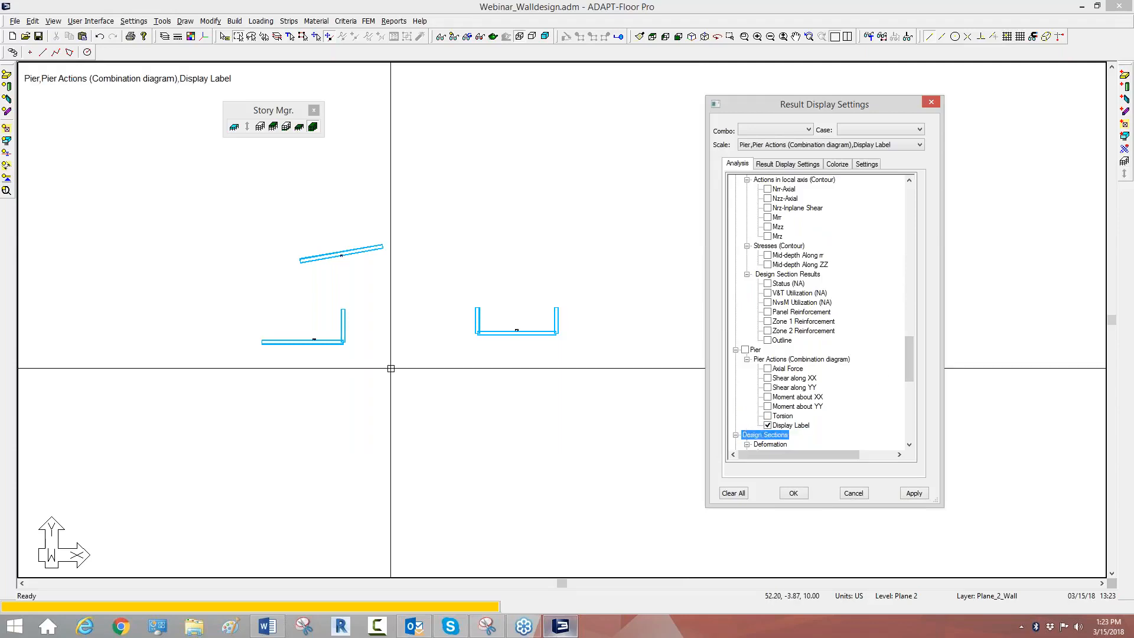
Step: Set the font height of the diagram results to 24 in and apply it to enlarge the pier labels
click(865, 165)
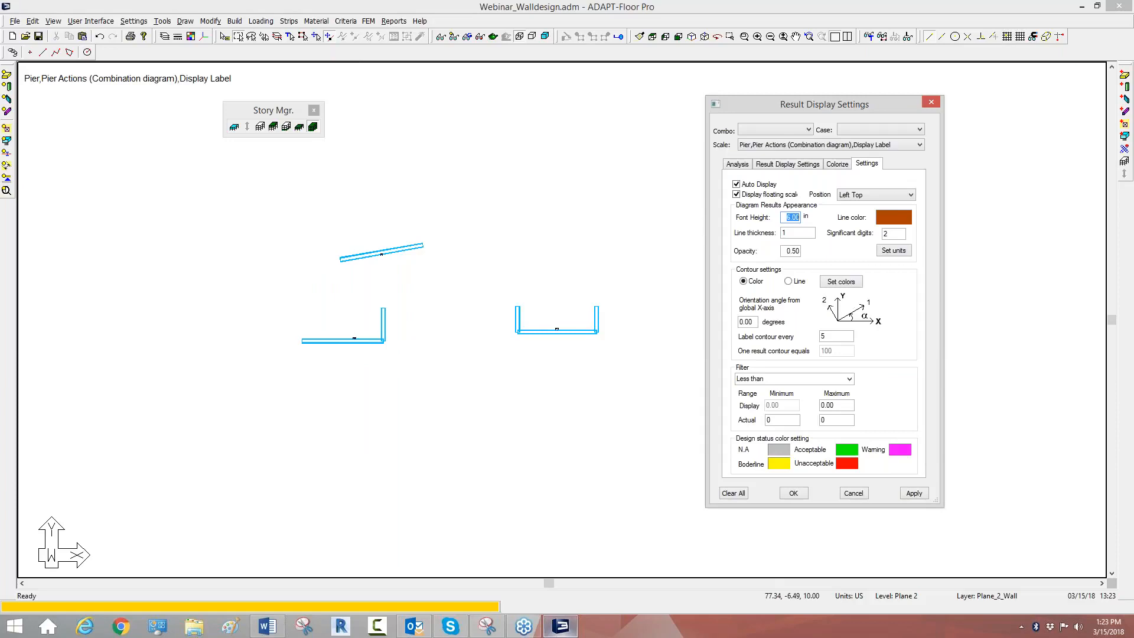
text(12.00)
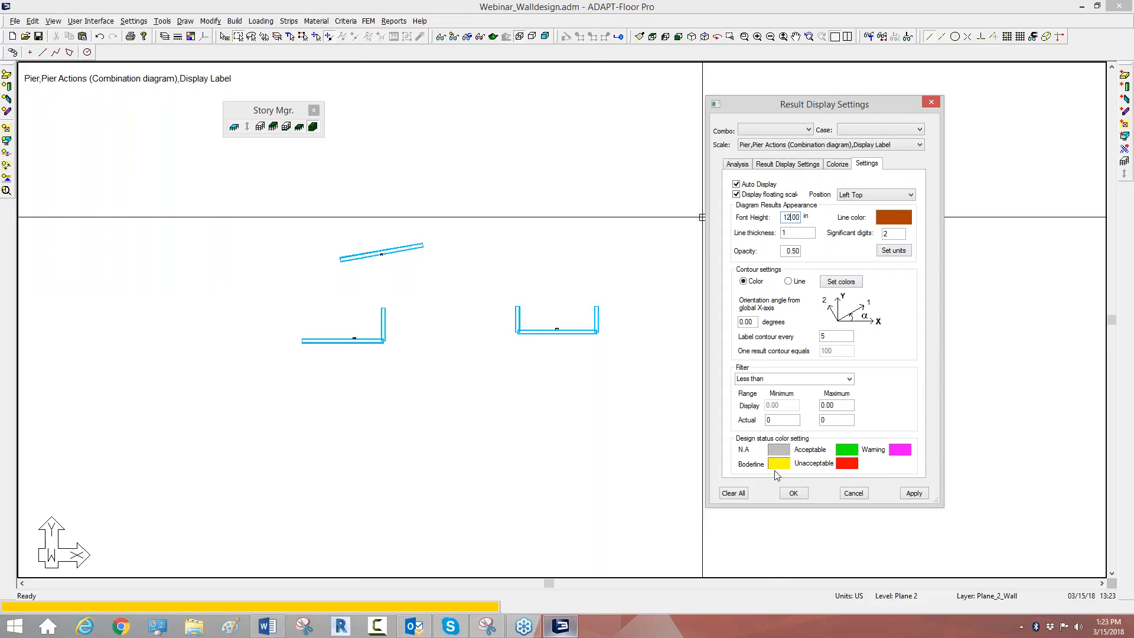
click(913, 494)
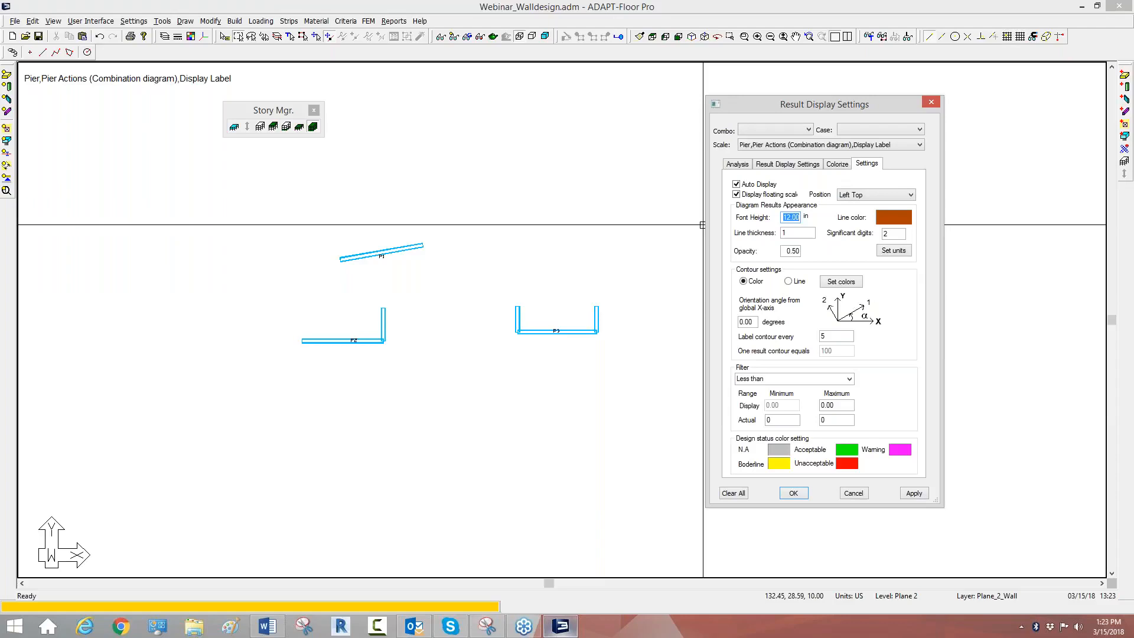
text(24.00)
click(913, 493)
click(631, 435)
scroll(630, 435, up, 2)
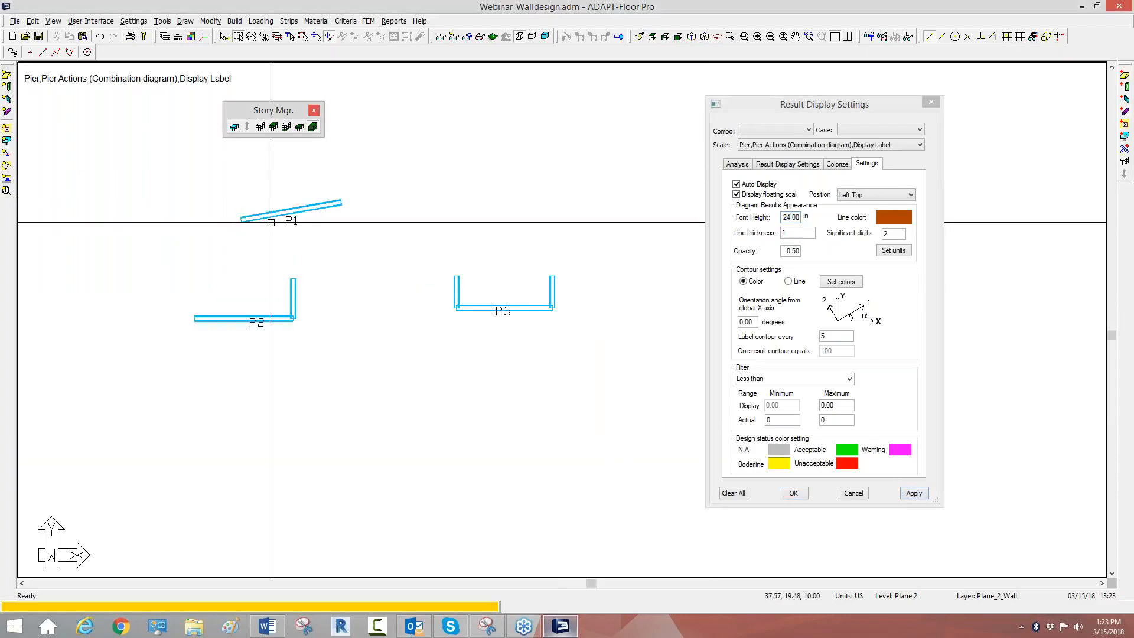
Step: Switch to an isometric view and inspect the pier labels on the wall groups at every level
middle_drag(458, 277, 524, 286)
click(685, 37)
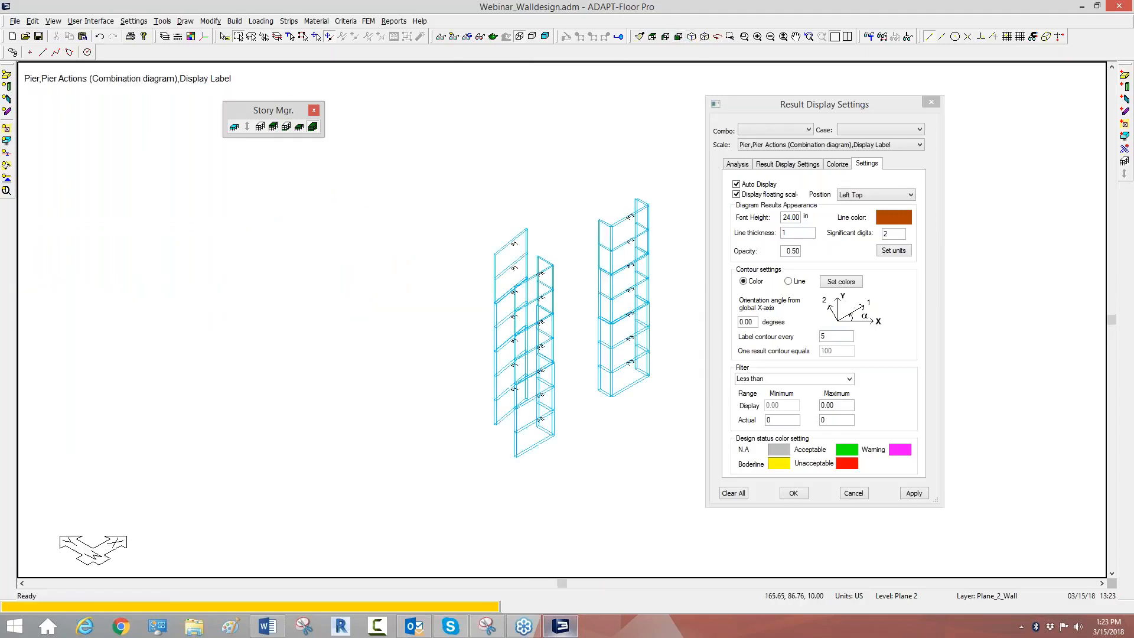
scroll(500, 231, up, 1)
middle_drag(500, 231, 426, 200)
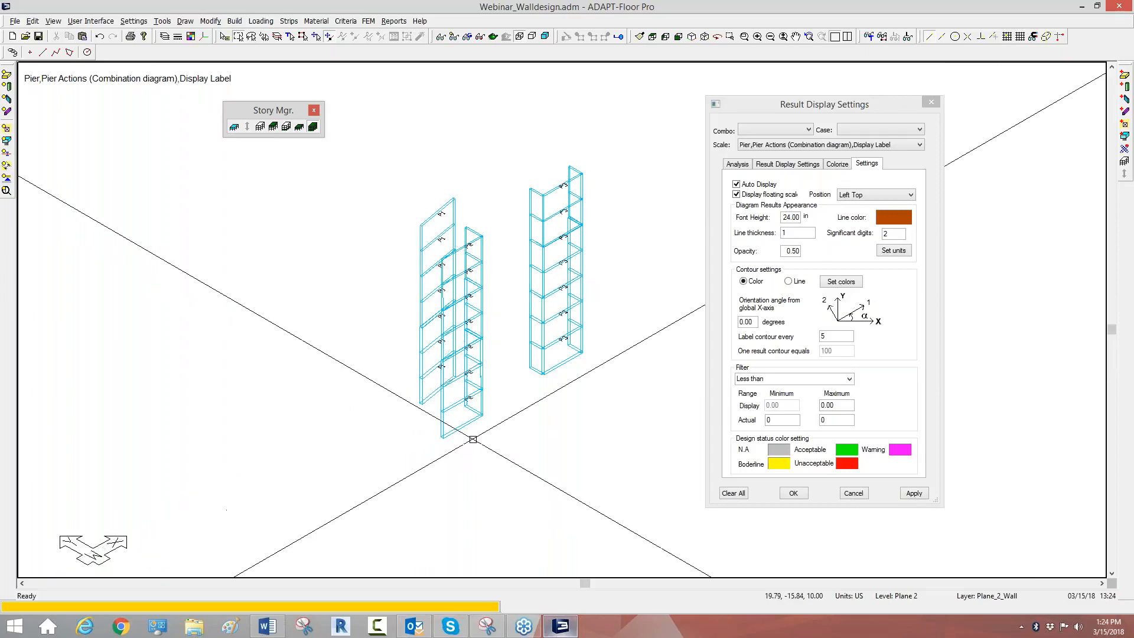
middle_drag(473, 439, 470, 452)
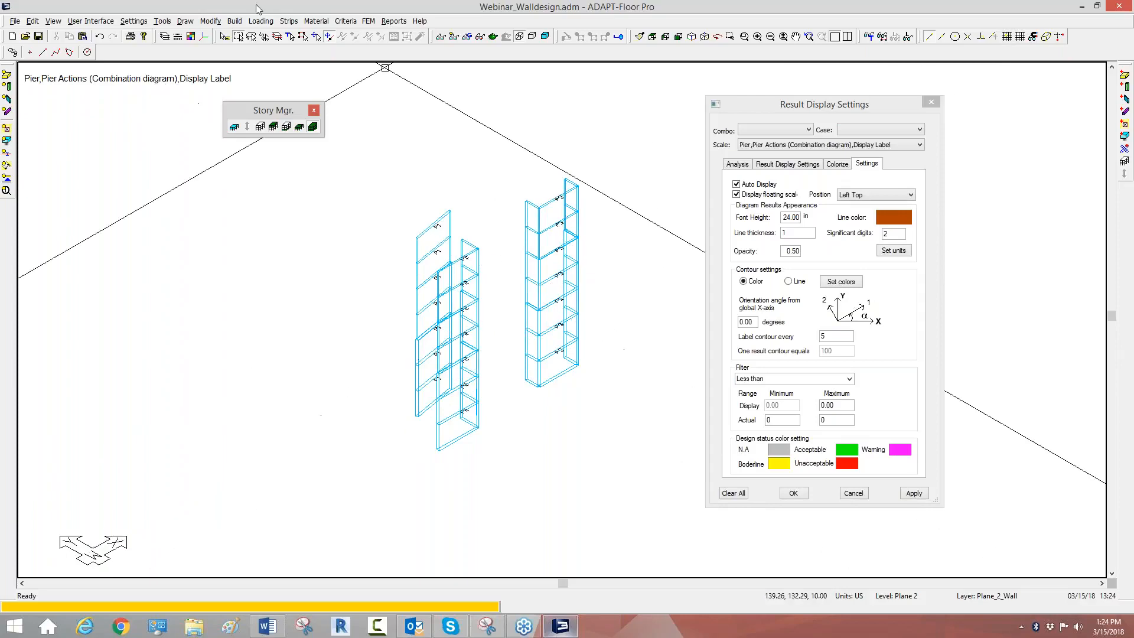
Step: Generate the wall design sections for the pier-labelled walls and inspect them at each level
click(369, 24)
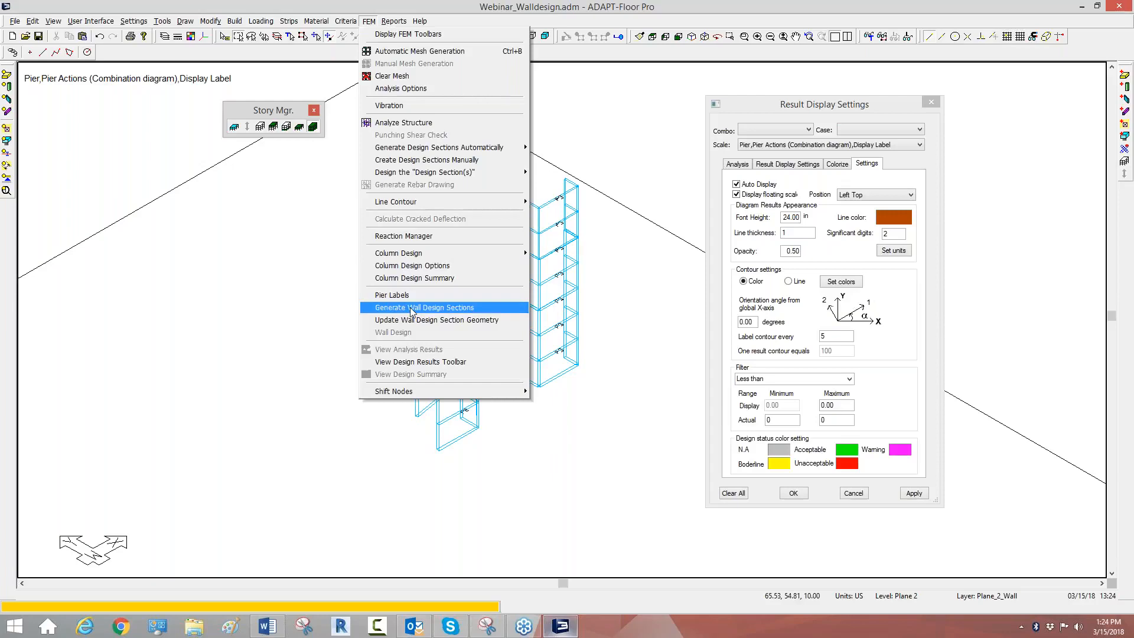
click(440, 308)
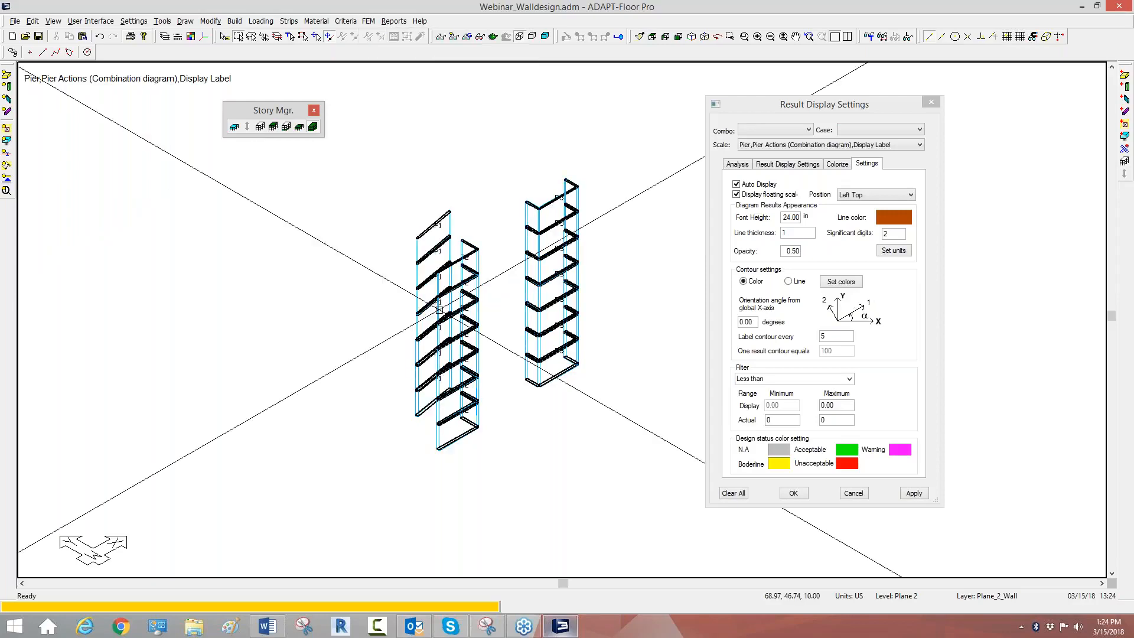
scroll(472, 297, up, 2)
scroll(536, 287, up, 1)
scroll(295, 268, down, 1)
scroll(350, 264, up, 1)
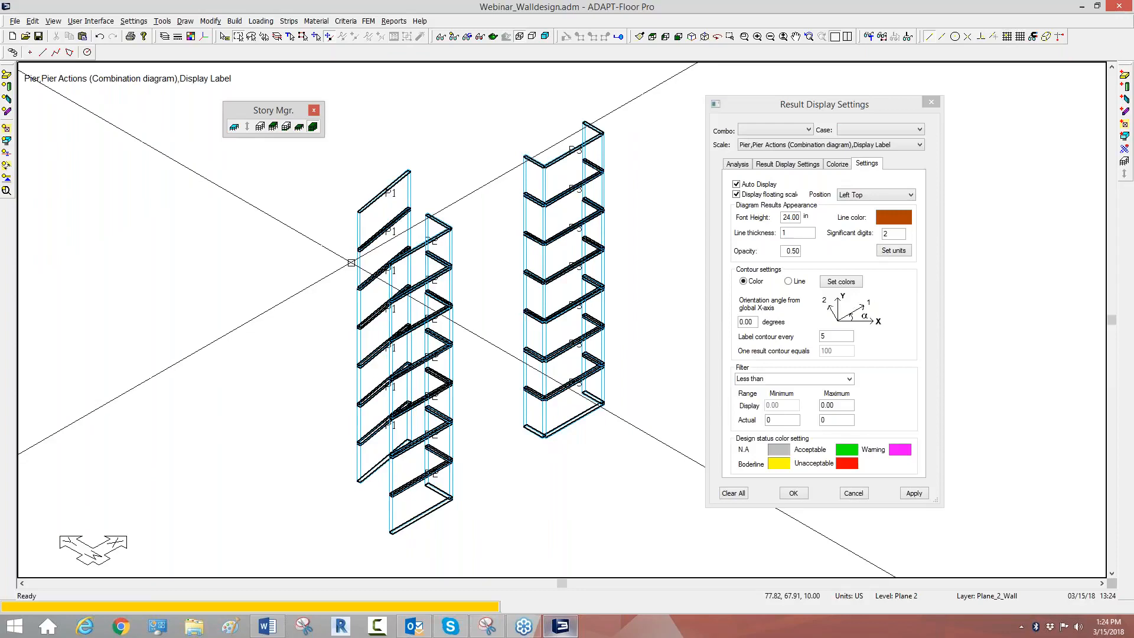
scroll(508, 307, up, 1)
middle_drag(564, 324, 493, 318)
scroll(459, 426, up, 1)
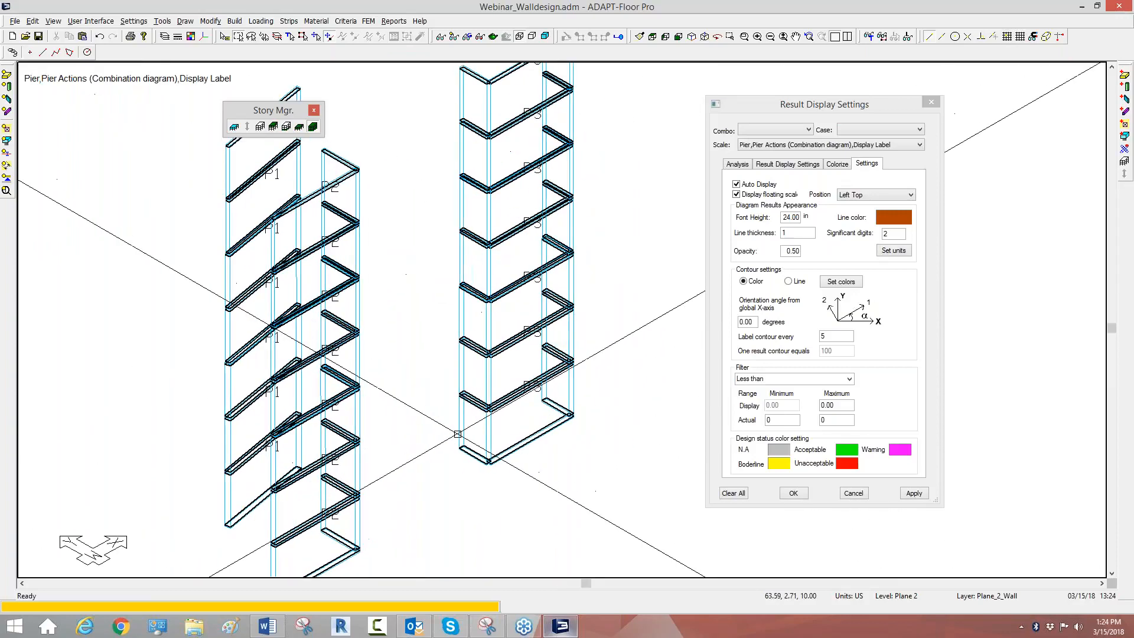
scroll(467, 443, up, 1)
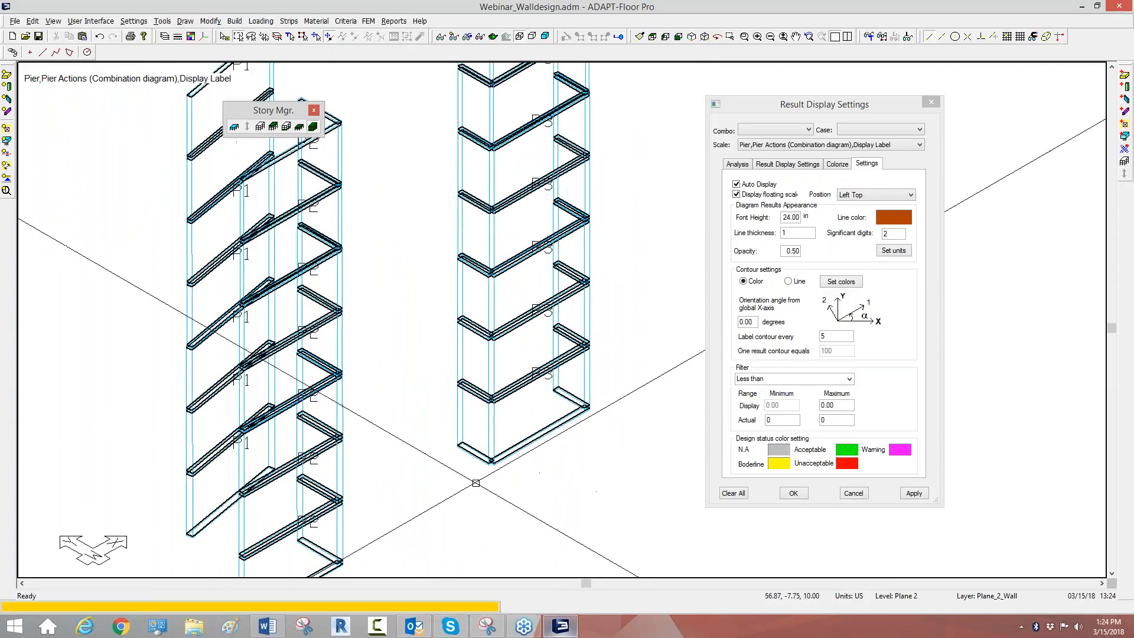
click(940, 455)
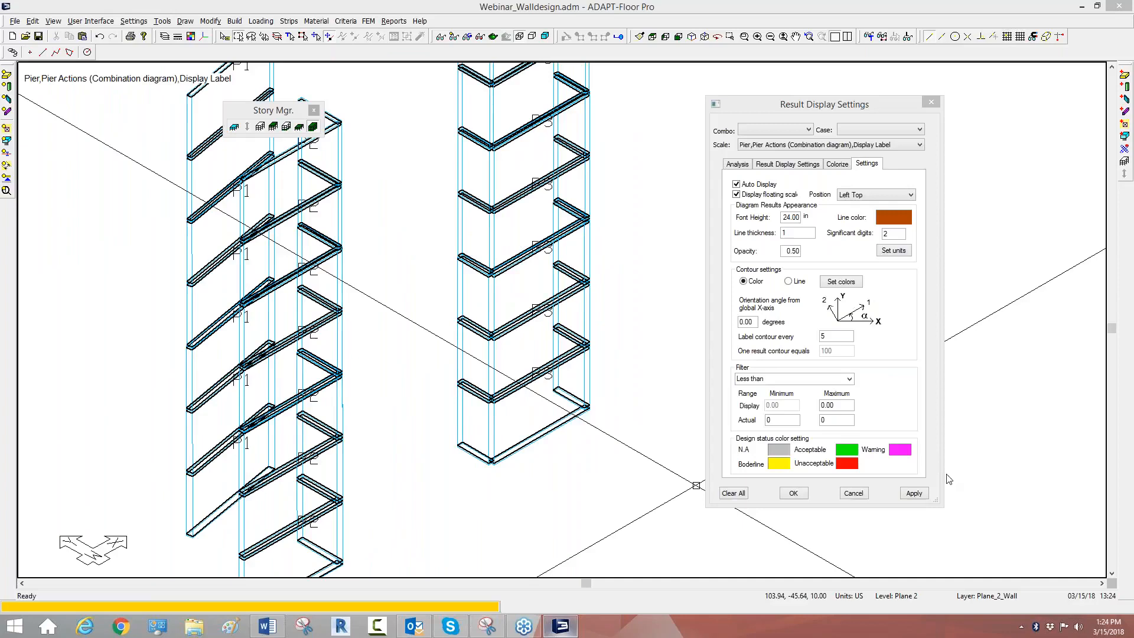
click(969, 500)
drag(455, 442, 490, 461)
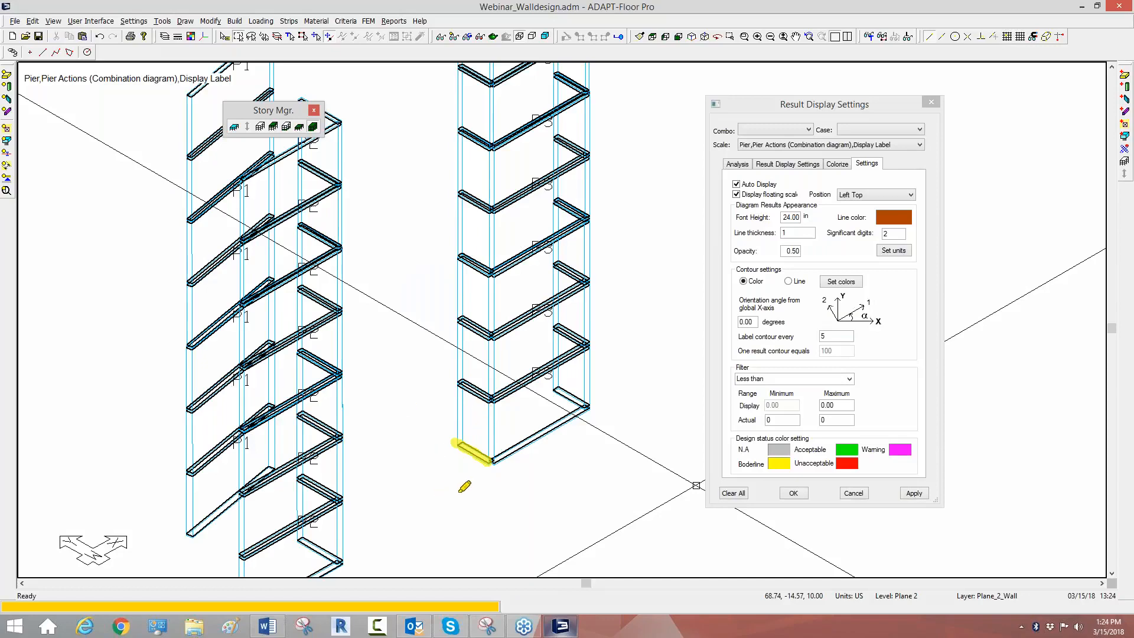
mouse_move(456, 497)
mouse_down()
mouse_move(470, 510)
mouse_move(493, 495)
mouse_up()
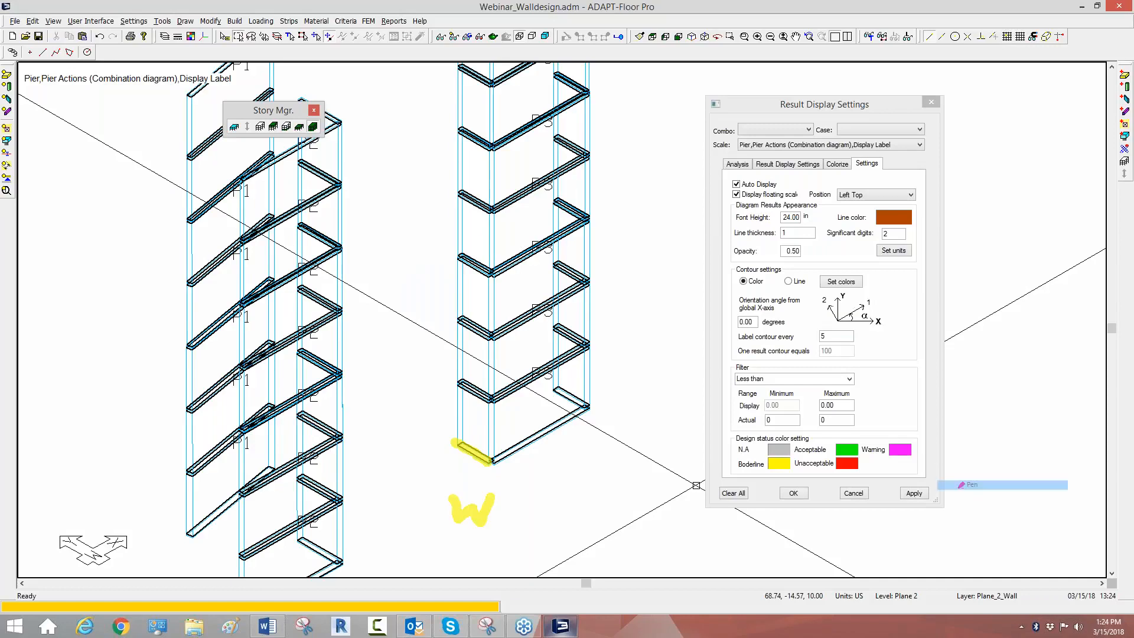
mouse_move(514, 490)
mouse_down()
mouse_move(524, 514)
mouse_move(543, 496)
mouse_move(555, 523)
mouse_move(582, 507)
mouse_move(591, 520)
mouse_move(598, 503)
mouse_move(601, 517)
mouse_move(641, 505)
mouse_move(660, 514)
mouse_move(669, 499)
mouse_move(655, 511)
mouse_up()
mouse_move(463, 449)
mouse_down()
mouse_move(491, 456)
mouse_move(460, 444)
mouse_up()
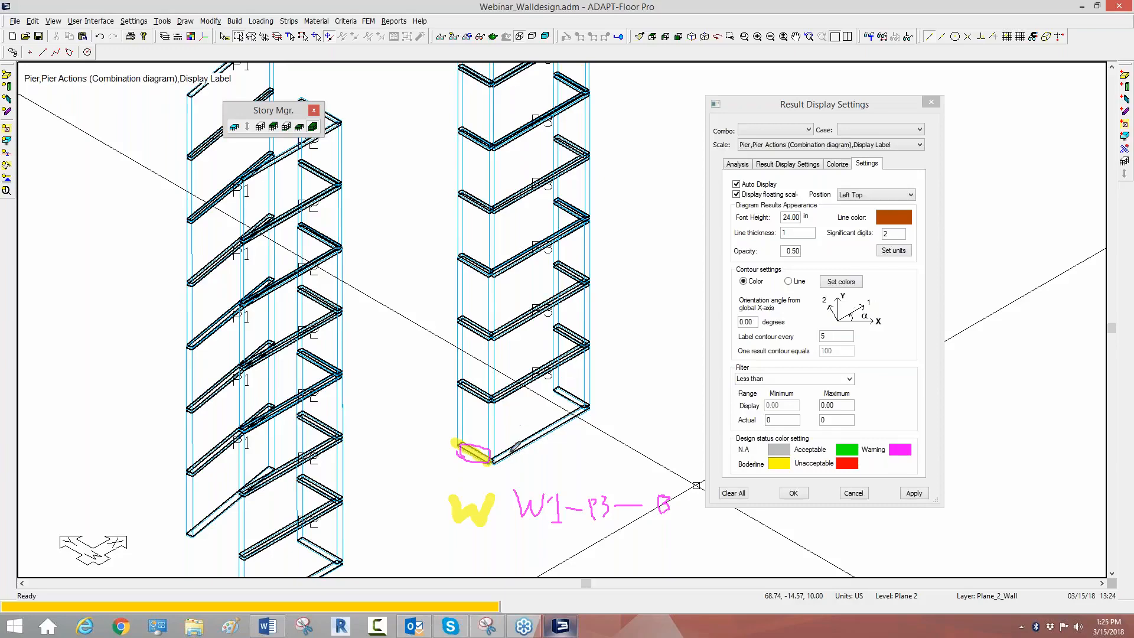
mouse_move(495, 459)
mouse_down()
mouse_move(591, 409)
mouse_move(550, 392)
mouse_up()
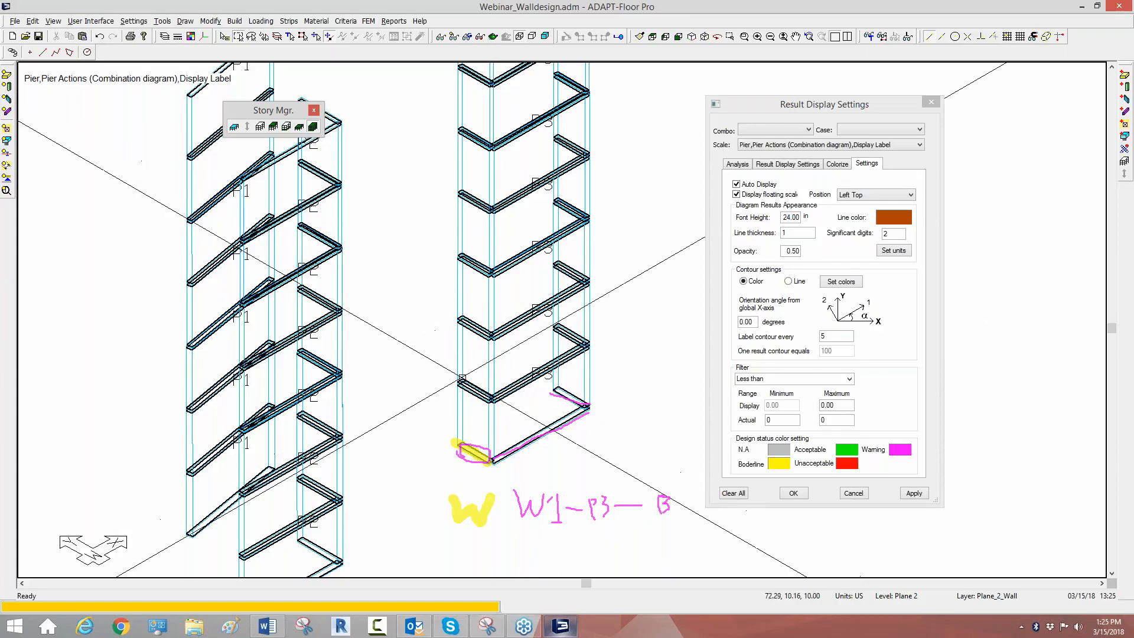
Step: Check the general properties of the two lowest short walls in the U-shaped group, leaving them without changes
double_click(465, 404)
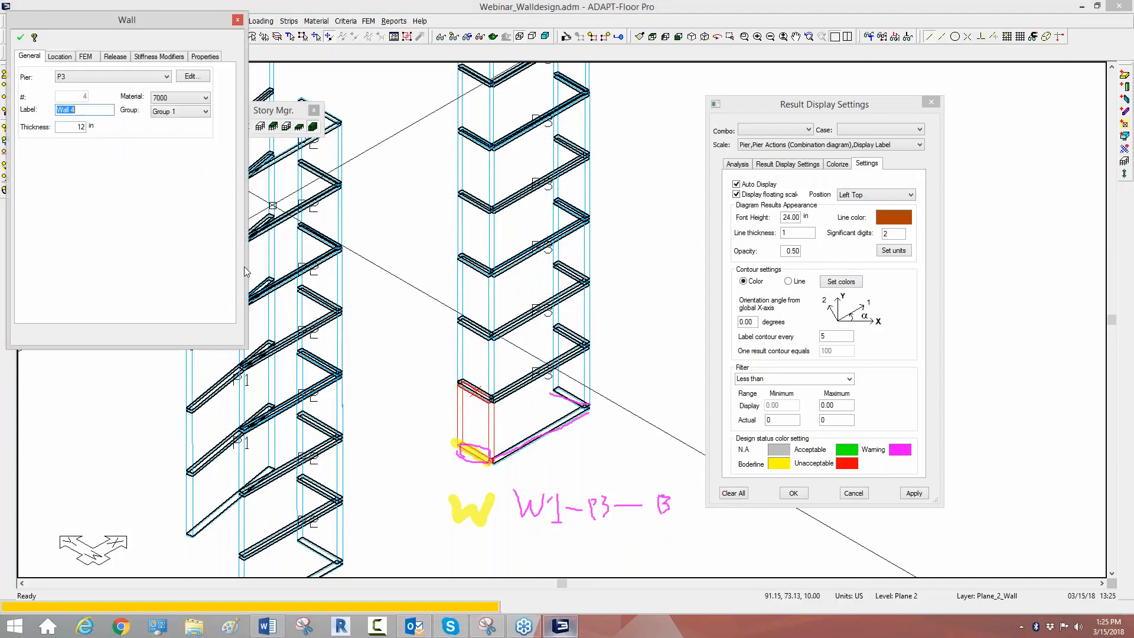
double_click(458, 351)
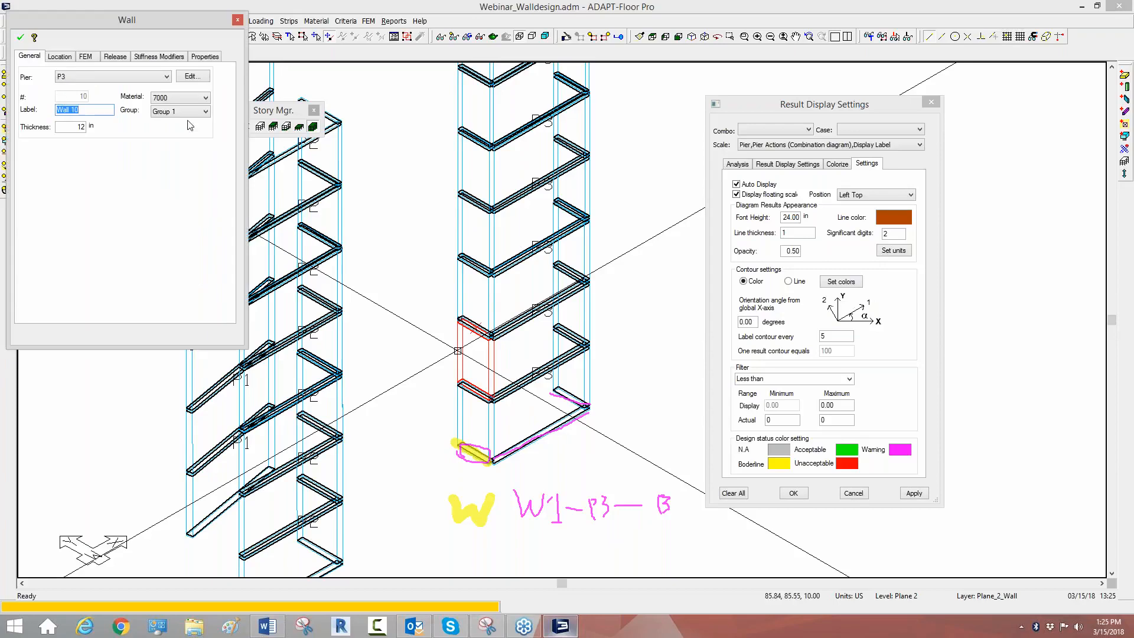
key(Escape)
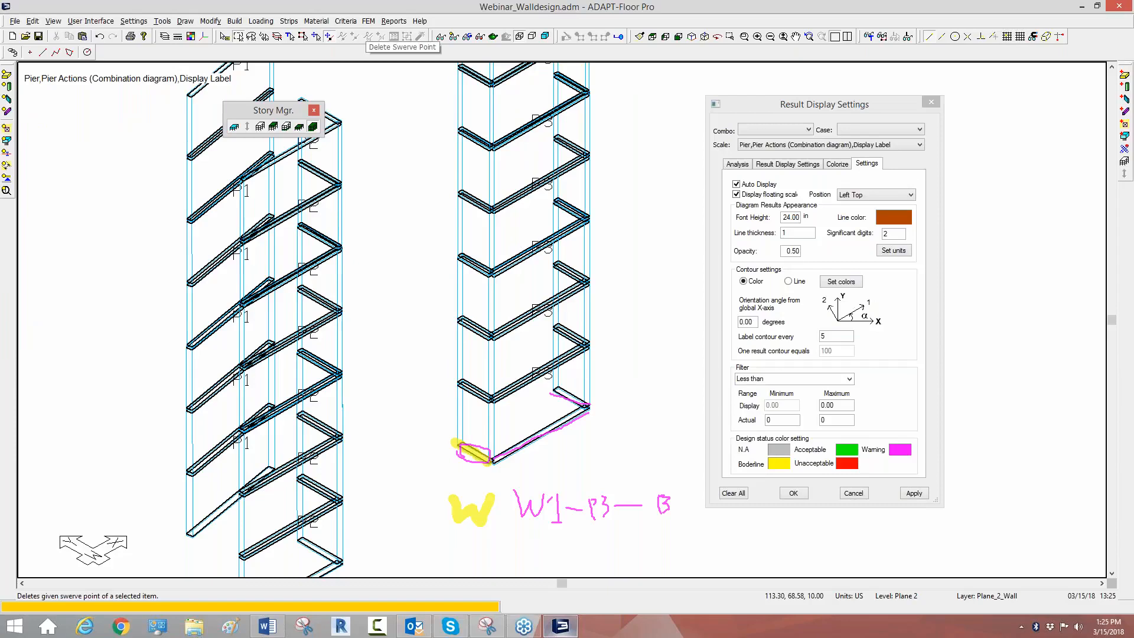
Step: Open the Wall Design tool and select only the P3 design section L1_Bot_4, clearing L4_Top_22
click(368, 21)
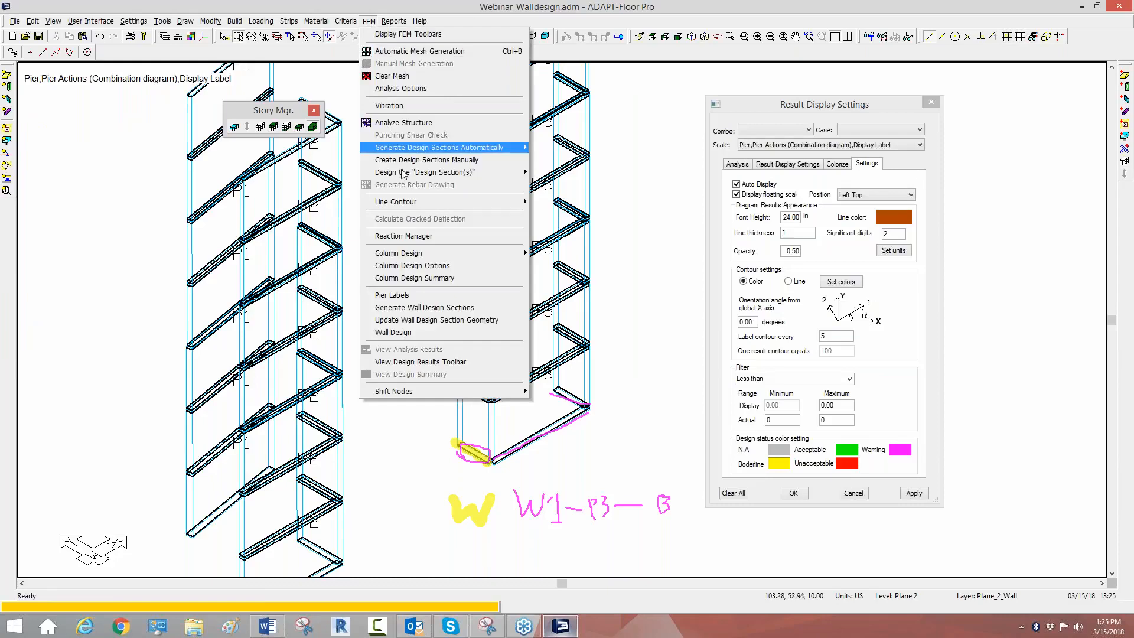
click(412, 334)
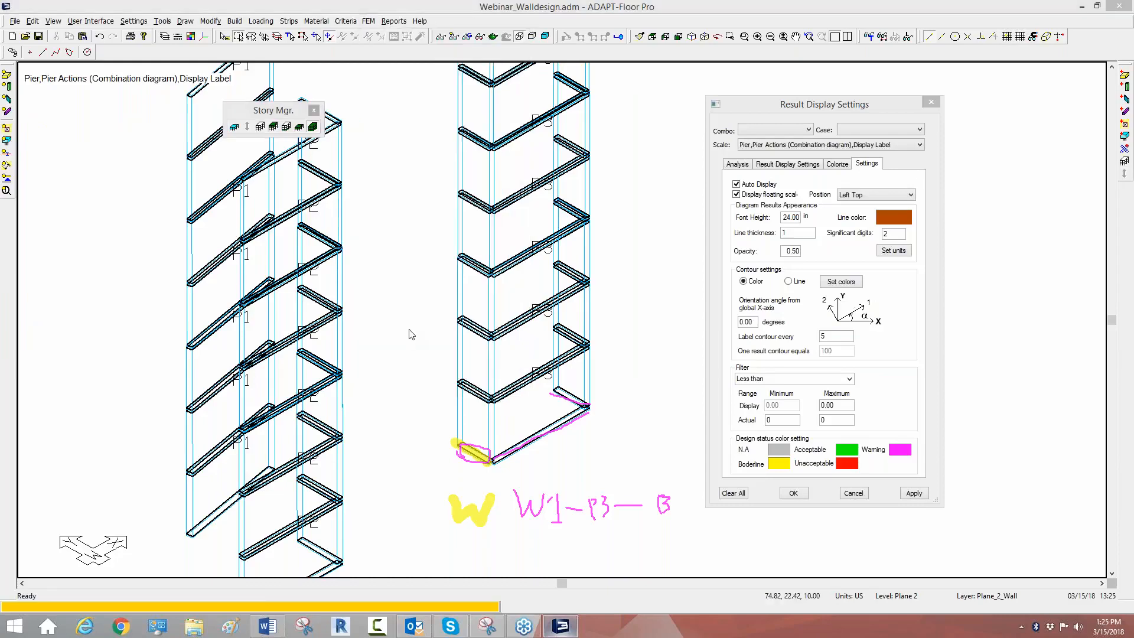
drag(450, 105, 775, 79)
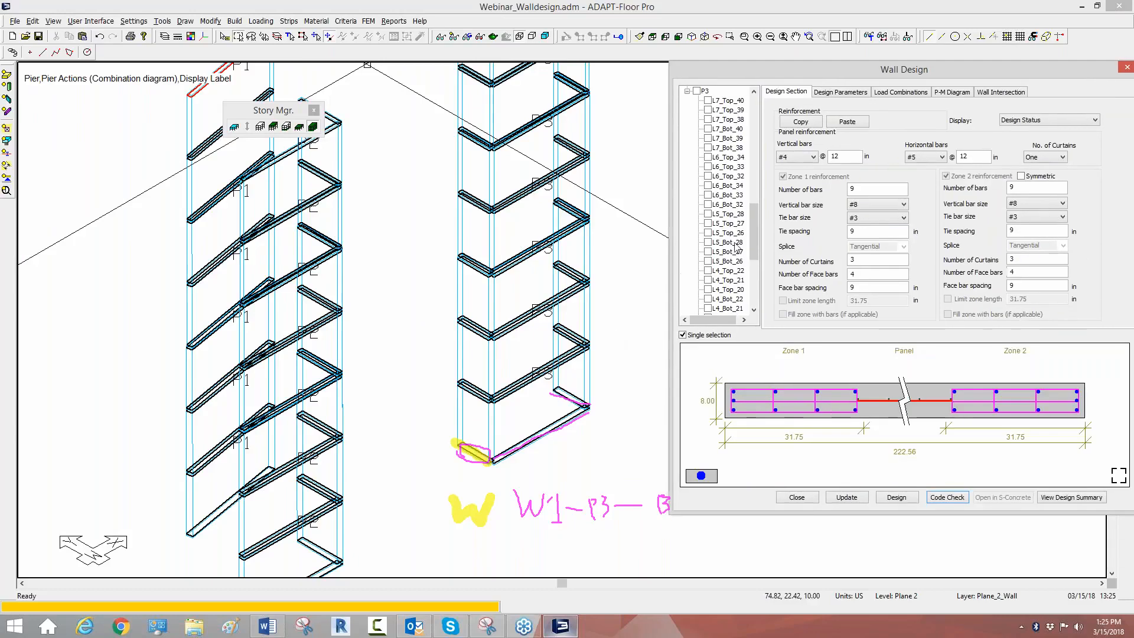
drag(753, 243, 747, 289)
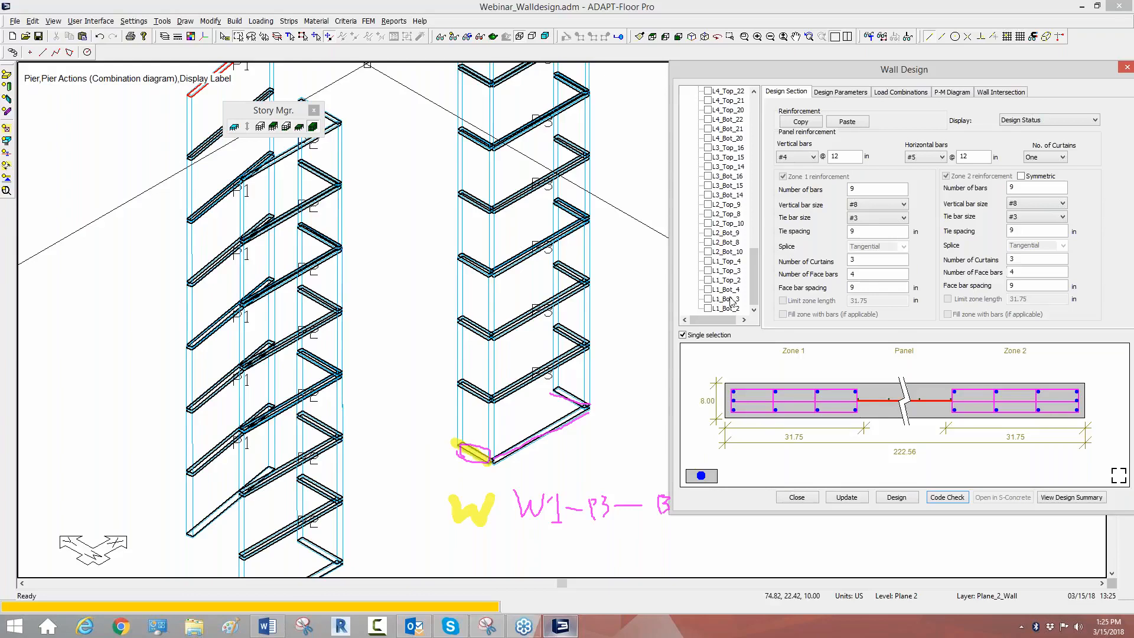
click(709, 290)
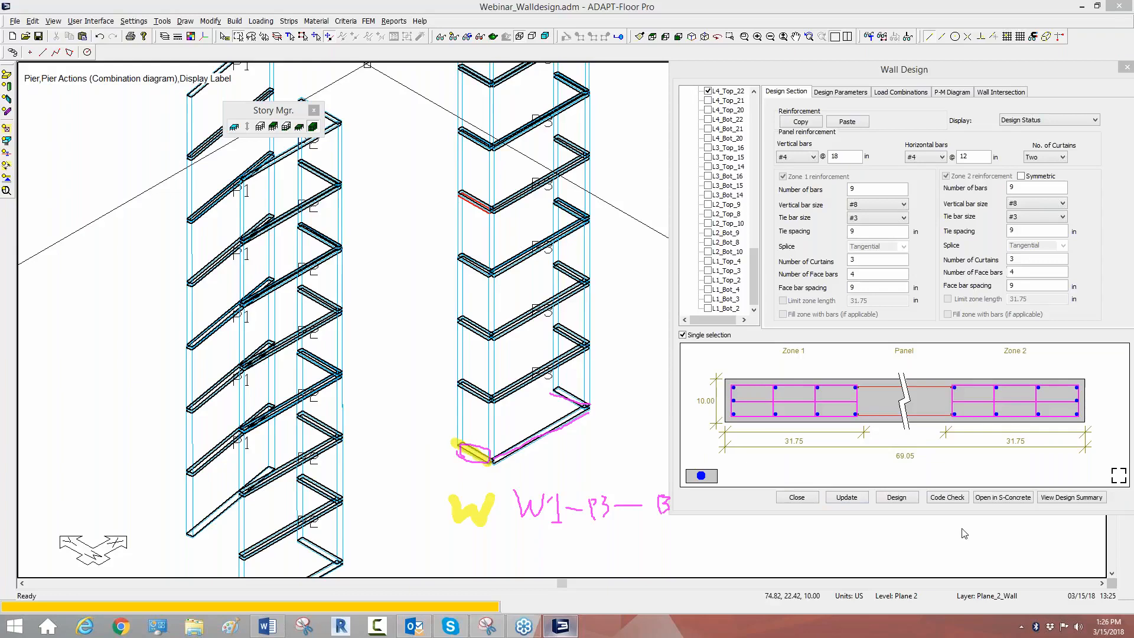
key(Escape)
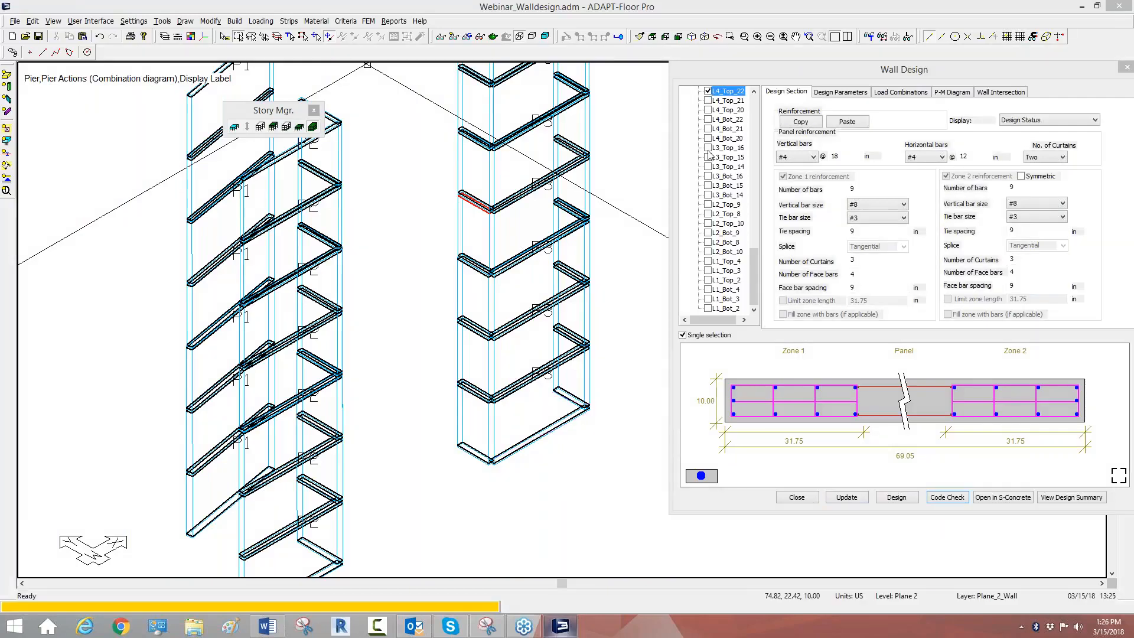
click(708, 91)
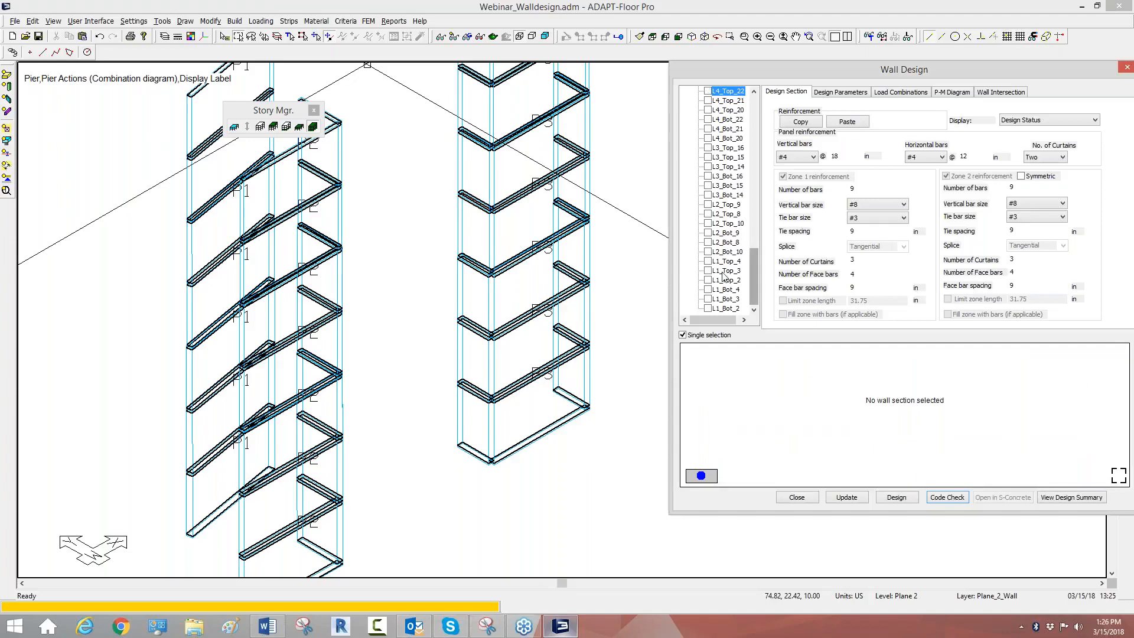
click(708, 290)
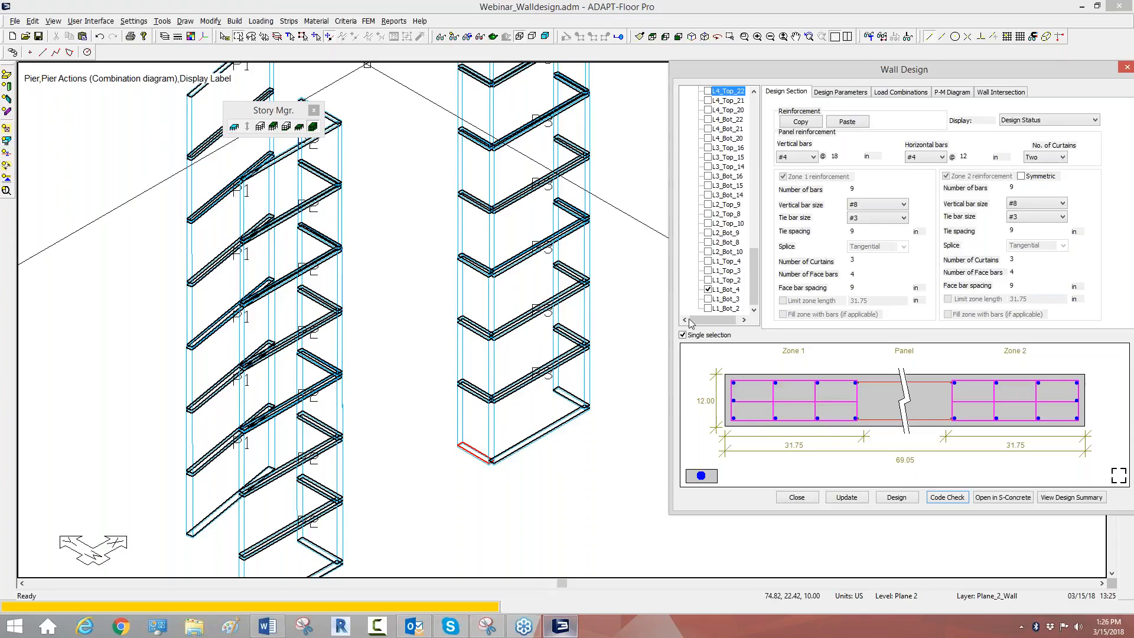
Step: Highlight the remaining level 1 sections of pier P3 one at a time, from L1_Bot_3 to L1_Top_2, to locate them in the model
click(708, 299)
click(708, 309)
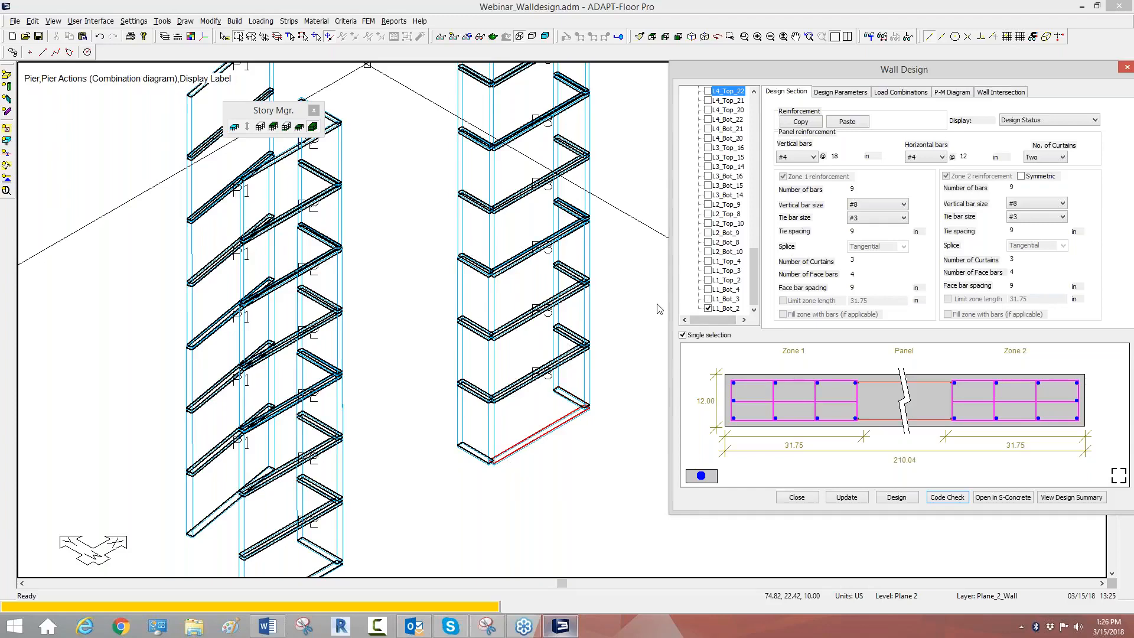
click(708, 262)
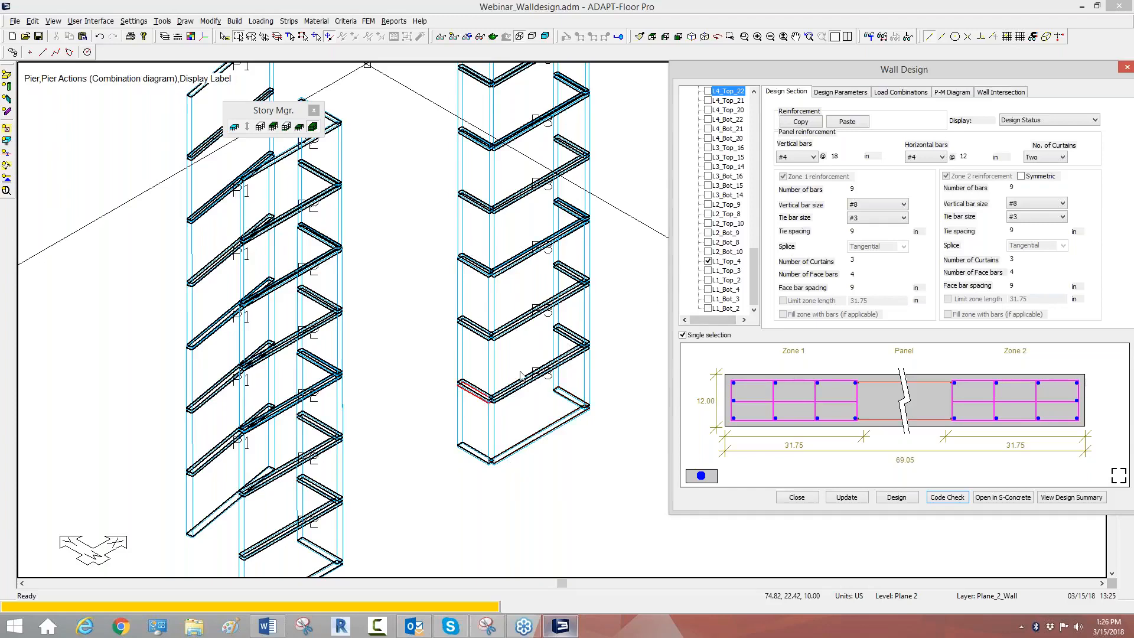
click(708, 270)
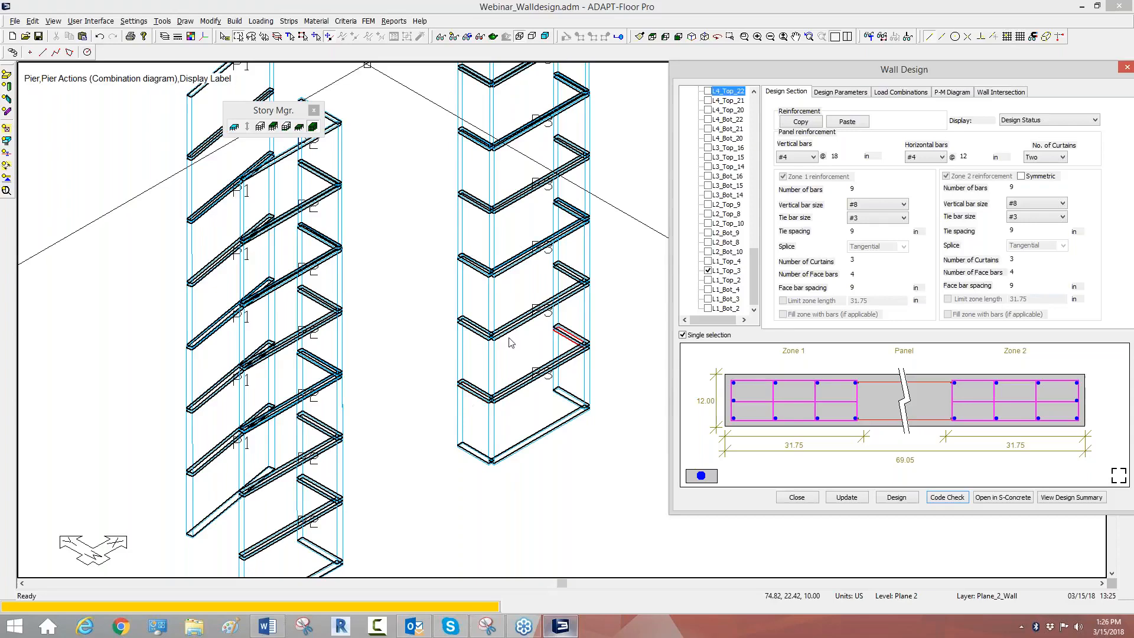
click(708, 280)
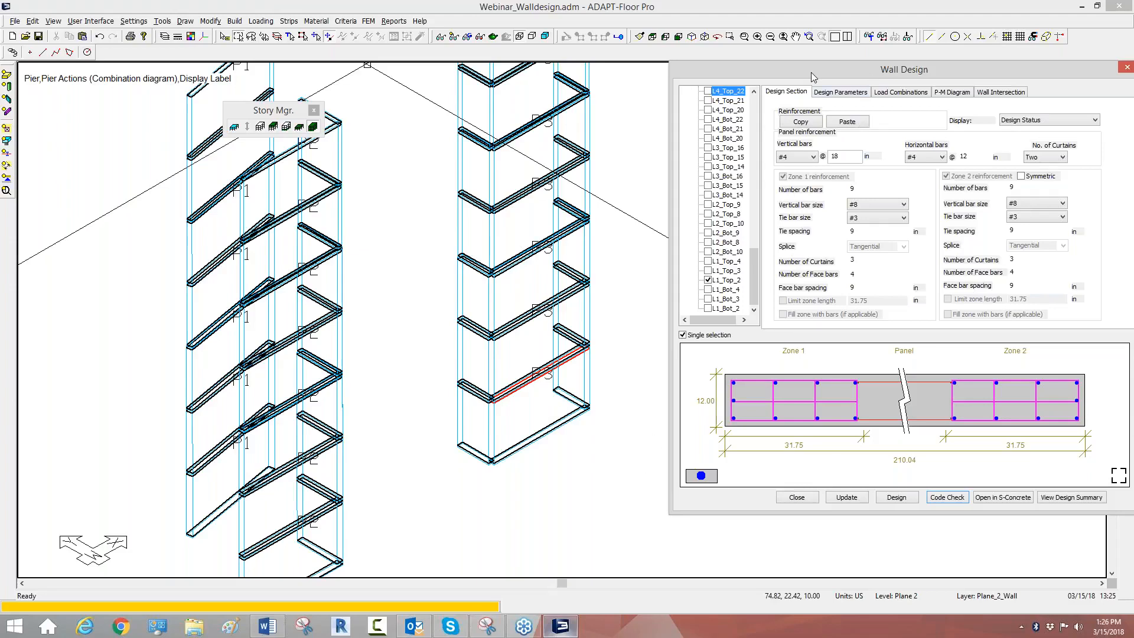
Step: Select section L1_Bot_1 of pier P1 with single selection off, and deselect L1_Top_2 of pier P3
drag(811, 72, 569, 104)
drag(517, 319, 496, 156)
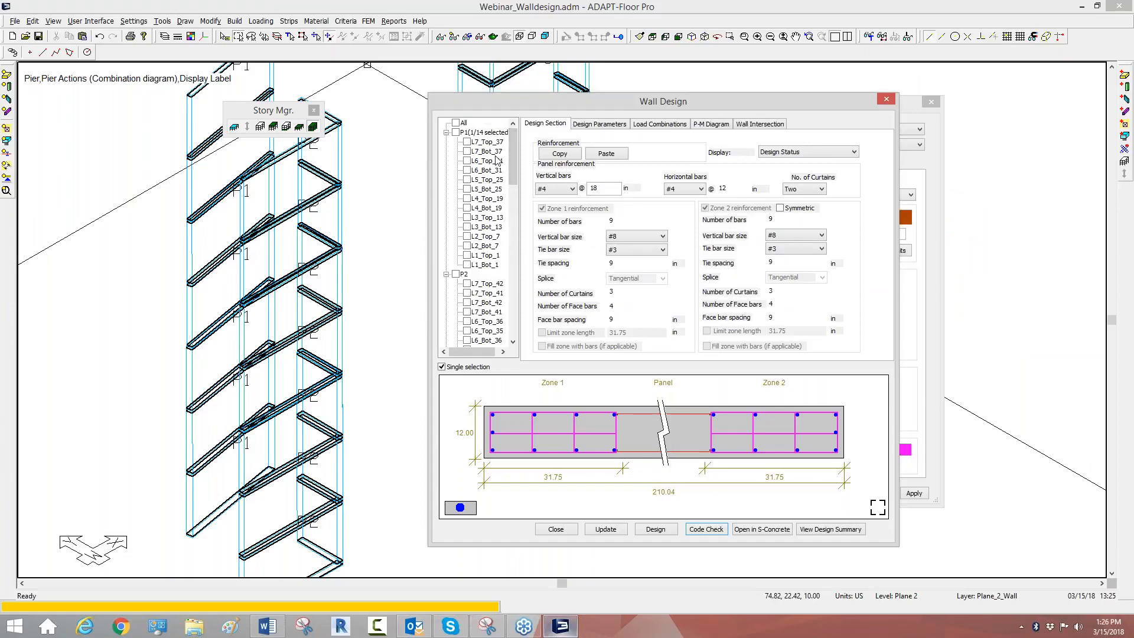
click(447, 275)
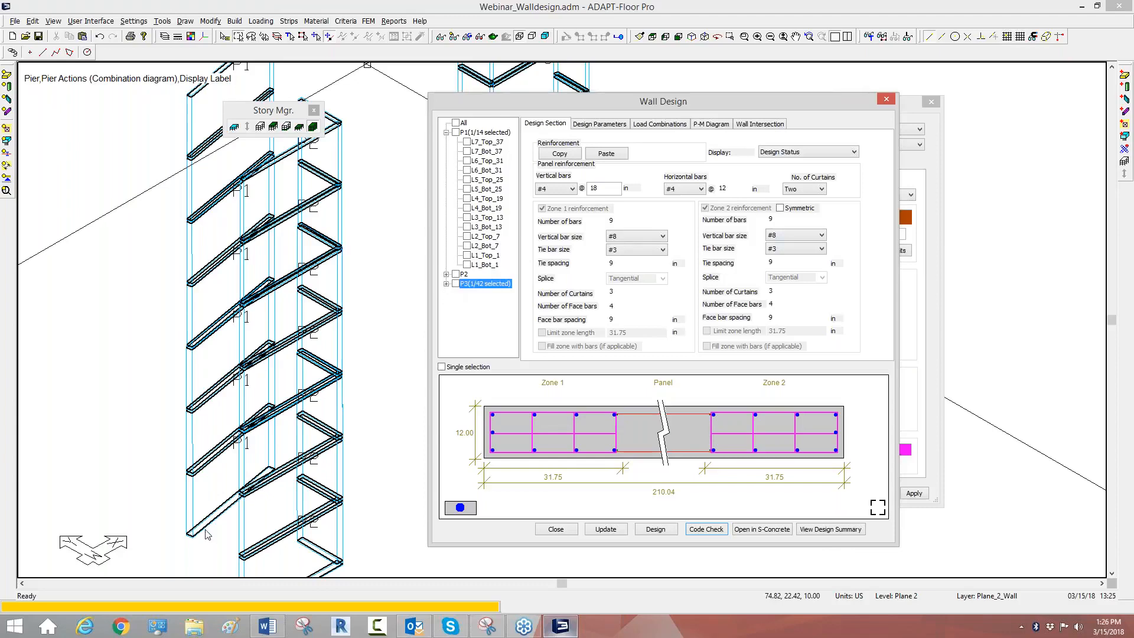
click(467, 265)
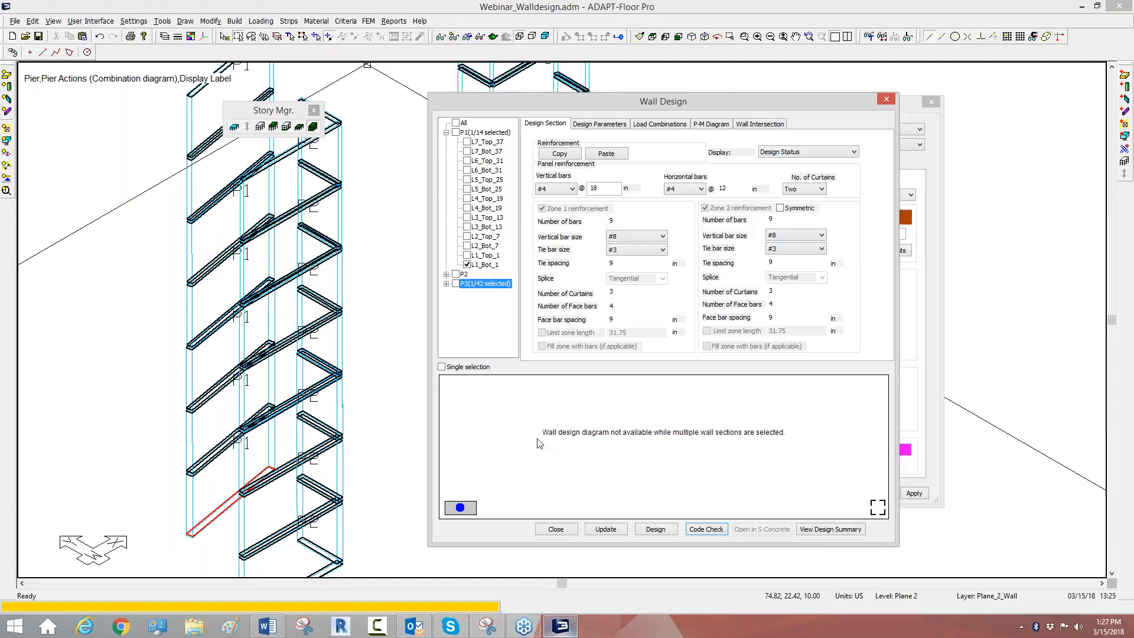
click(446, 274)
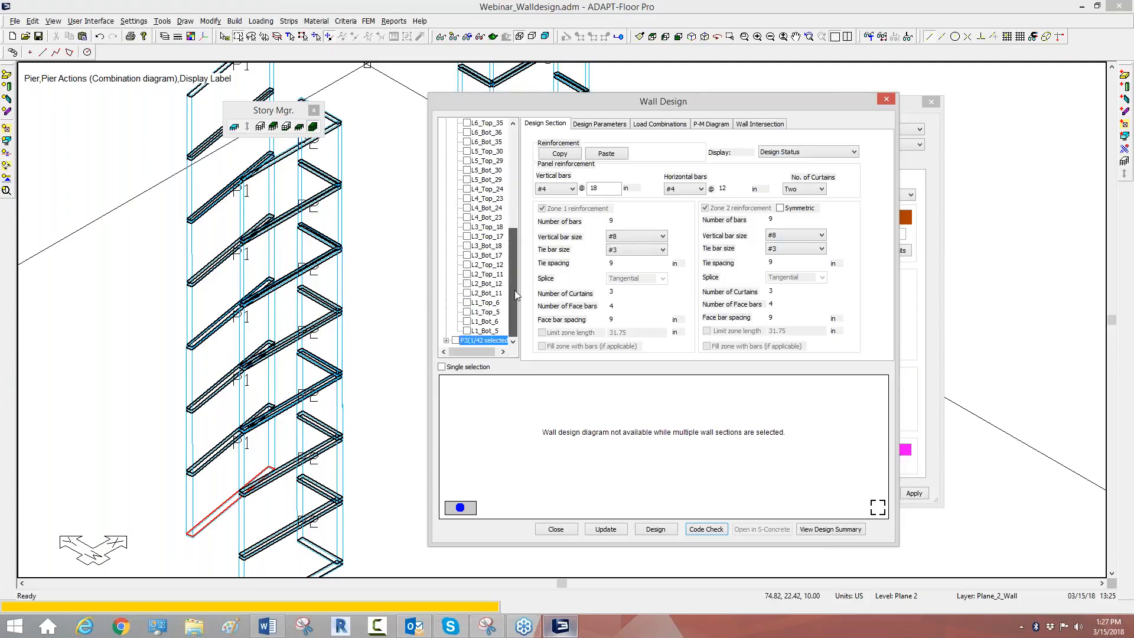
scroll(503, 133, down, 7)
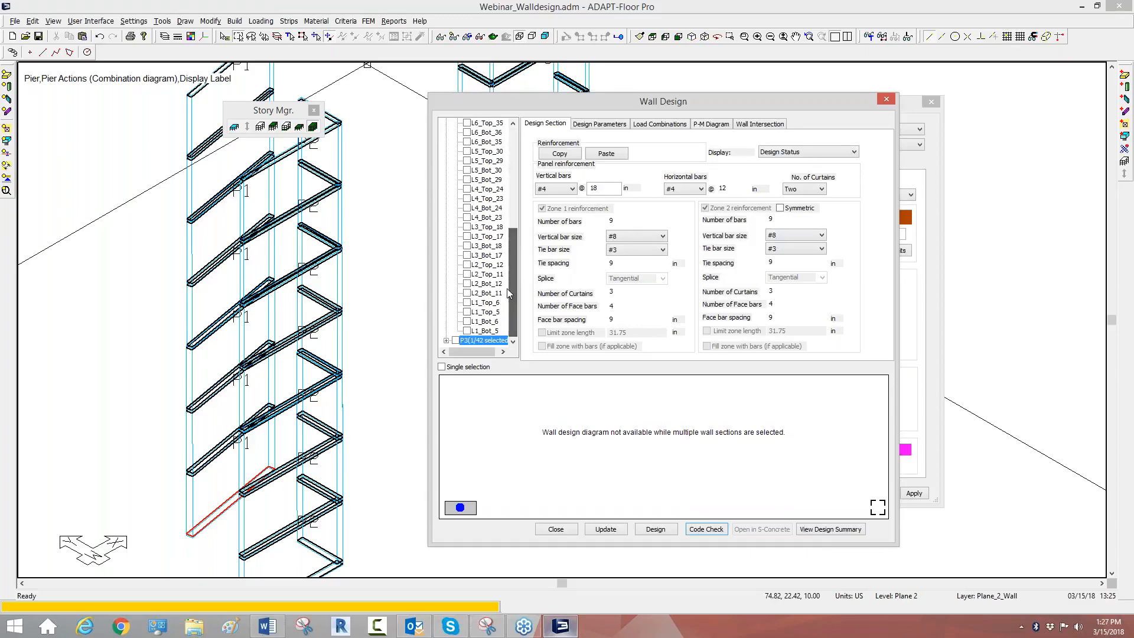
click(447, 341)
scroll(458, 331, down, 6)
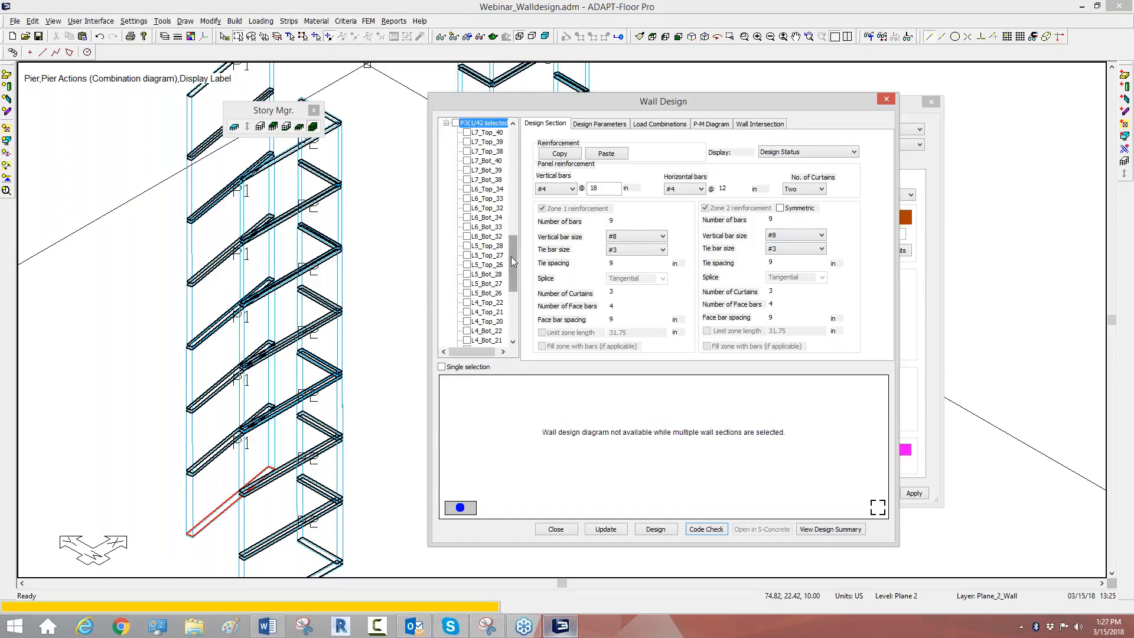
click(469, 312)
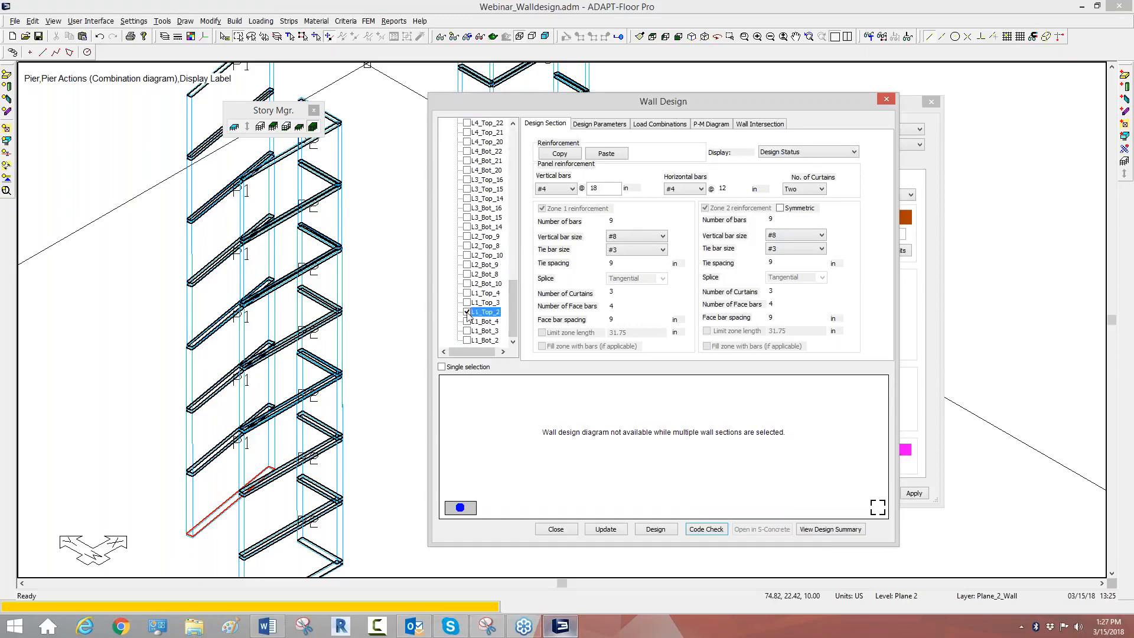
drag(512, 319, 512, 165)
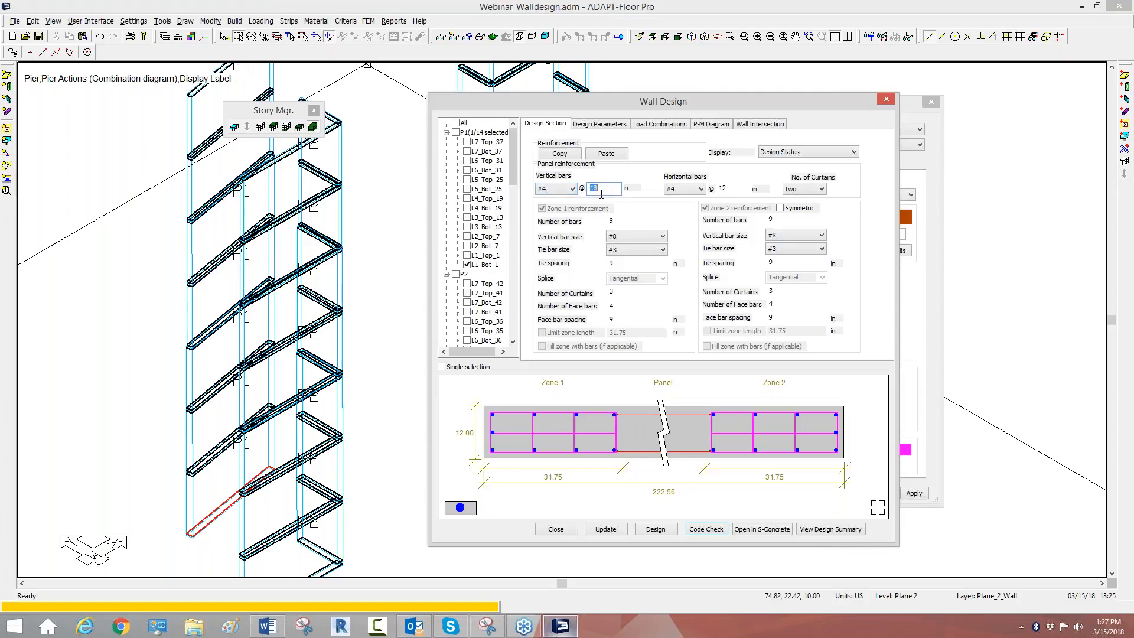
Step: Set the panel reinforcement of section L1_Bot_1 to #5 vertical bars at 12 in and #5 horizontal bars
text(12)
click(685, 189)
click(680, 212)
click(559, 189)
click(552, 212)
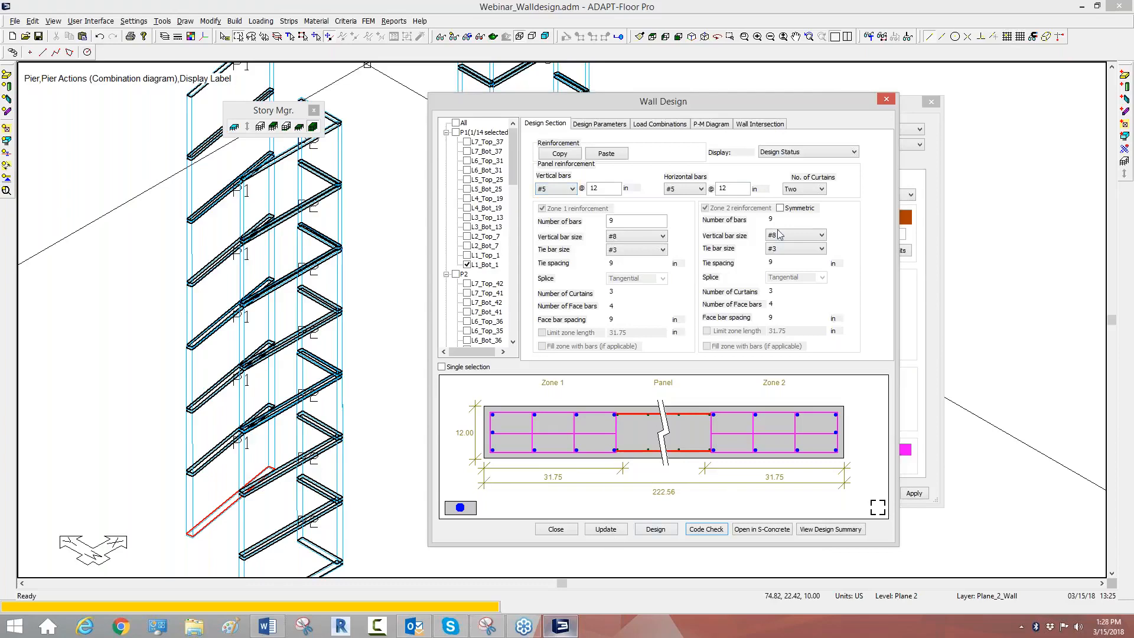
Step: Try zero curtains for the panel reinforcement of section L1_Bot_1 and restore two curtains
click(818, 189)
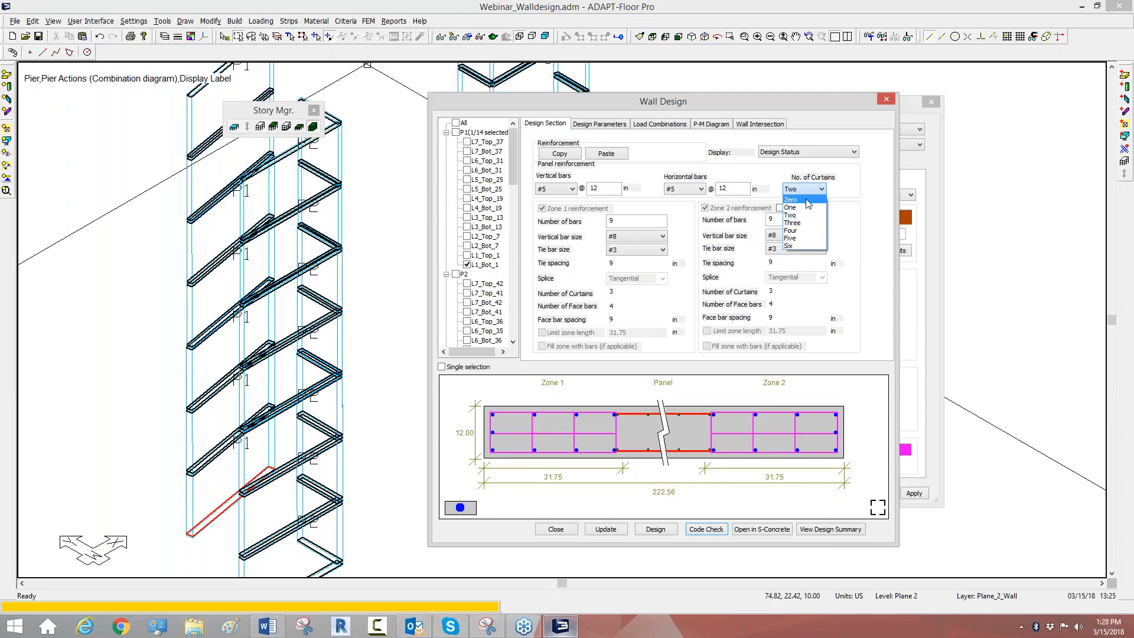
click(806, 200)
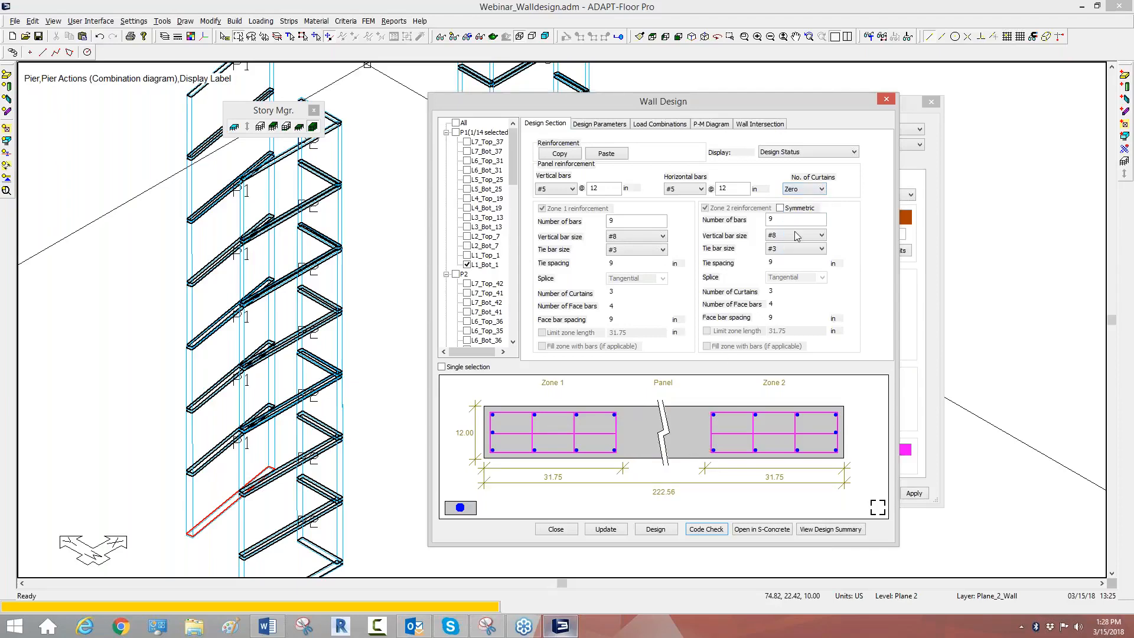
click(805, 189)
click(792, 215)
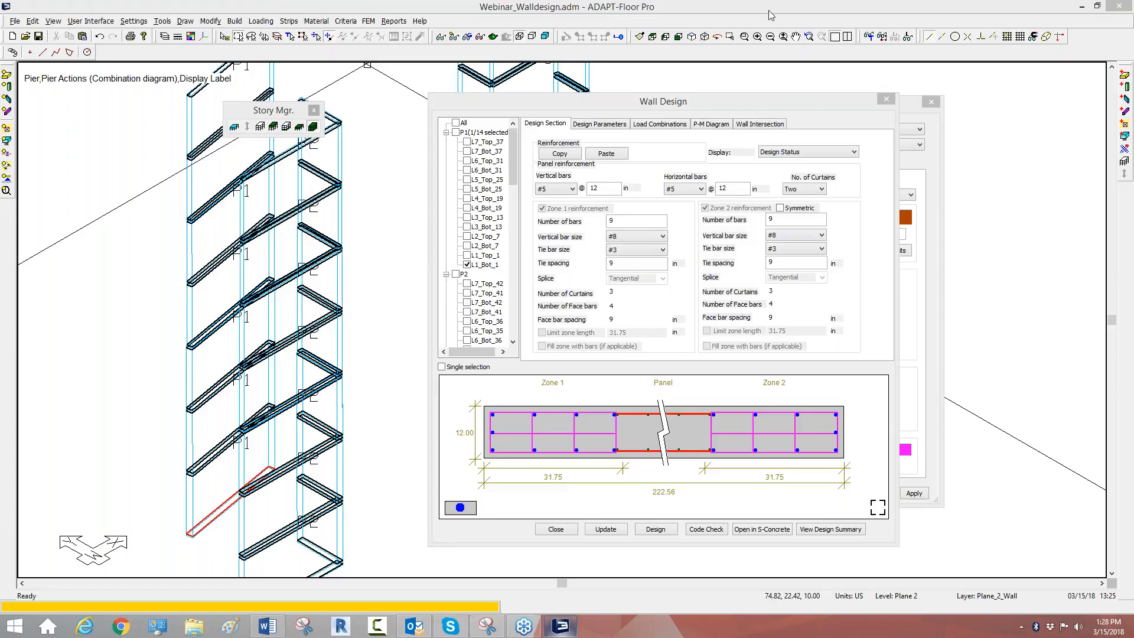
Step: Compare the S-CONCRETE and ADAPT Wall design parameters for section L1_Bot_1, ending with S-CONCRETE as the design tool
click(594, 123)
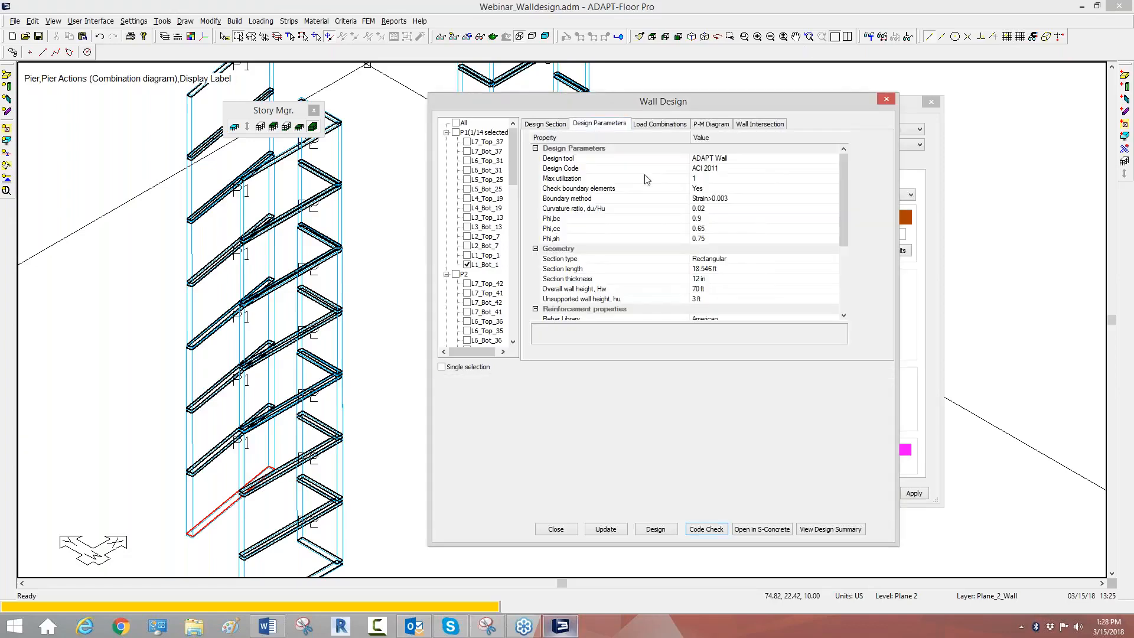
click(709, 159)
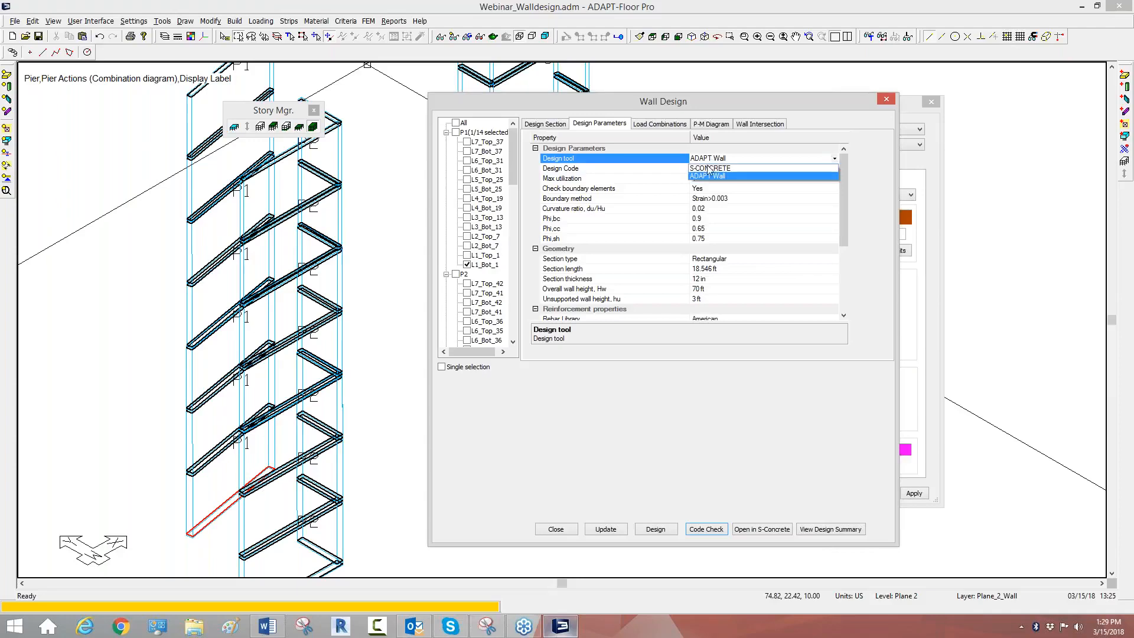
click(707, 169)
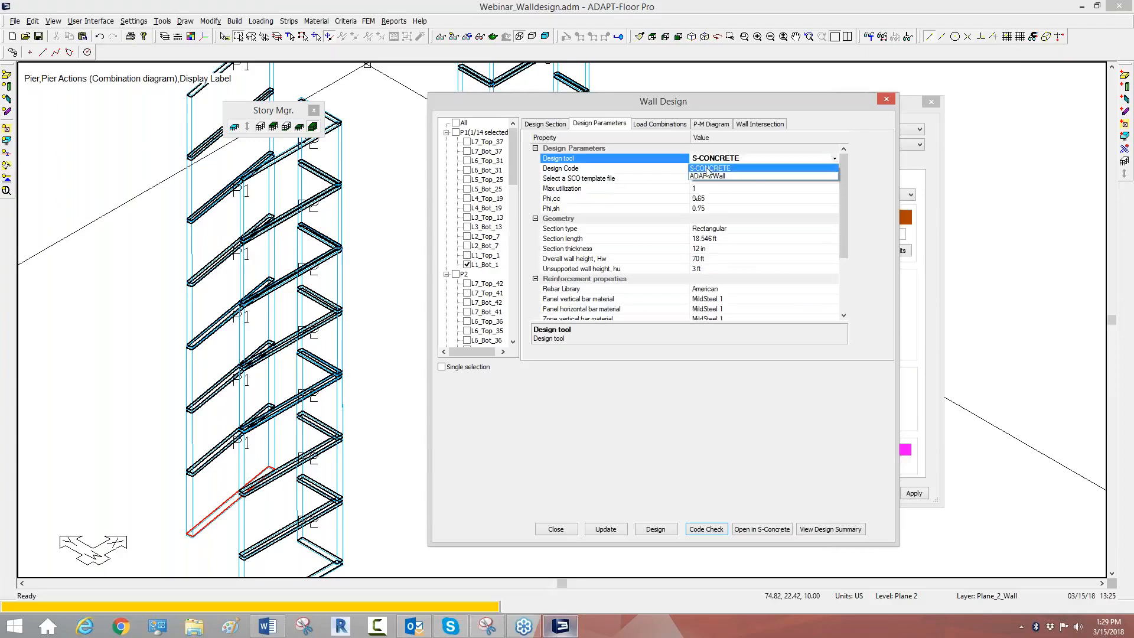
click(737, 158)
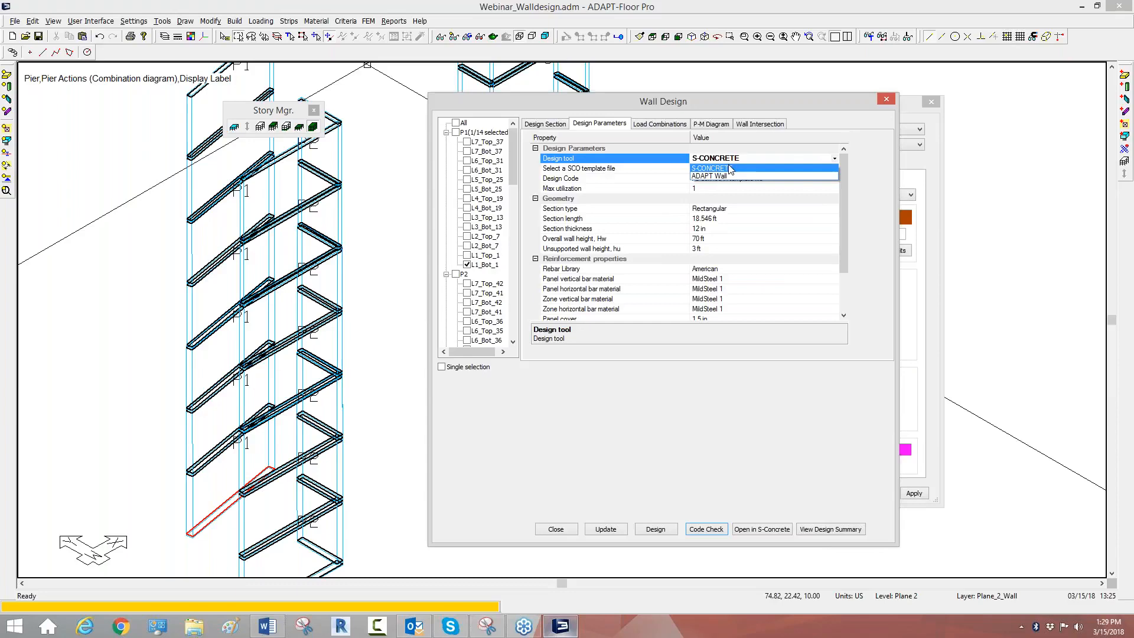
click(731, 177)
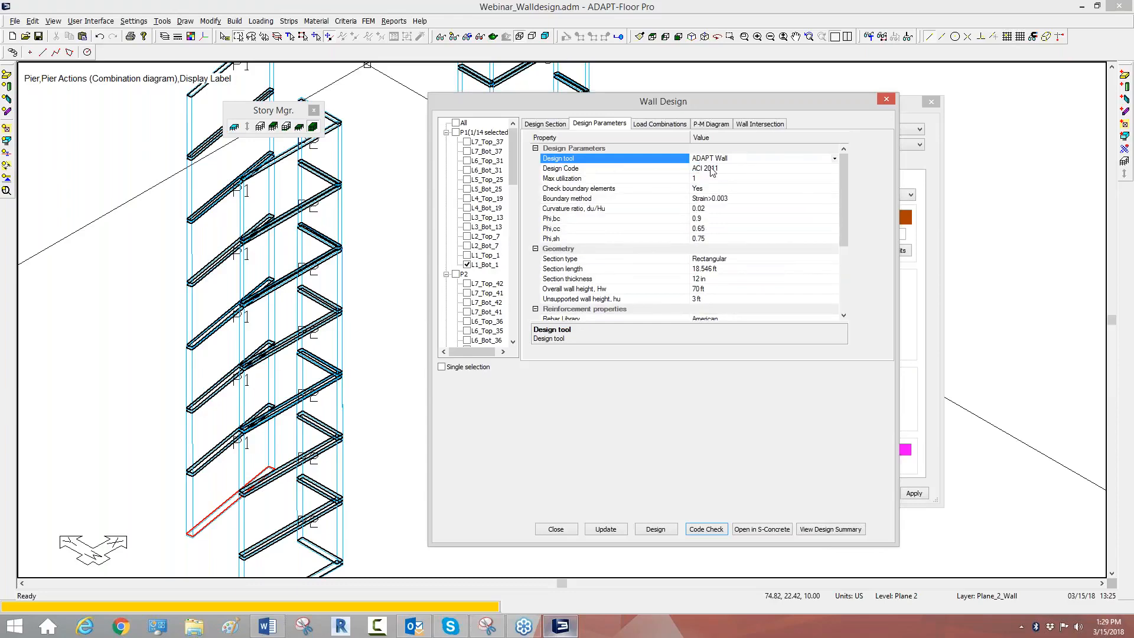
click(722, 160)
click(719, 169)
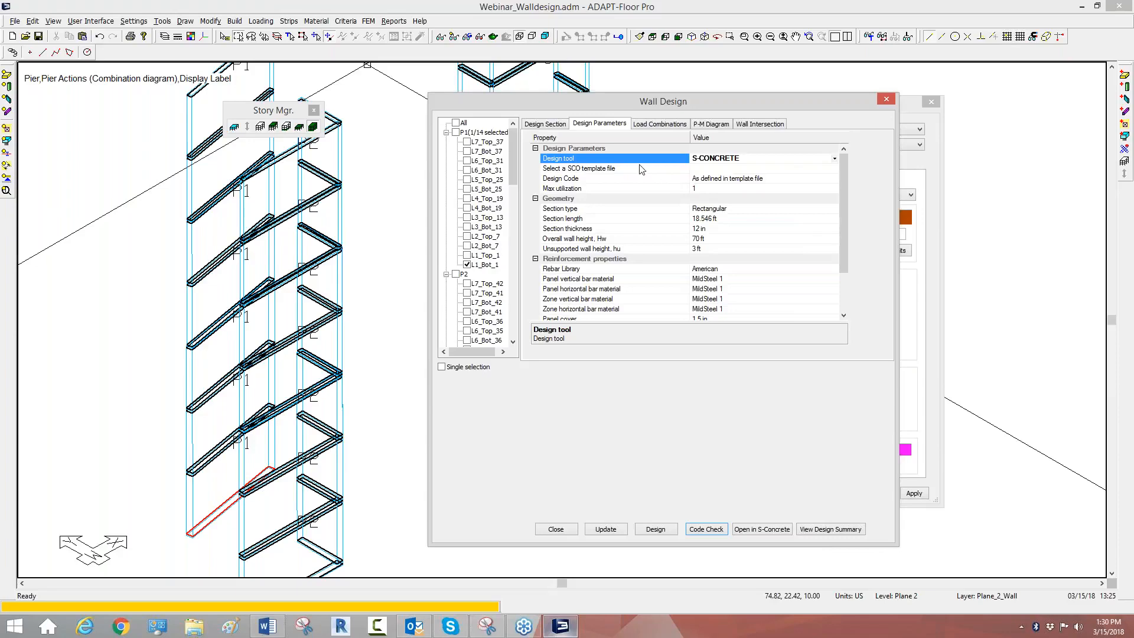
Step: Set the design tool of section L1_Bot_1 to ADAPT Wall and turn off the boundary element check
click(722, 160)
click(722, 176)
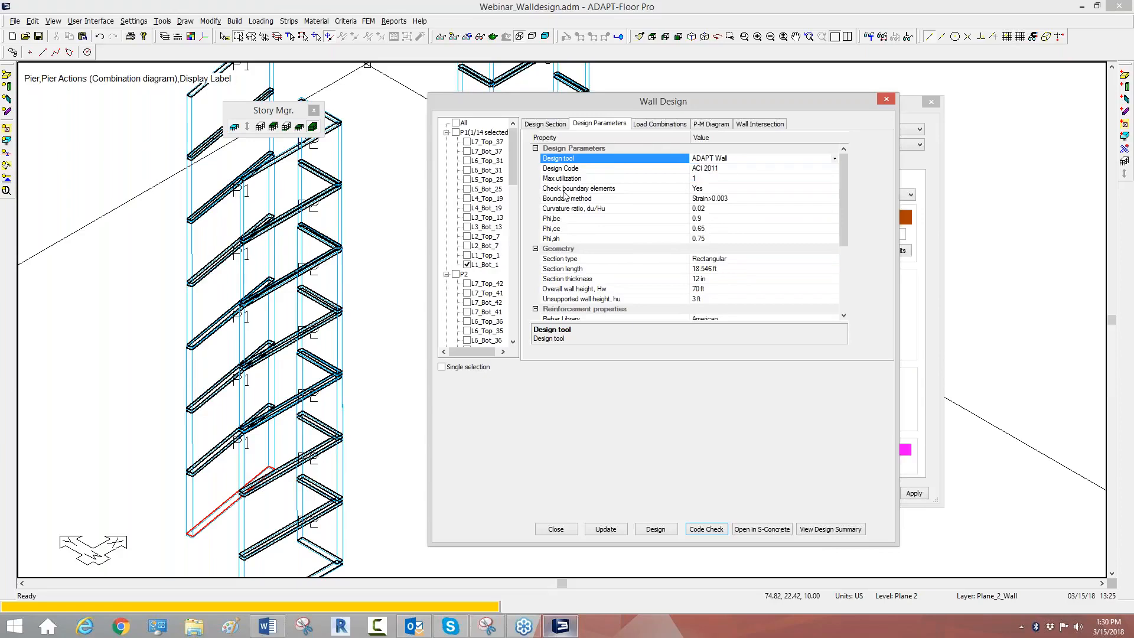
click(704, 189)
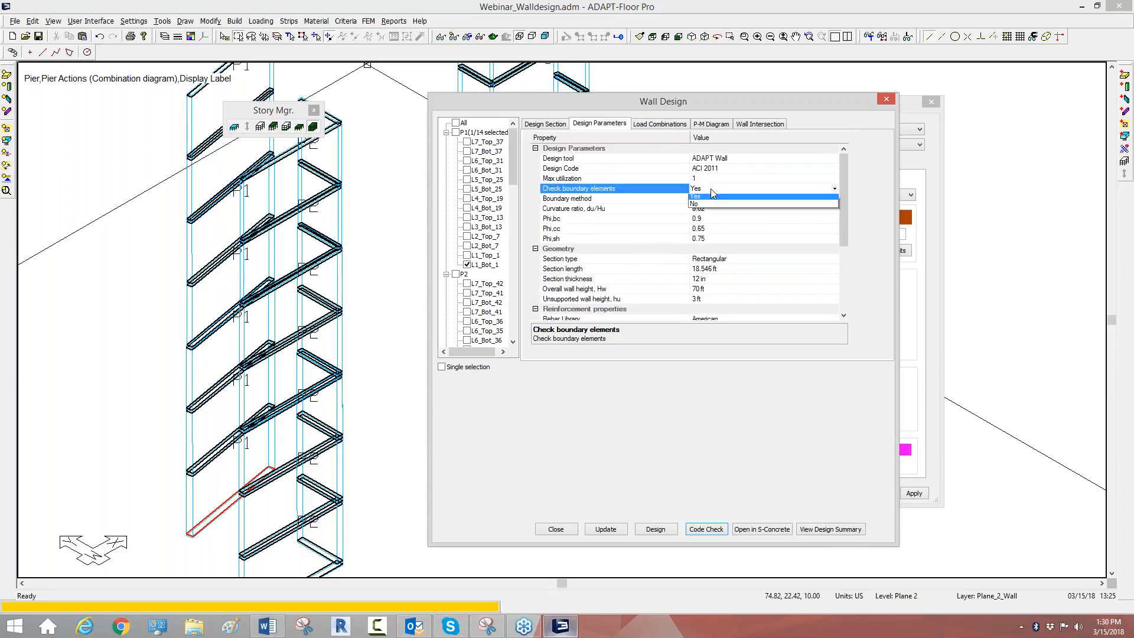
click(700, 207)
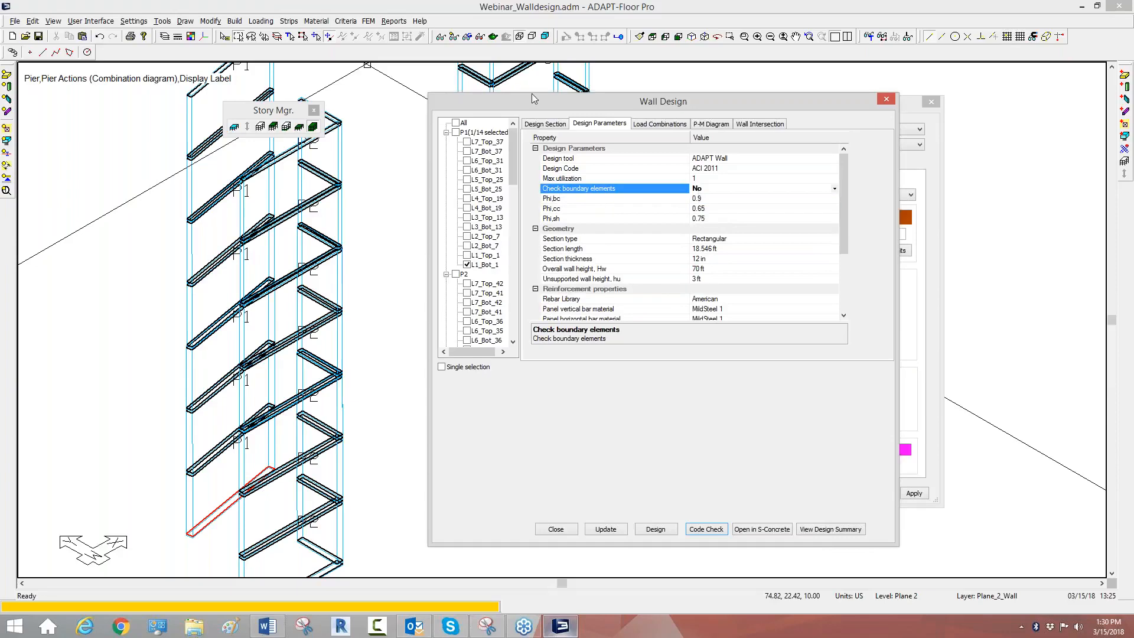
Step: Try section L1_Bot_1 without zone 1 and zone 2 reinforcement, and restore both zones
click(533, 126)
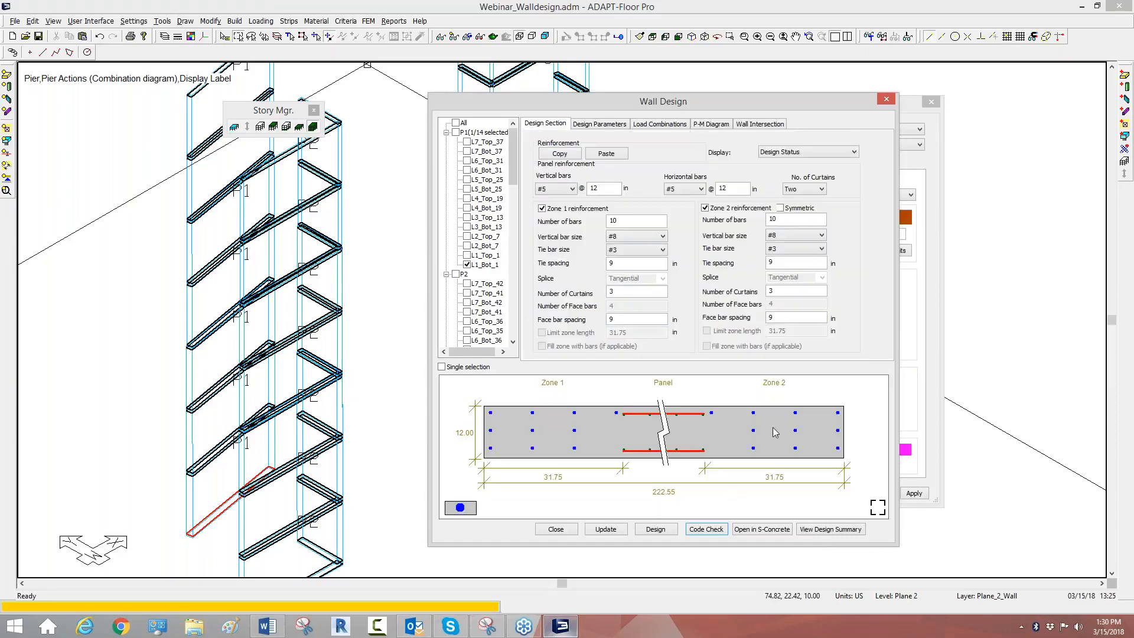
click(543, 210)
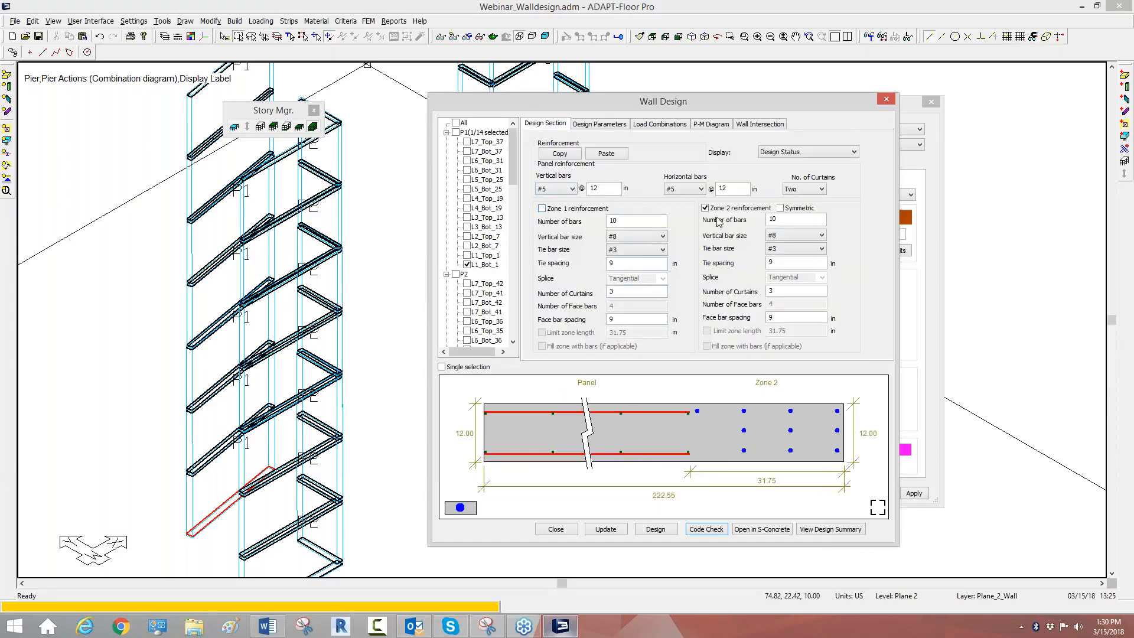
click(714, 211)
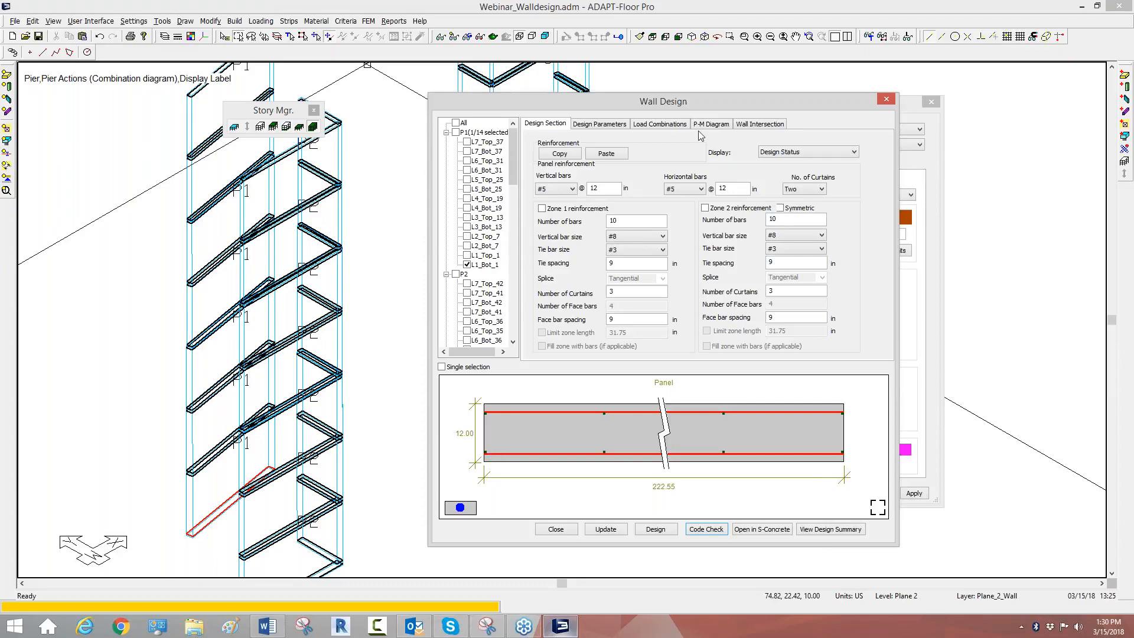
click(565, 209)
click(716, 209)
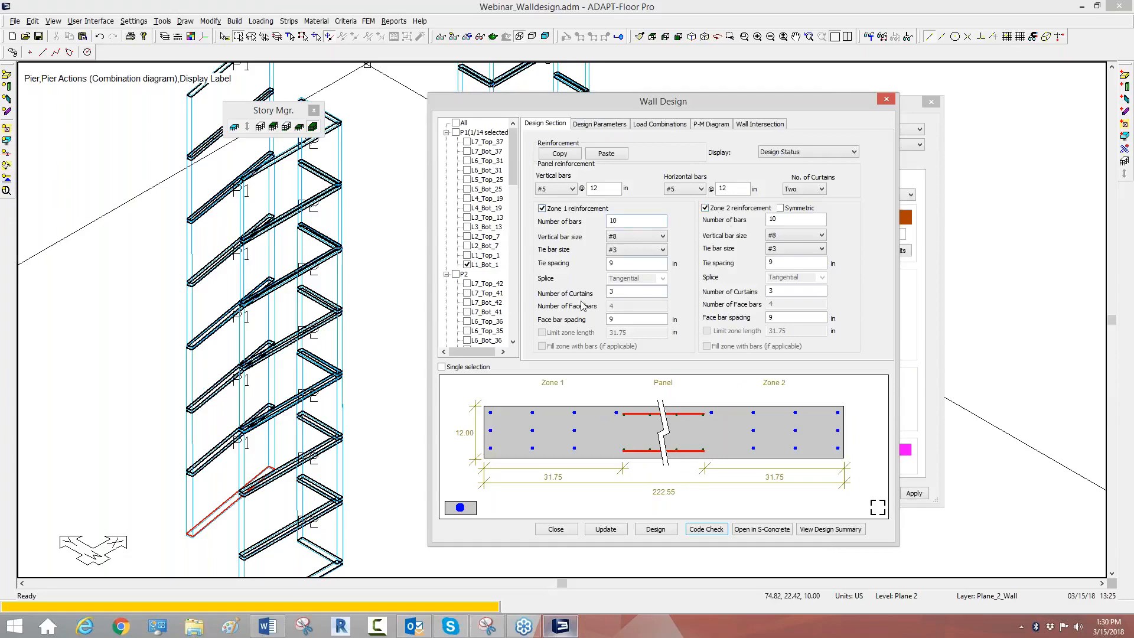
Step: Examine the zone 1 curtain count, face bar spacing and bar layout of section L1_Bot_1
double_click(610, 292)
click(622, 320)
click(946, 464)
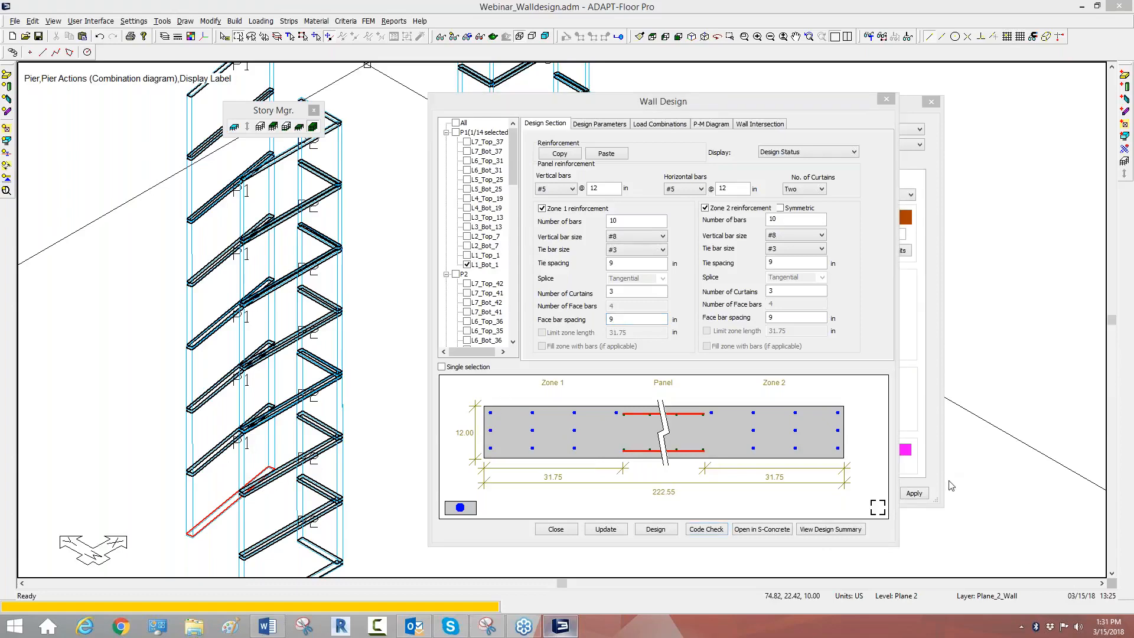
click(967, 502)
drag(493, 394, 494, 472)
drag(527, 390, 533, 475)
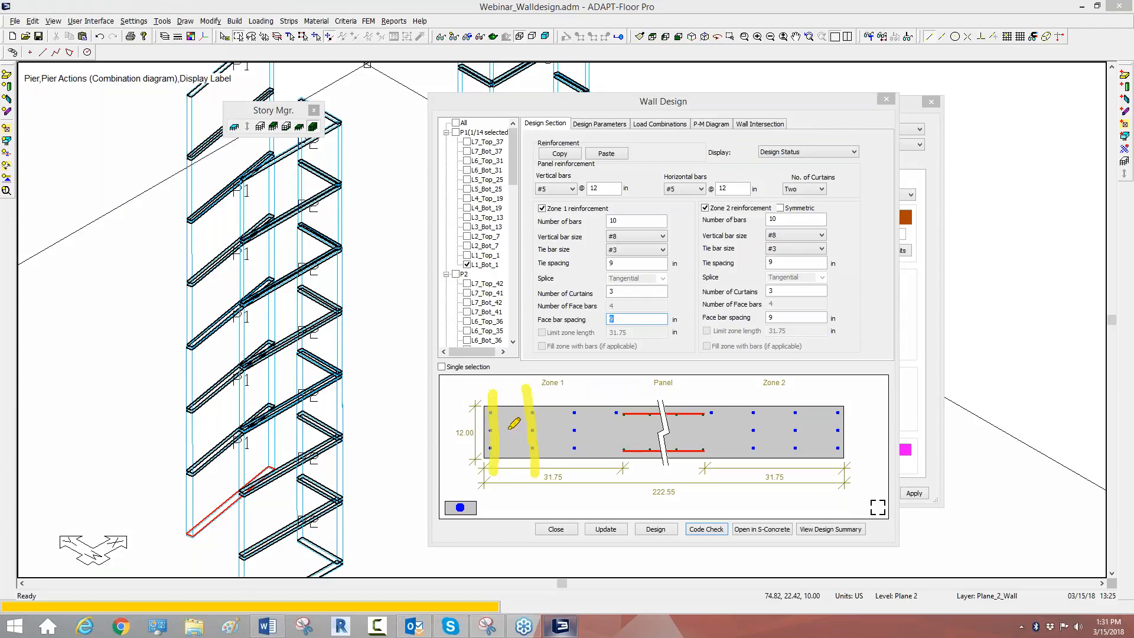
drag(570, 397, 572, 479)
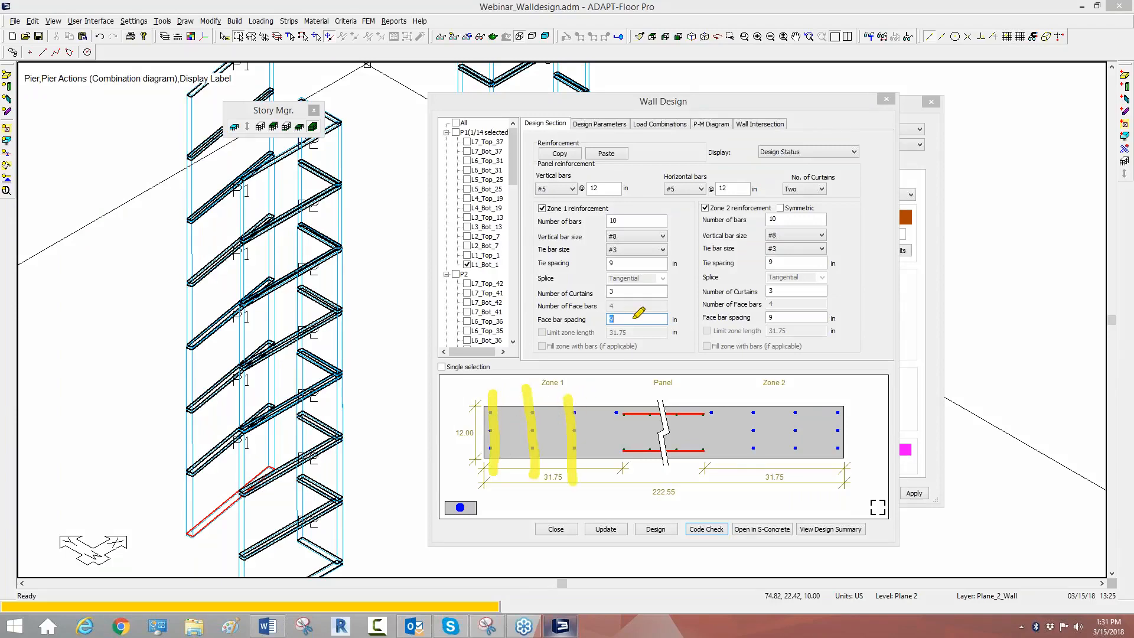
Step: Set the reinforcement cover of section L1_Bot_1 to 2 in and return to its section layout
click(620, 125)
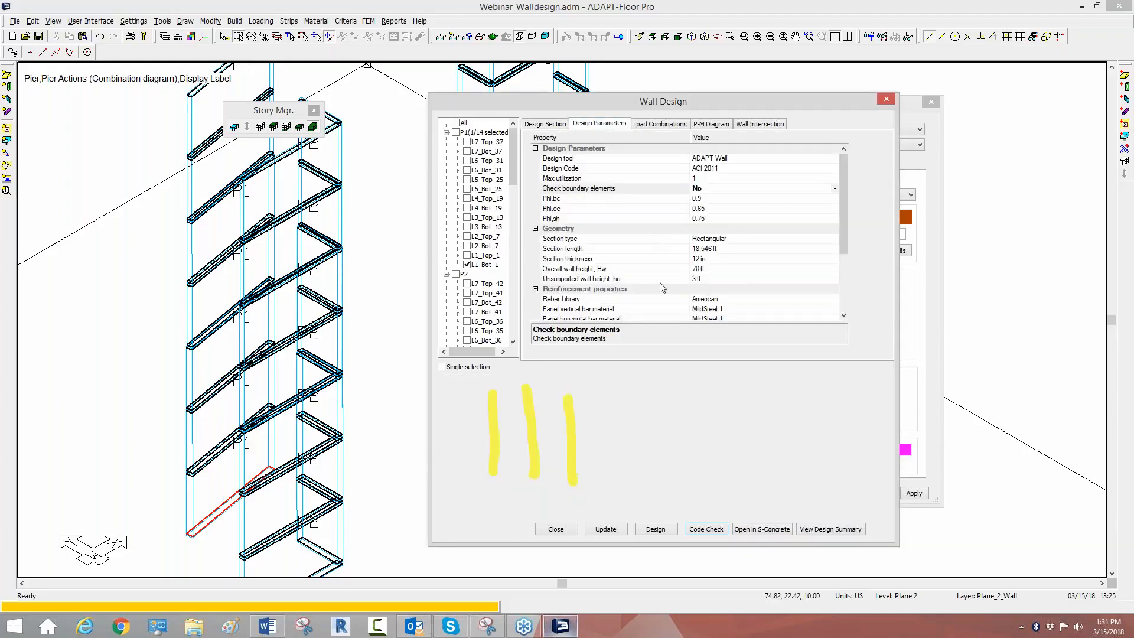
drag(843, 222, 838, 272)
click(699, 270)
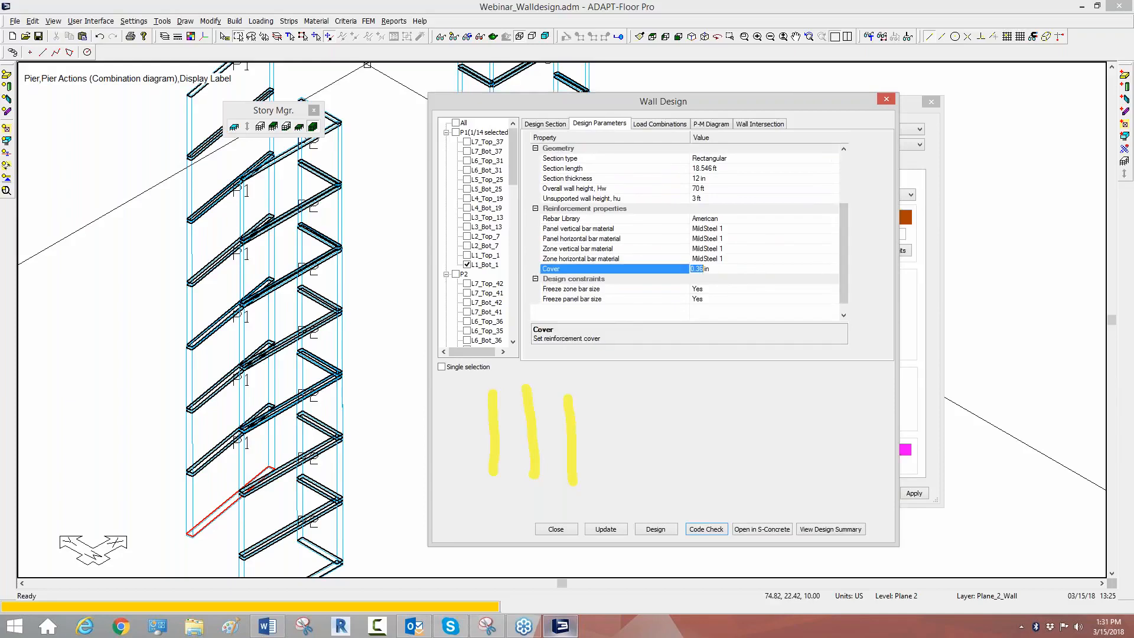
click(738, 260)
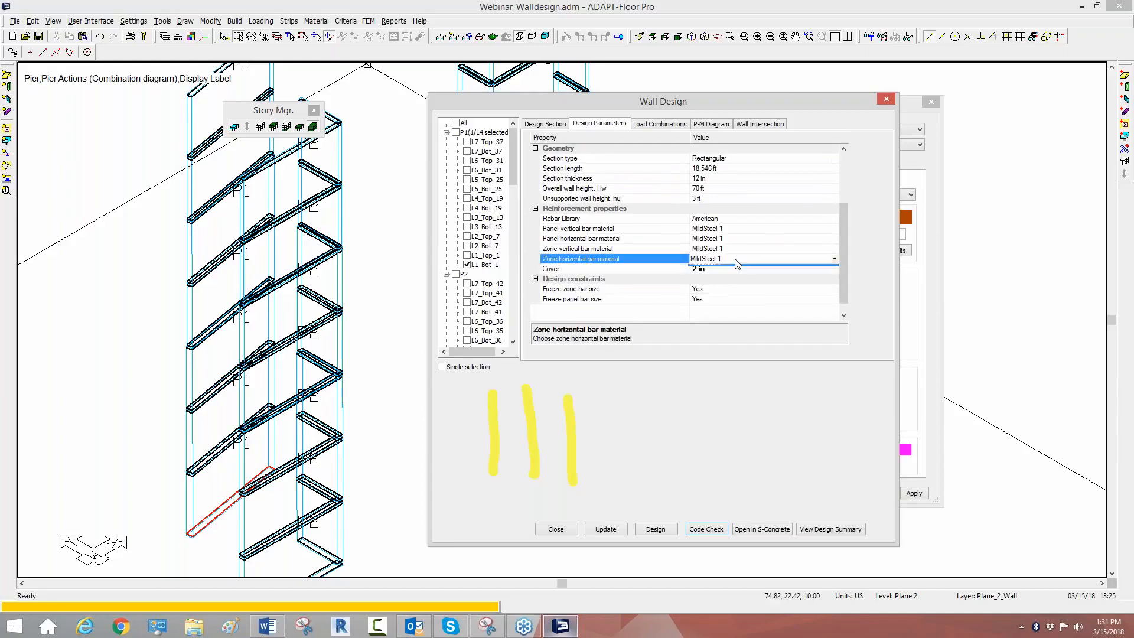
click(553, 129)
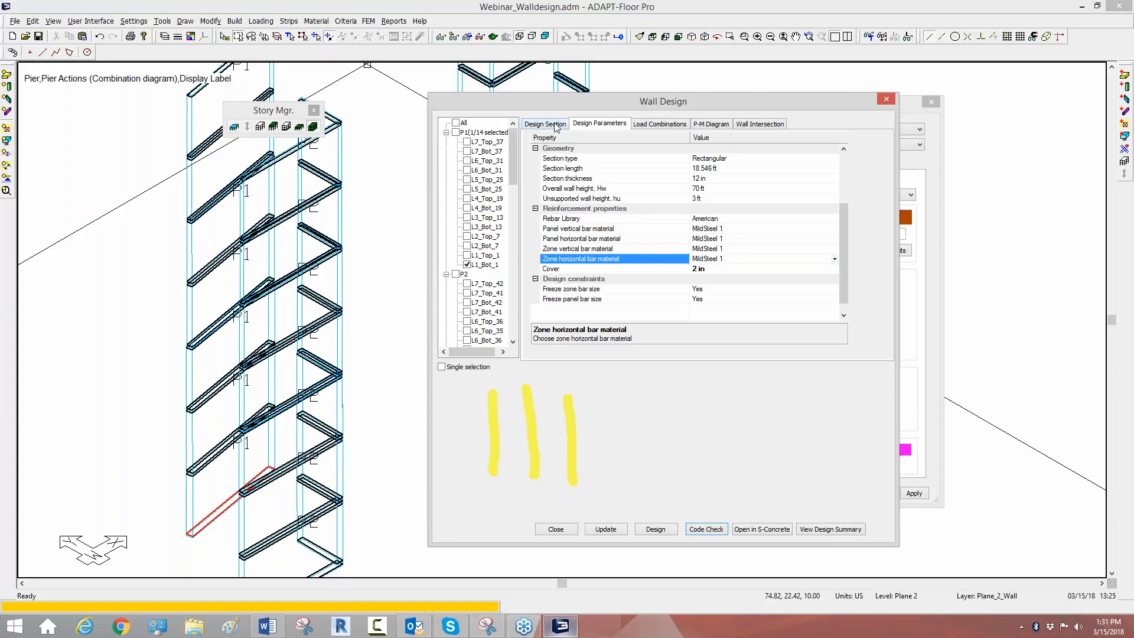
click(558, 126)
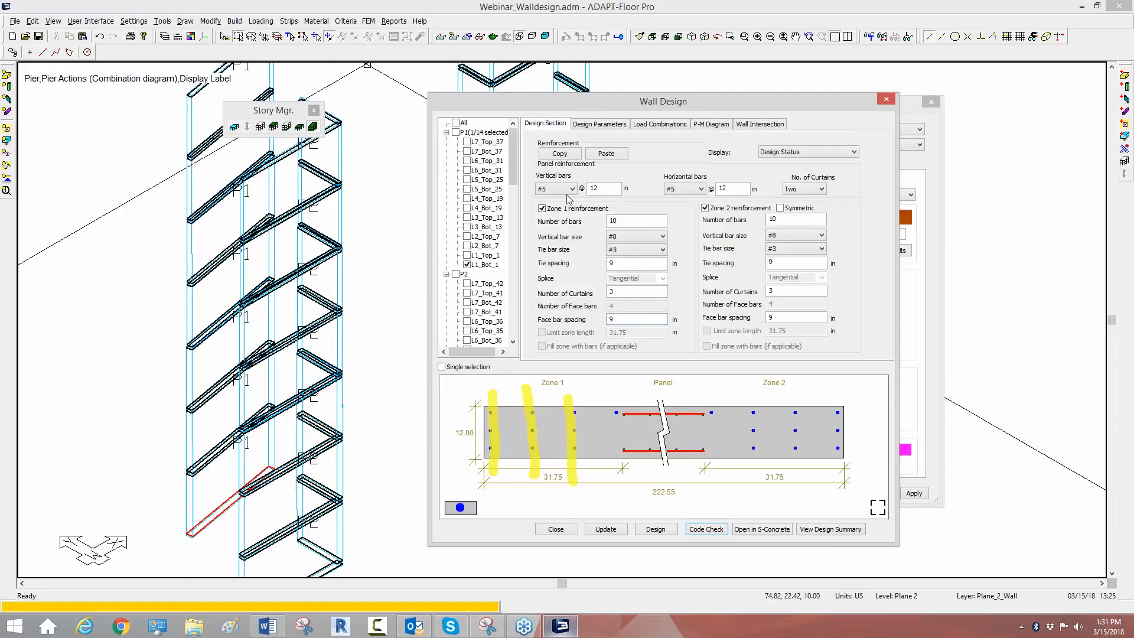
Step: Review the ADAPT Wall design parameters of section L1_Bot_1, including the design tool, and return to the section layout
click(606, 128)
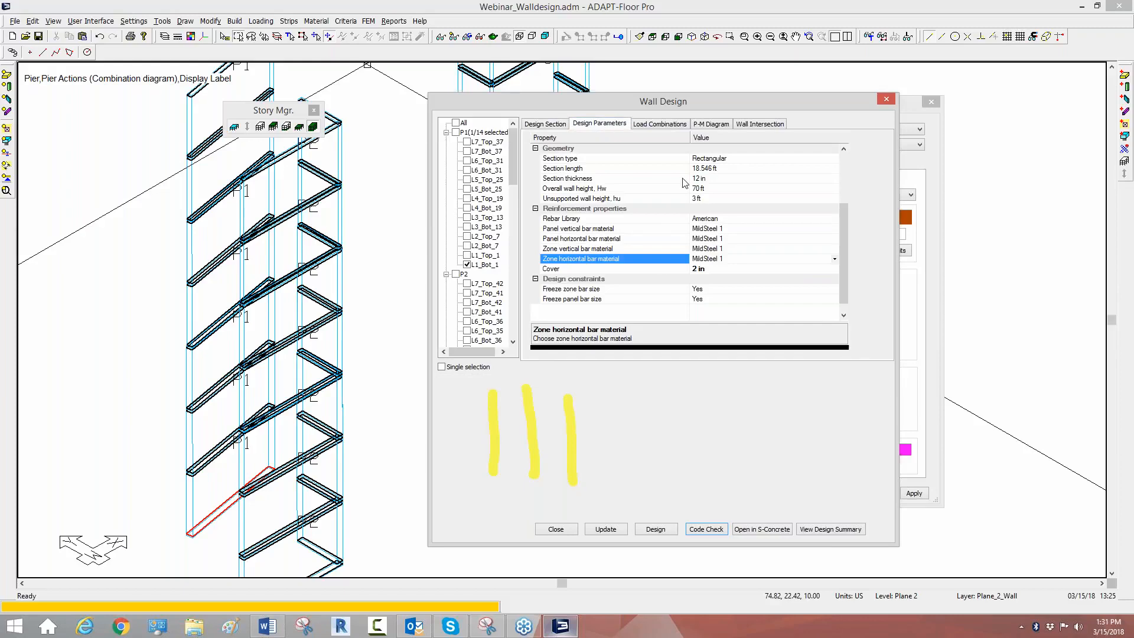
scroll(846, 225, up, 3)
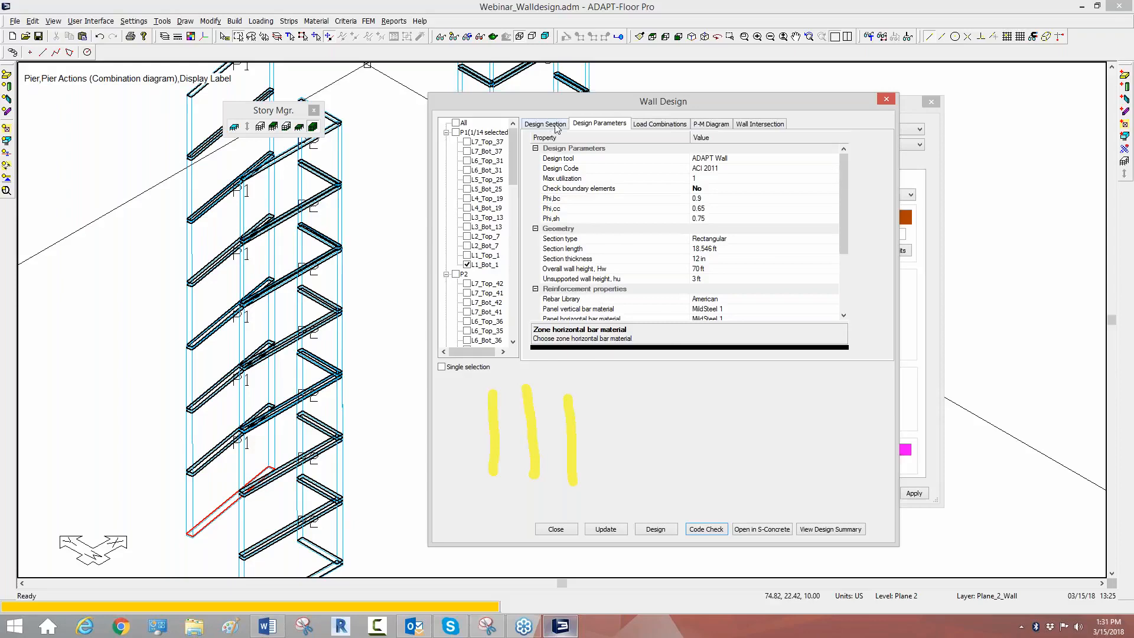
click(942, 476)
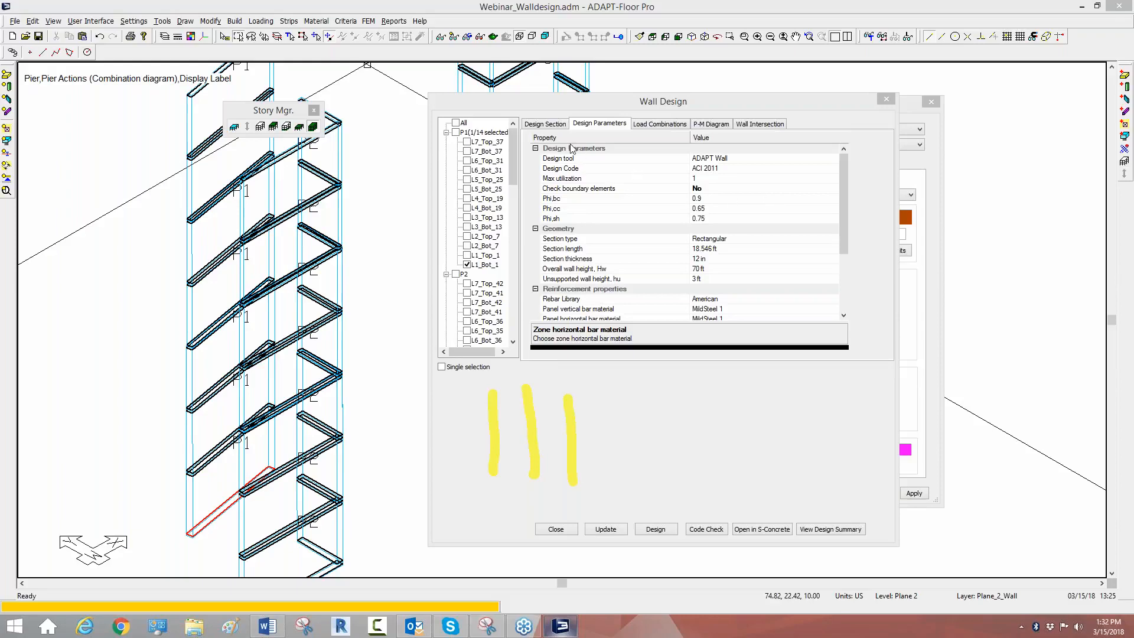
click(710, 158)
click(710, 158)
click(709, 160)
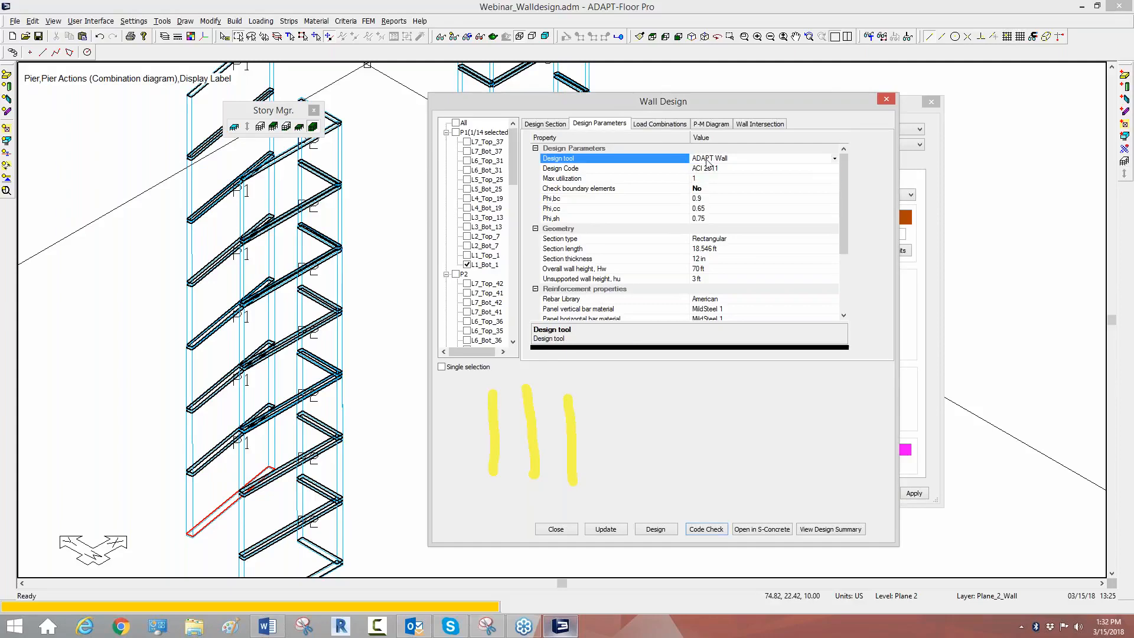
click(545, 124)
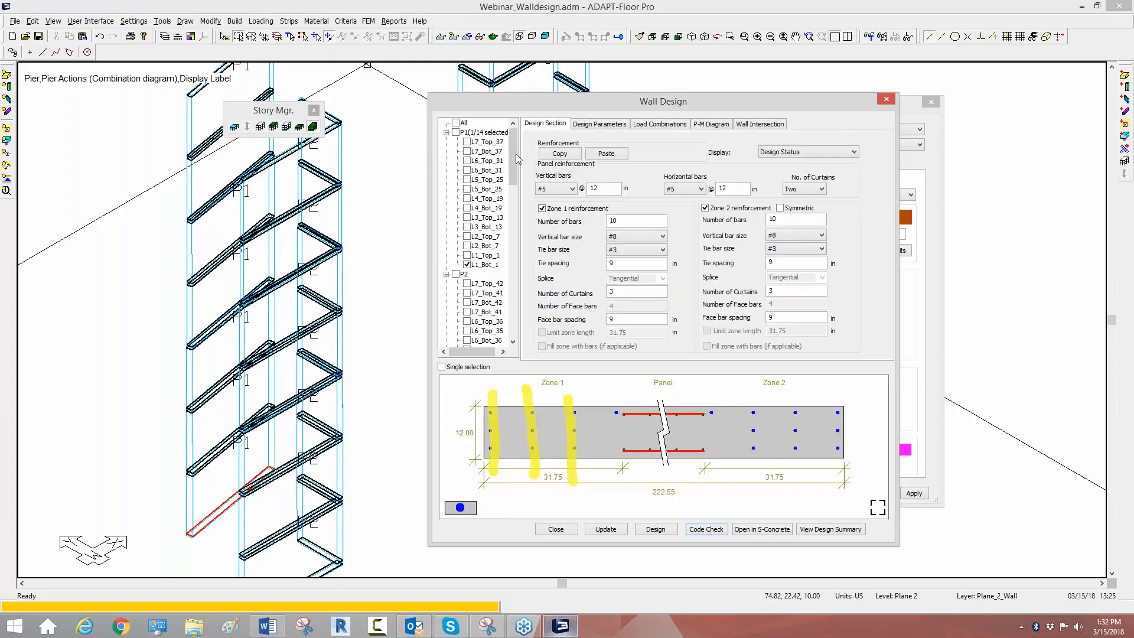
Step: Deselect section L1_Bot_1, close the wall design settings, and save the model
click(467, 264)
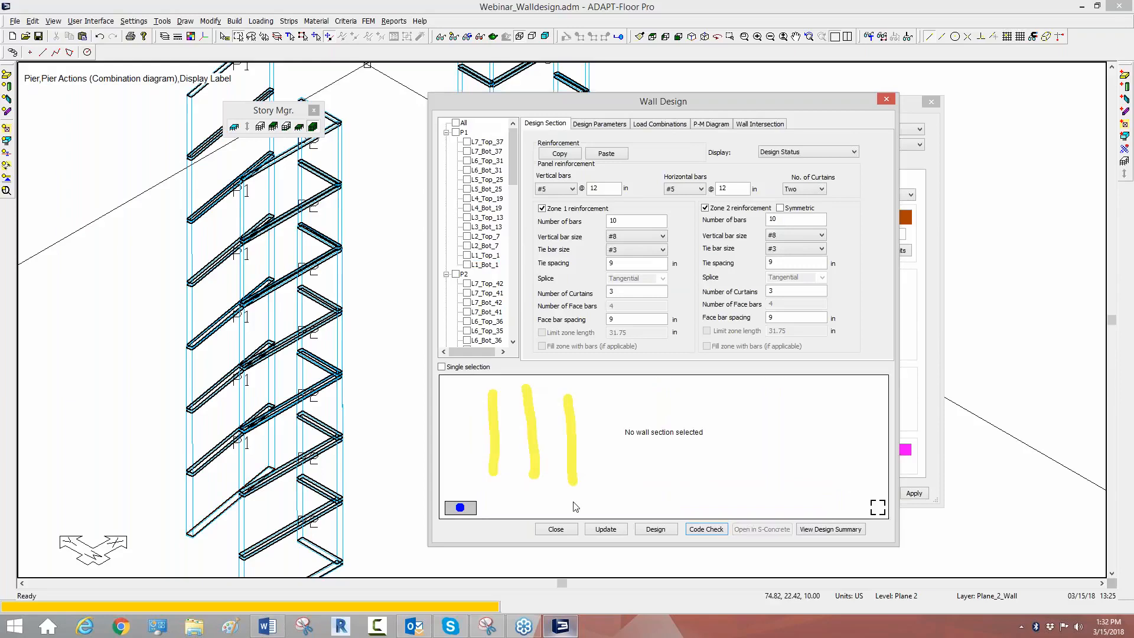
click(557, 529)
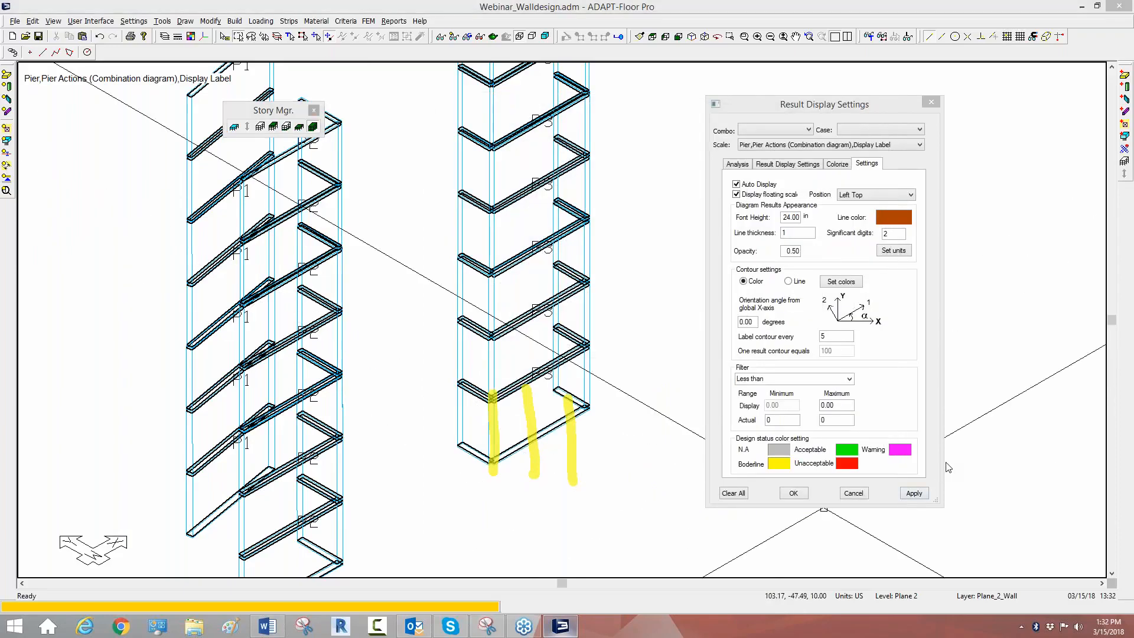
click(949, 534)
click(39, 36)
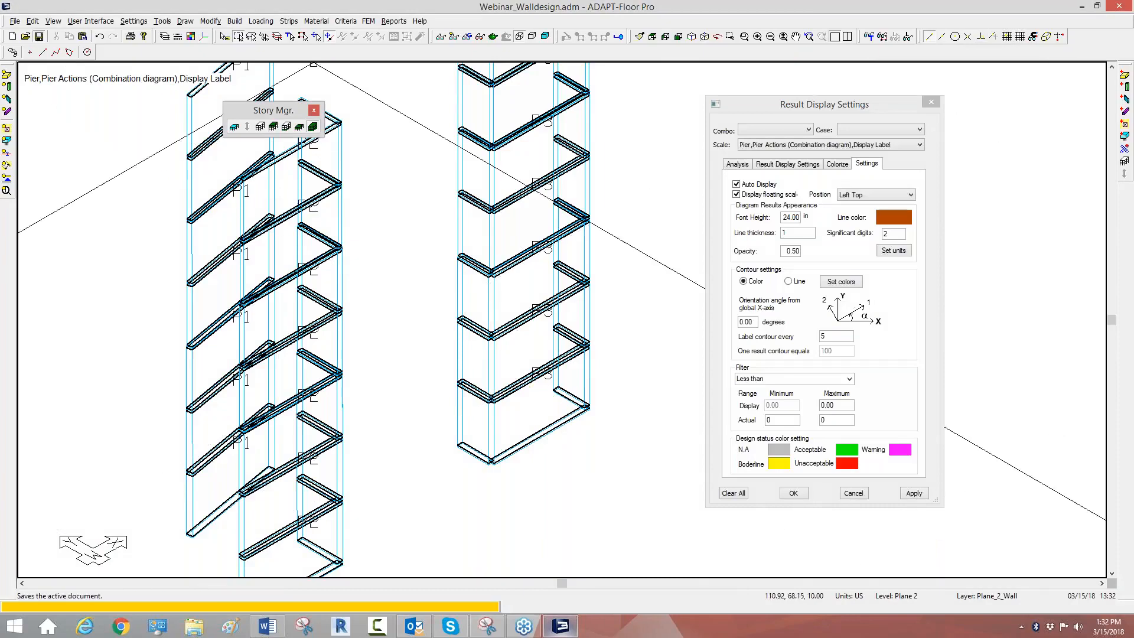
Step: Switch to S-CONCRETE, view the C-shape wall, and change the section type to an I-shape wall
click(1084, 7)
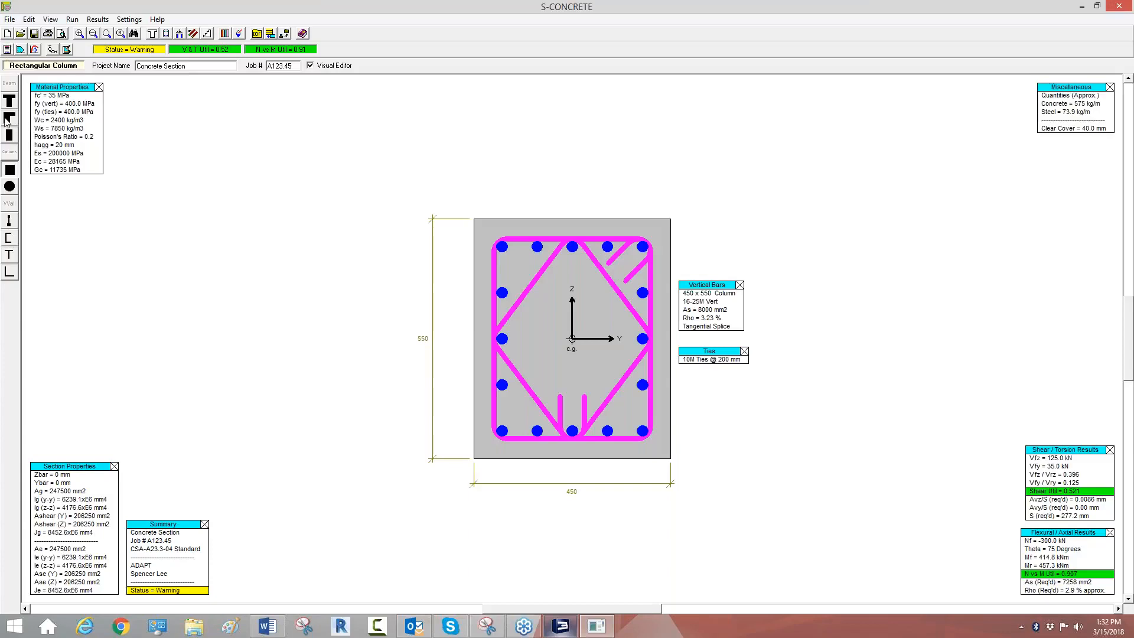
click(8, 239)
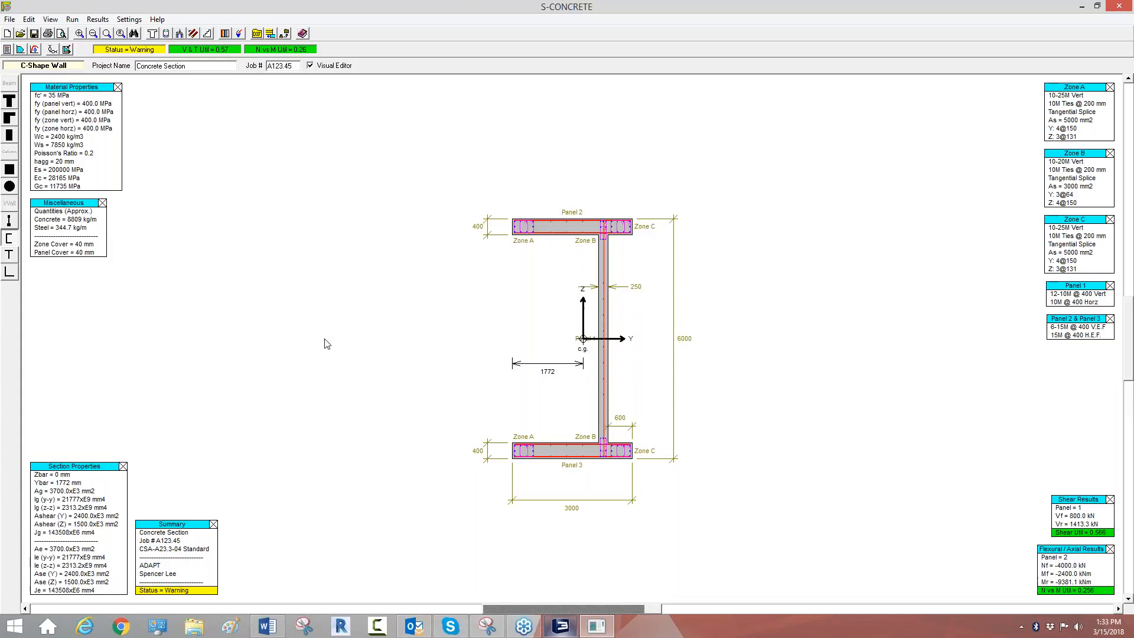
click(8, 223)
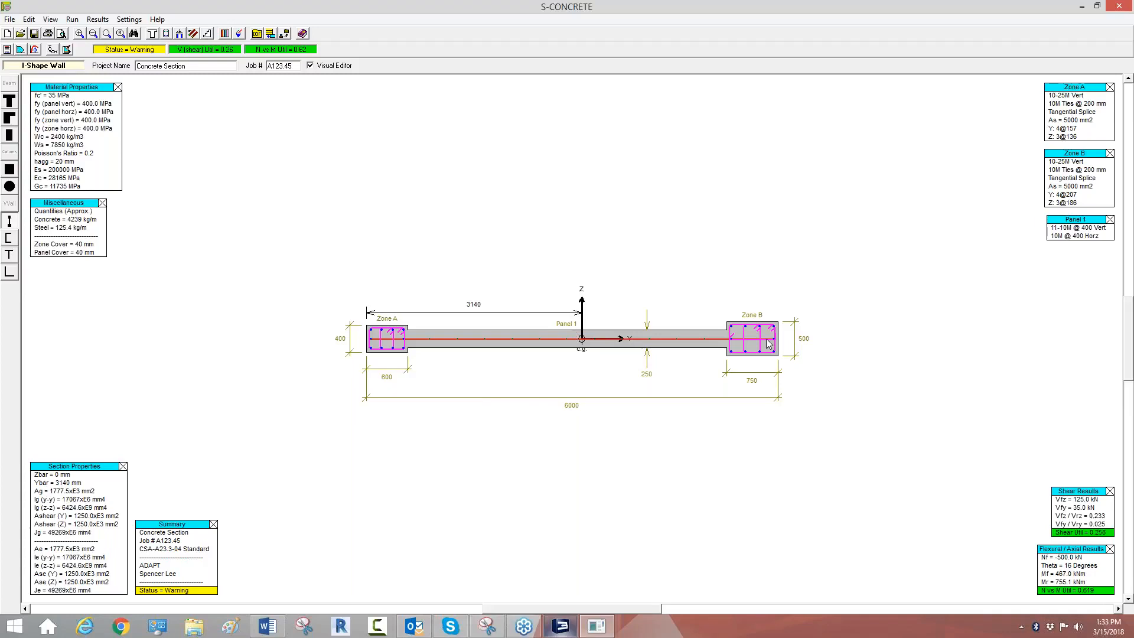
Step: Set the I-shape wall's design code to ACI 2008 and its seismic design category to D,E,F
click(29, 19)
click(38, 31)
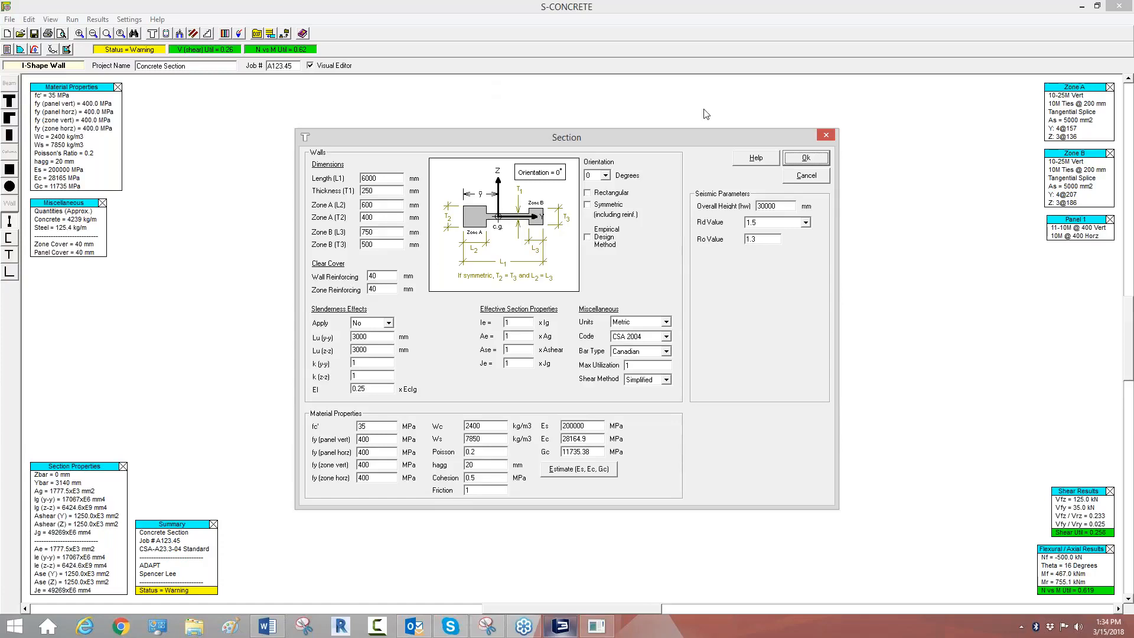
click(666, 336)
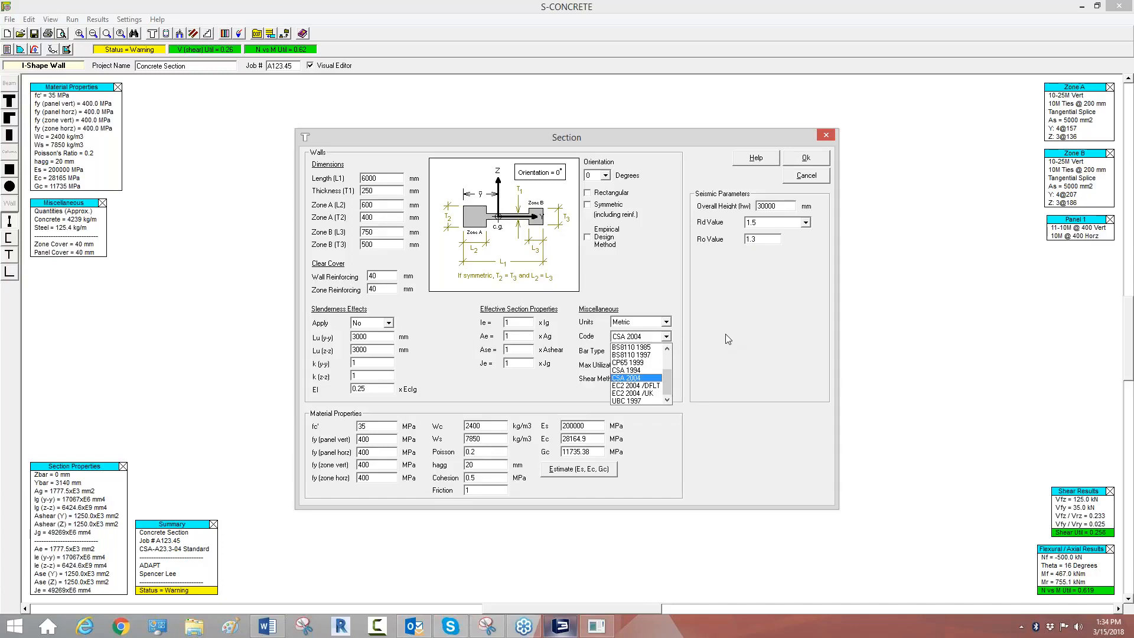
drag(668, 375, 669, 352)
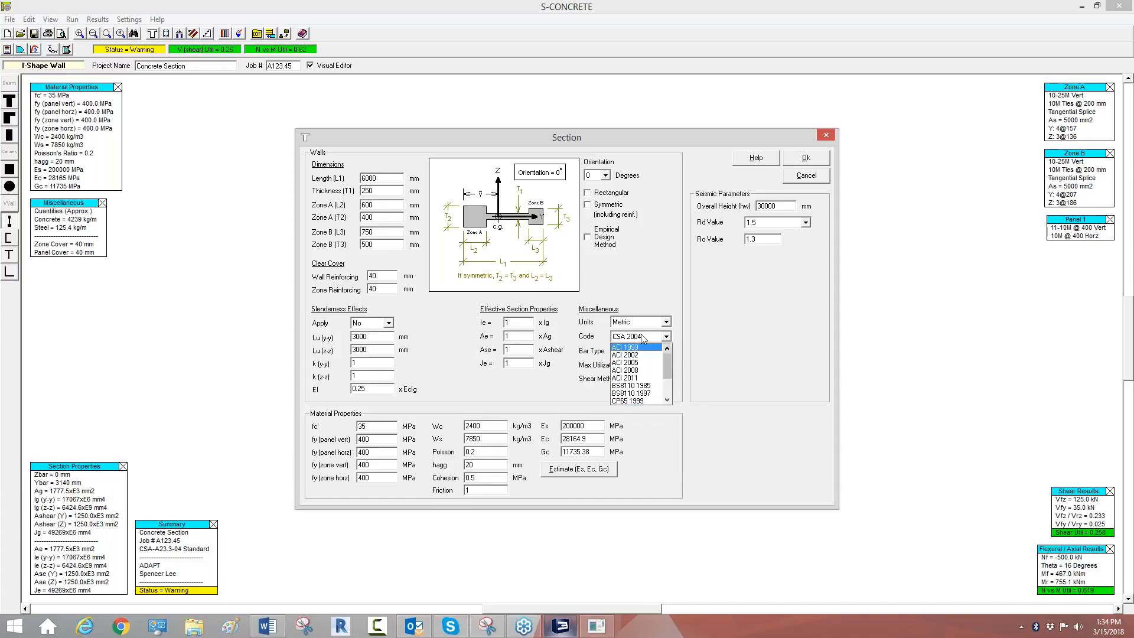
click(626, 370)
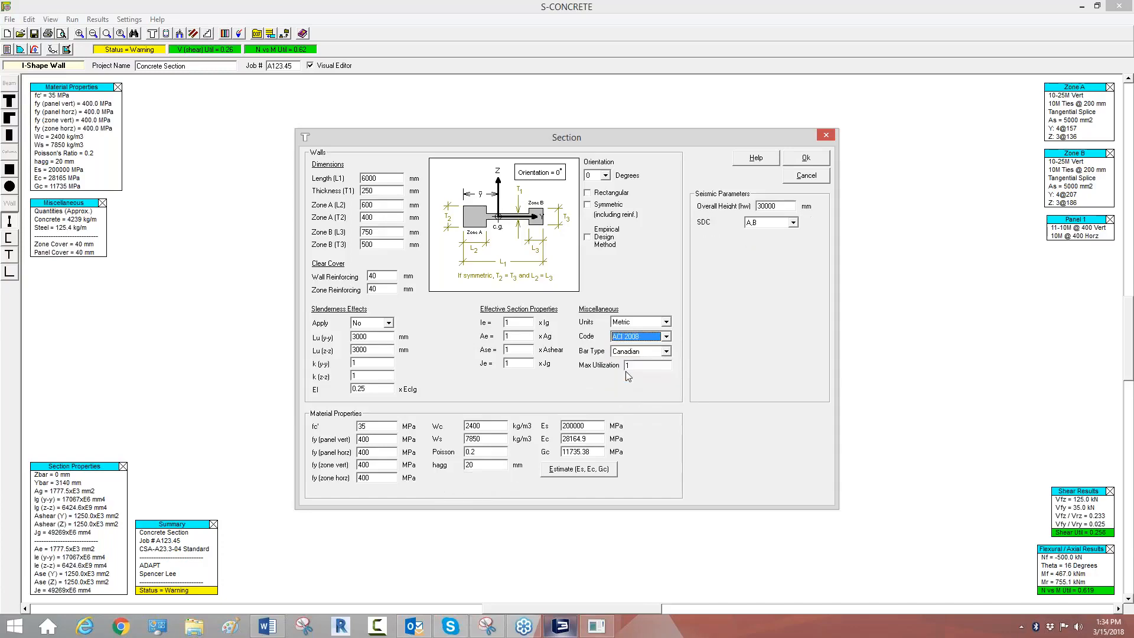
click(793, 222)
click(753, 249)
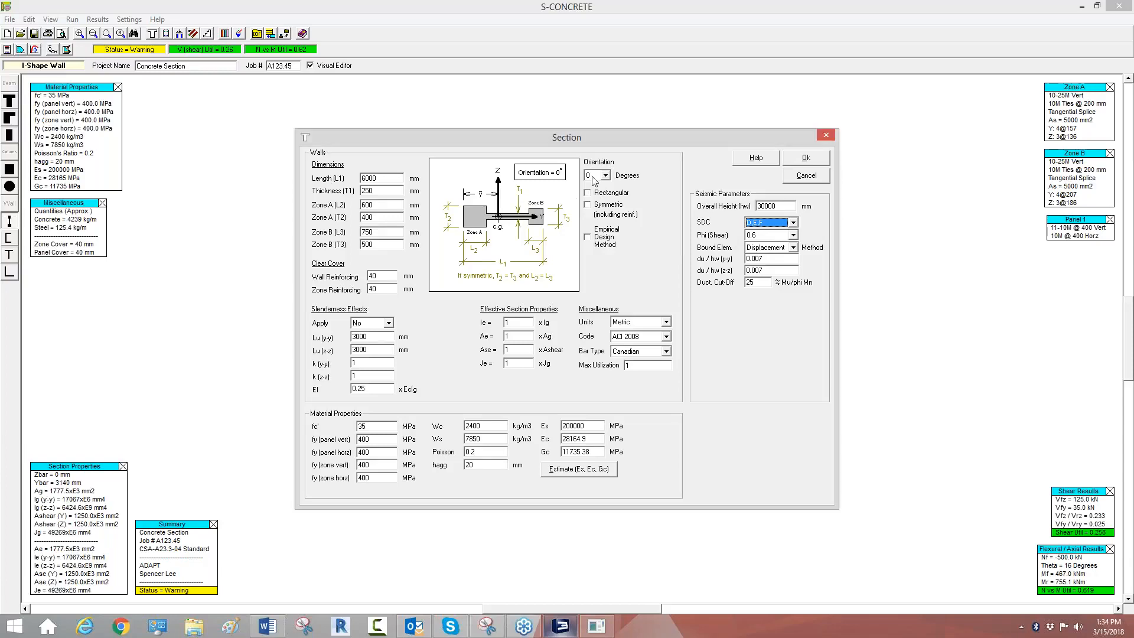
click(807, 159)
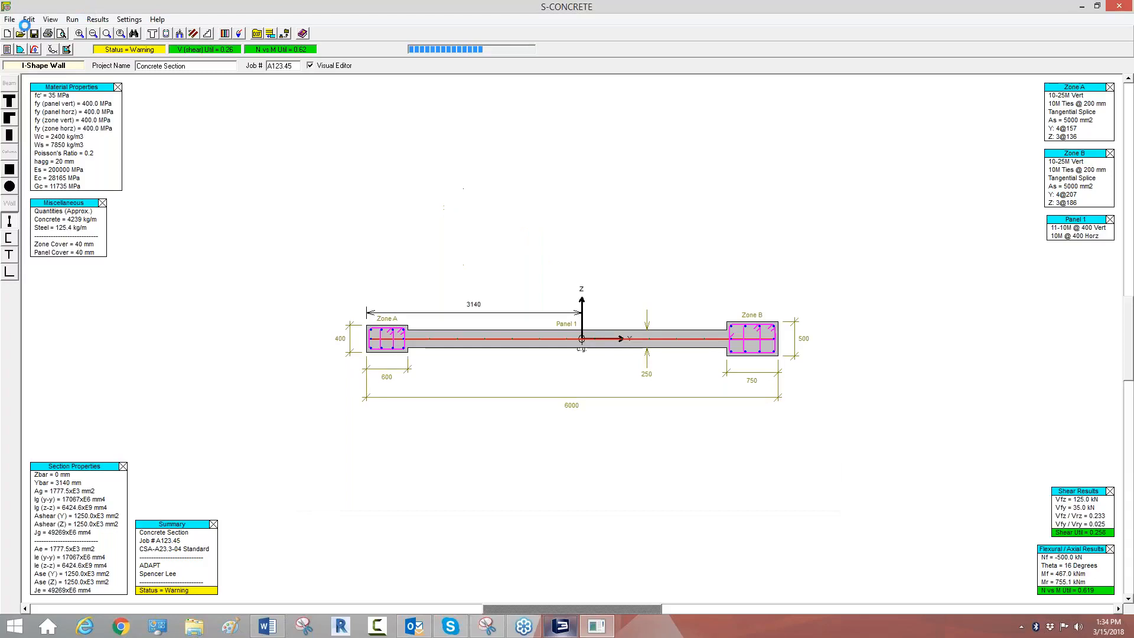
Step: Review the zone reinforcing settings for Zone A and Zone B of the I-shape wall
click(29, 20)
click(37, 46)
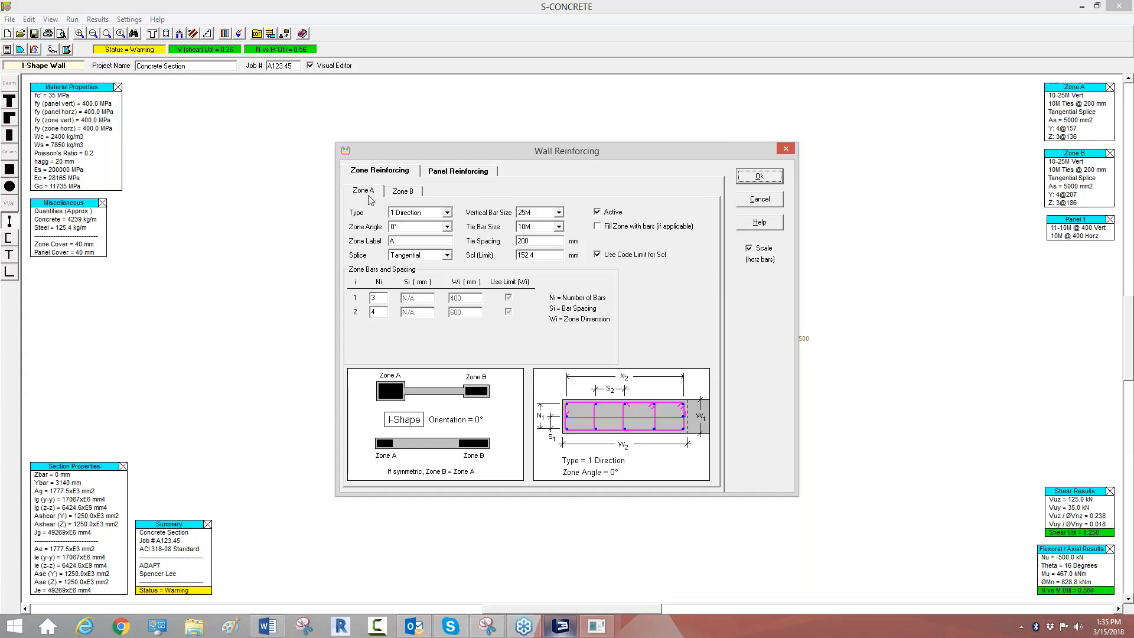
click(398, 191)
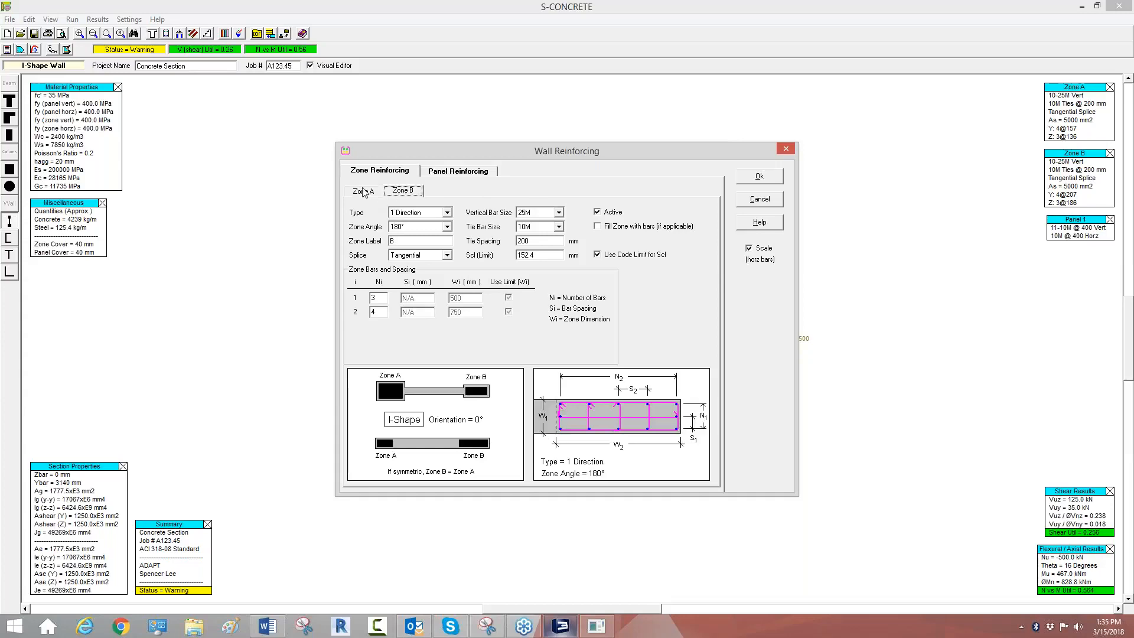
click(366, 192)
click(402, 194)
click(948, 482)
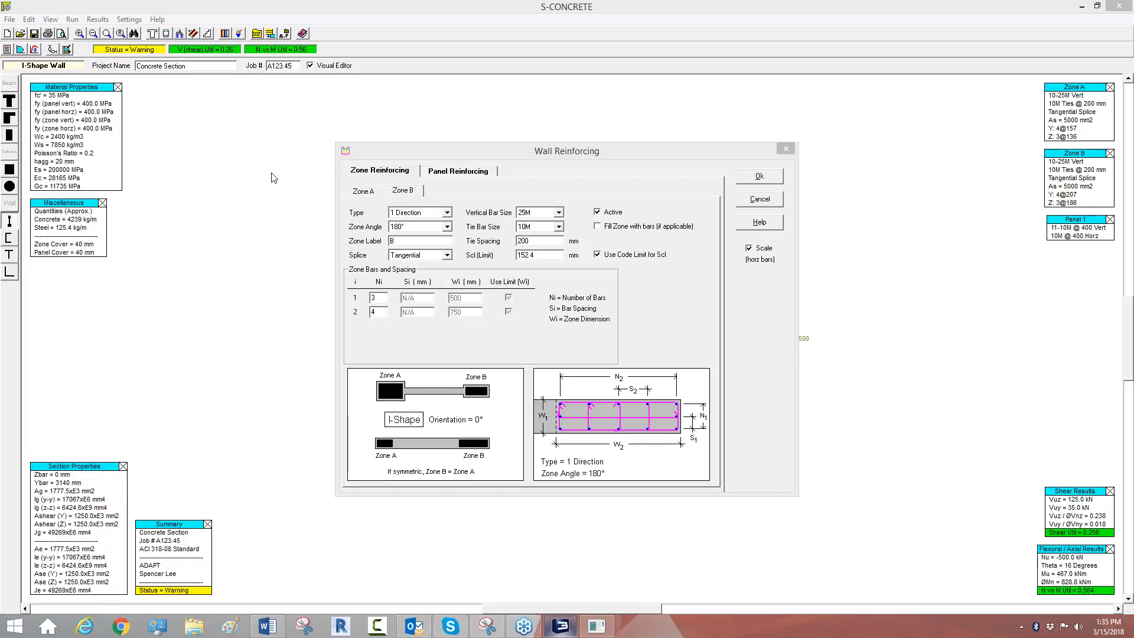
click(31, 23)
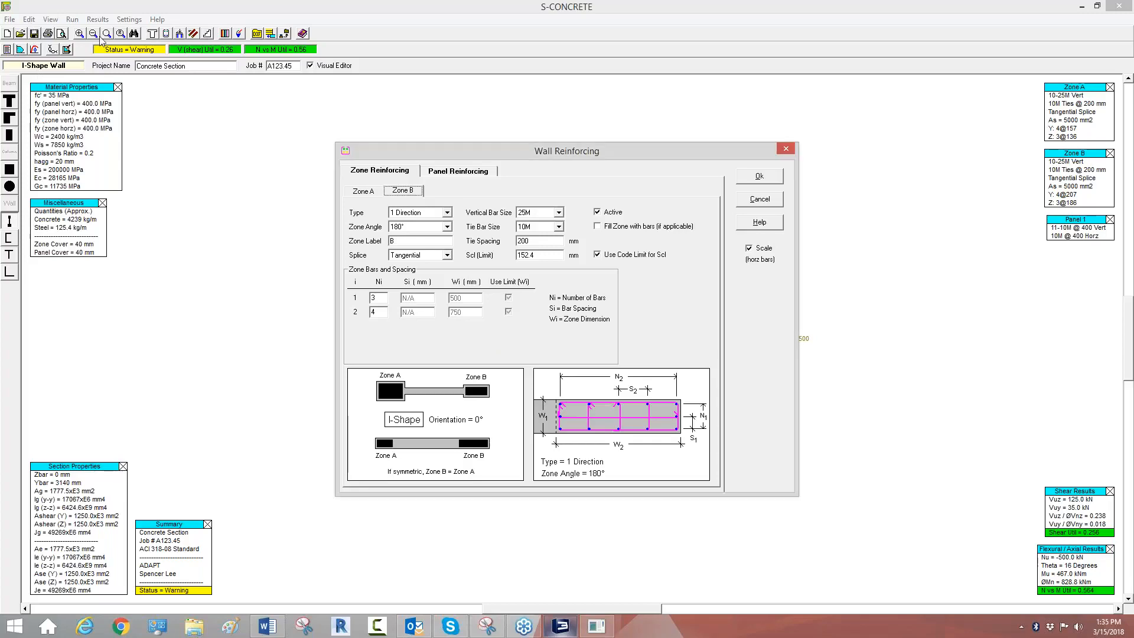
click(768, 195)
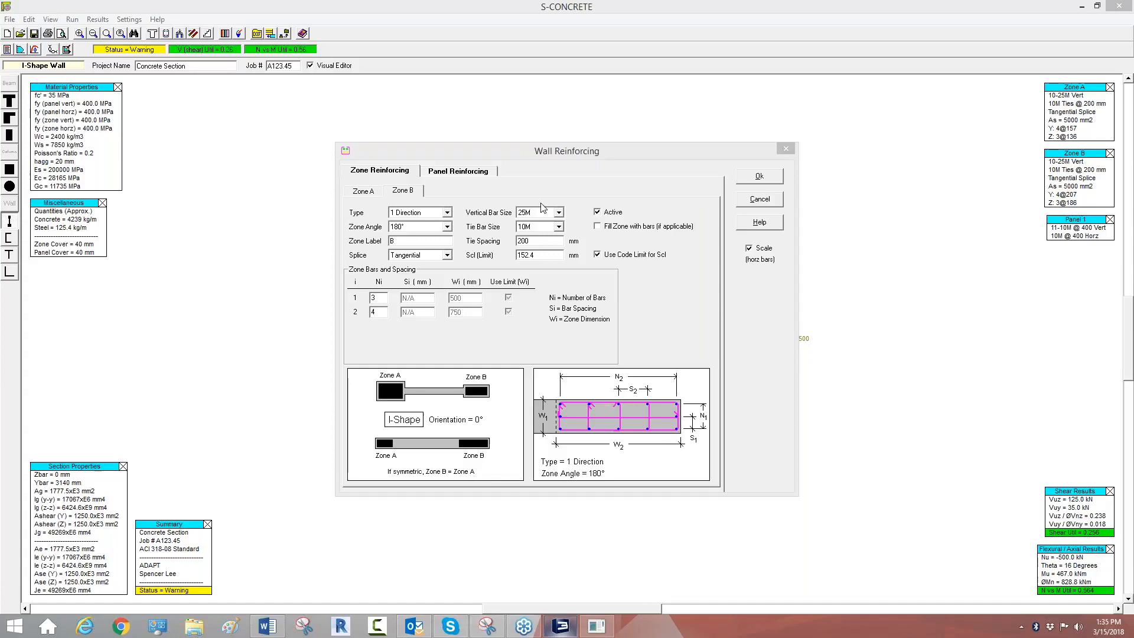
click(759, 178)
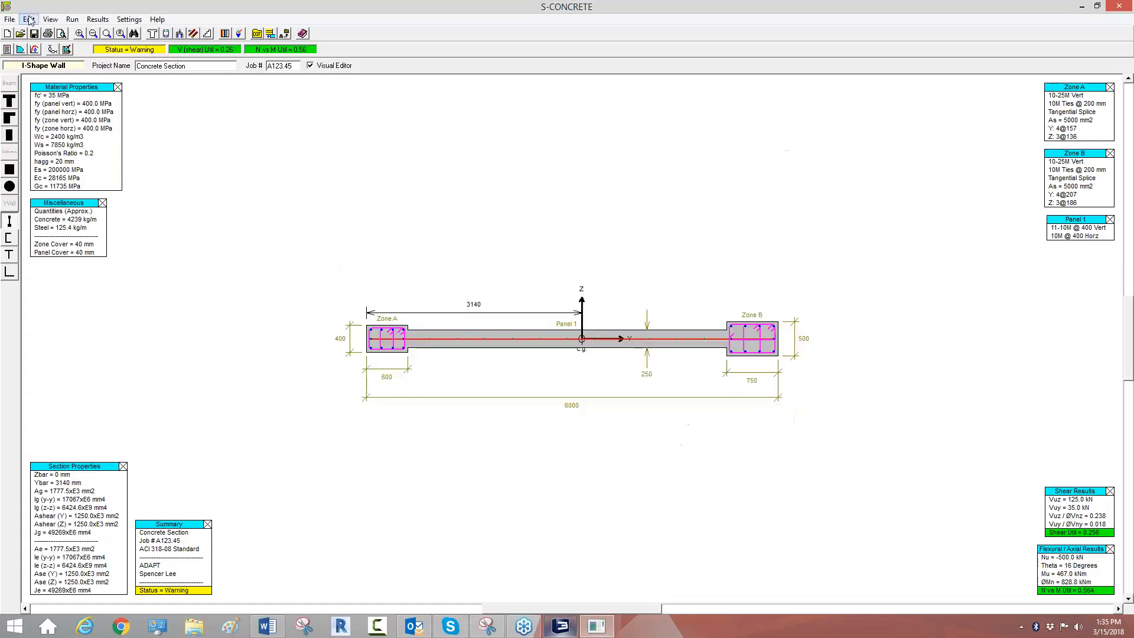
Step: Browse the available design codes for the I-shape wall section and set its units to US/Imperial
click(28, 19)
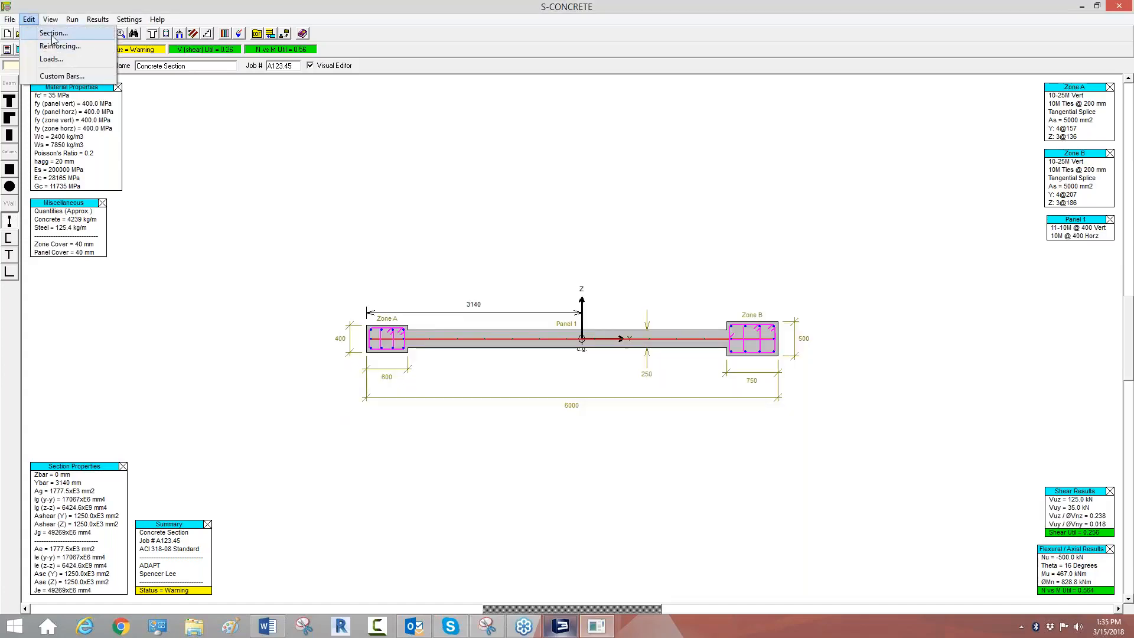
click(53, 34)
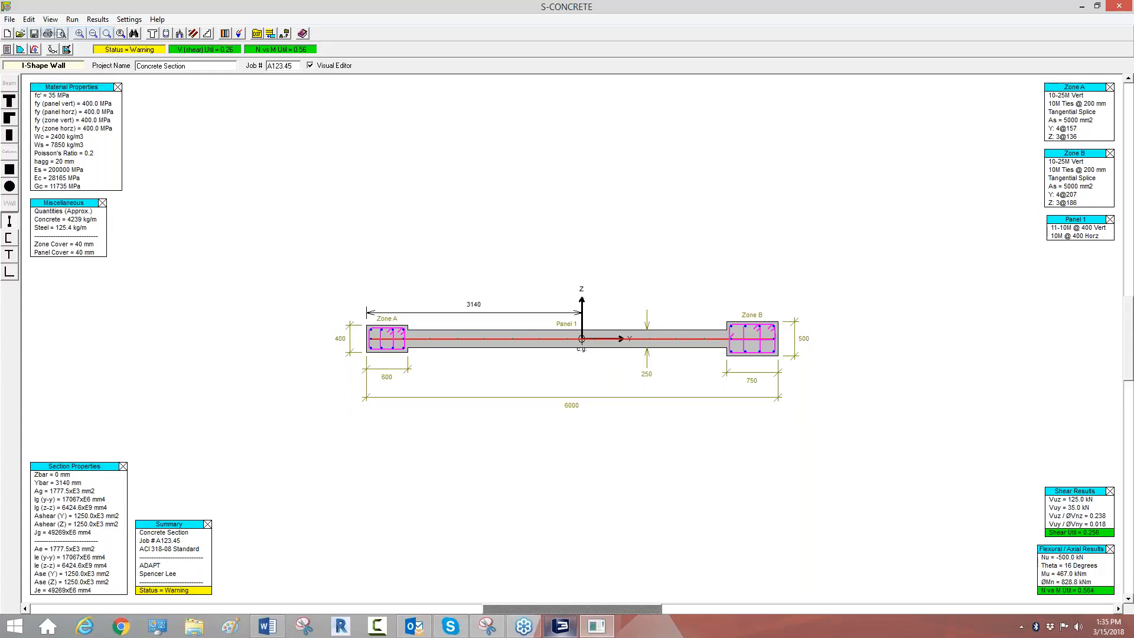
click(666, 336)
mouse_move(669, 372)
mouse_down()
mouse_move(669, 382)
mouse_move(669, 341)
mouse_move(667, 383)
mouse_up()
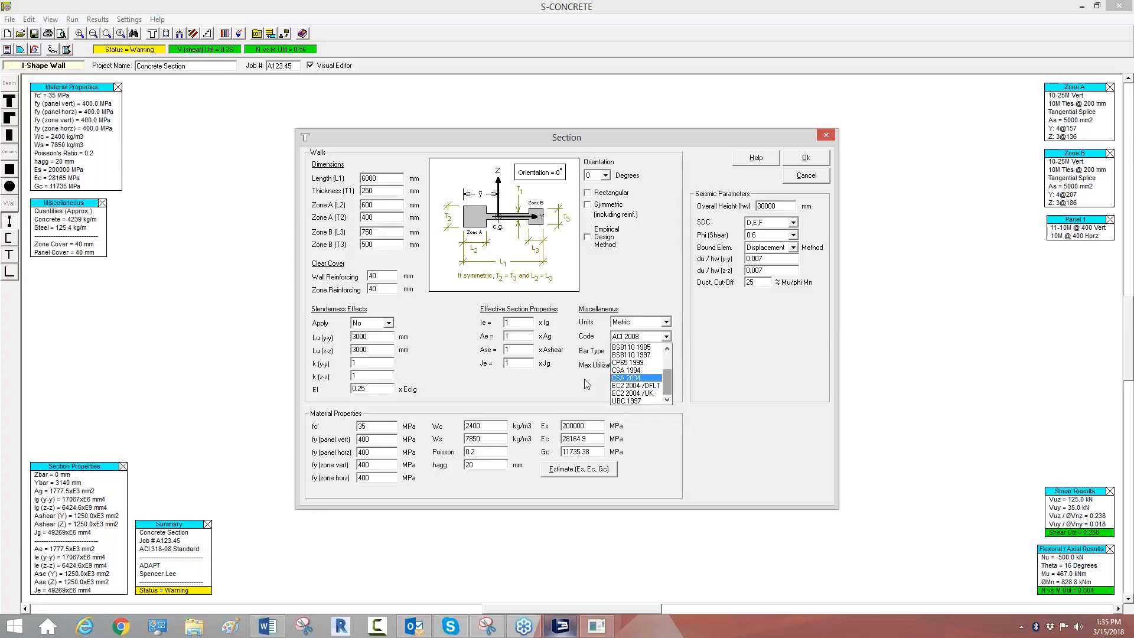
key(Up)
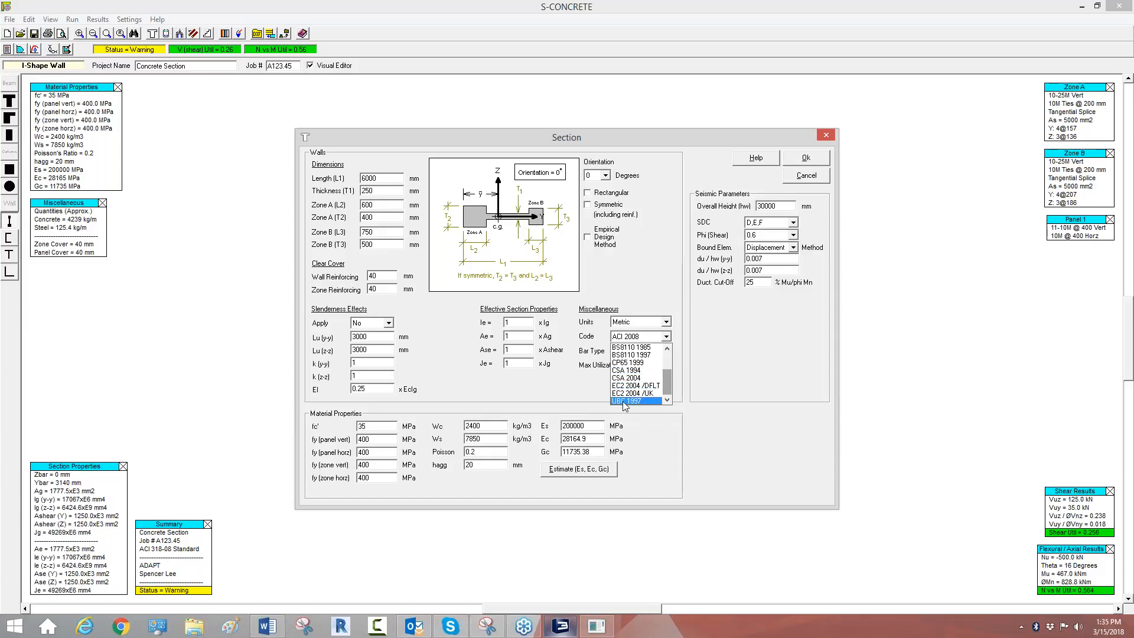
drag(667, 384, 667, 363)
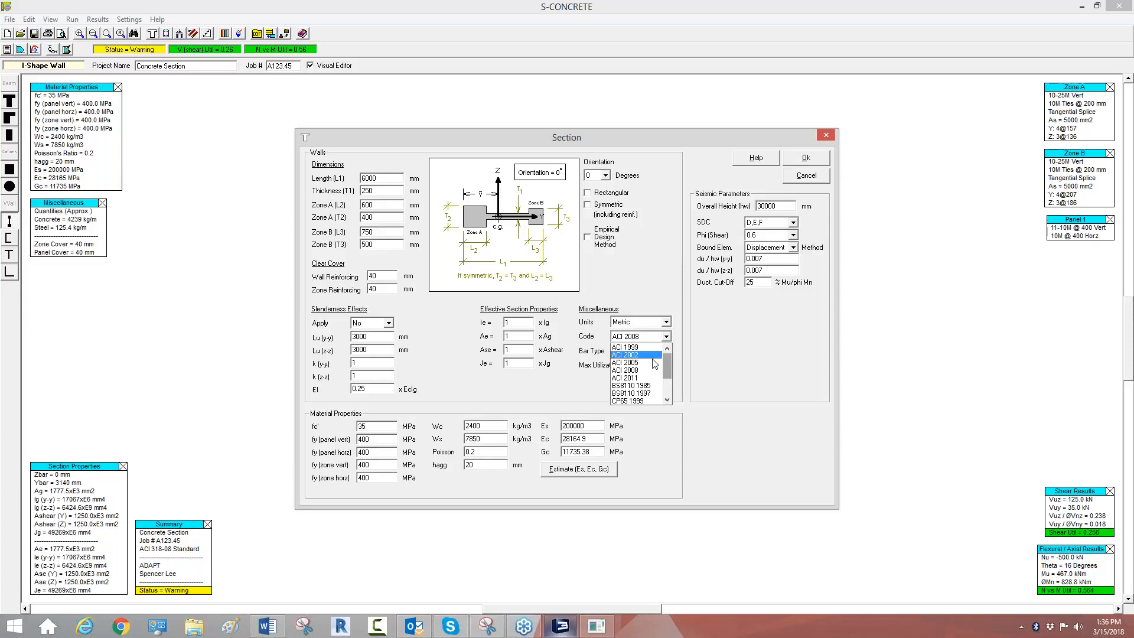
drag(666, 362, 668, 383)
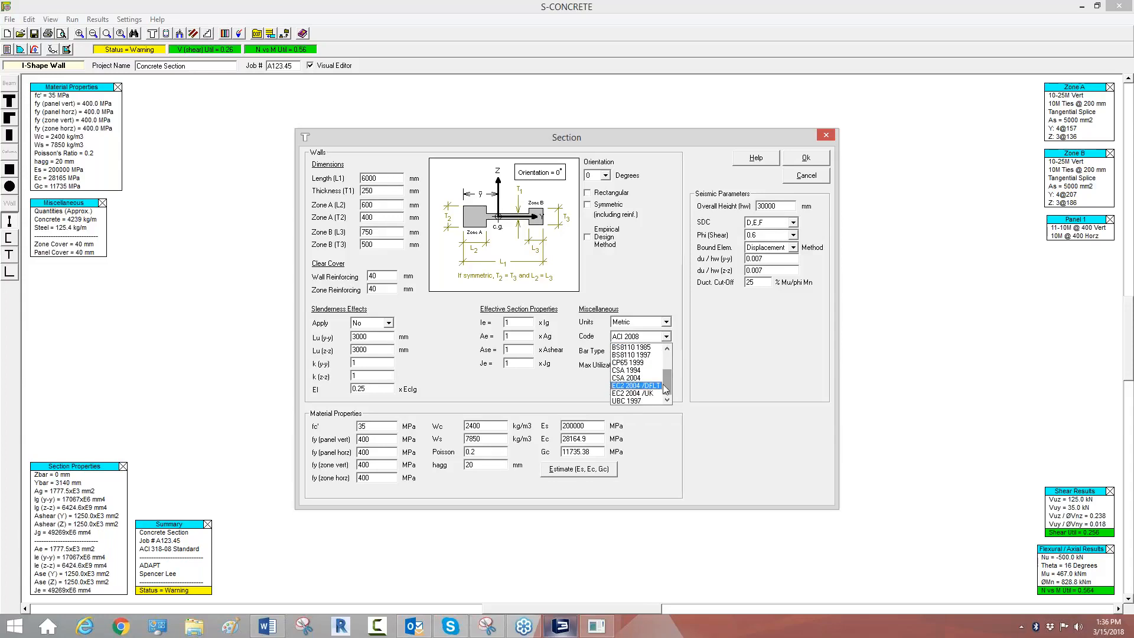
click(638, 329)
click(654, 324)
click(638, 340)
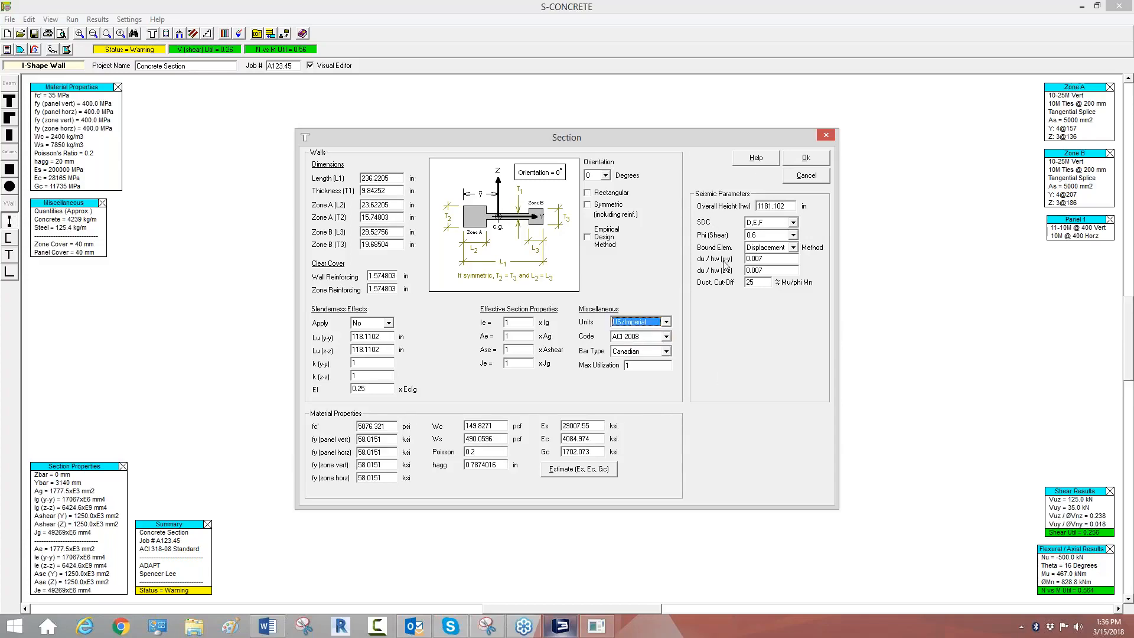
click(805, 160)
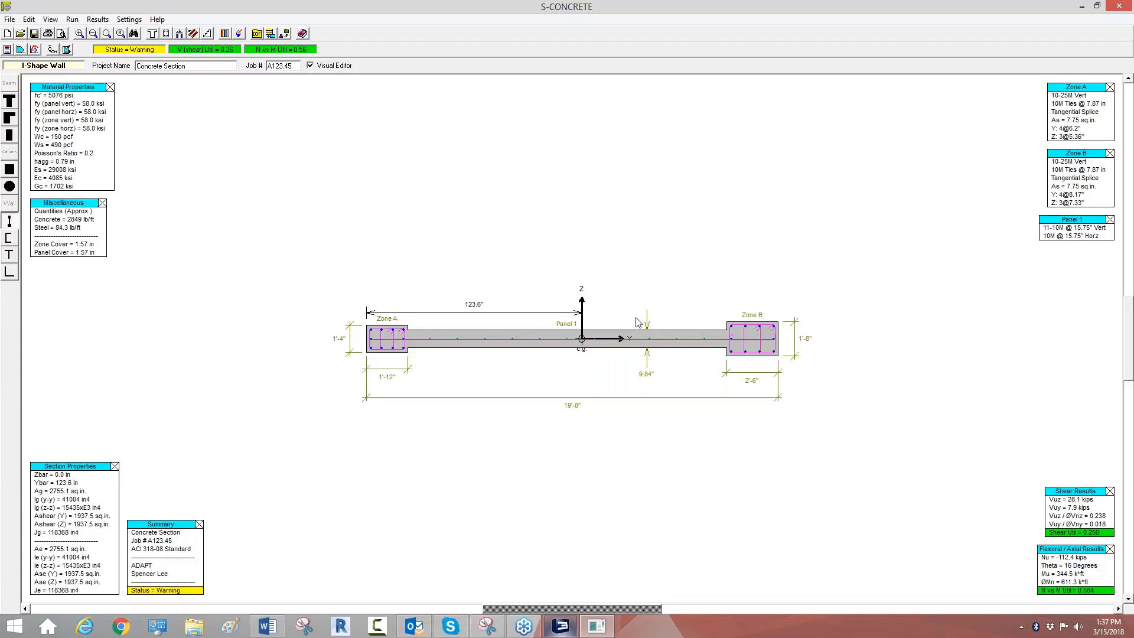
Step: Save the wall section as Webinar.SCO in the SCO Files folder and return from S-CONCRETE to ADAPT-Builder
click(9, 19)
click(30, 76)
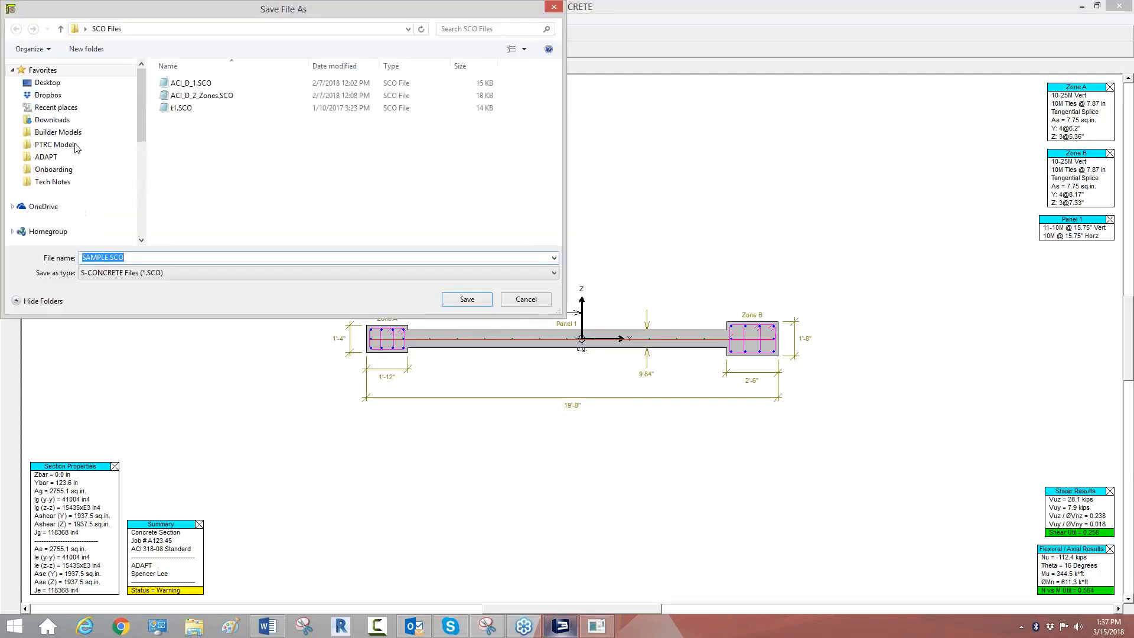
text(Webinar)
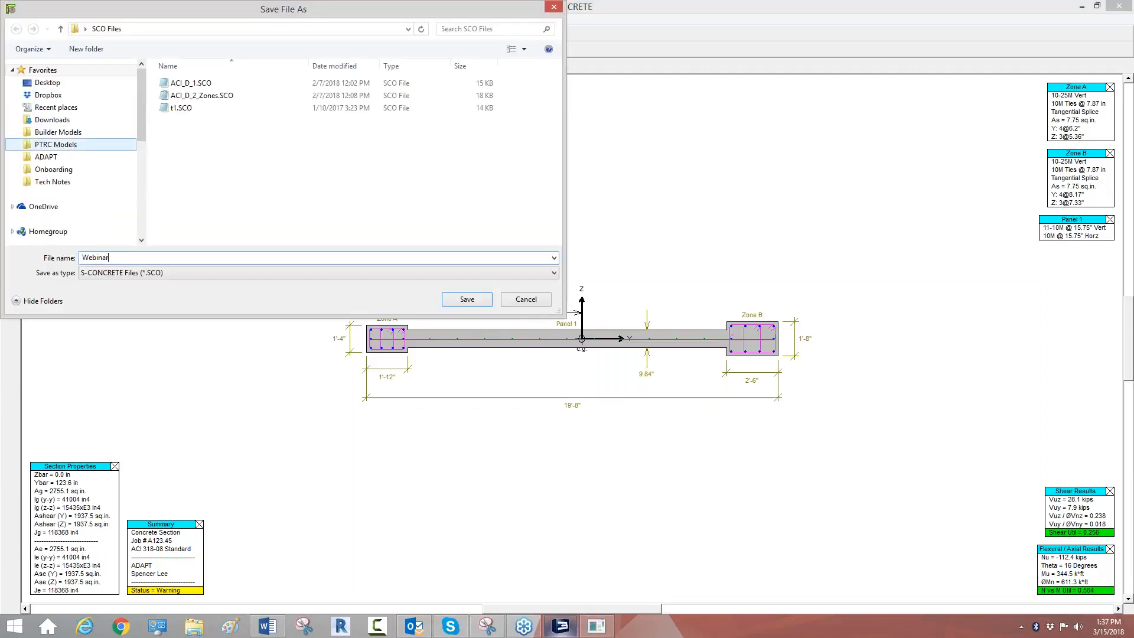
click(452, 303)
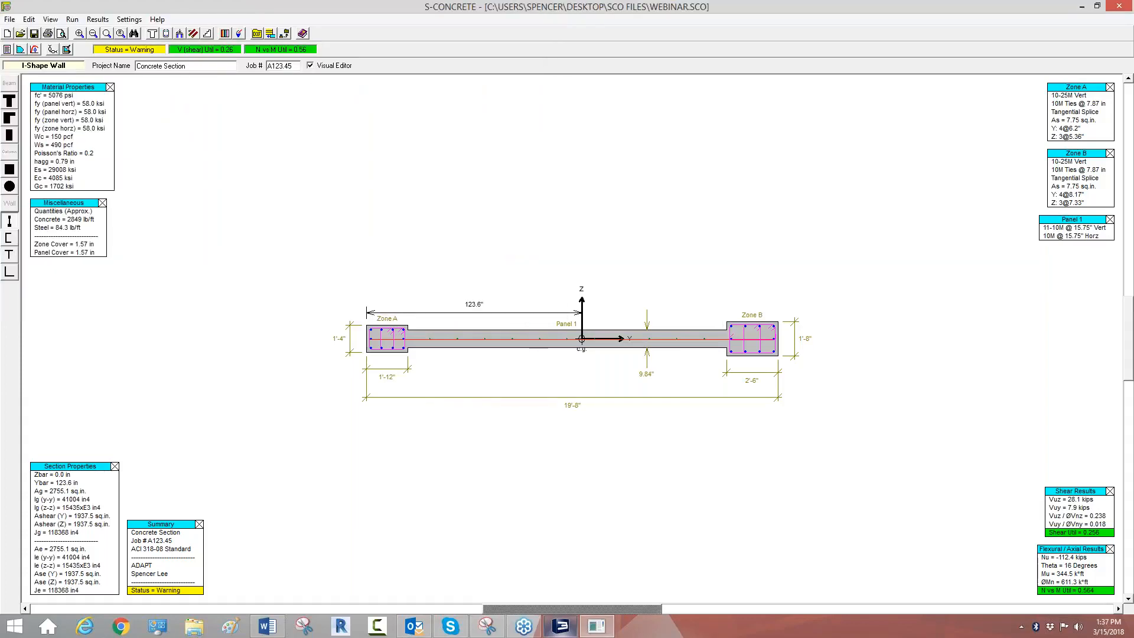
click(1119, 5)
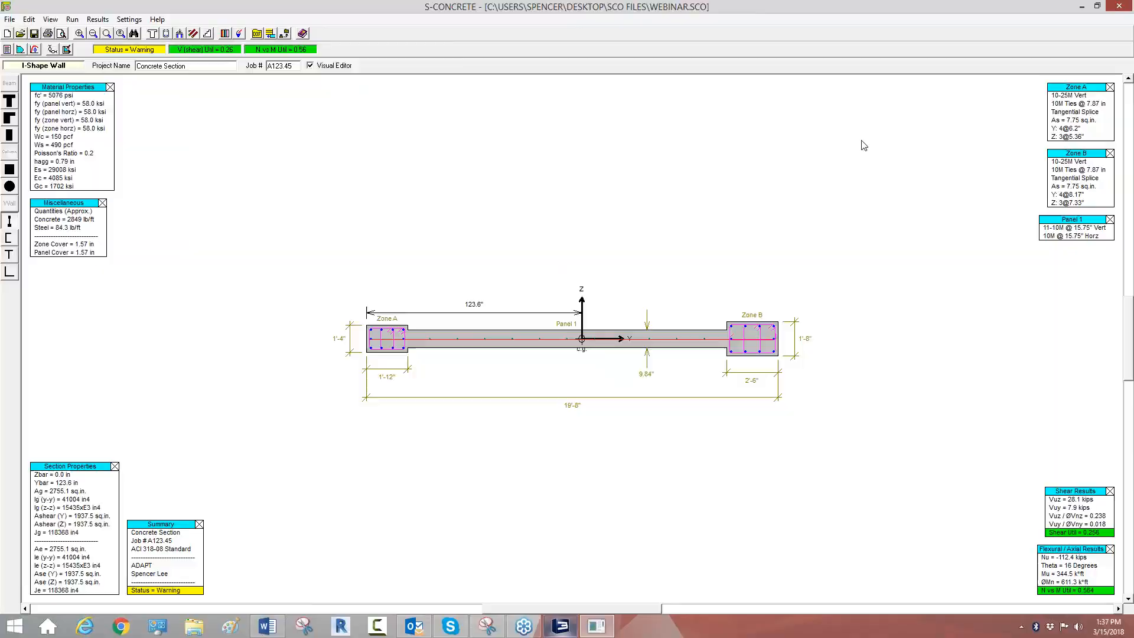
click(556, 627)
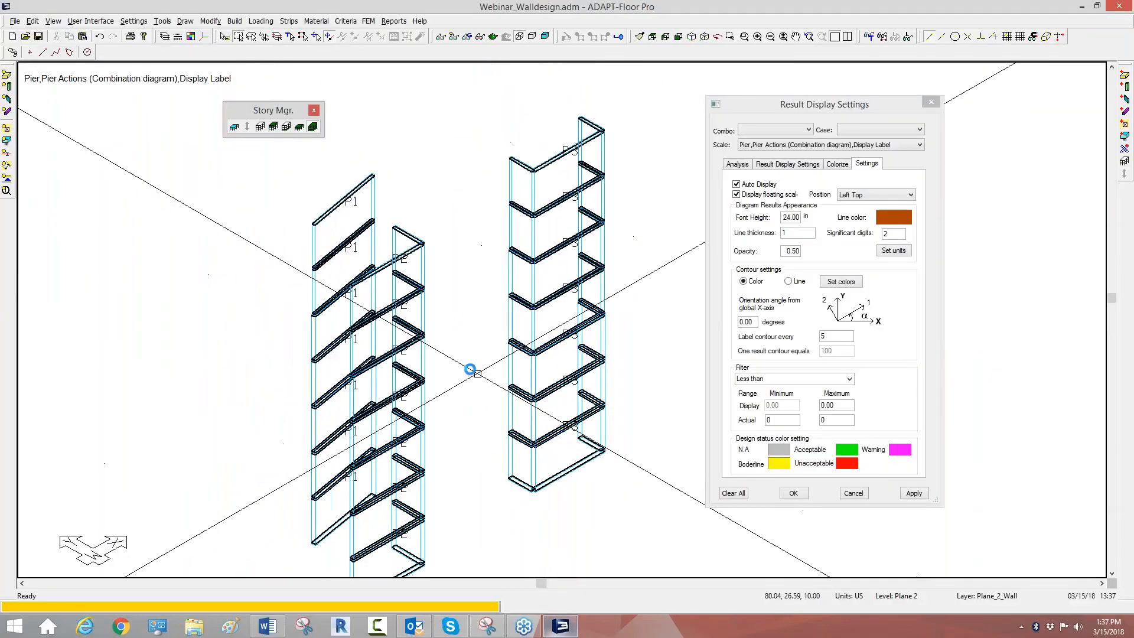
click(369, 21)
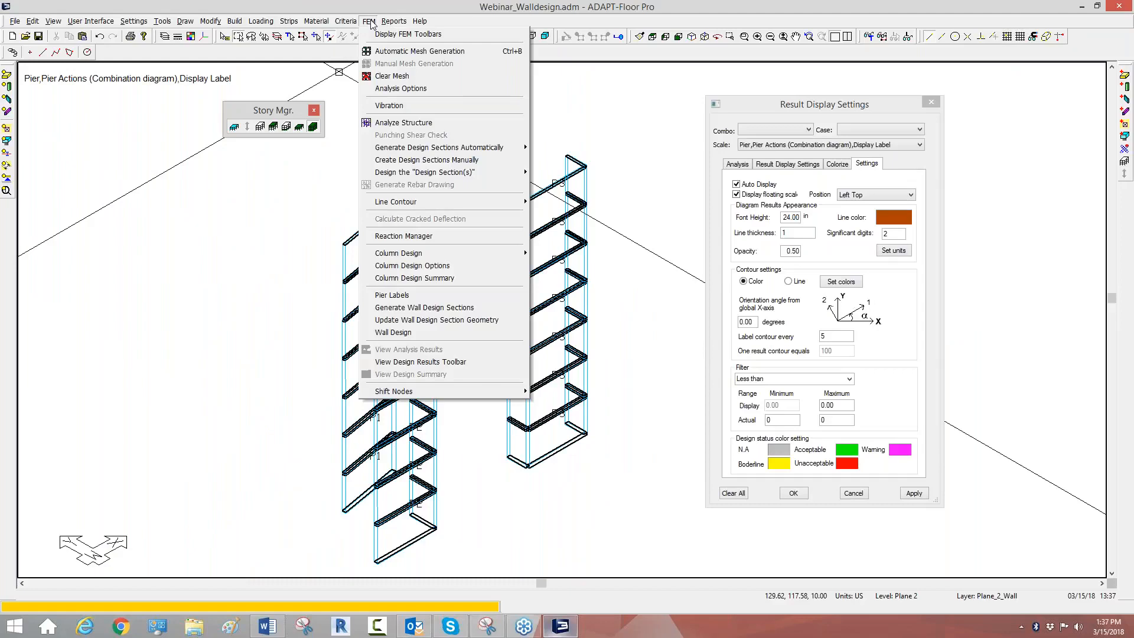
click(378, 269)
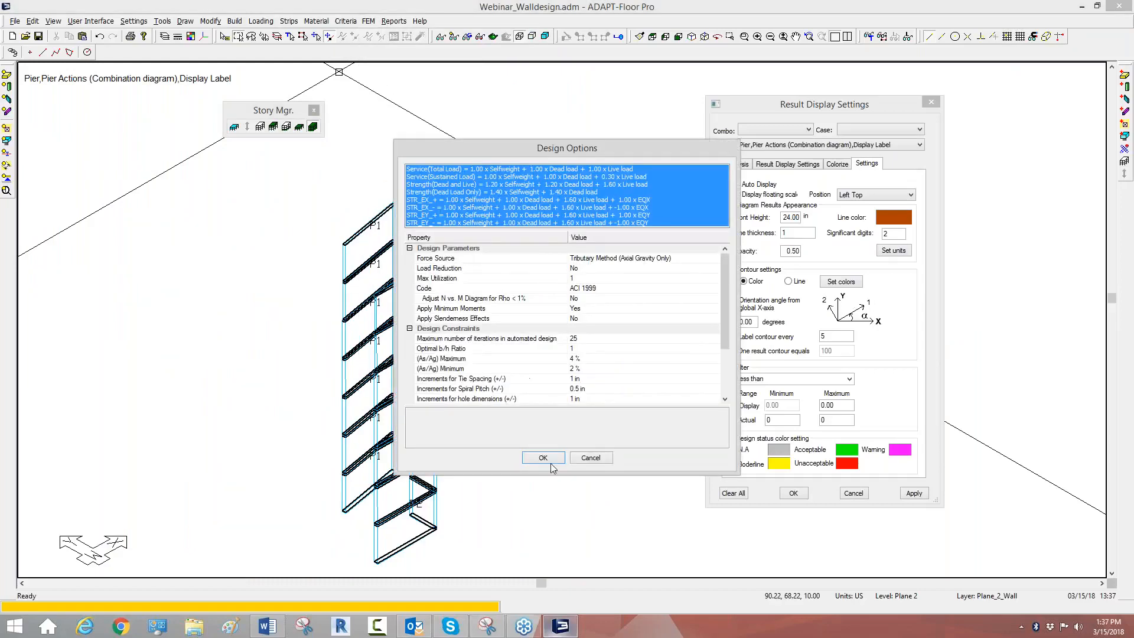
click(548, 460)
Step: Bring up the wall design parameters and set the design tool to S-CONCRETE
click(368, 21)
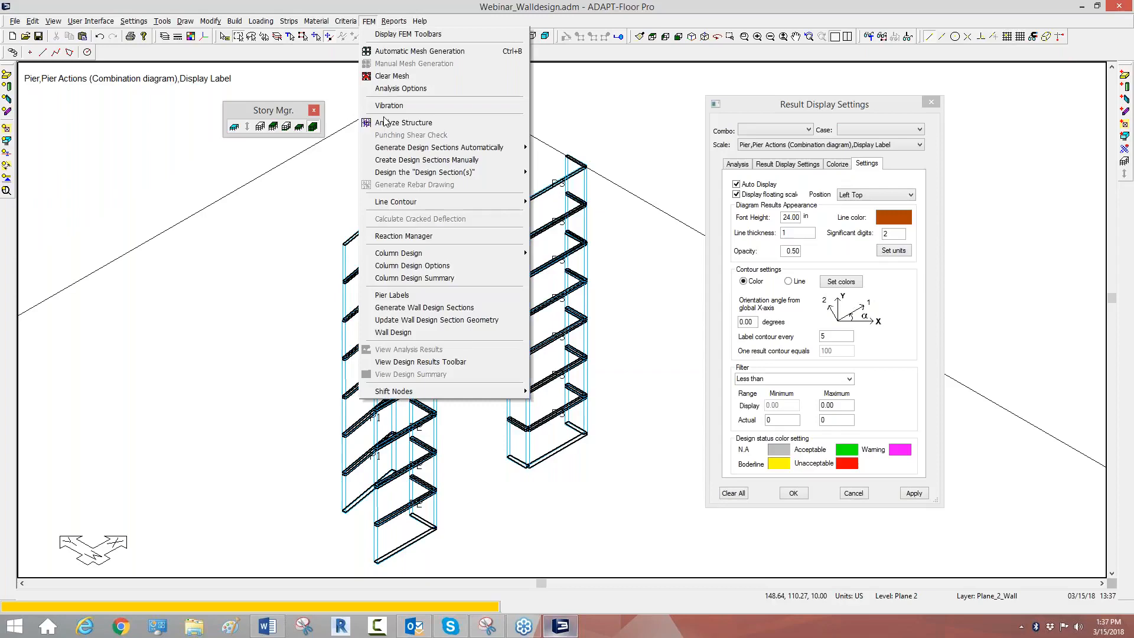
click(395, 332)
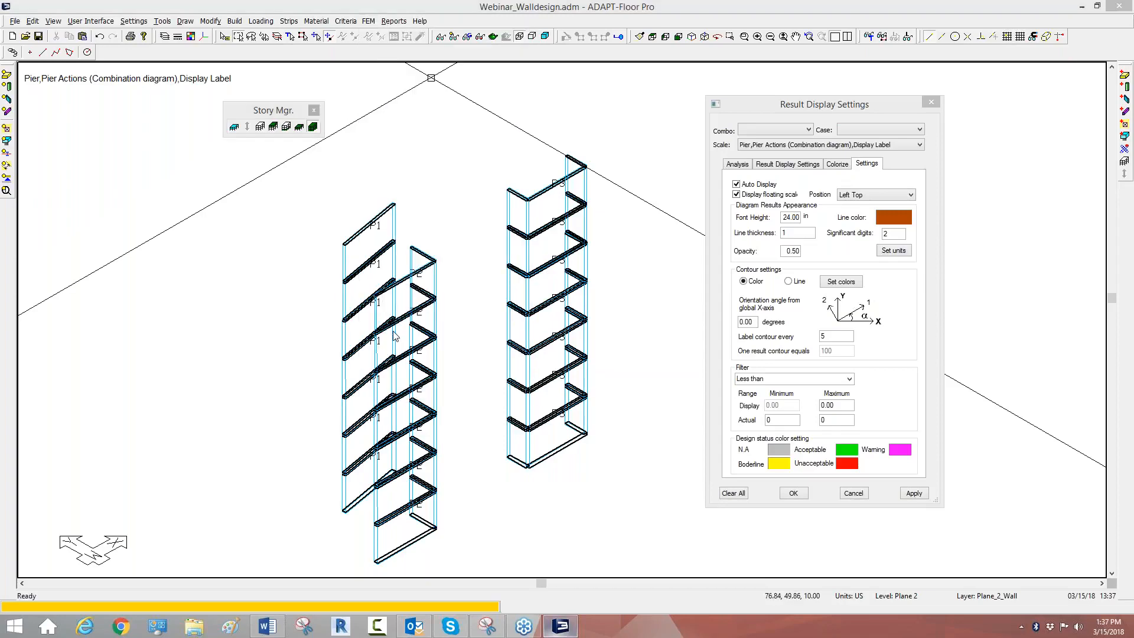
click(510, 112)
click(609, 148)
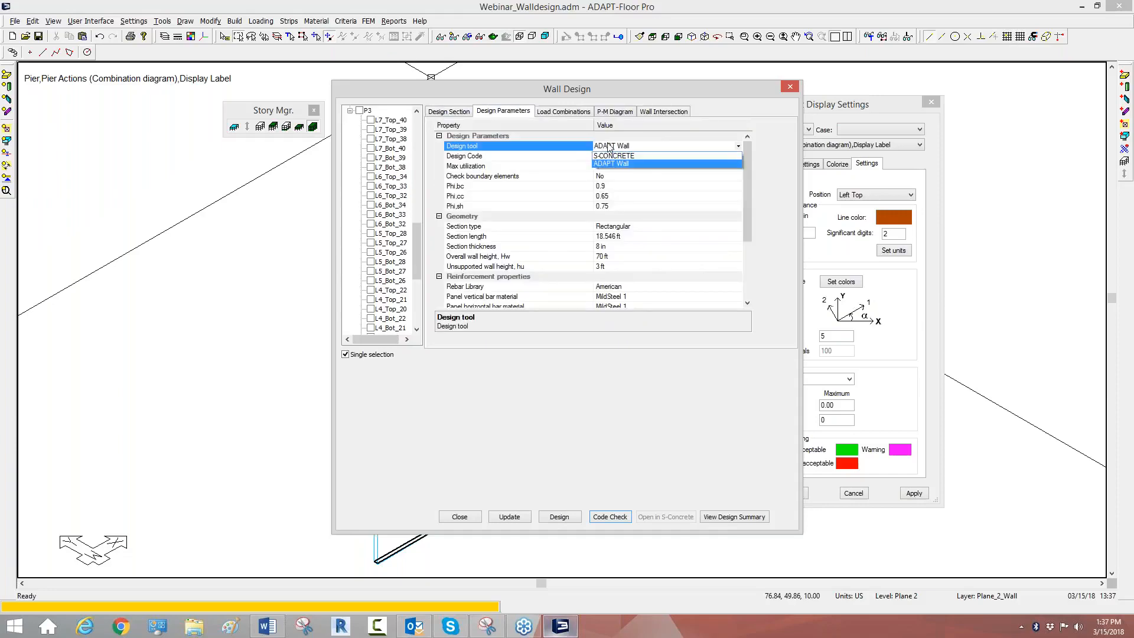
click(610, 156)
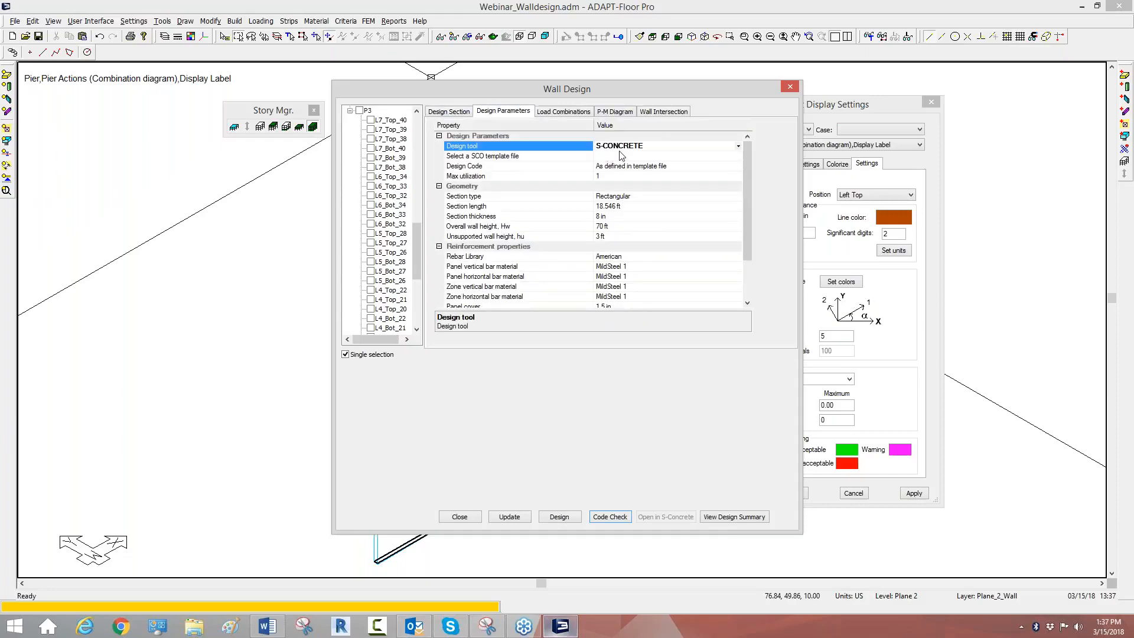
Step: Assign Webinar.SCO from the desktop's SCO Files folder as the SCO template file for the wall design
click(599, 156)
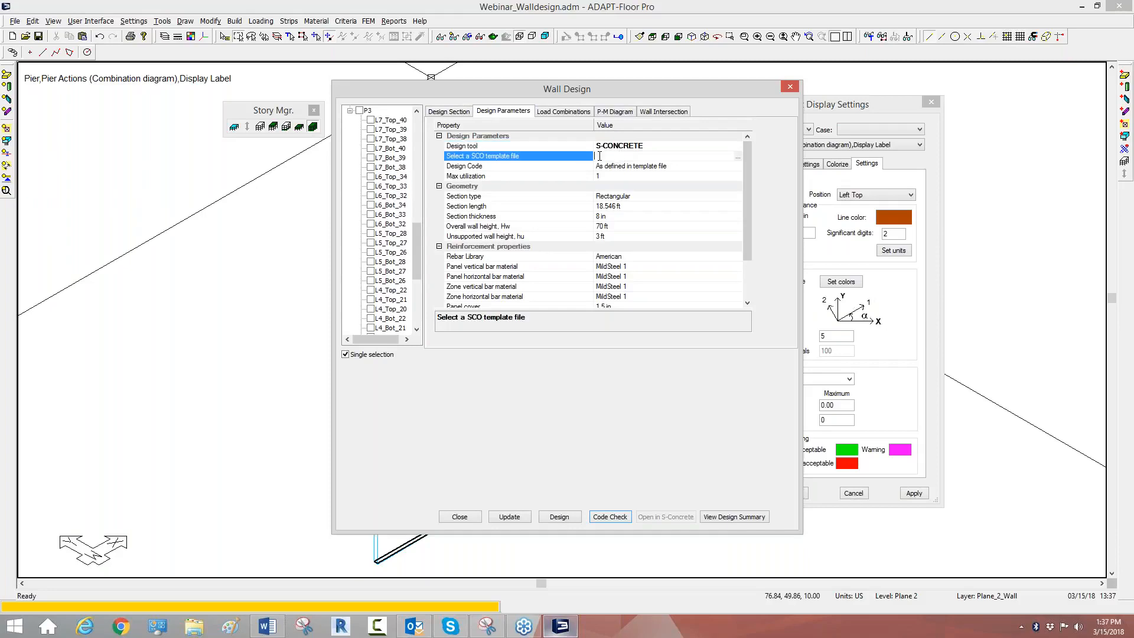
click(739, 157)
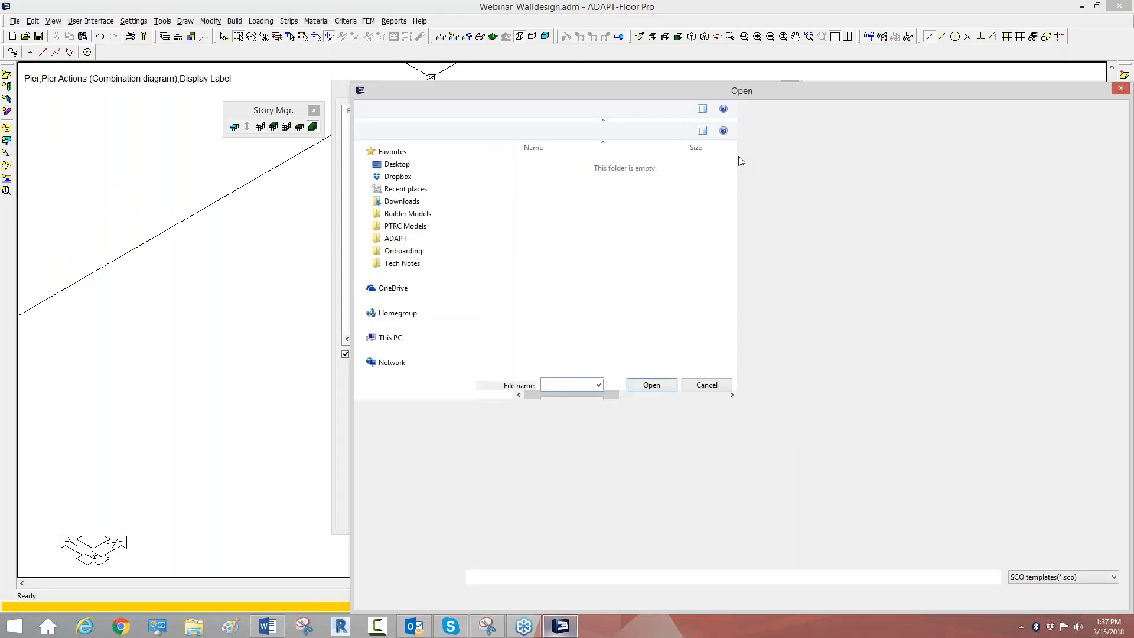
click(396, 165)
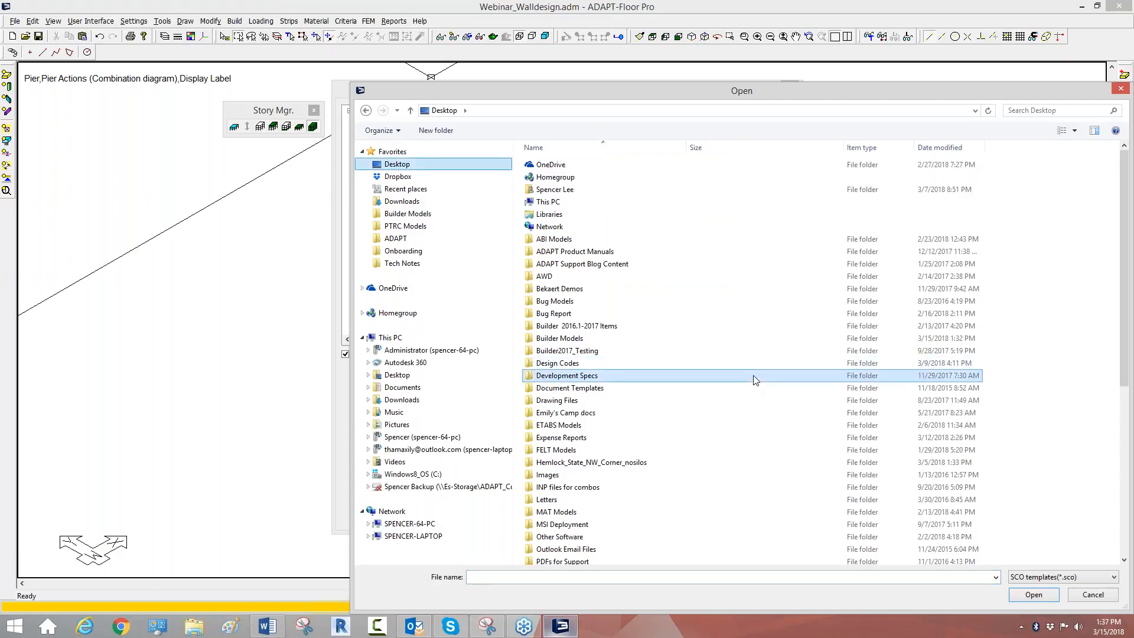
scroll(752, 380, down, 7)
double_click(543, 446)
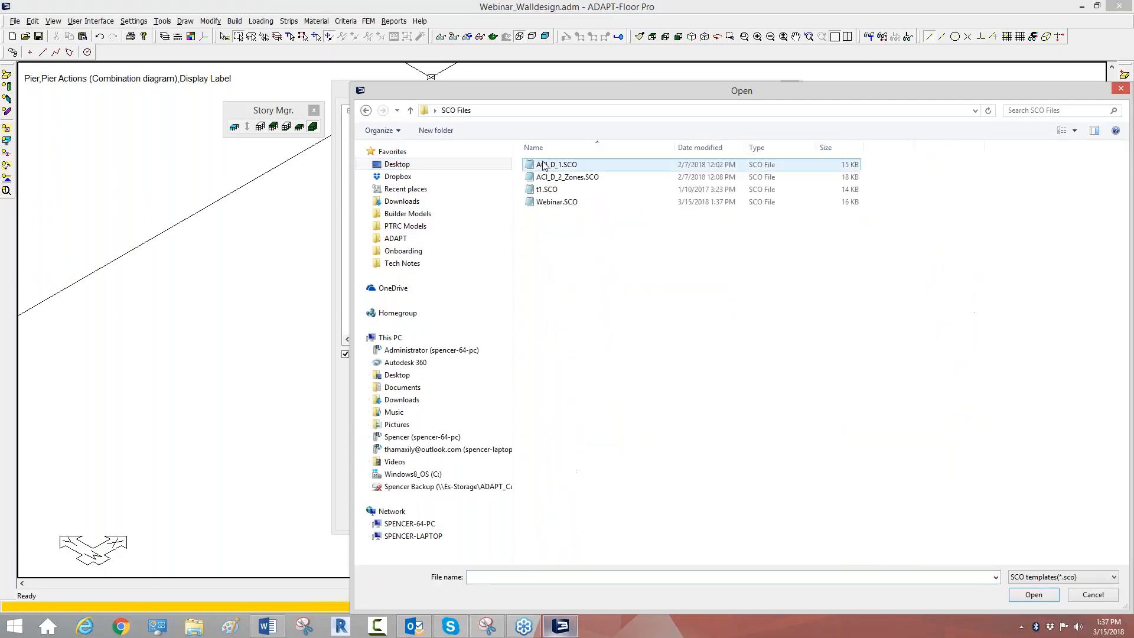
click(554, 206)
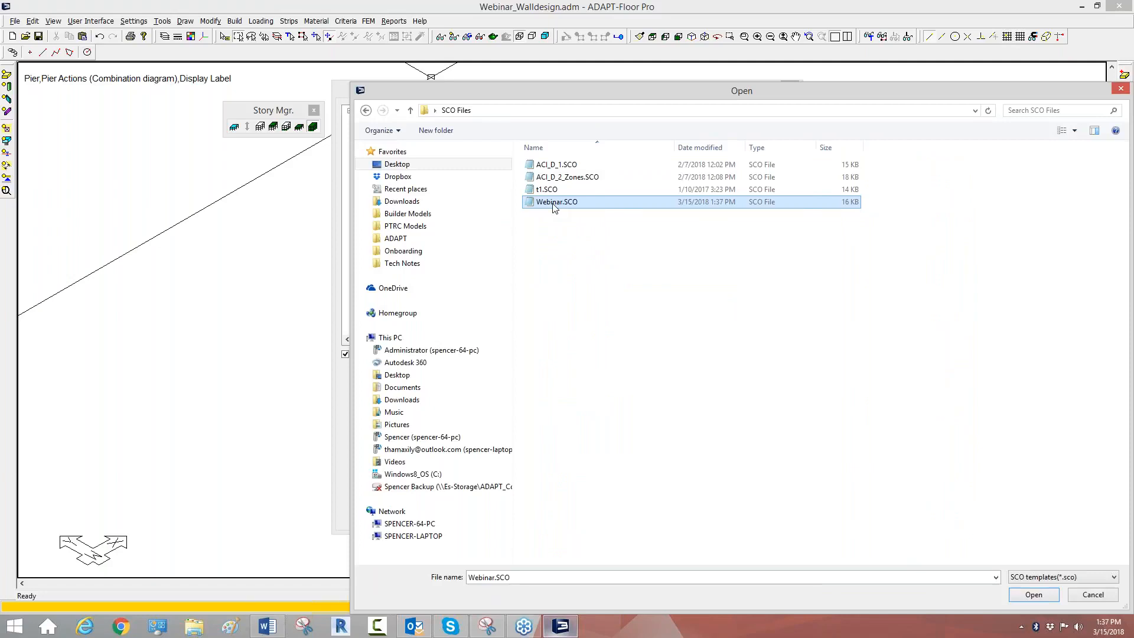
double_click(554, 203)
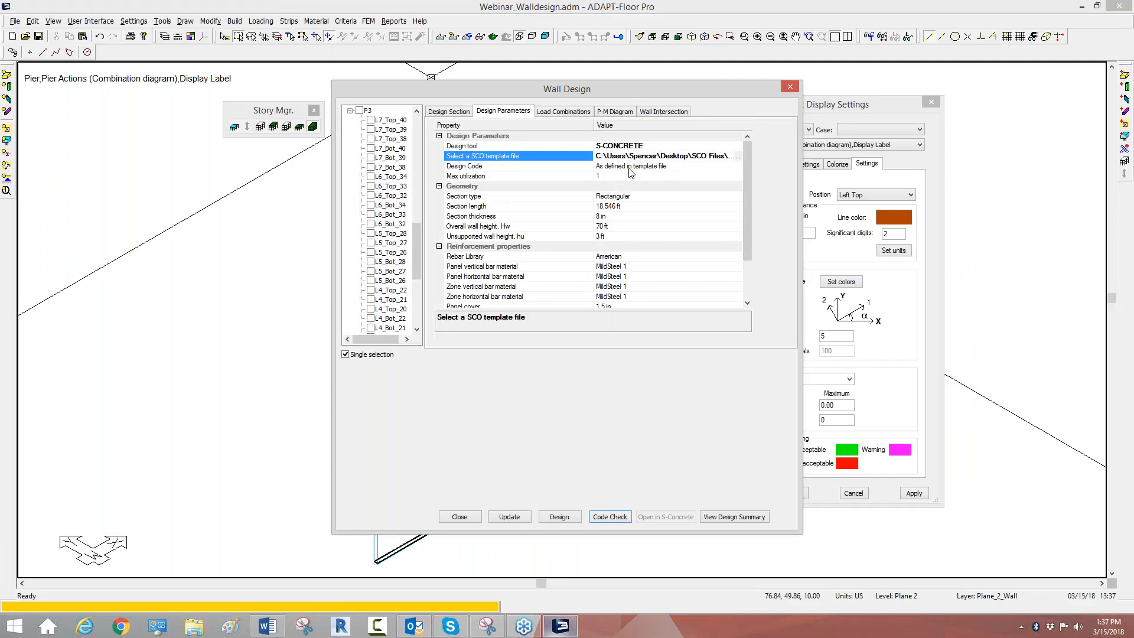
Step: Set the wall geometry's section type to I-Section and open the Zone1 length for editing
click(630, 168)
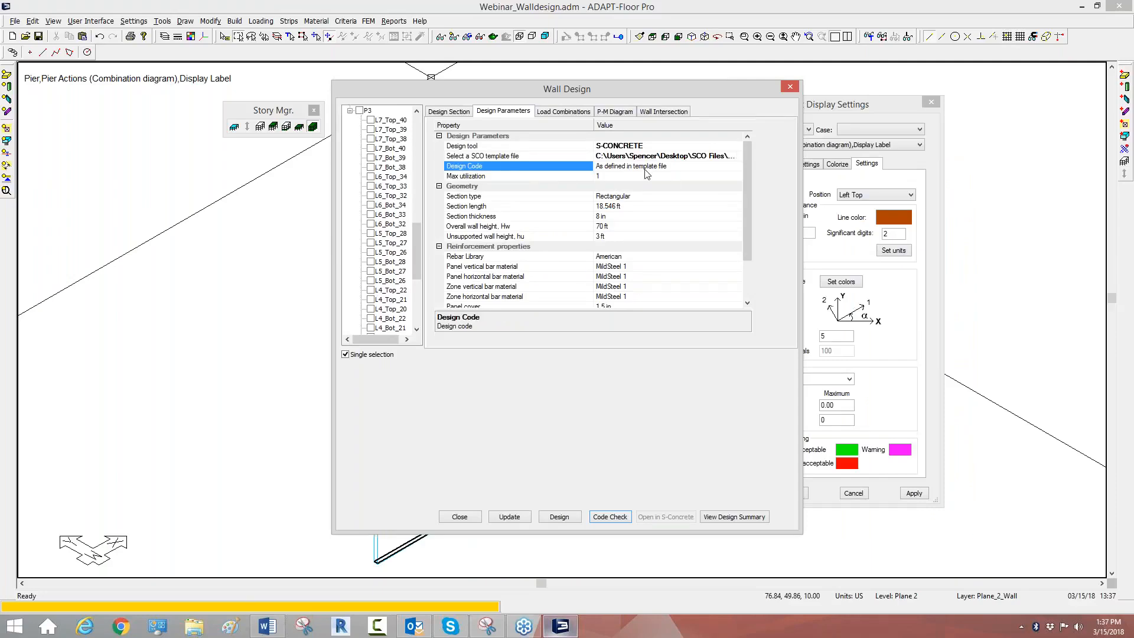
click(602, 175)
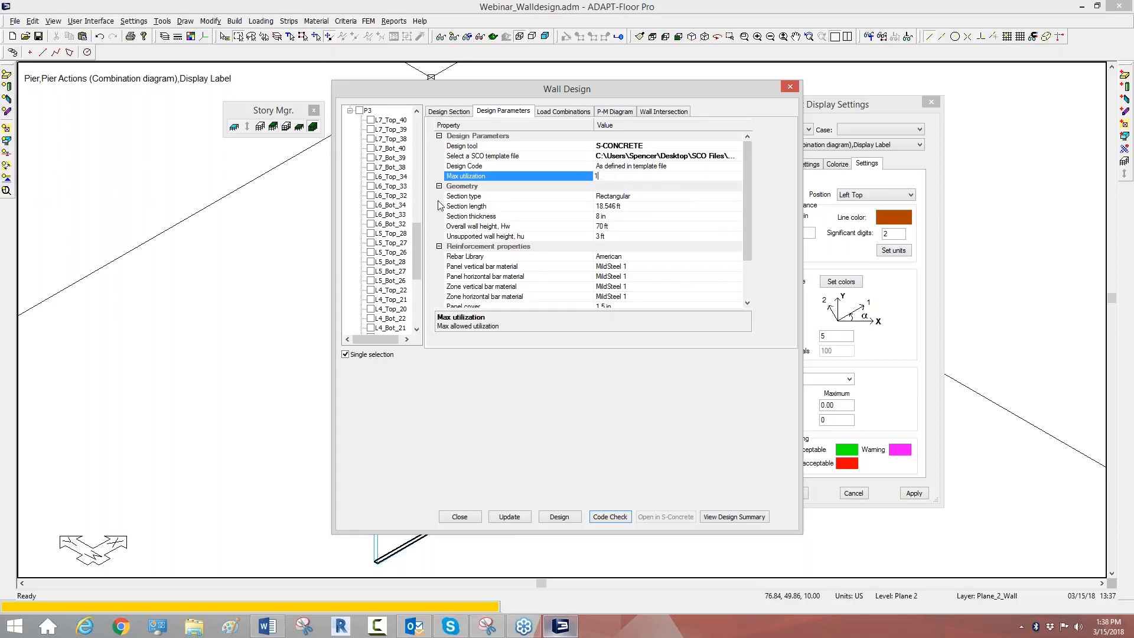
click(624, 199)
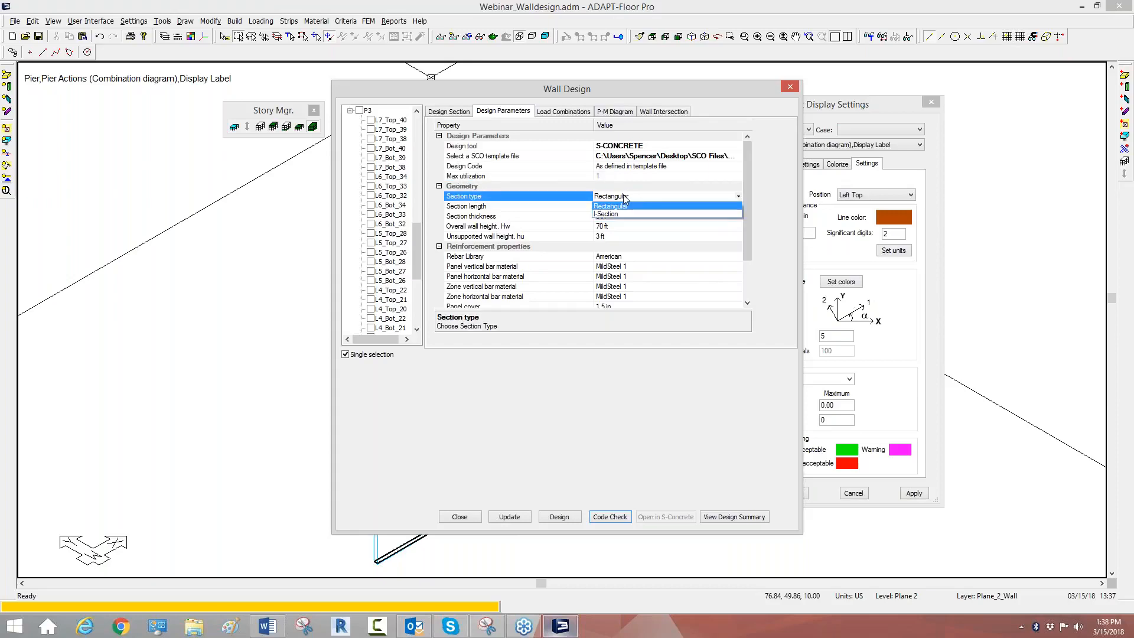
click(612, 215)
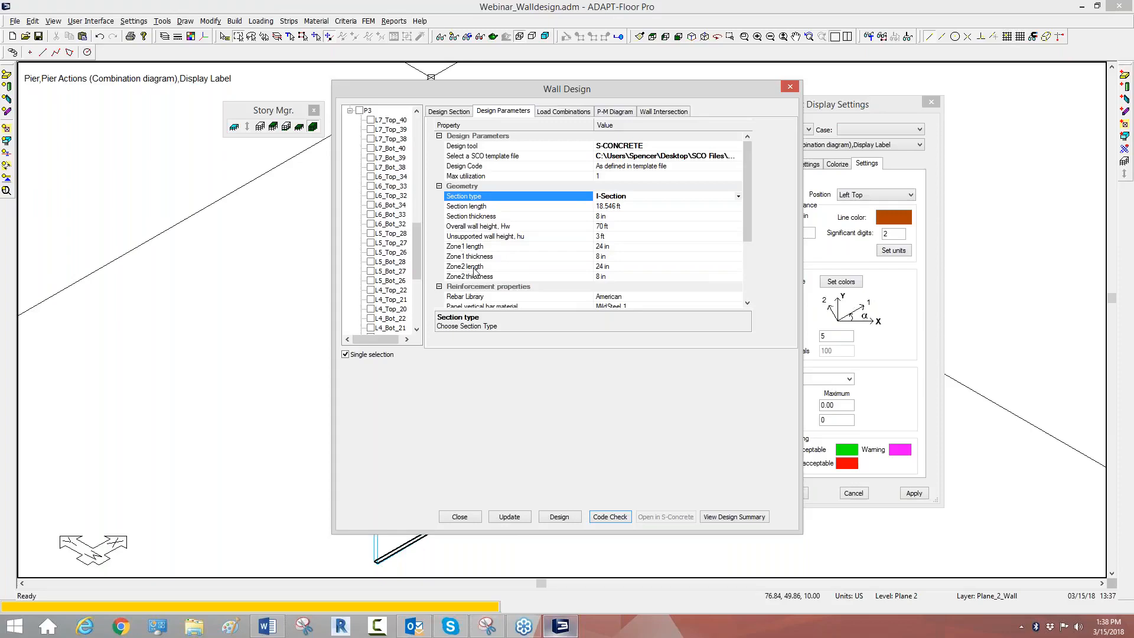
drag(747, 204, 747, 178)
click(600, 249)
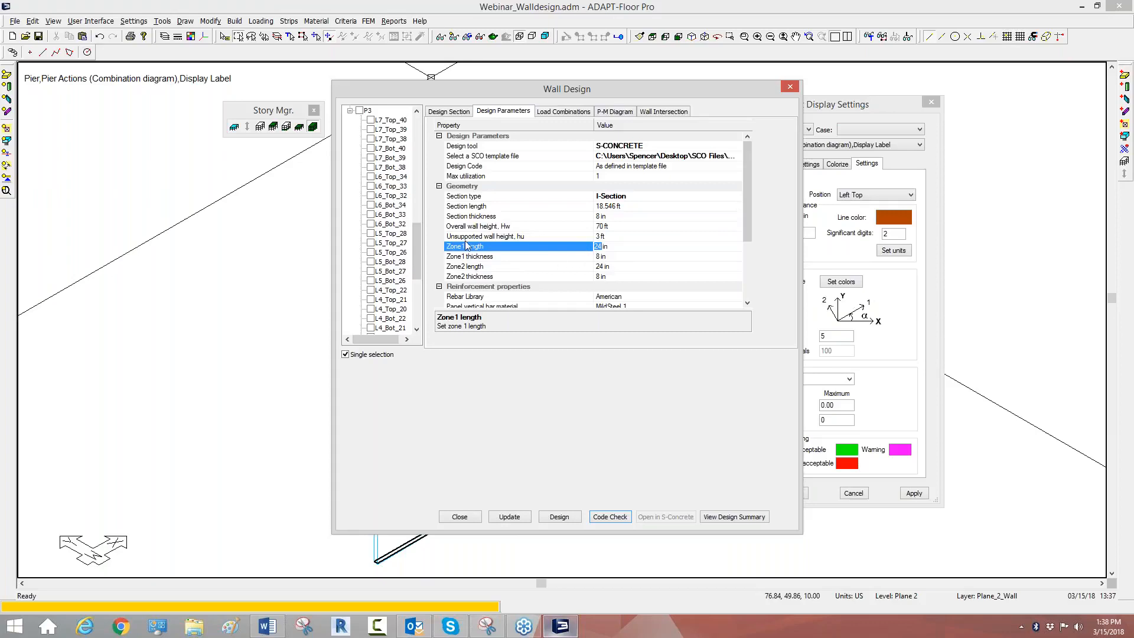
Step: Review the geometry parameters of the wall design, including the zone lengths and thicknesses and the overall and unsupported wall heights
click(497, 266)
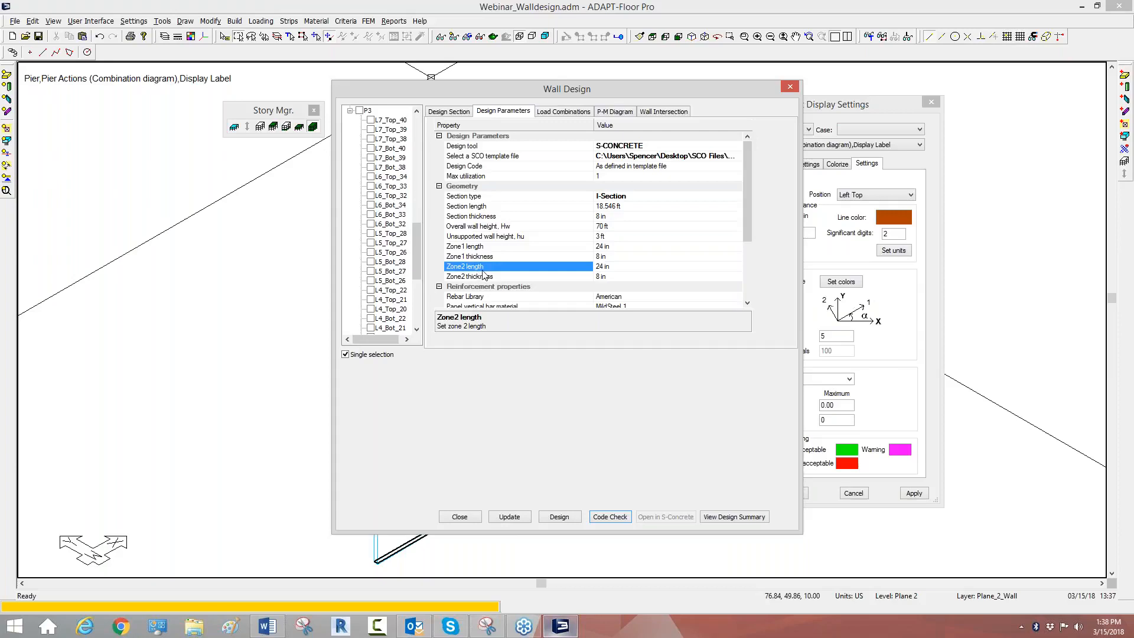
drag(745, 233, 746, 245)
click(598, 258)
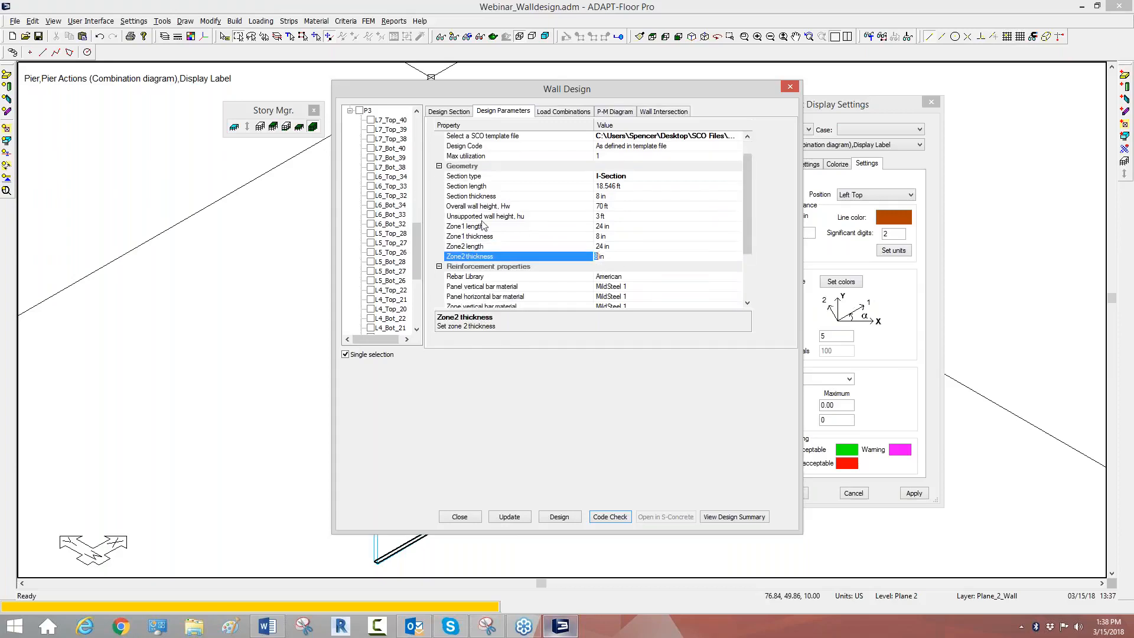
click(455, 206)
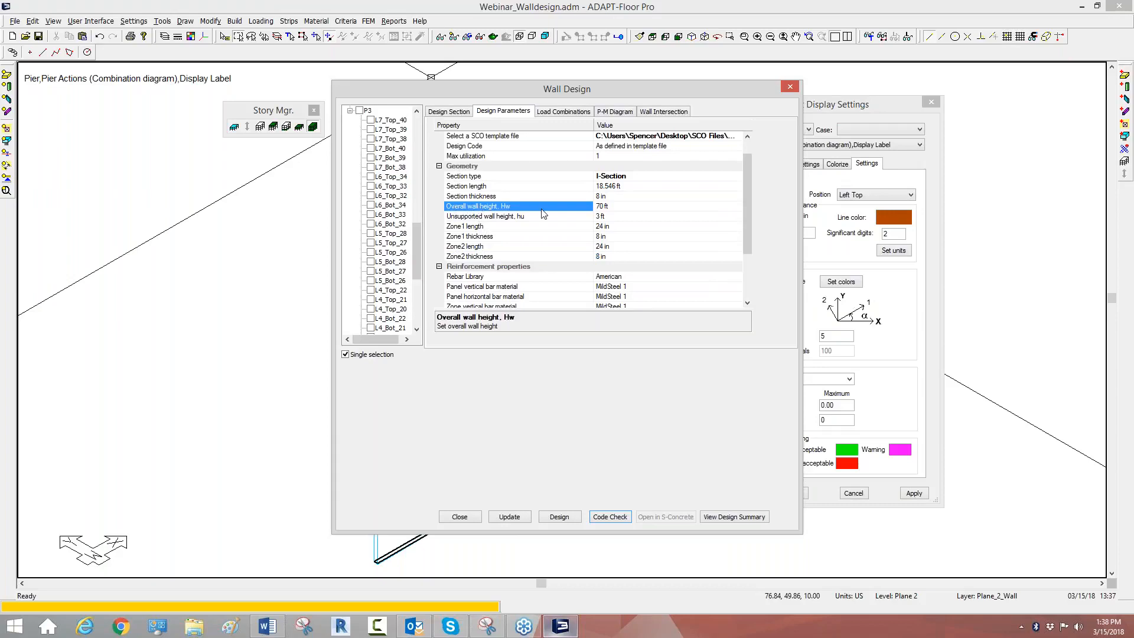
click(602, 207)
click(511, 217)
click(603, 216)
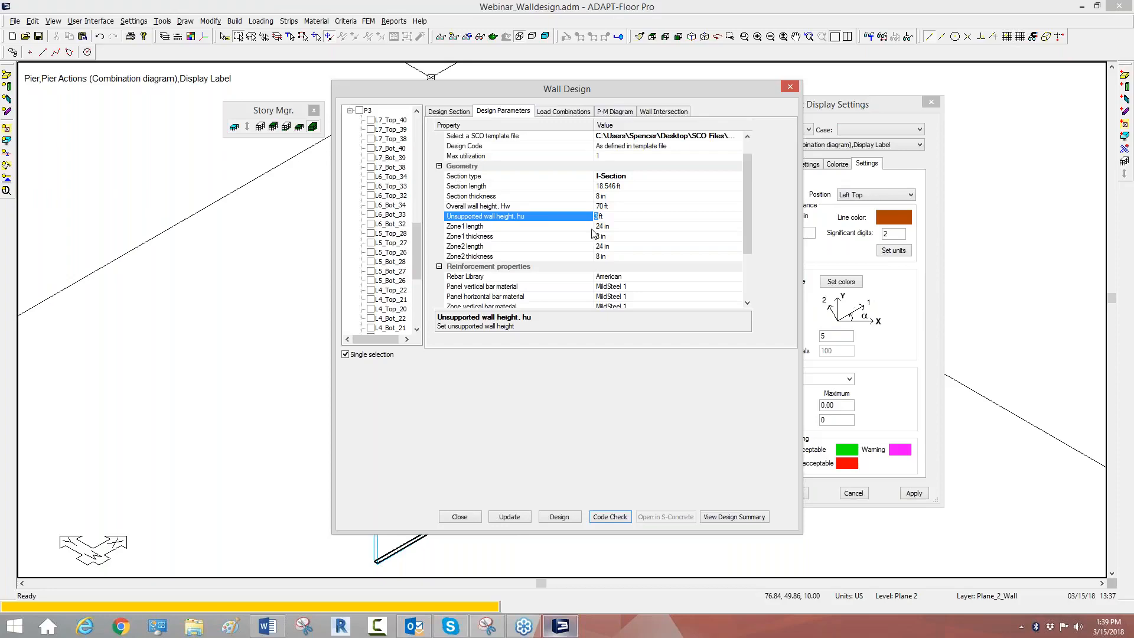
Step: Review the reinforcement materials, covers and design constraints among the wall's design parameters
drag(747, 177, 749, 231)
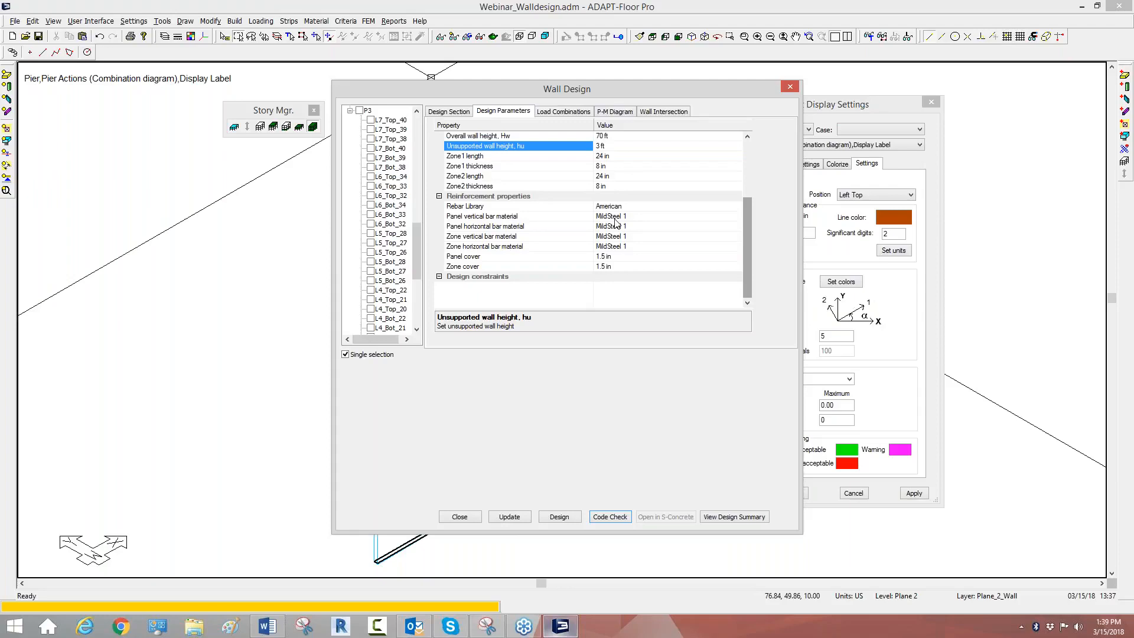
click(439, 278)
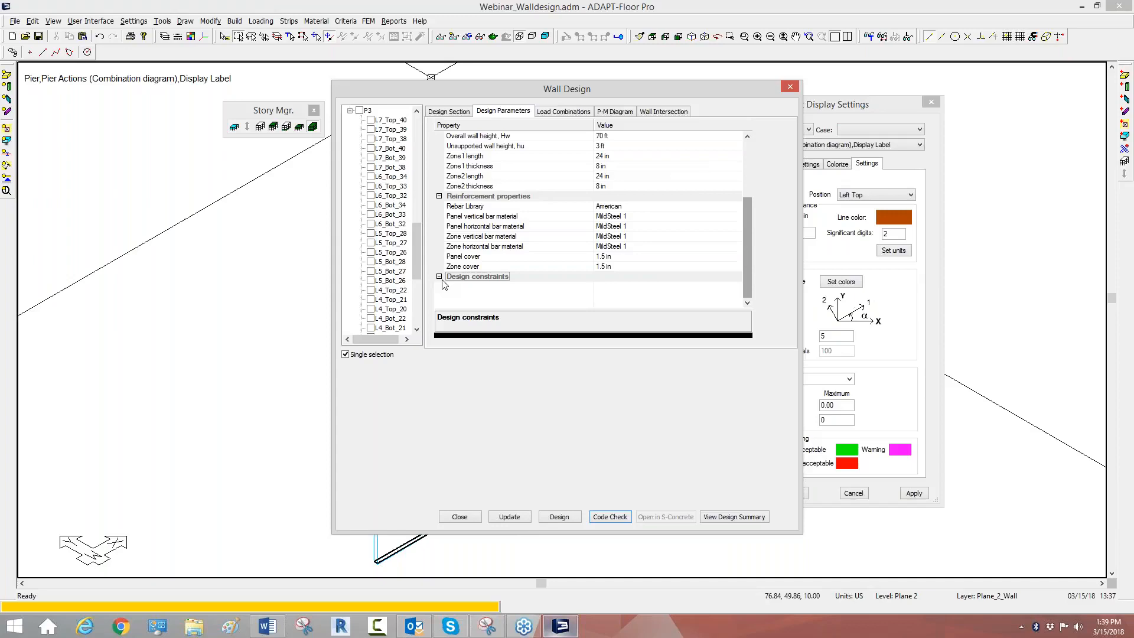
drag(745, 237, 747, 158)
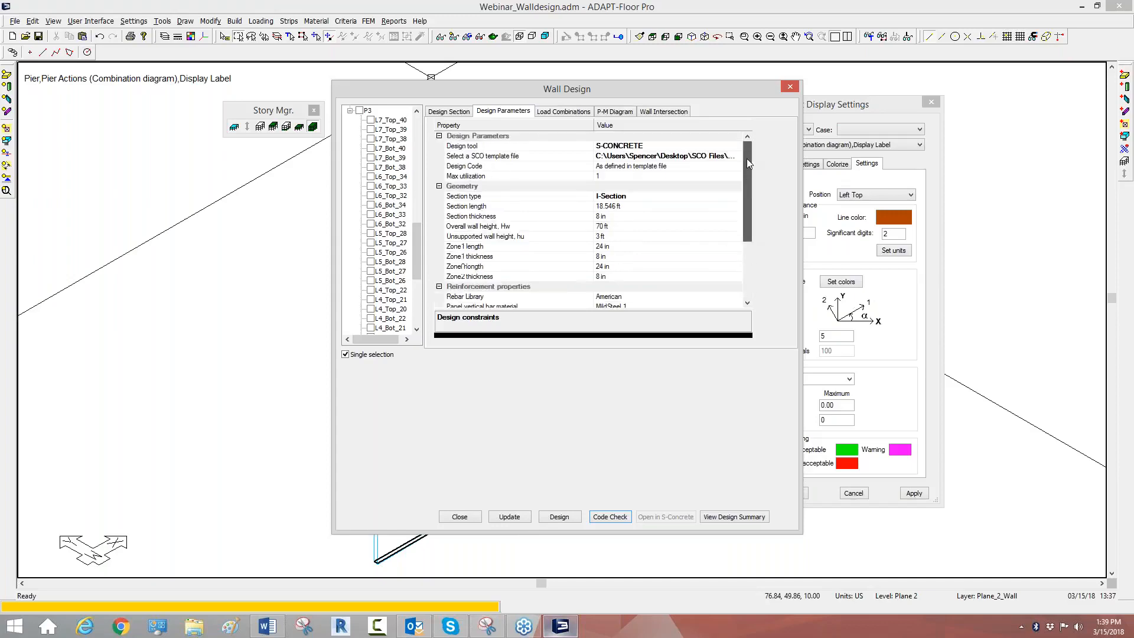
Step: Update the wall's design section with the current design parameters and close the wall design dialog
click(460, 111)
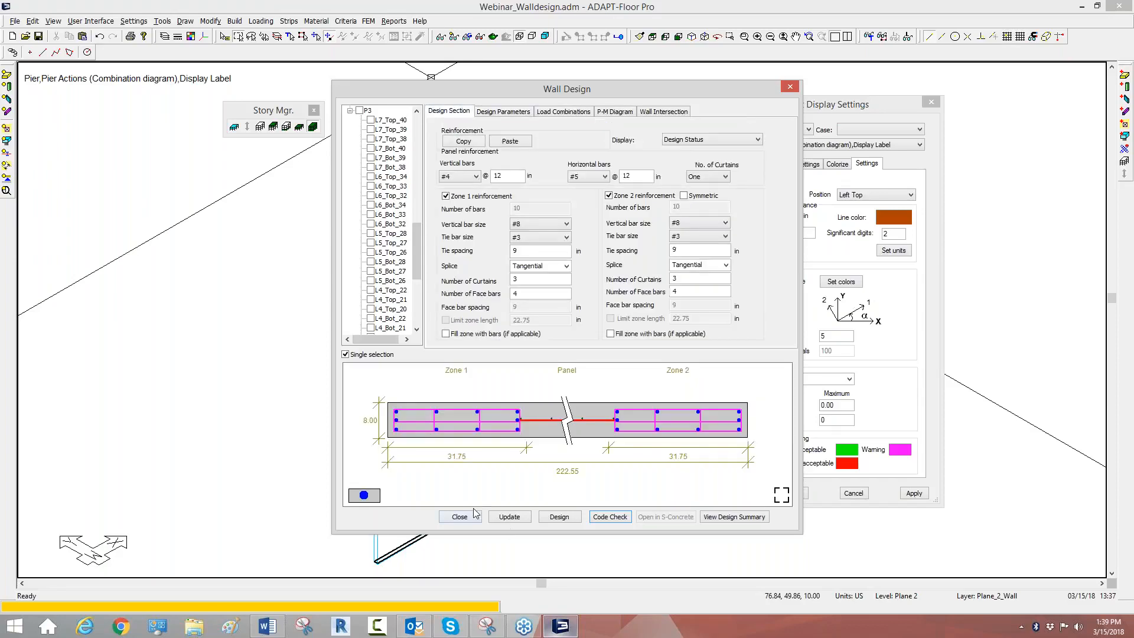
click(524, 519)
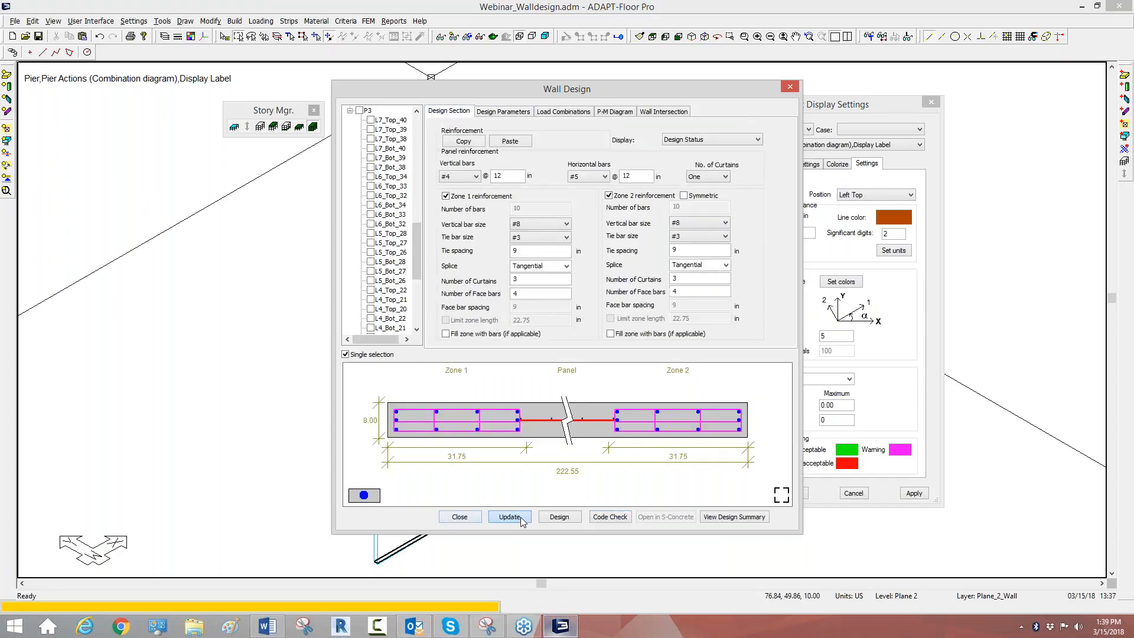
click(455, 518)
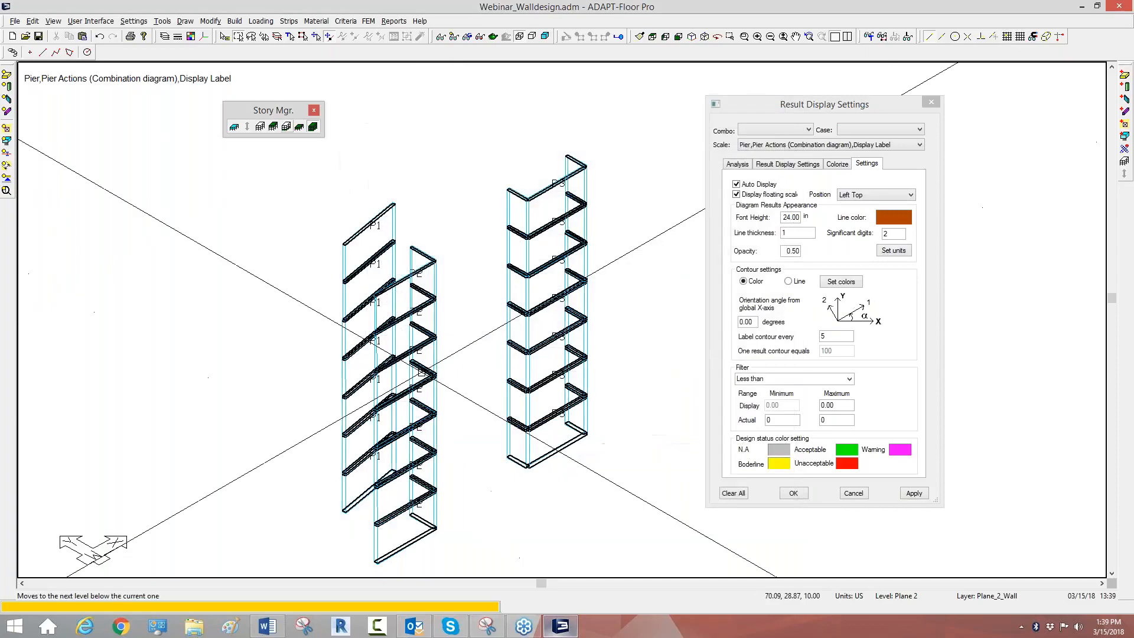
Step: Redisplay the full structural model, including the slabs and columns around the walls
scroll(513, 303, down, 2)
scroll(508, 348, down, 1)
scroll(355, 313, up, 2)
scroll(355, 319, down, 1)
scroll(372, 349, up, 1)
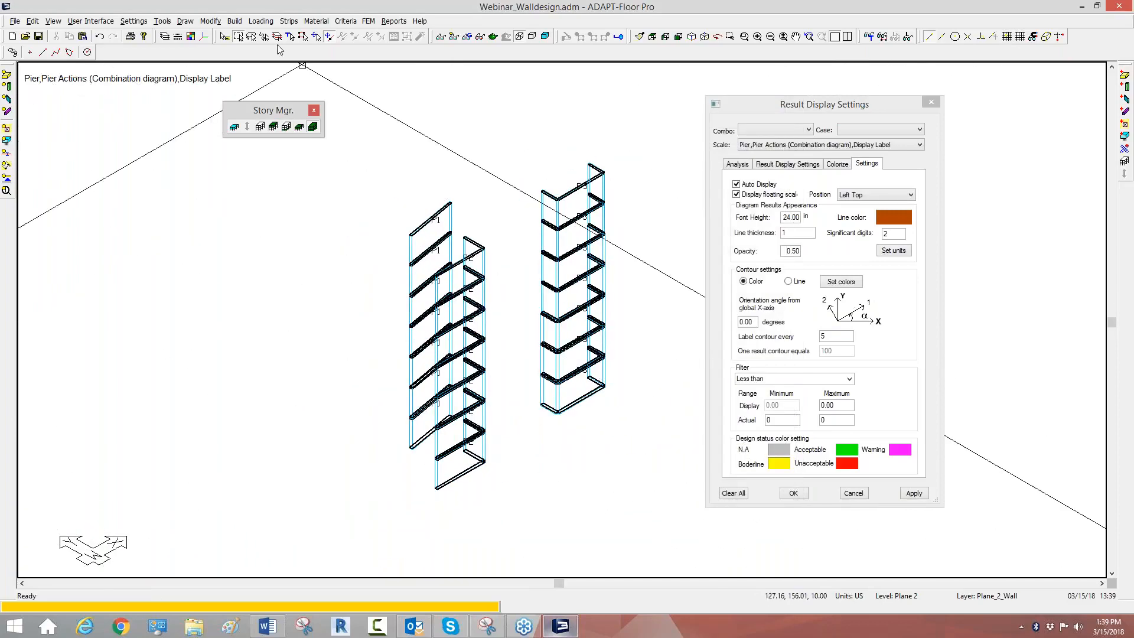
click(453, 37)
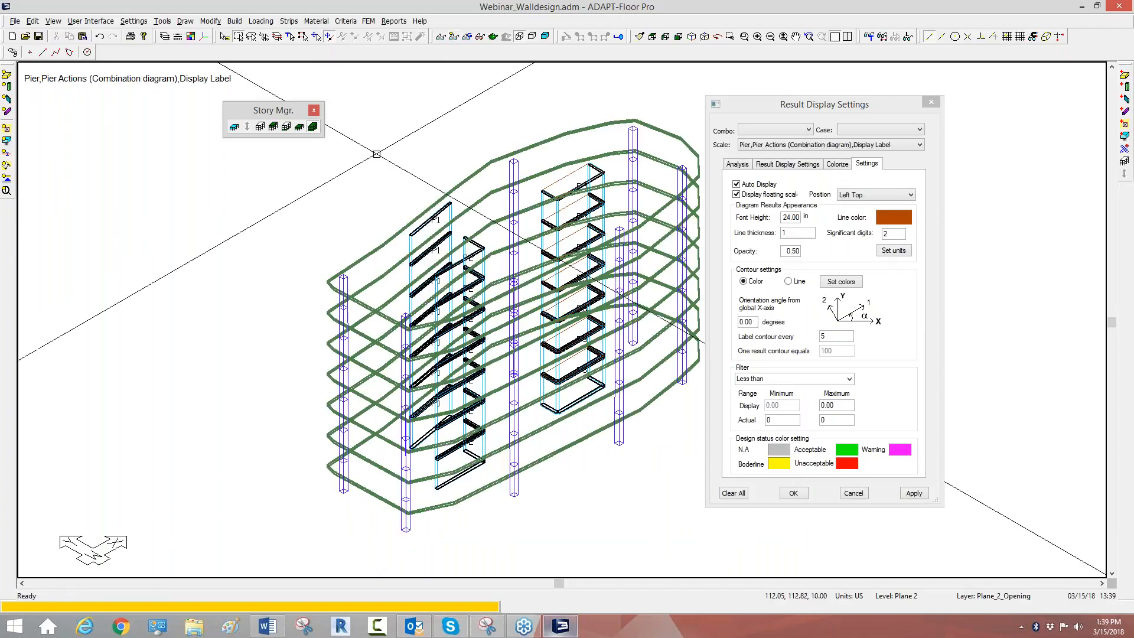
Step: Generate the finite element mesh with a 5 ft suggested cell size and automatic node shifting within 1.5 ft
click(368, 20)
click(384, 51)
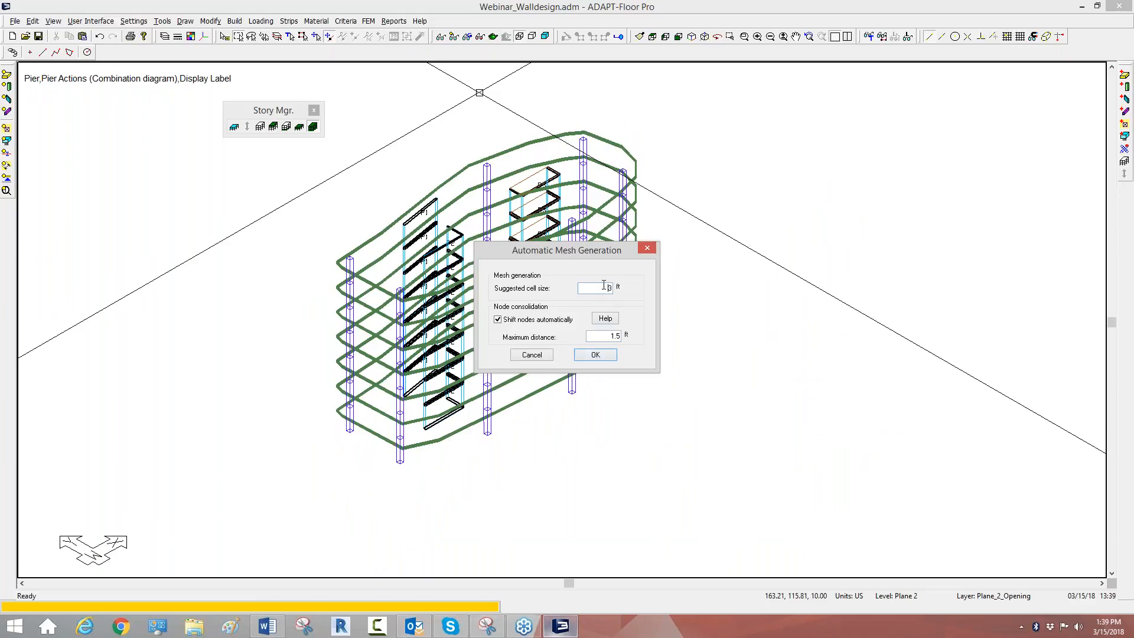
click(596, 355)
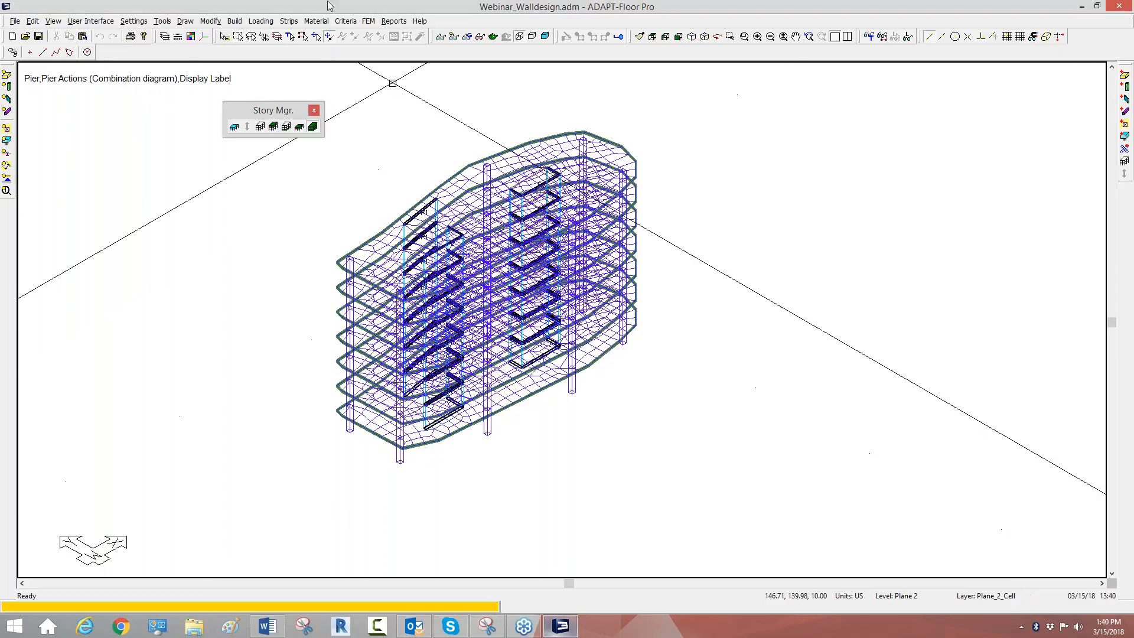
Step: Analyze the structure for all eight load combinations with uncracked stiffness modifiers and save the solution
click(368, 21)
click(374, 123)
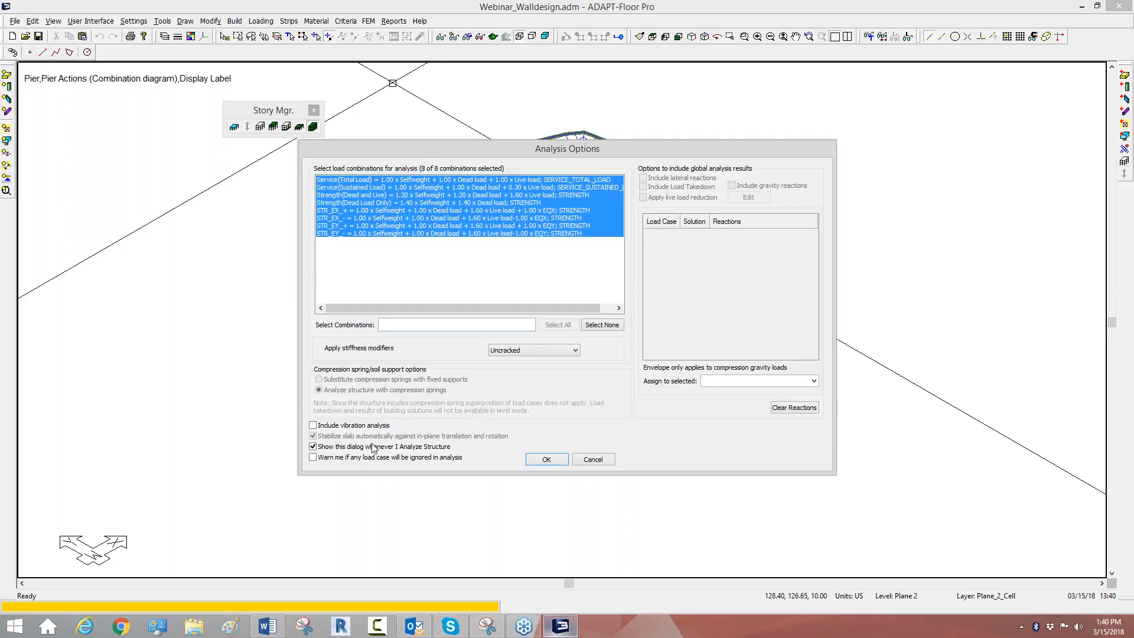
click(546, 459)
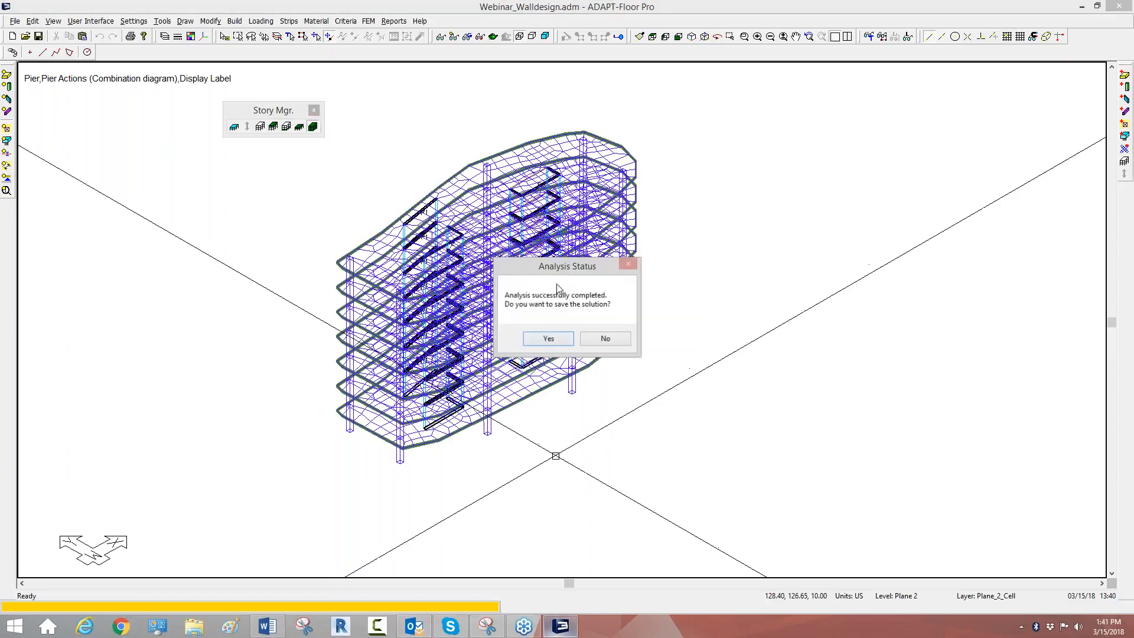
click(549, 338)
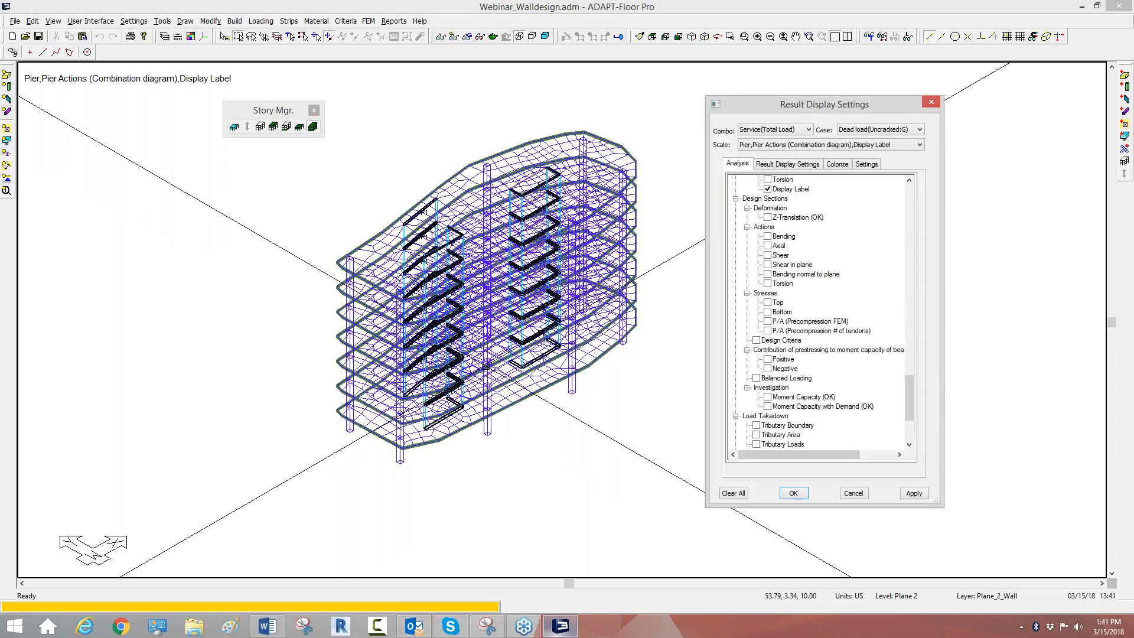
Step: Hide the mesh, design section outlines and pier labels, and display the Axial Force diagram of the piers
click(454, 36)
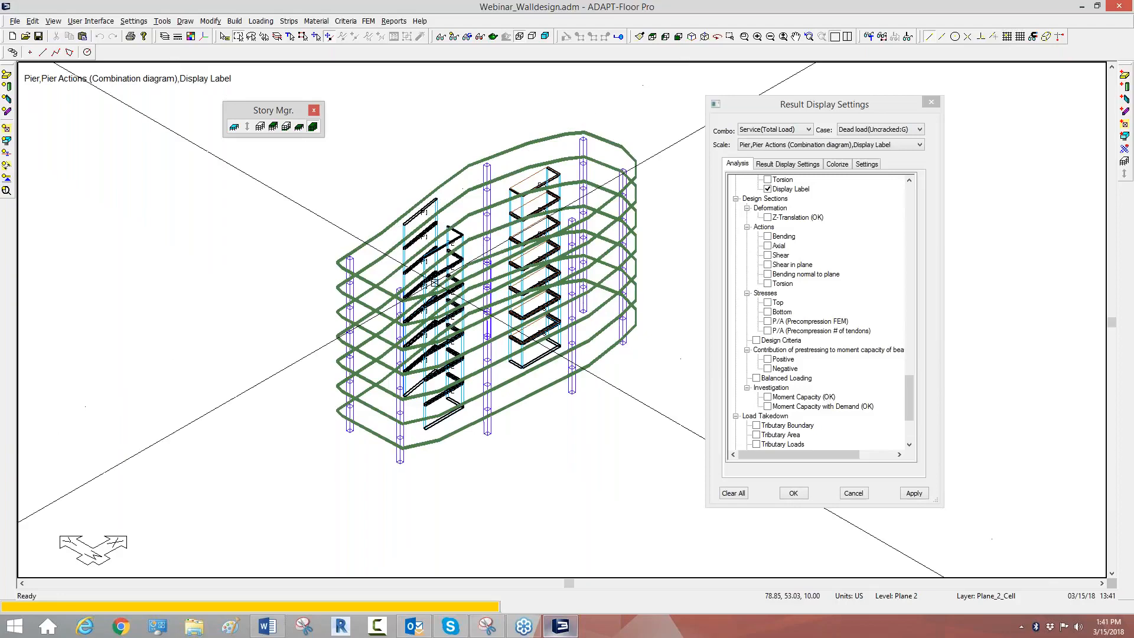
drag(909, 389, 909, 363)
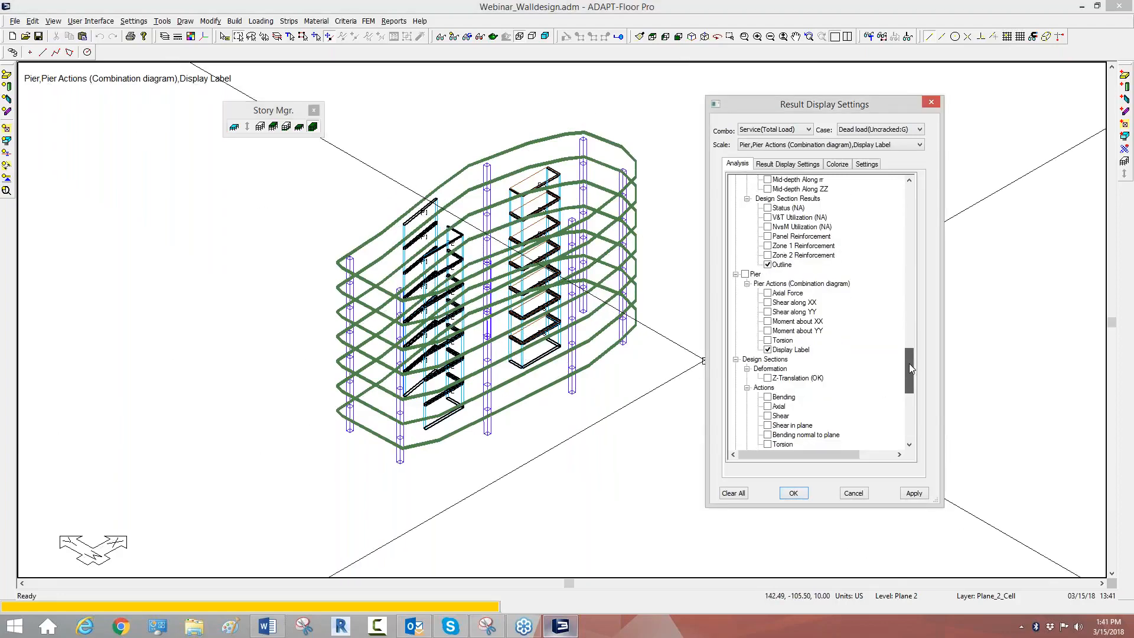
click(768, 264)
click(768, 349)
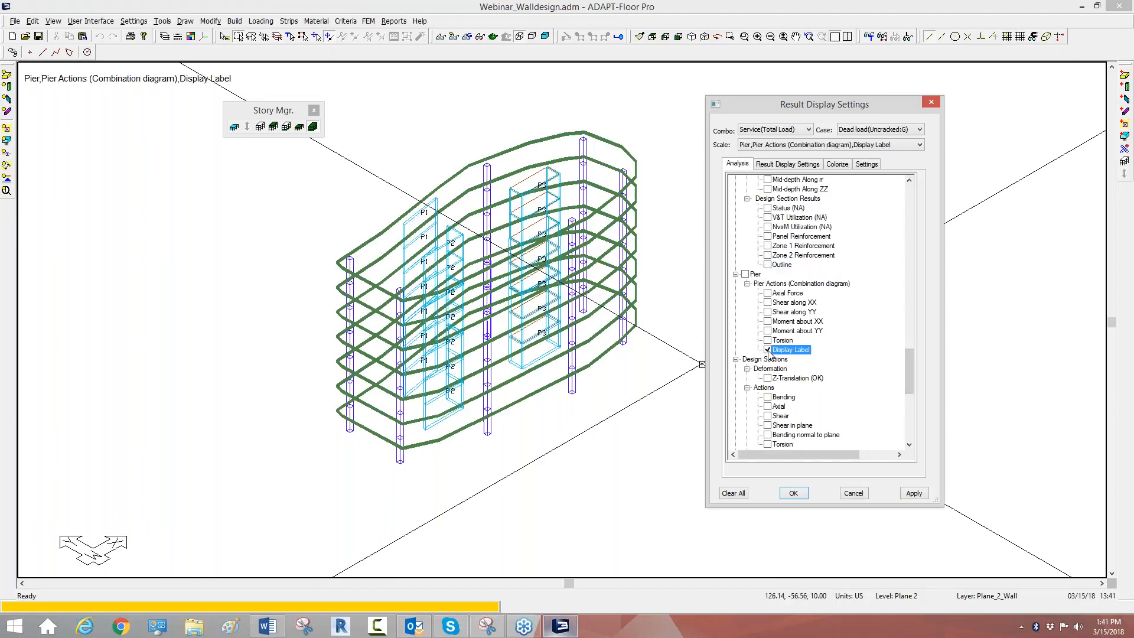
click(768, 292)
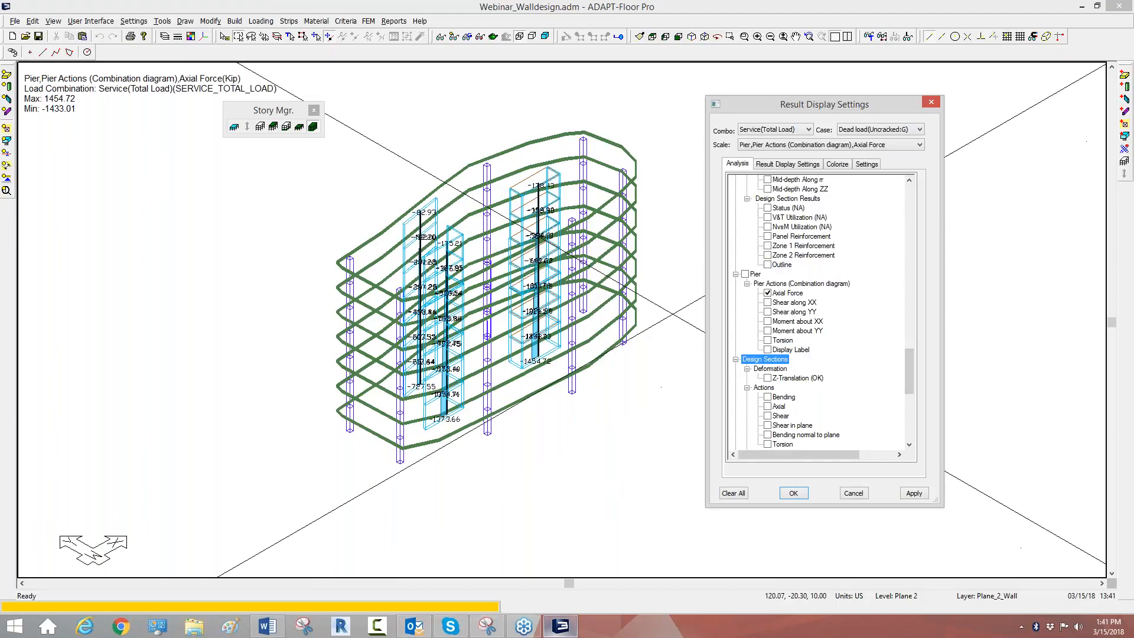
Step: Hide the slabs, columns and openings so that only the walls with their pier results are shown
click(7, 75)
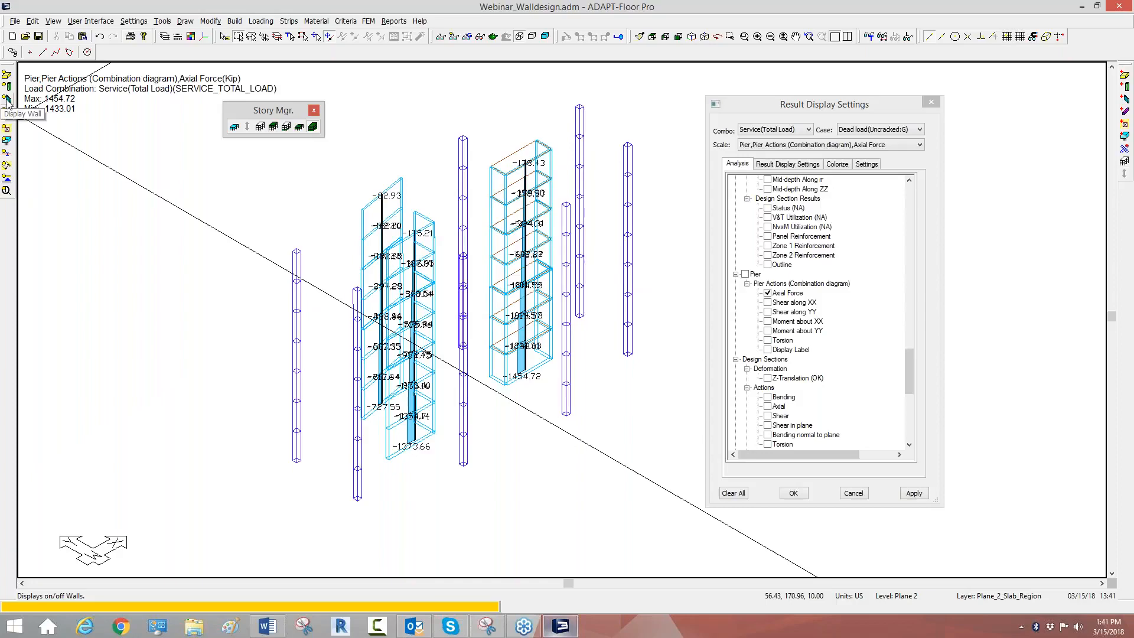
click(7, 99)
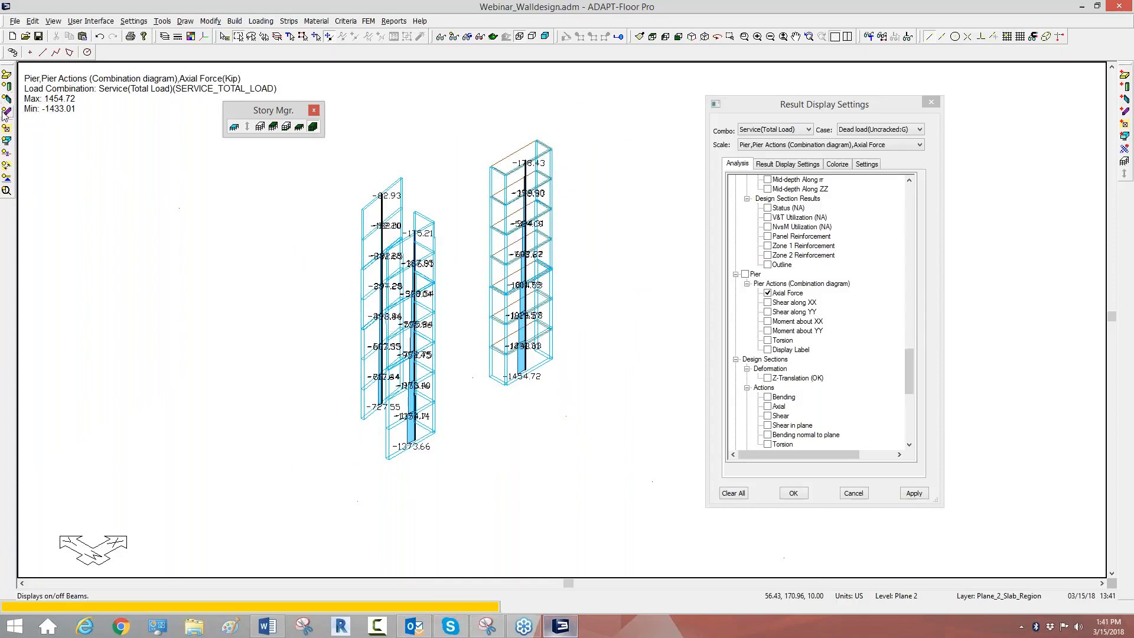
click(6, 127)
scroll(524, 314, up, 1)
scroll(494, 247, up, 5)
scroll(516, 310, down, 4)
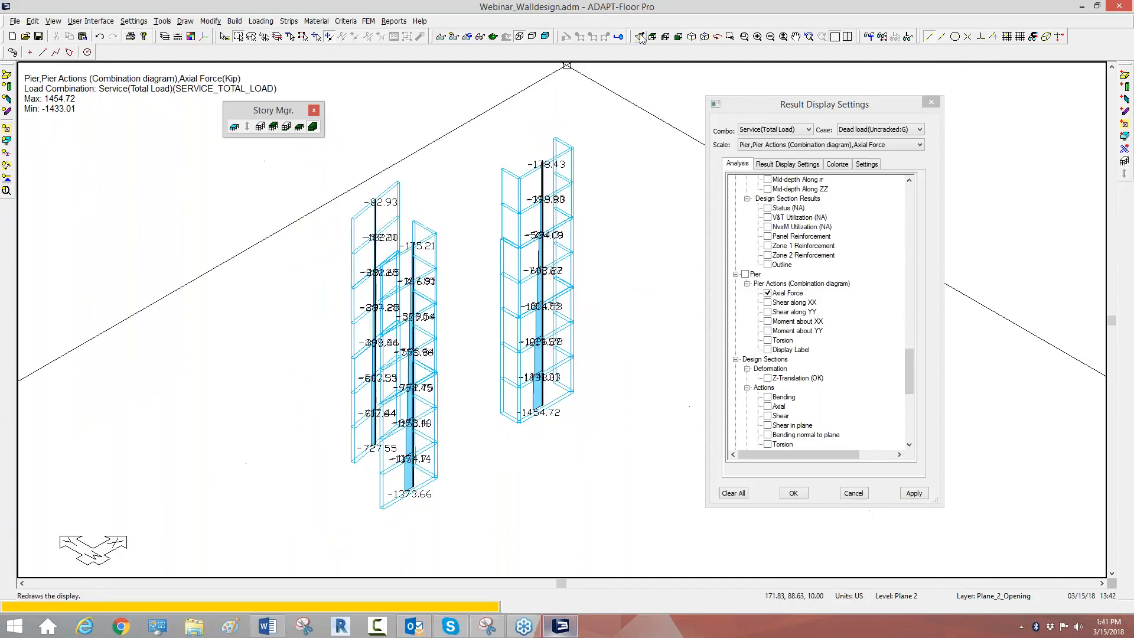
Step: Examine the pier axial force results on the wall sections in plan and return to the isometric view
click(652, 37)
scroll(562, 414, up, 4)
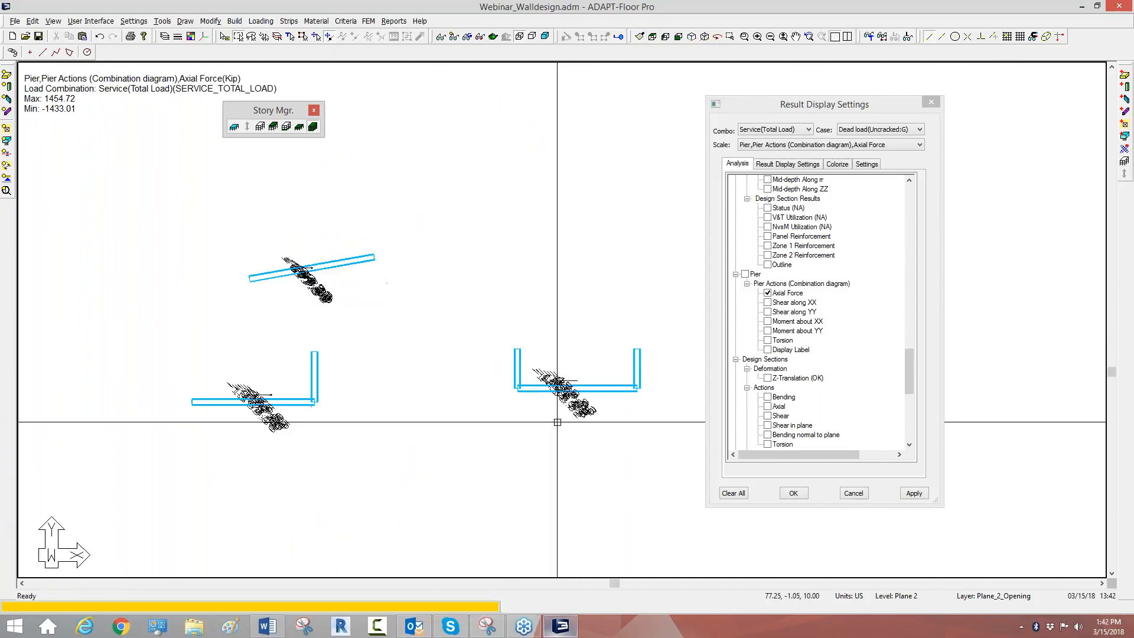
scroll(564, 411, up, 3)
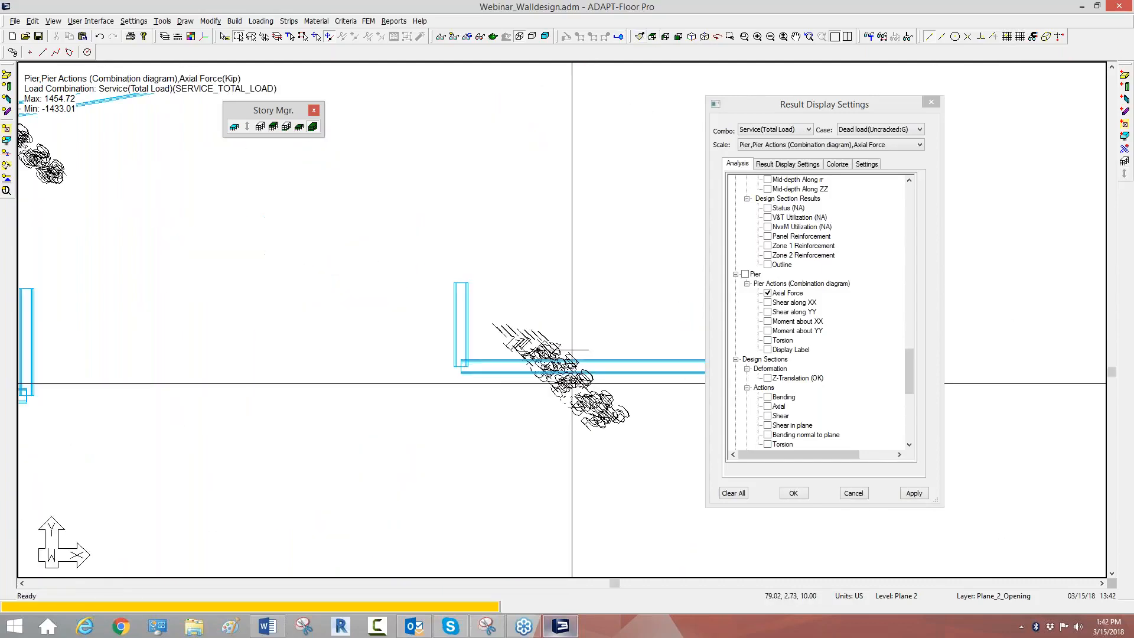
click(769, 293)
click(765, 359)
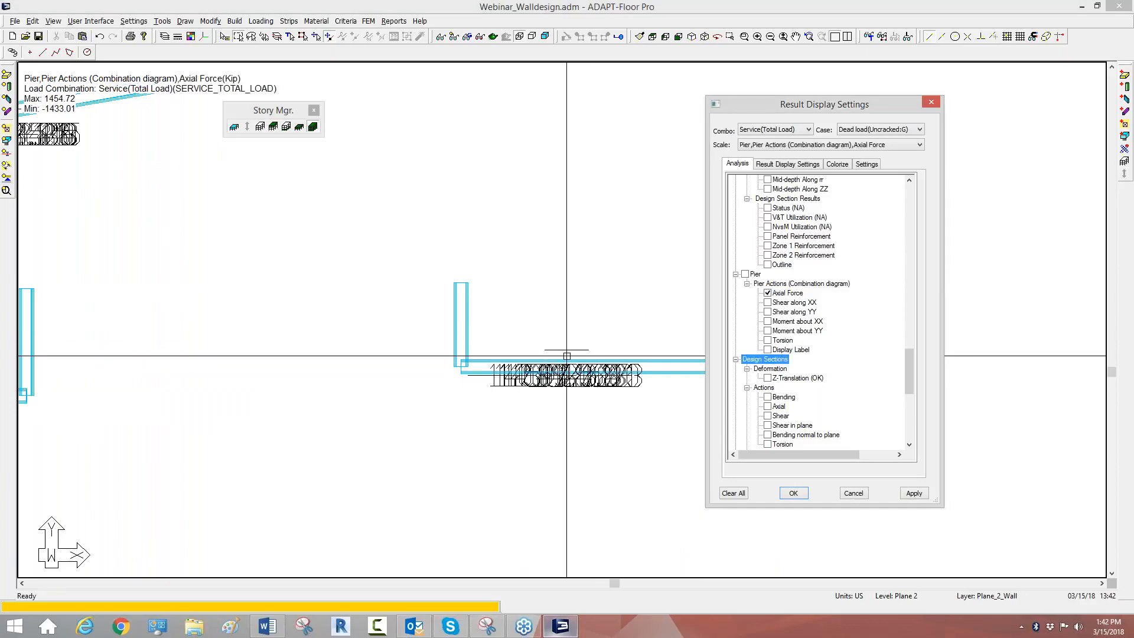
middle_drag(566, 352, 521, 326)
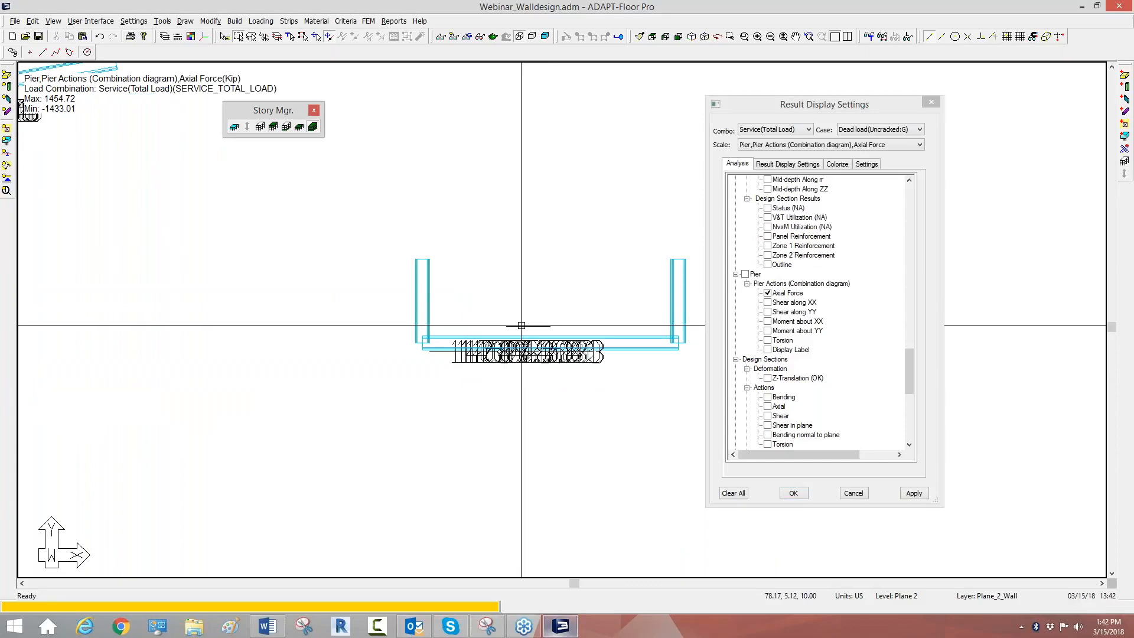
scroll(570, 335, down, 2)
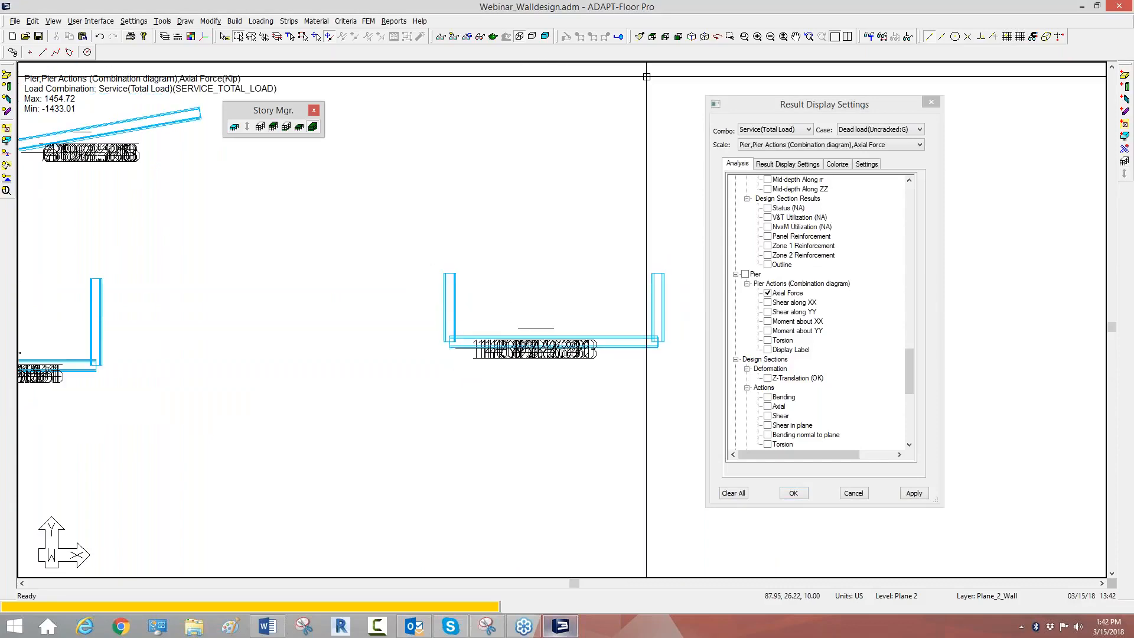
click(692, 36)
scroll(610, 357, up, 4)
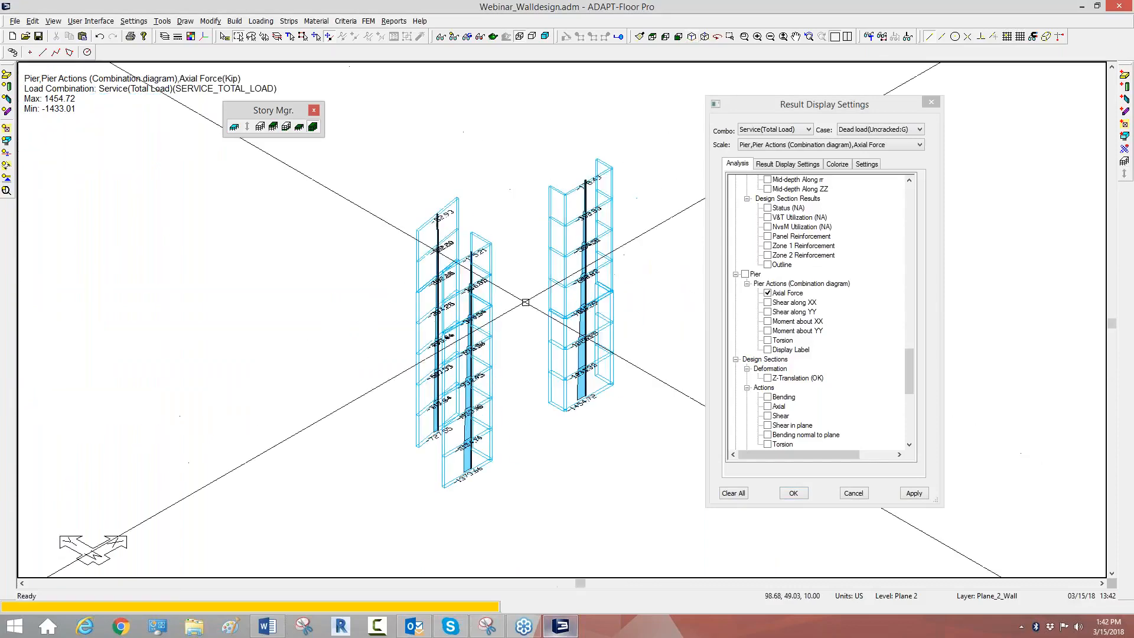
Step: Compare the pier action diagrams for Shear along XX, Shear along YY and the moments, leaving Moment about YY displayed
click(768, 293)
click(768, 303)
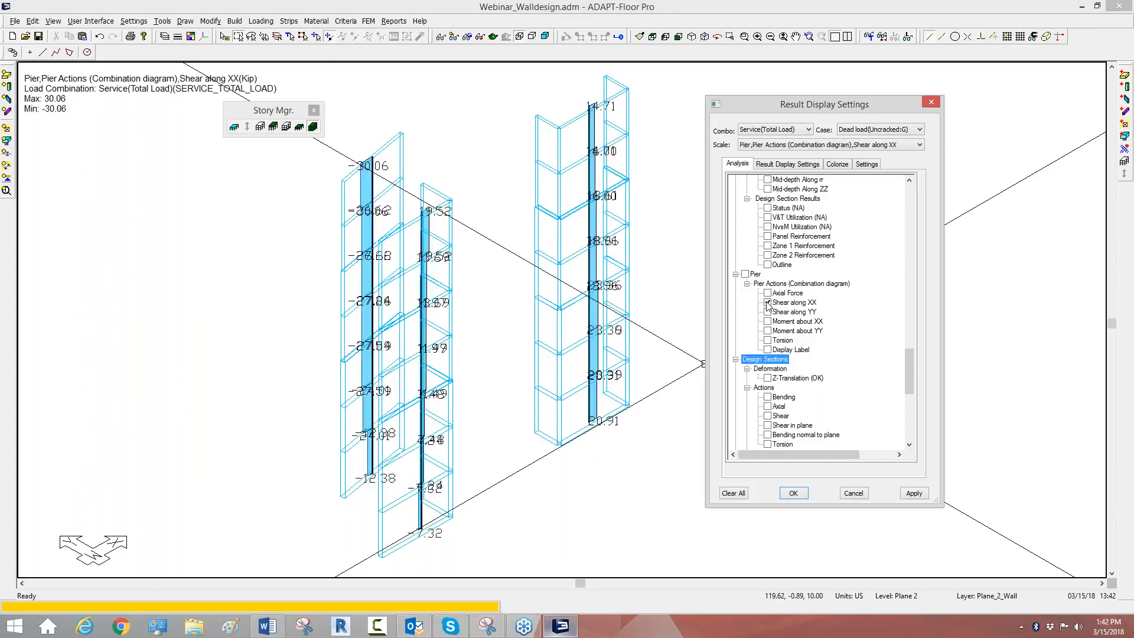
click(768, 312)
click(768, 321)
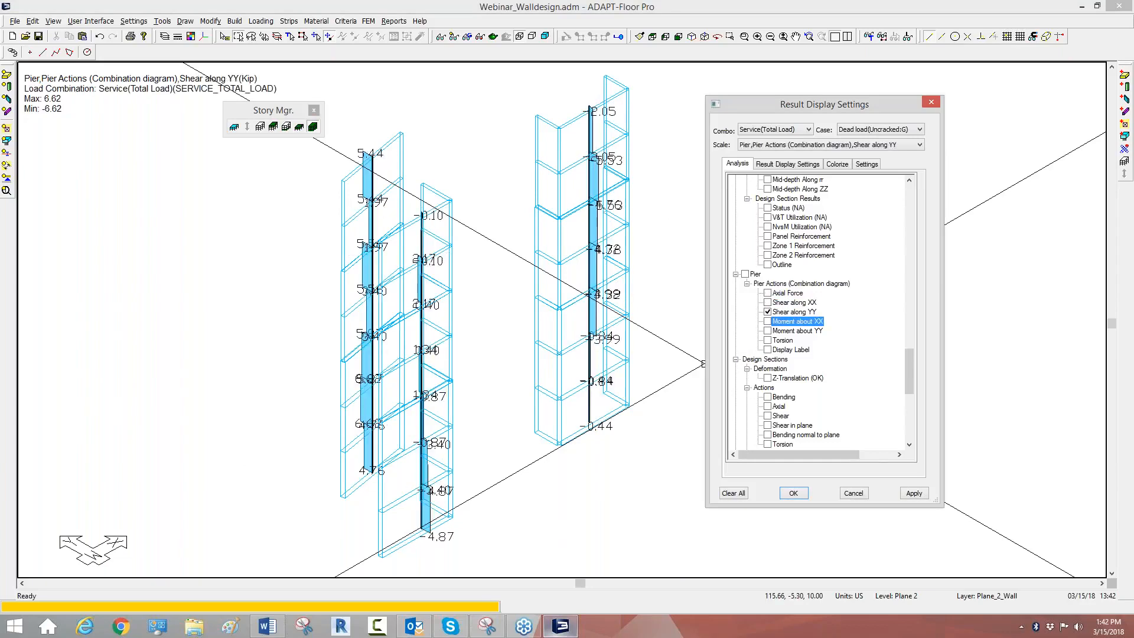
click(768, 331)
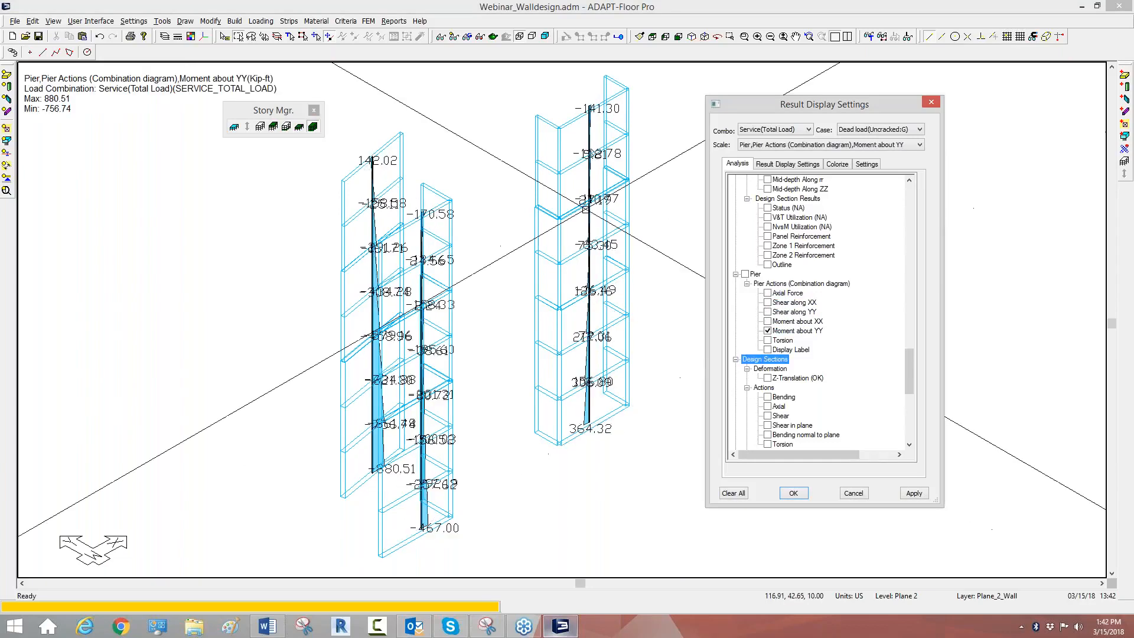
click(459, 356)
scroll(459, 356, down, 3)
scroll(459, 357, down, 3)
scroll(528, 416, up, 2)
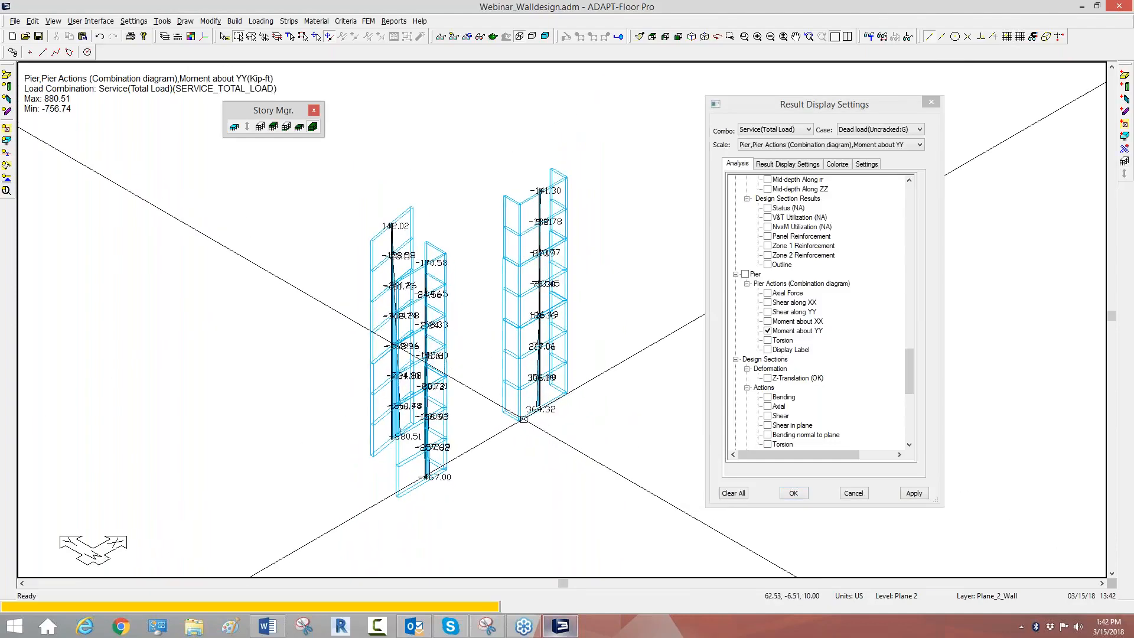
middle_drag(452, 193, 470, 187)
Step: Generate the XLS pier reactions report for the Strength(Dead and Live) combination only and open the saved workbook
click(394, 22)
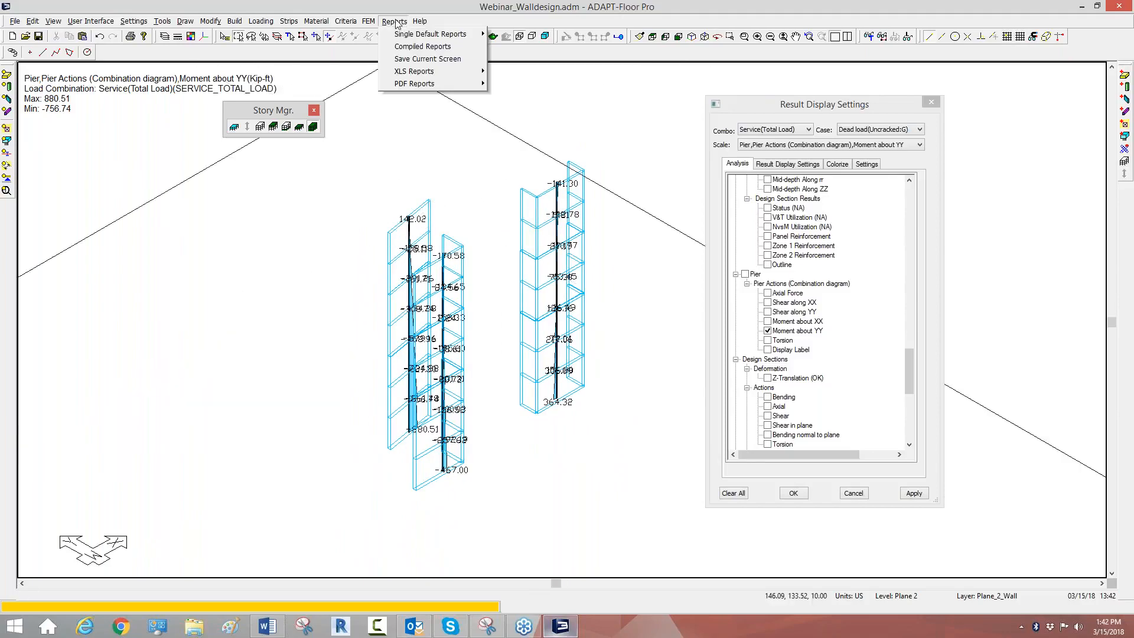
mouse_move(413, 71)
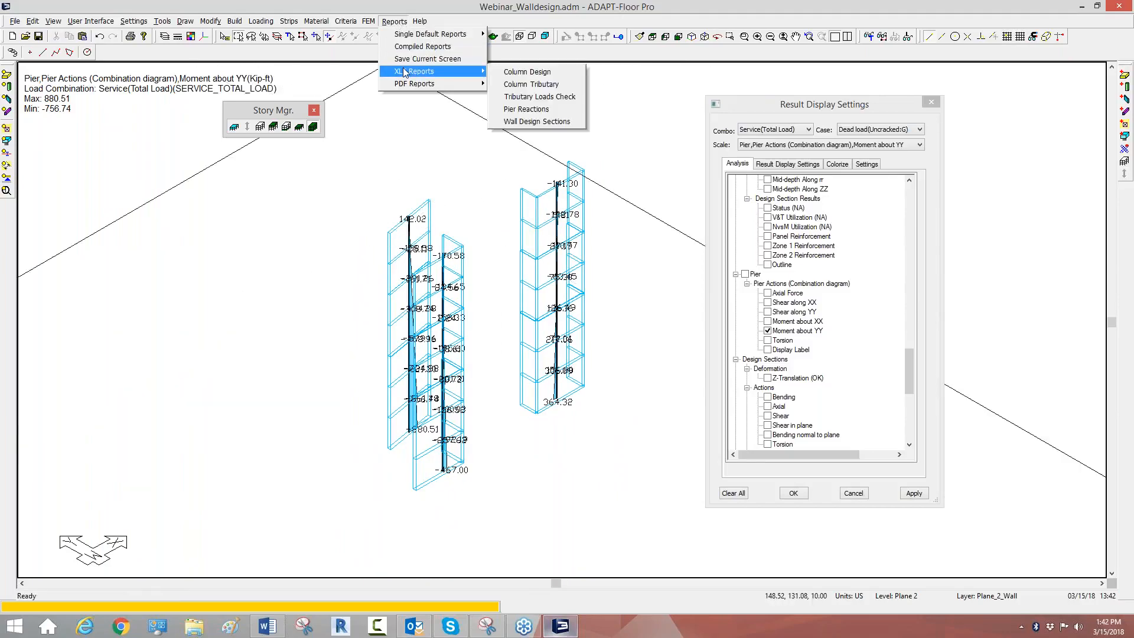
click(517, 110)
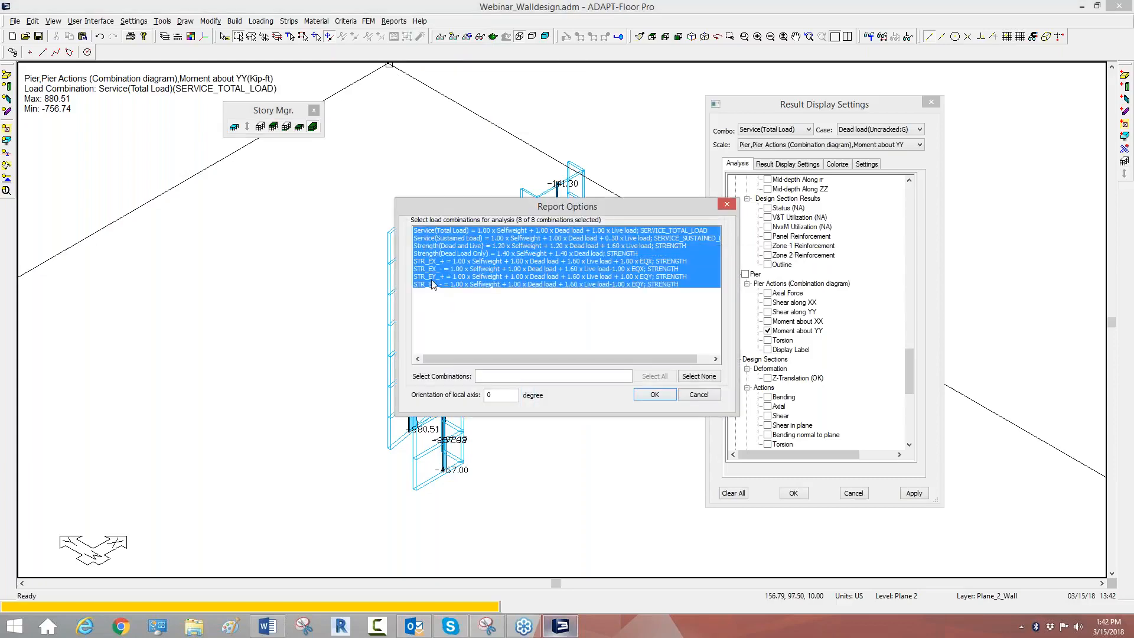
click(442, 246)
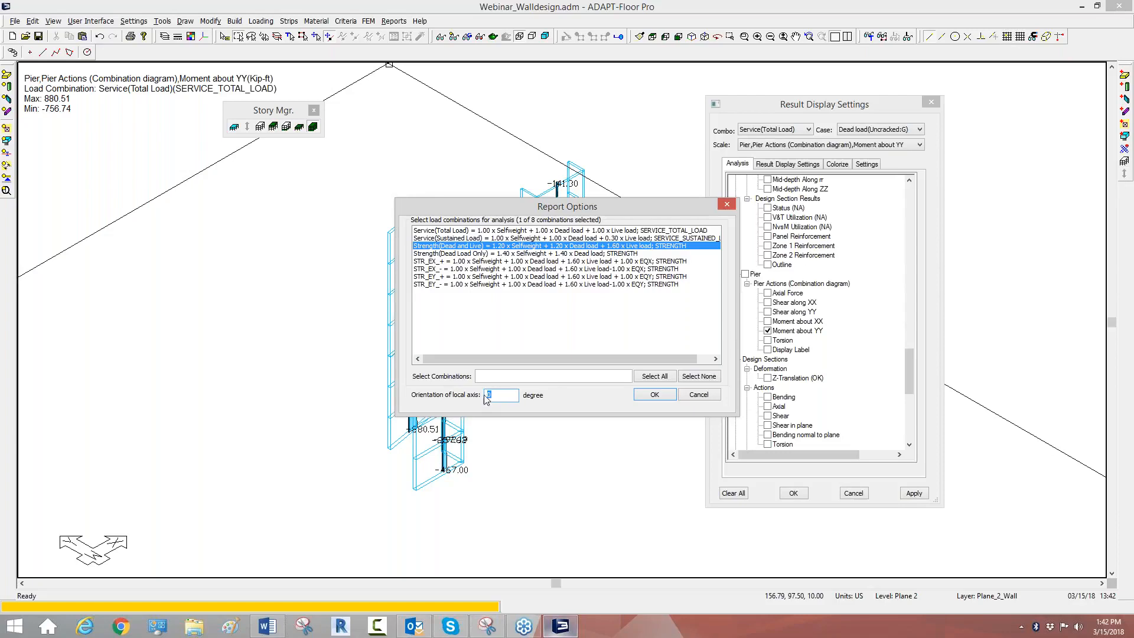
click(655, 395)
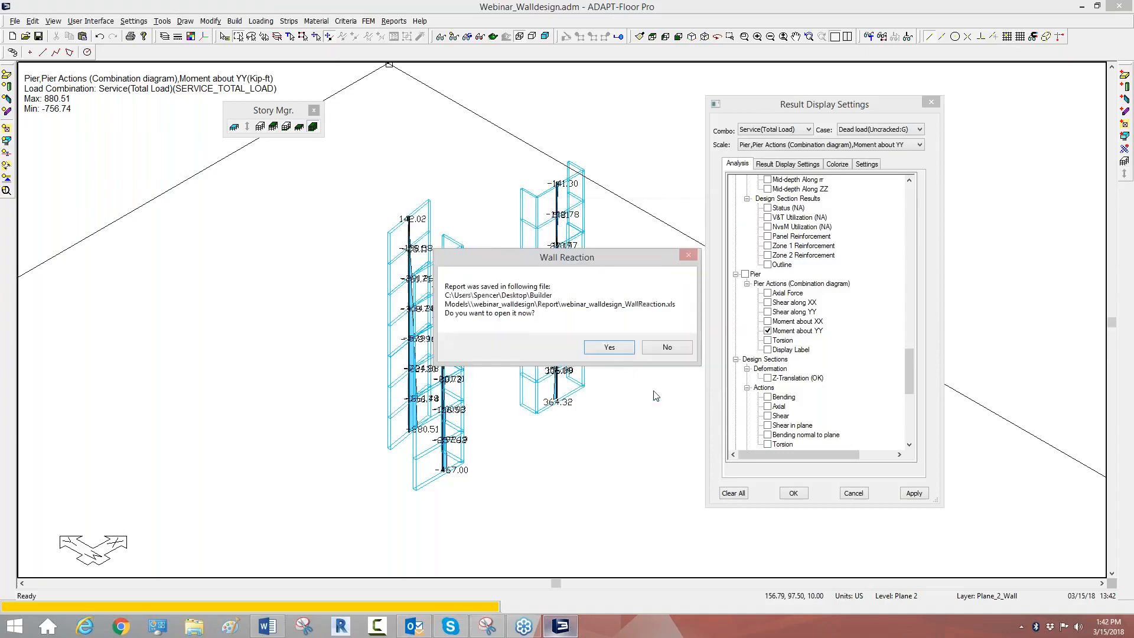
click(610, 347)
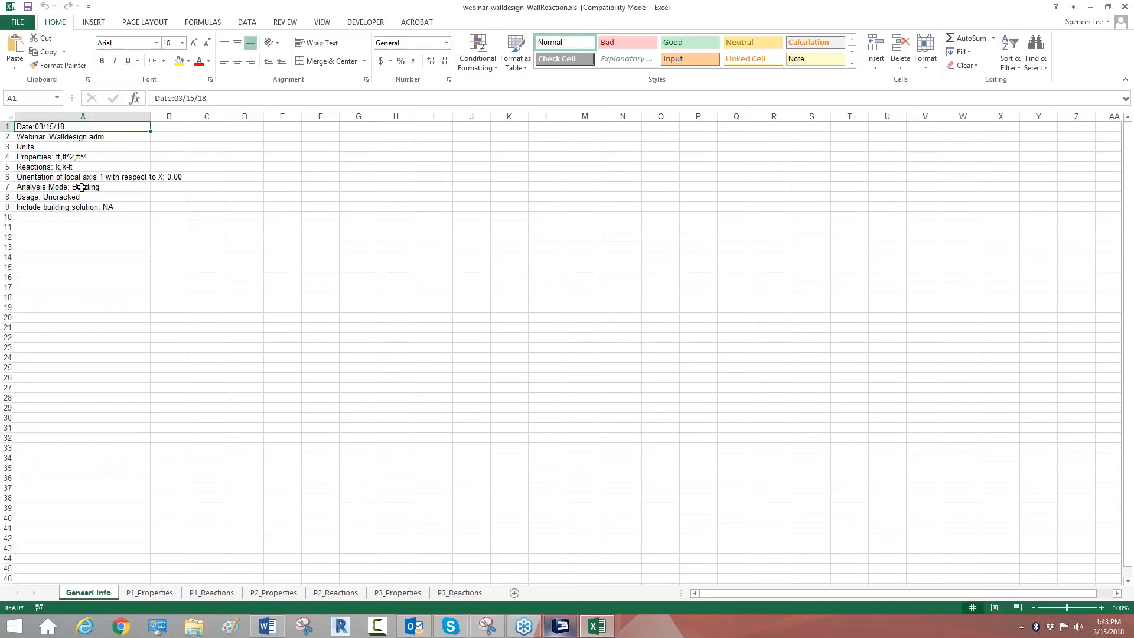
Step: Review the pier properties and reactions sheets for P1, P2 and P3 in the report workbook, and close it
click(155, 593)
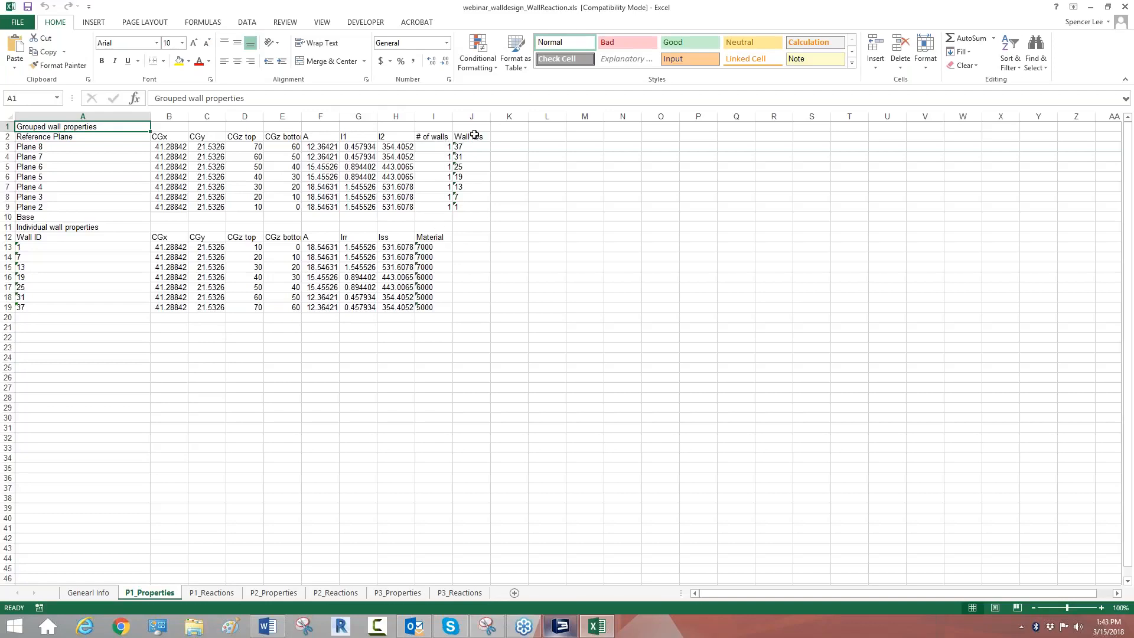
drag(469, 146, 469, 207)
click(509, 318)
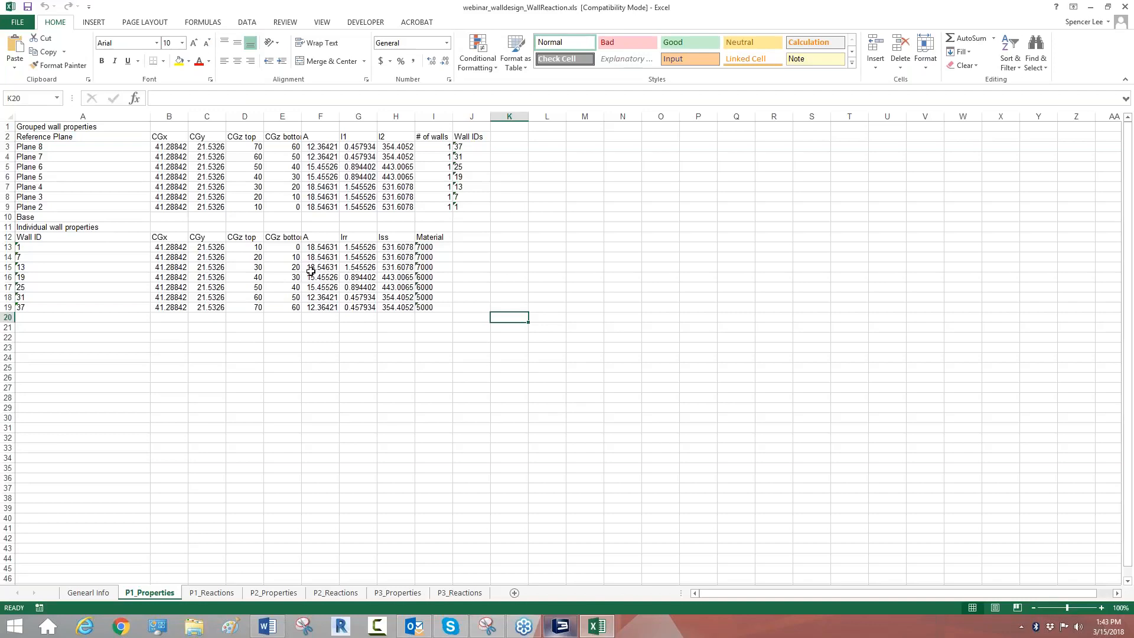
click(219, 595)
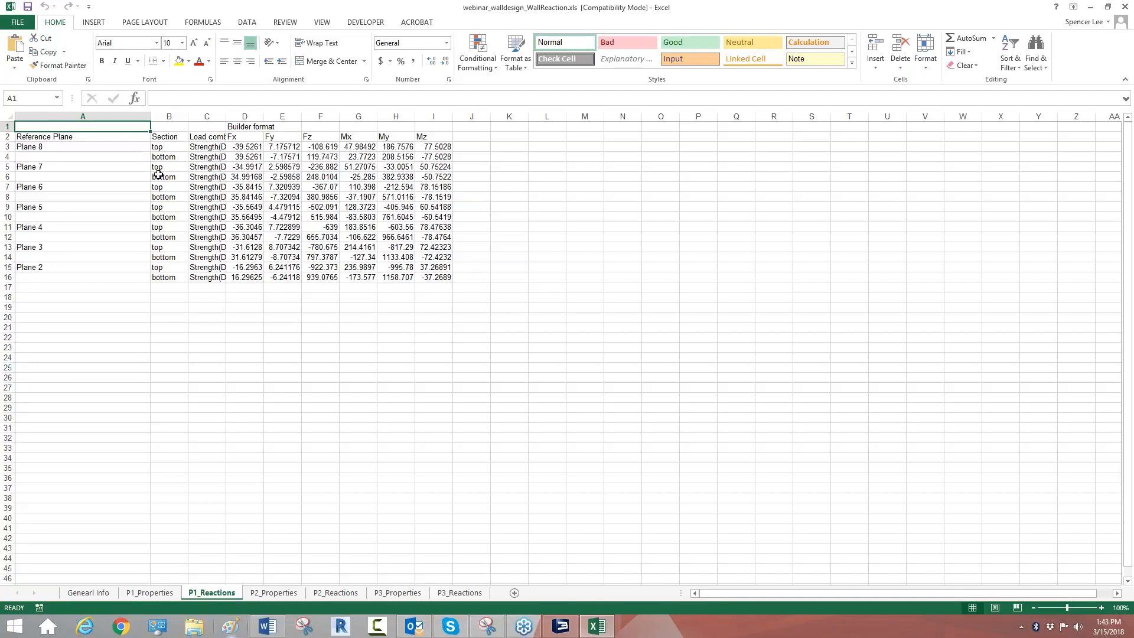
click(282, 595)
click(324, 594)
click(446, 595)
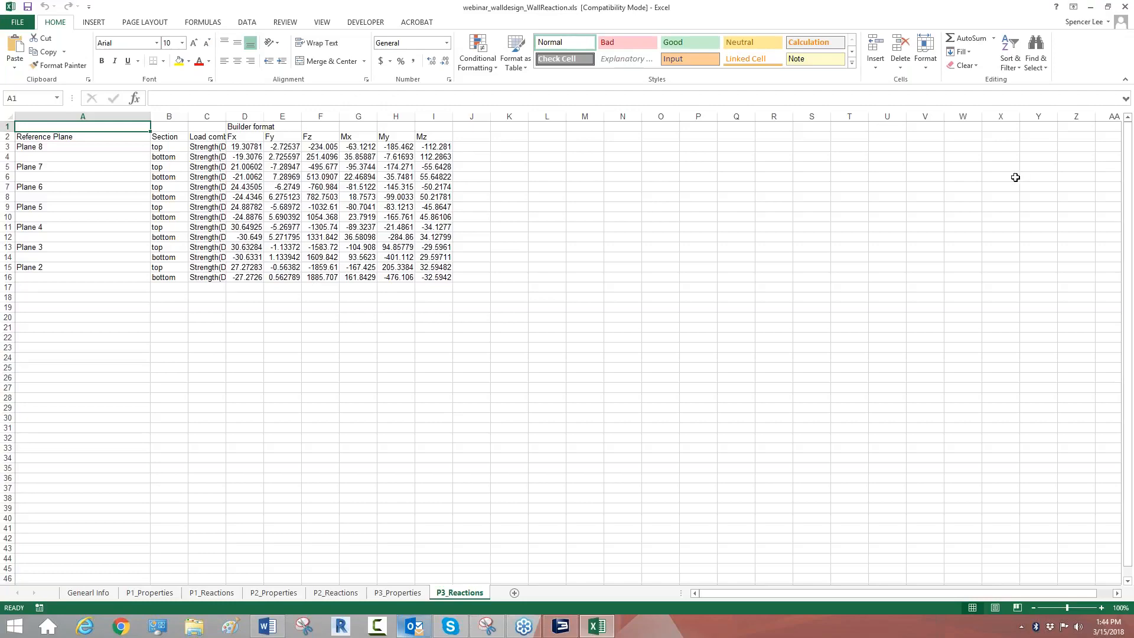
click(1123, 9)
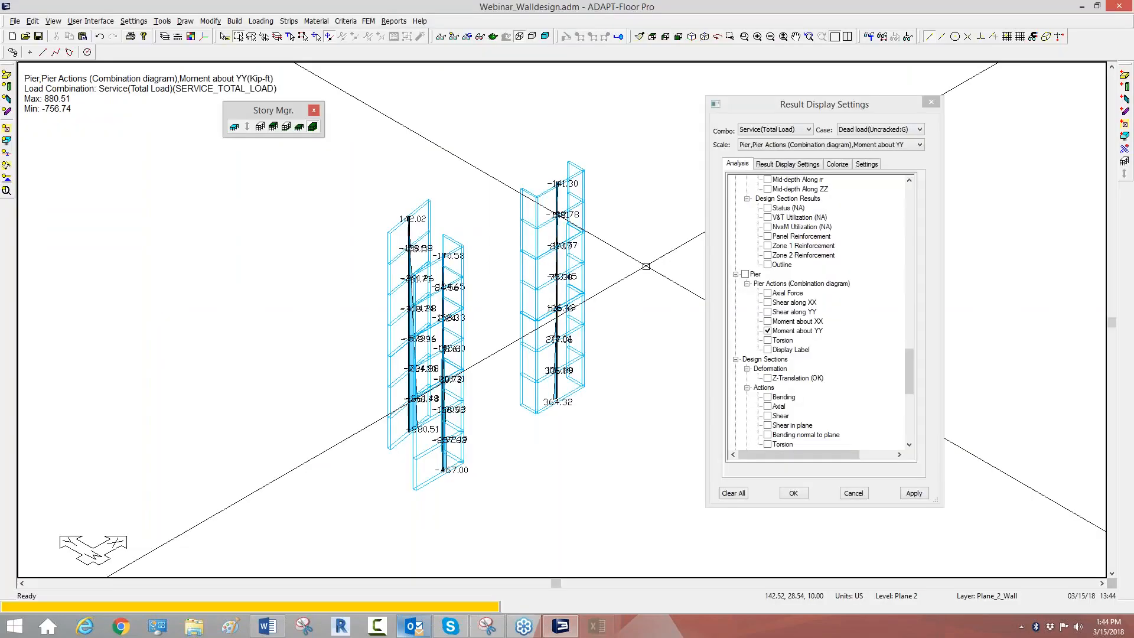
Step: Turn off the Moment about YY pier diagram so that only the wall outlines are shown
middle_drag(500, 492, 507, 478)
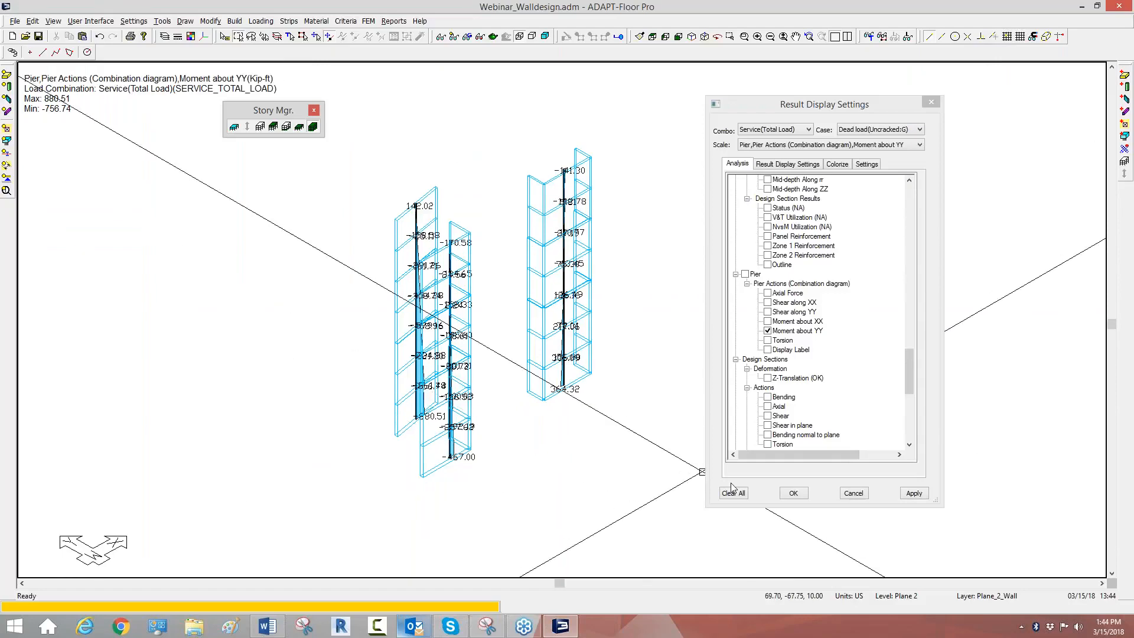
click(768, 331)
click(769, 351)
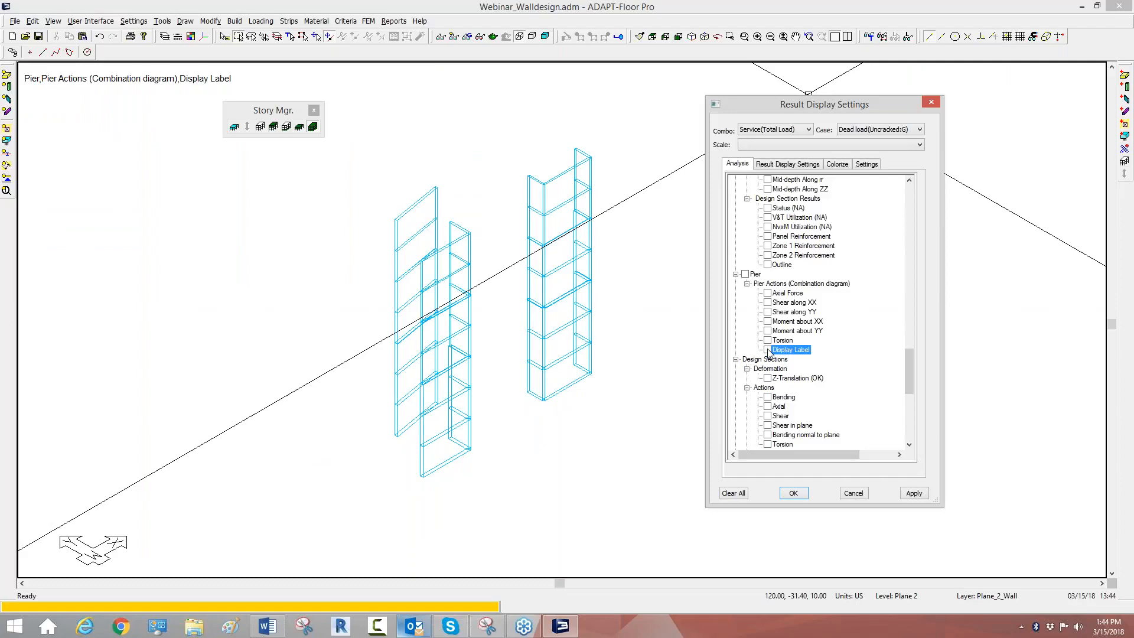
click(766, 360)
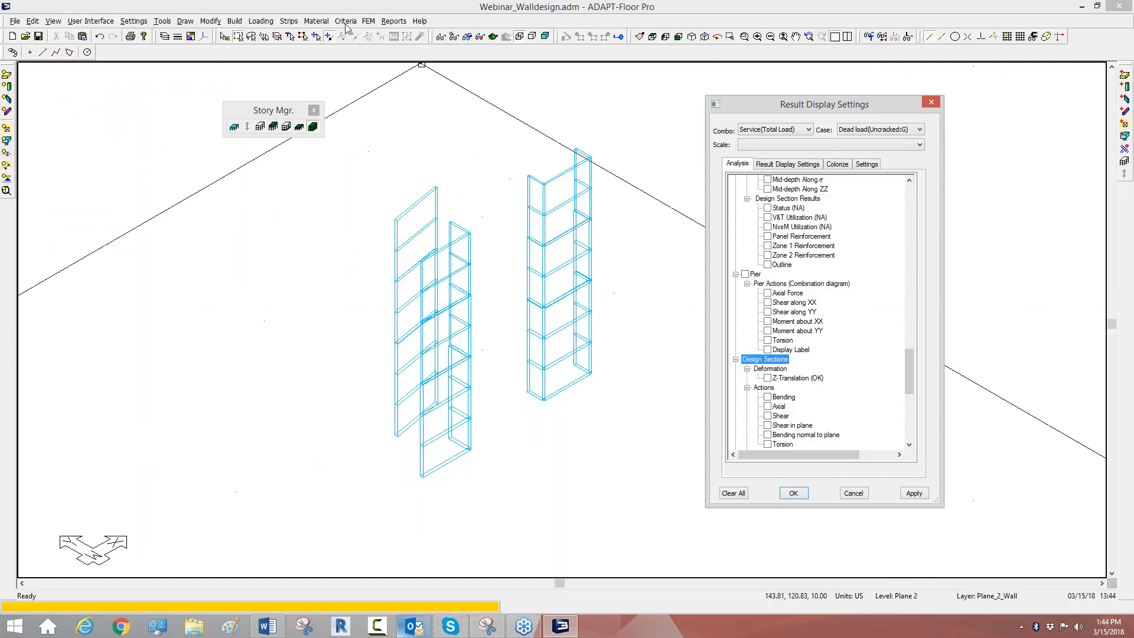
Step: Open the Wall Design tool, allow multiple section selection and collapse the P2 and P3 section groups
click(370, 22)
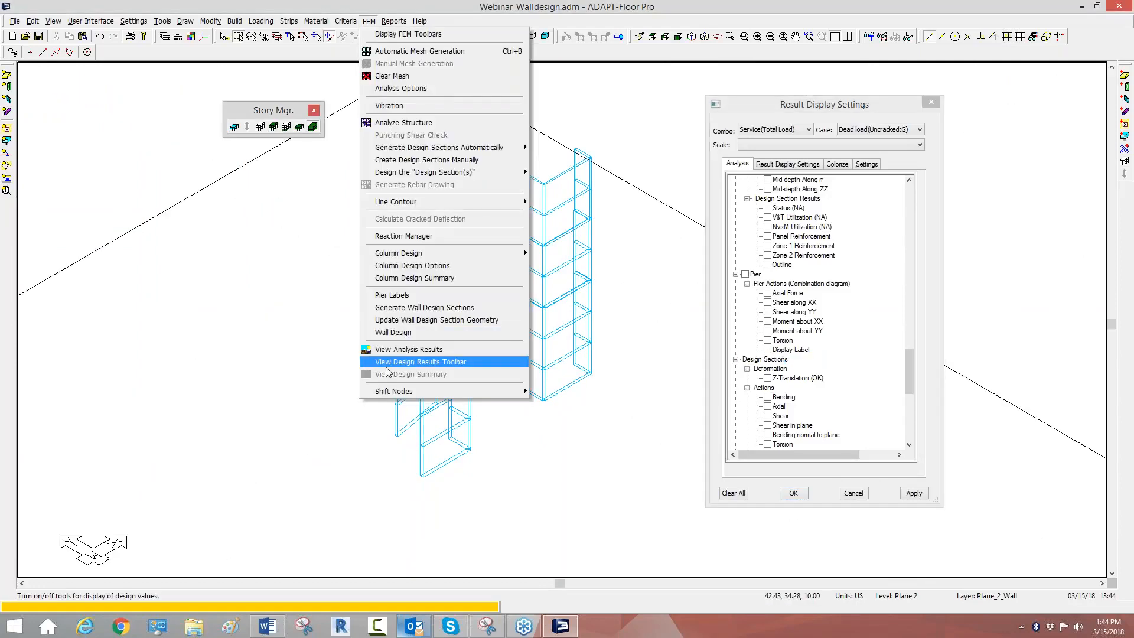
click(404, 332)
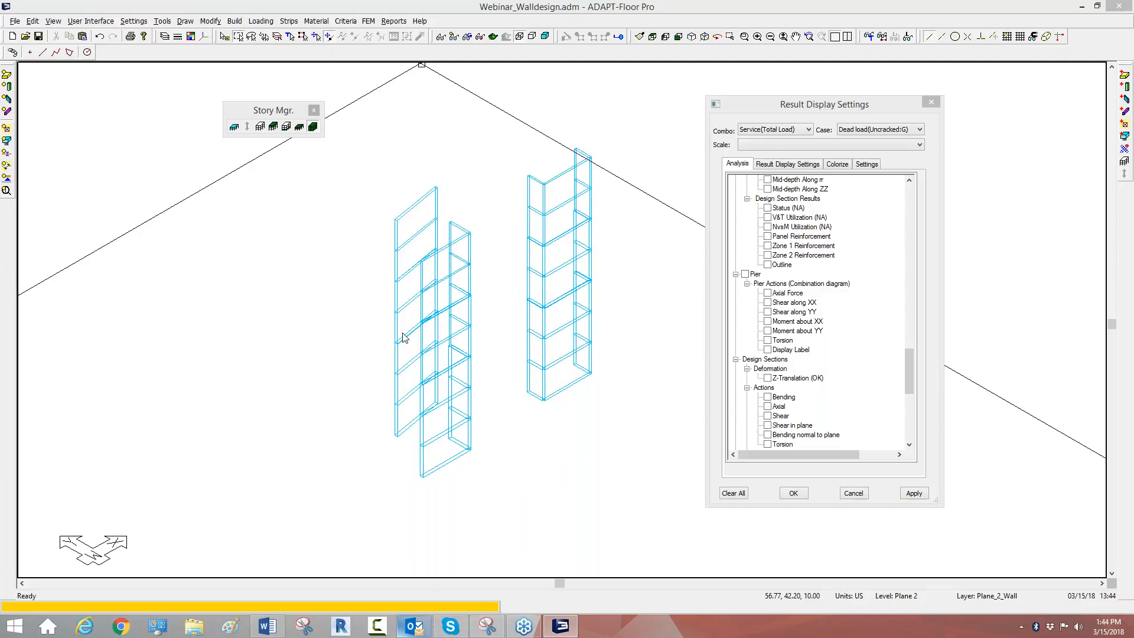
drag(418, 231, 417, 121)
click(371, 130)
click(371, 130)
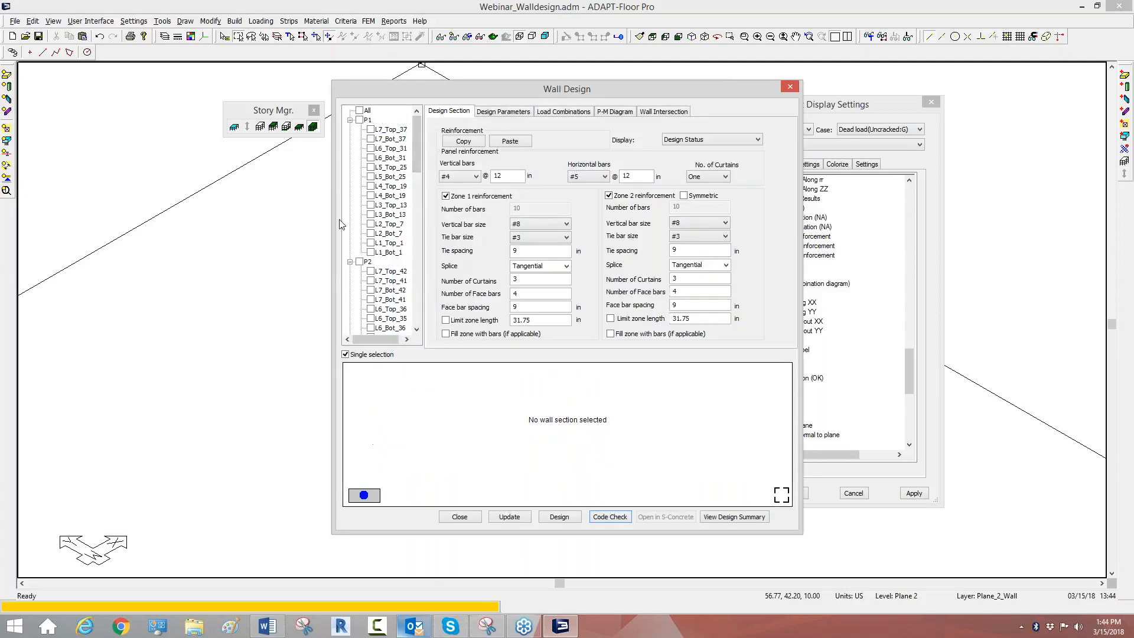
click(351, 262)
click(350, 271)
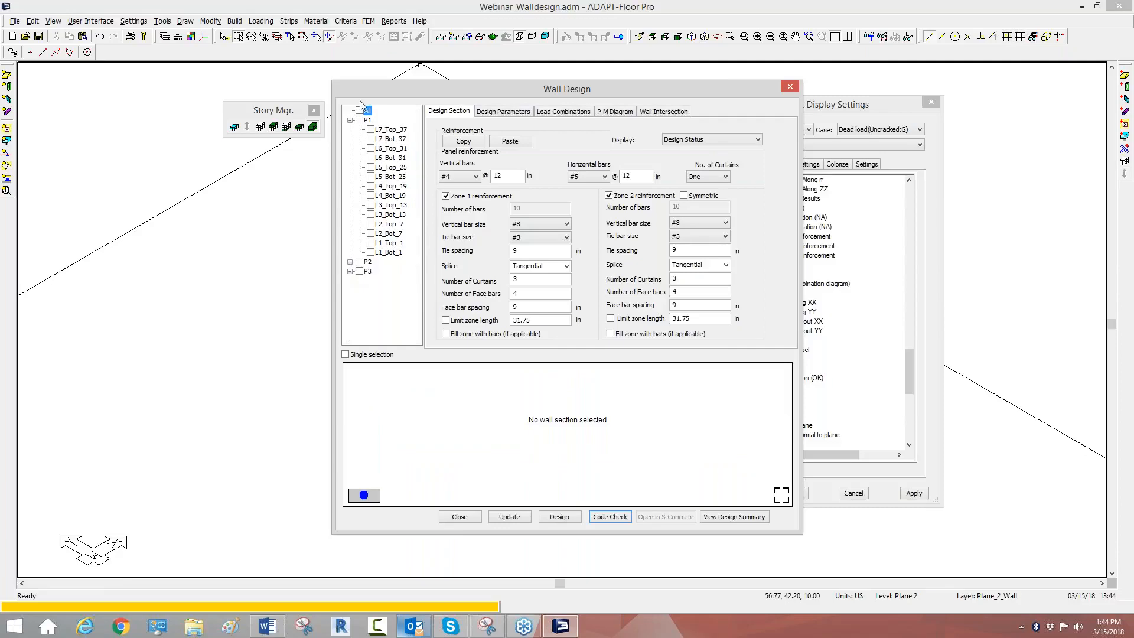
Step: For the P1 top and bottom sections on L1 and L2, set vertical panel bars to #5 at 12 in and horizontal bars to #5, and update
click(371, 252)
click(371, 243)
click(371, 233)
click(371, 224)
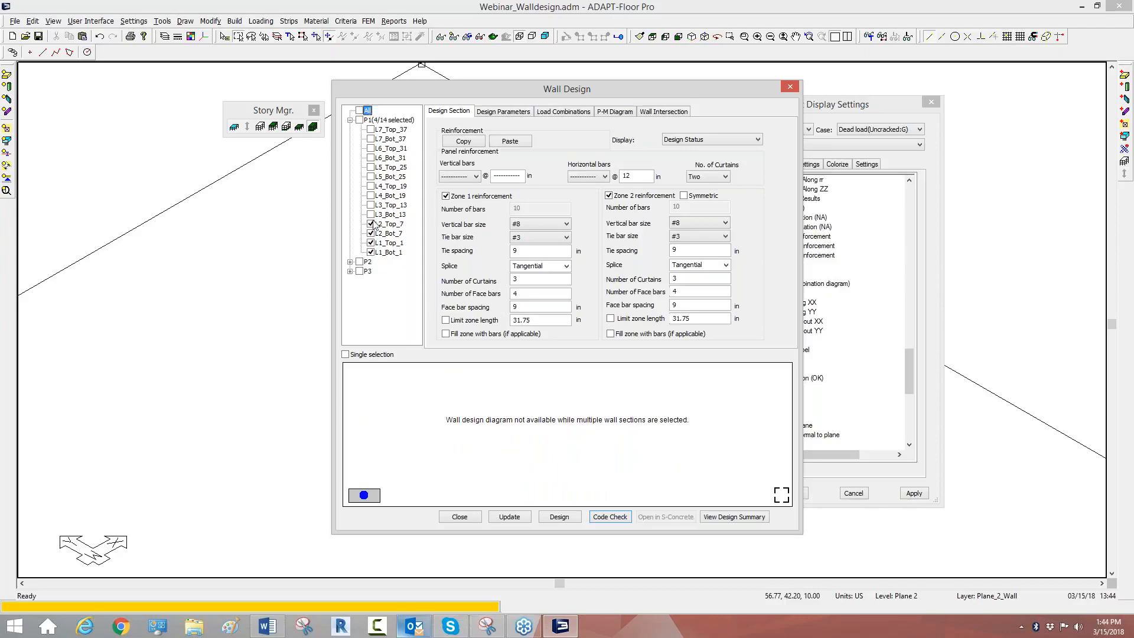
click(475, 177)
click(450, 211)
click(513, 176)
double_click(514, 177)
text(12)
click(582, 177)
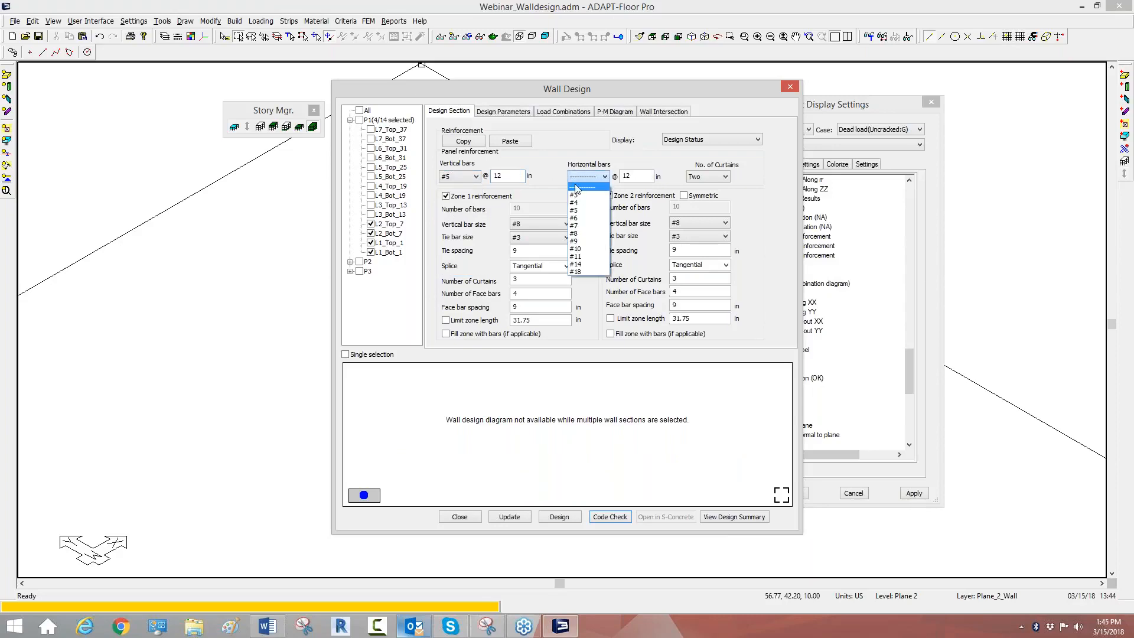
click(576, 210)
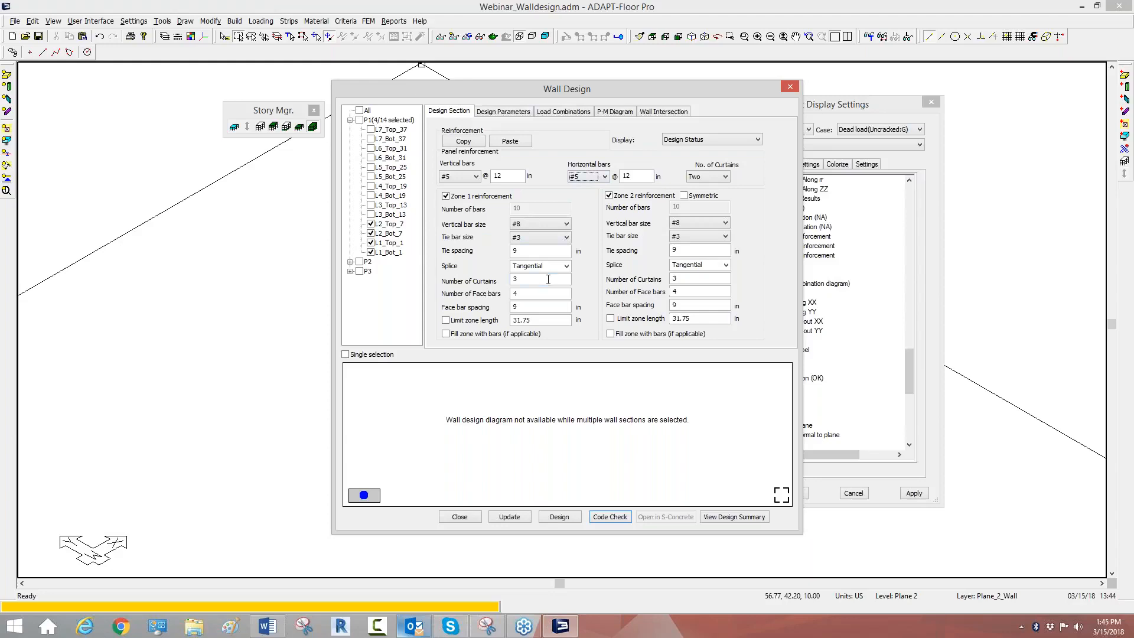
click(507, 518)
Step: Restrict the choice to a single section and compare the reinforcement of L3_Bot_13 with that of L2_Top_7
click(370, 215)
click(345, 355)
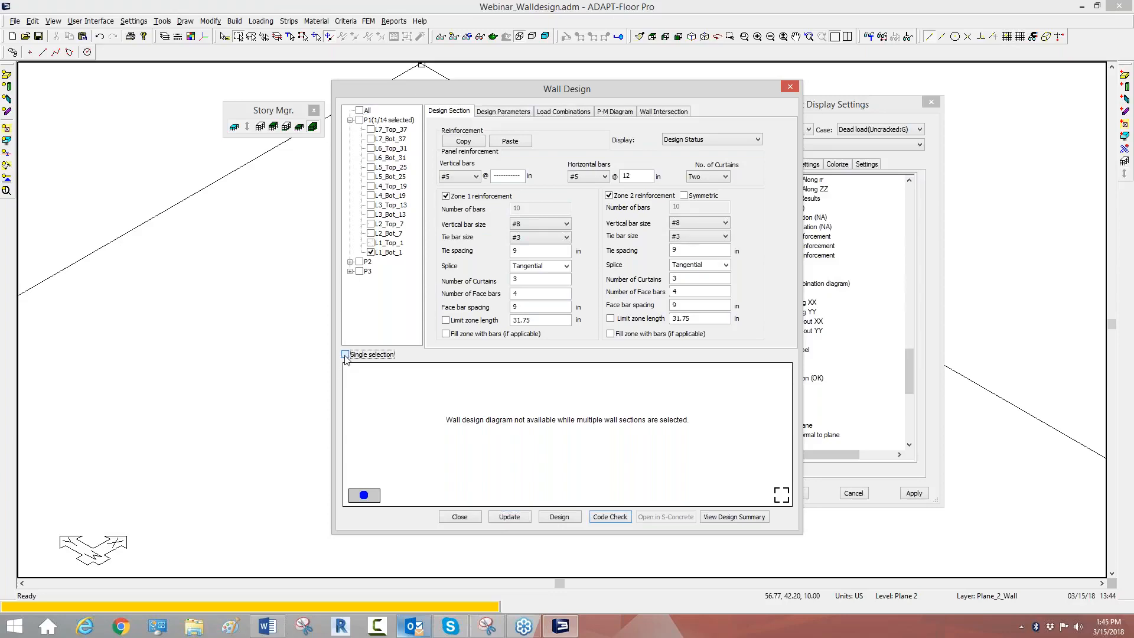
click(371, 215)
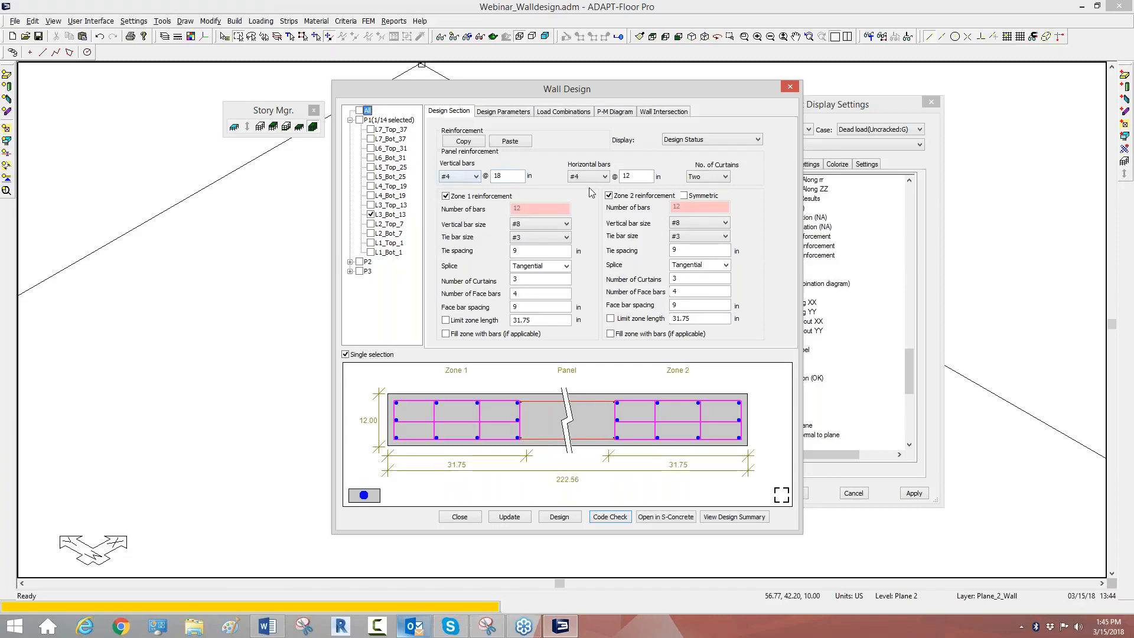
click(371, 224)
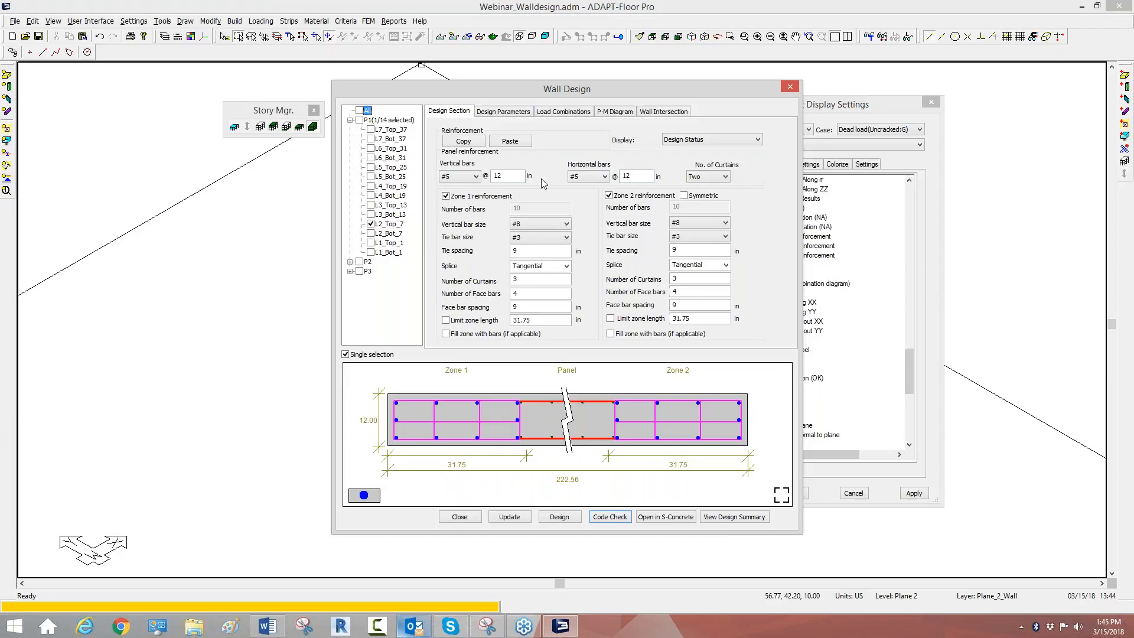
Step: Copy the reinforcement of section L2_Top_7 onto section L3_Bot_13 and update it
click(373, 225)
click(371, 225)
click(456, 144)
click(371, 214)
click(512, 142)
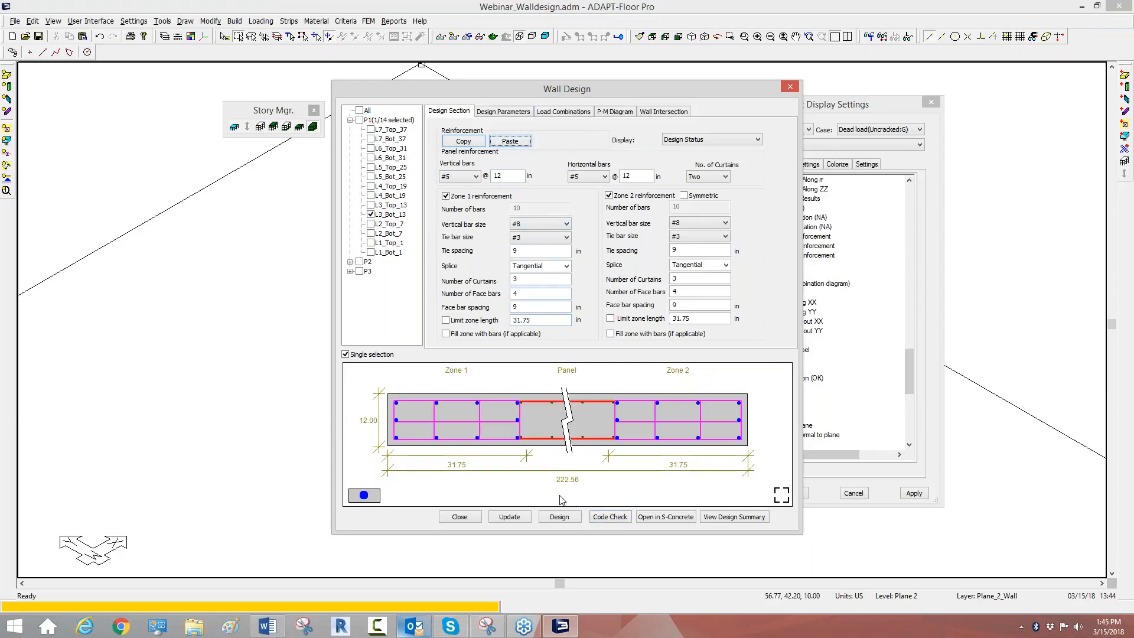
click(517, 518)
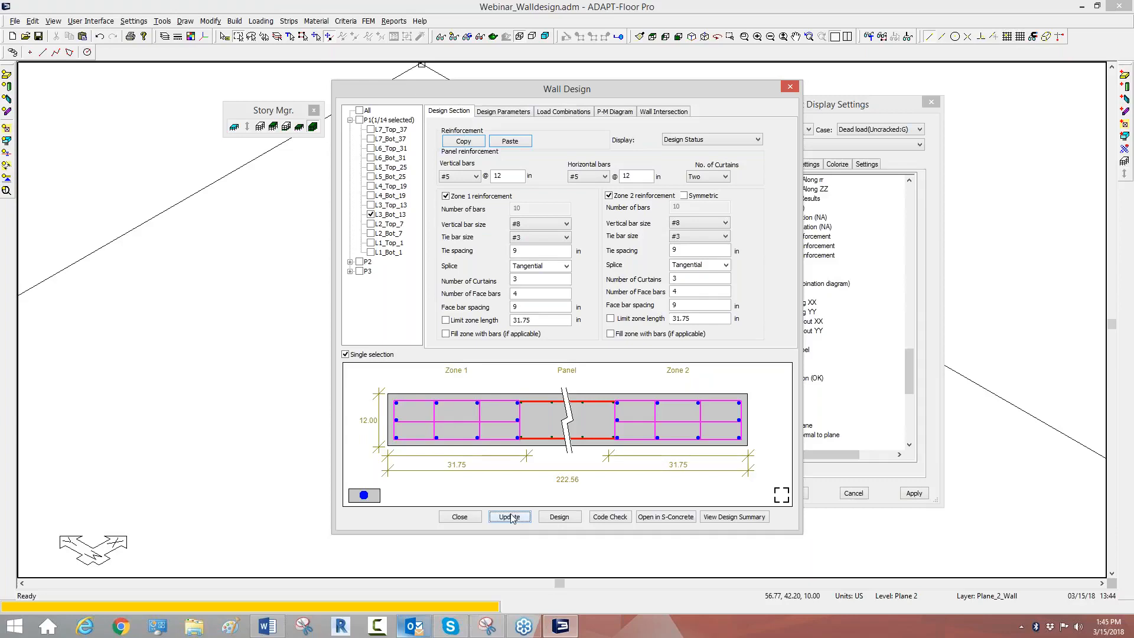
Step: Examine the design parameters, load combinations, P-M diagram and wall intersection of section L1_Bot_1
click(371, 252)
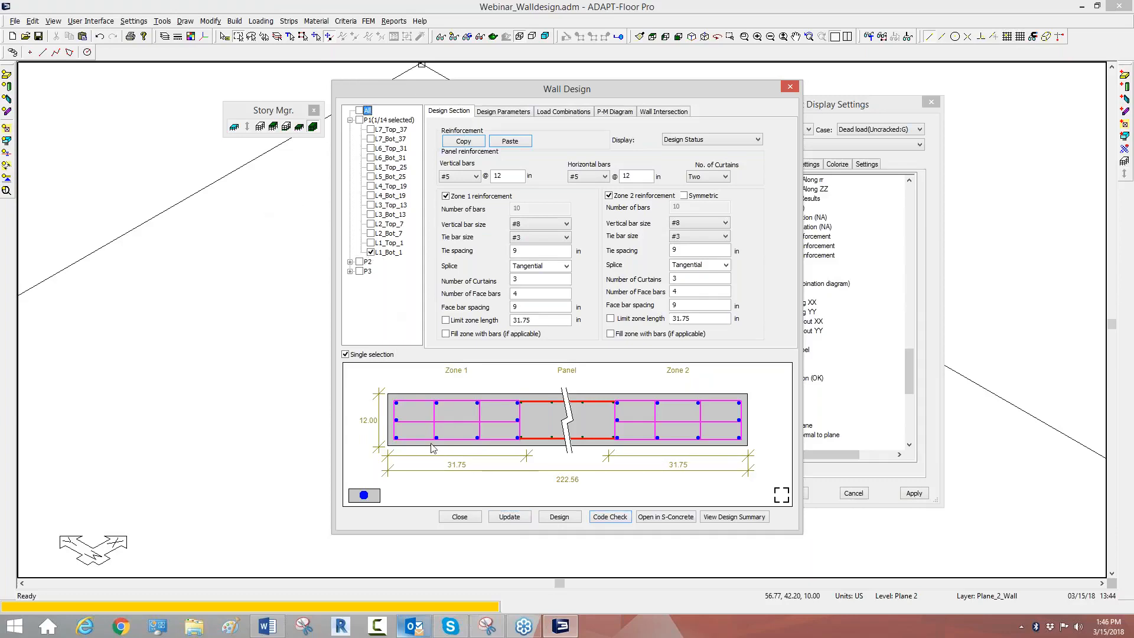
click(508, 112)
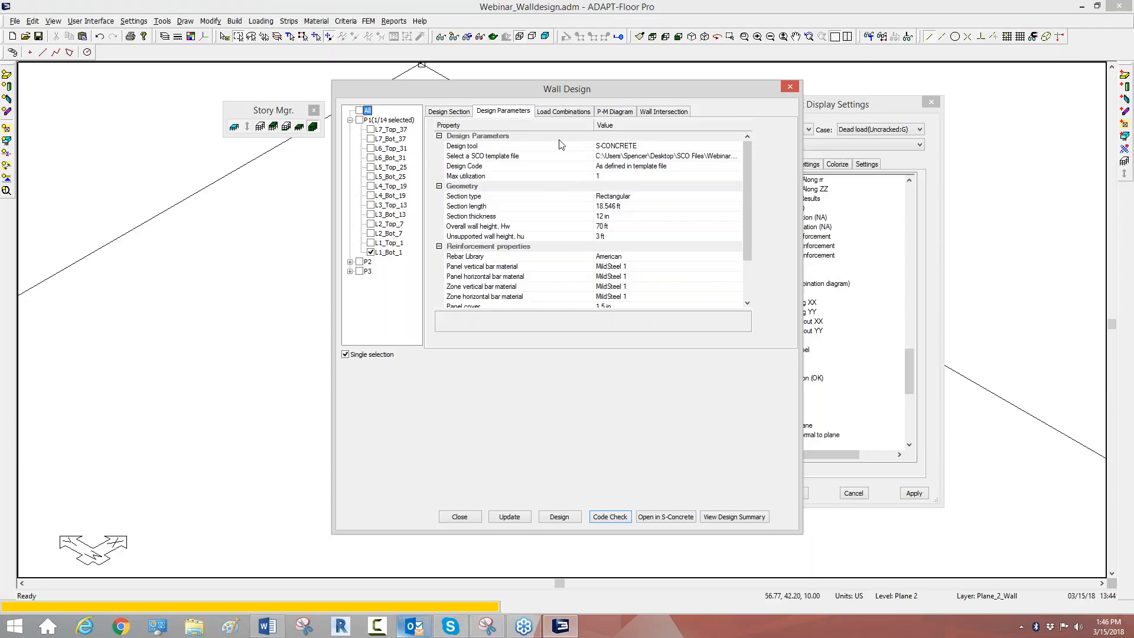
click(570, 115)
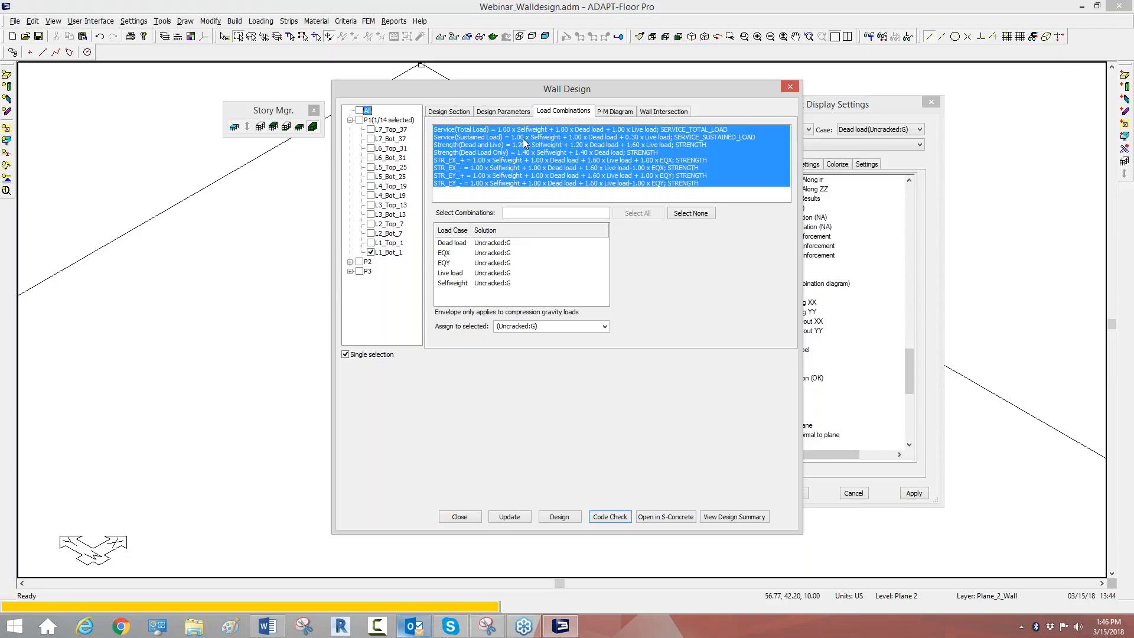
click(461, 243)
click(479, 243)
click(482, 260)
click(626, 114)
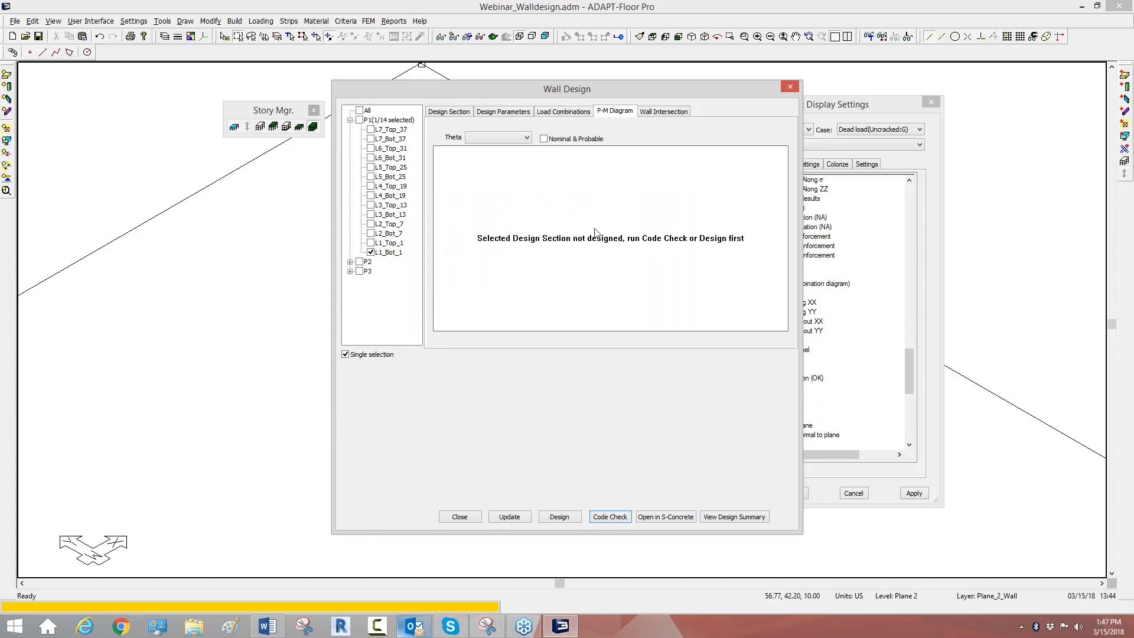
click(653, 113)
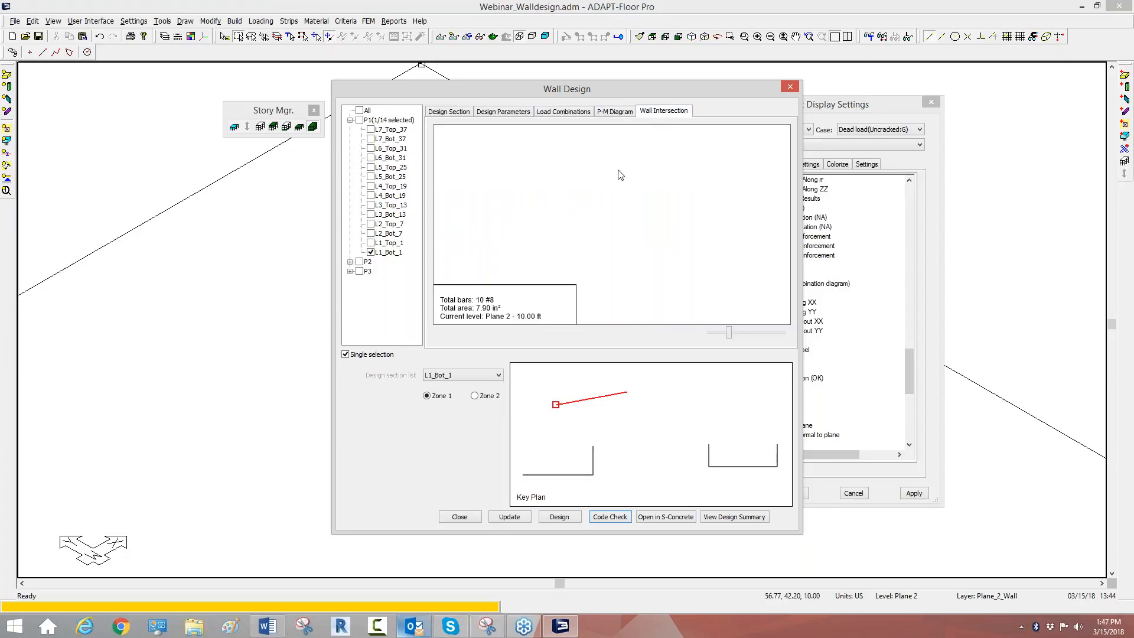
click(619, 113)
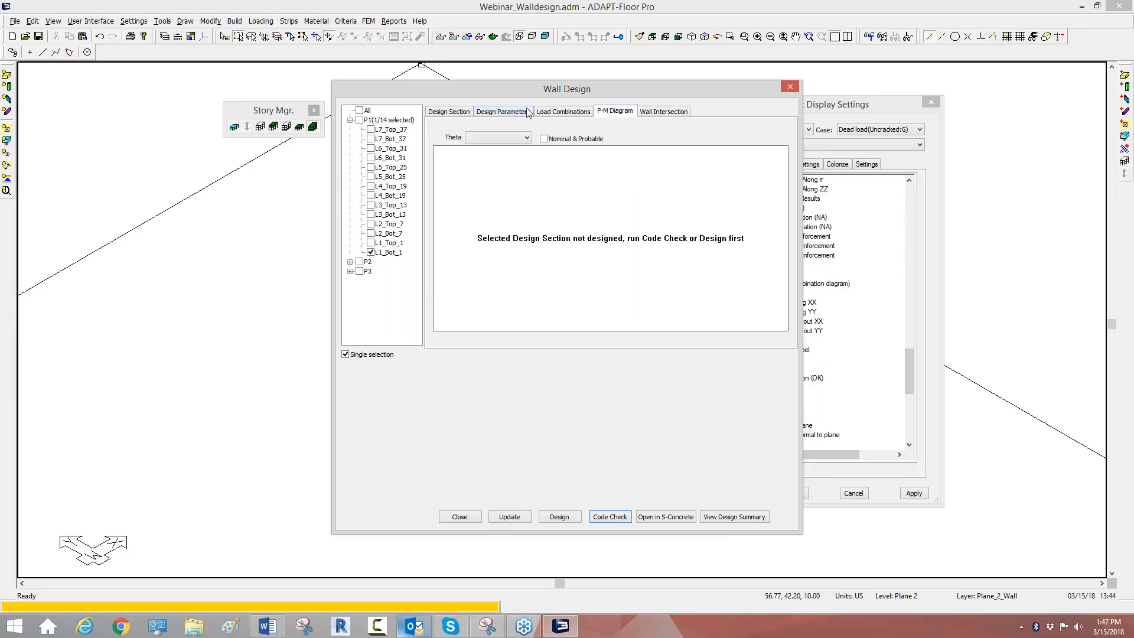
Step: Run a code check on section L1_Bot_1 from its reinforcement settings and bring its full status label into view
click(454, 112)
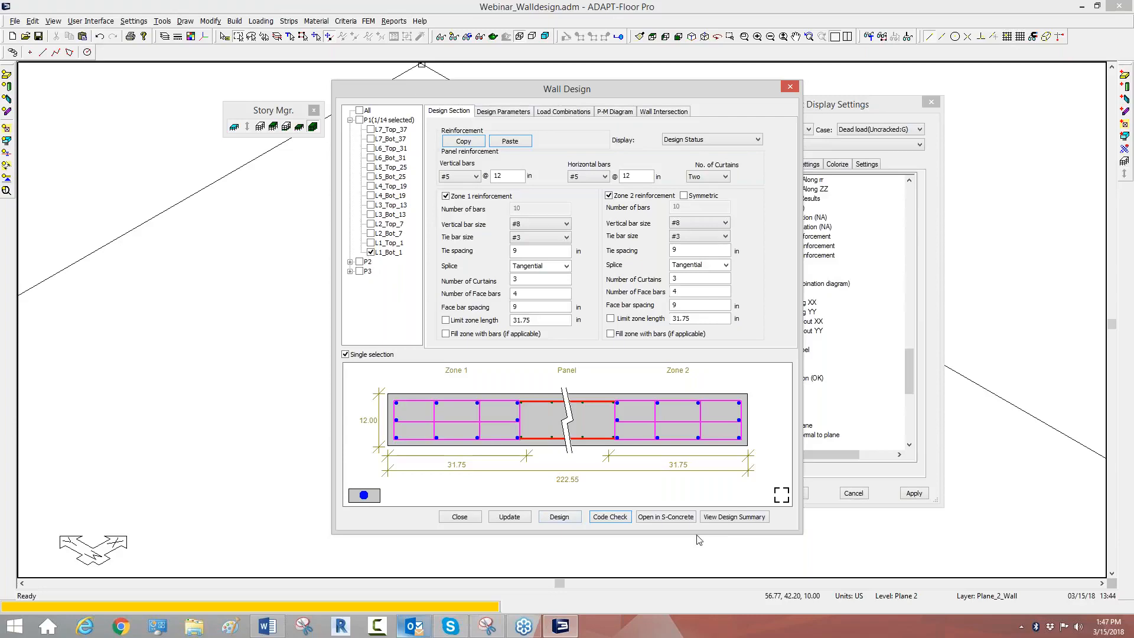
click(616, 517)
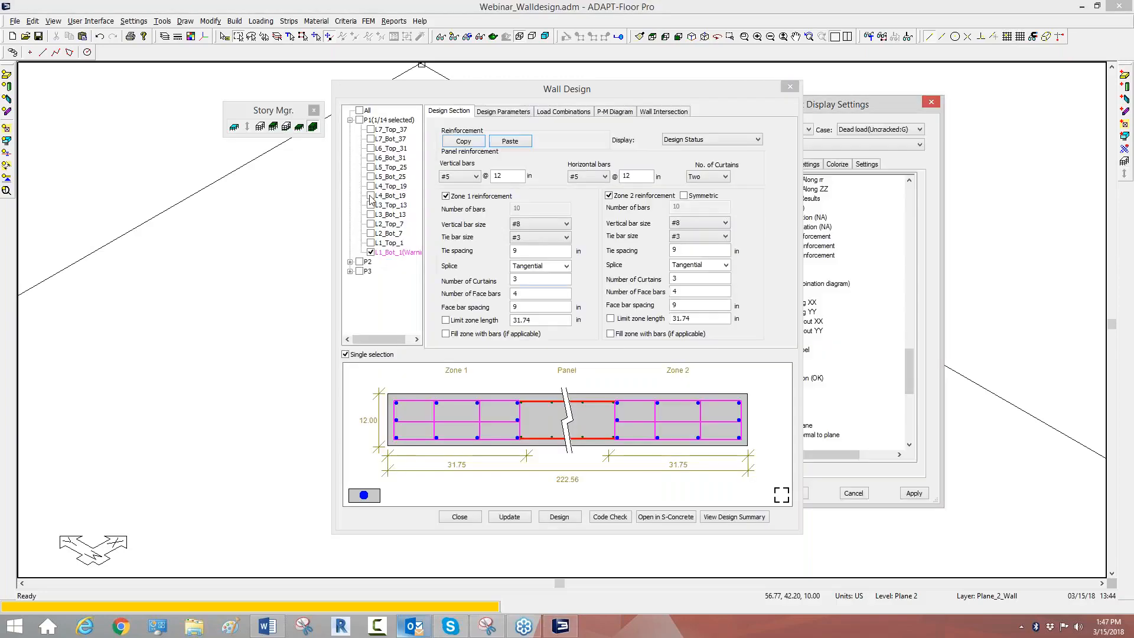
drag(390, 338, 396, 338)
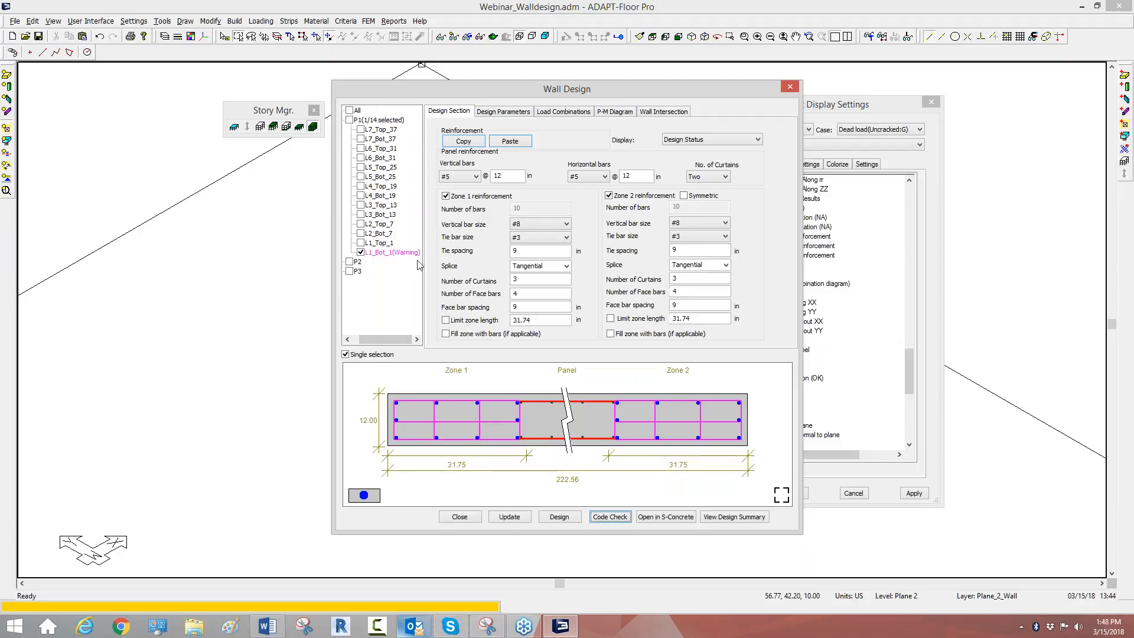
Step: Compare the V&T Utilization and NvsM Utilization status of section L1_Bot_1 and return the display to Design Status
click(750, 142)
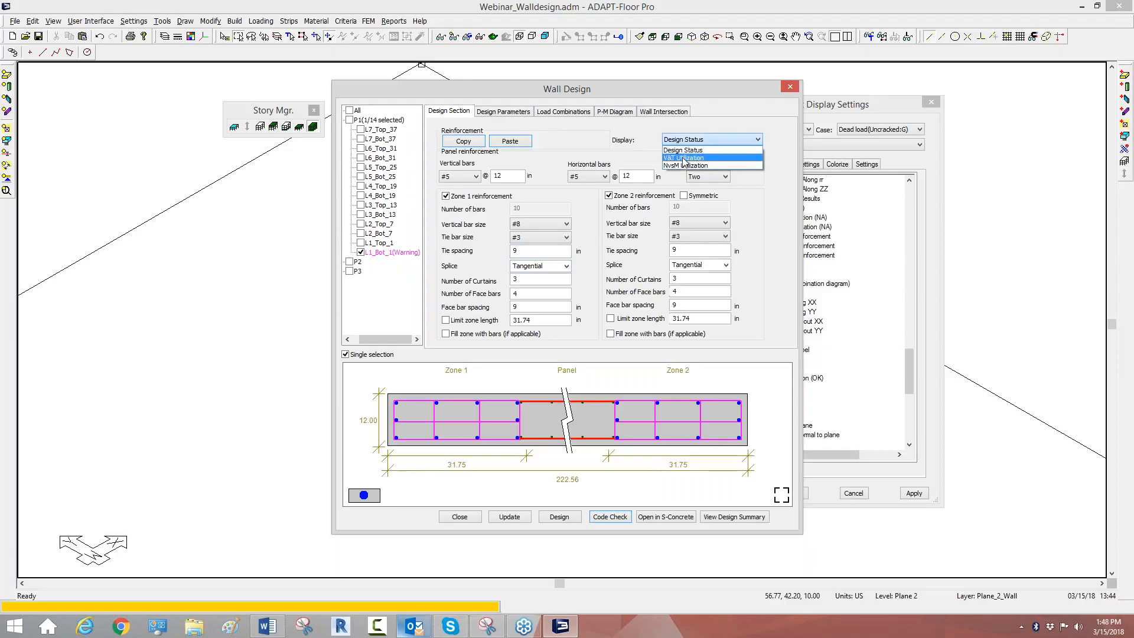
click(686, 163)
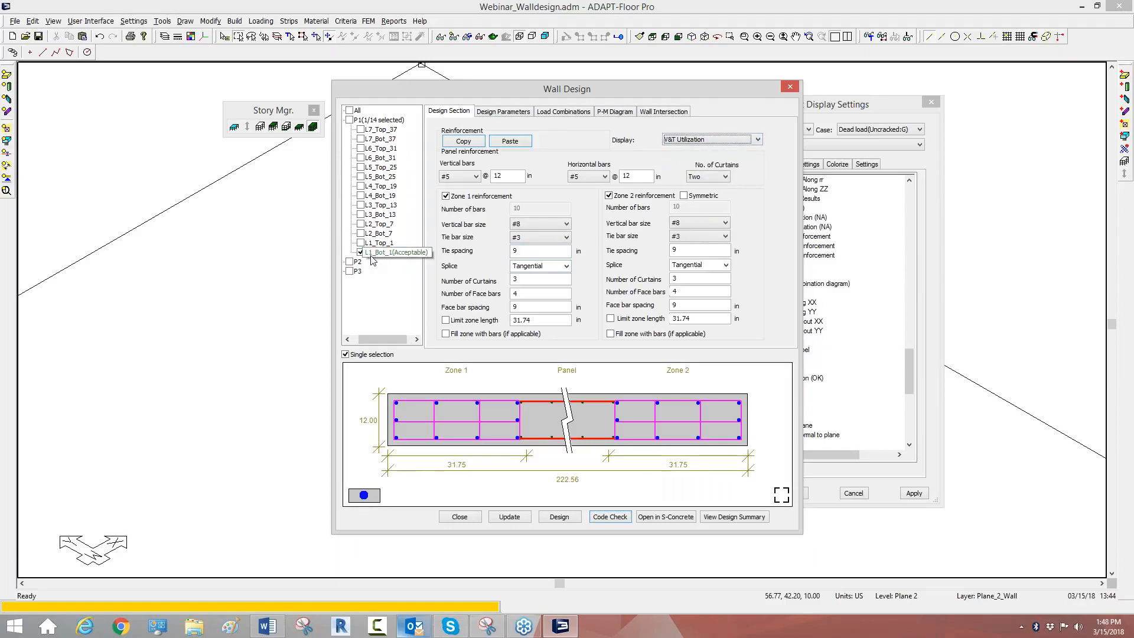
click(685, 141)
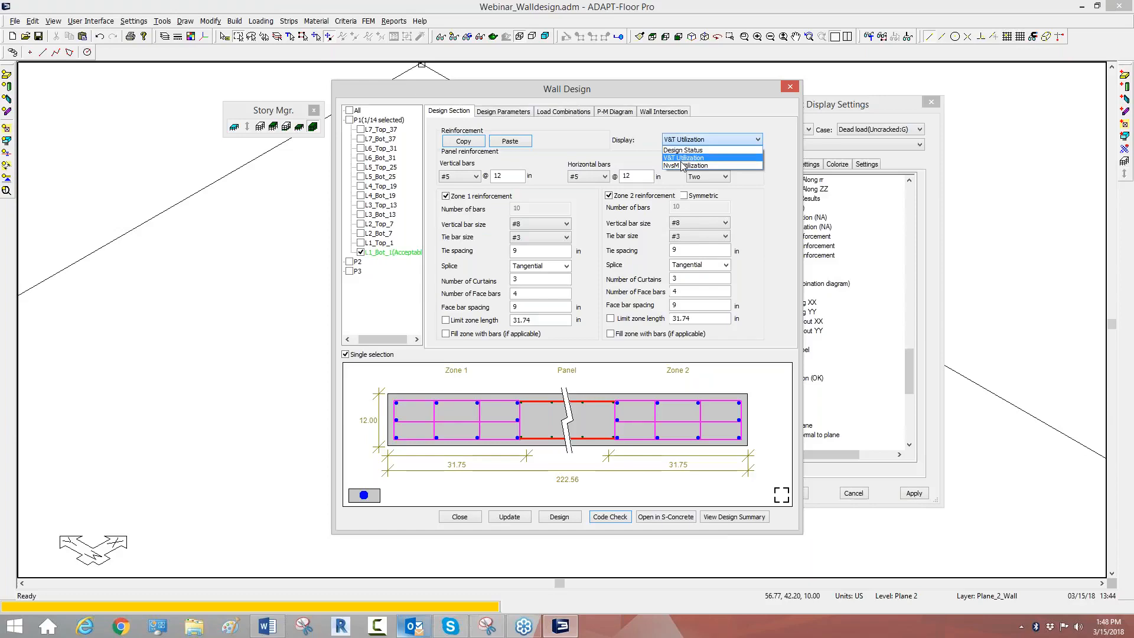
click(682, 164)
click(726, 139)
click(709, 148)
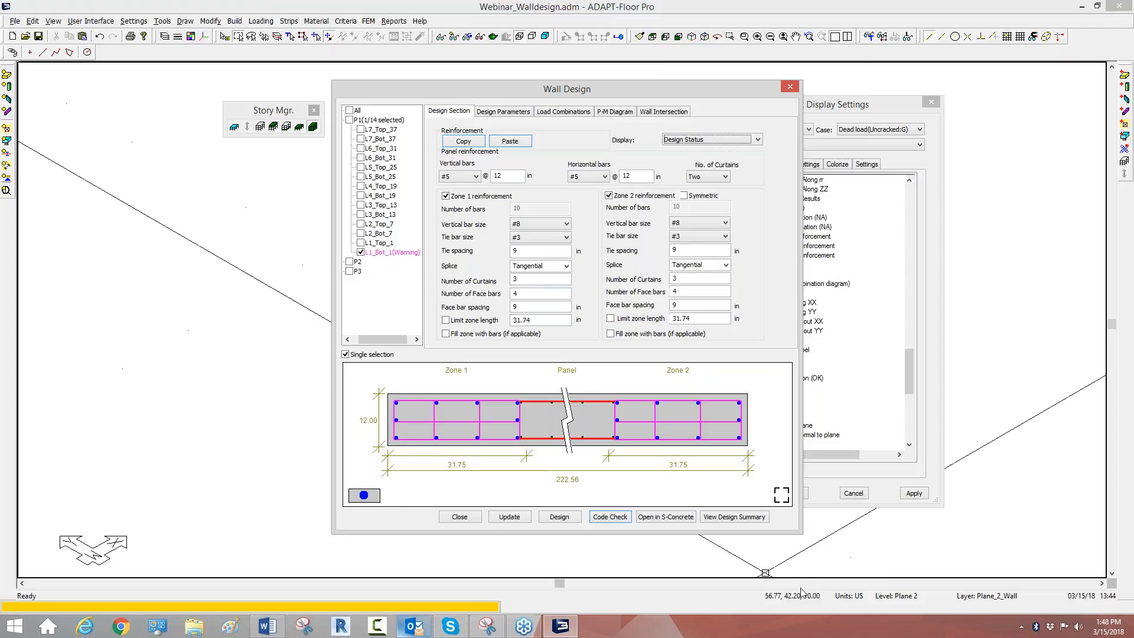
Step: Read the S-CONCRETE design summary of section L1_Bot_1, including its zone reinforcing checks and list of messages, and close it
click(752, 520)
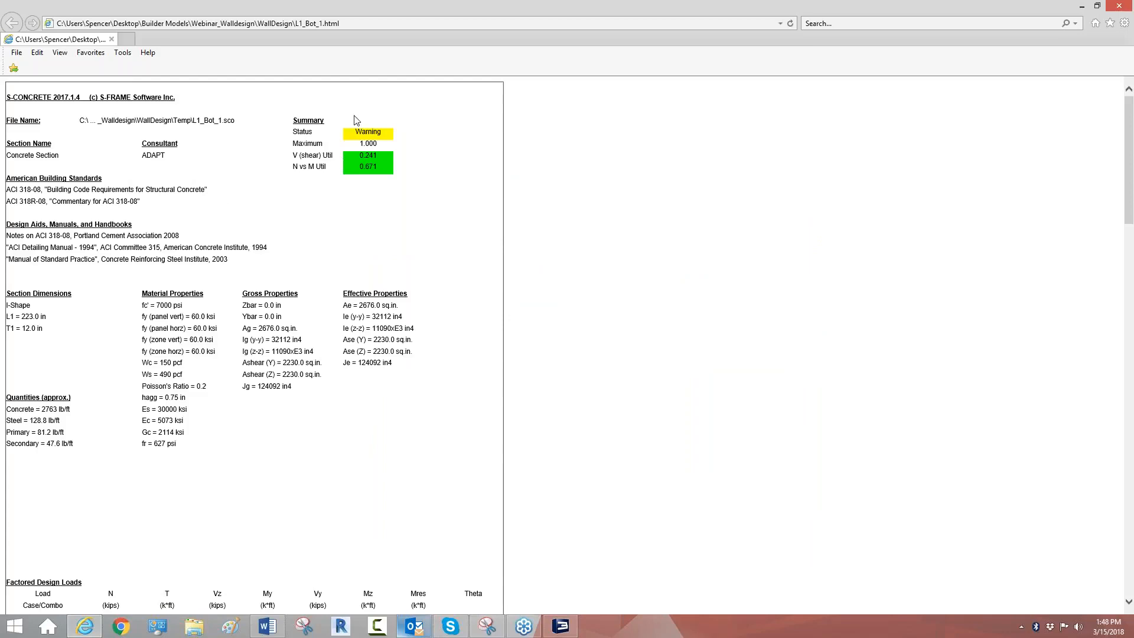
scroll(342, 265, down, 5)
scroll(342, 266, down, 12)
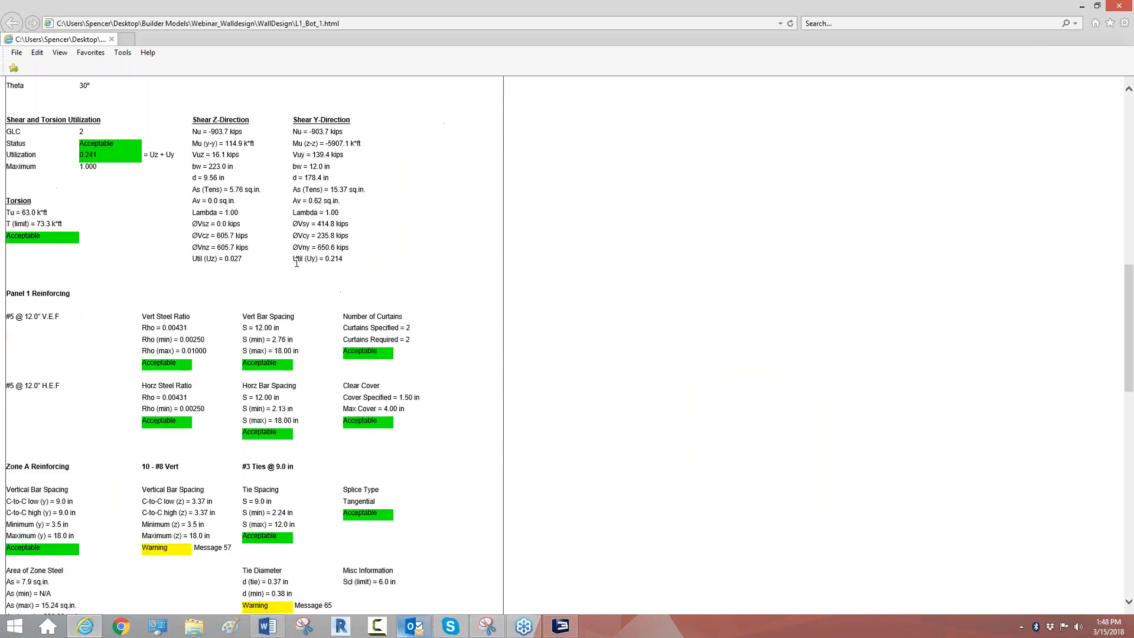
scroll(254, 346, up, 1)
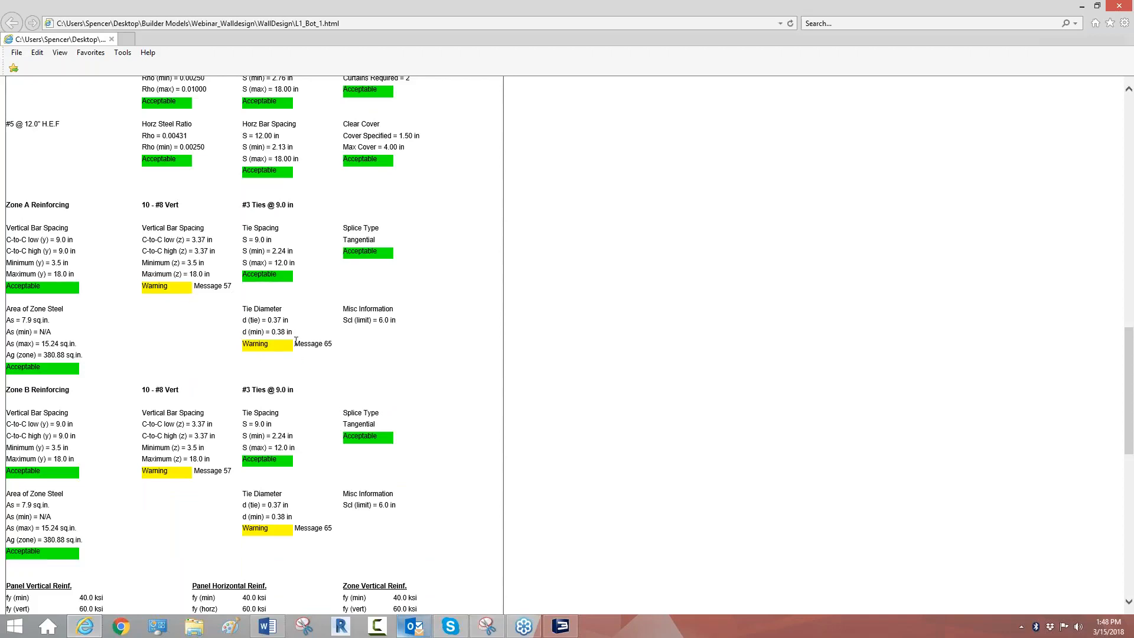
scroll(314, 354, down, 7)
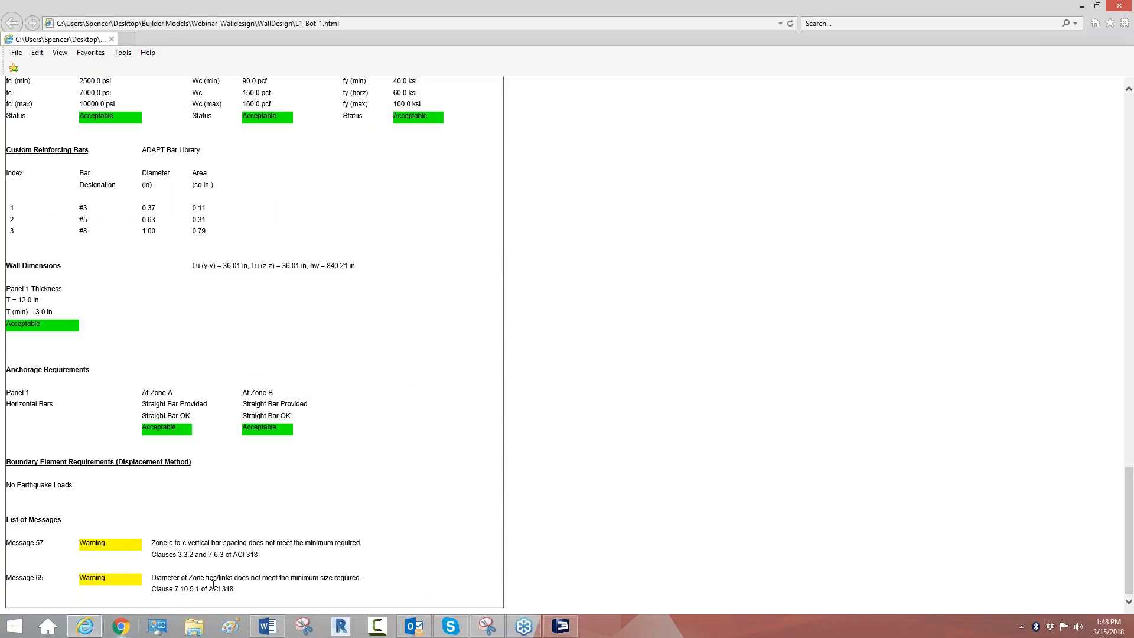
scroll(214, 585, up, 15)
scroll(255, 346, up, 10)
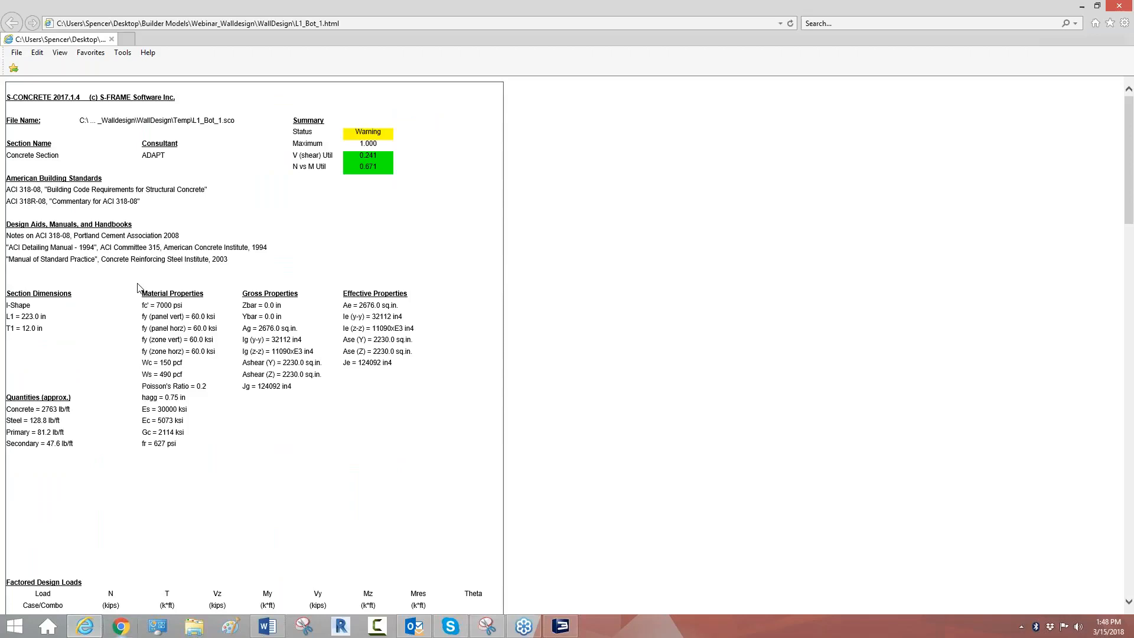
click(111, 39)
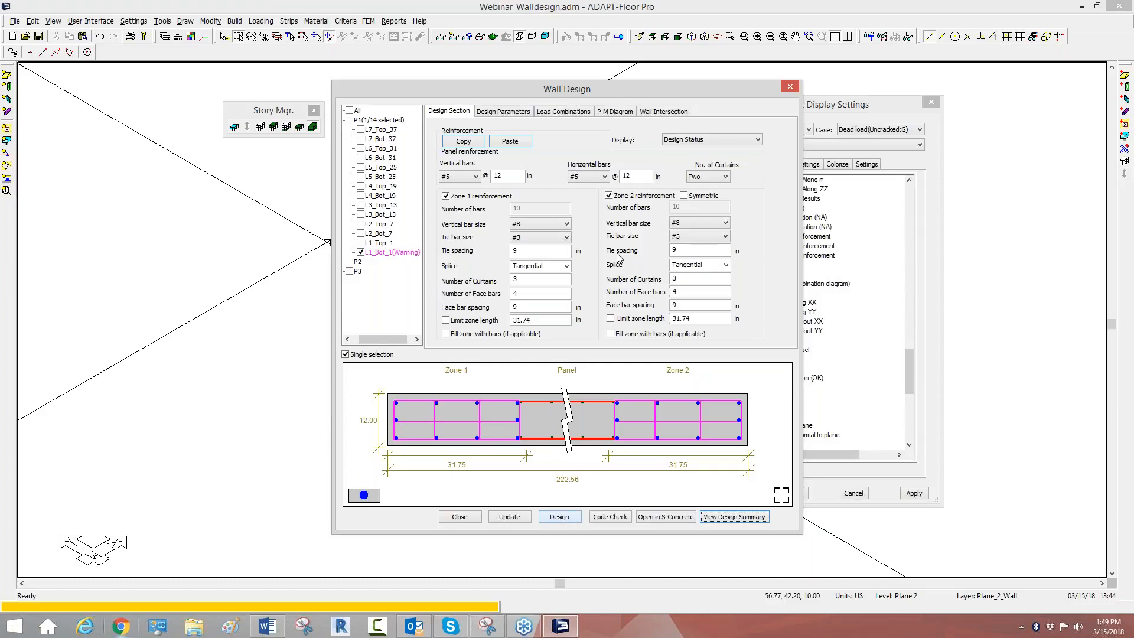
Step: Run the automatic design of section L1_Bot_1 and review its design summary through to the list of messages
click(558, 517)
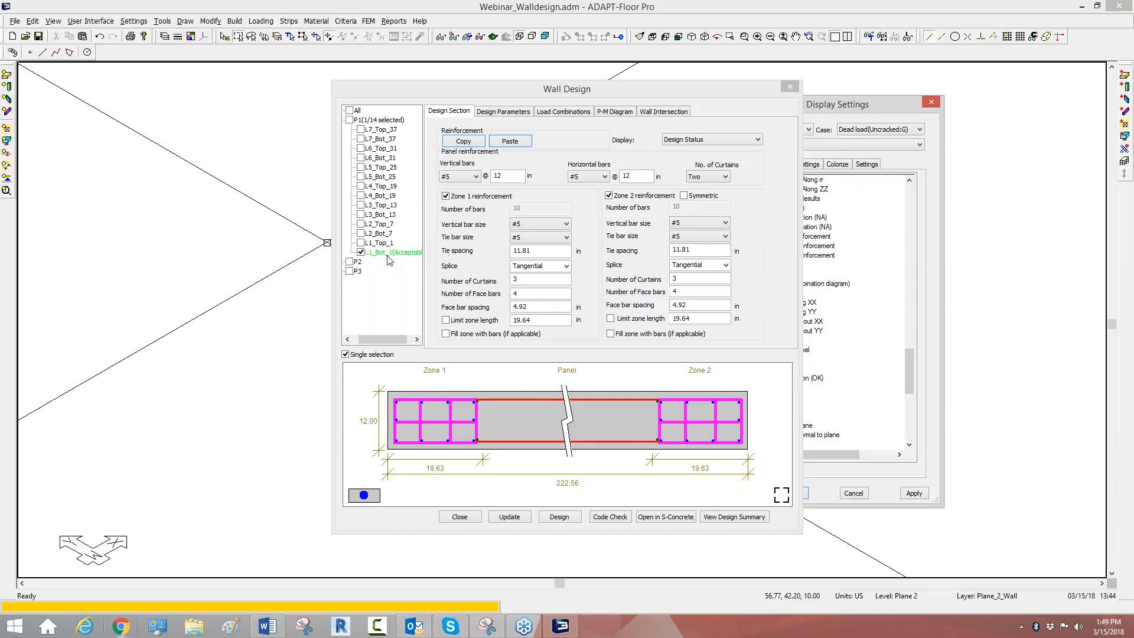
click(737, 518)
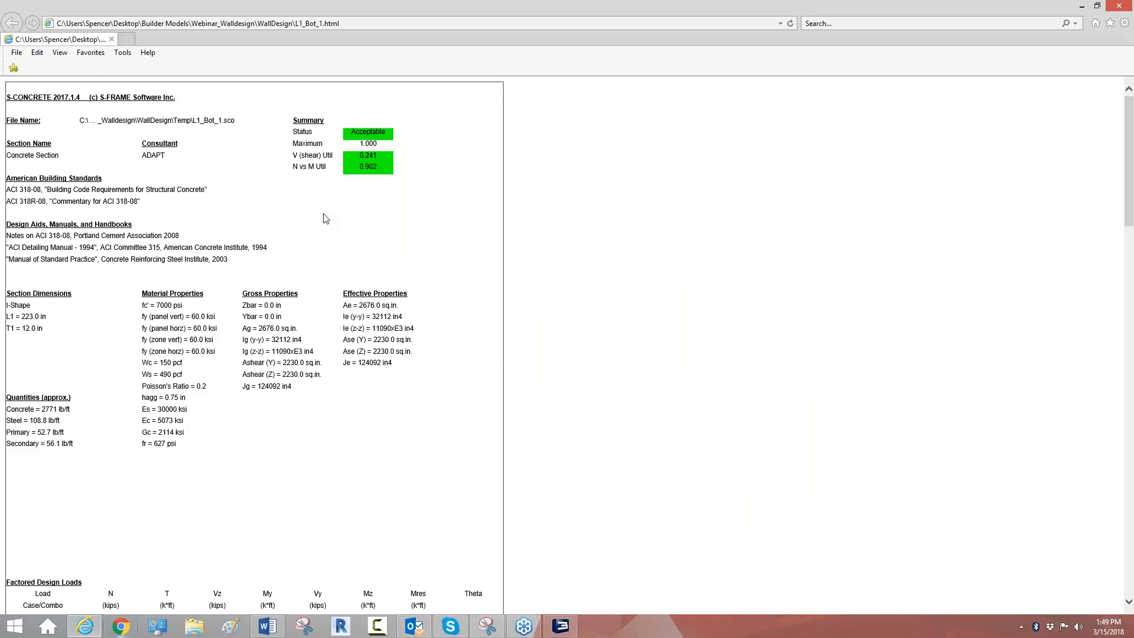
scroll(324, 219, down, 20)
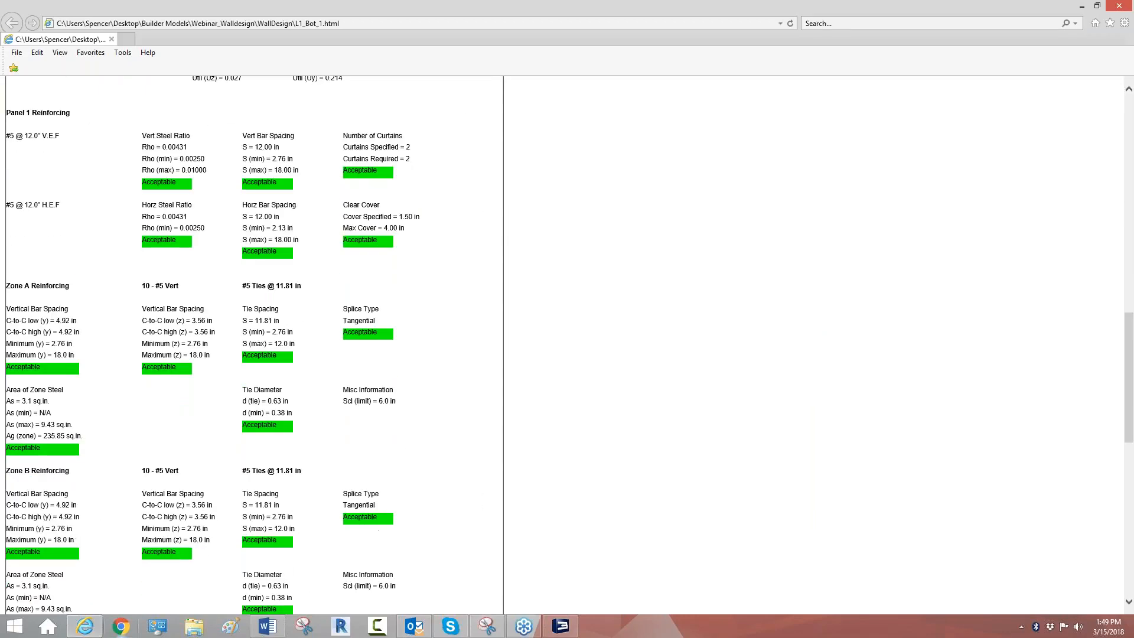
scroll(324, 218, down, 4)
scroll(323, 219, up, 6)
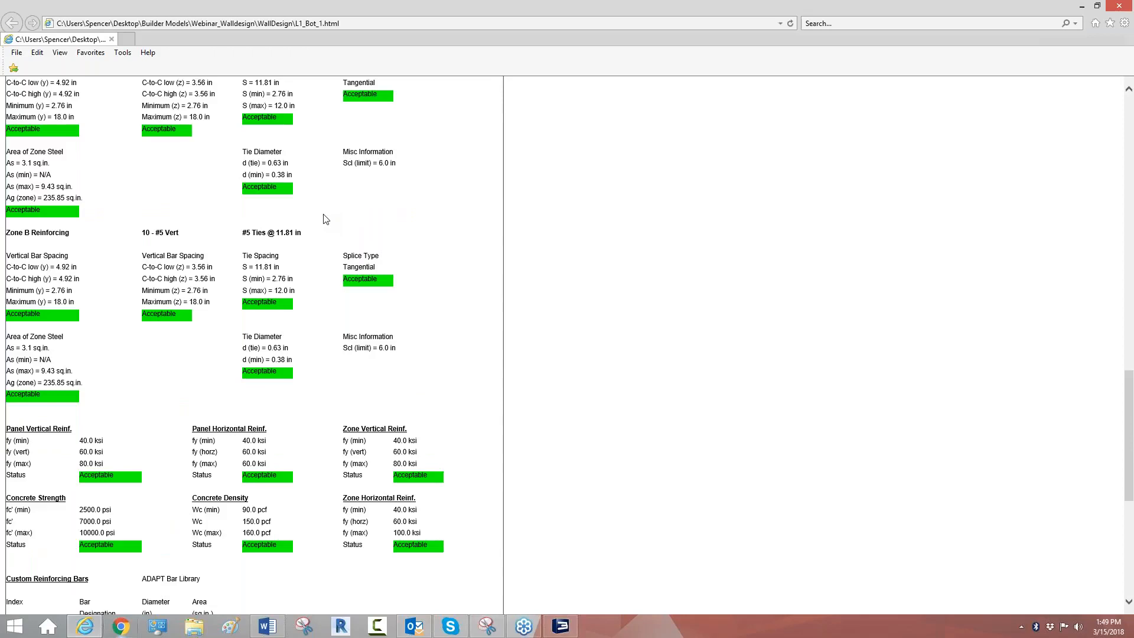
scroll(328, 223, down, 3)
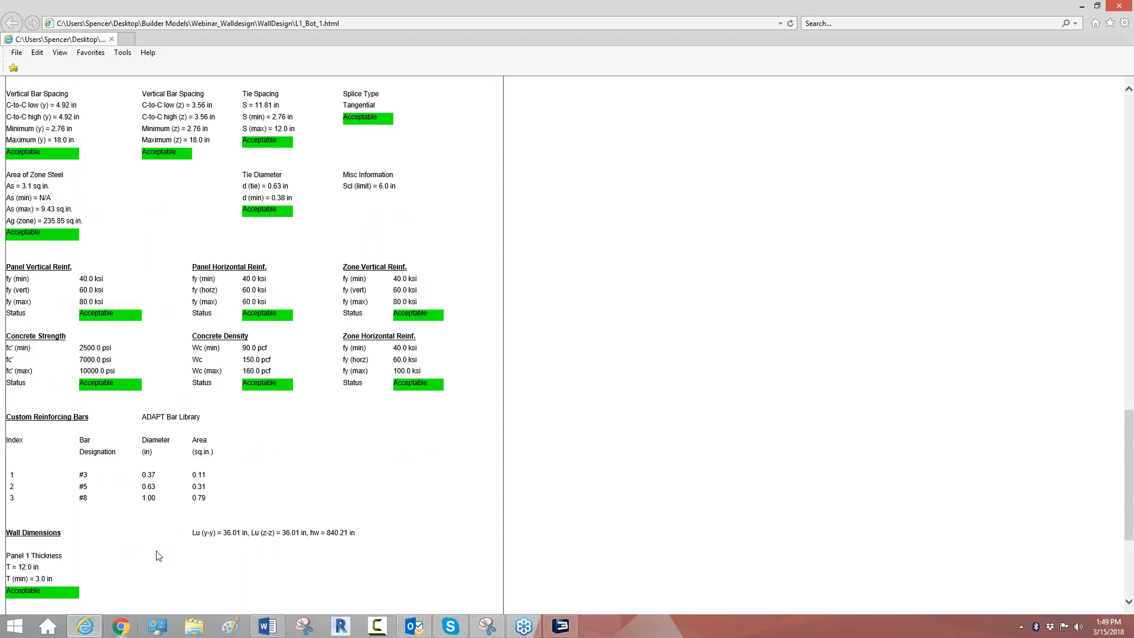
scroll(168, 552, down, 4)
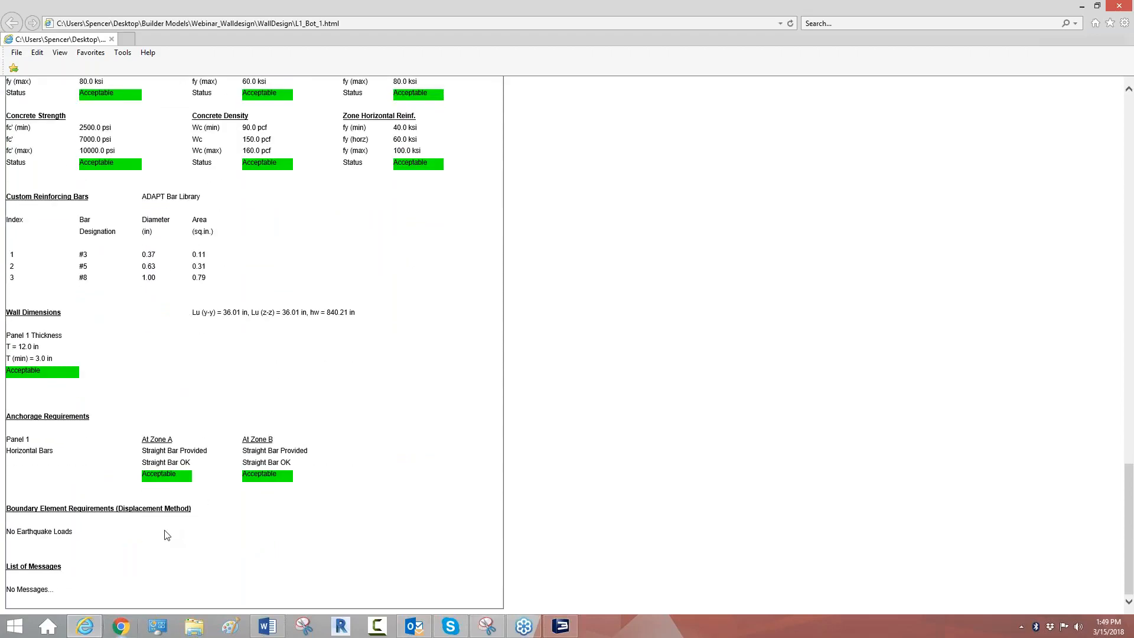
scroll(167, 534, up, 20)
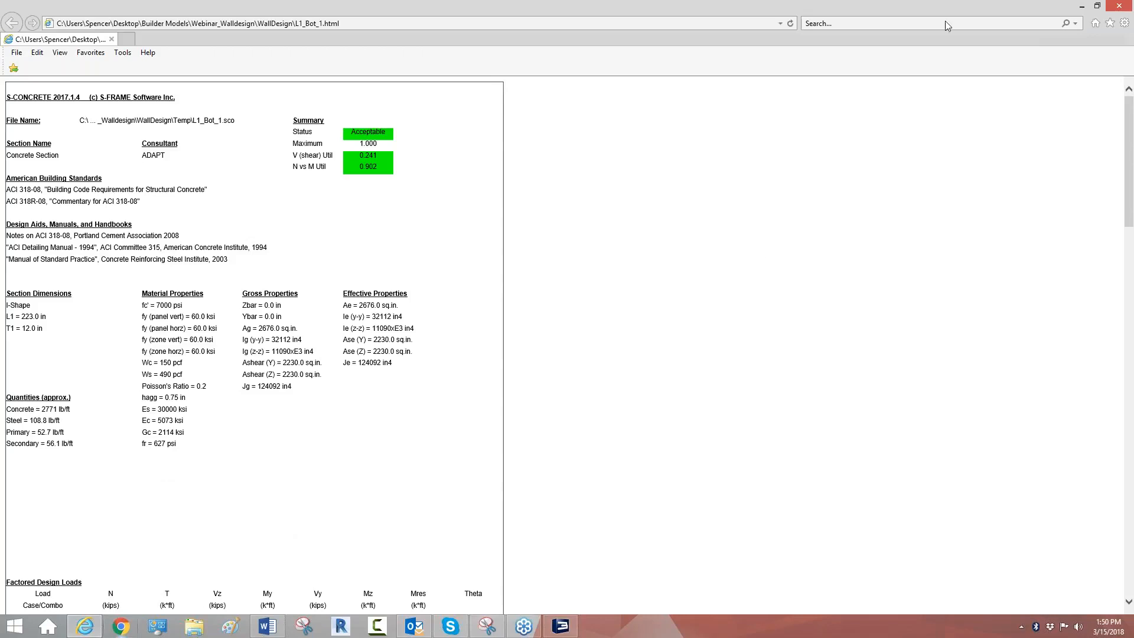
click(1123, 9)
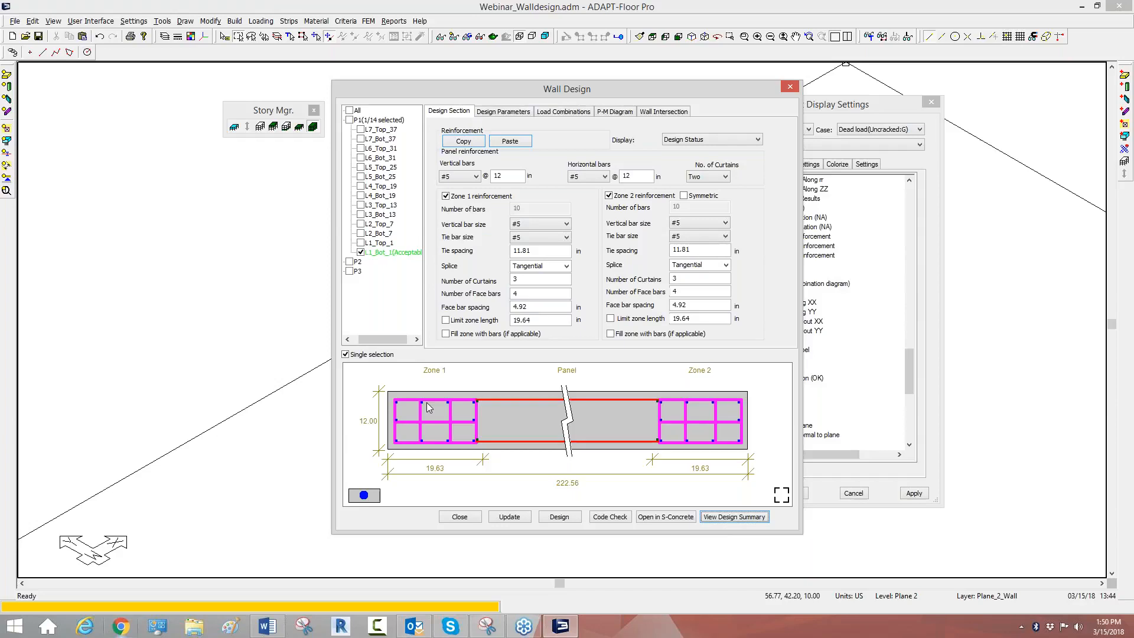
Step: Show the P-M diagram of section L1_Bot_1 with the Nominal & Probable curves included
scroll(329, 244, up, 3)
click(618, 115)
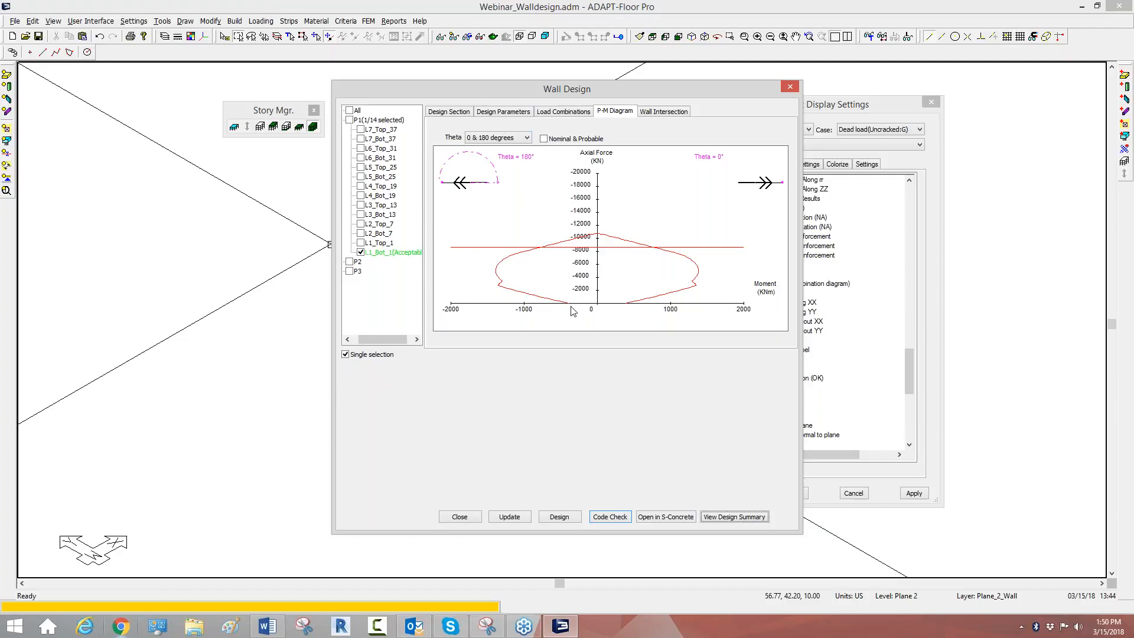
click(544, 138)
click(545, 139)
click(544, 139)
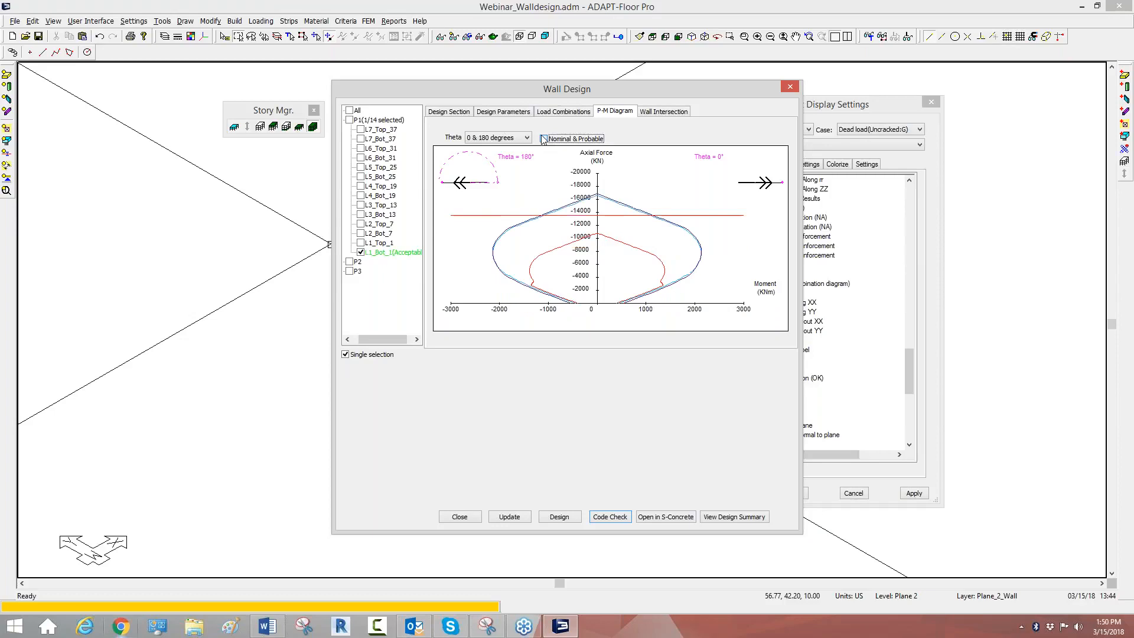
Step: Inspect the P-M diagram at a theta of 30 degrees and return it to 0 & 180 degrees
click(506, 139)
click(508, 140)
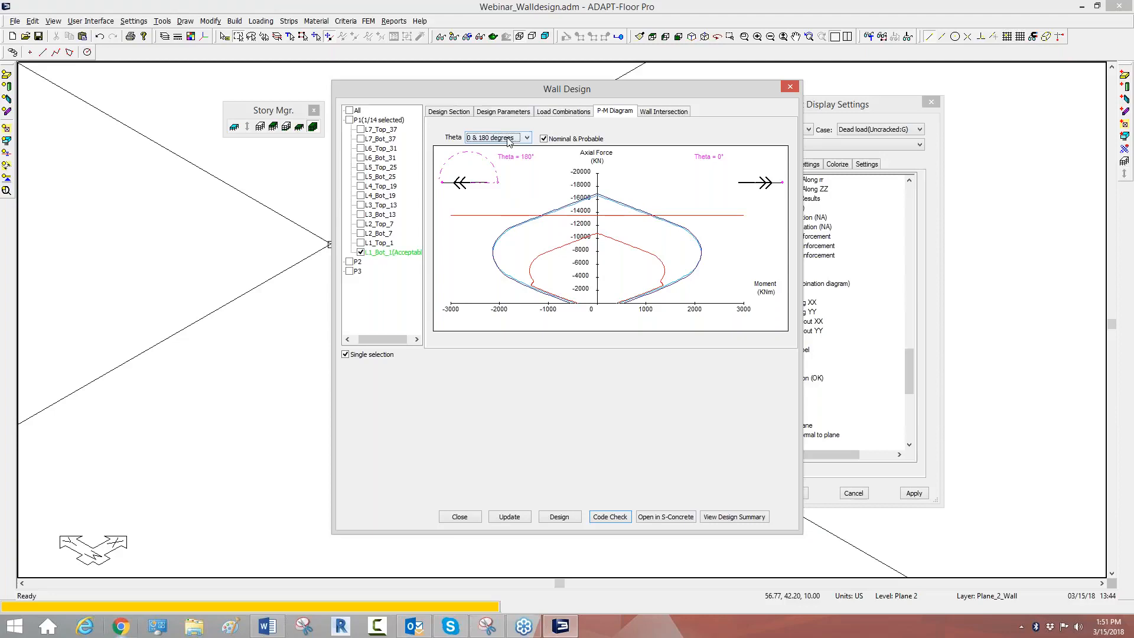
click(507, 139)
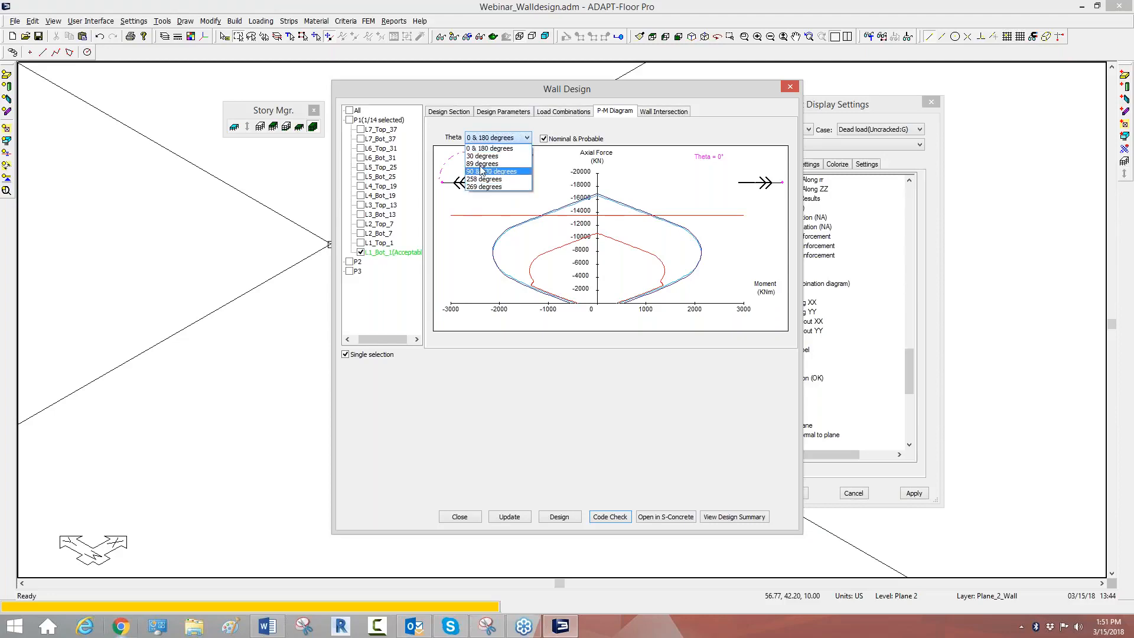
click(484, 157)
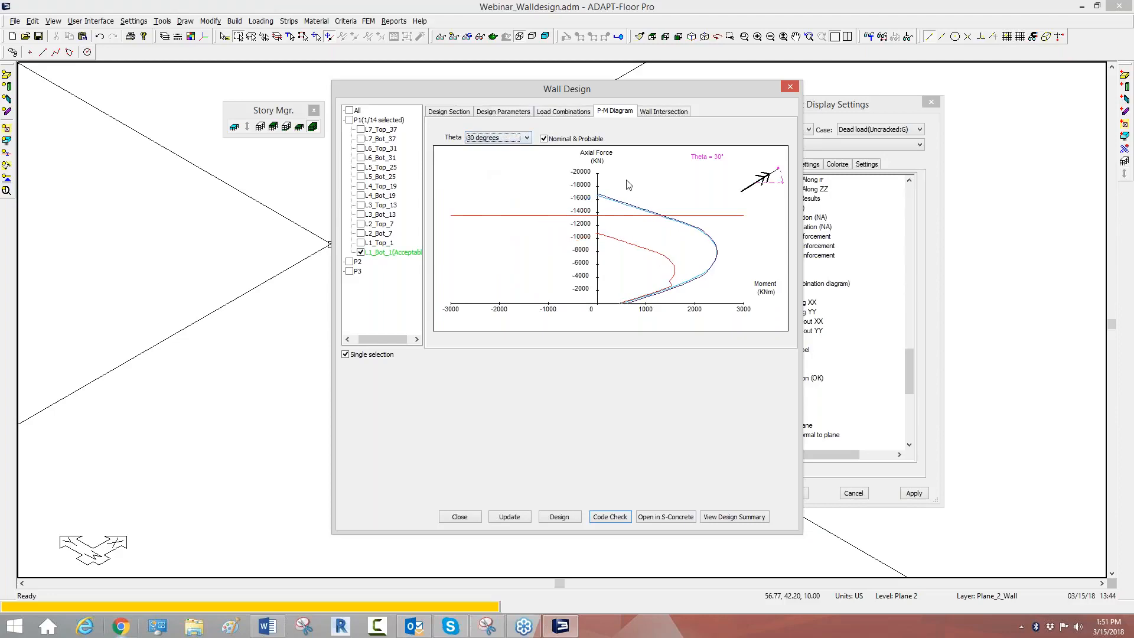
click(496, 139)
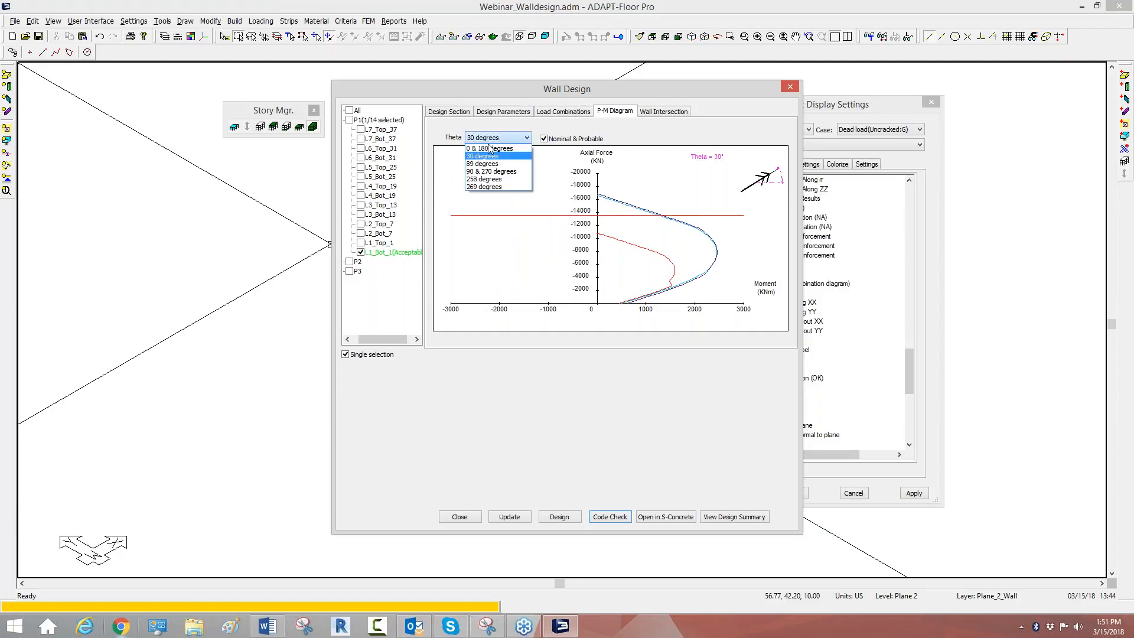
click(490, 148)
Step: Change the design tool of section L1_Bot_1 to ADAPT Wall and run a code check on its reinforcement
click(503, 111)
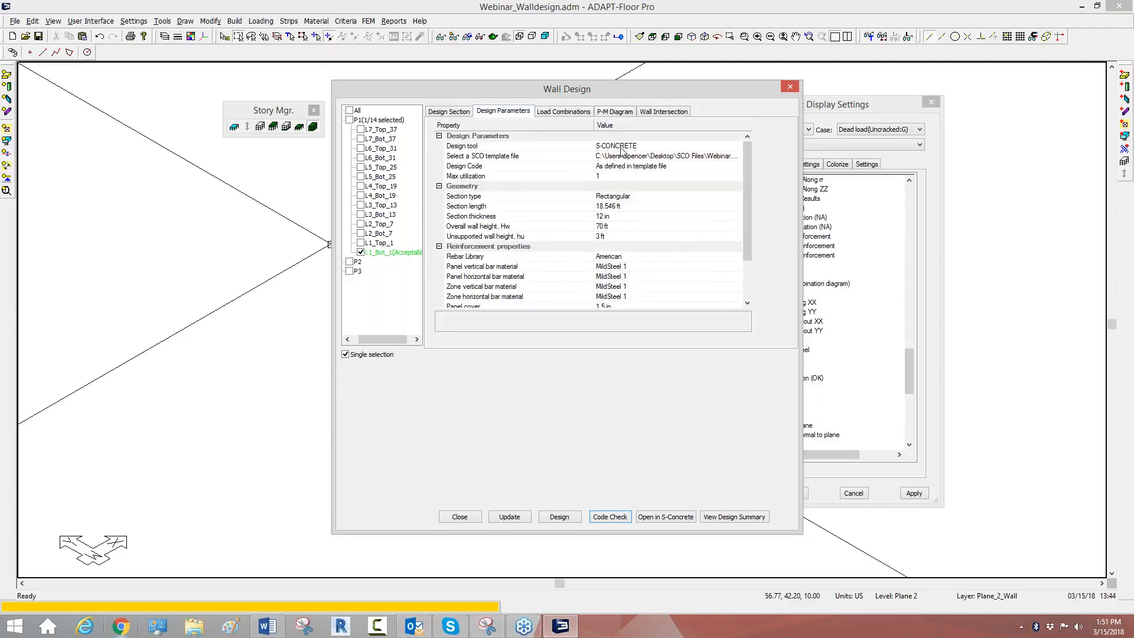
click(614, 146)
click(612, 165)
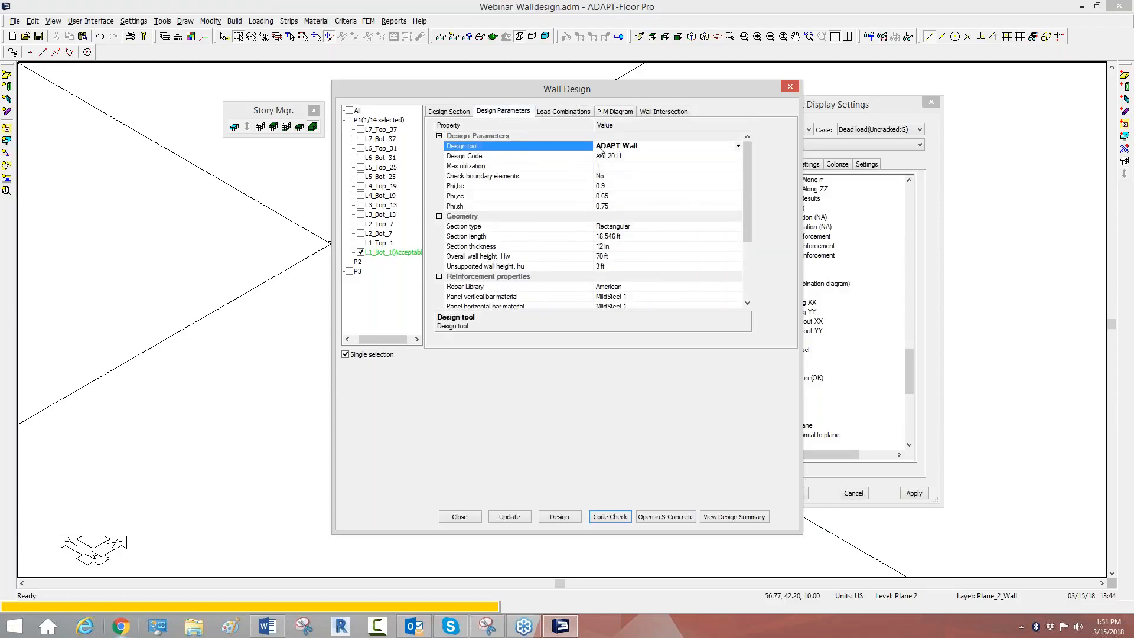
click(450, 112)
click(360, 250)
click(360, 251)
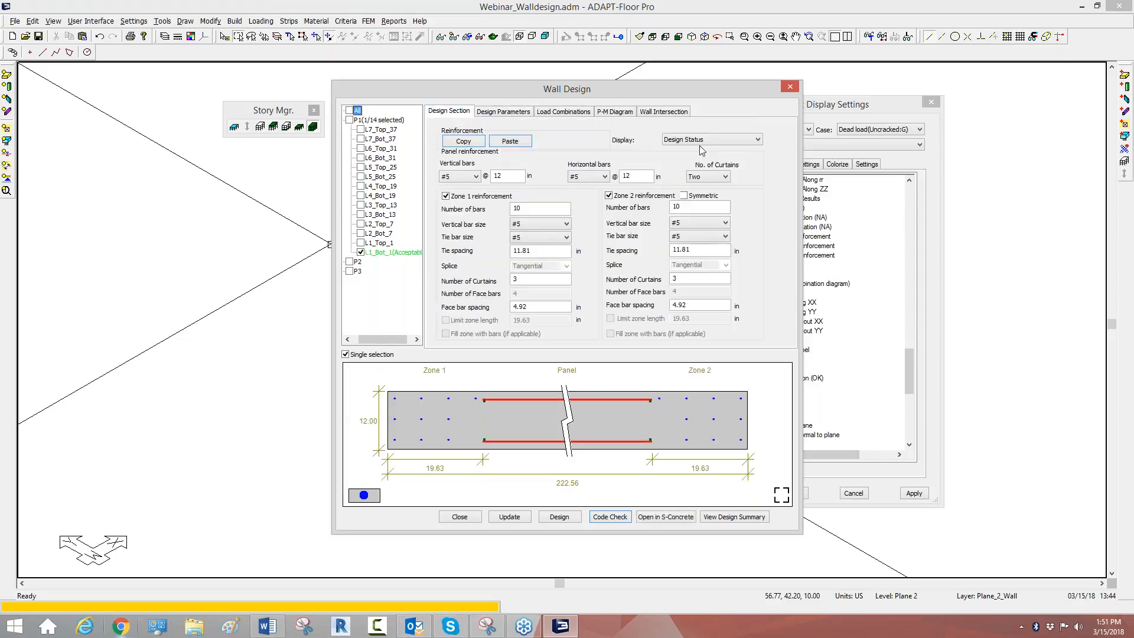
click(605, 518)
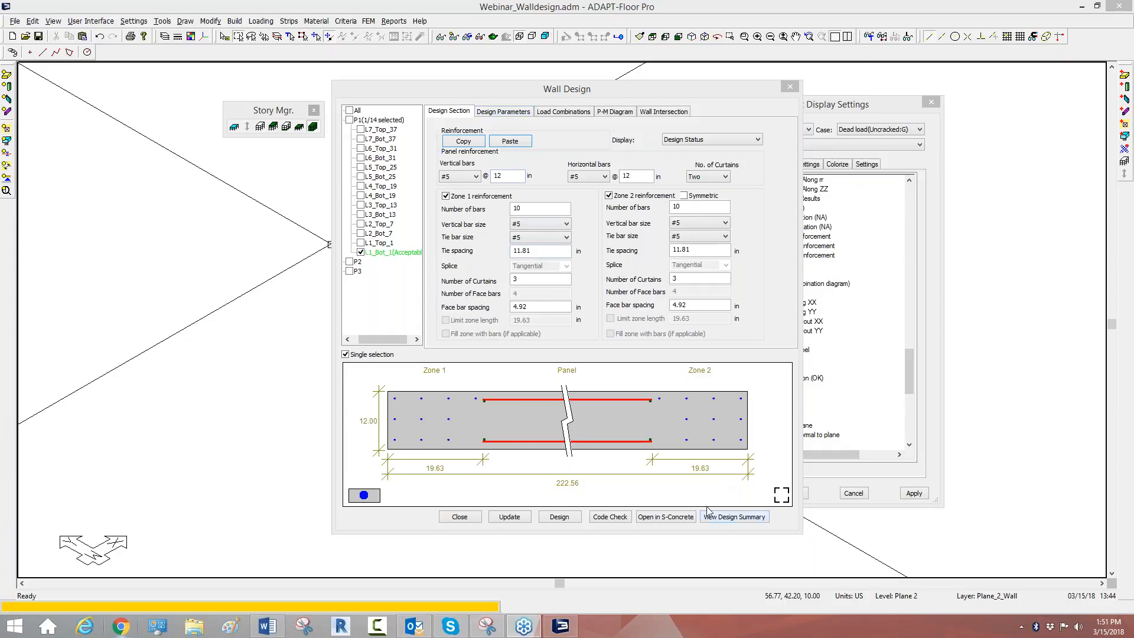
Step: Read the ADAPT Wall design summary of section L1_Bot_1 and review its design parameters
click(748, 517)
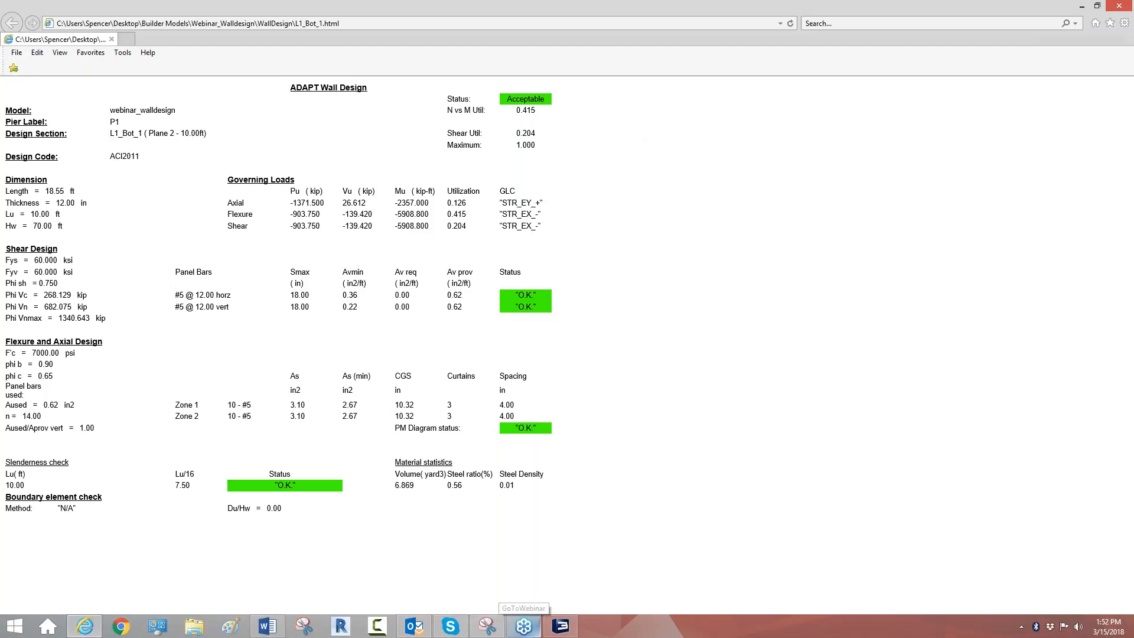
click(112, 39)
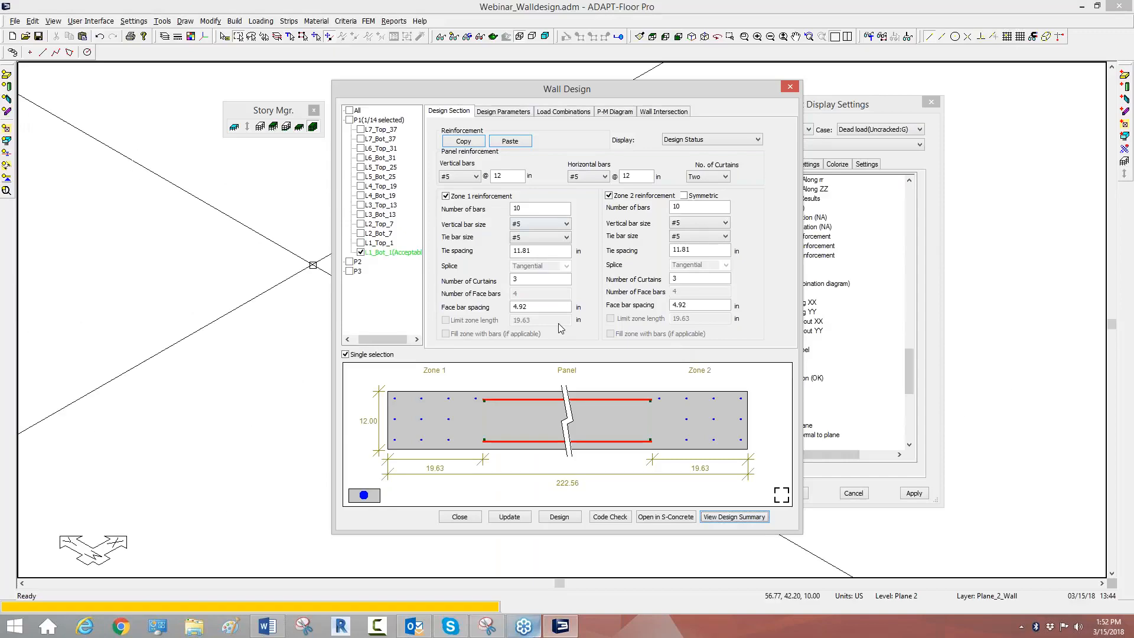
click(526, 115)
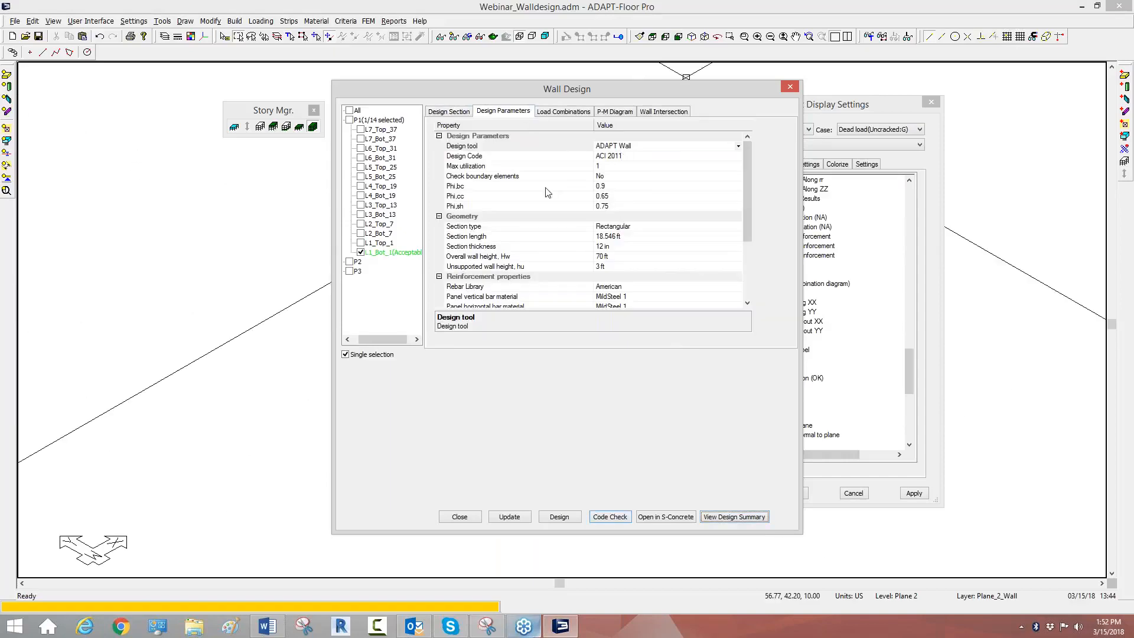
click(468, 116)
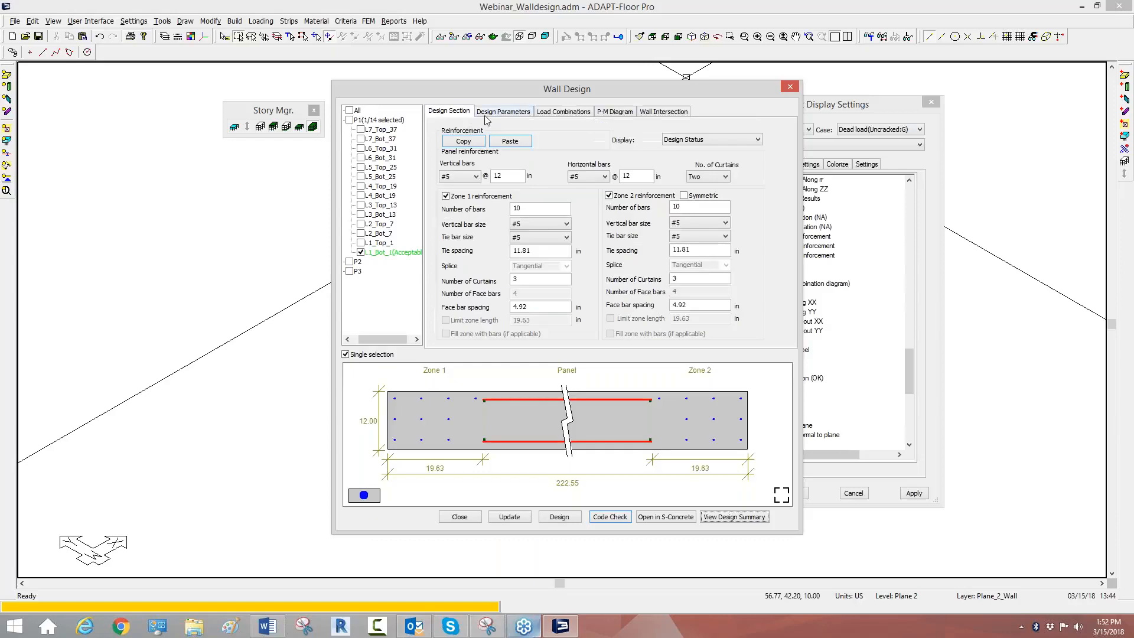
click(514, 115)
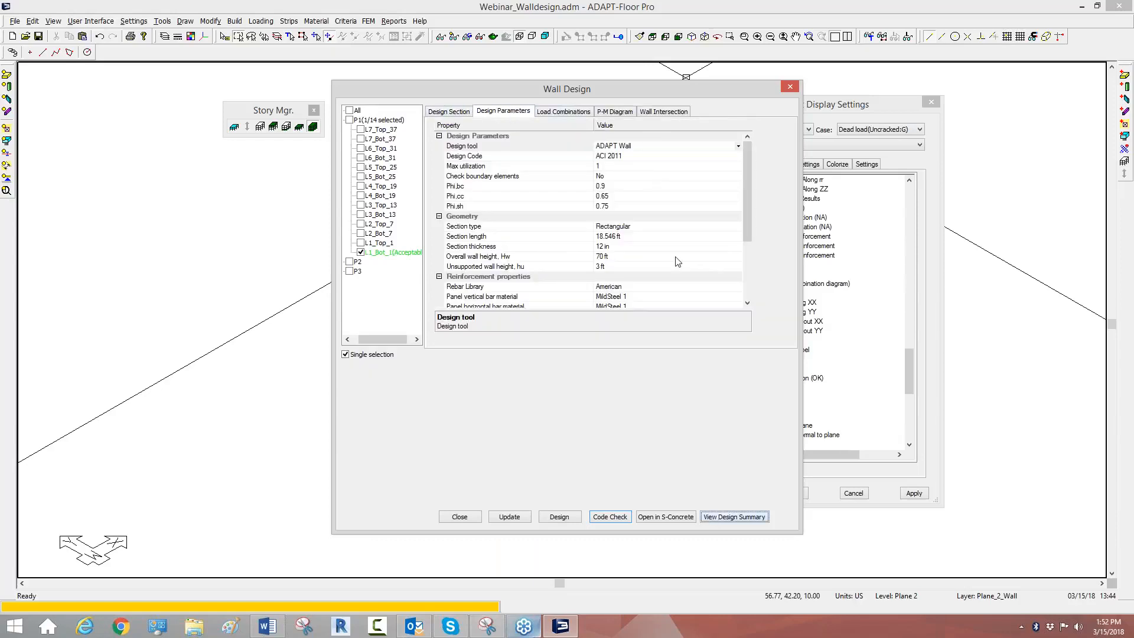
Step: Display the load cases on the P-M diagram of section L1_Bot_1 and view its wall intersection
click(615, 112)
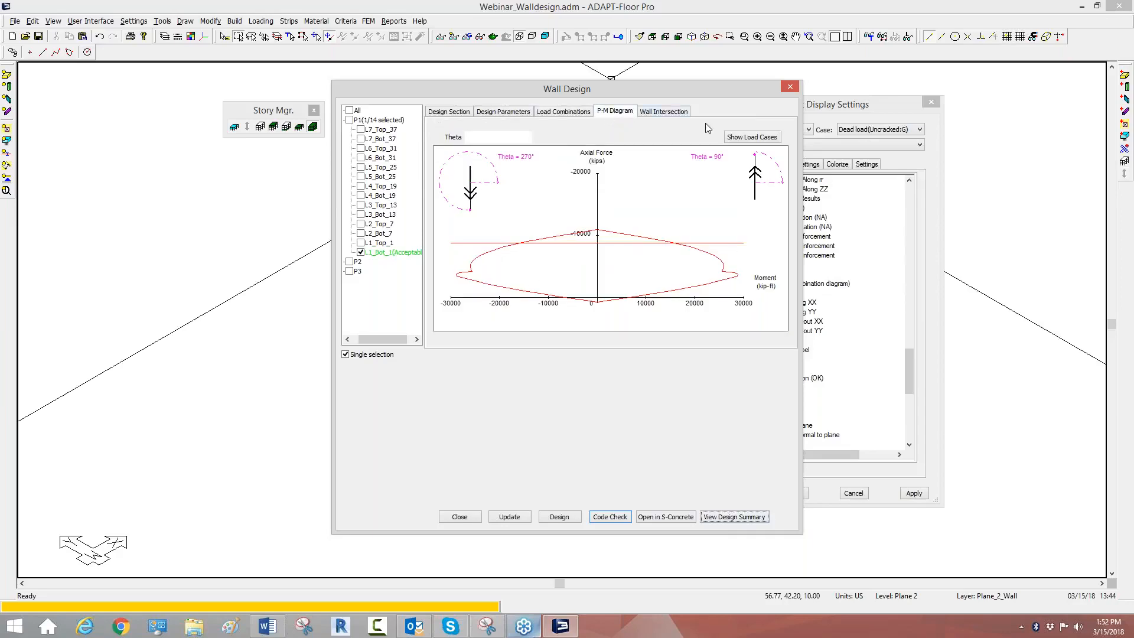
click(734, 139)
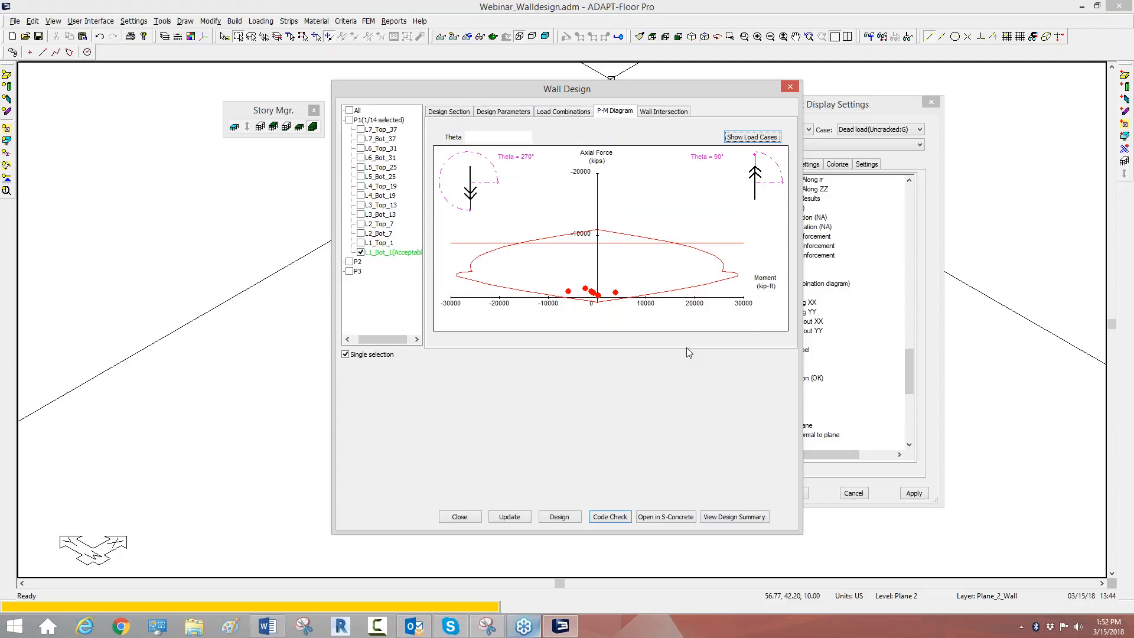
click(674, 115)
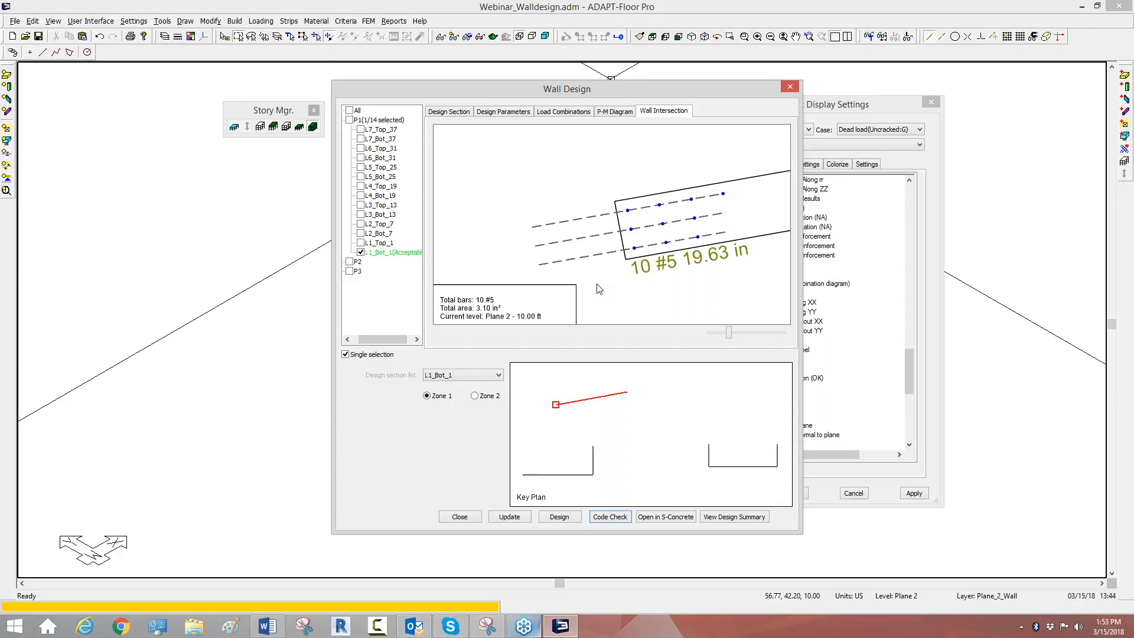
Step: Clear the current section selection, select section L3_Bot_17 of pier P2, and view its wall intersection at Zone 1 and Zone 2
click(349, 261)
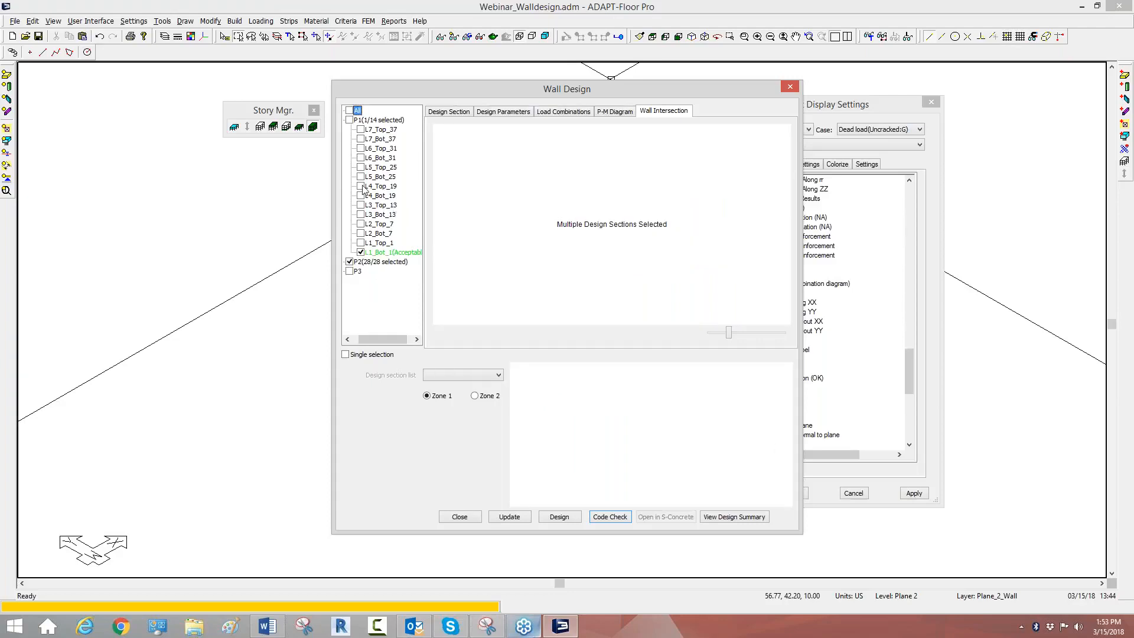
click(361, 252)
click(349, 262)
drag(378, 339, 365, 339)
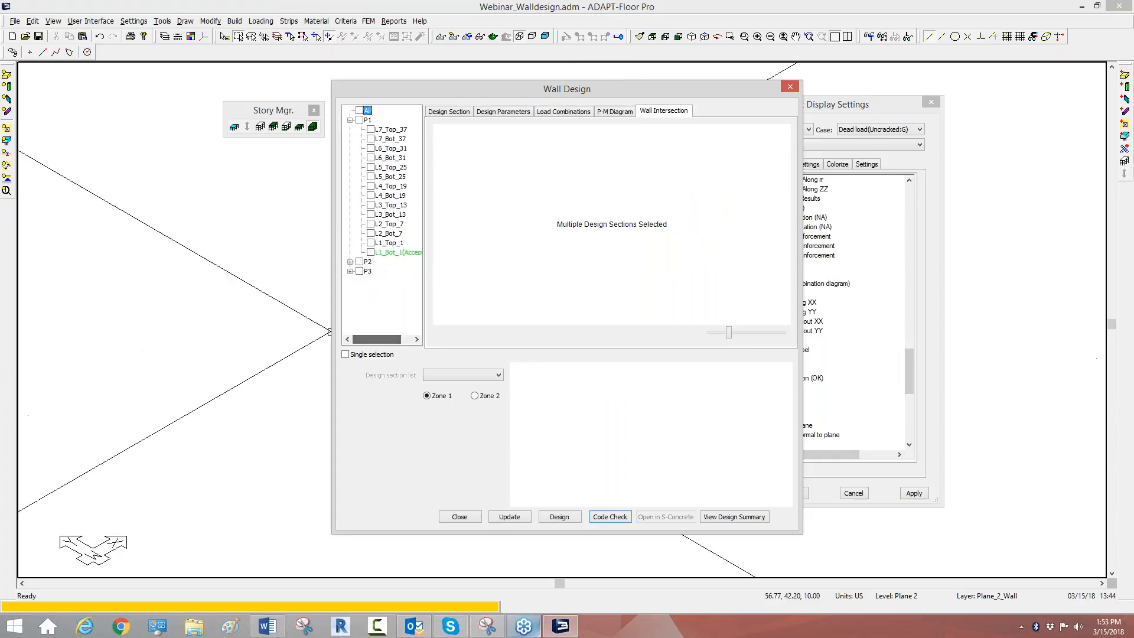
click(349, 263)
click(371, 299)
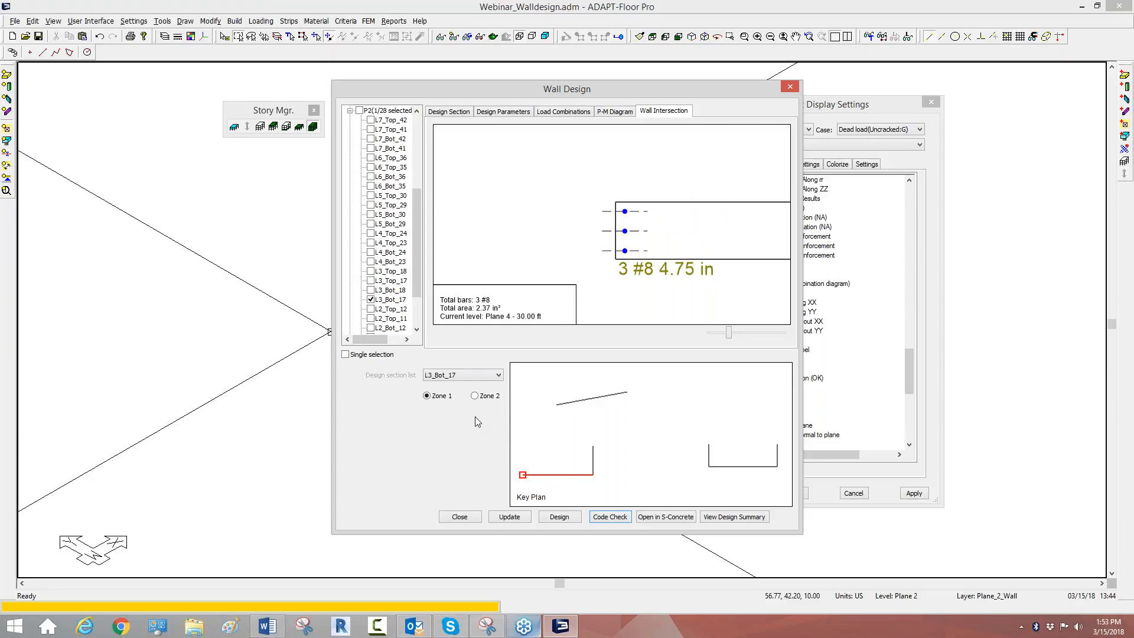
click(475, 396)
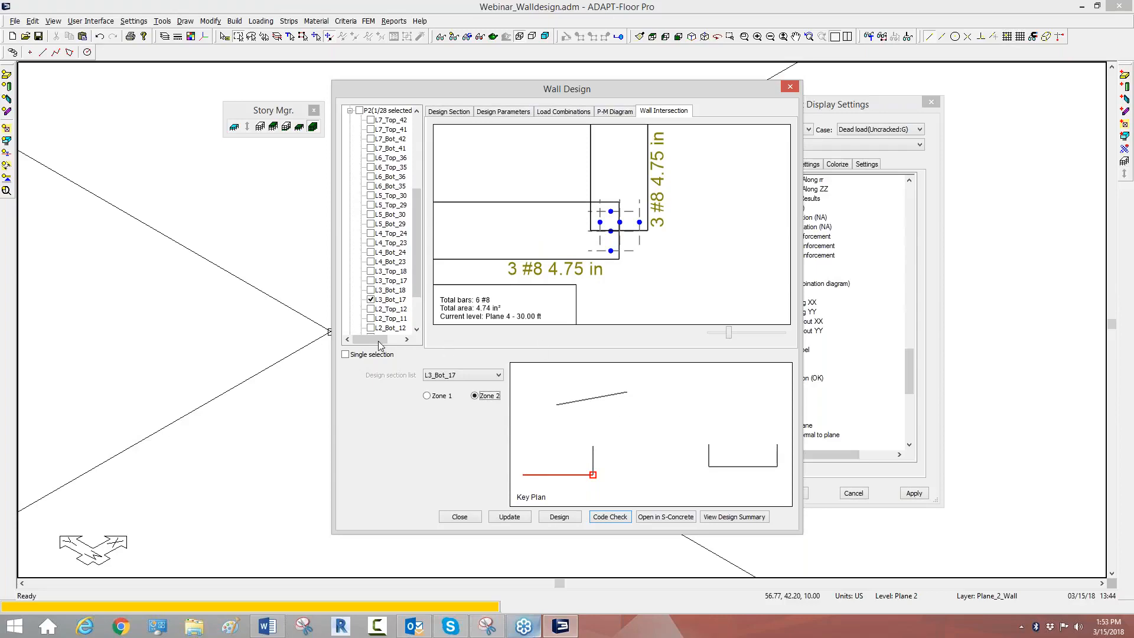
Step: View the Zone 1 and Zone 2 wall intersections of section L3_Bot_14, and close the wall design and result display settings
click(486, 376)
click(460, 393)
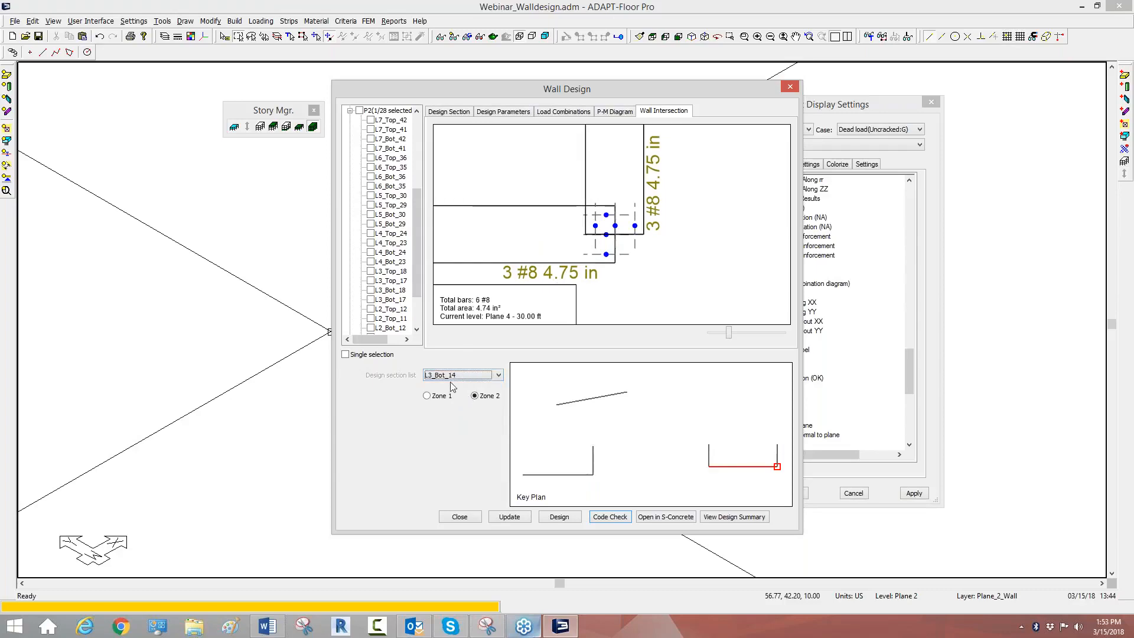
click(439, 397)
click(475, 396)
drag(417, 248, 418, 176)
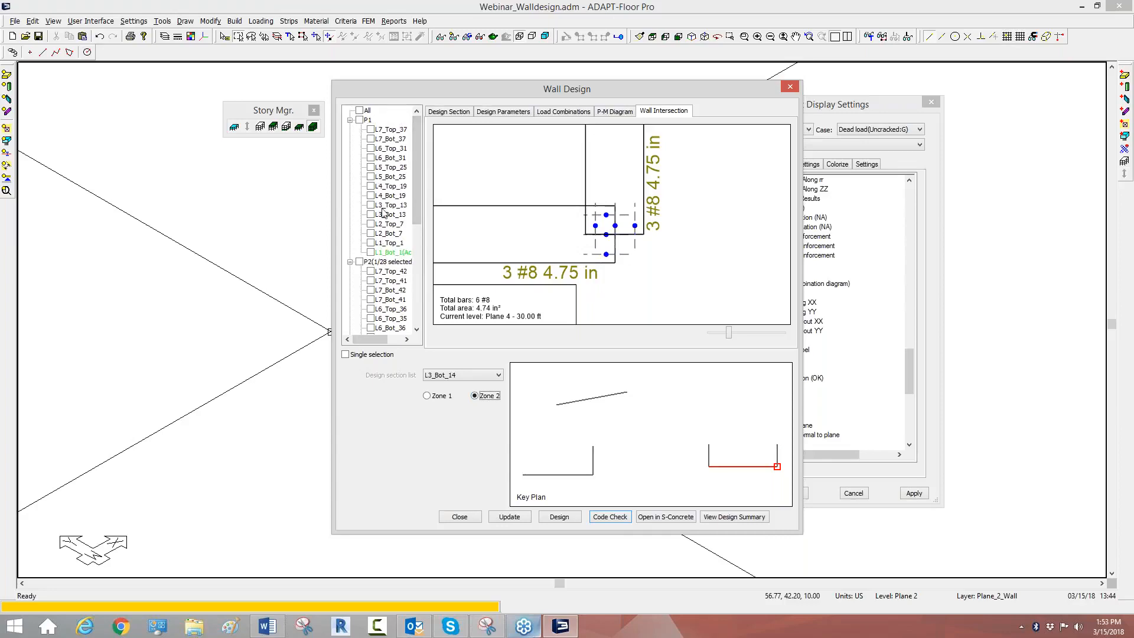
click(792, 88)
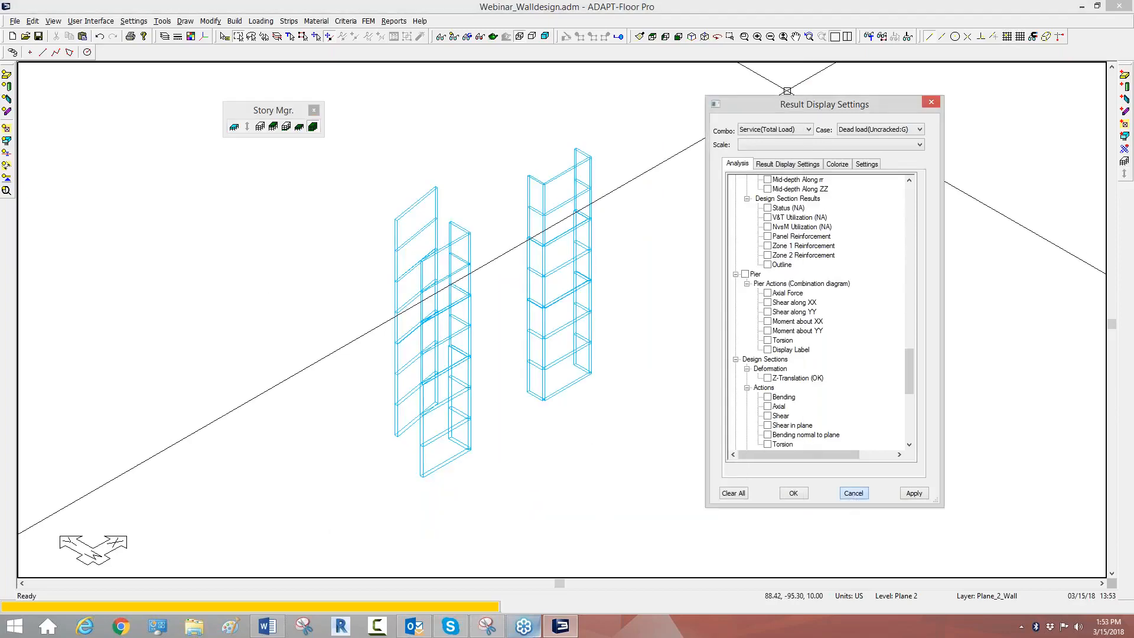
click(854, 495)
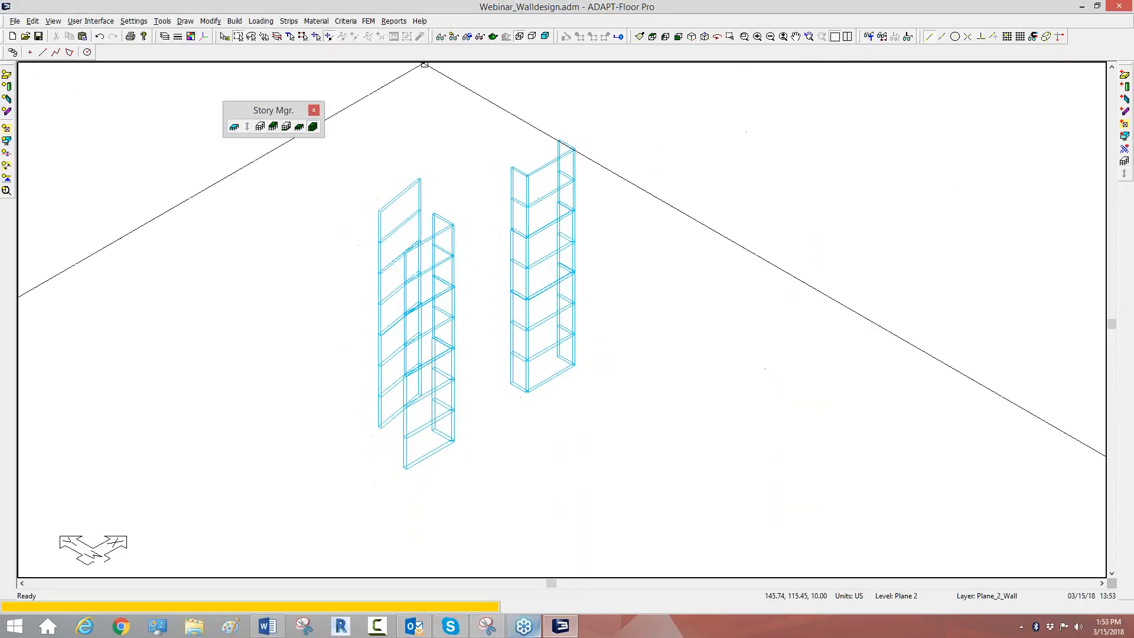
Step: Display the wall design section Status results on the model and inspect the lowest wall section
click(480, 40)
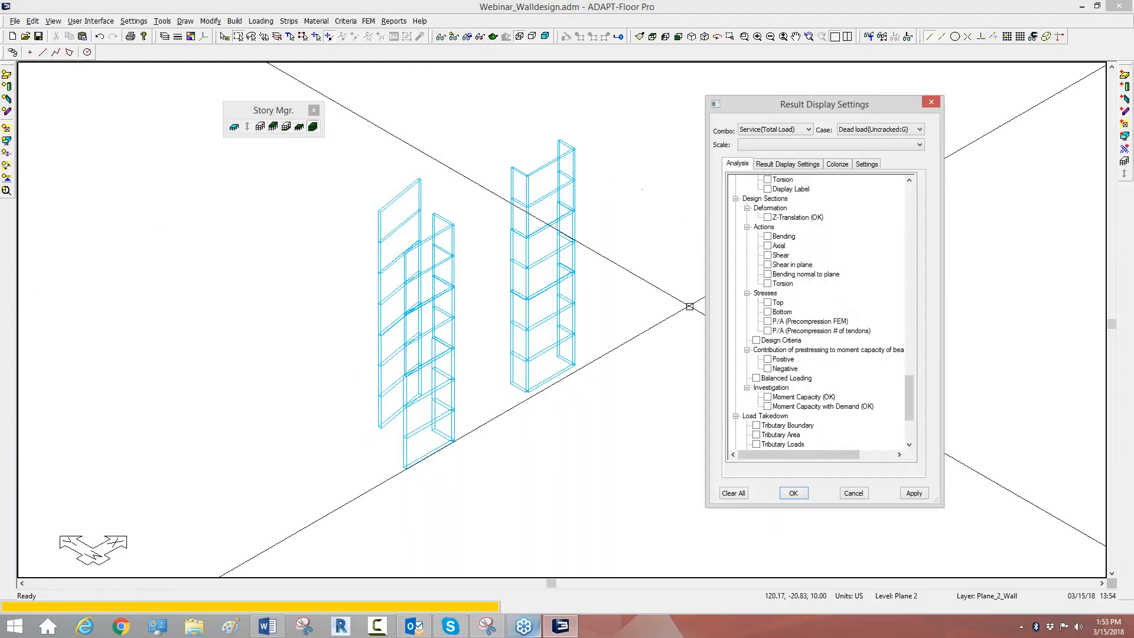
drag(909, 393, 907, 356)
click(768, 302)
scroll(433, 374, up, 5)
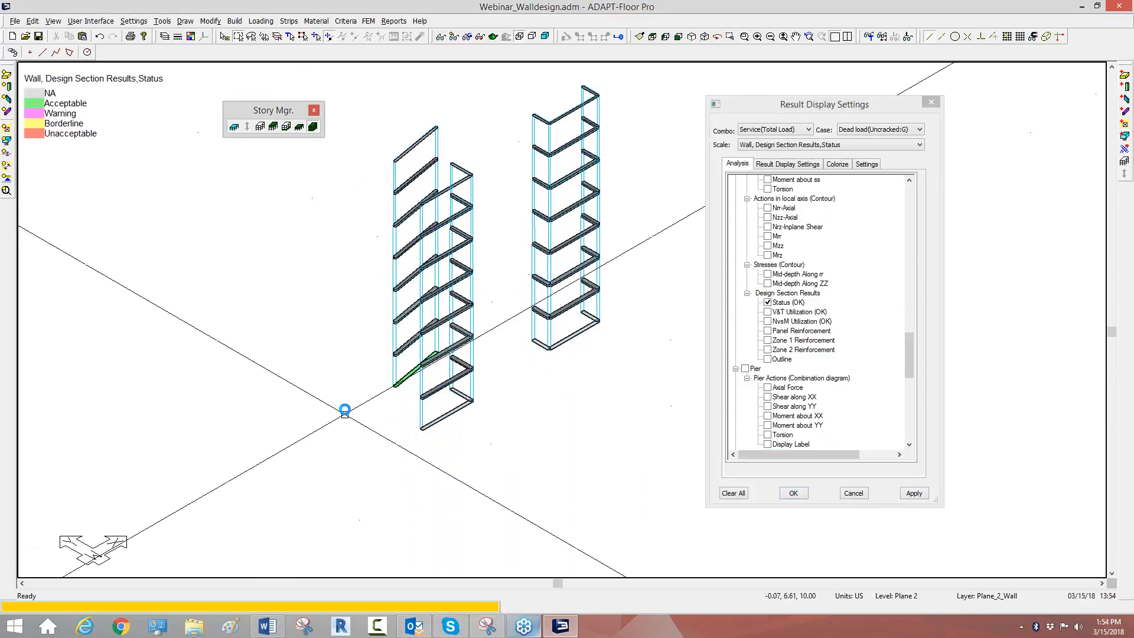
scroll(433, 375, up, 2)
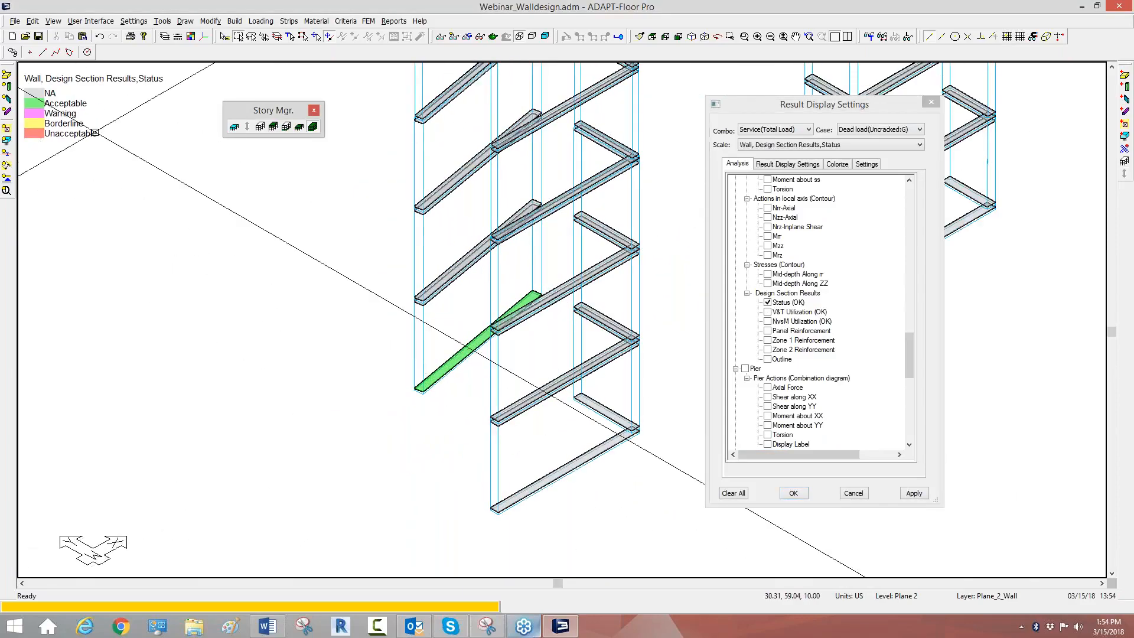
scroll(458, 383, up, 1)
middle_drag(458, 383, 433, 431)
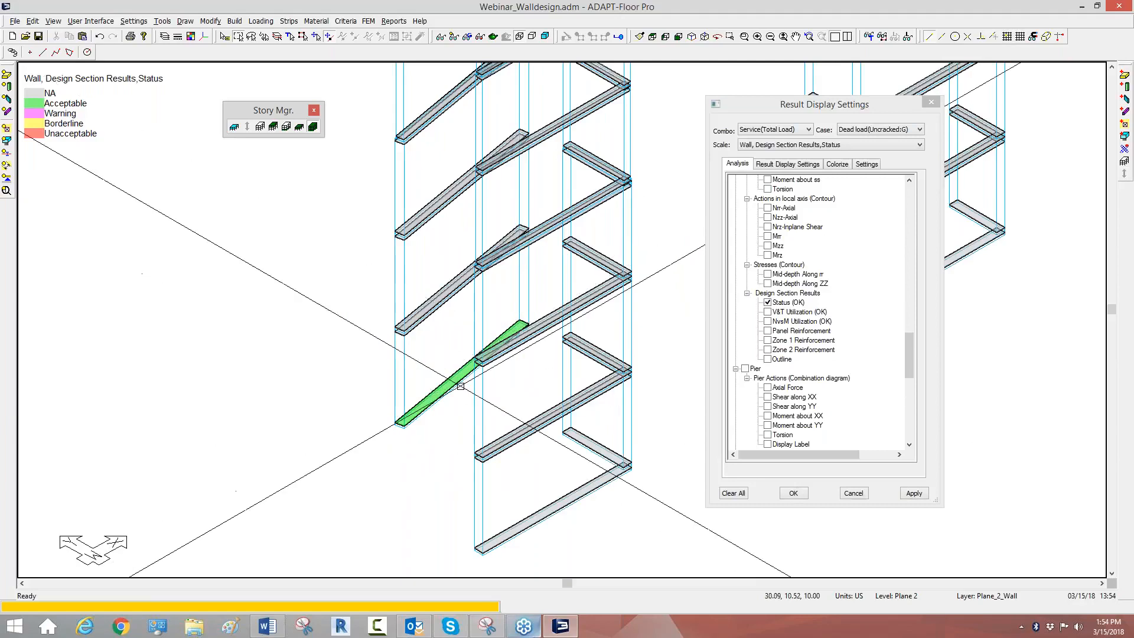
Step: Display the V&T and NvsM utilization of the wall design sections and add their panel reinforcement labels
click(767, 312)
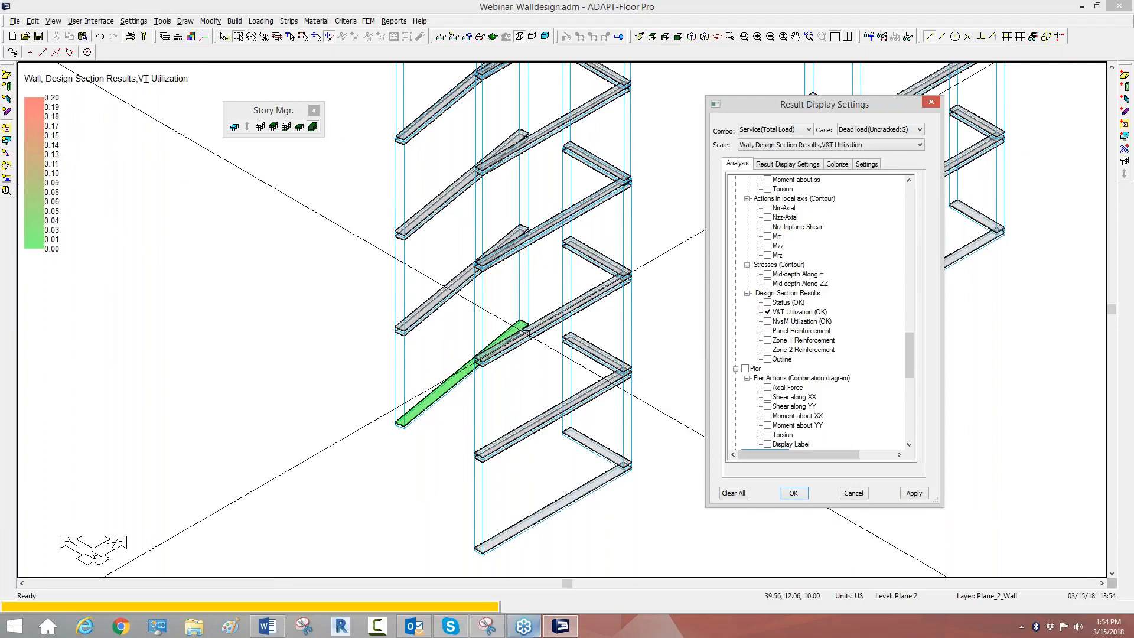
click(768, 321)
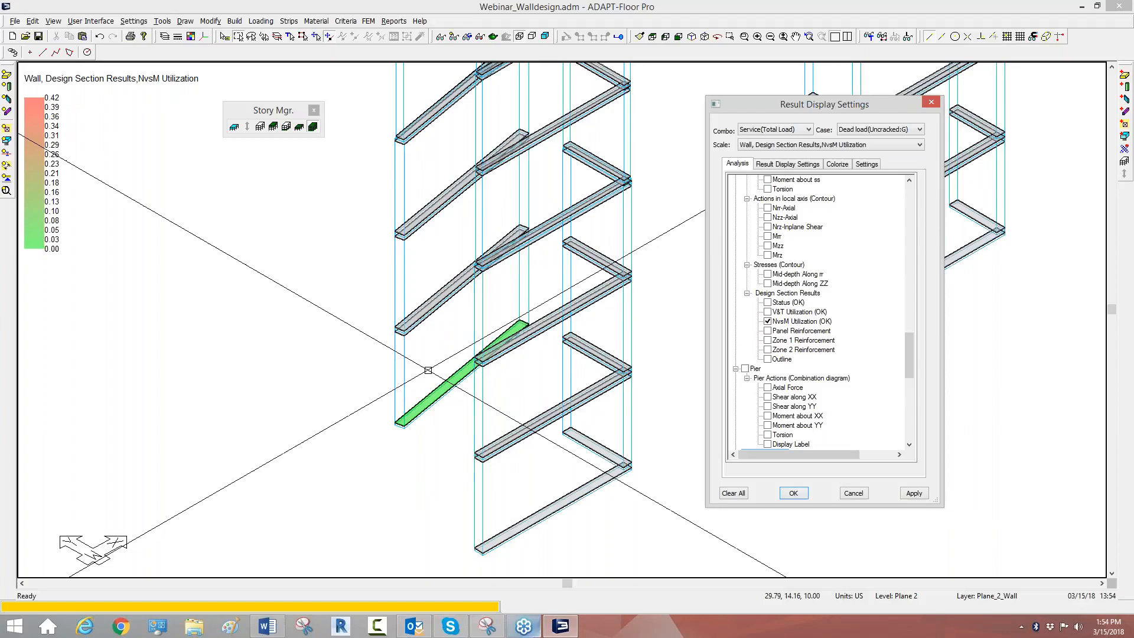
click(769, 331)
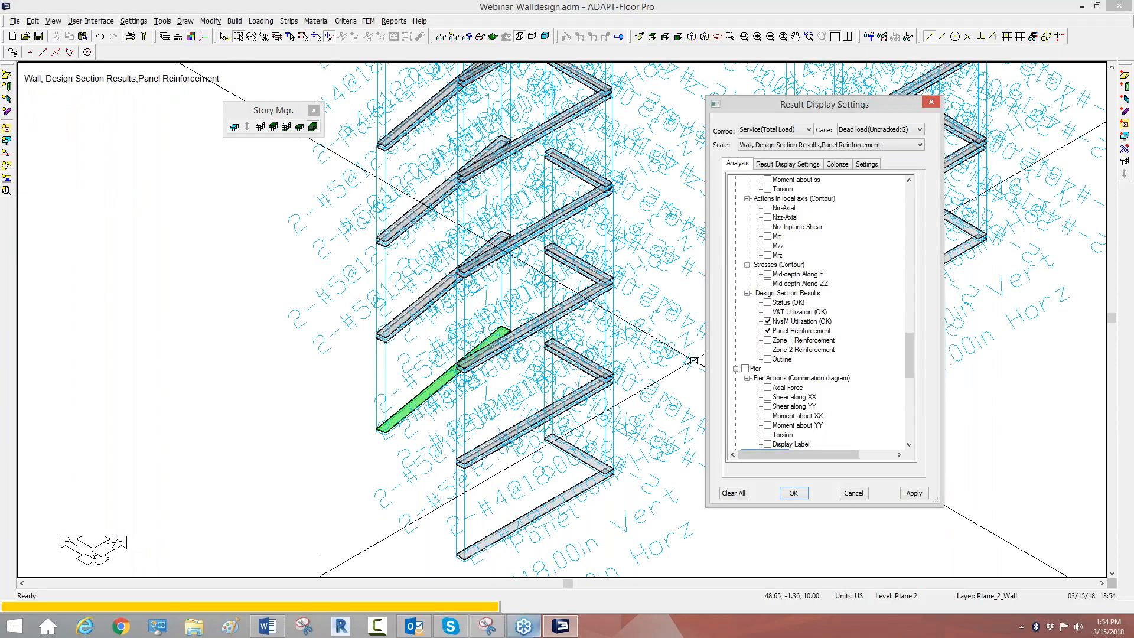
middle_drag(613, 372, 492, 405)
scroll(564, 404, down, 2)
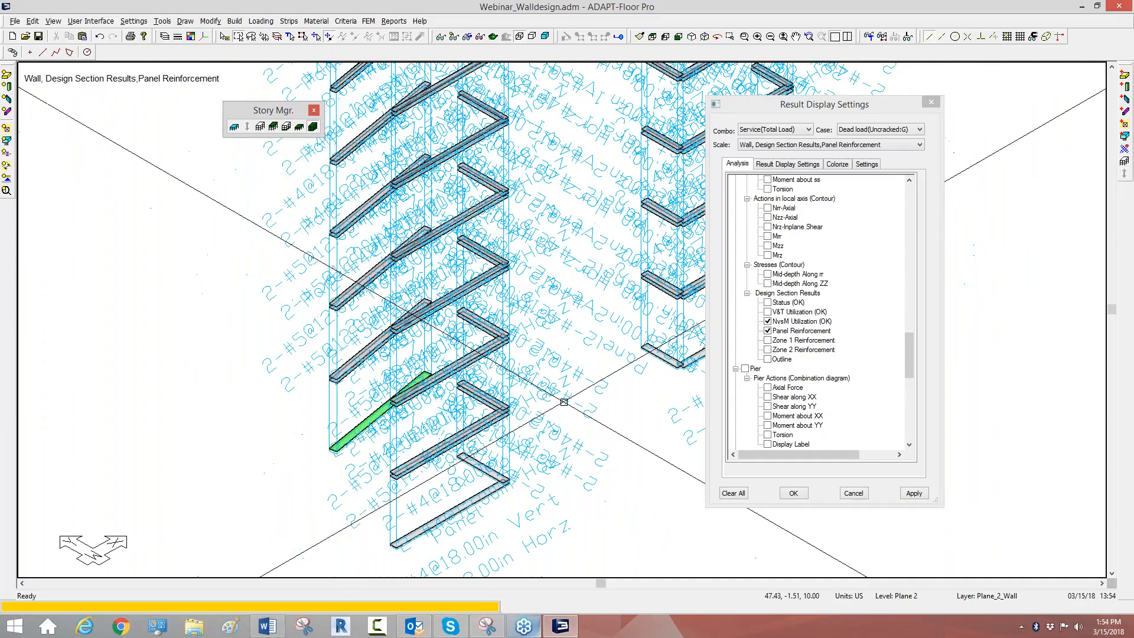
scroll(563, 405, down, 1)
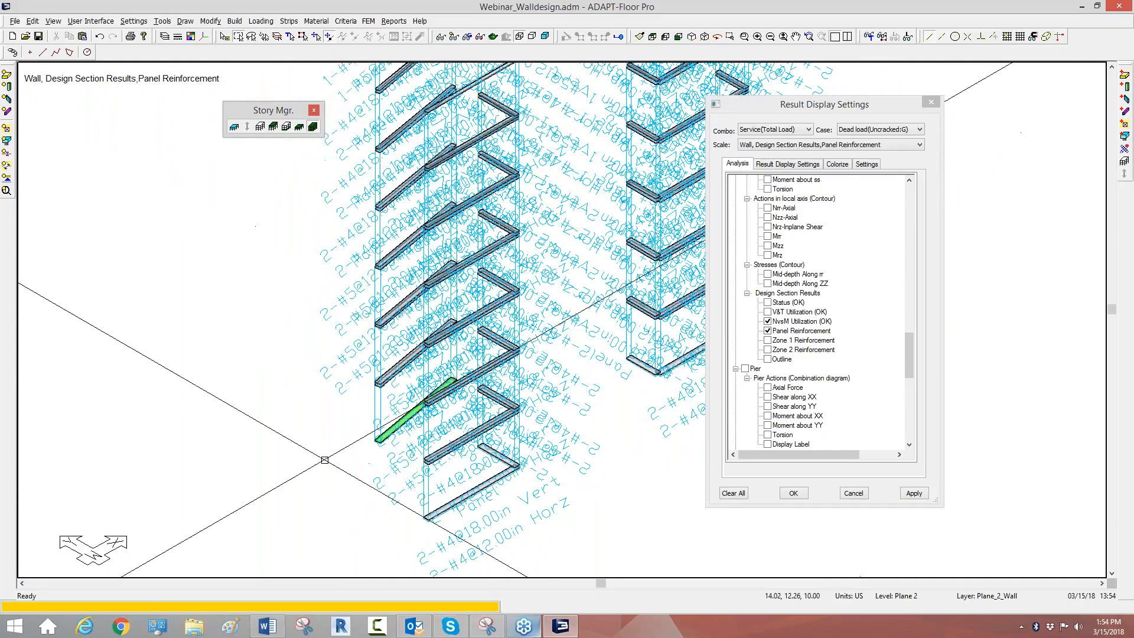
scroll(324, 458, up, 2)
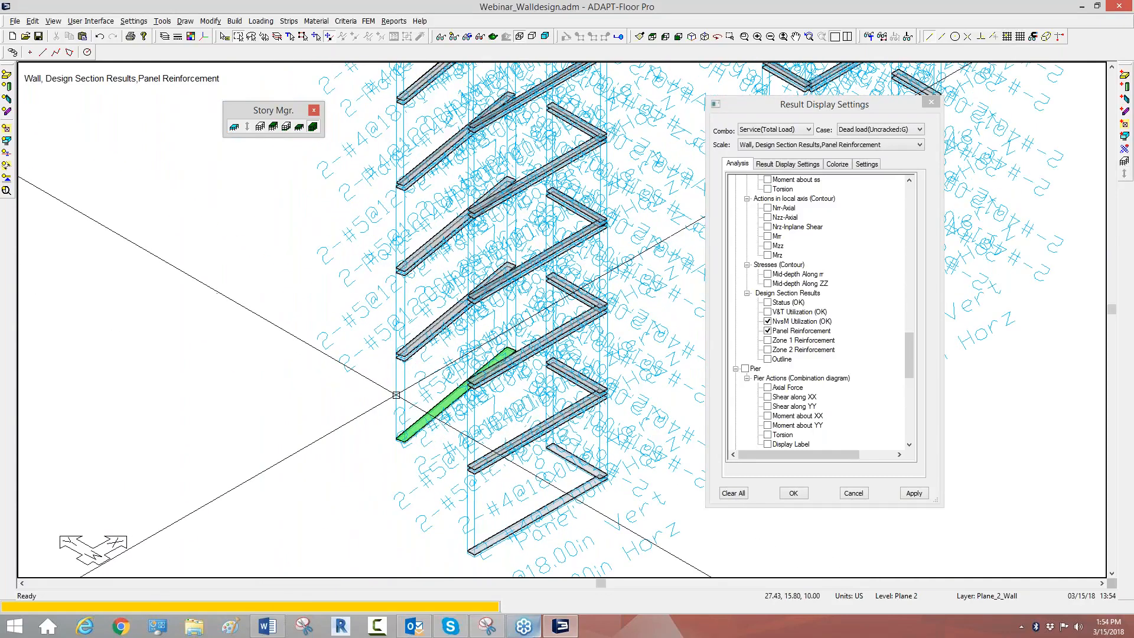
Step: Set the result diagram font height to 6.00 in and apply it to the reinforcement labels
click(867, 164)
double_click(786, 216)
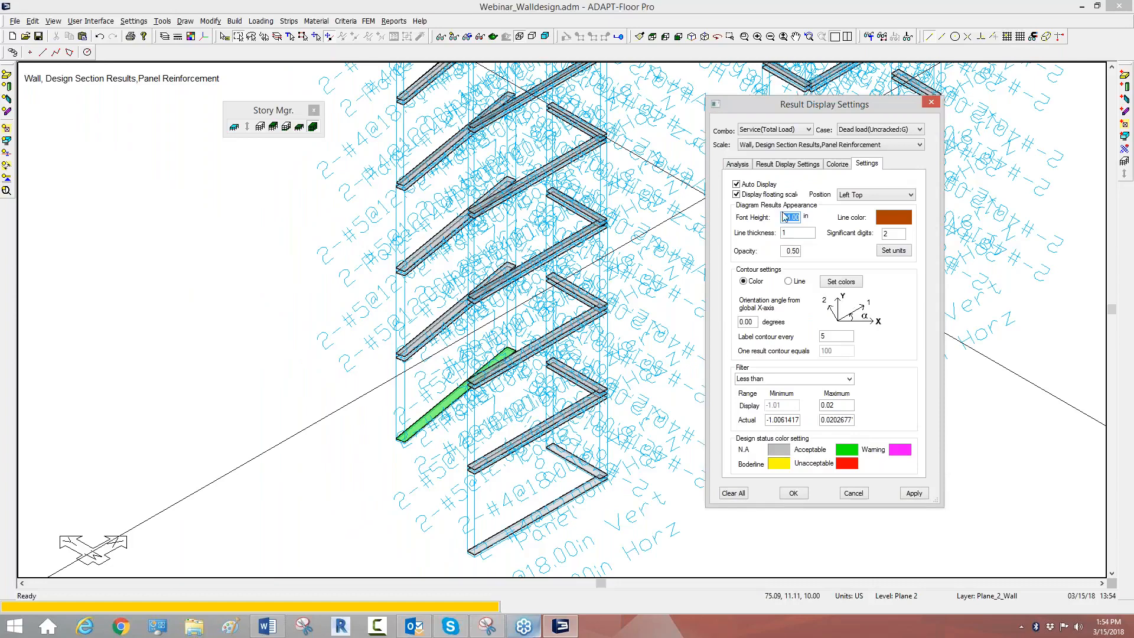
text(6.00)
click(914, 492)
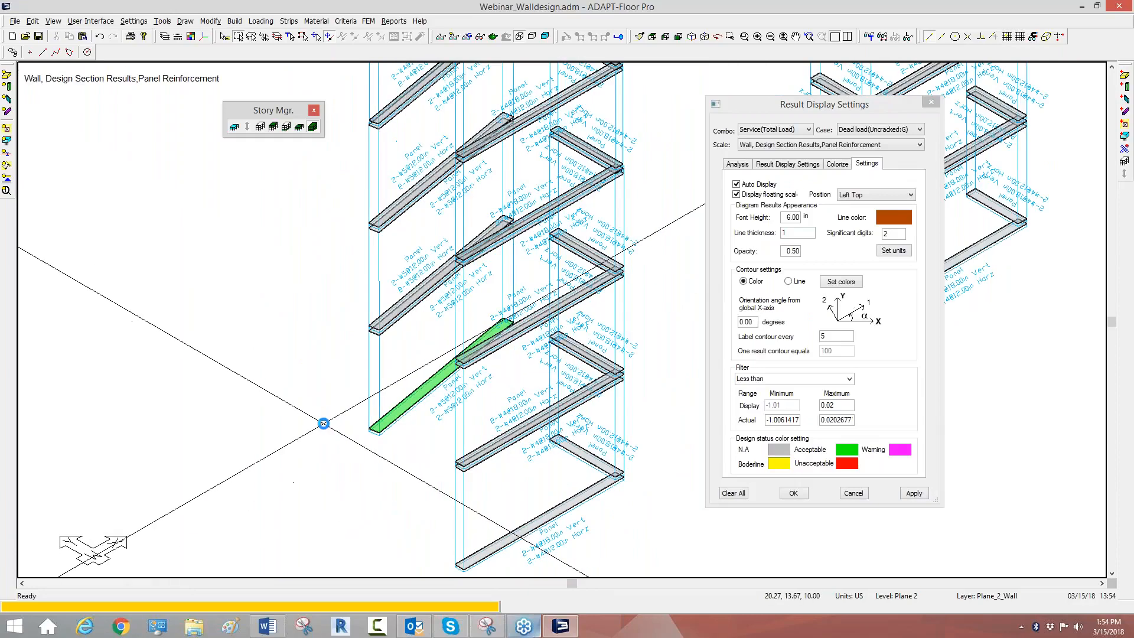
Step: Isolate the pier containing the code-checked wall so that only its stacked walls are displayed
scroll(324, 423, up, 1)
click(384, 360)
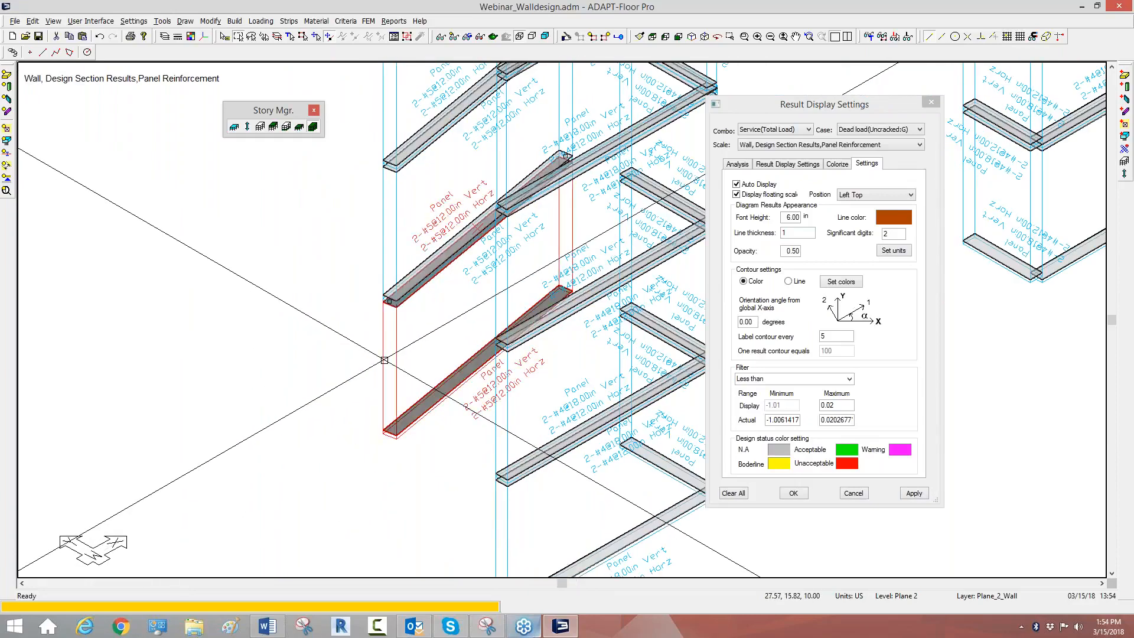
right_click(385, 359)
mouse_move(415, 584)
click(556, 610)
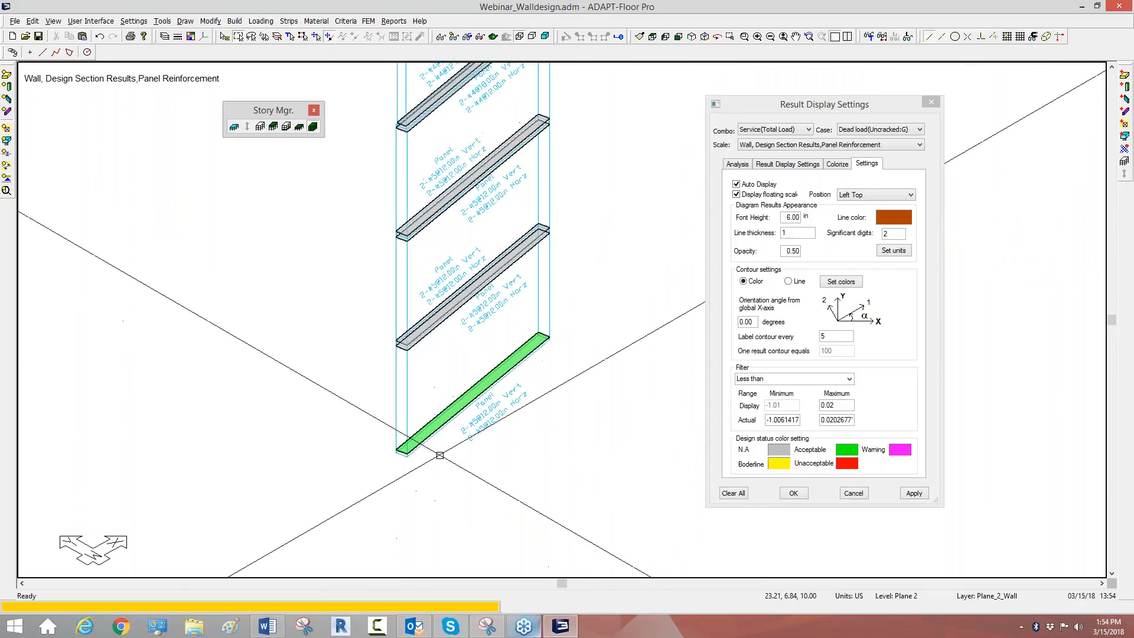
Step: Show the isolated pier in front elevation with its panel reinforcement labels facing the view
click(677, 37)
middle_drag(511, 189, 400, 200)
scroll(475, 296, up, 7)
click(736, 165)
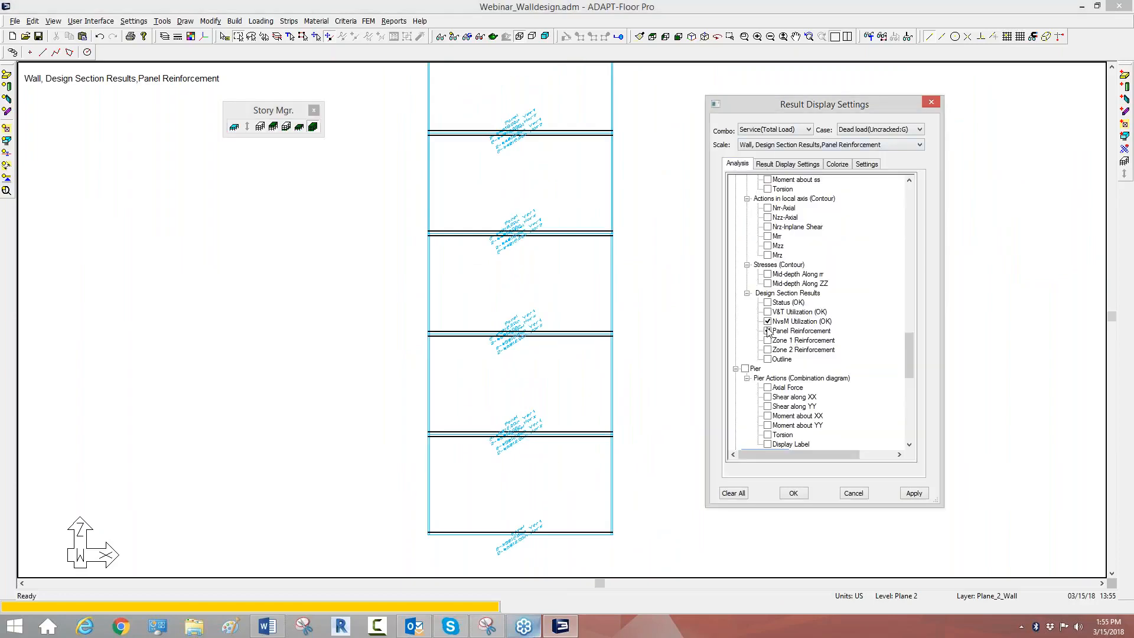
scroll(544, 341, up, 2)
scroll(507, 401, down, 2)
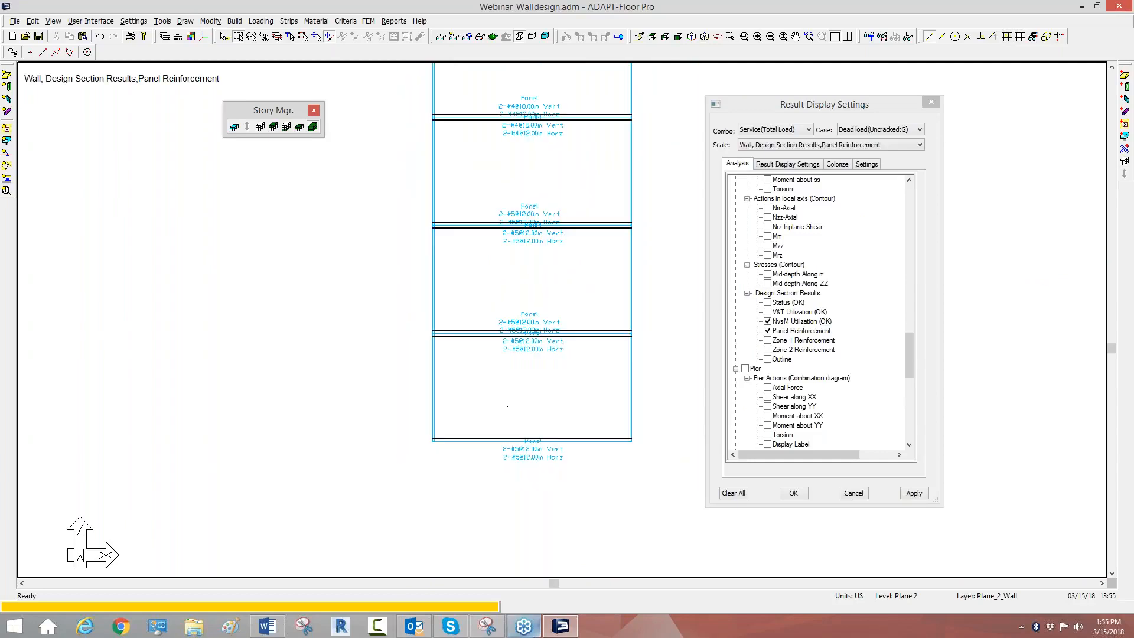
Step: Display only the lowest wall panel of the pier and enlarge it to read its reinforcement labels
scroll(508, 406, down, 1)
drag(481, 417, 397, 405)
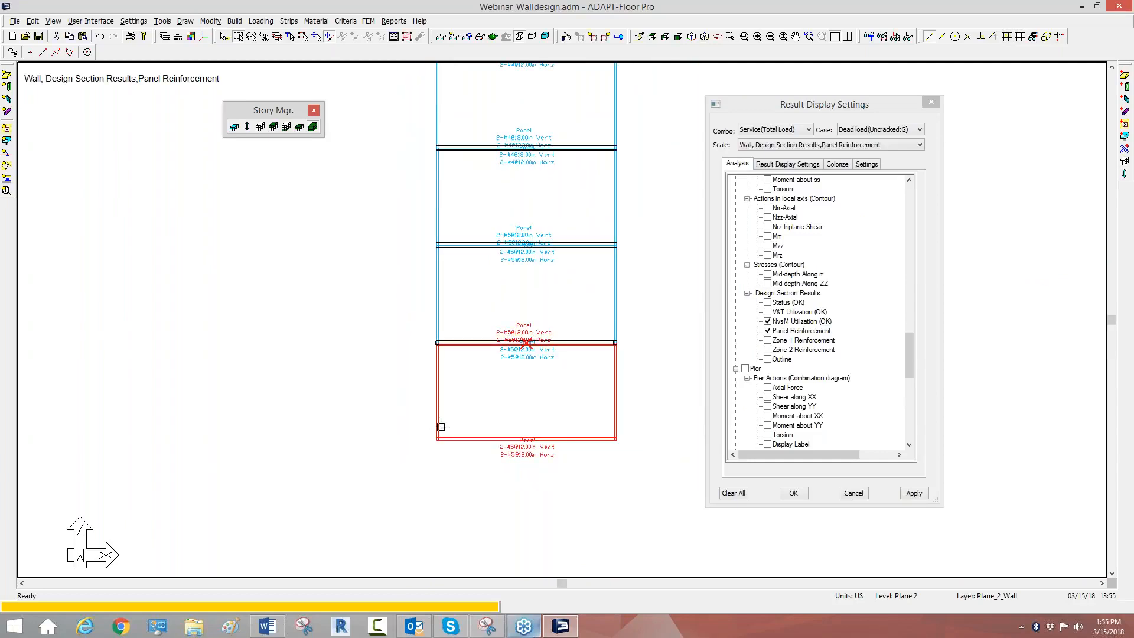
click(593, 37)
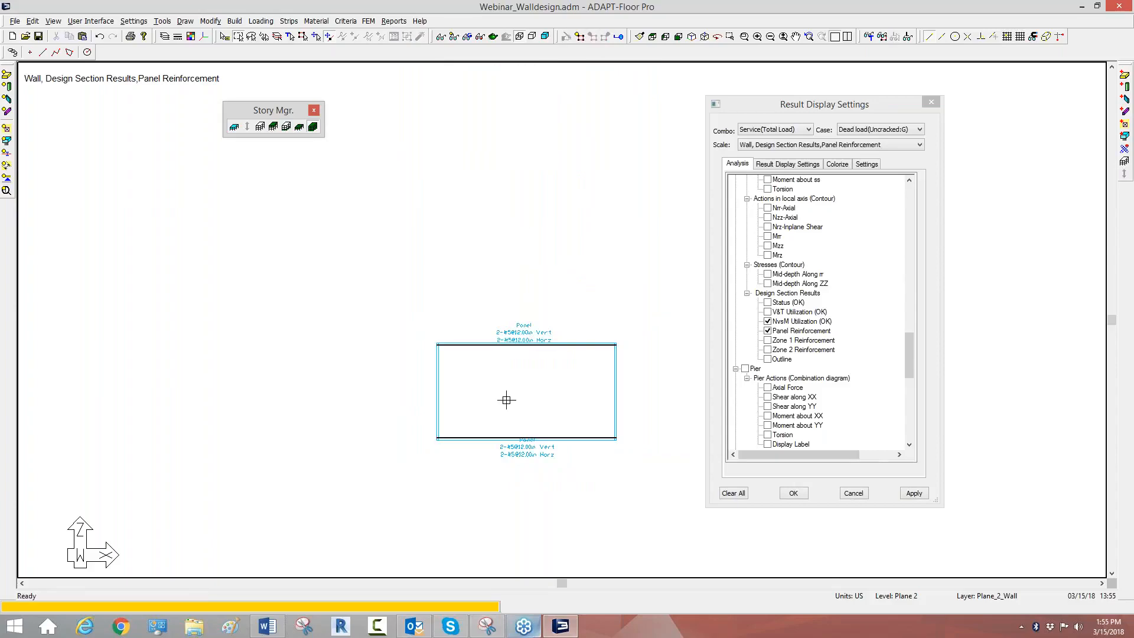
middle_drag(507, 400, 499, 289)
scroll(501, 282, up, 7)
scroll(501, 282, down, 1)
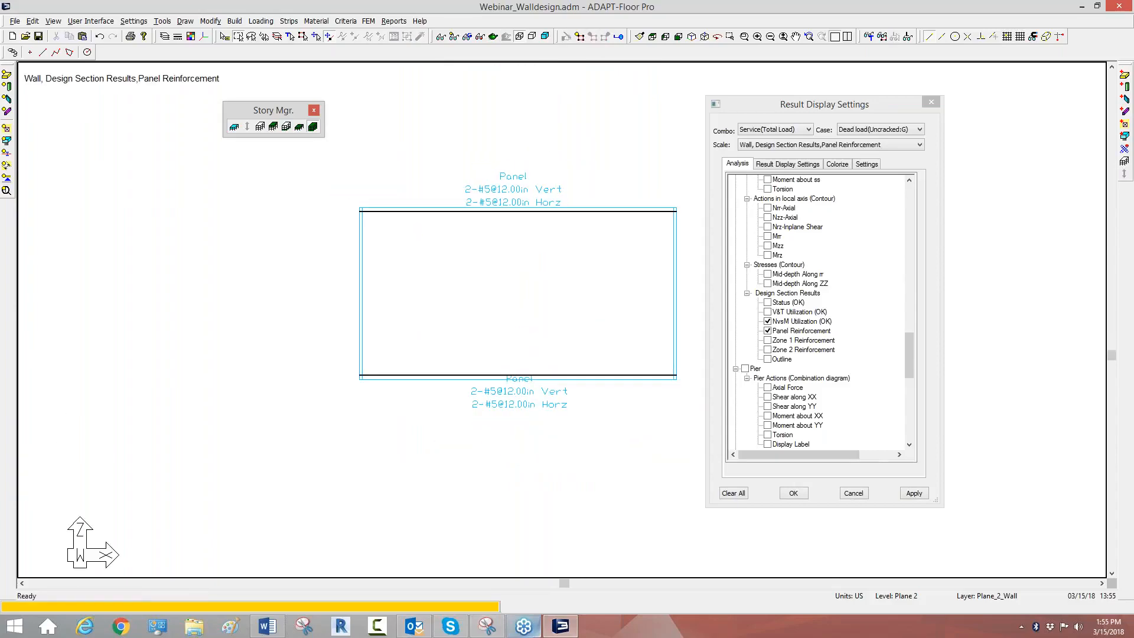
Step: Toggle the Outline result on and off to clear the NvsM Utilization display, keeping Panel Reinforcement shown
mouse_move(910, 358)
mouse_down()
mouse_move(909, 389)
mouse_move(913, 350)
mouse_up()
click(768, 407)
click(769, 407)
middle_drag(574, 278, 531, 251)
scroll(525, 244, up, 1)
scroll(525, 248, down, 1)
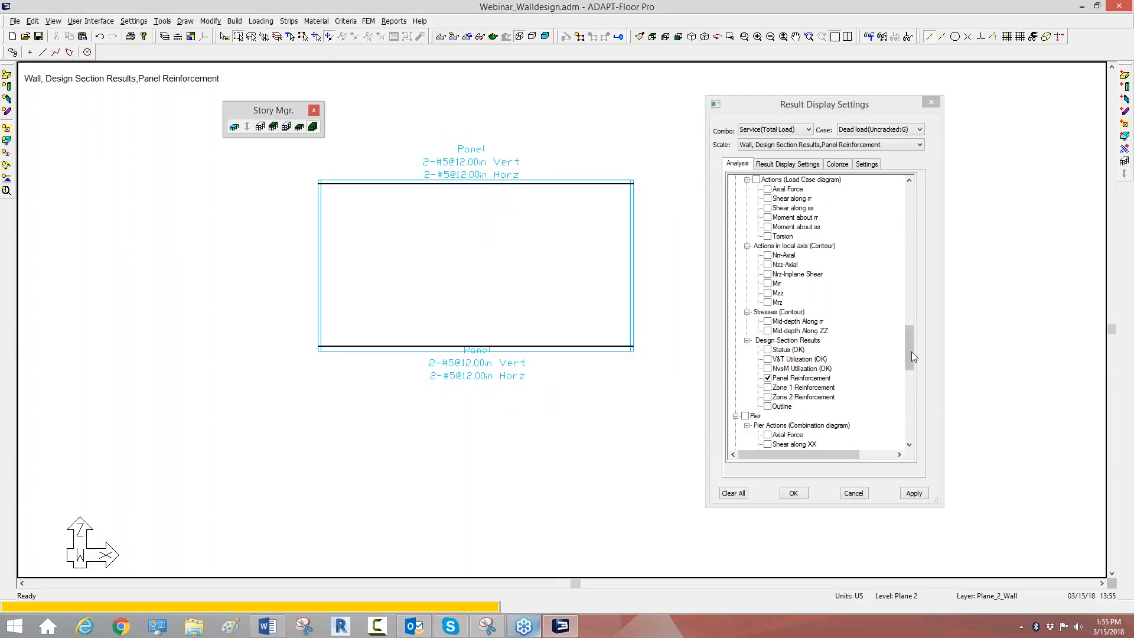
Step: Add the Zone 1 and Zone 2 reinforcement labels to the isolated wall's design section results
mouse_move(912, 352)
mouse_down()
mouse_move(911, 333)
mouse_move(907, 373)
mouse_up()
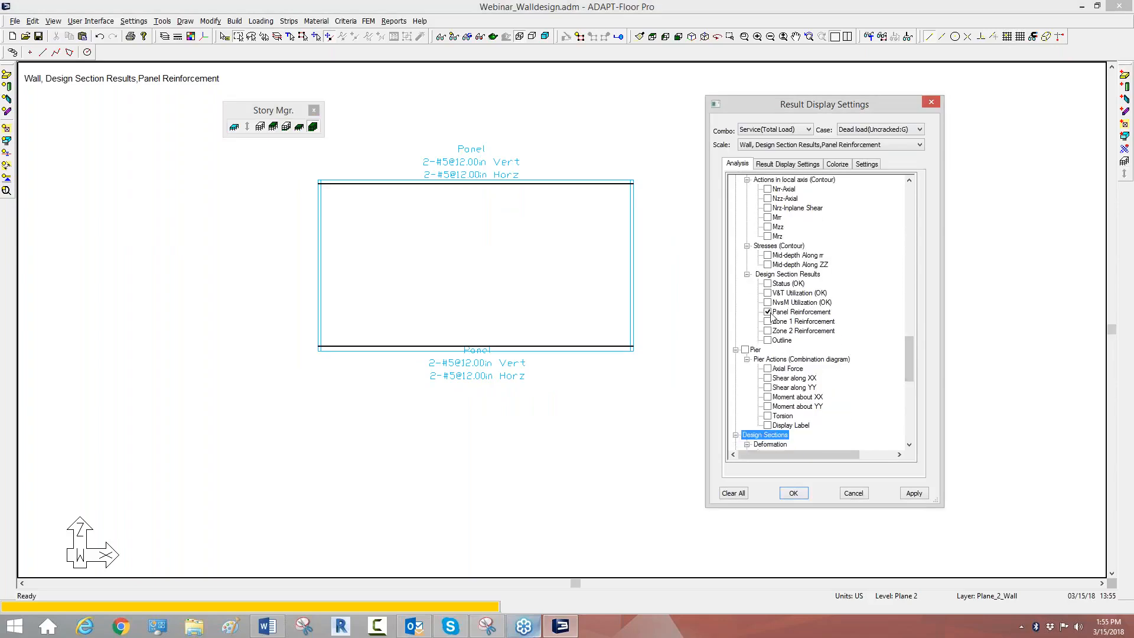
click(769, 342)
click(770, 342)
click(768, 321)
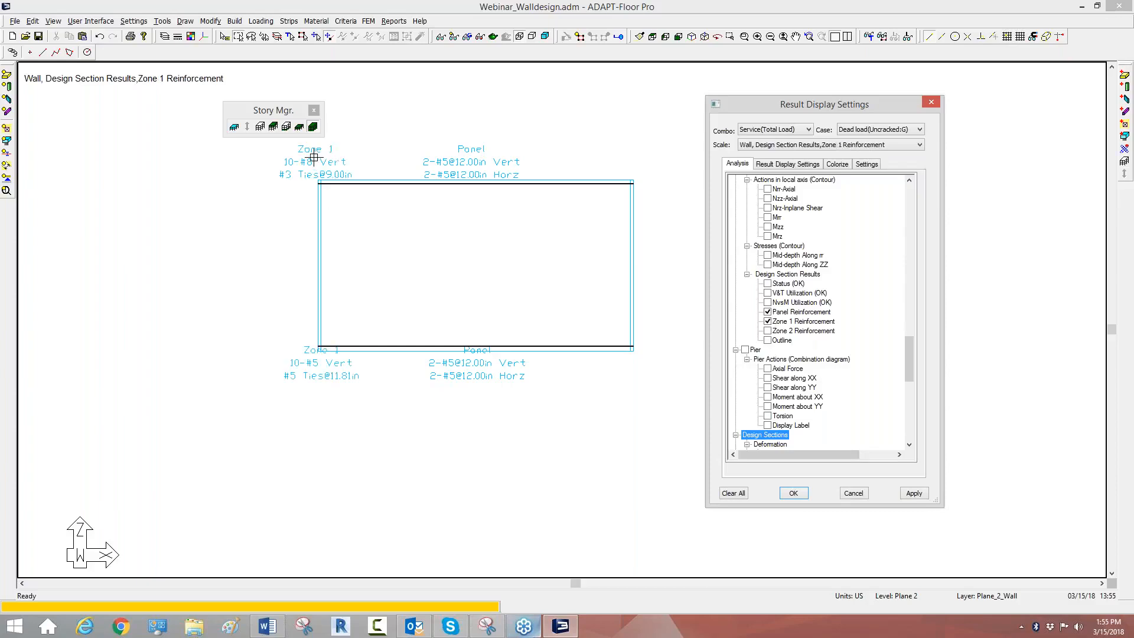
click(767, 331)
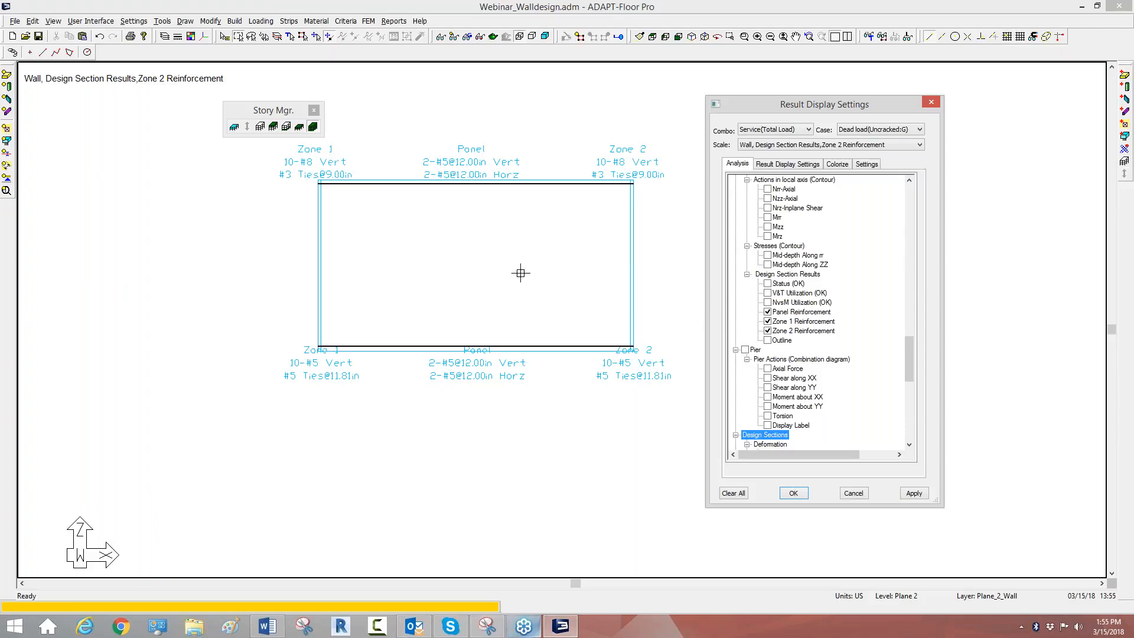
Step: Set the wall design sections' Reinforcement Display to Area and apply it to the labels
click(805, 169)
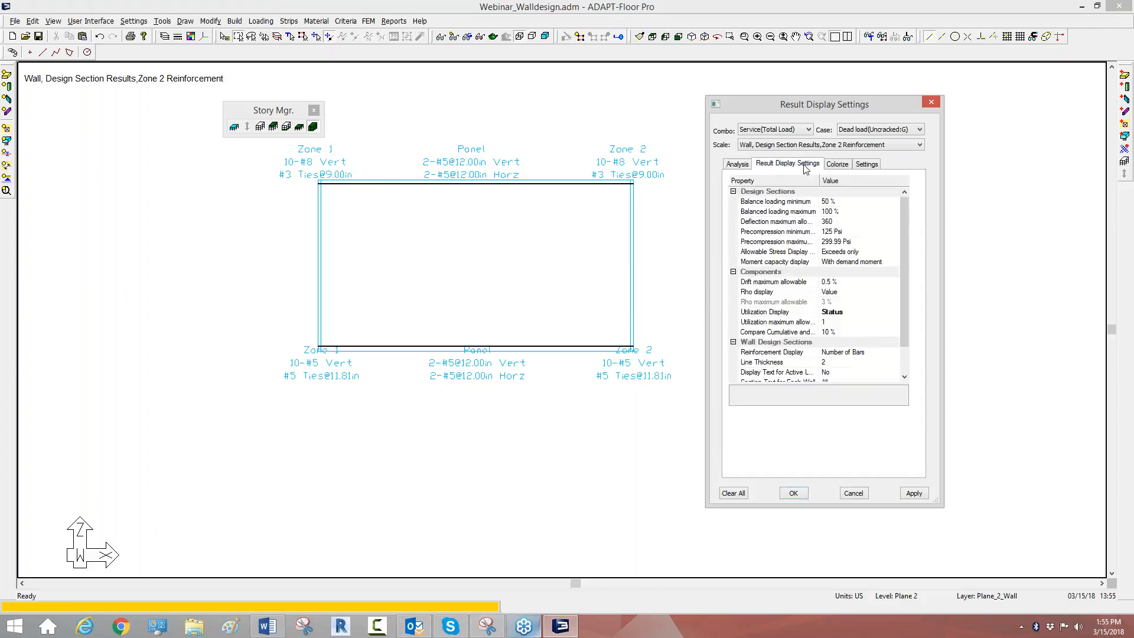
scroll(907, 218, down, 1)
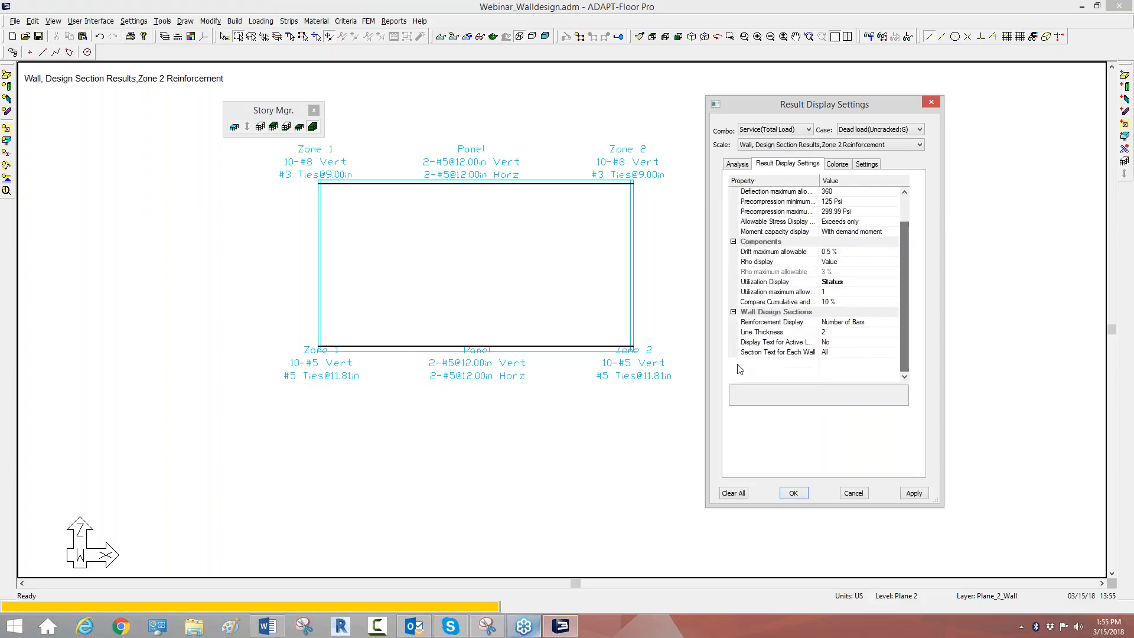
click(864, 323)
click(864, 324)
click(833, 347)
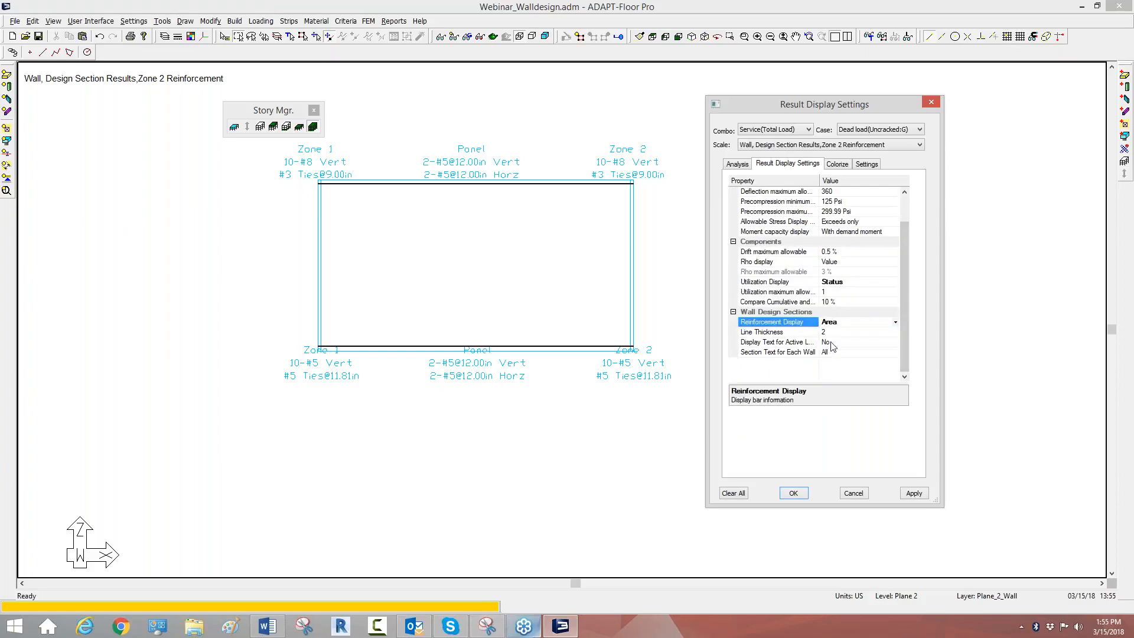
click(905, 489)
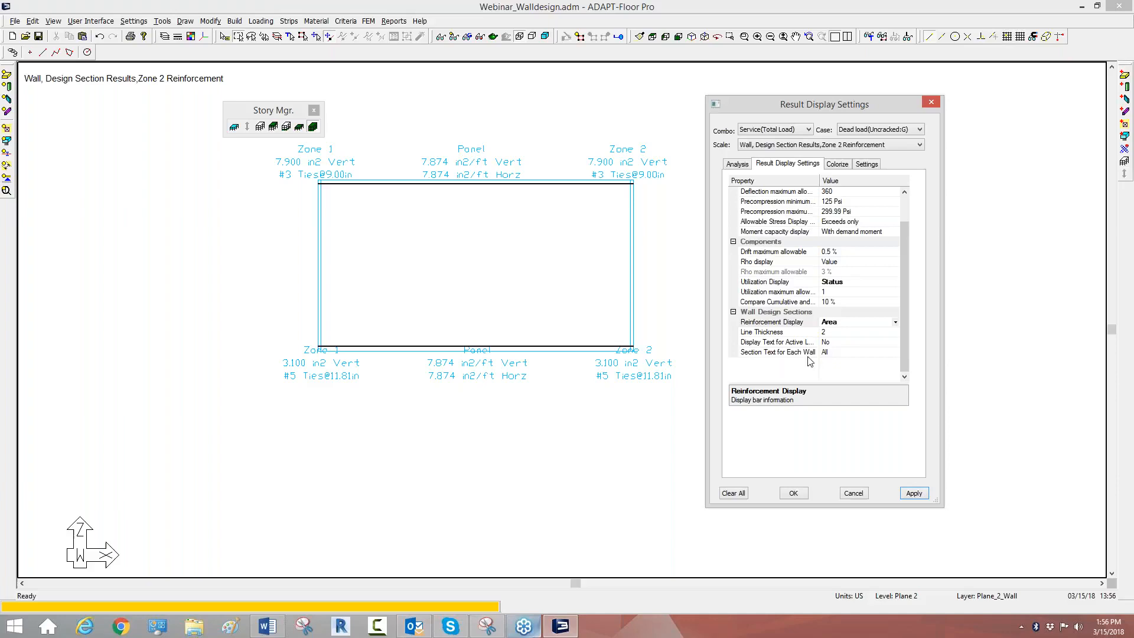
Step: Set the wall design sections' Reinforcement Display to Rho and apply it to the labels
click(834, 327)
click(835, 327)
click(835, 350)
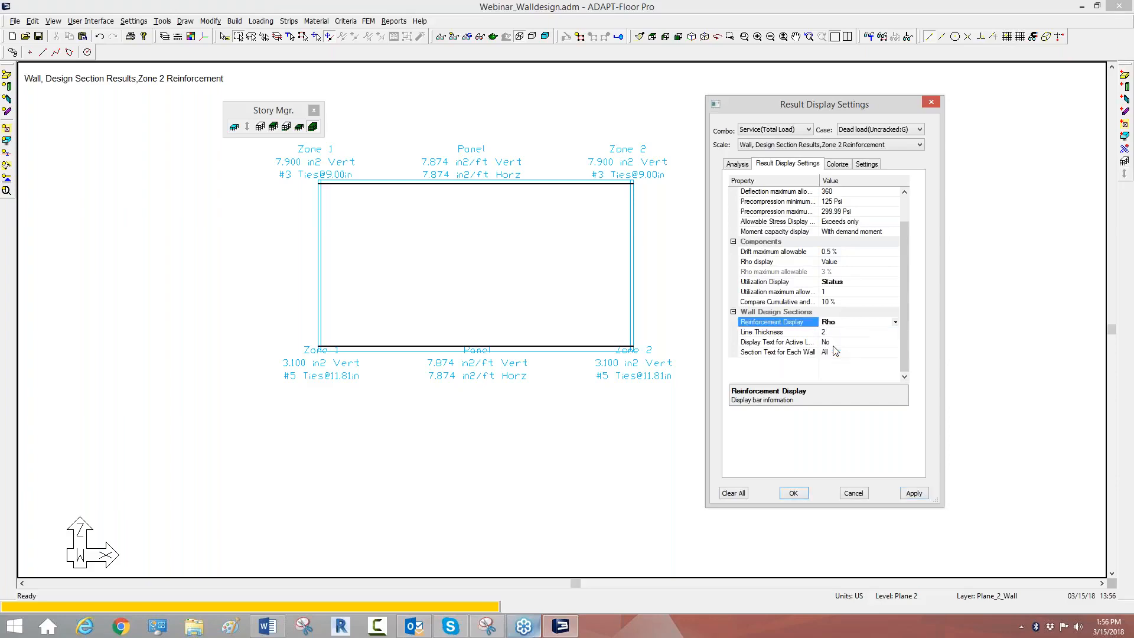
click(916, 494)
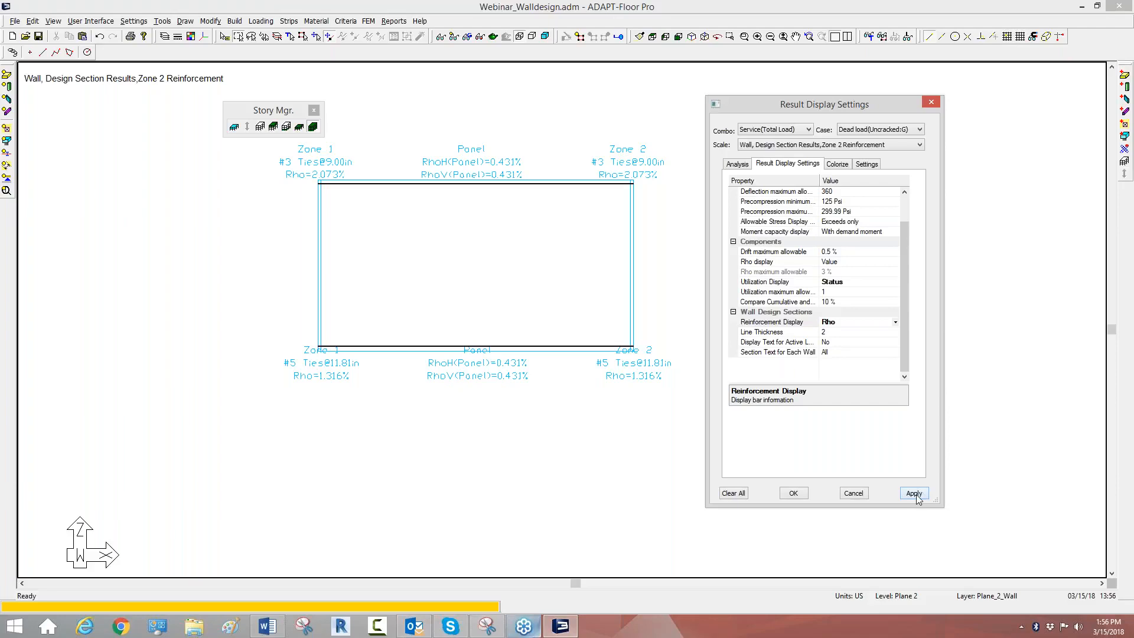
Step: Set Display Text for Active Level to Yes for the wall design sections and apply it
click(829, 345)
click(829, 345)
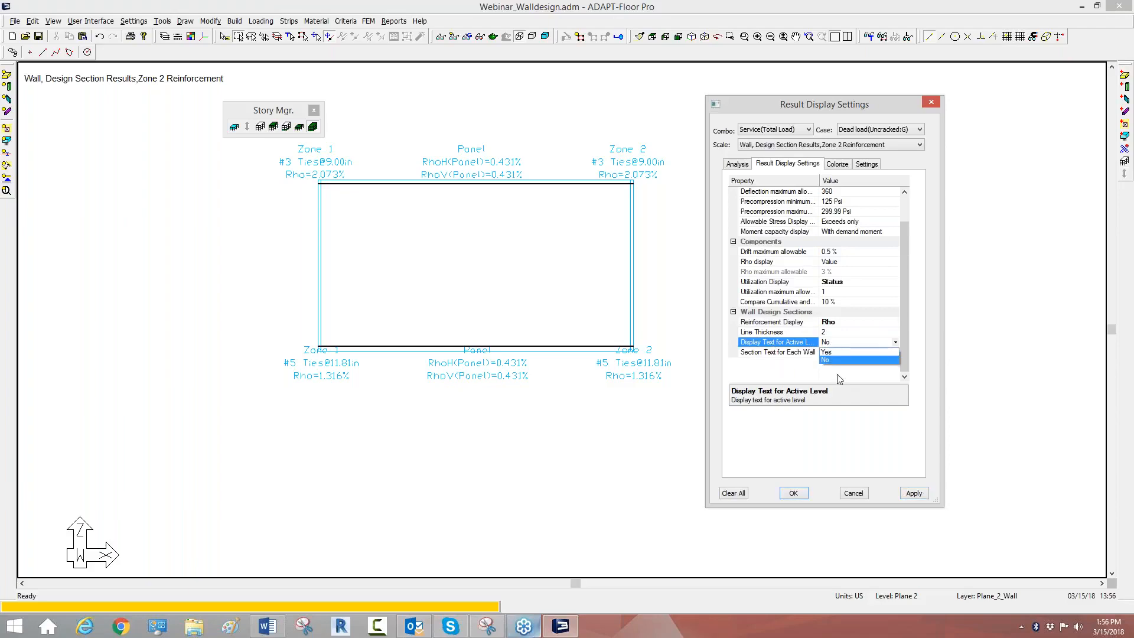
click(835, 353)
click(913, 495)
click(843, 345)
click(506, 247)
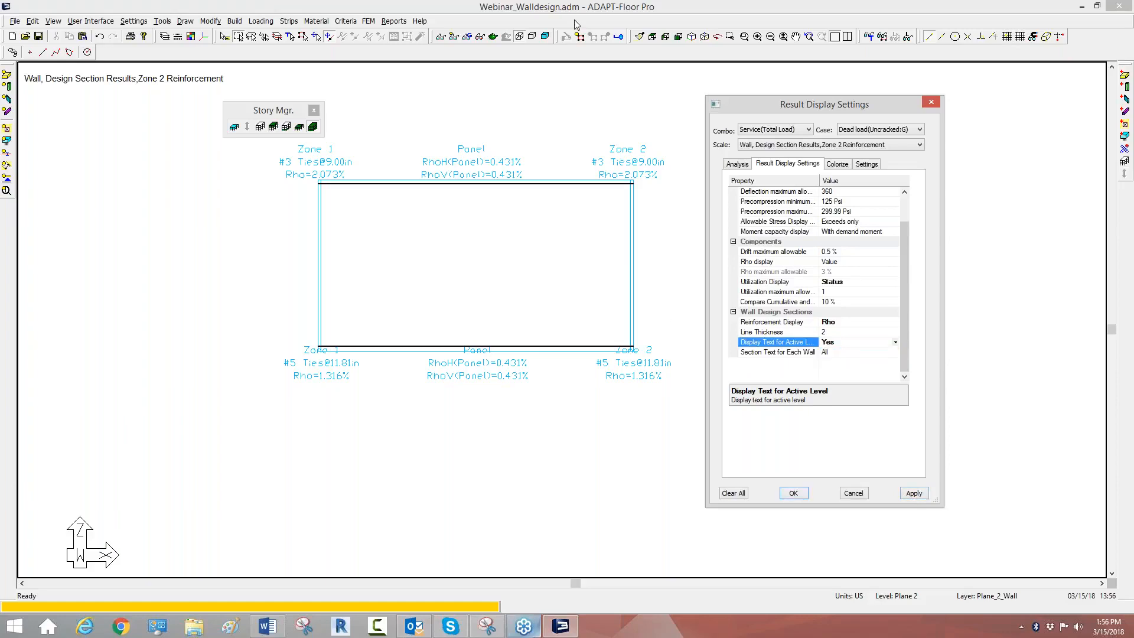
Step: Bring back the full model, turn off all layers, and restore the default structural display in an isometric view
click(579, 36)
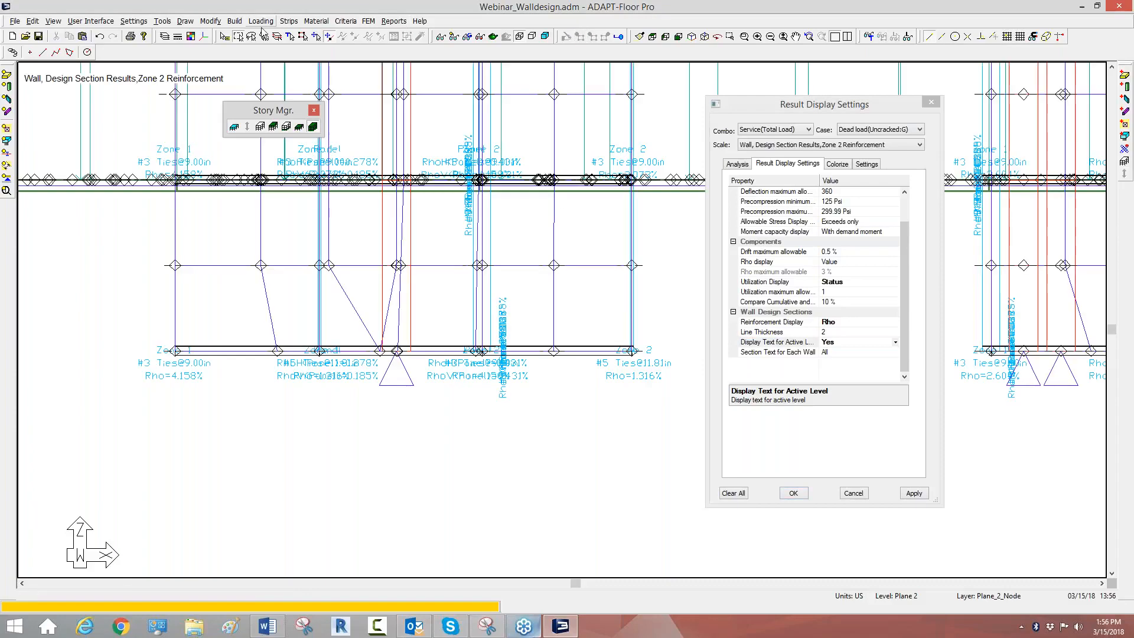
click(165, 36)
click(643, 306)
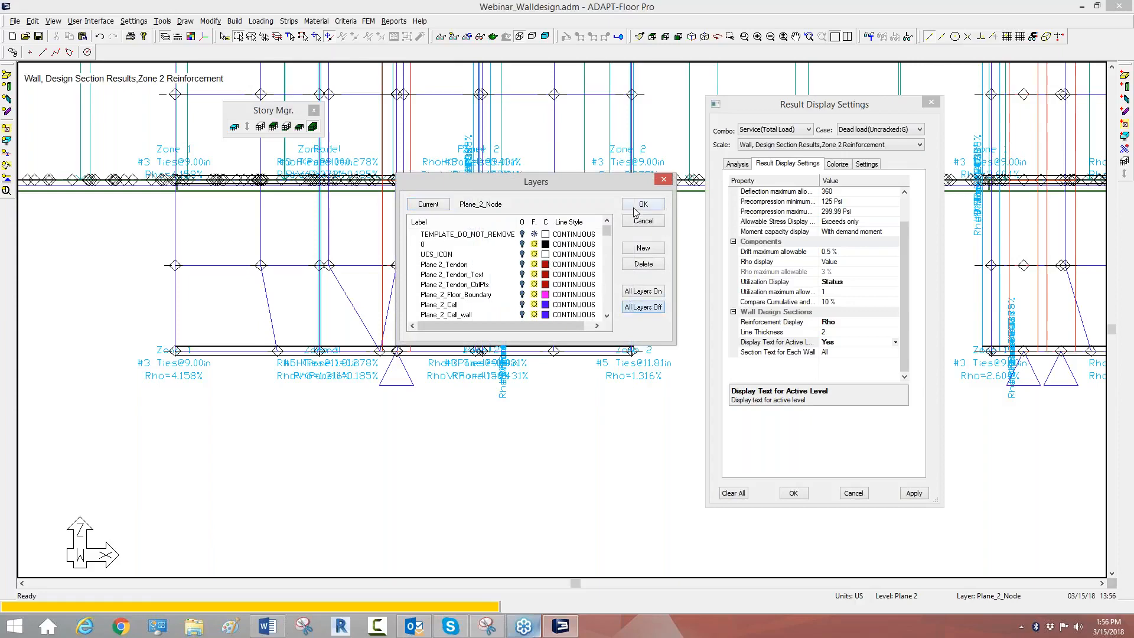
click(644, 204)
click(454, 38)
middle_drag(548, 281, 596, 372)
scroll(597, 372, down, 1)
scroll(644, 248, down, 1)
click(692, 36)
Step: Select the angled wall of the core near the slab edge at a lower level and isolate its wall face
middle_drag(501, 420, 571, 336)
scroll(571, 336, up, 5)
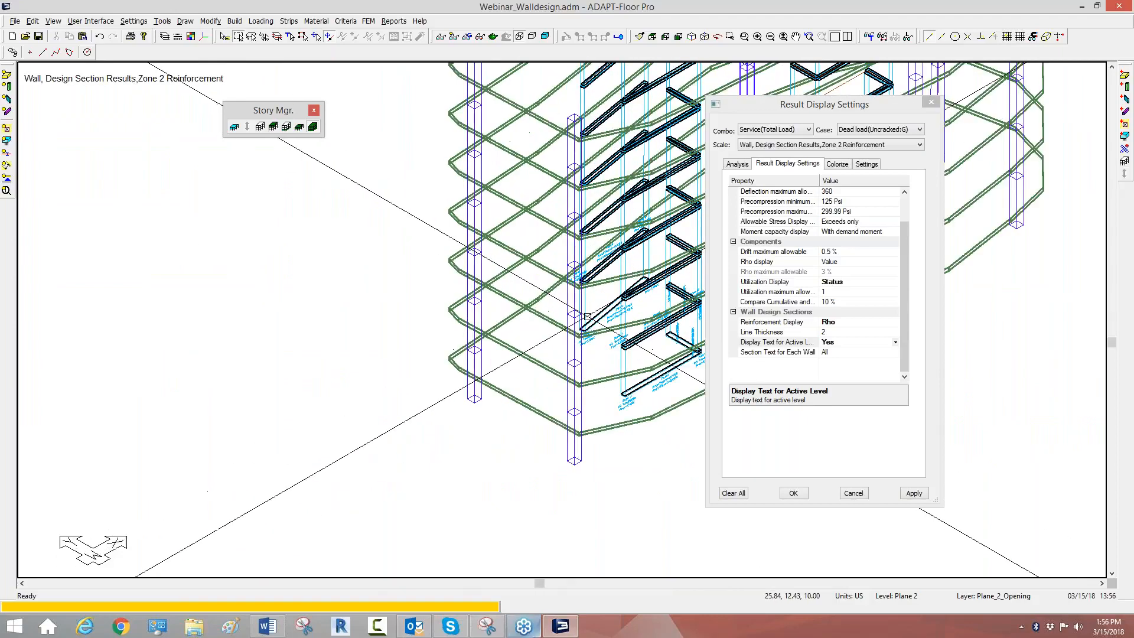
middle_drag(577, 340, 22, 201)
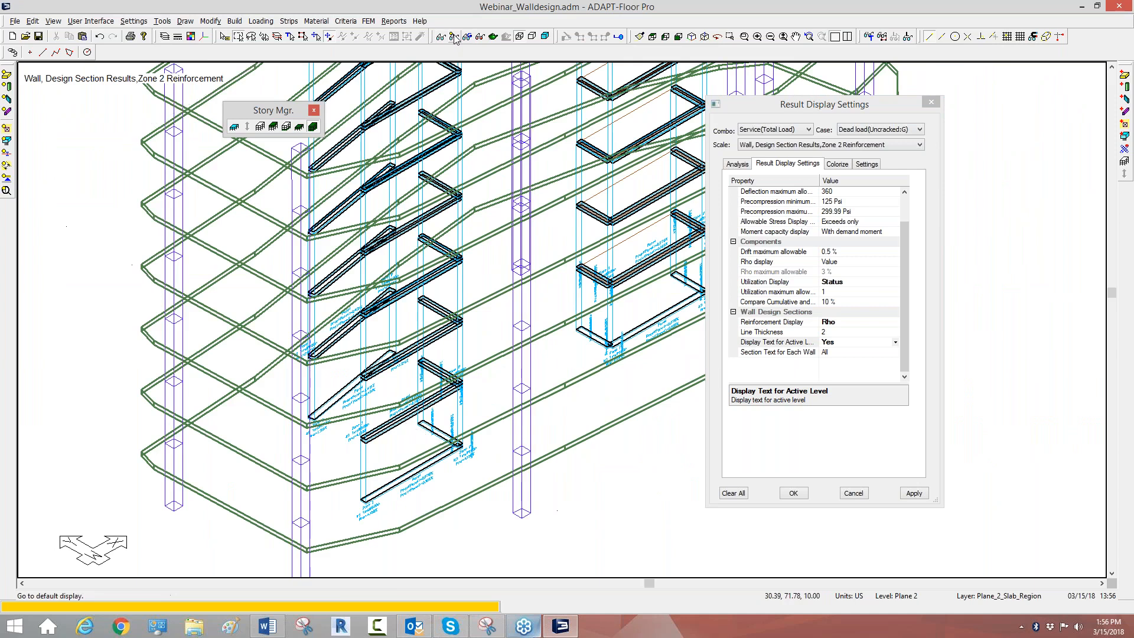
middle_drag(254, 415, 344, 459)
scroll(344, 458, up, 4)
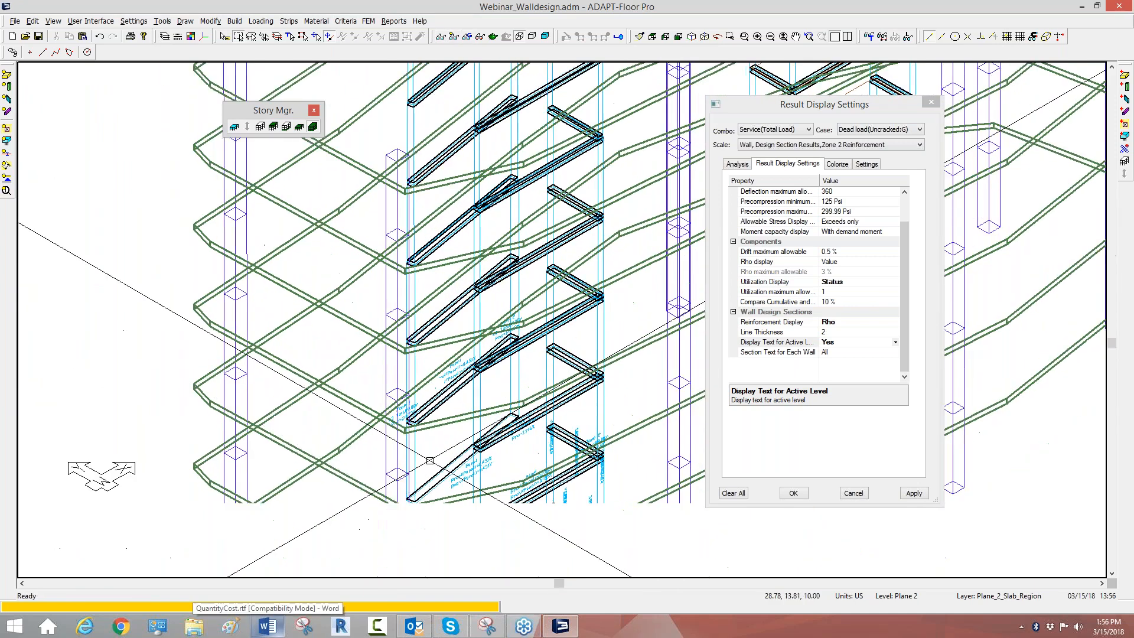
scroll(446, 466, up, 2)
click(456, 425)
right_click(456, 426)
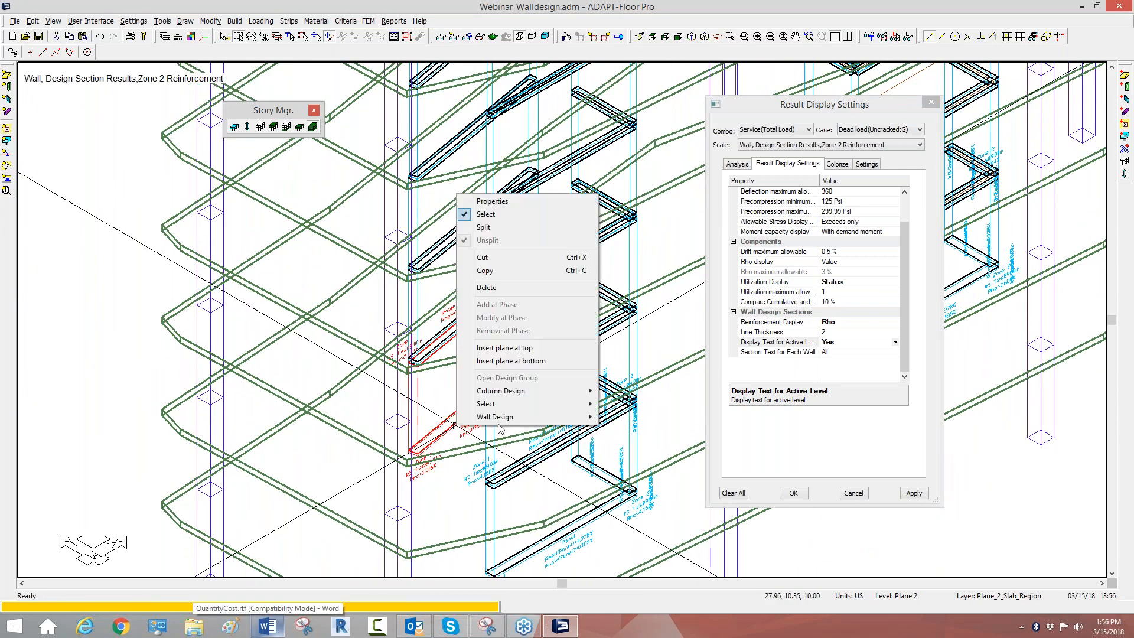
mouse_move(520, 417)
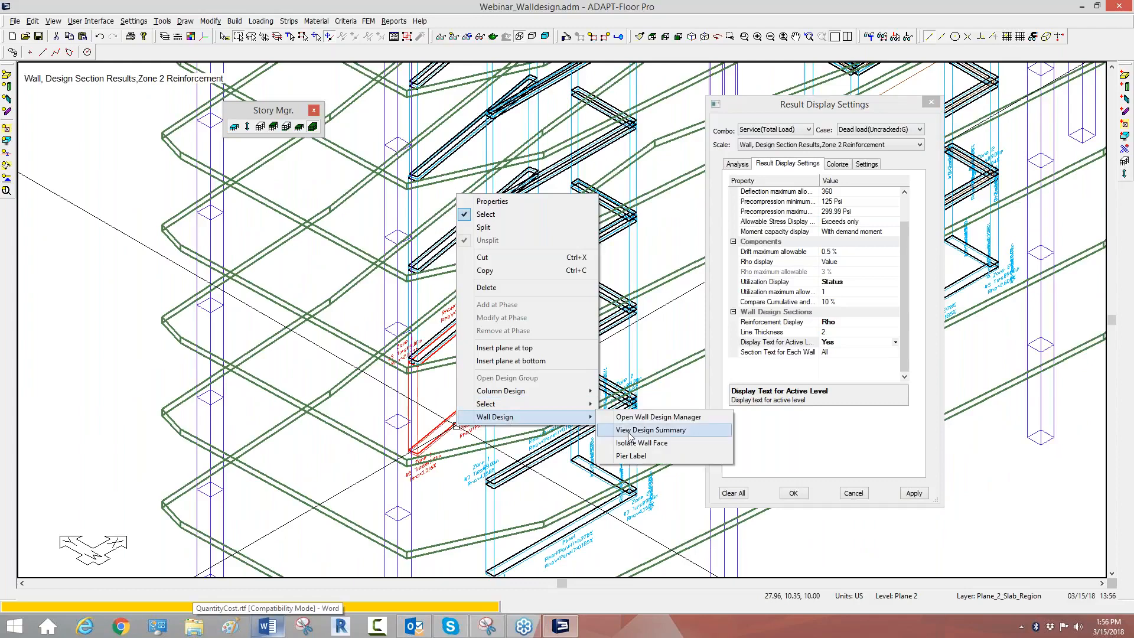
click(631, 443)
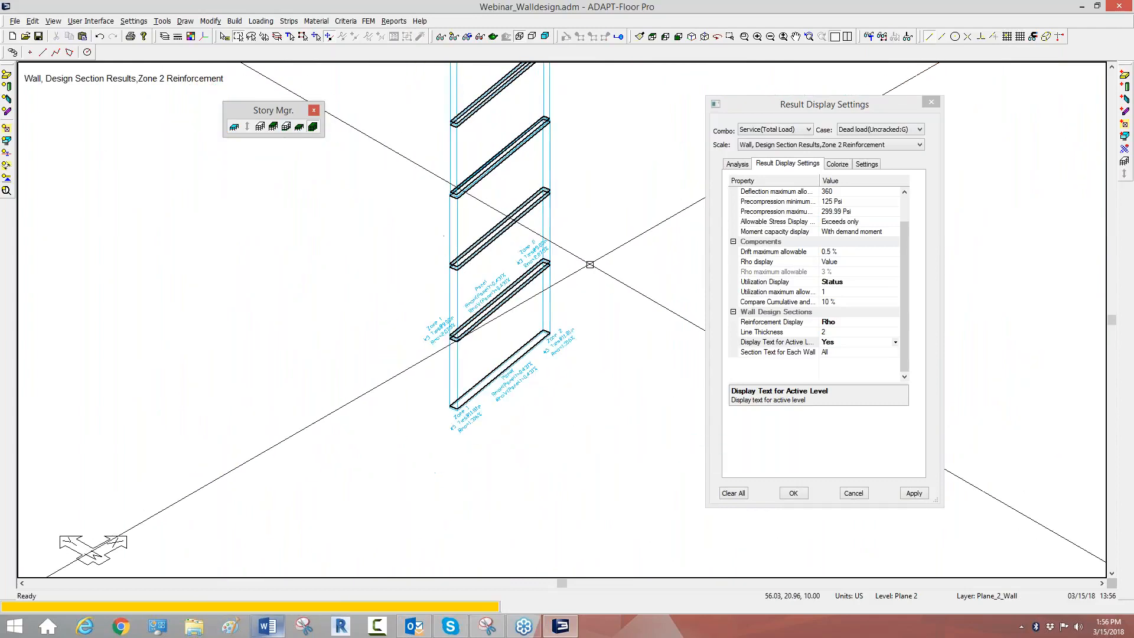
Step: Show the isolated wall in elevation and refresh the Panel Reinforcement result so its labels align with the view
click(679, 38)
scroll(499, 256, up, 3)
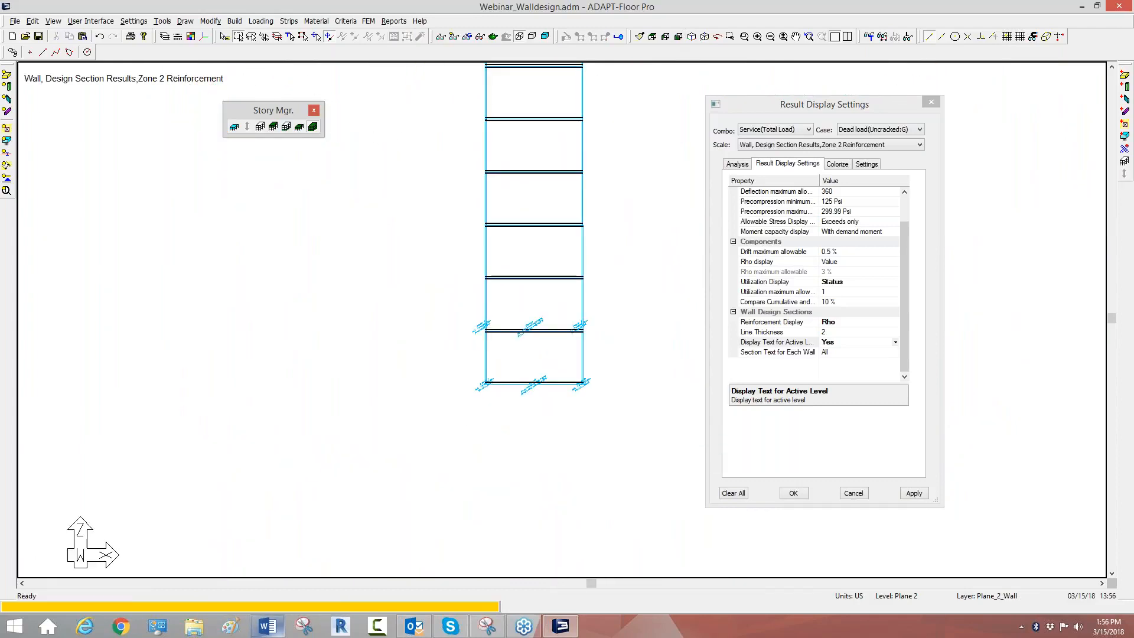
scroll(504, 441, up, 2)
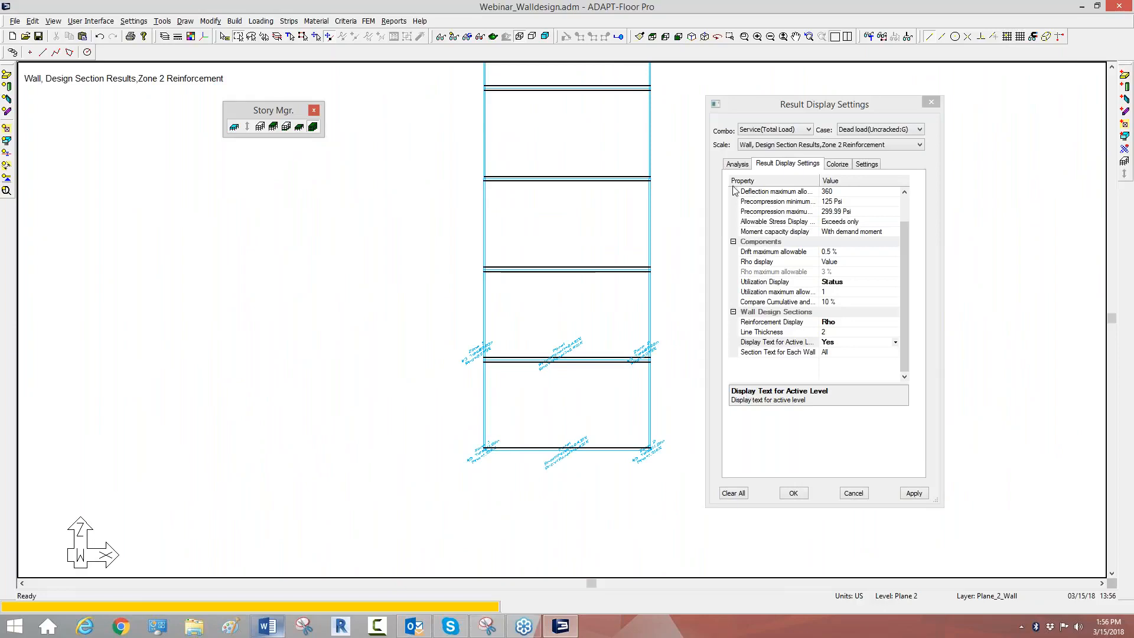
click(736, 164)
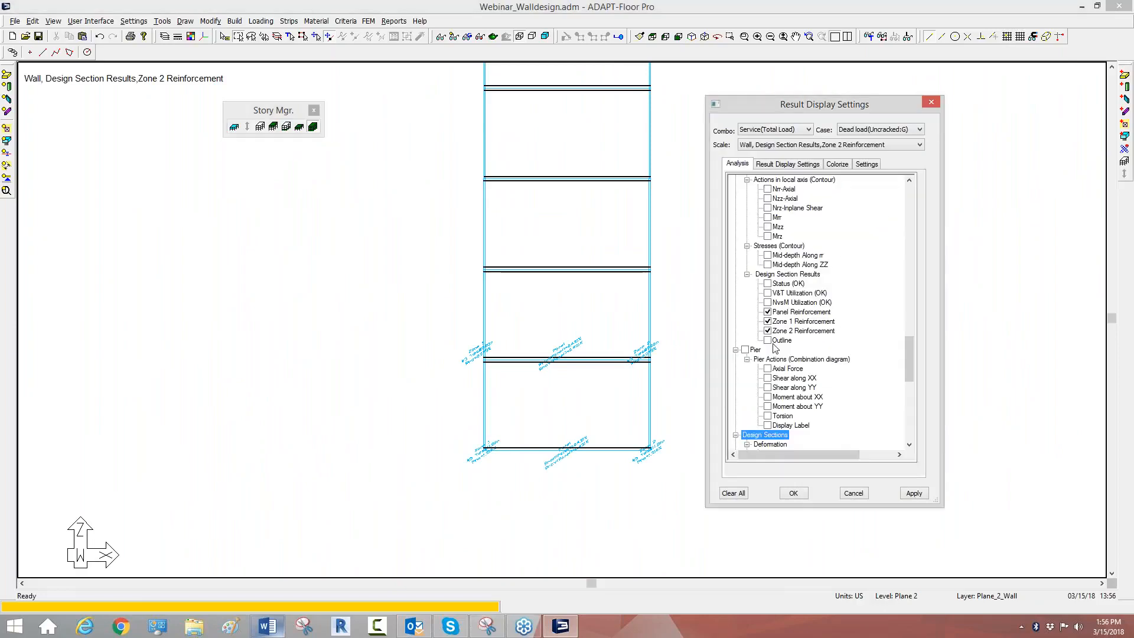
click(771, 313)
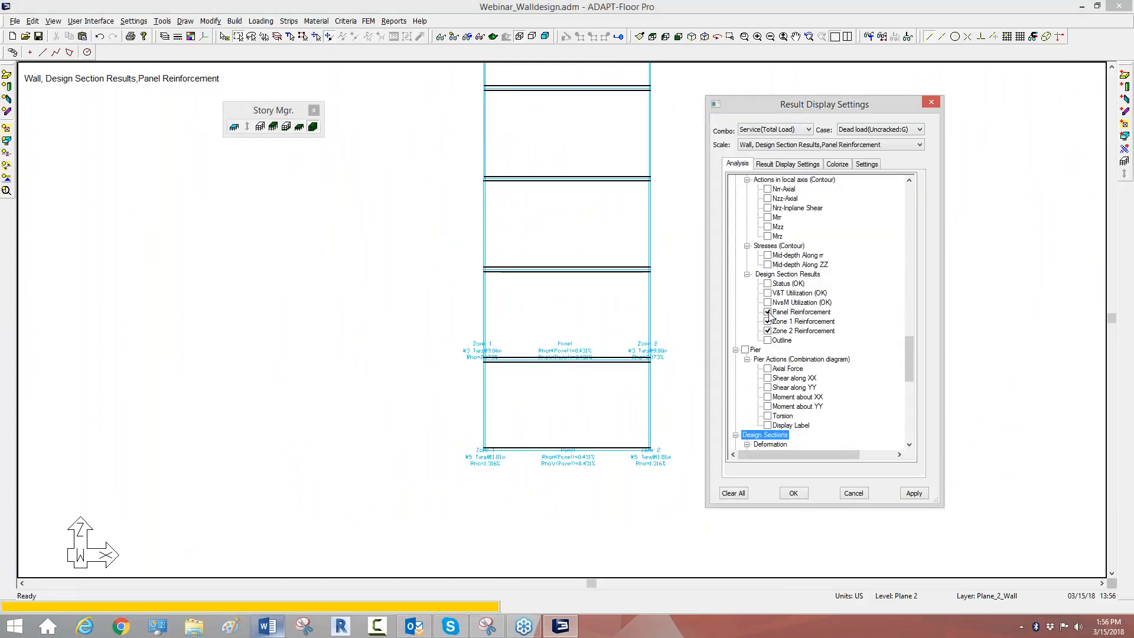
Step: Set Display Text for Active Level to No and apply it to label the wall sections at every level
click(783, 165)
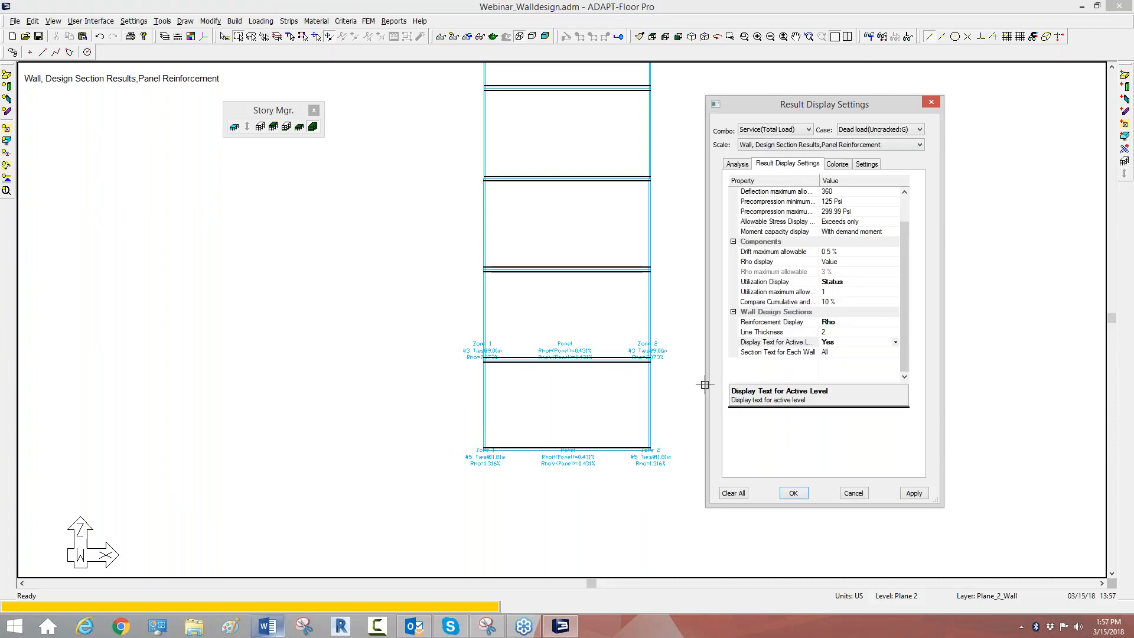
click(827, 343)
click(827, 359)
click(914, 494)
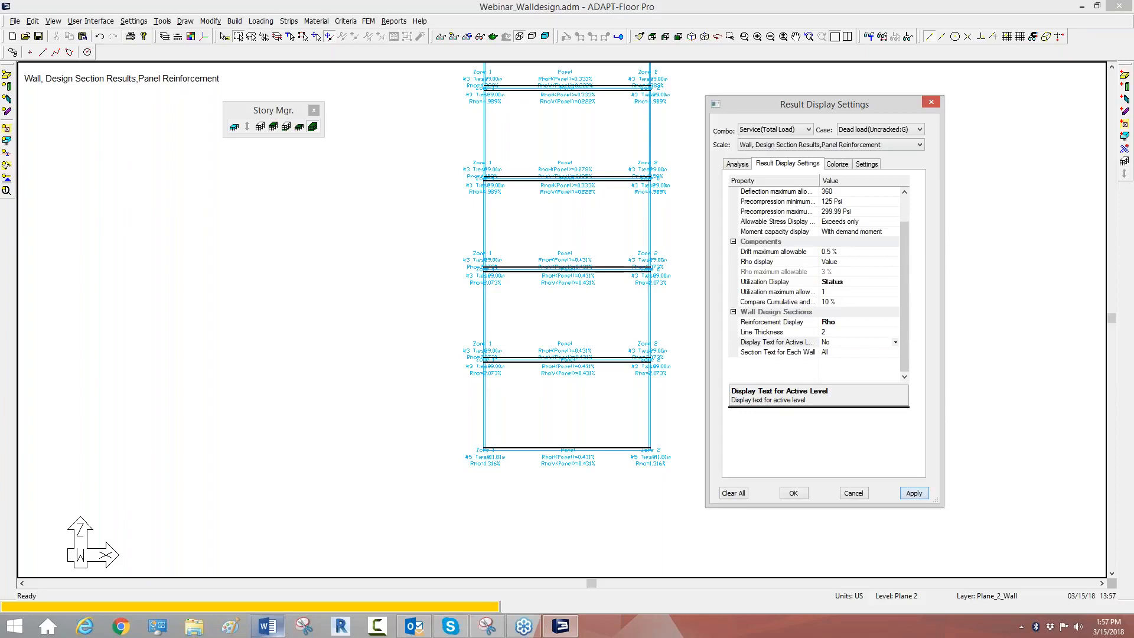
scroll(522, 306, down, 1)
scroll(523, 313, down, 1)
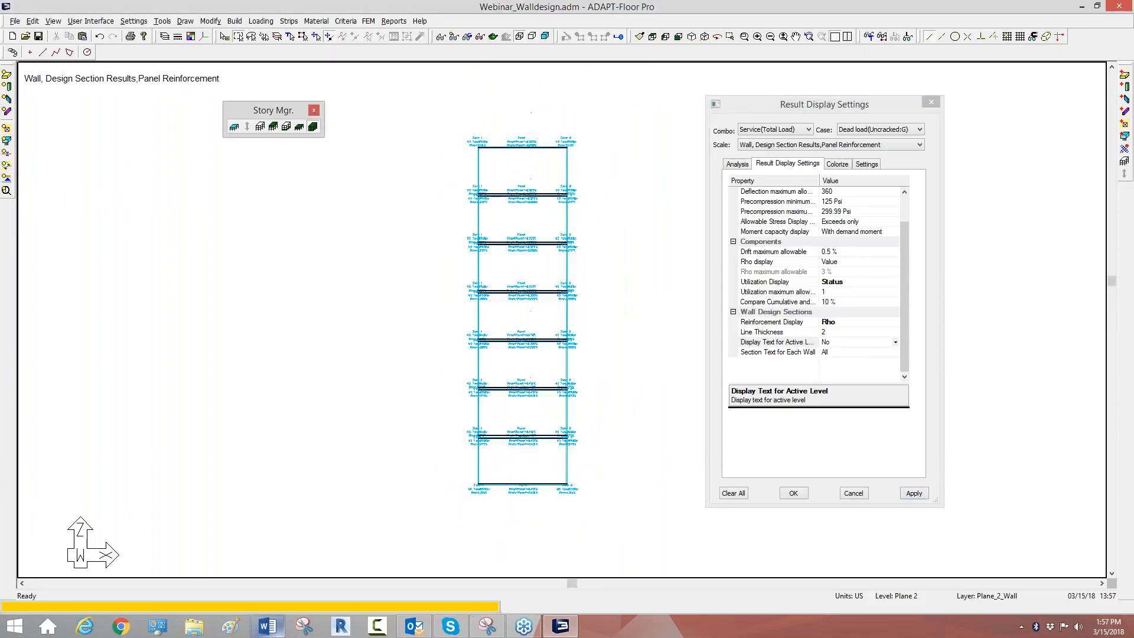
scroll(508, 388, up, 2)
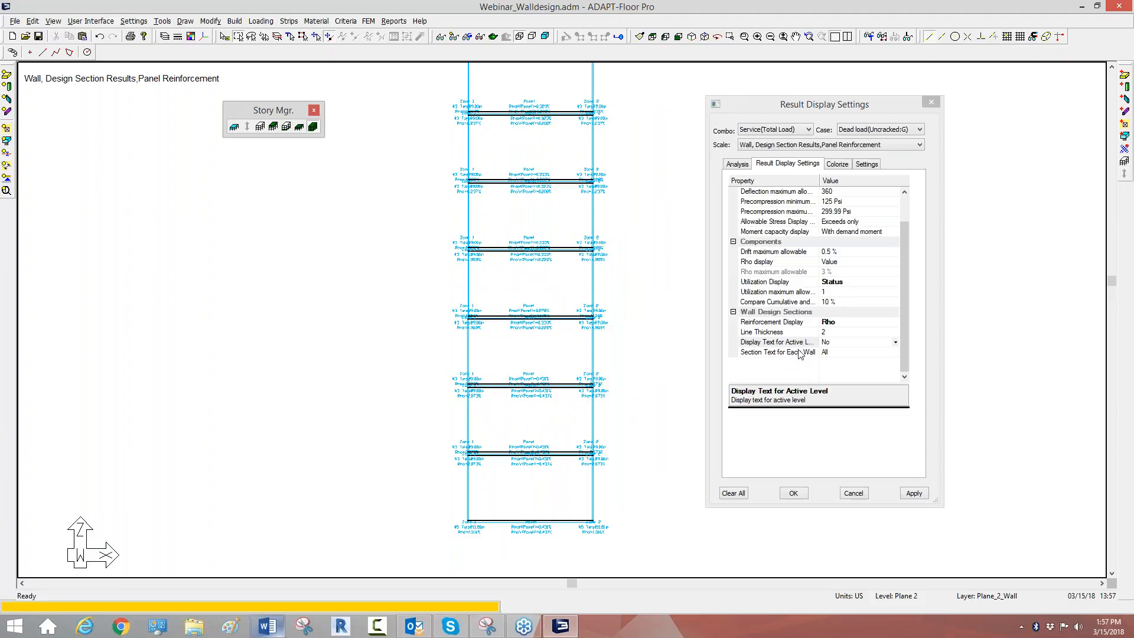
Step: Try another Section Text for Each Wall option, then apply Bottom and inspect the labels along the wall stack
click(824, 354)
click(831, 370)
click(913, 493)
click(837, 352)
click(841, 381)
click(910, 496)
click(499, 269)
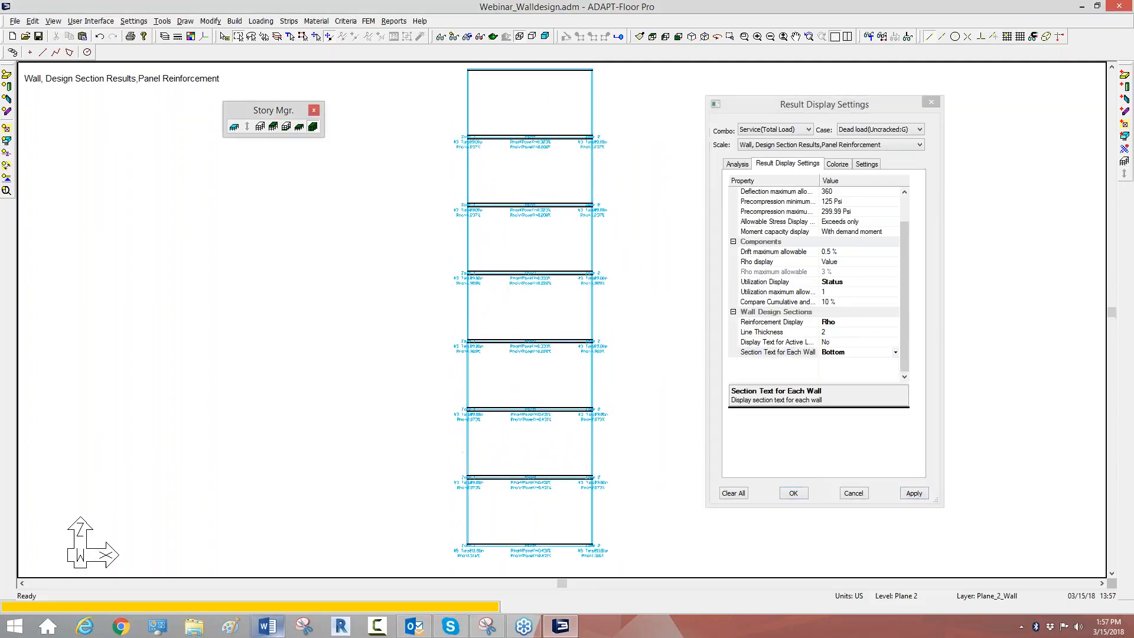
scroll(449, 494, up, 5)
scroll(478, 272, down, 2)
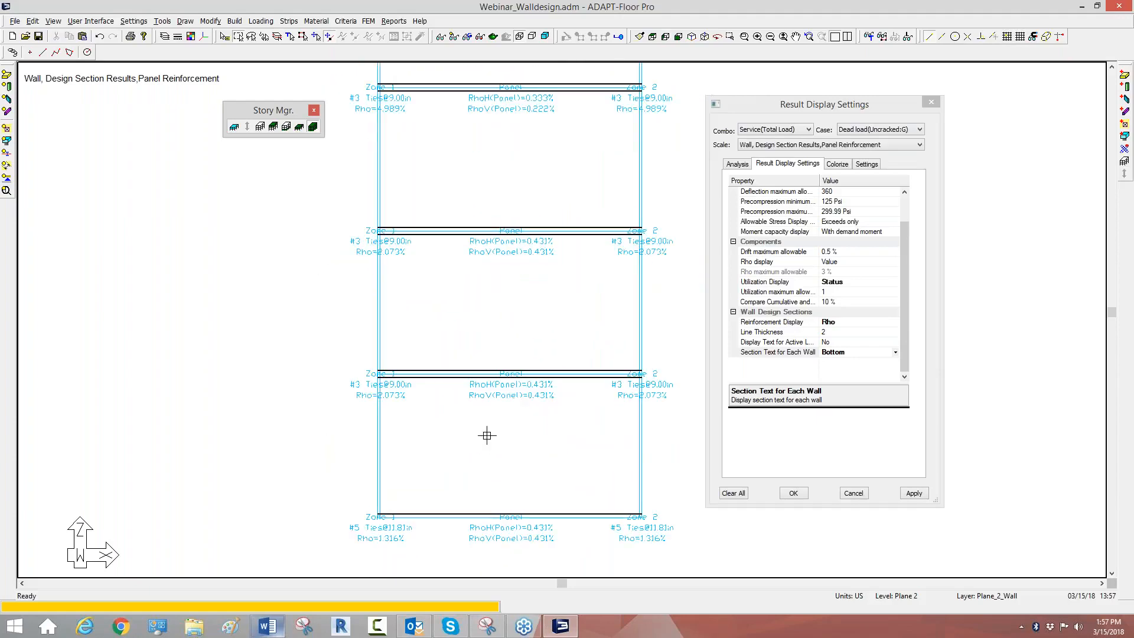
scroll(483, 379, down, 3)
scroll(537, 482, down, 4)
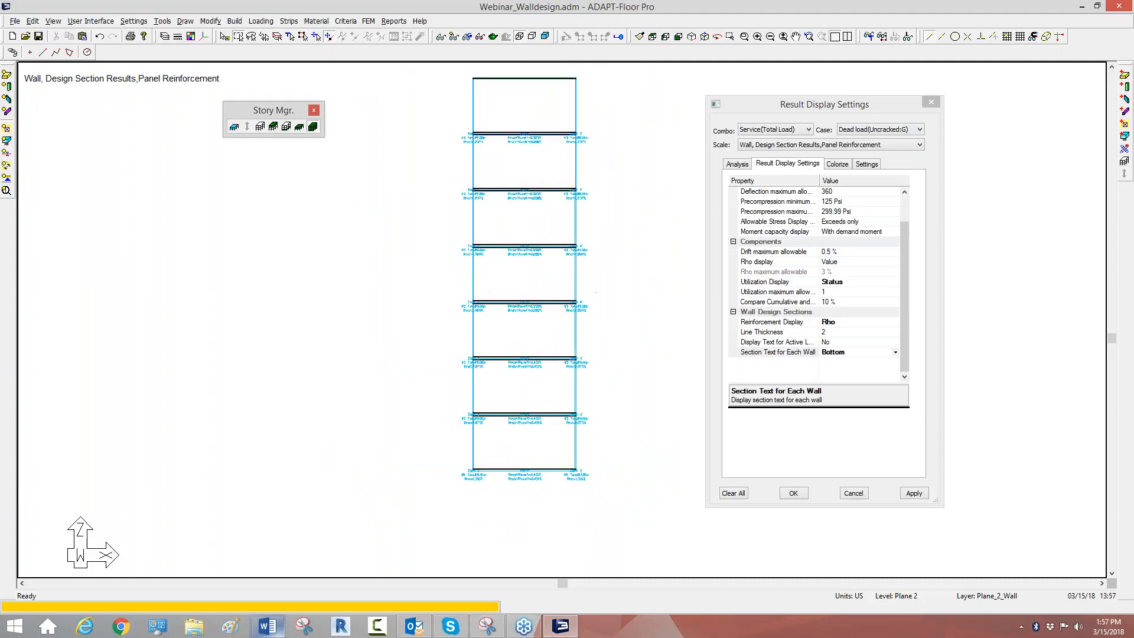
Step: Colorize the wall design sections by Thickness and inspect the isolated wall in an isometric view
click(834, 165)
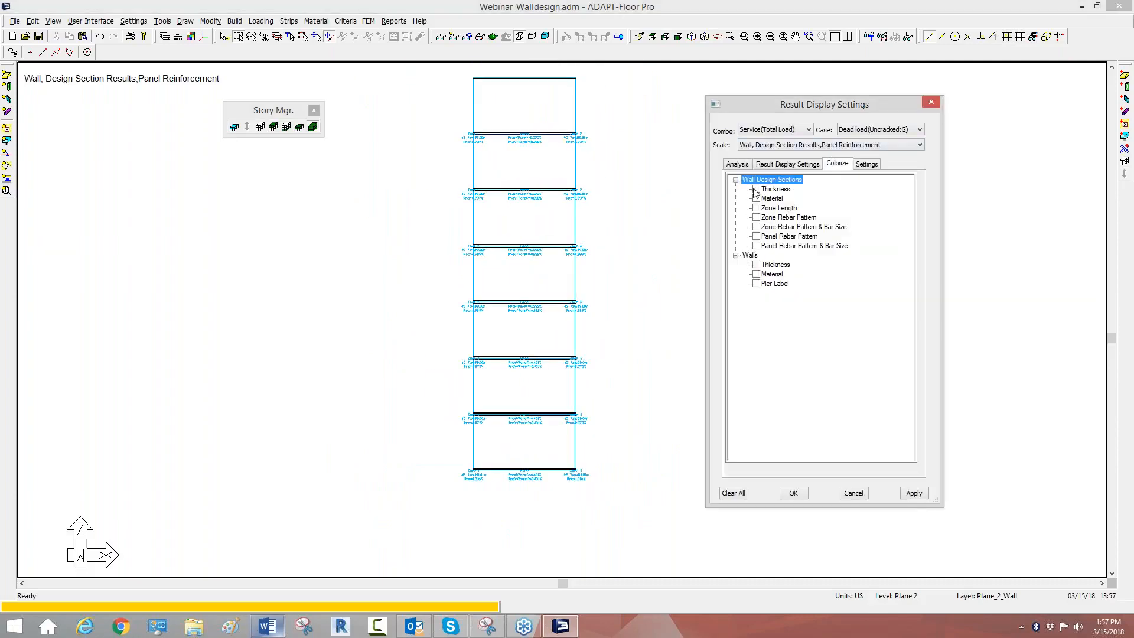
click(757, 189)
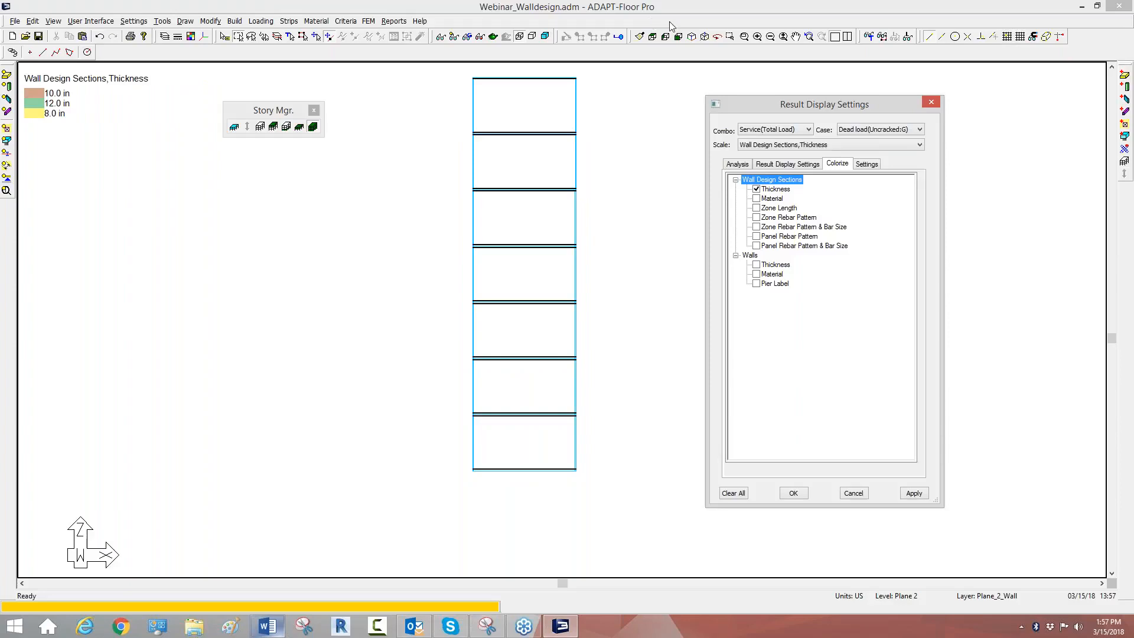
click(691, 37)
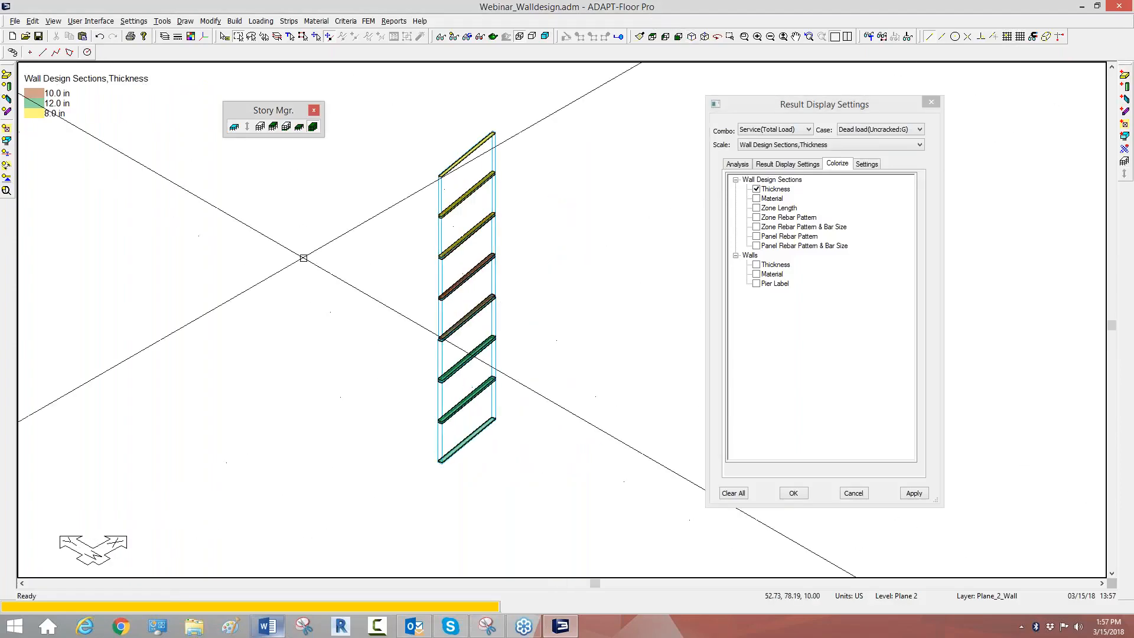
scroll(427, 499, up, 2)
scroll(430, 522, down, 1)
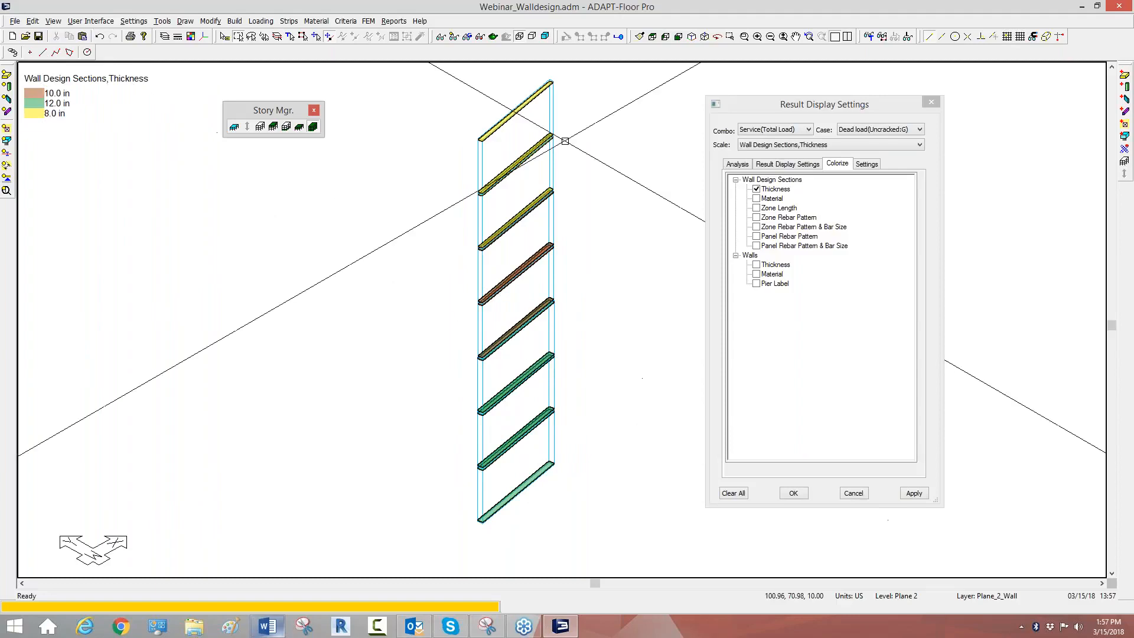
Step: Colorize the wall design sections in turn by Material, Zone Length, Zone Rebar Pattern, and Zone Rebar Pattern & Bar Size
click(757, 198)
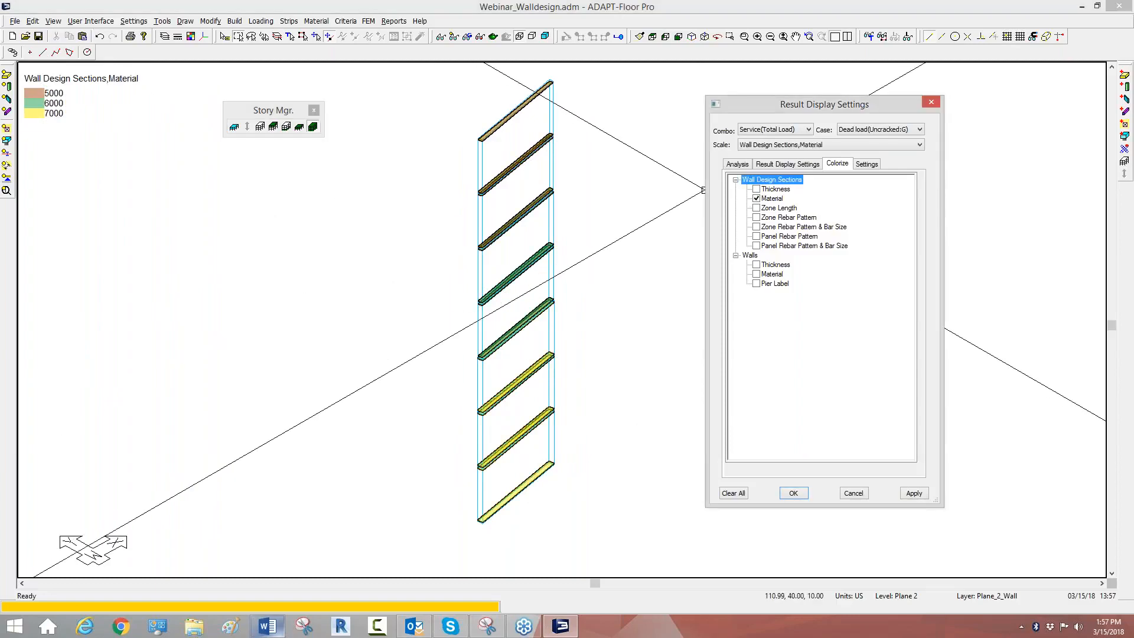
click(757, 208)
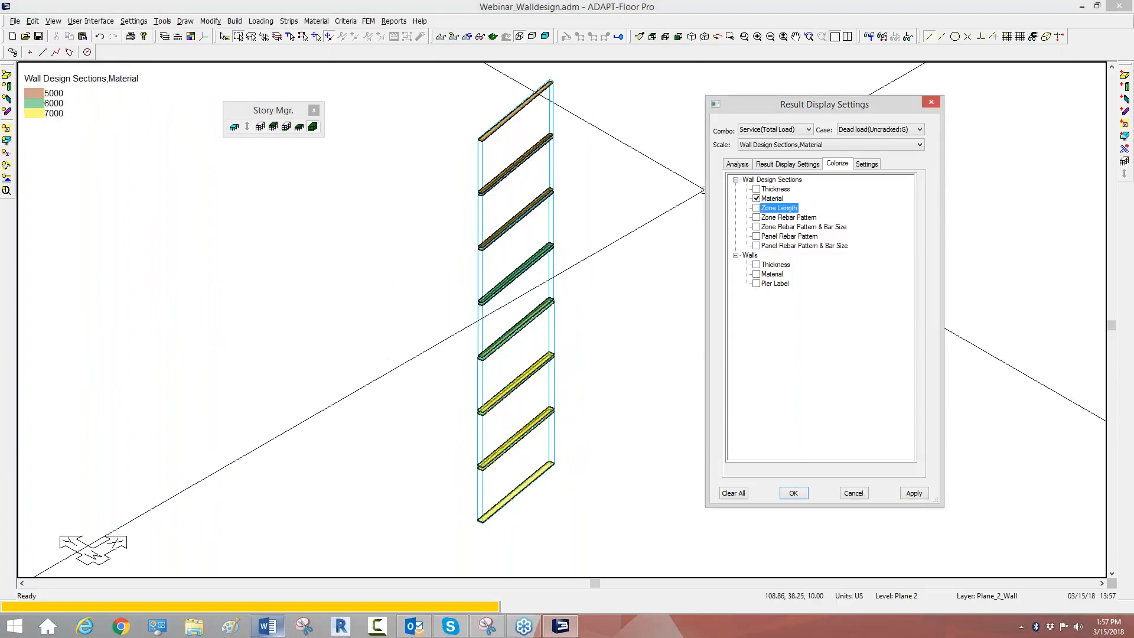
click(757, 217)
click(757, 227)
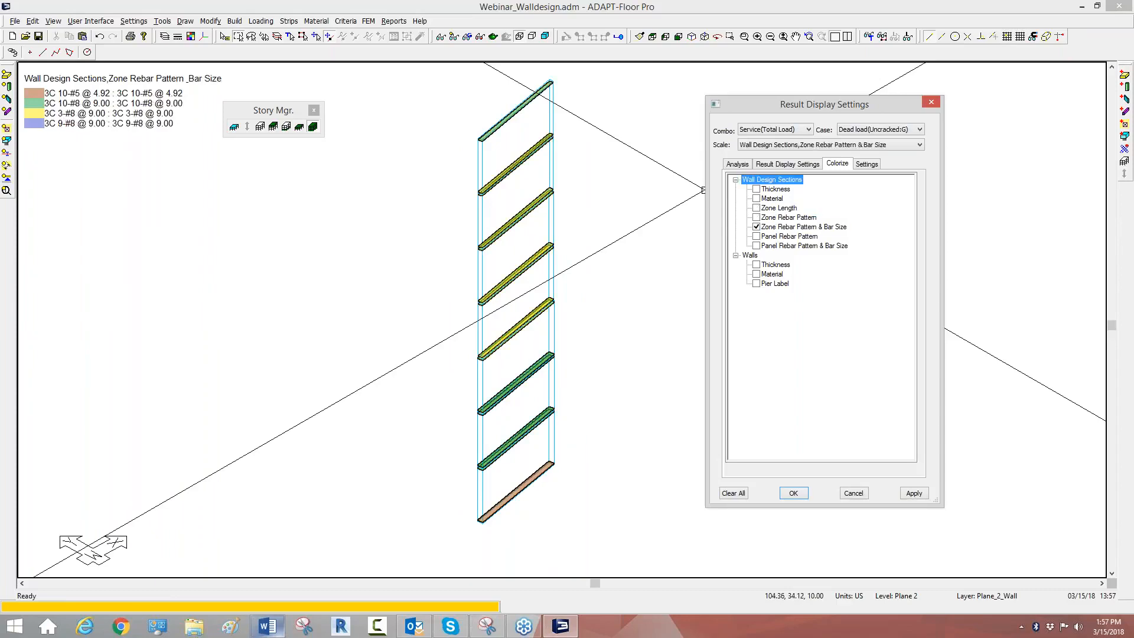
Step: Colorize the wall design sections by Panel Rebar Pattern and by Panel Rebar Pattern & Bar Size, then clear the coloring
click(757, 236)
click(756, 246)
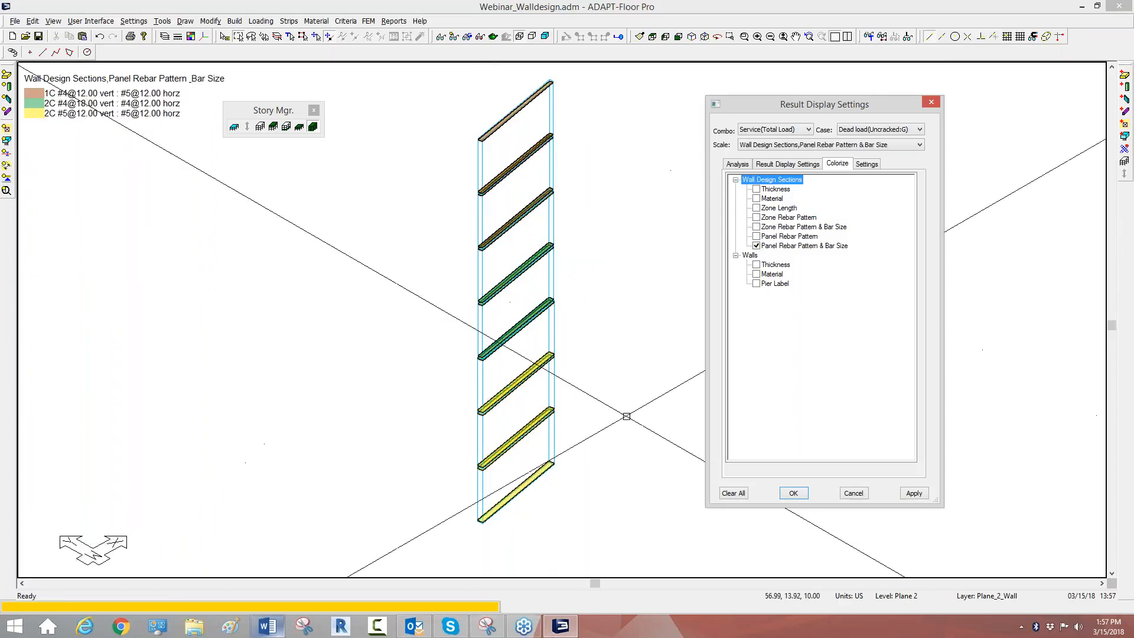
scroll(525, 311, down, 2)
scroll(504, 344, up, 4)
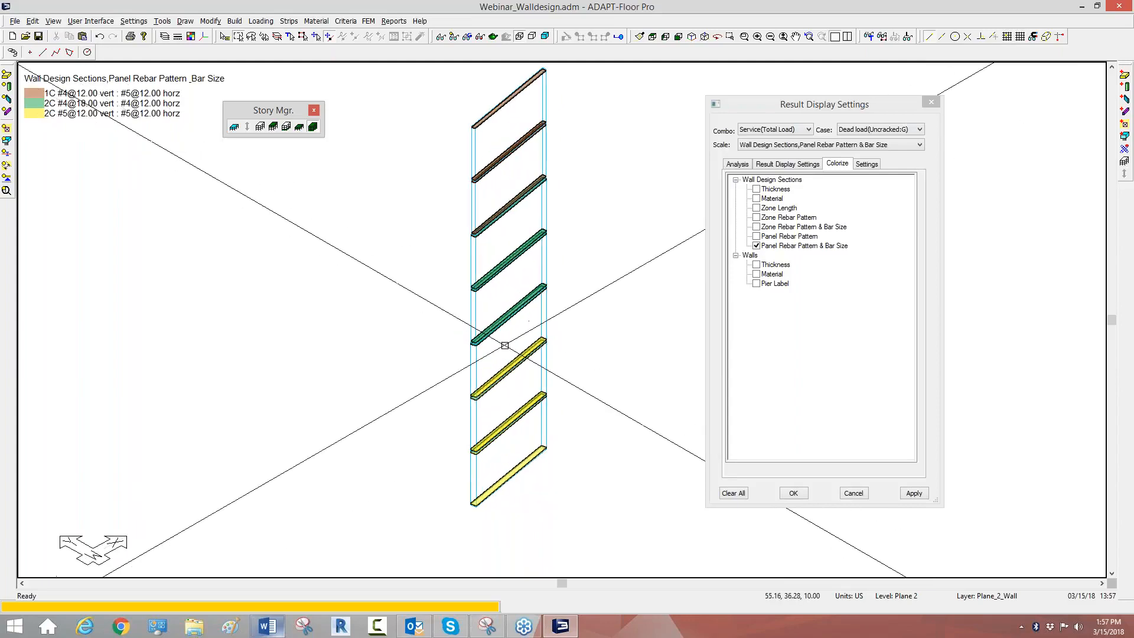
scroll(491, 349, down, 2)
scroll(444, 299, up, 1)
middle_drag(466, 194, 466, 217)
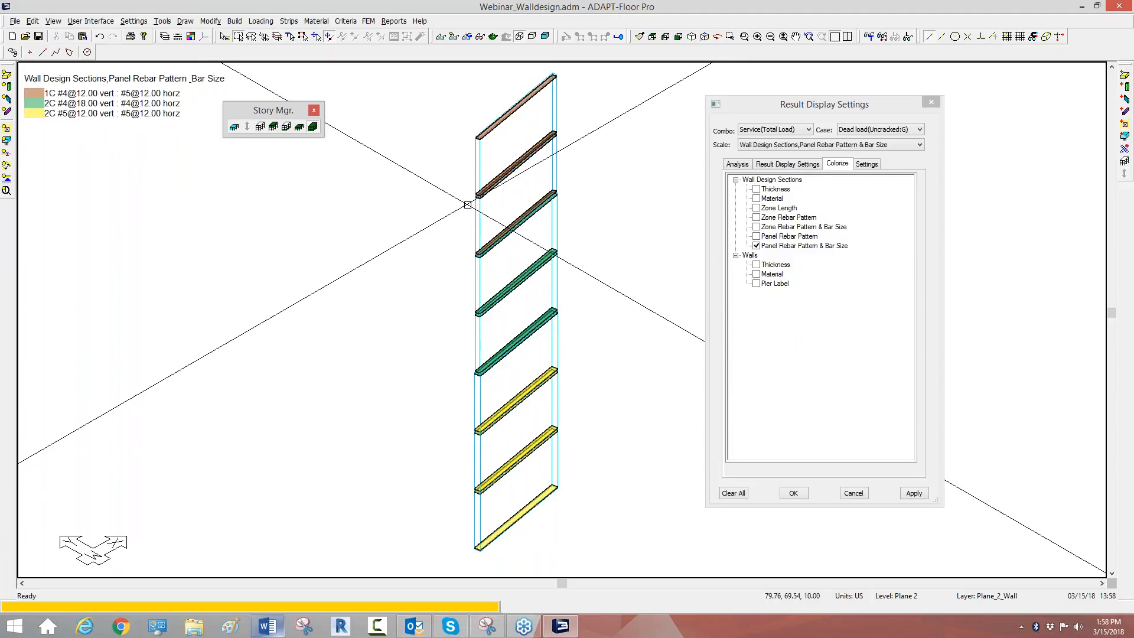
click(757, 246)
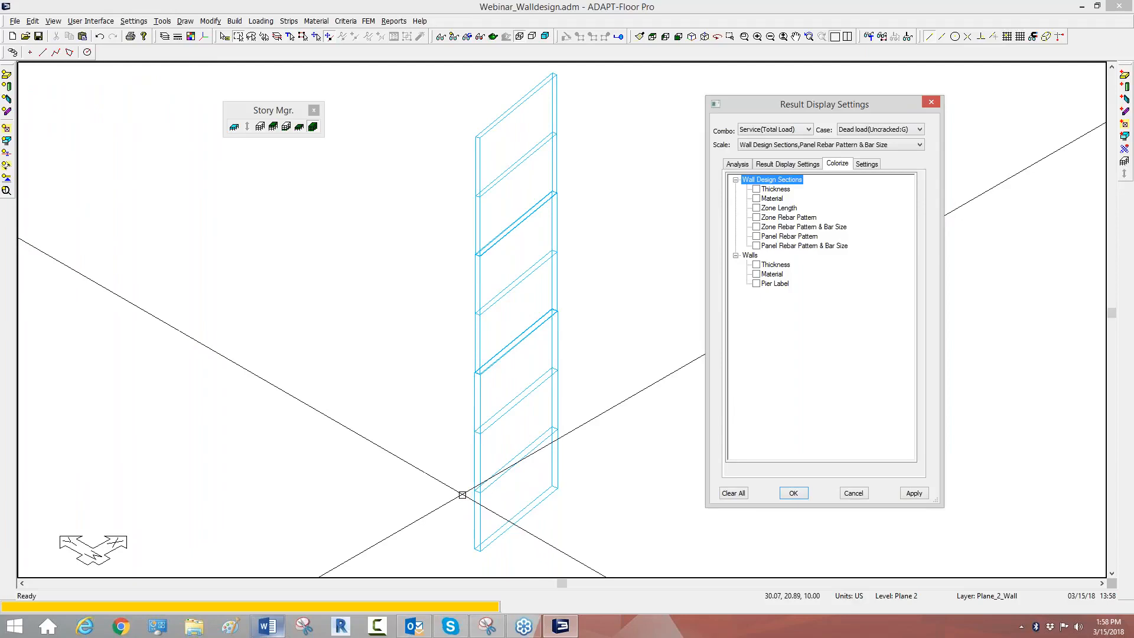
Step: Set the thickness of the two lowest walls in the isolated wall stack to 16 in
double_click(475, 463)
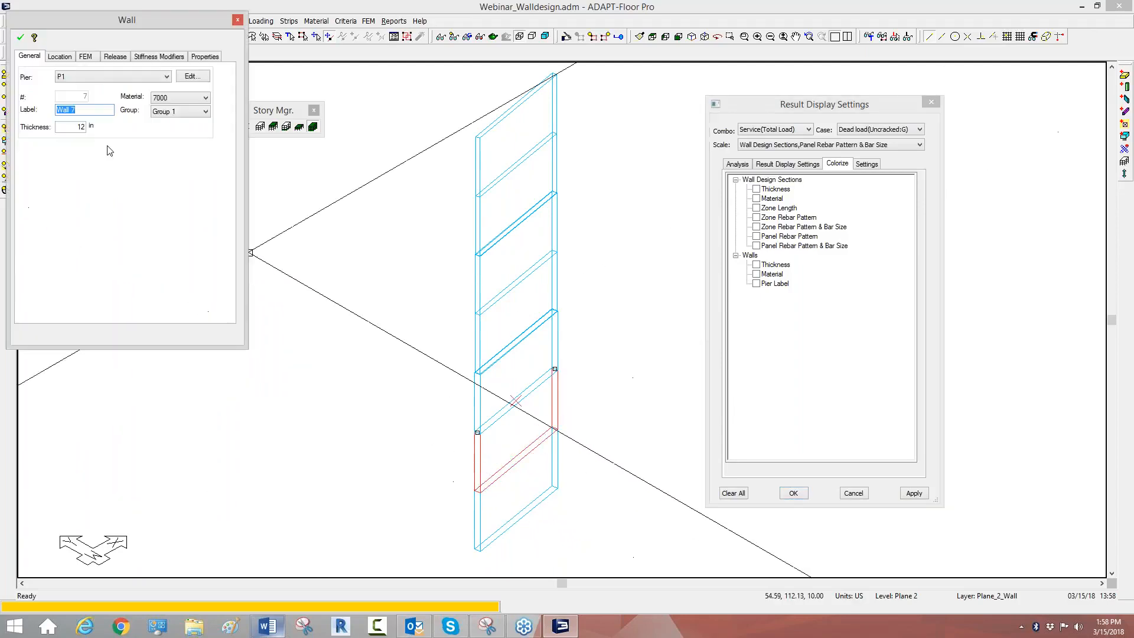
double_click(74, 128)
click(22, 39)
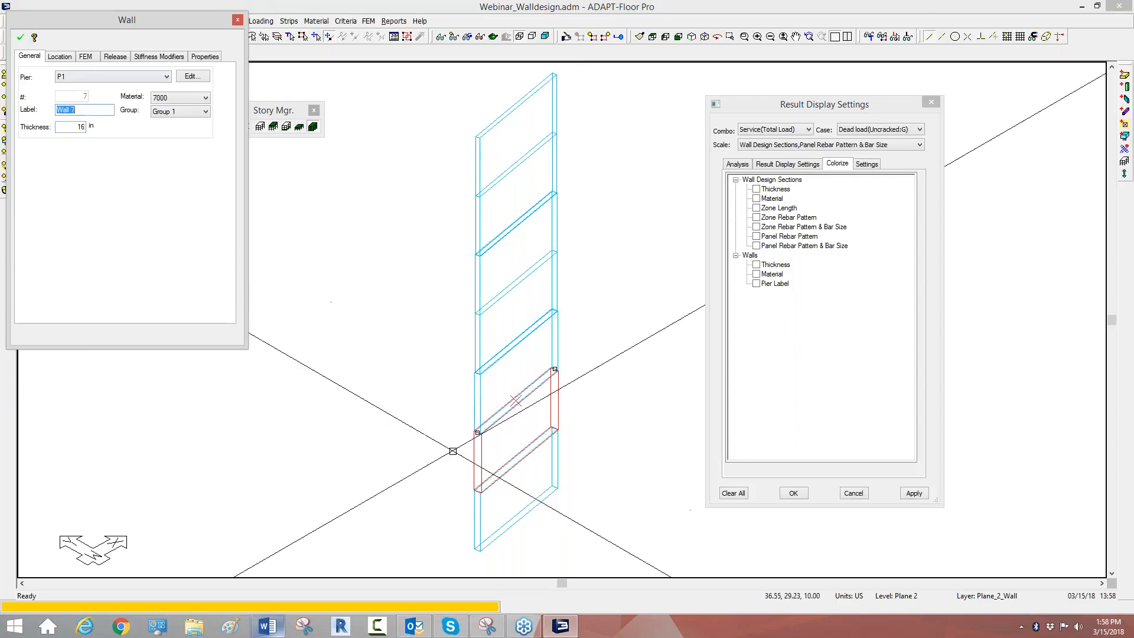
double_click(473, 507)
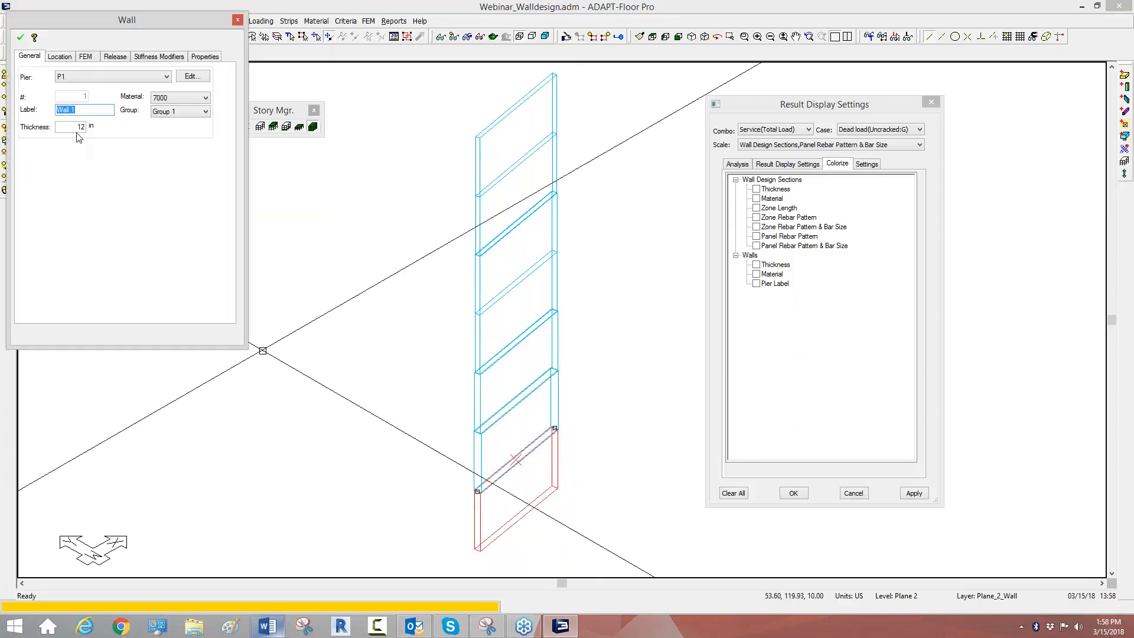
double_click(74, 127)
text(16)
click(21, 38)
click(355, 248)
middle_drag(363, 282, 387, 216)
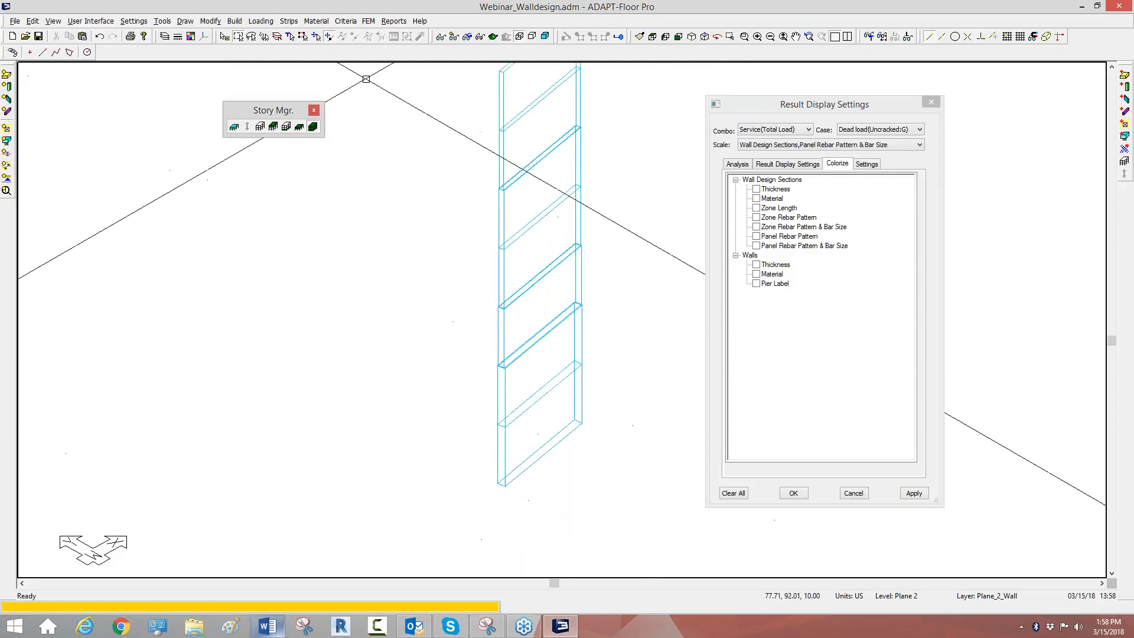
Step: Check the reinforcement section and design parameters of P1 section L1_Bot_1 in Wall Design, and close the dialog
click(369, 20)
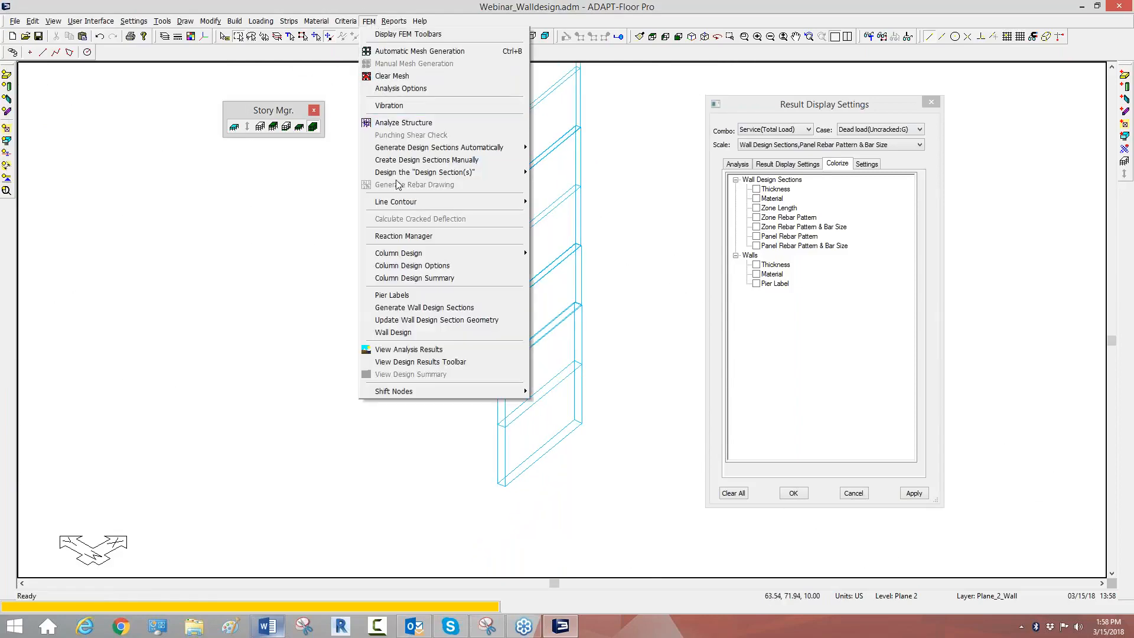
click(396, 332)
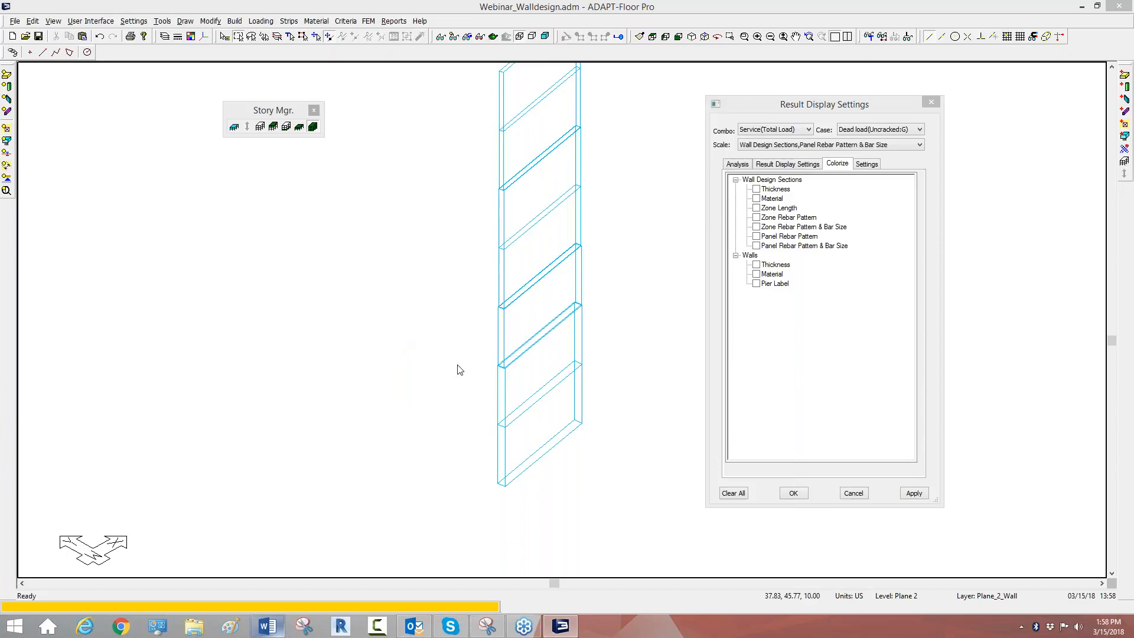
drag(416, 269, 416, 155)
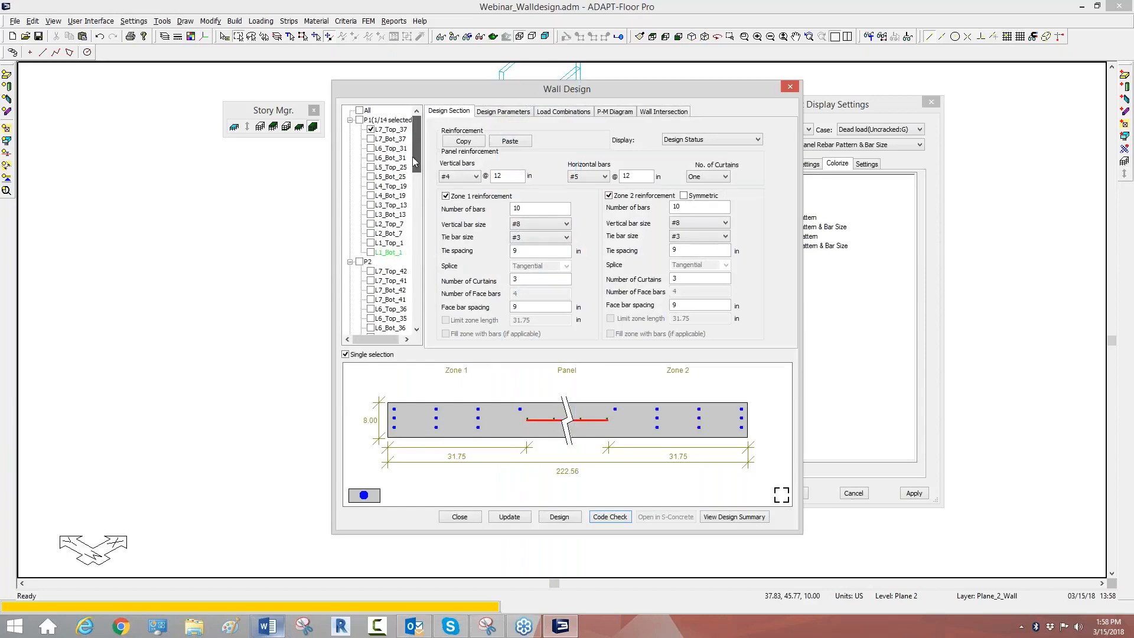
click(371, 253)
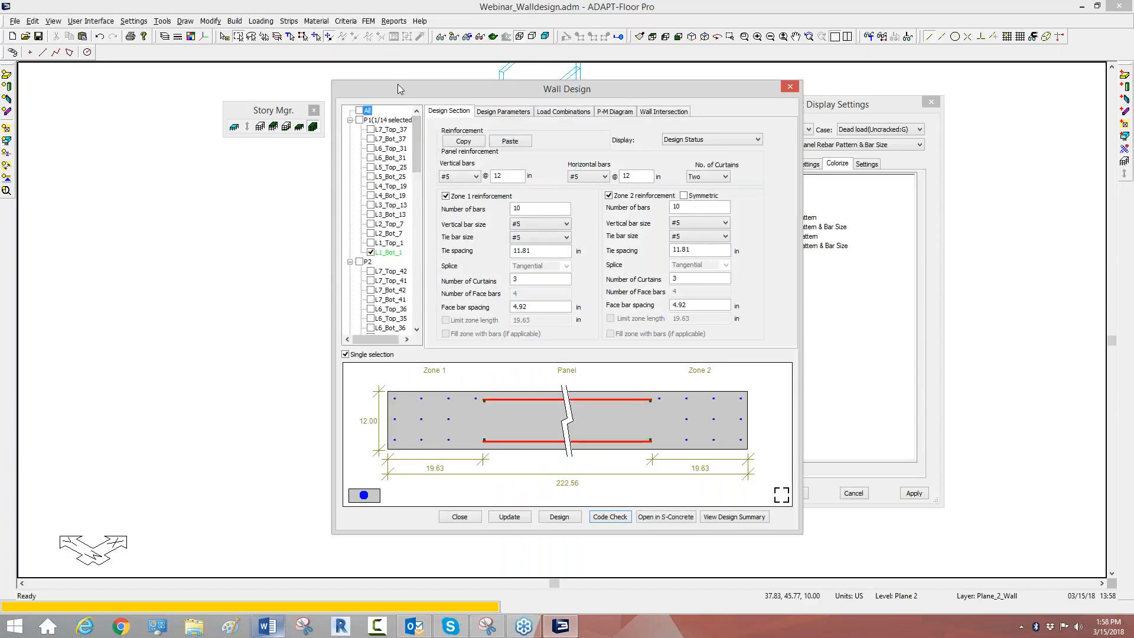
drag(516, 83, 841, 64)
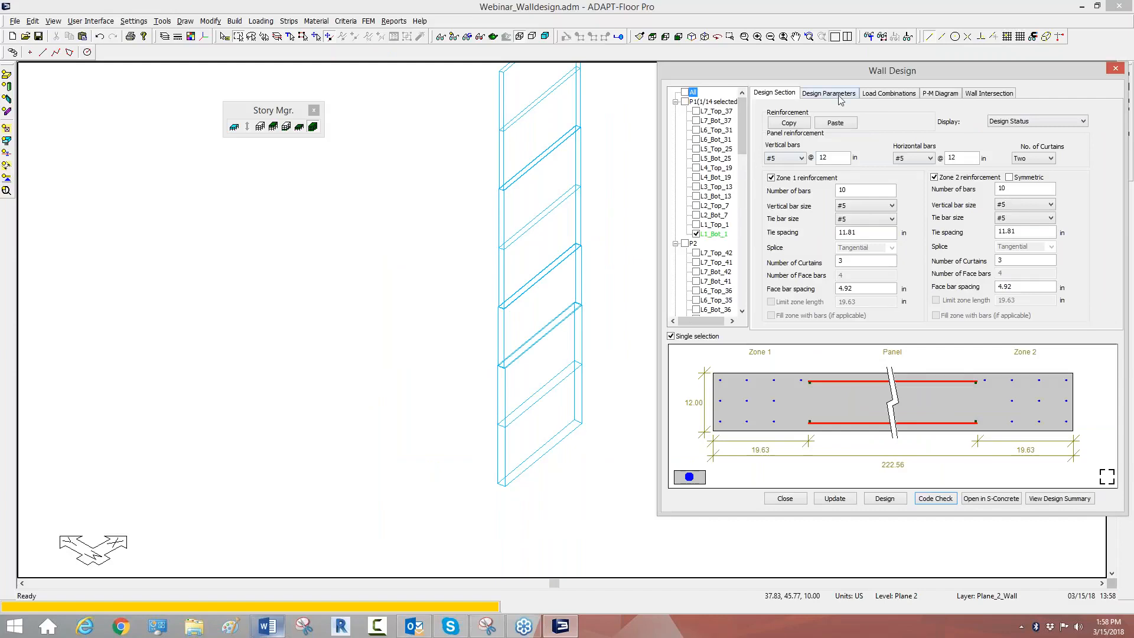
drag(836, 69, 793, 69)
click(785, 93)
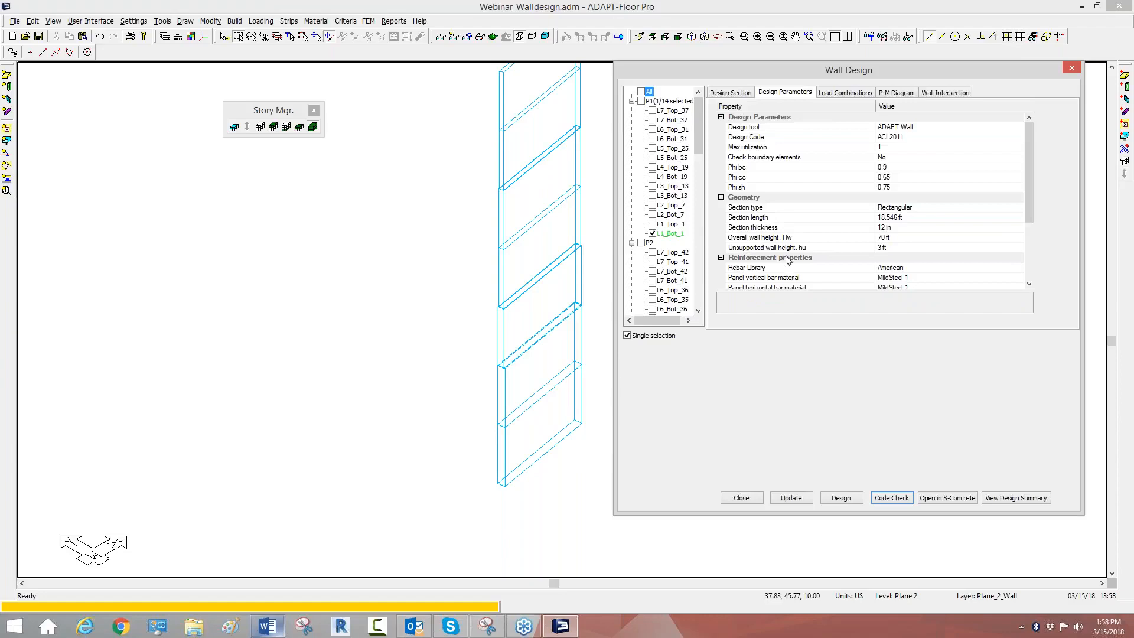
drag(984, 75, 834, 88)
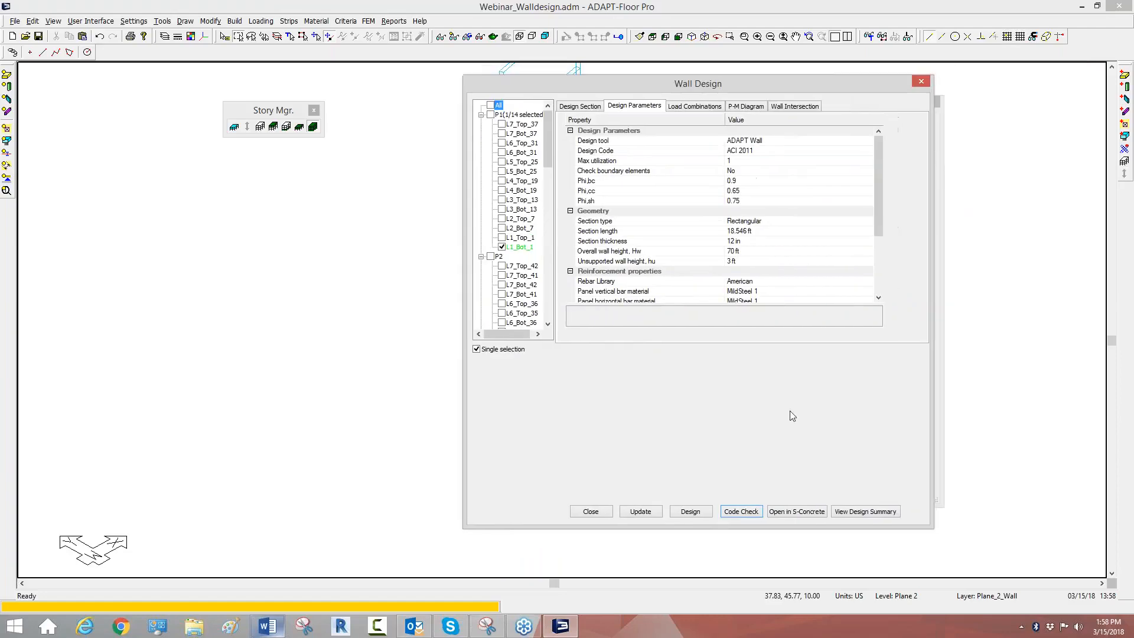
click(591, 511)
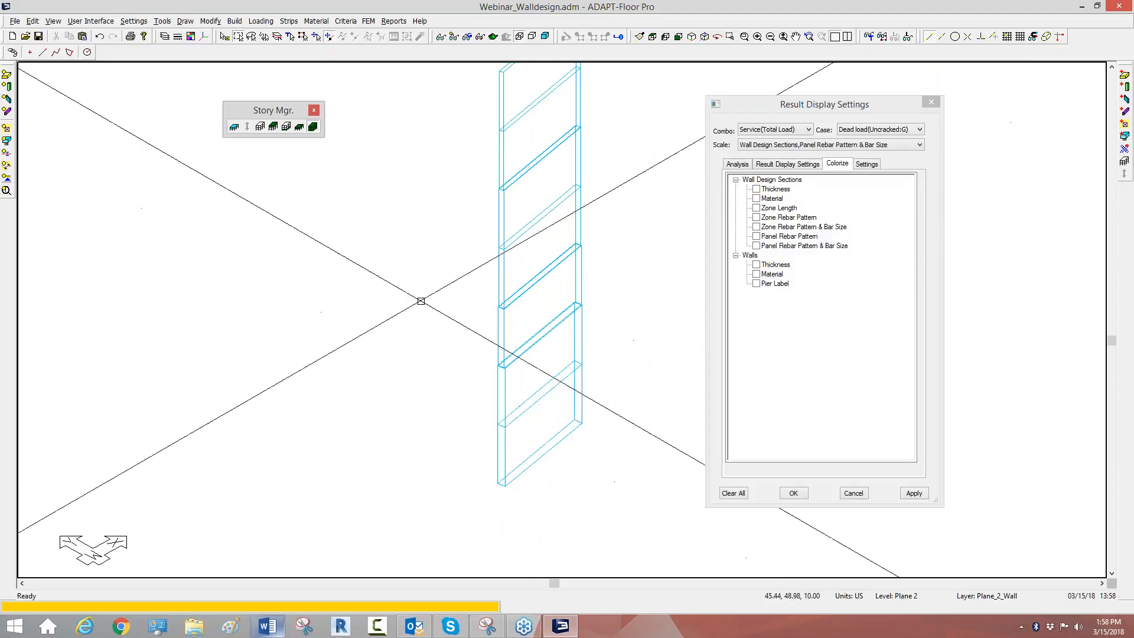
Step: Update the wall design section geometry and select P1 section L1_Bot_1 again in Wall Design
click(369, 22)
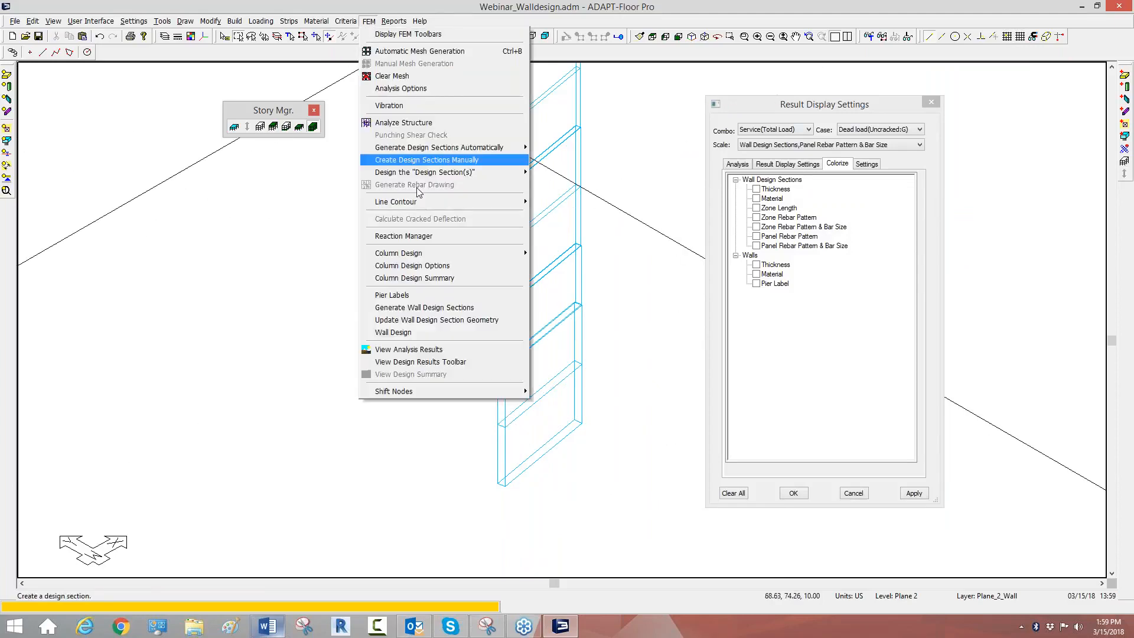
click(437, 319)
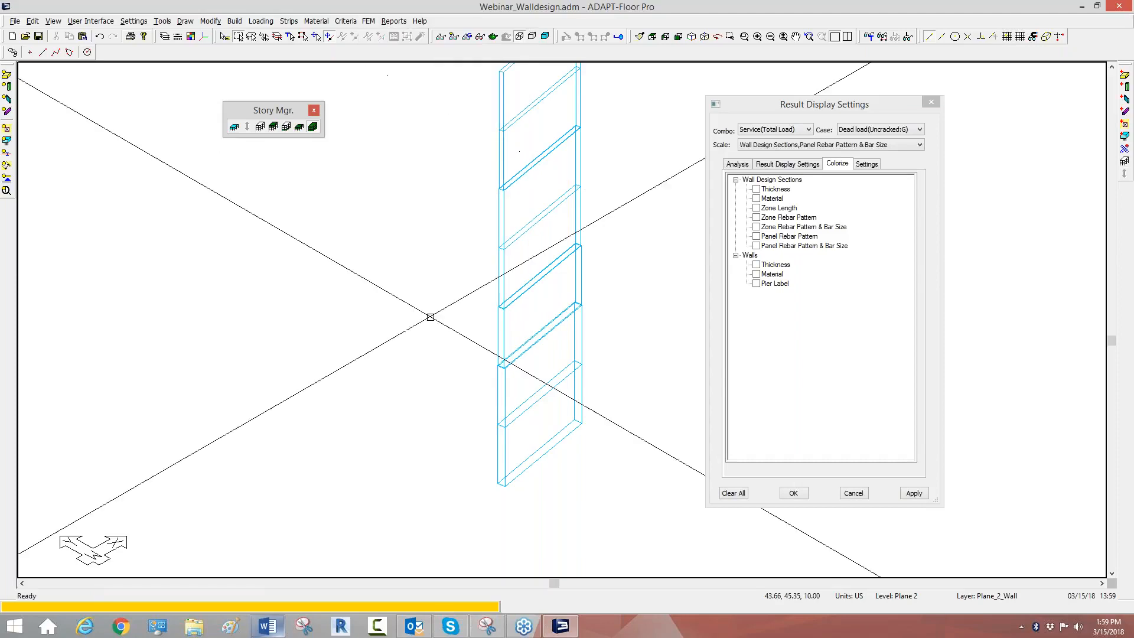
click(369, 22)
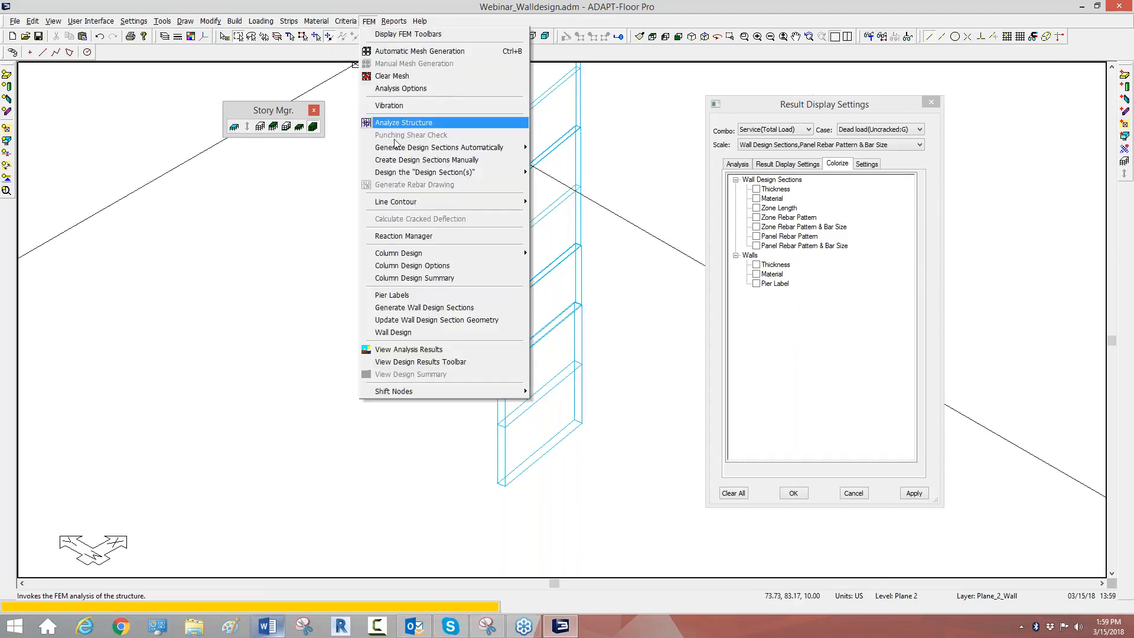
click(408, 333)
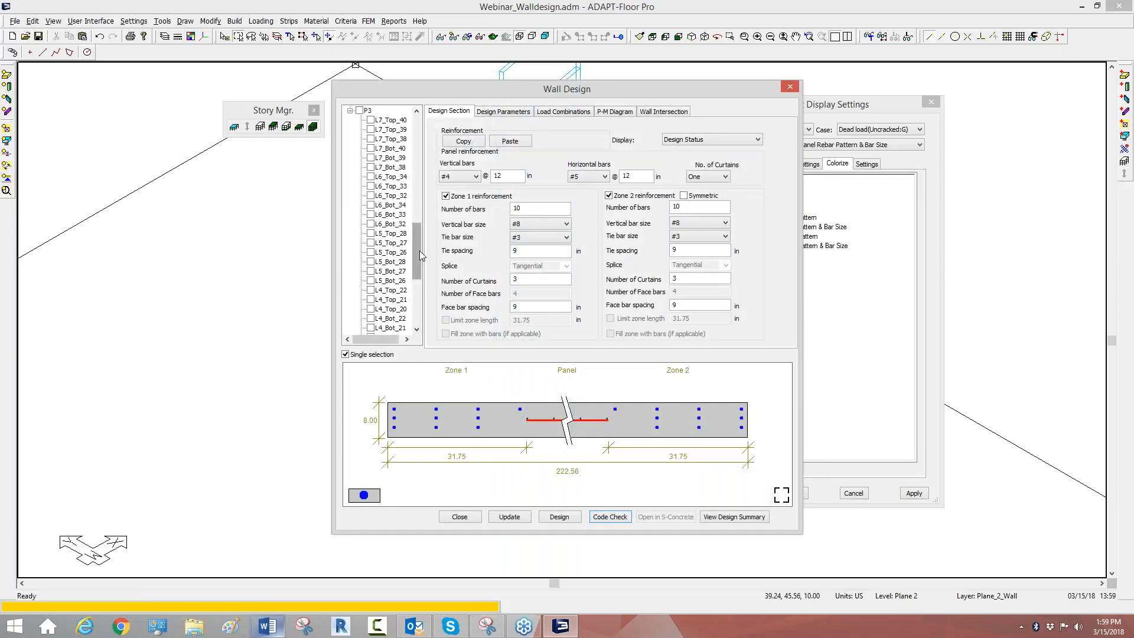
scroll(425, 193, up, 10)
click(372, 252)
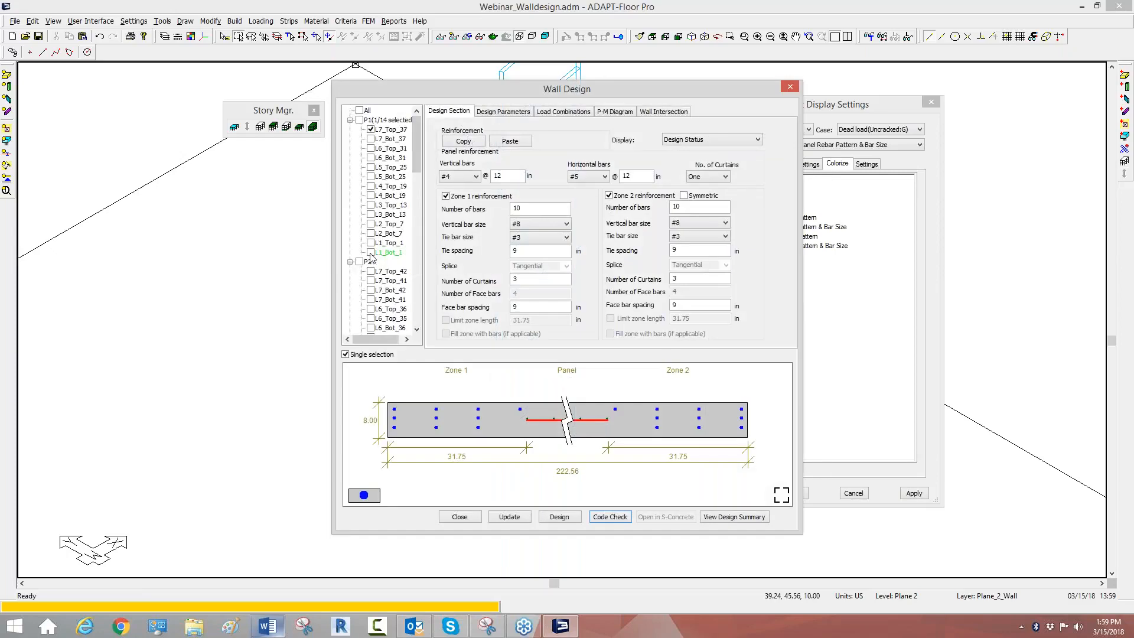
Step: Review the geometry, reinforcement properties and design constraints in L1_Bot_1's design parameters, and close Wall Design
click(518, 112)
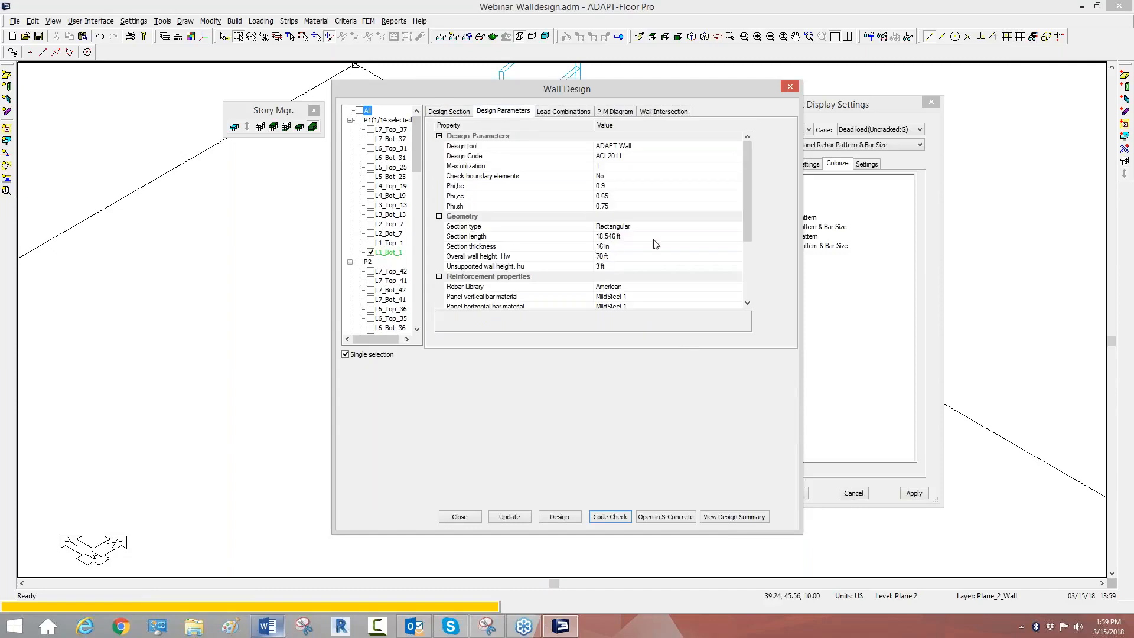
drag(746, 198, 742, 133)
drag(745, 169, 747, 218)
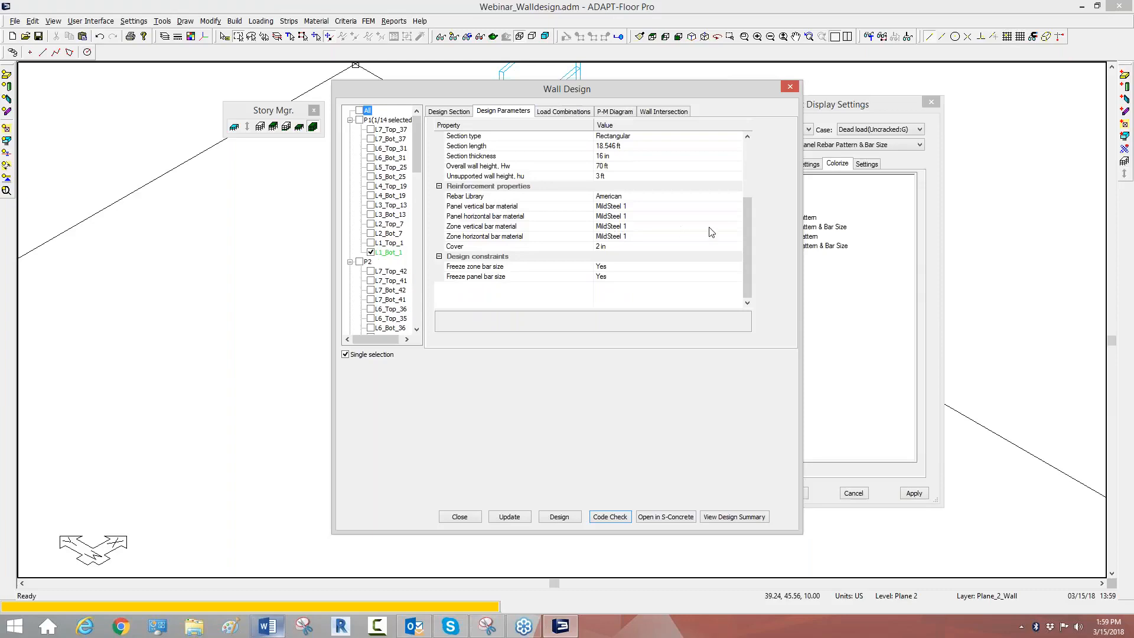
drag(743, 241, 662, 173)
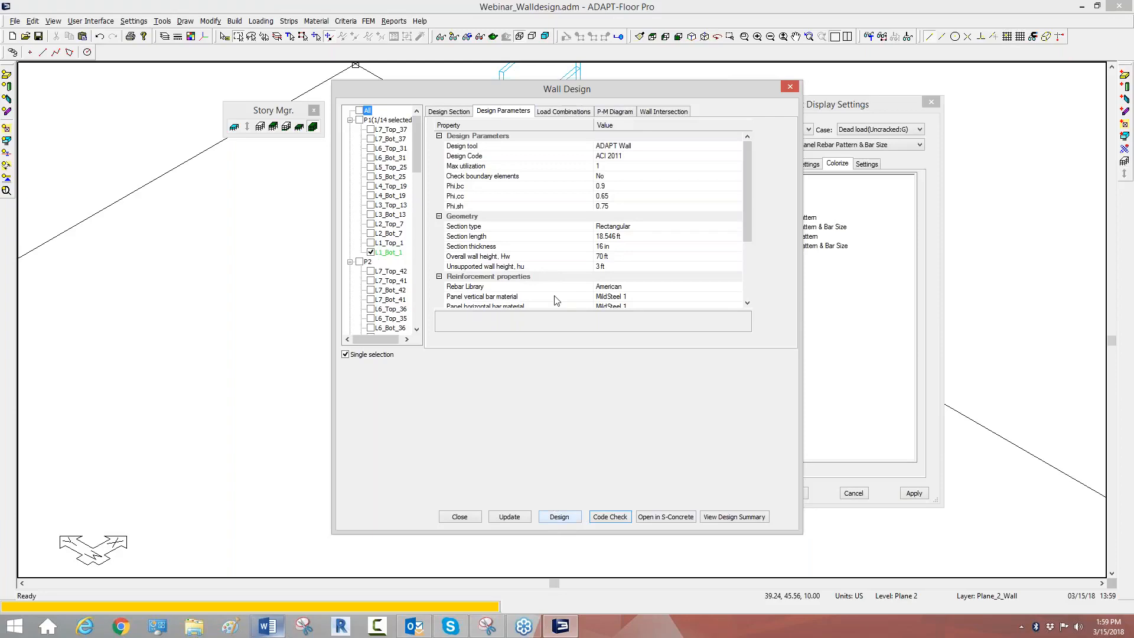
click(467, 518)
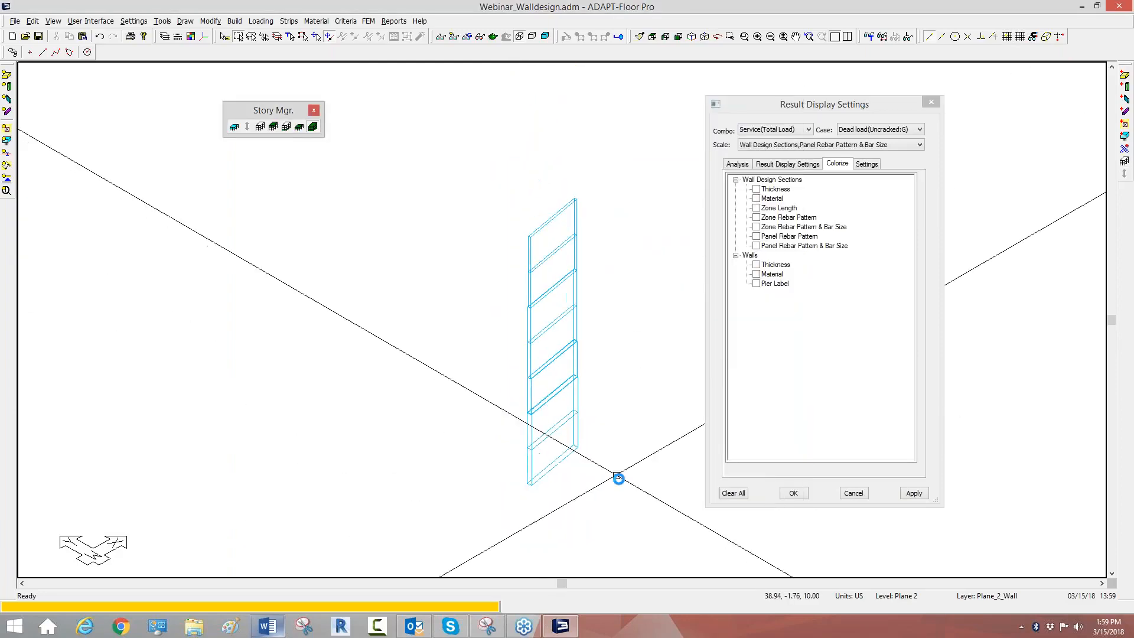
Step: Export the Wall Design Sections XLS report and open the generated workbook in Excel
scroll(600, 281, up, 1)
scroll(486, 311, down, 2)
scroll(493, 329, up, 1)
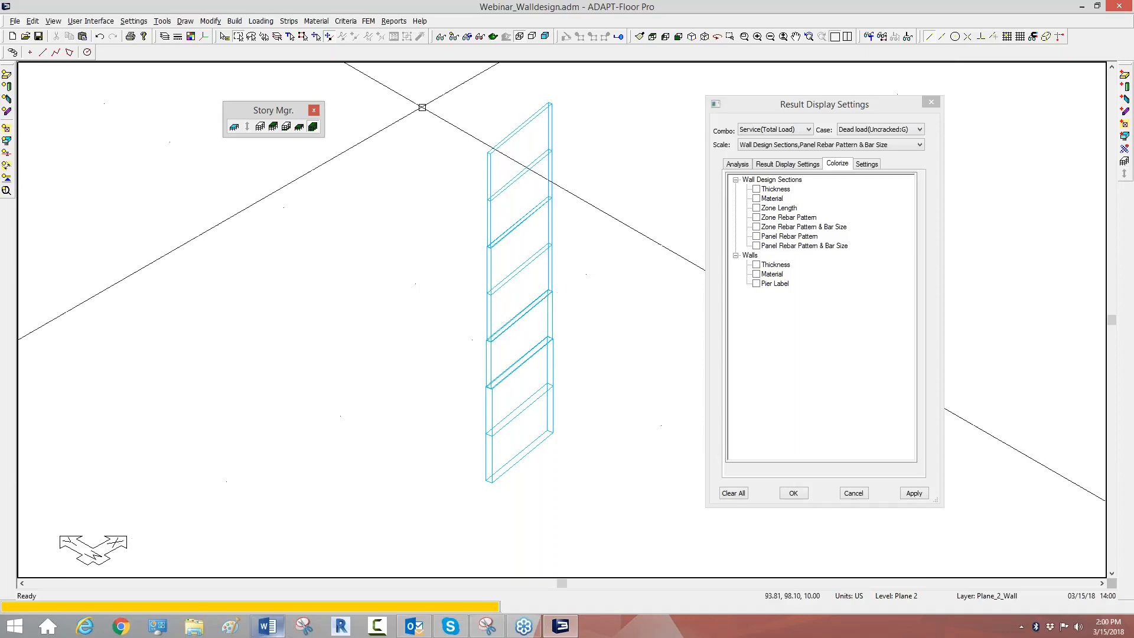
click(394, 21)
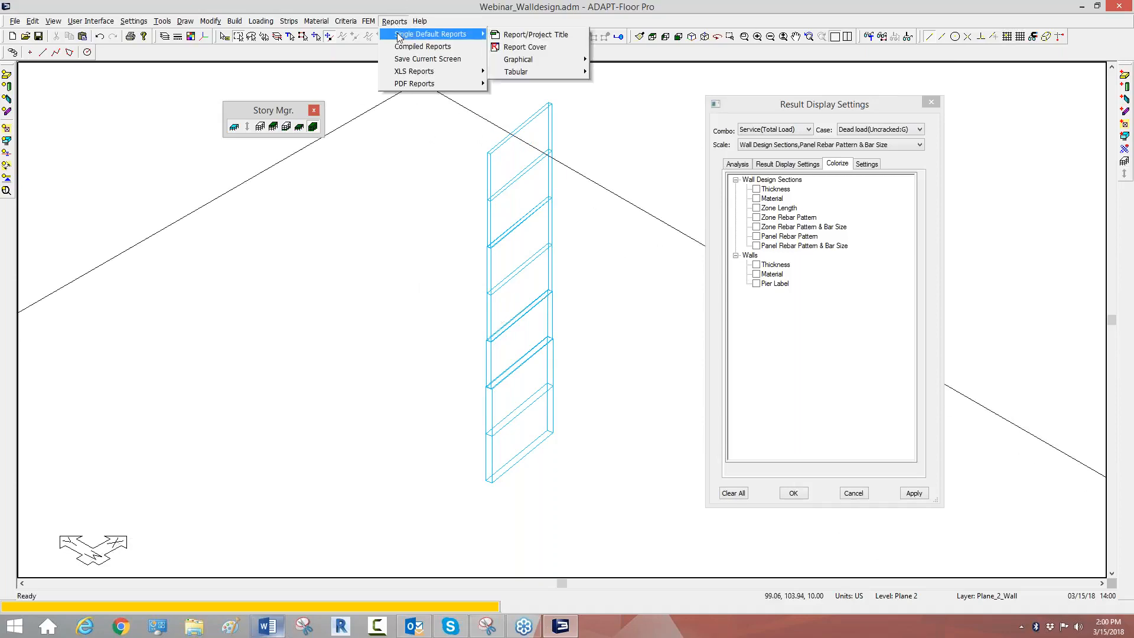
mouse_move(449, 74)
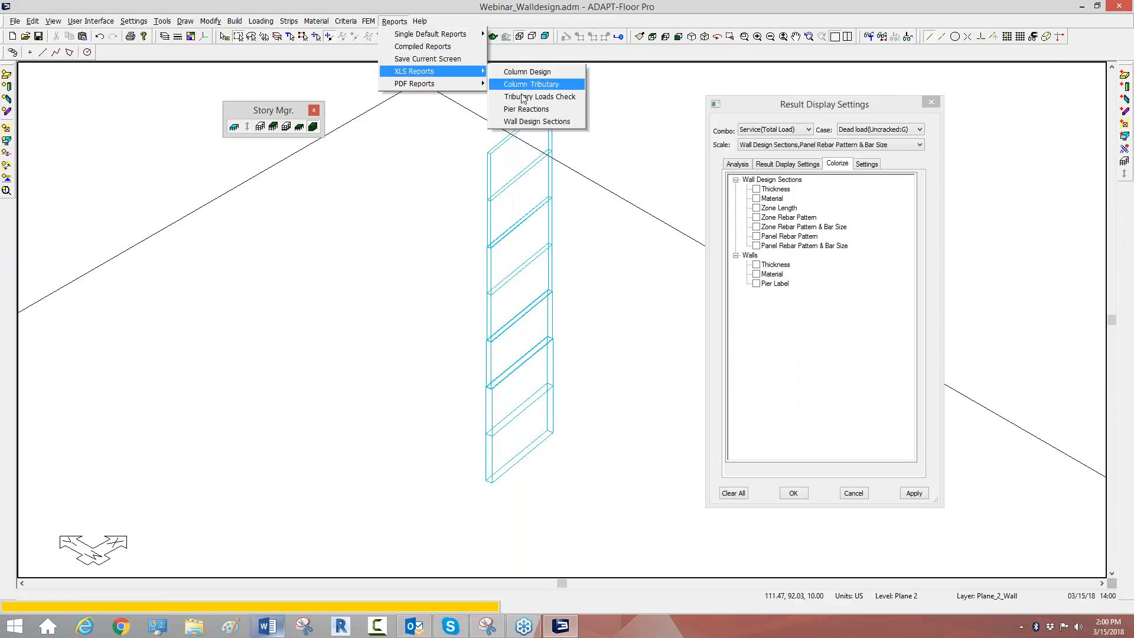
click(529, 121)
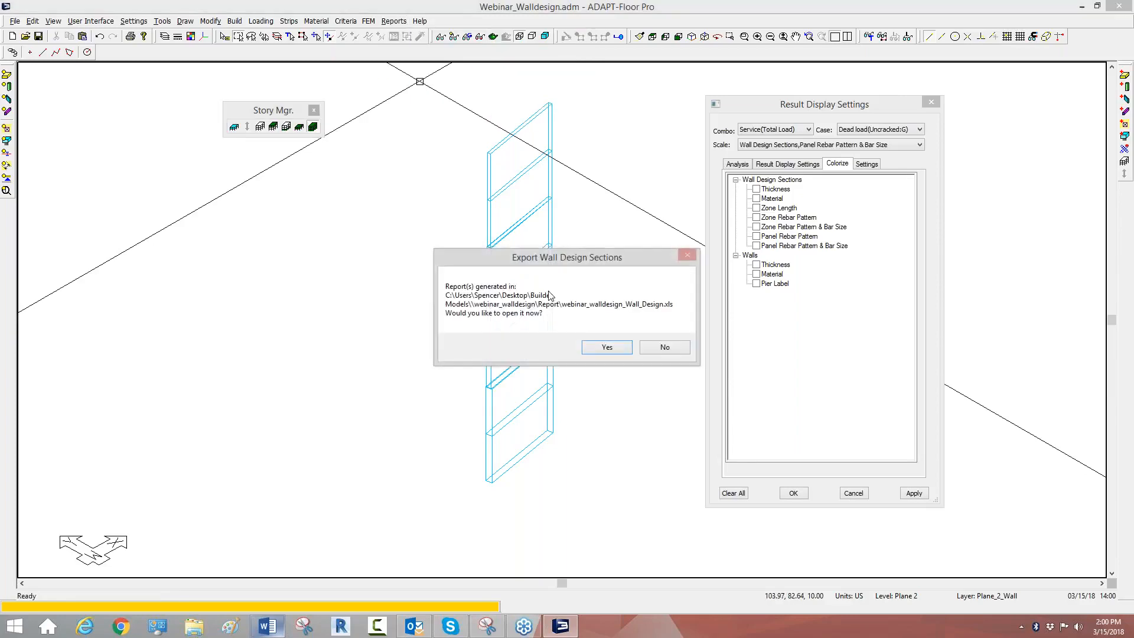
click(596, 347)
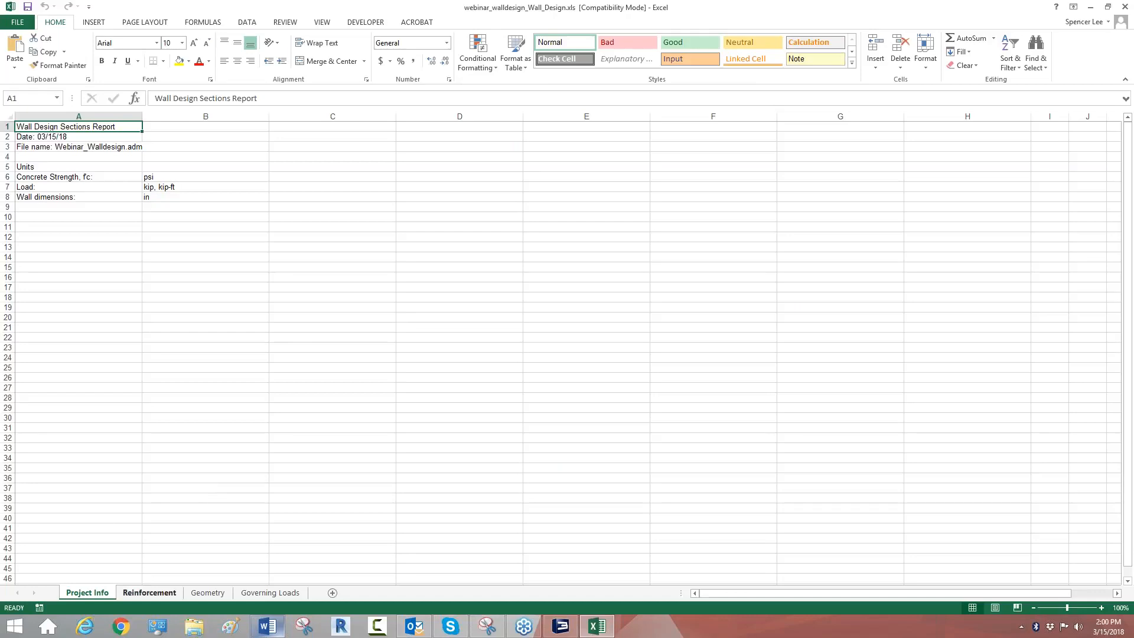
Step: Examine the Reinforcement sheet's bar patterns by design section, including the design status of L1_Bot_1
click(144, 594)
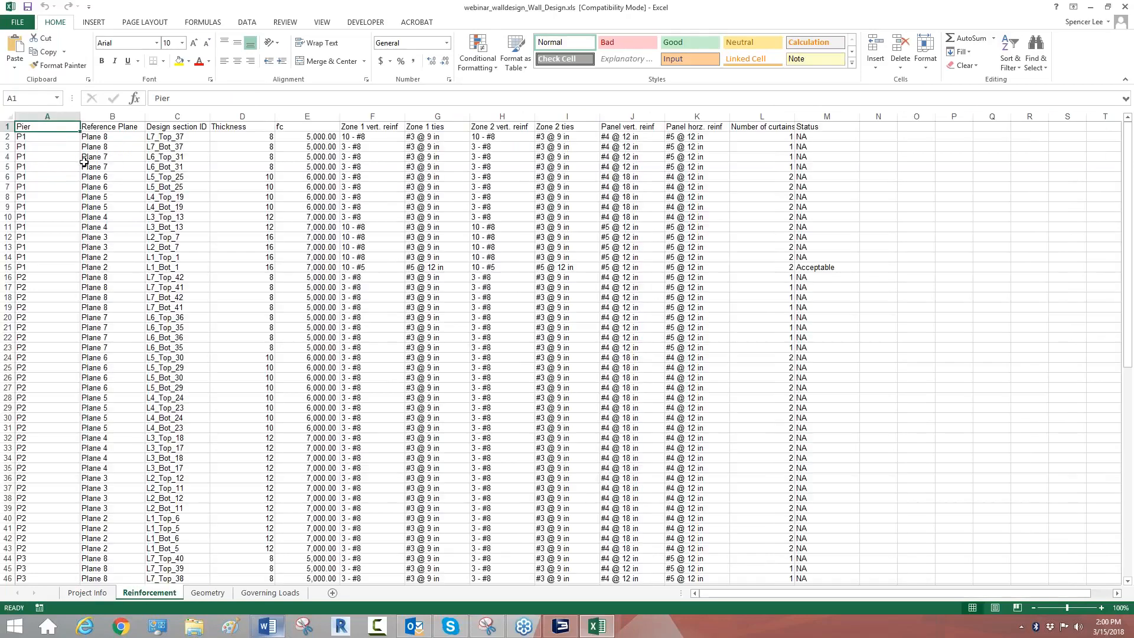
scroll(49, 150, down, 20)
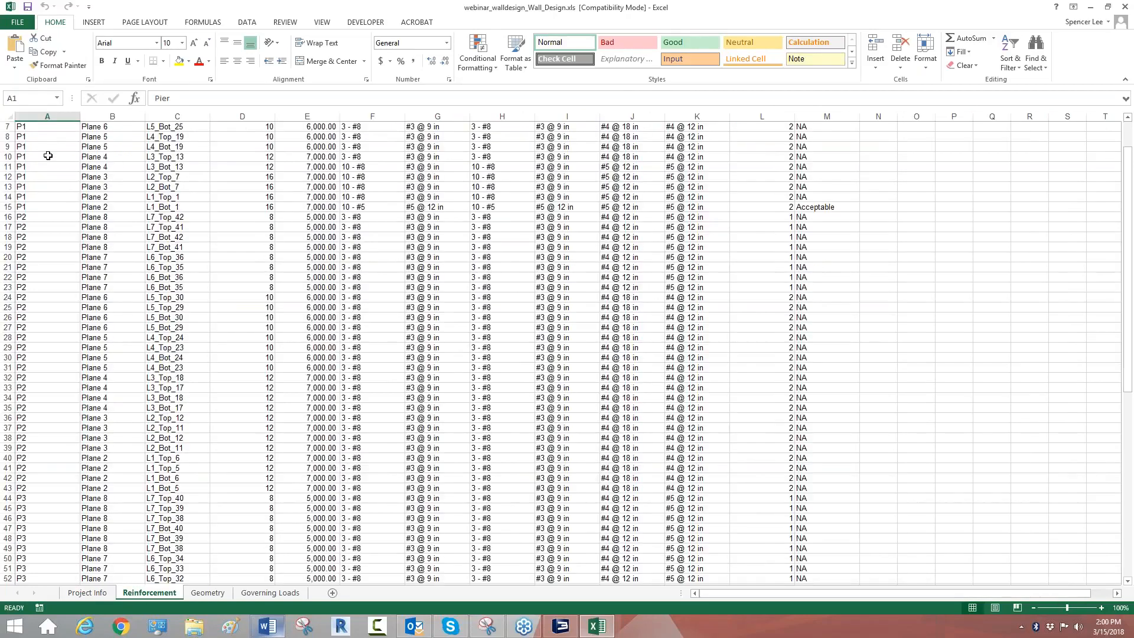
scroll(62, 200, up, 19)
scroll(67, 206, up, 2)
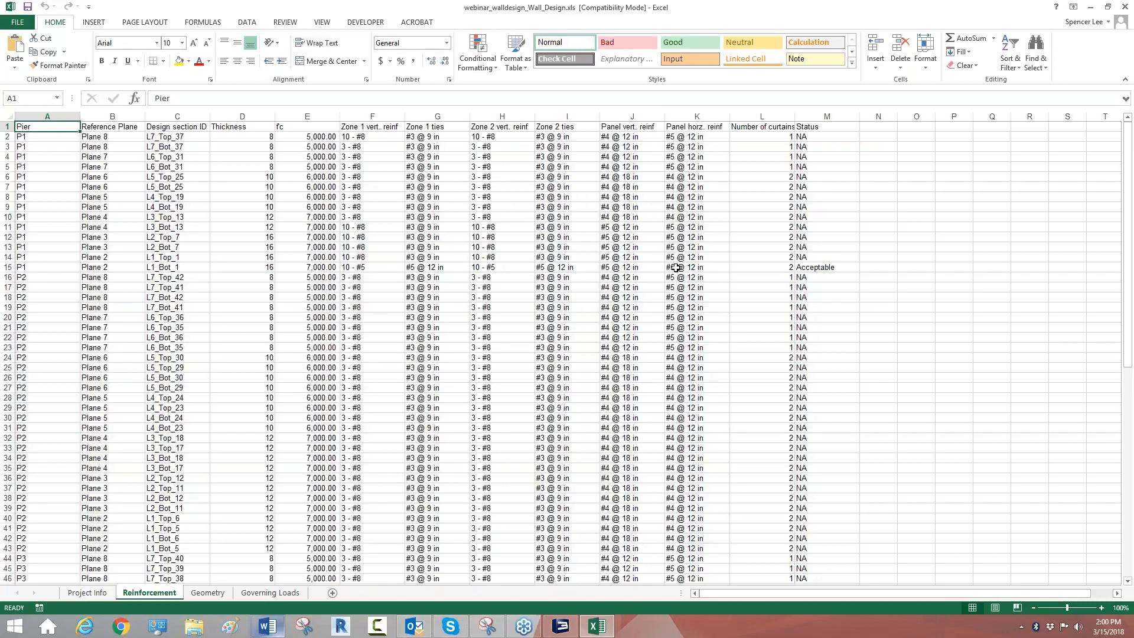
click(813, 268)
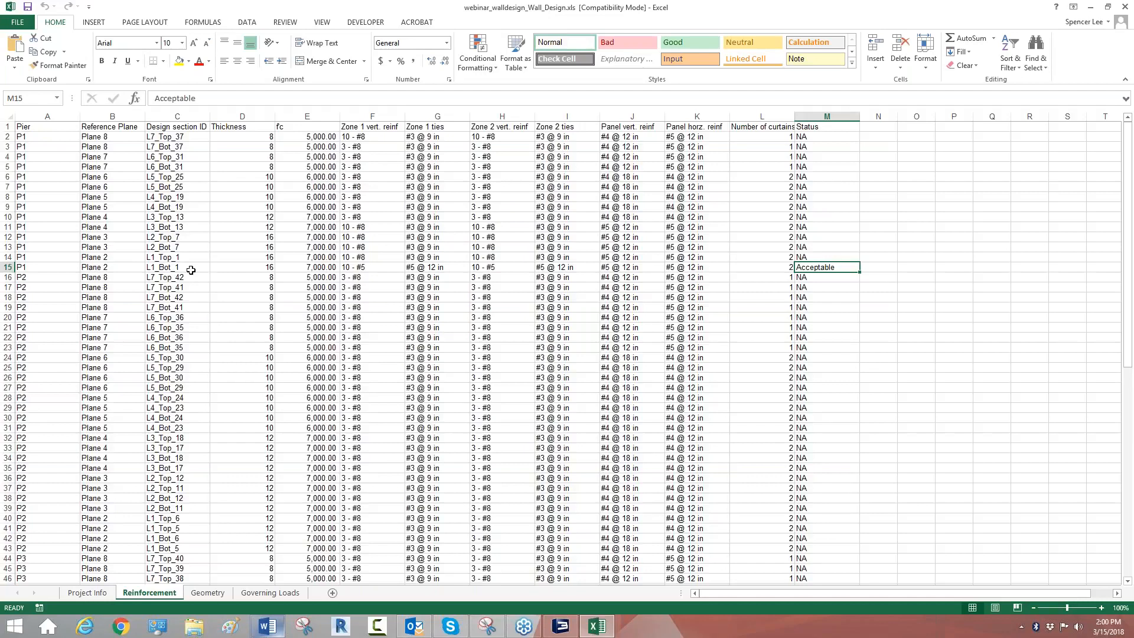
scroll(353, 269, down, 19)
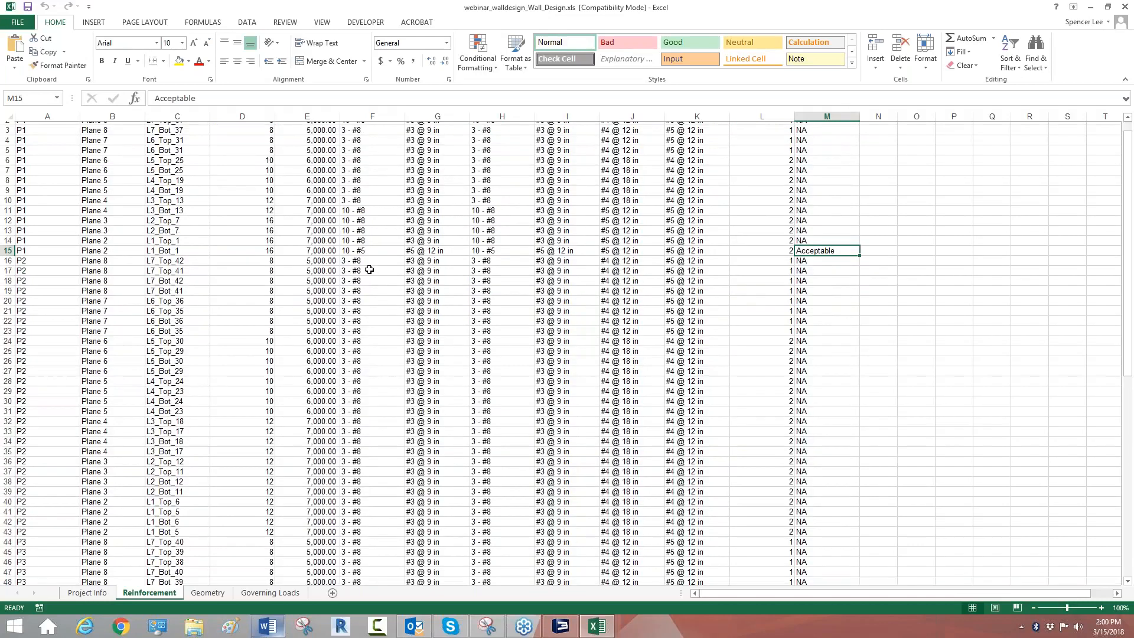
Step: Review the section types, lengths and thicknesses on the Geometry sheet
click(210, 594)
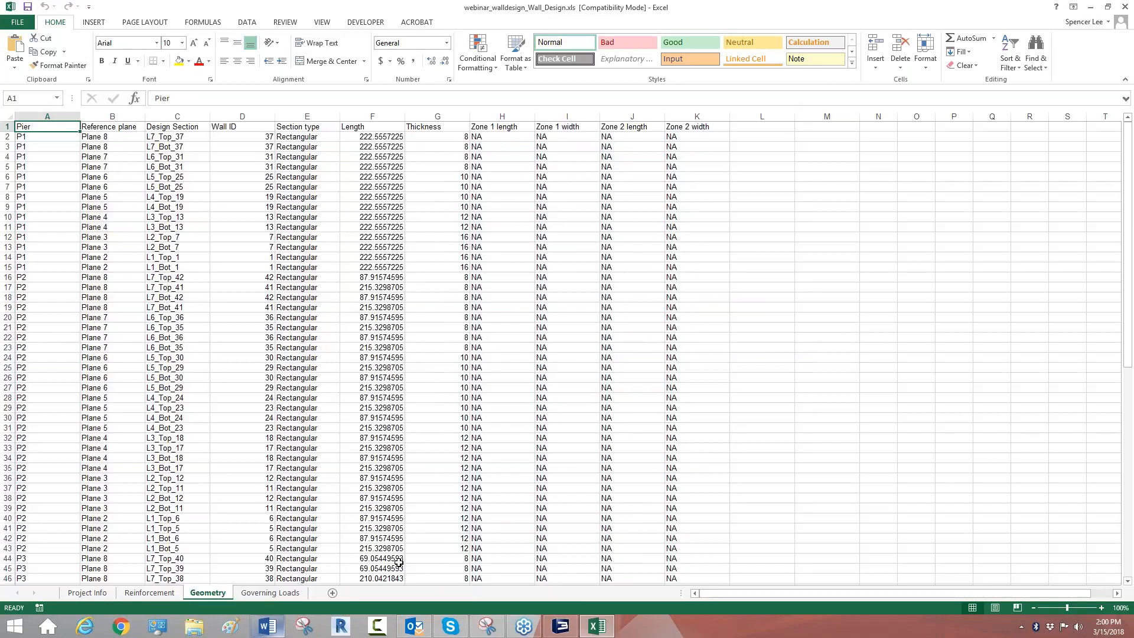
scroll(502, 395, down, 17)
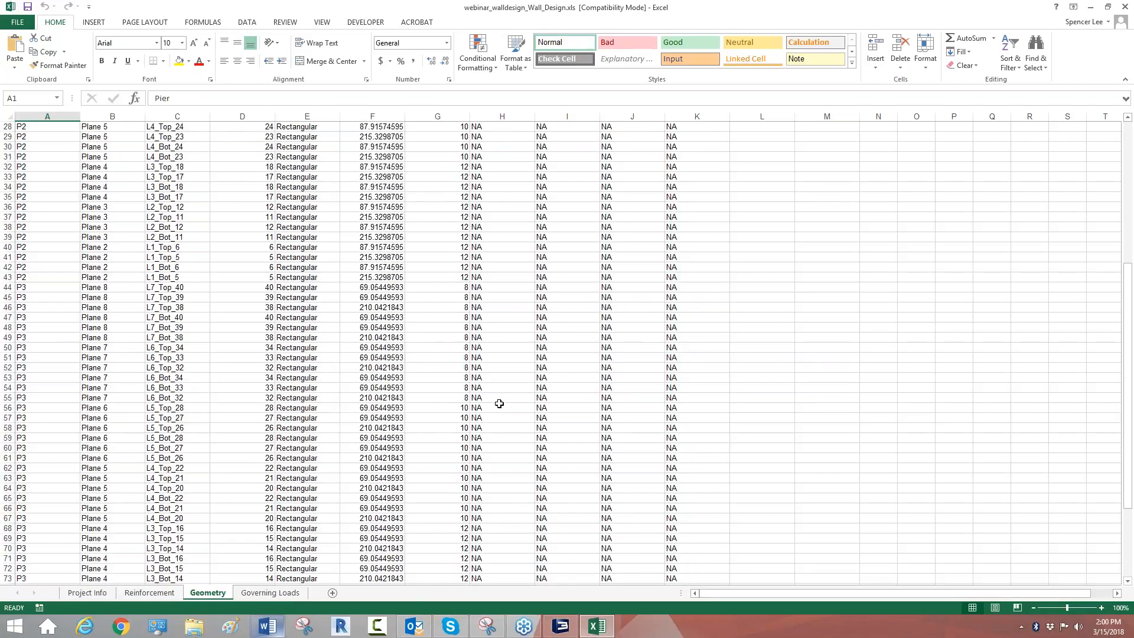
scroll(384, 467, up, 17)
Step: Highlight the L1_Bot_1 row on the Governing Loads sheet to examine its utilizations and governing load combinations
click(270, 593)
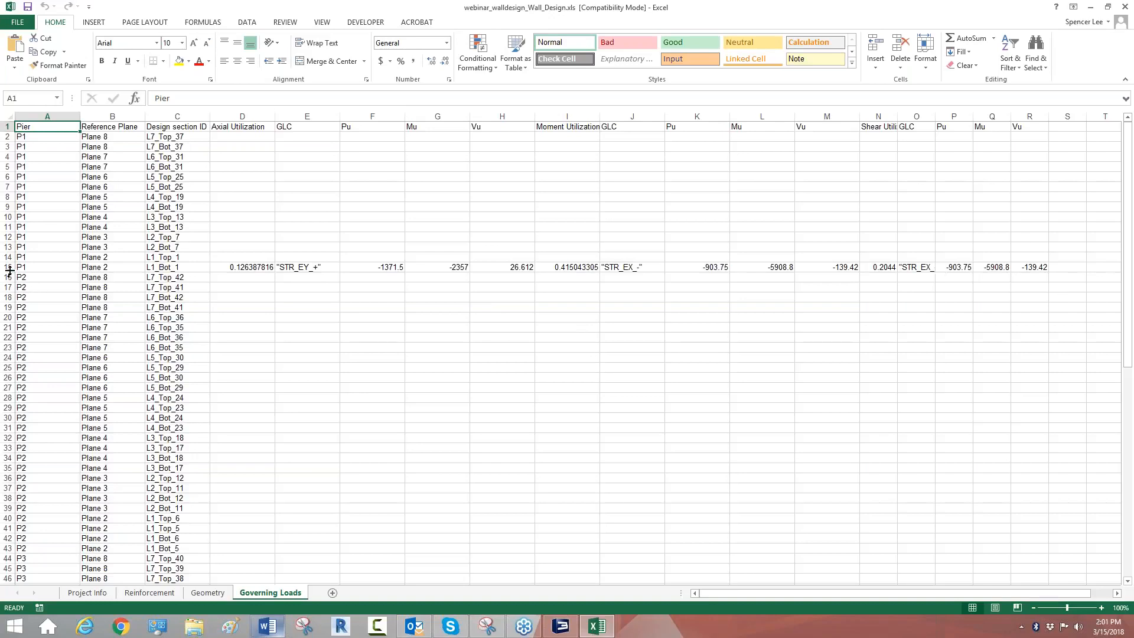
click(8, 247)
click(8, 267)
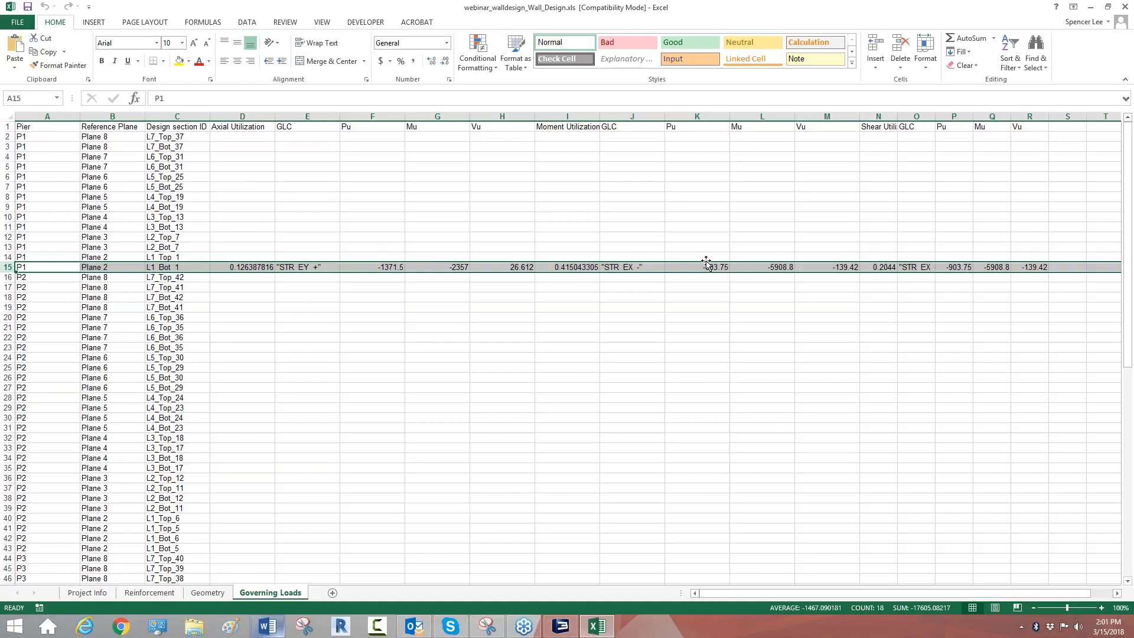
Step: Review the remaining piers on the Governing Loads sheet, highlight the L1_Bot_1 row again, and close the workbook
click(620, 329)
scroll(620, 329, down, 15)
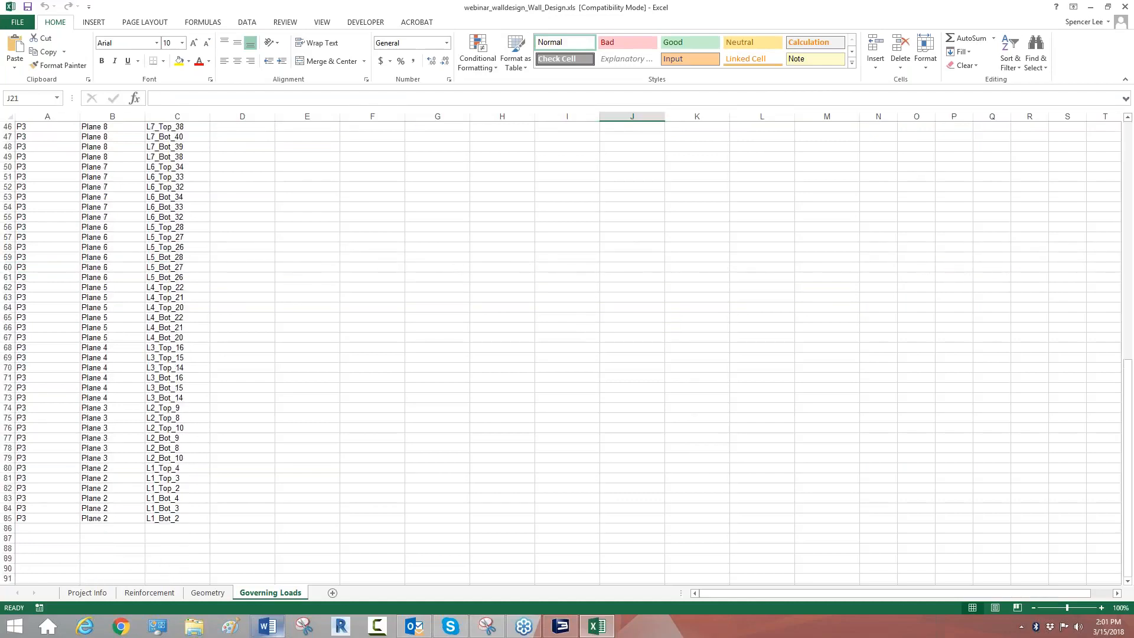
scroll(222, 299, up, 15)
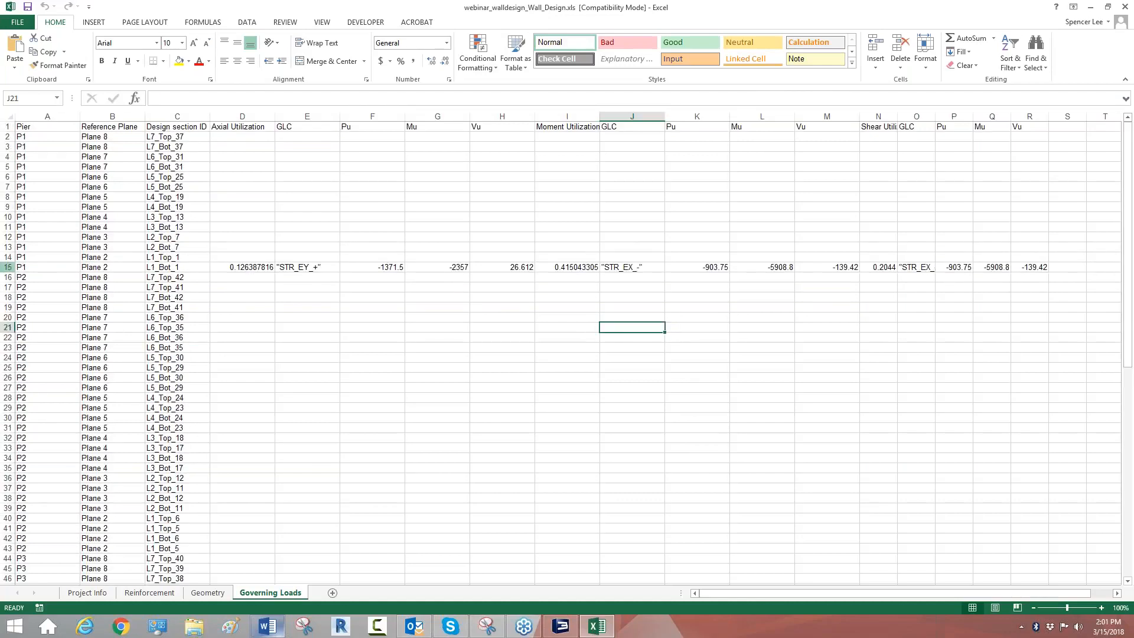
click(8, 267)
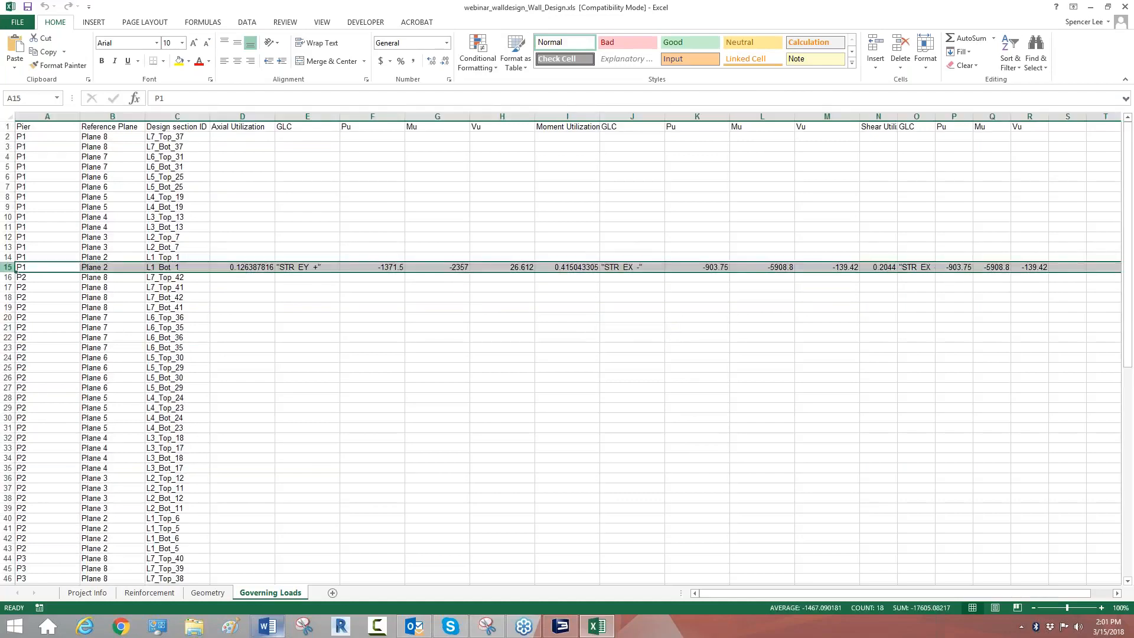
click(1125, 7)
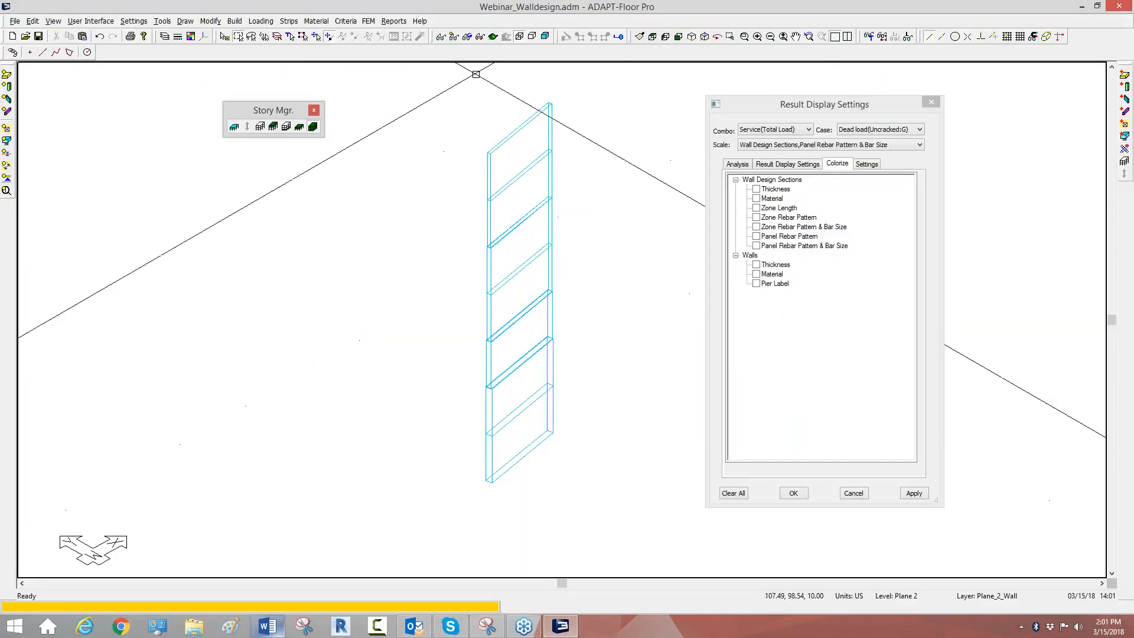
Step: Export the Wall Design Summary PDF report without saving the model, and open the generated report in Adobe Acrobat
click(395, 21)
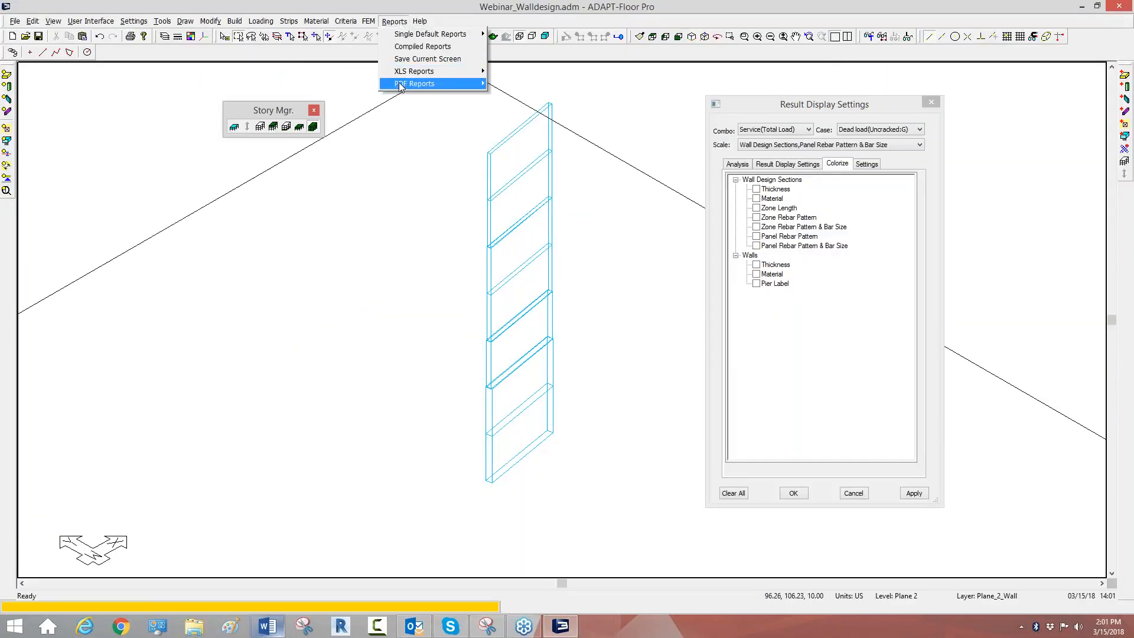
mouse_move(400, 86)
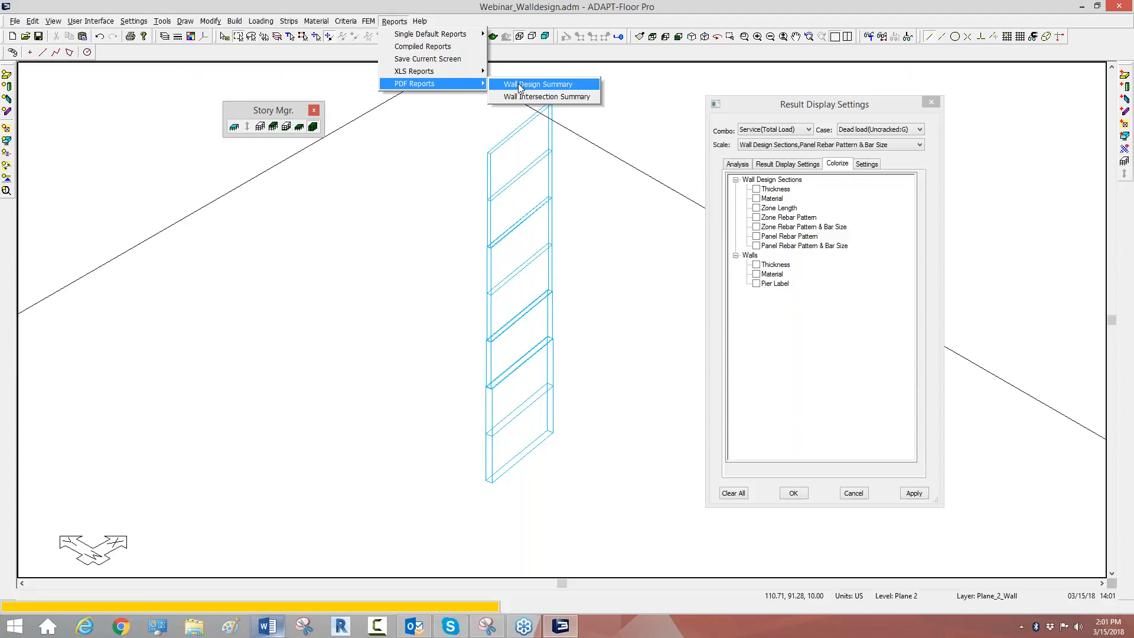
click(523, 86)
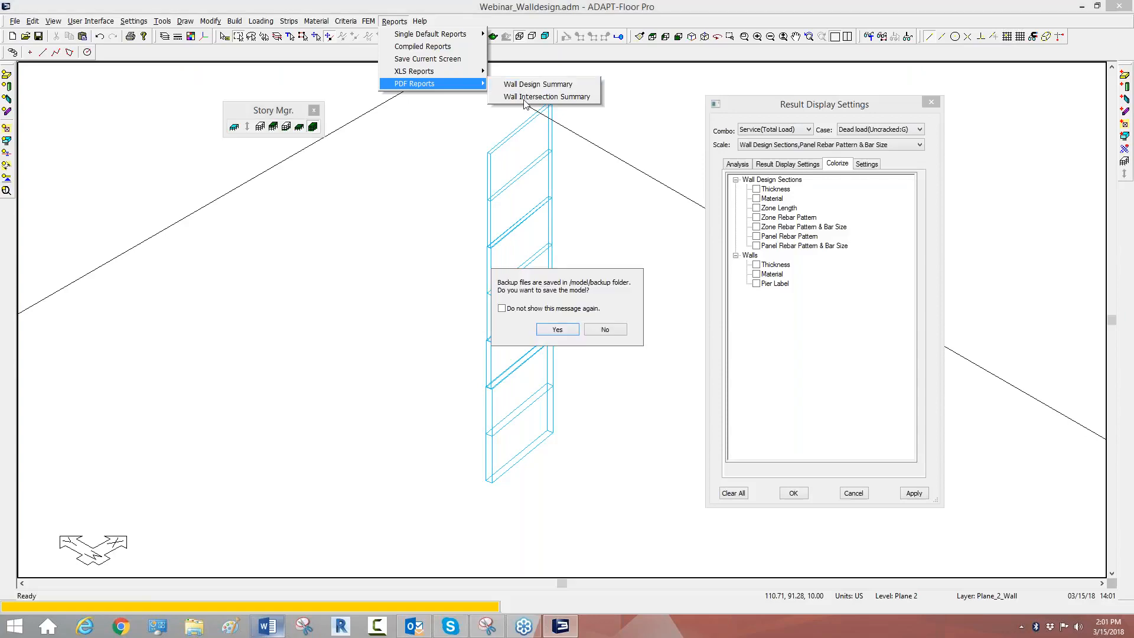
click(605, 329)
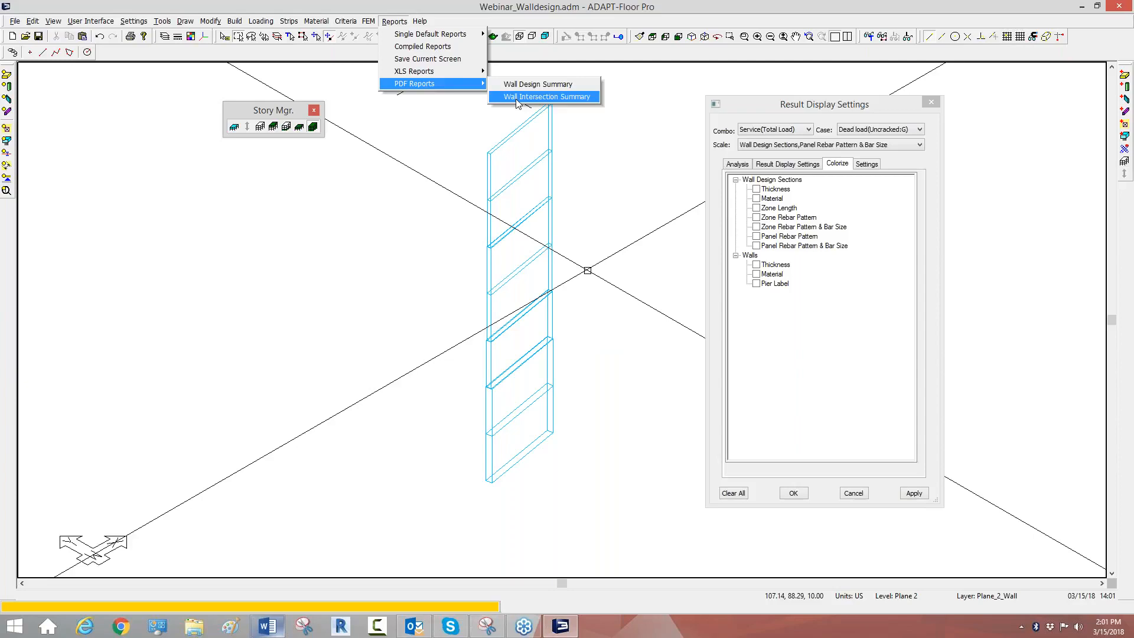
click(544, 86)
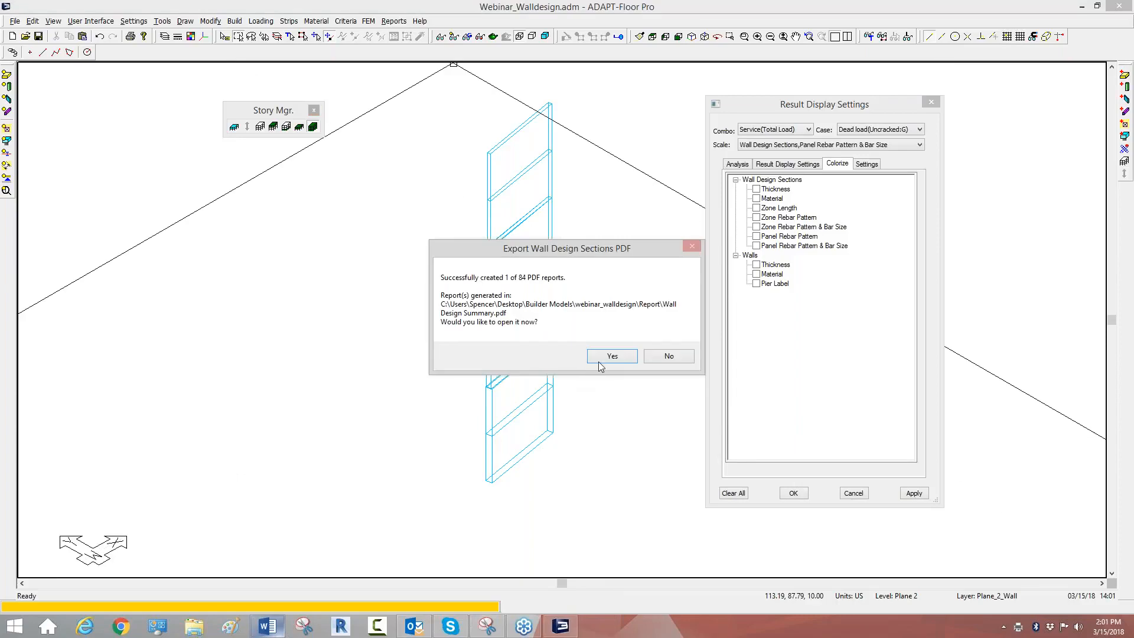
click(603, 358)
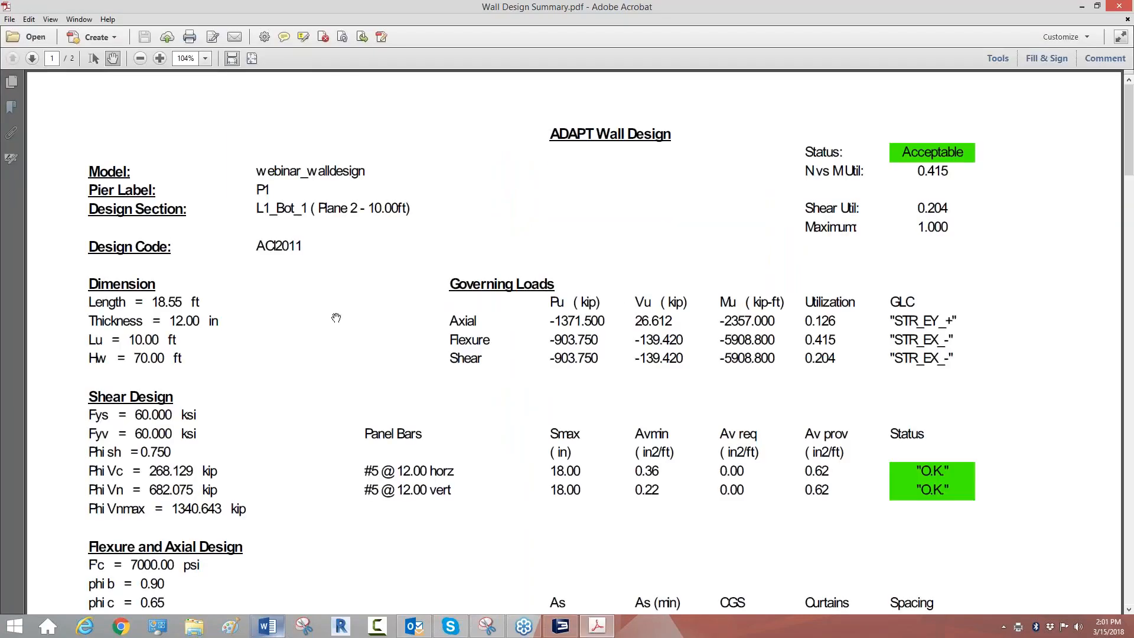
Step: Examine the governing loads and design checks in the L1_Bot_1 wall report, then close the report and the Result Display Settings dialog
scroll(344, 313, down, 10)
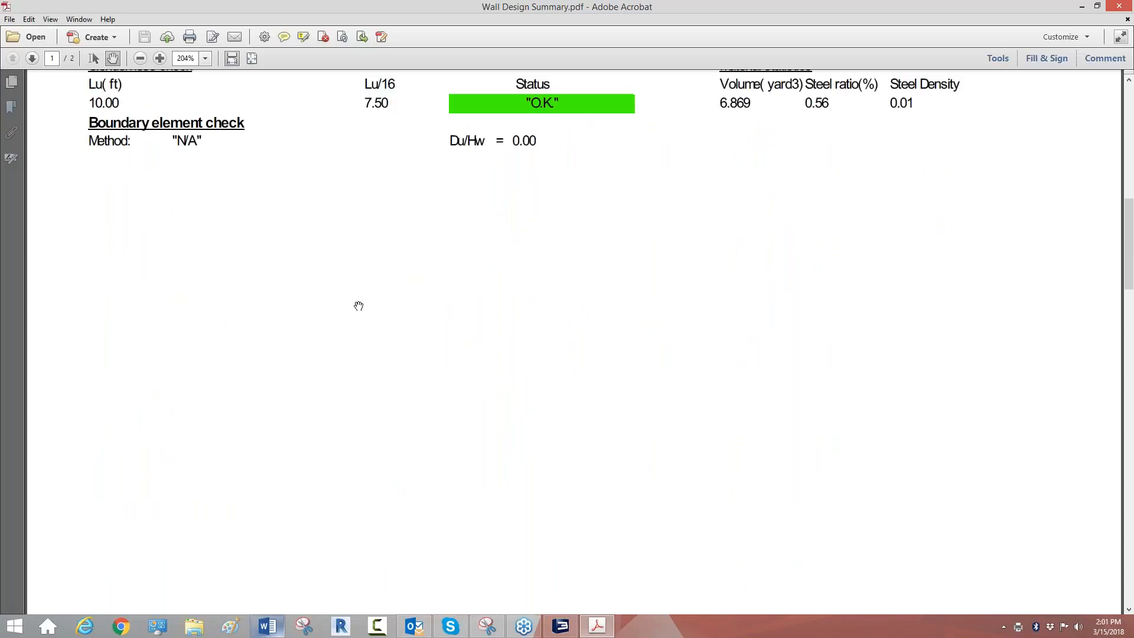
scroll(356, 299, up, 4)
scroll(249, 361, up, 3)
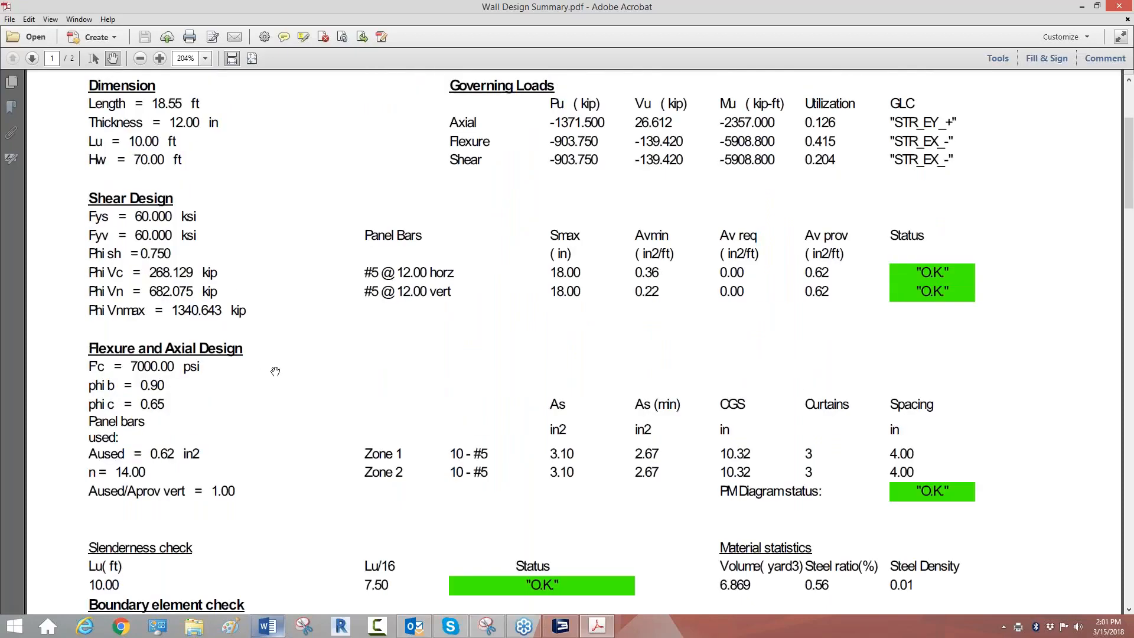
scroll(247, 348, up, 4)
scroll(241, 308, down, 5)
scroll(244, 308, down, 10)
scroll(247, 310, up, 4)
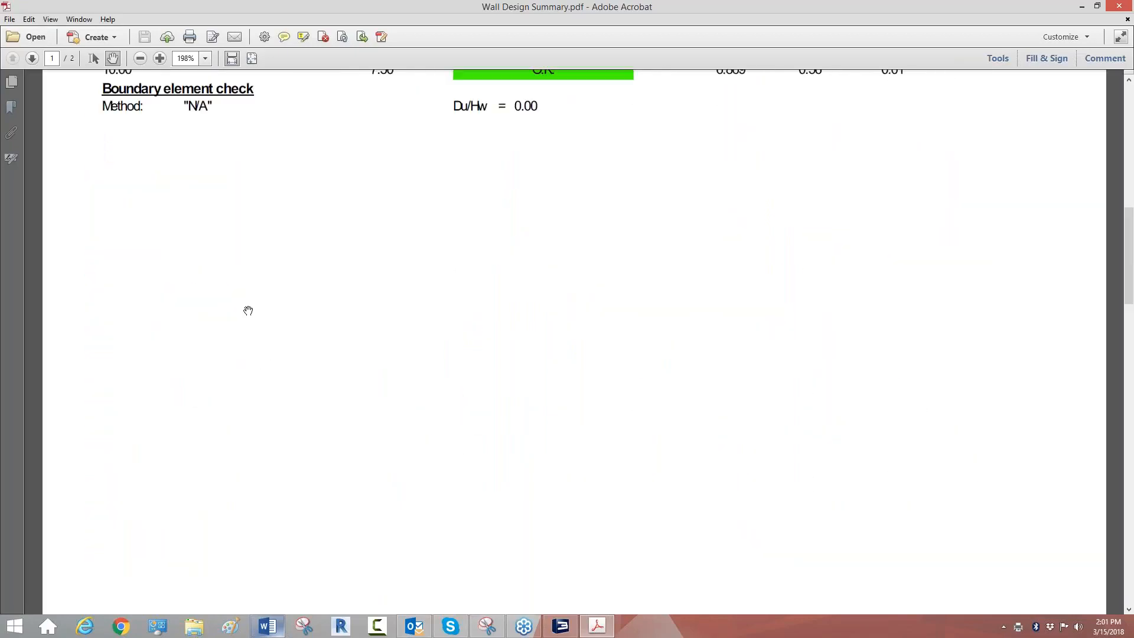
scroll(251, 310, up, 3)
scroll(252, 311, up, 7)
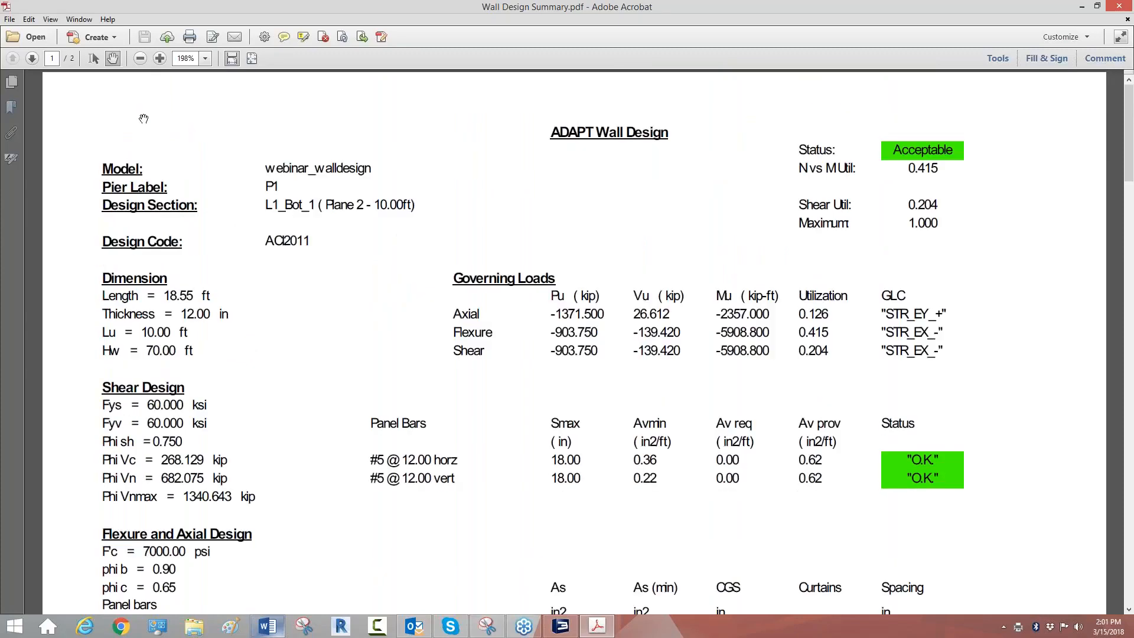
scroll(348, 207, down, 7)
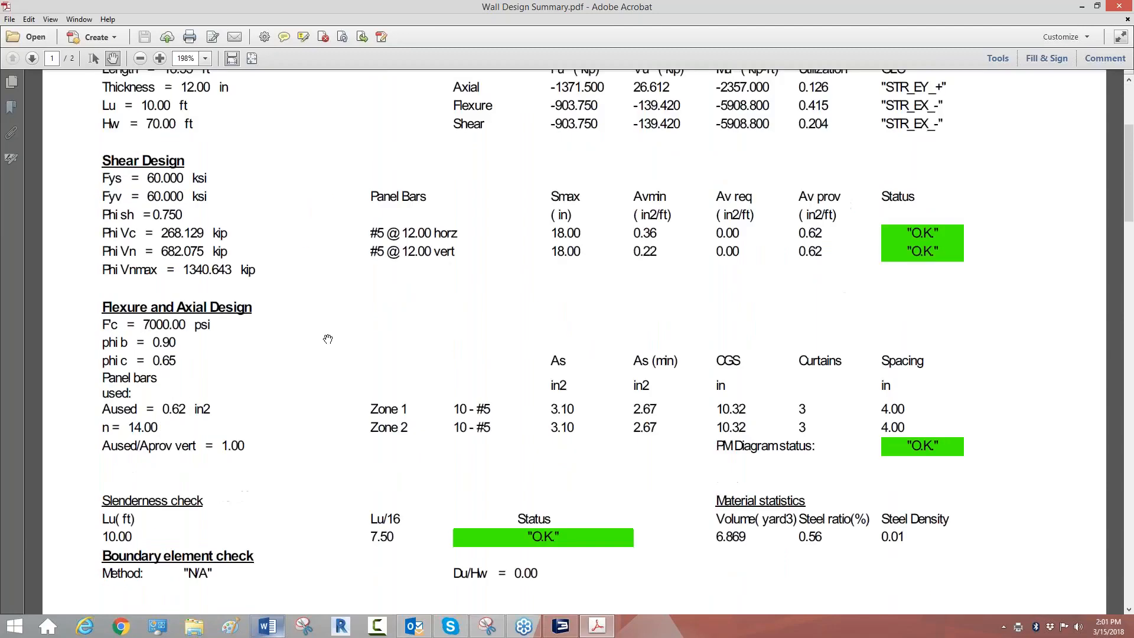
scroll(378, 342, up, 7)
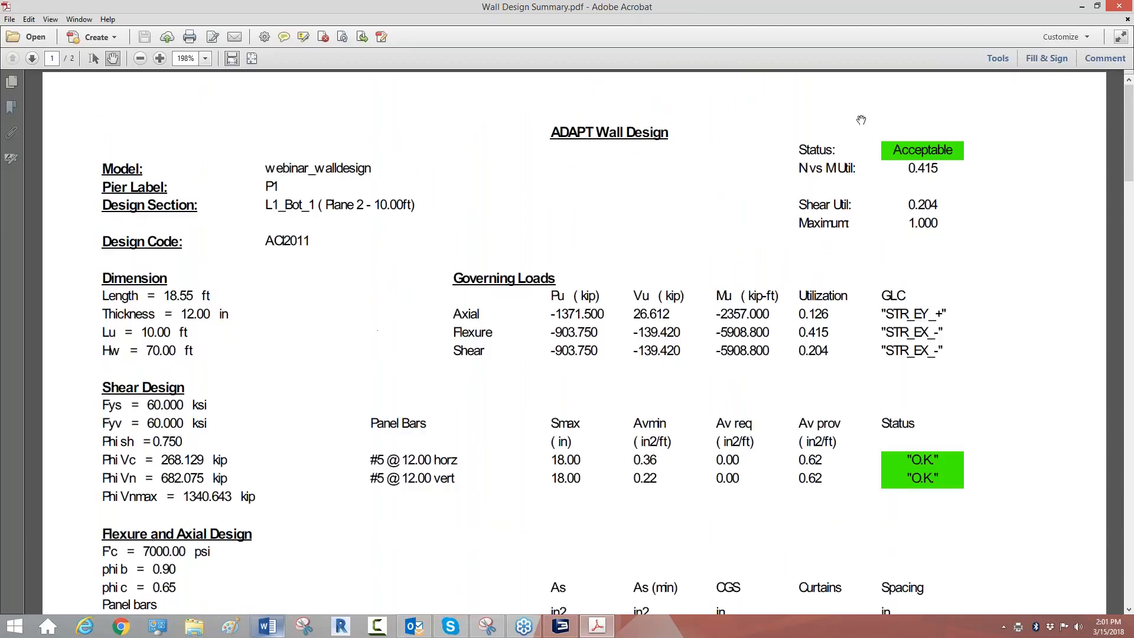
click(1121, 7)
click(855, 494)
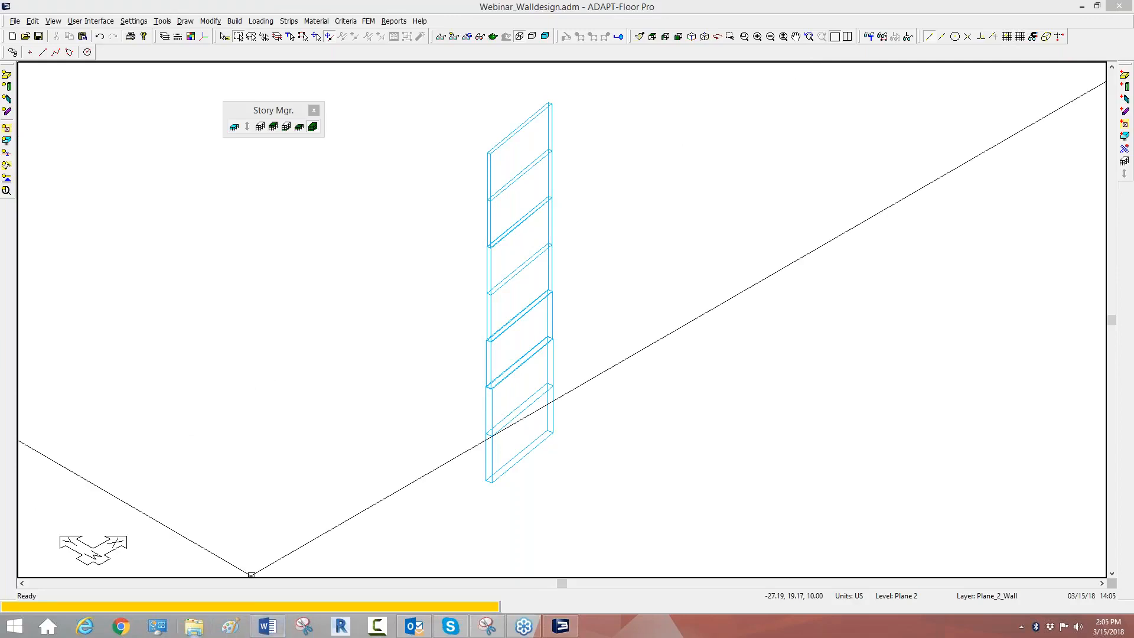
Step: In File Explorer, browse to the ADAPT-Builder 2017 folder under Program Files (x86) and ADAPT on drive C, and launch WallDesign.exe
click(193, 628)
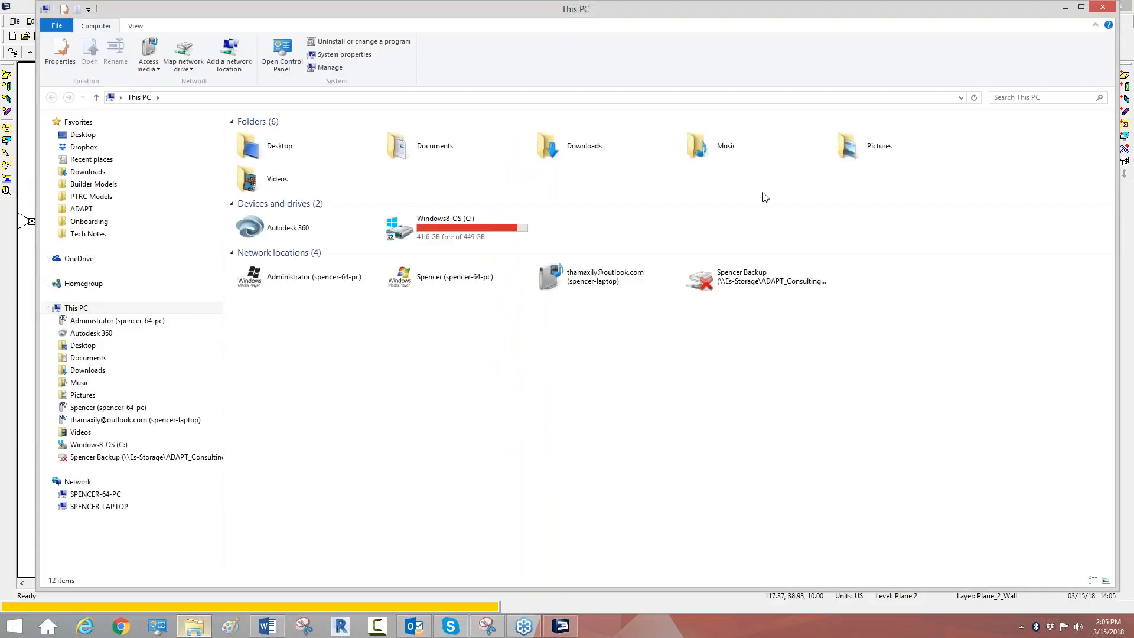
double_click(468, 228)
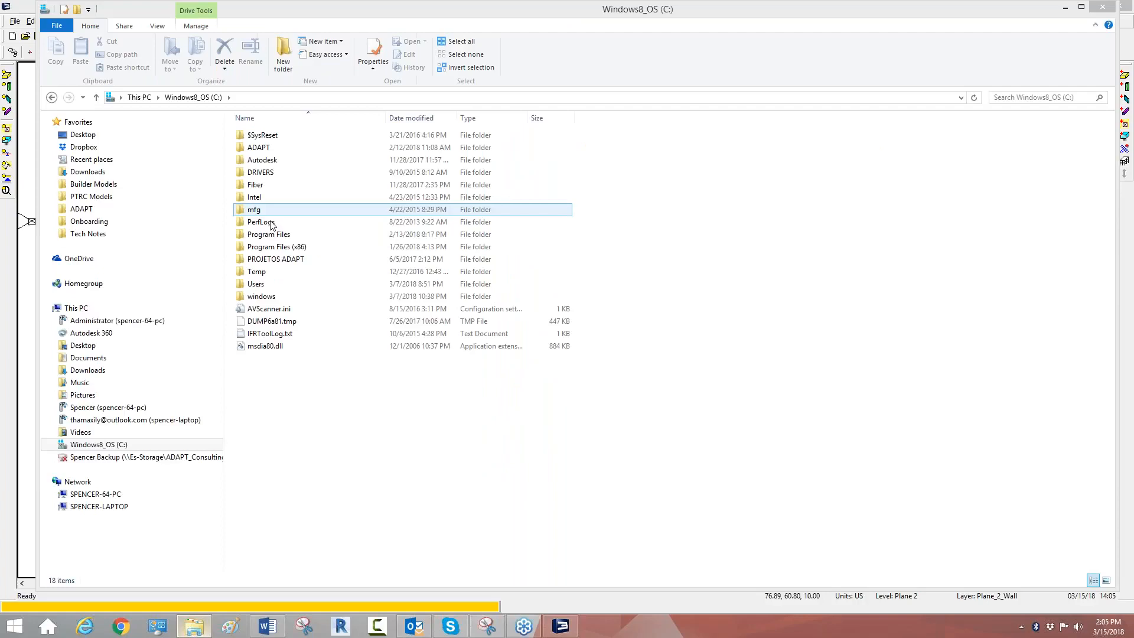
click(273, 250)
double_click(272, 250)
double_click(269, 136)
double_click(272, 196)
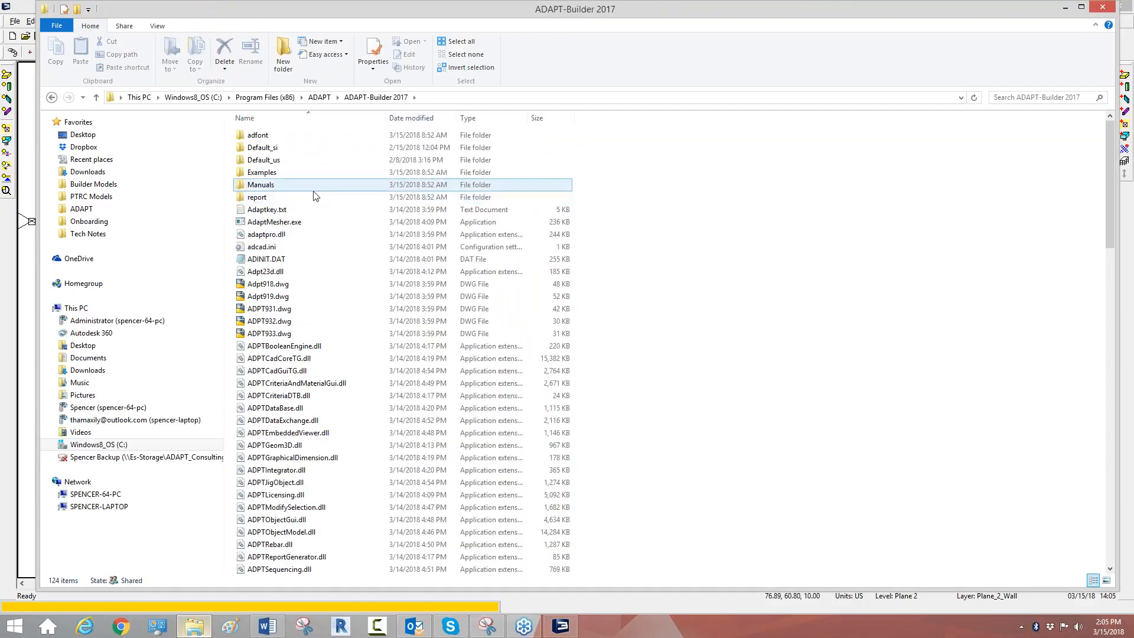
scroll(676, 277, down, 12)
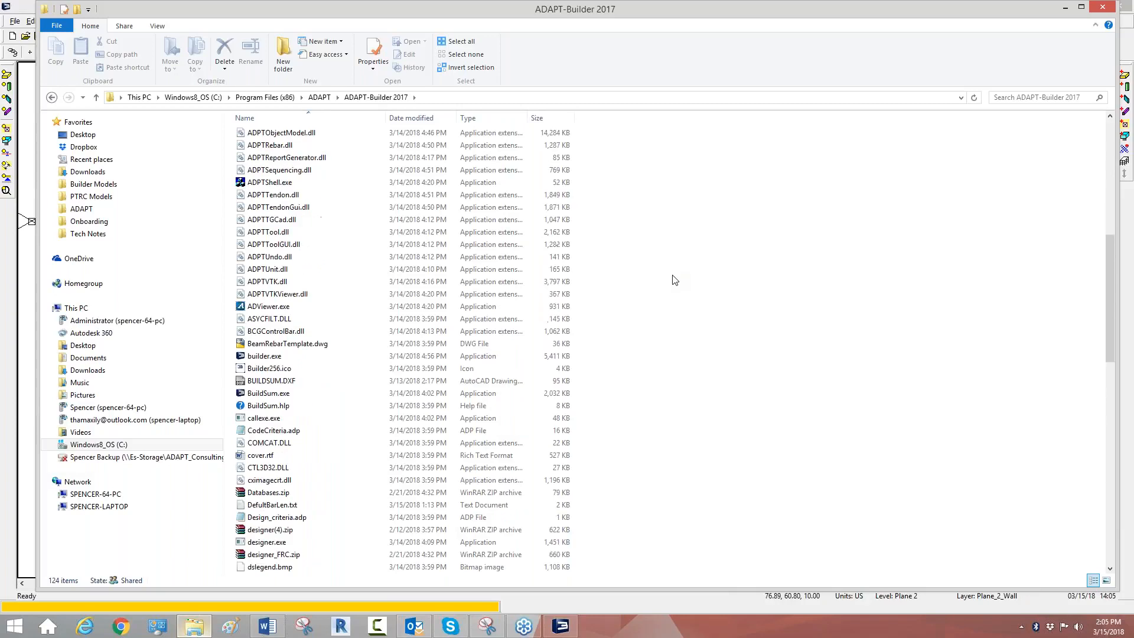
scroll(672, 282, down, 18)
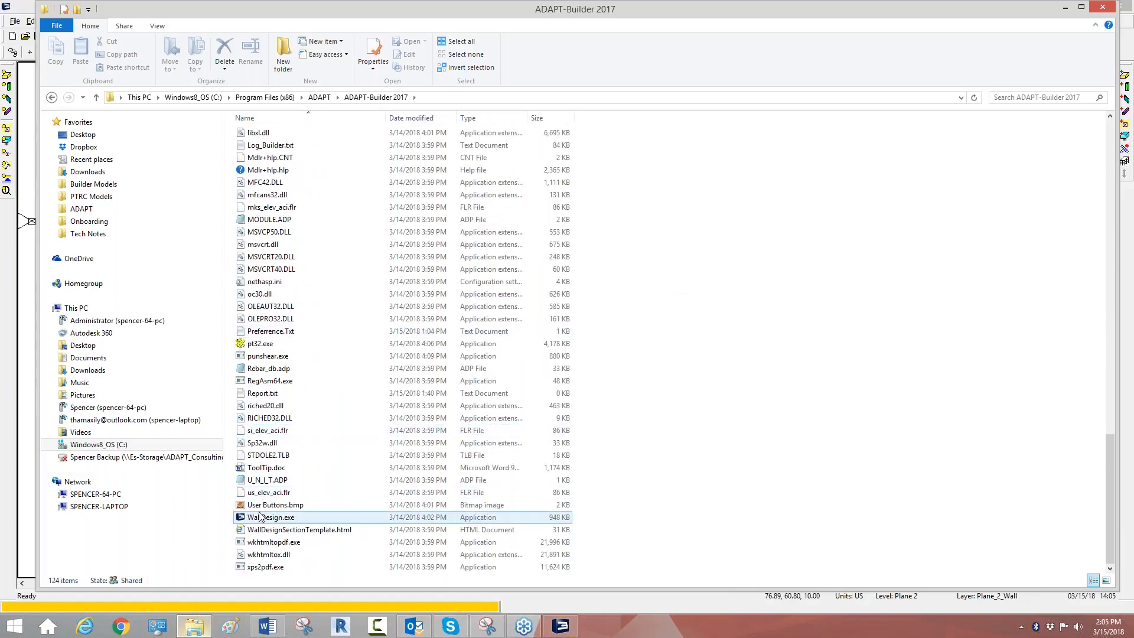
double_click(260, 517)
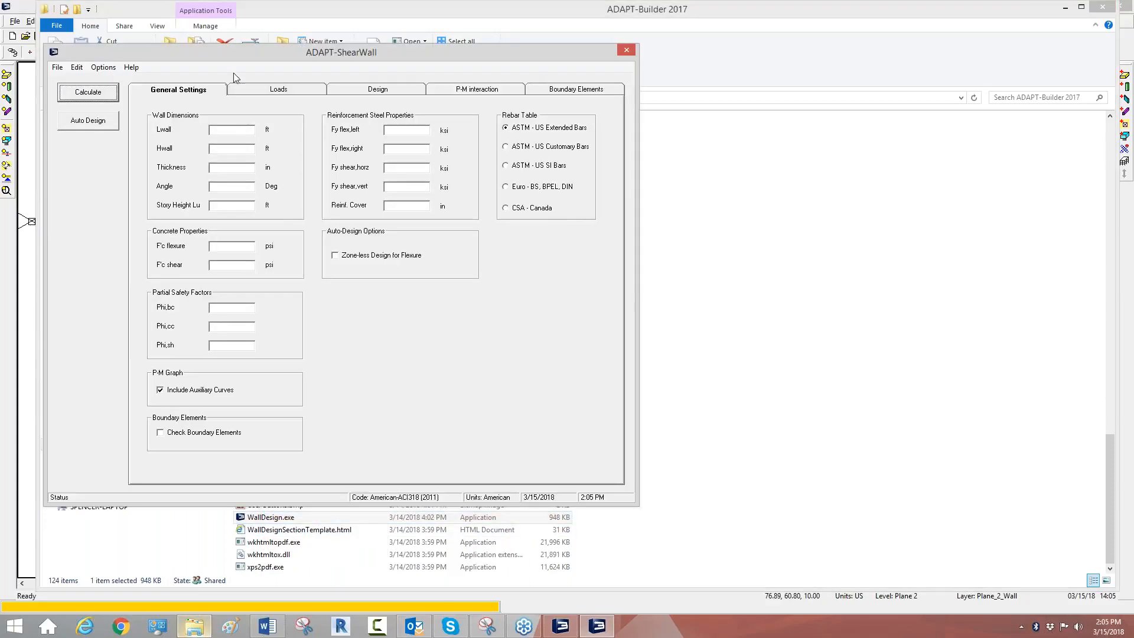
Step: Look over the General Settings, Loads and Design inputs of the standalone ADAPT-ShearWall program, and exit it
drag(247, 52, 397, 71)
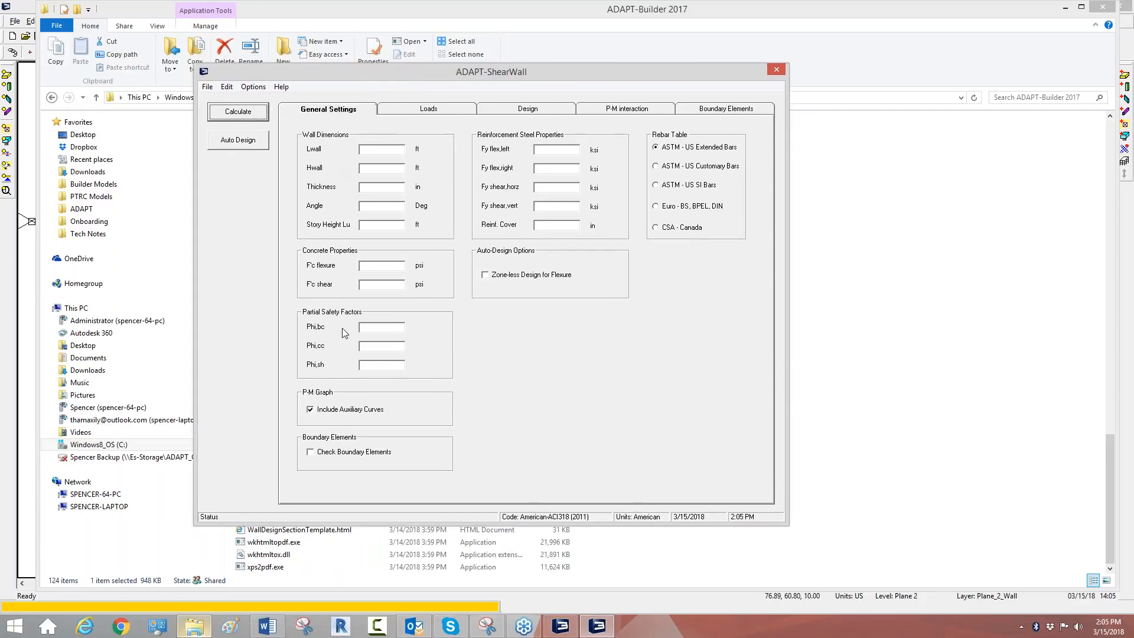
click(427, 111)
click(508, 111)
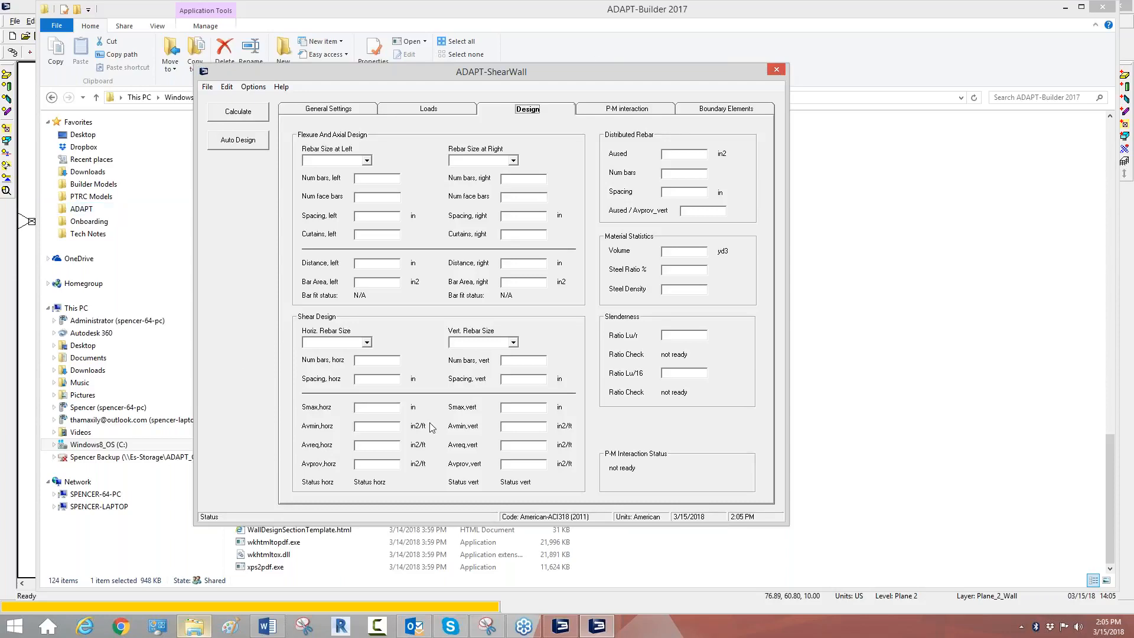
click(777, 70)
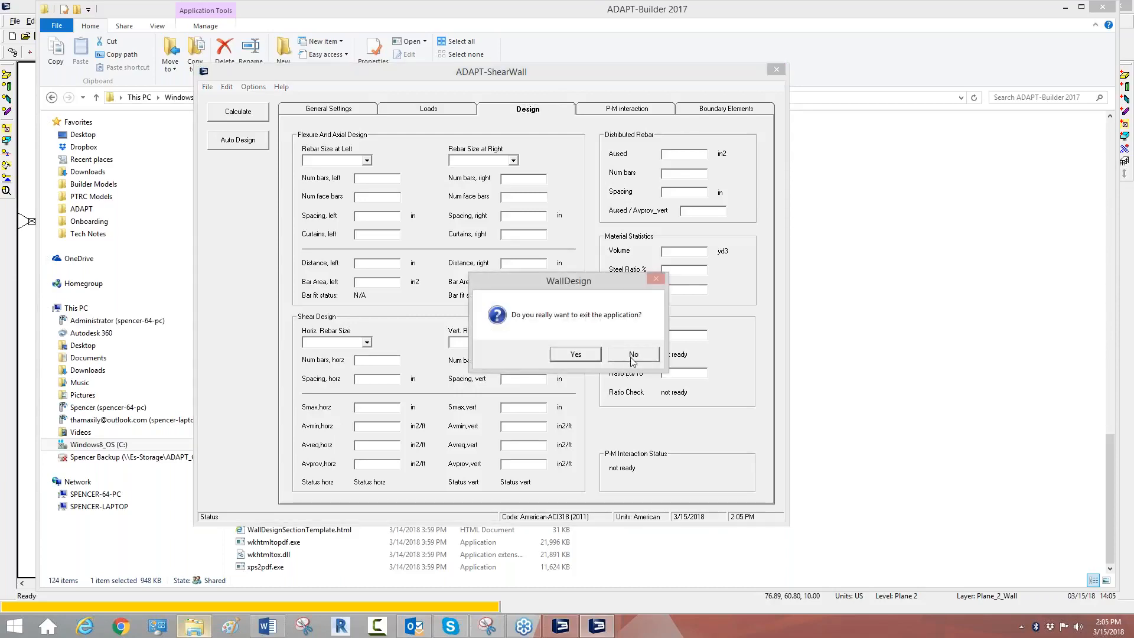
click(576, 353)
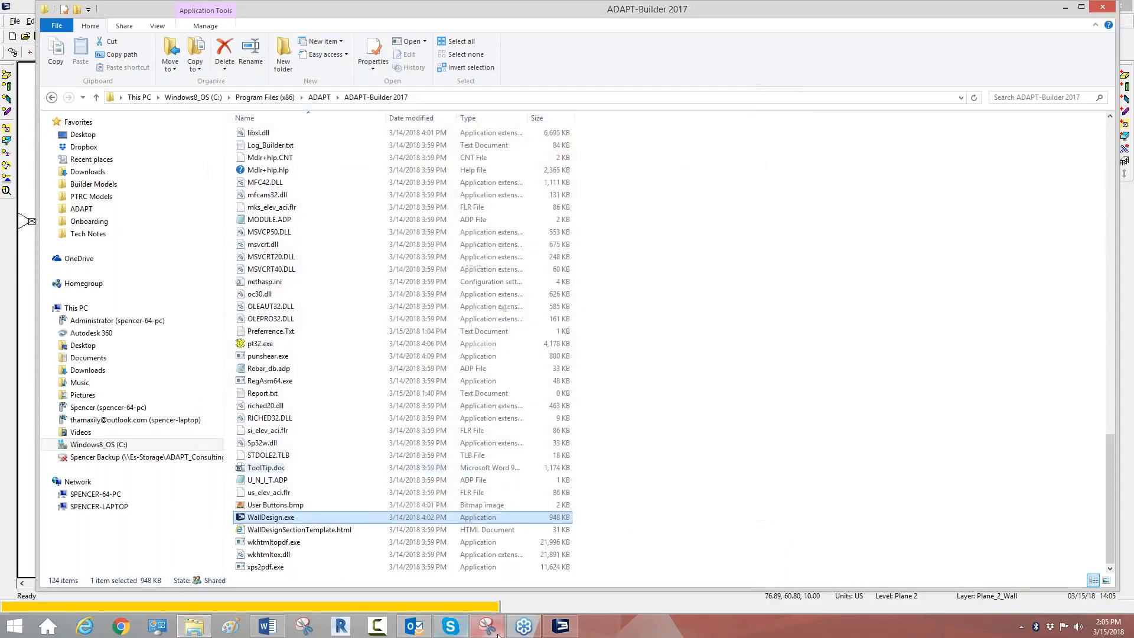
Step: Back in ADAPT-Floor Pro, open the documentation folder and the ADAPT Wall Designer Operation and Theory 2017 User Manual
click(421, 21)
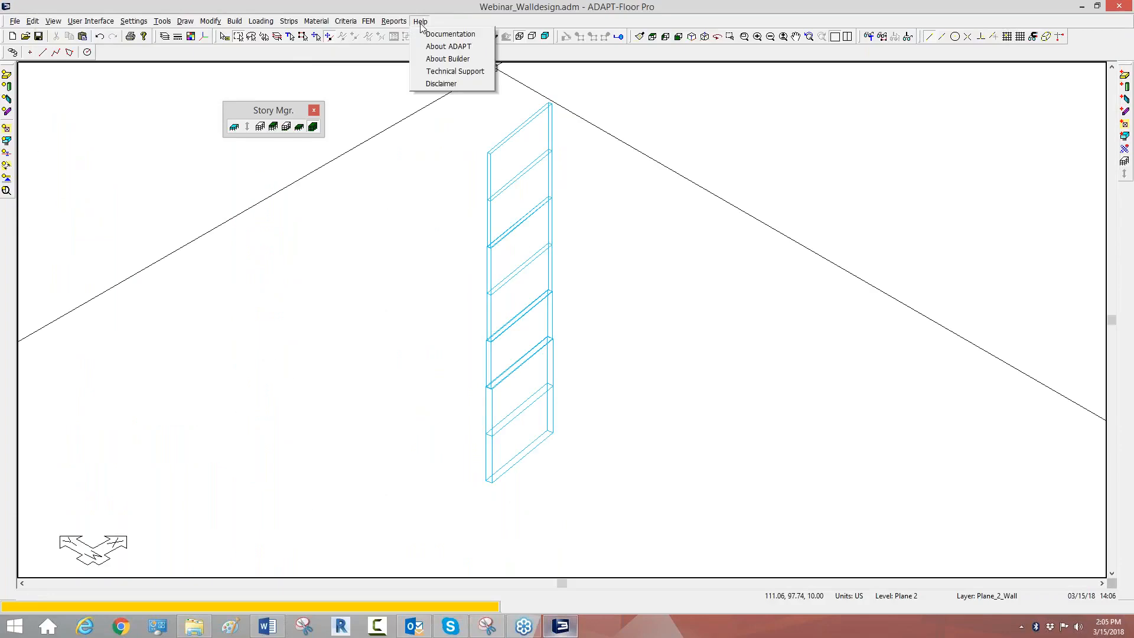
click(446, 35)
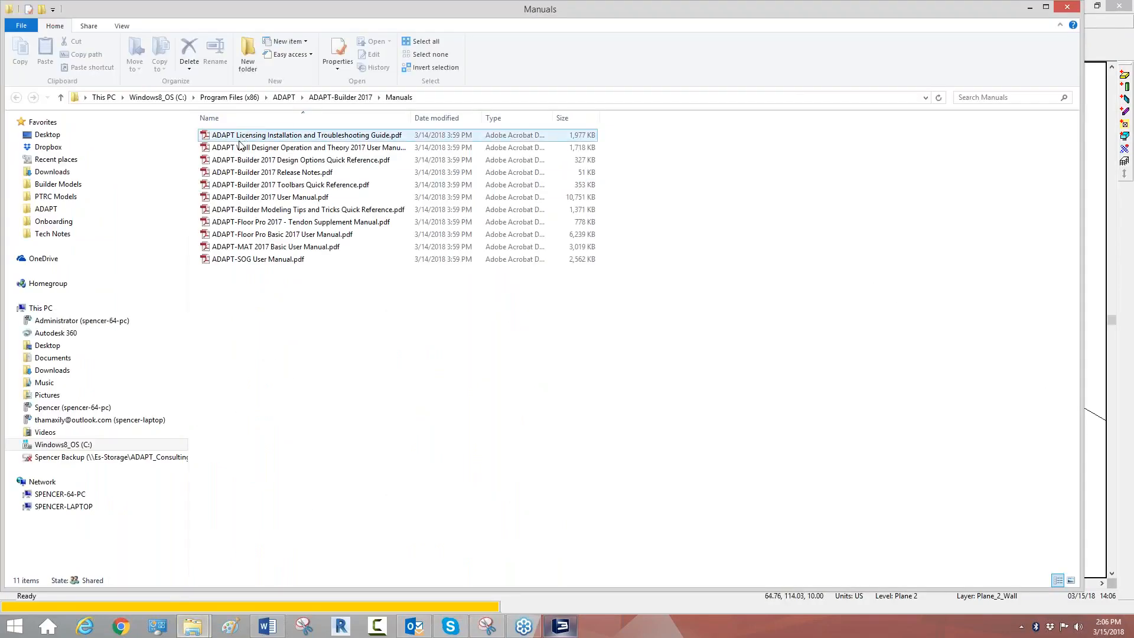
click(239, 148)
double_click(238, 148)
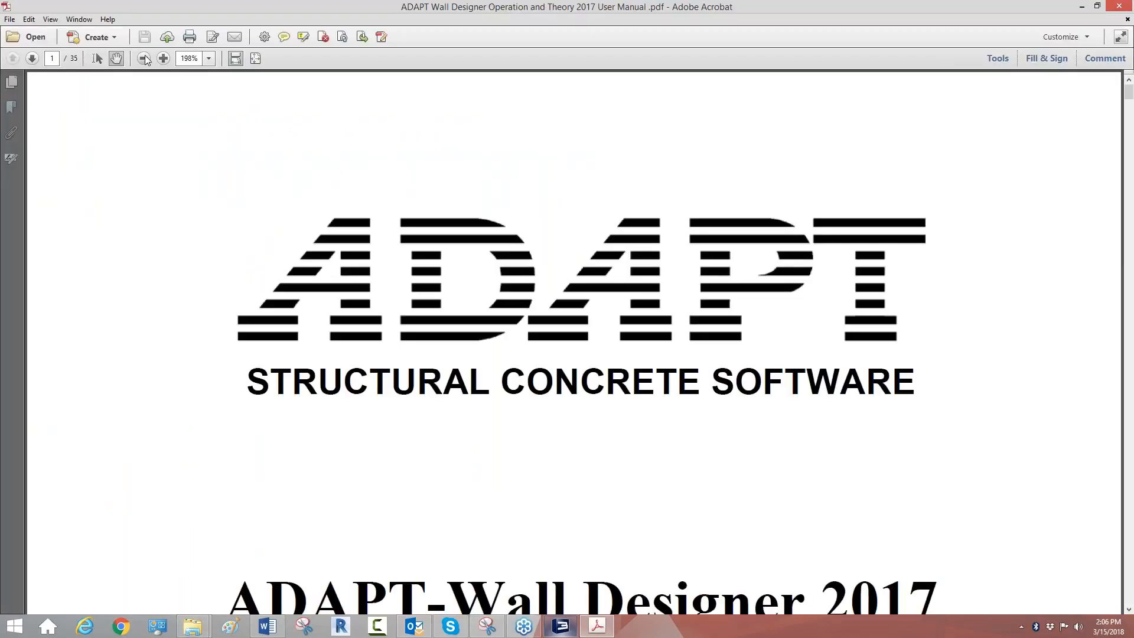
Step: Skim the wall designer manual's overview, operability options and design input descriptions, and close the manual
click(146, 58)
click(146, 58)
click(146, 58)
click(146, 58)
click(146, 58)
scroll(593, 309, down, 20)
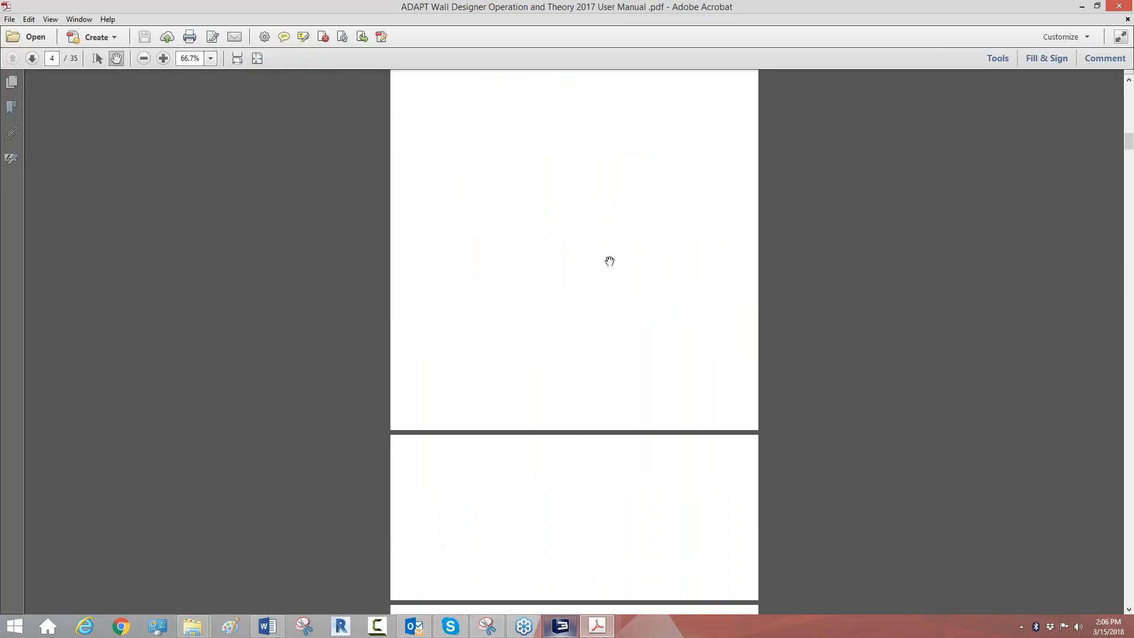
scroll(610, 264, down, 20)
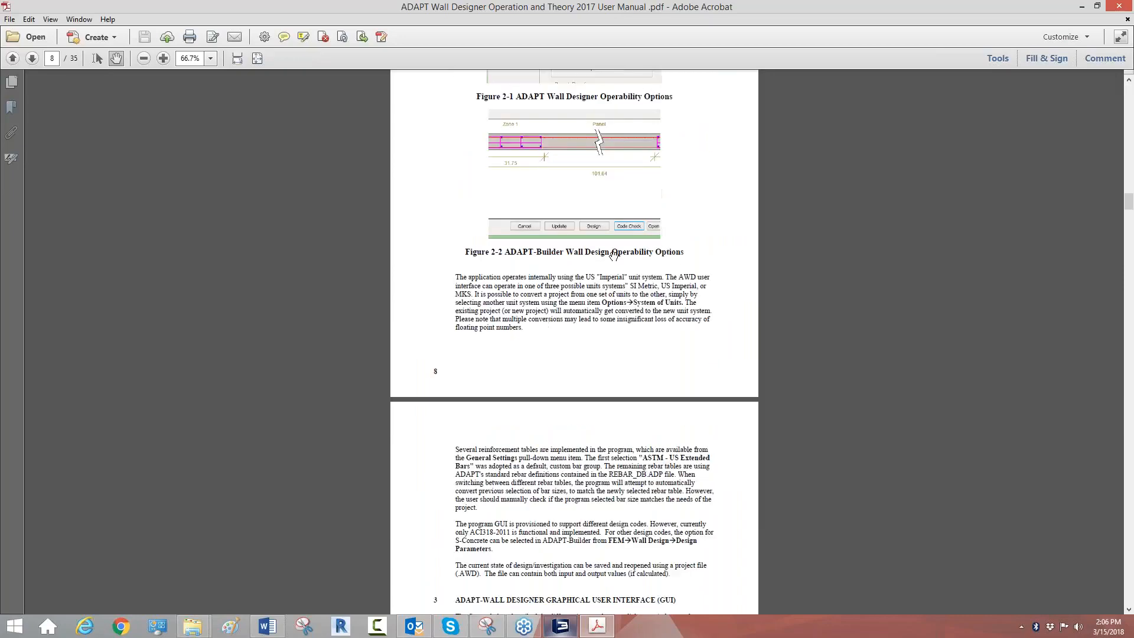
scroll(614, 257, down, 15)
scroll(608, 258, down, 8)
scroll(616, 254, up, 2)
scroll(615, 253, up, 4)
scroll(615, 253, down, 20)
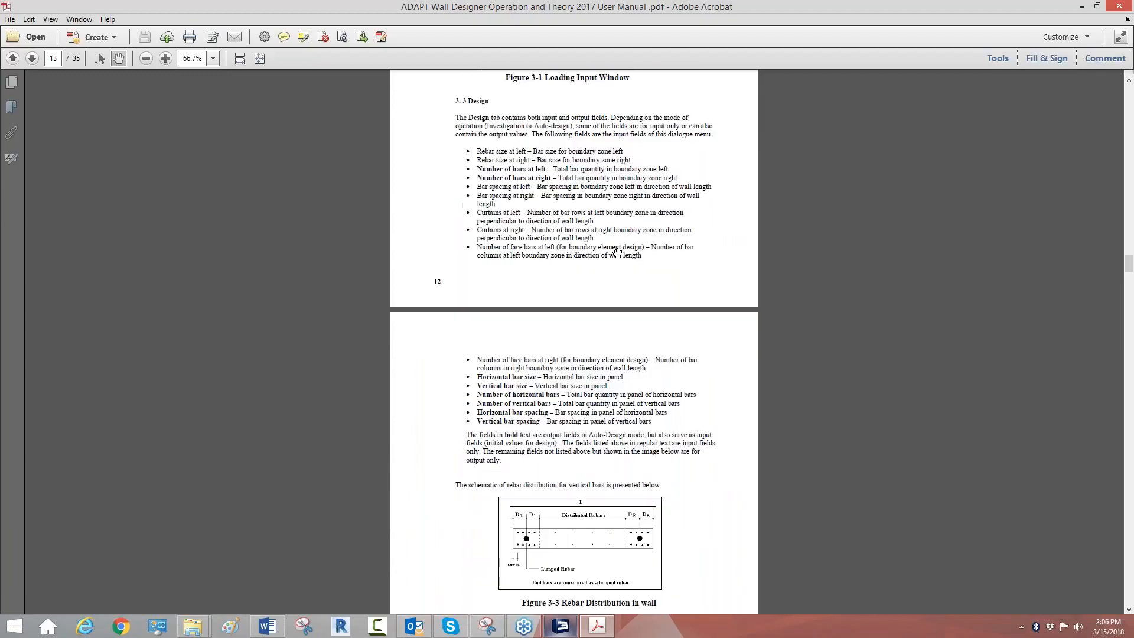
drag(1131, 282, 1131, 145)
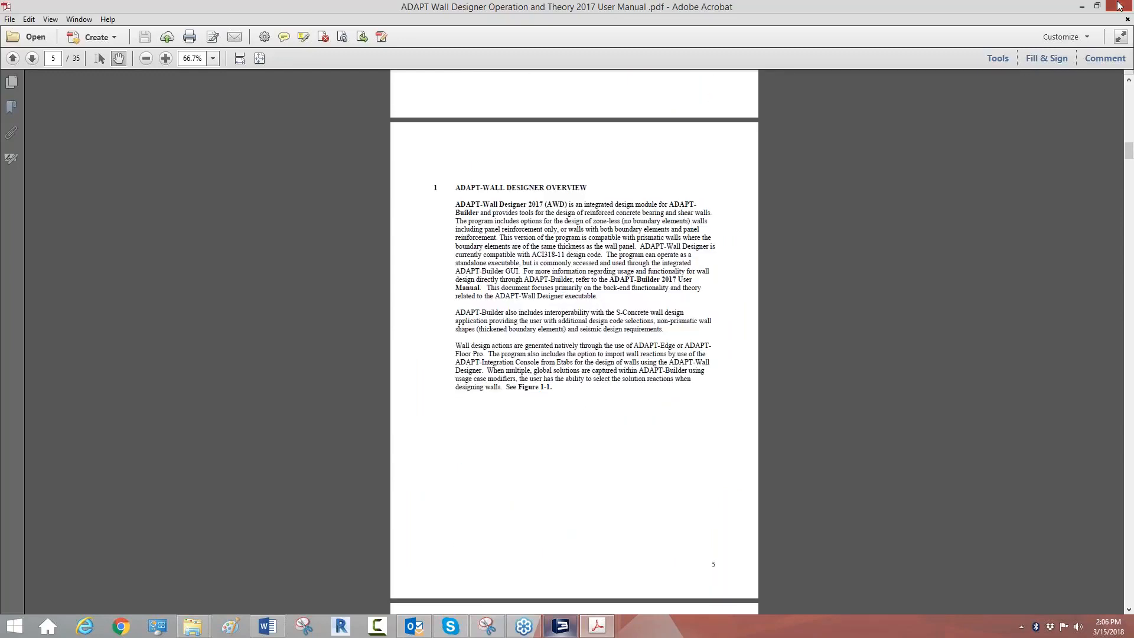
click(1119, 6)
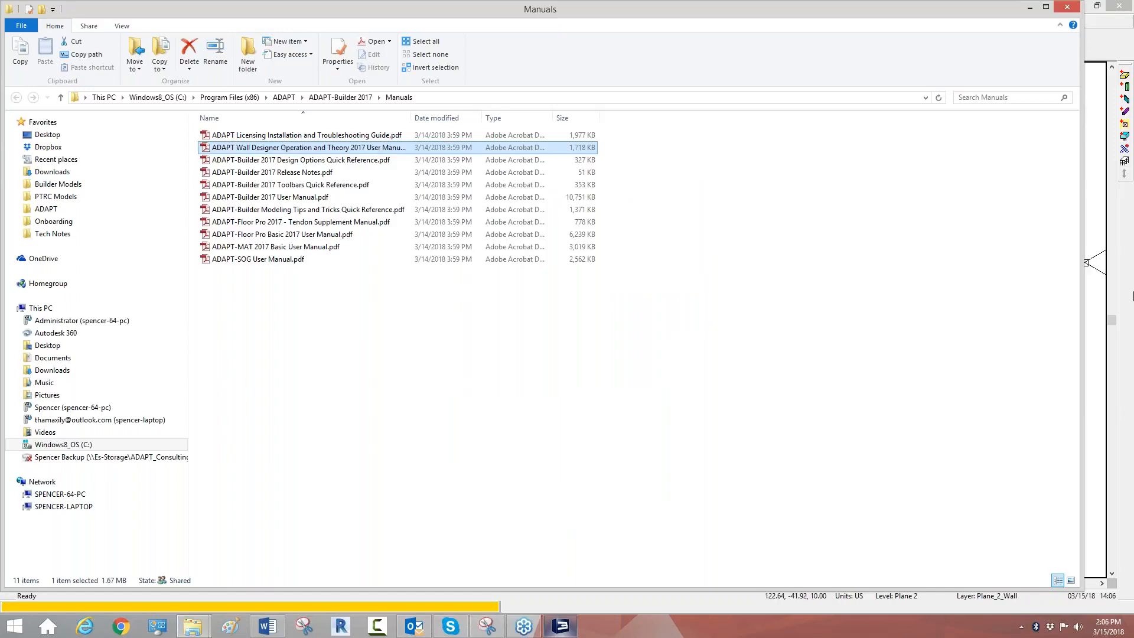
click(1114, 308)
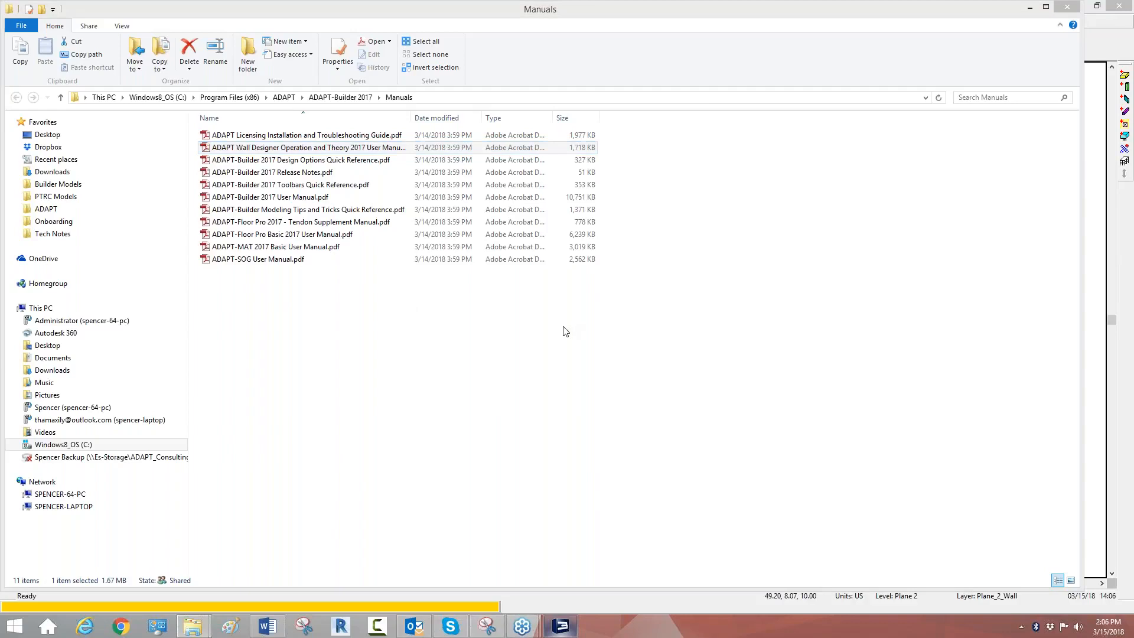